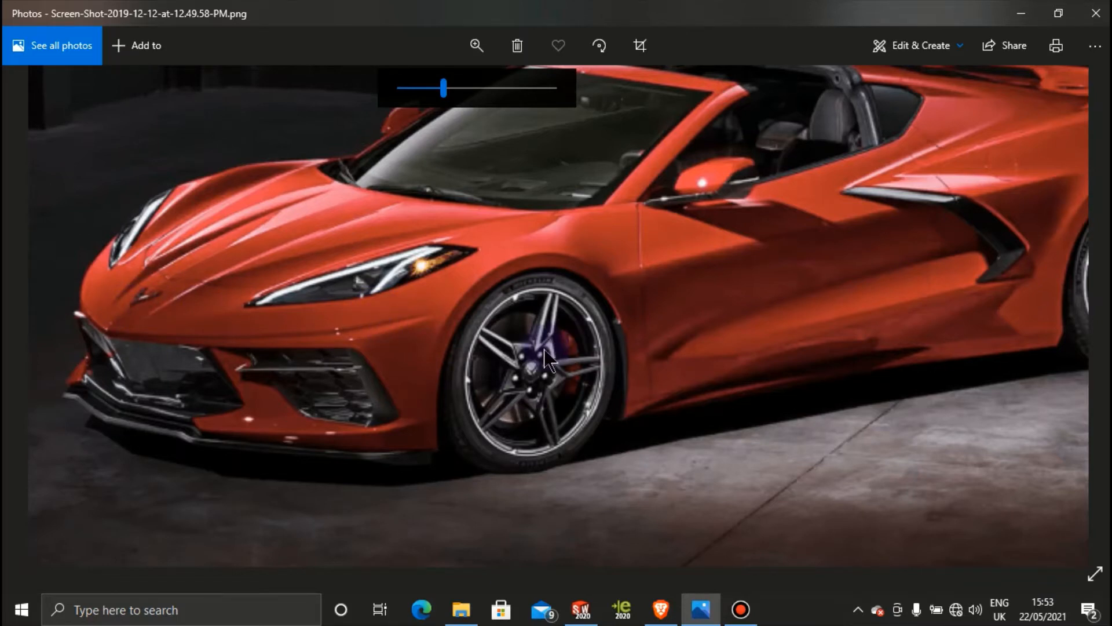
Step: Examine the front wheel and lower bumper area in the reference photo, and return to the SOLIDWORKS car model
scroll(517, 377, up, 1)
scroll(517, 377, up, 2)
scroll(517, 378, down, 3)
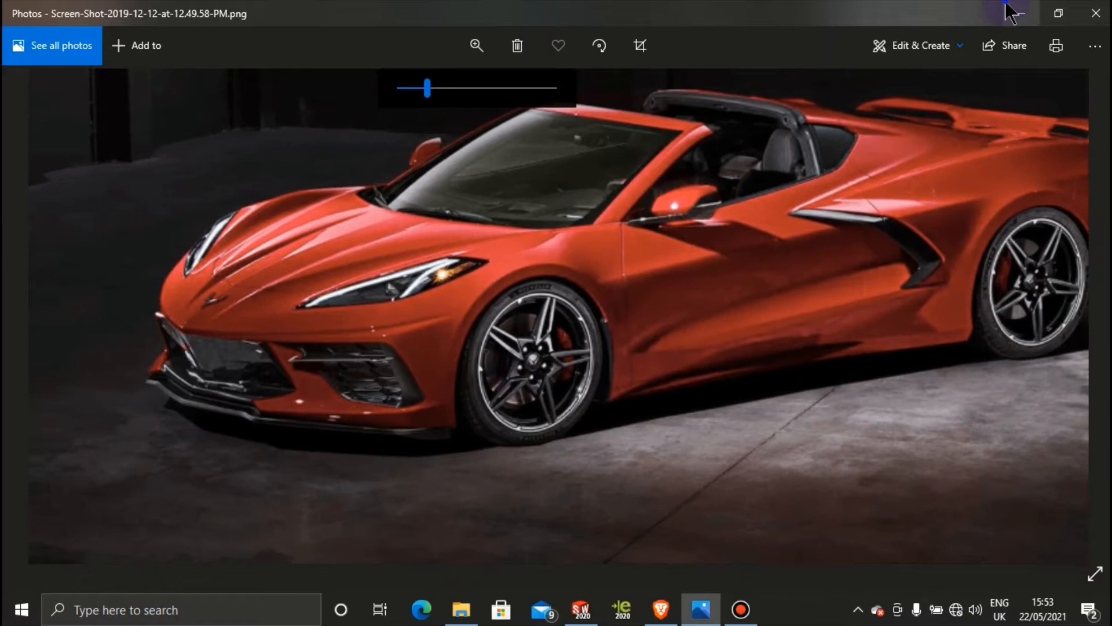
click(1009, 9)
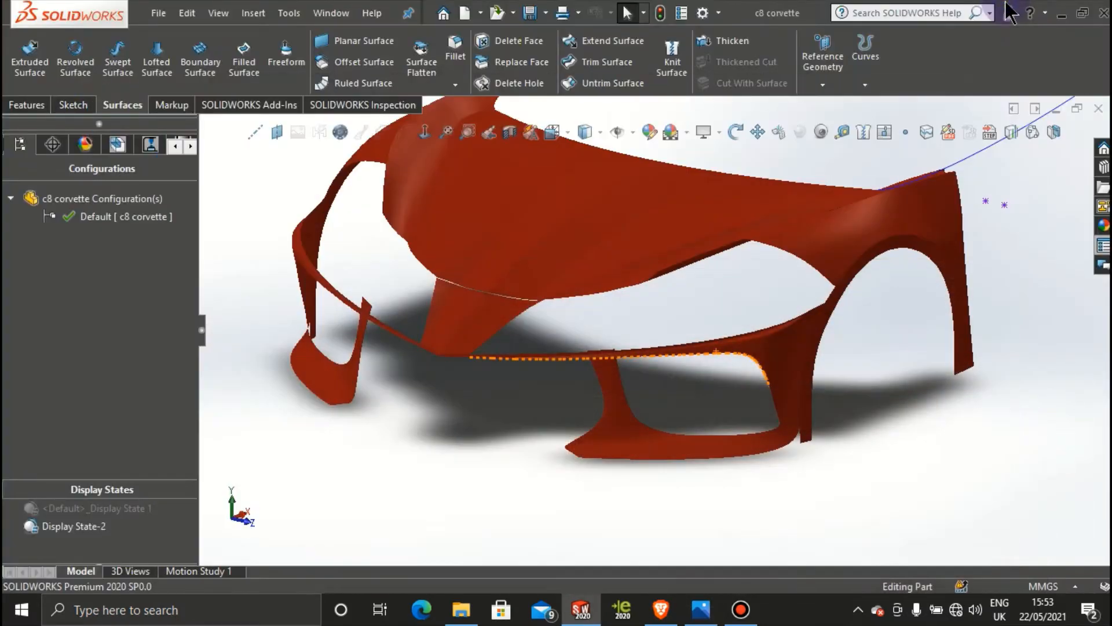
click(742, 610)
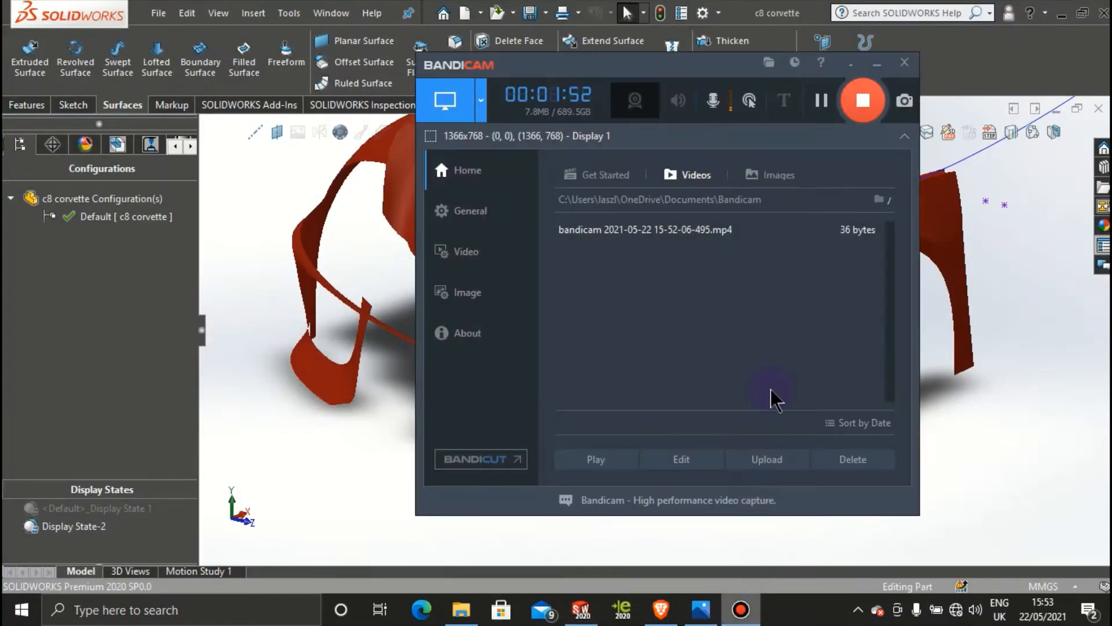
click(876, 64)
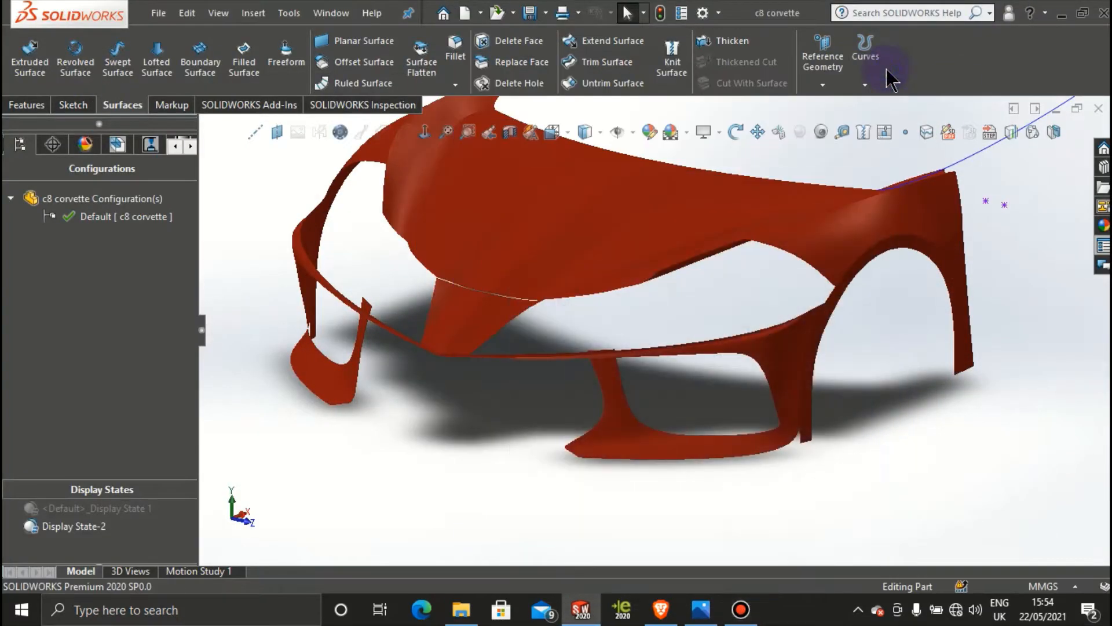
Step: Activate <Default>_Display State 1 for the car model
scroll(799, 454, down, 2)
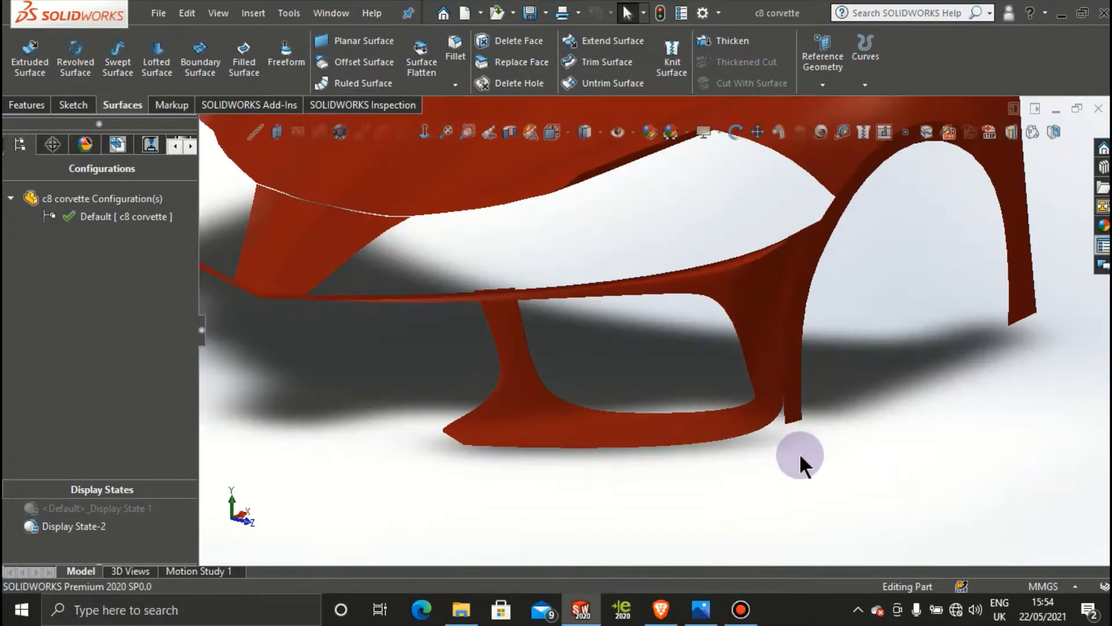
scroll(800, 454, up, 2)
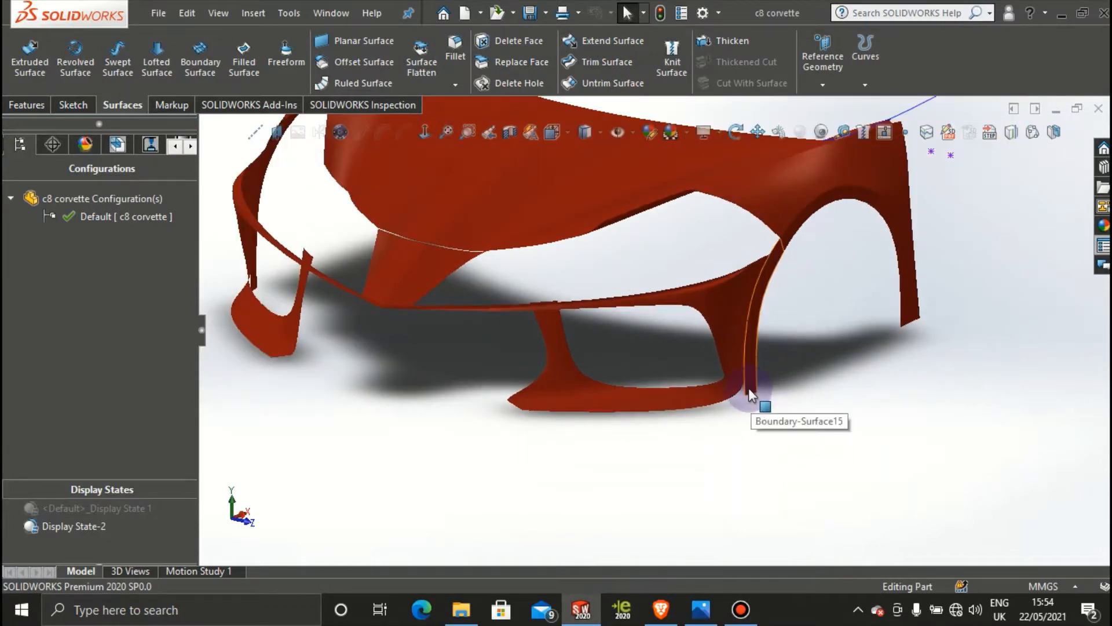
scroll(582, 509, up, 5)
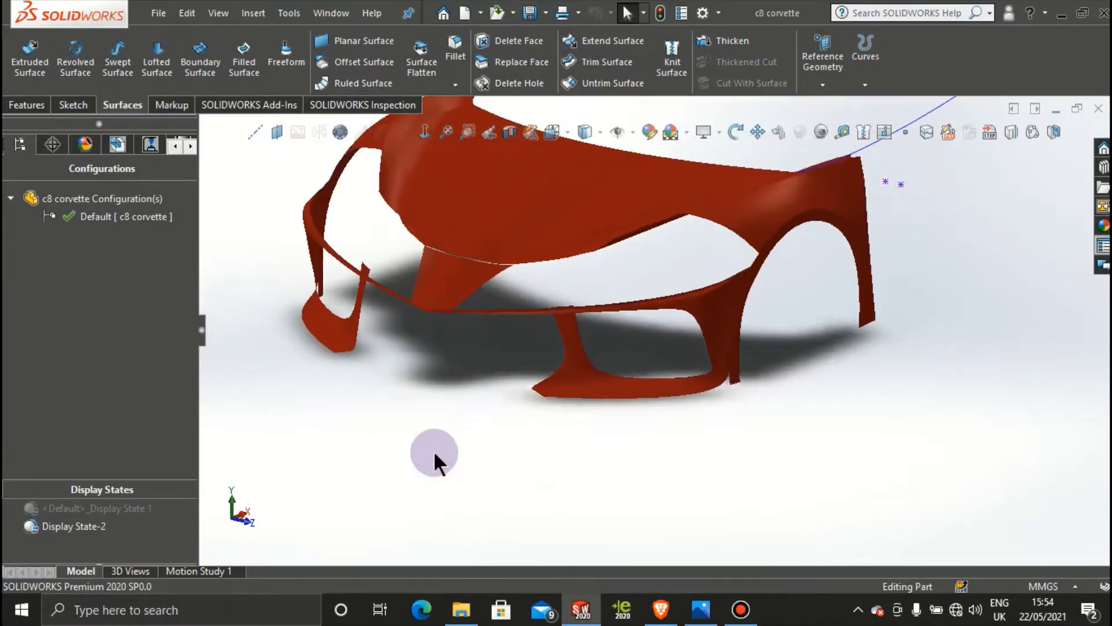
double_click(87, 509)
scroll(628, 403, up, 1)
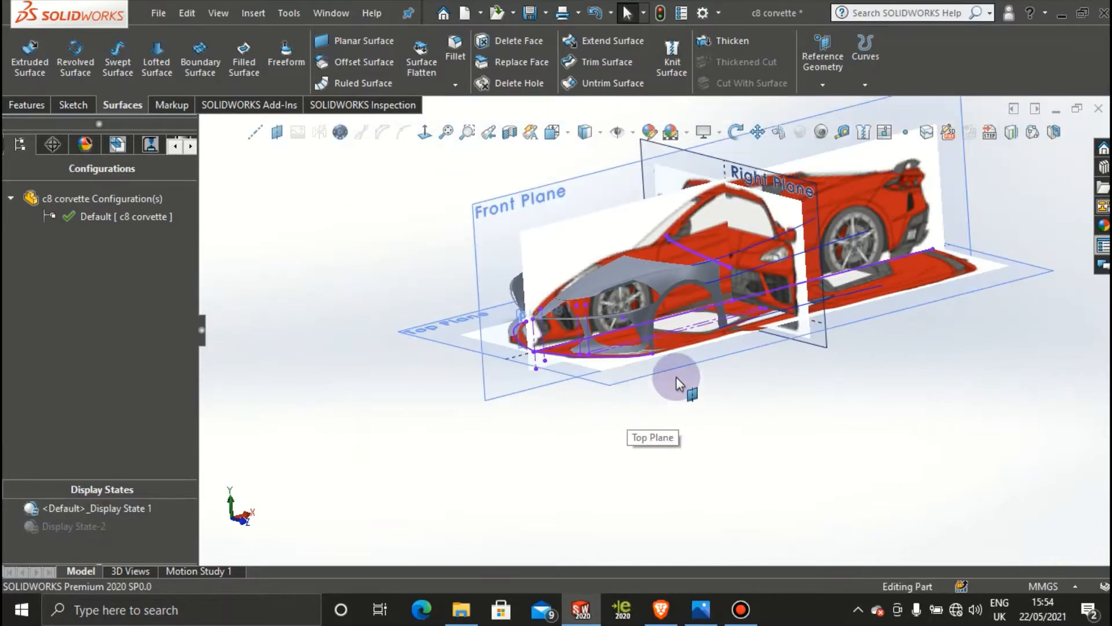
Step: Hide the curve sketch along the front lip and the construction-line sketches around the front bumper, including 3DSketch54
mouse_move(666, 401)
middle_down()
mouse_move(694, 409)
mouse_move(686, 394)
middle_up()
scroll(675, 374, down, 5)
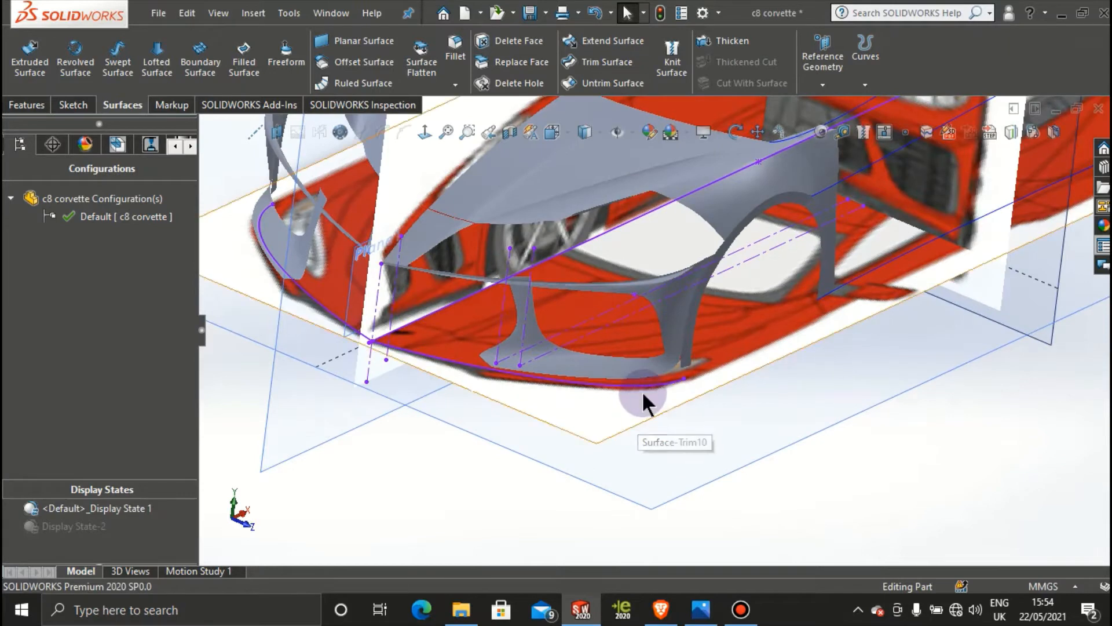
right_click(642, 387)
click(685, 296)
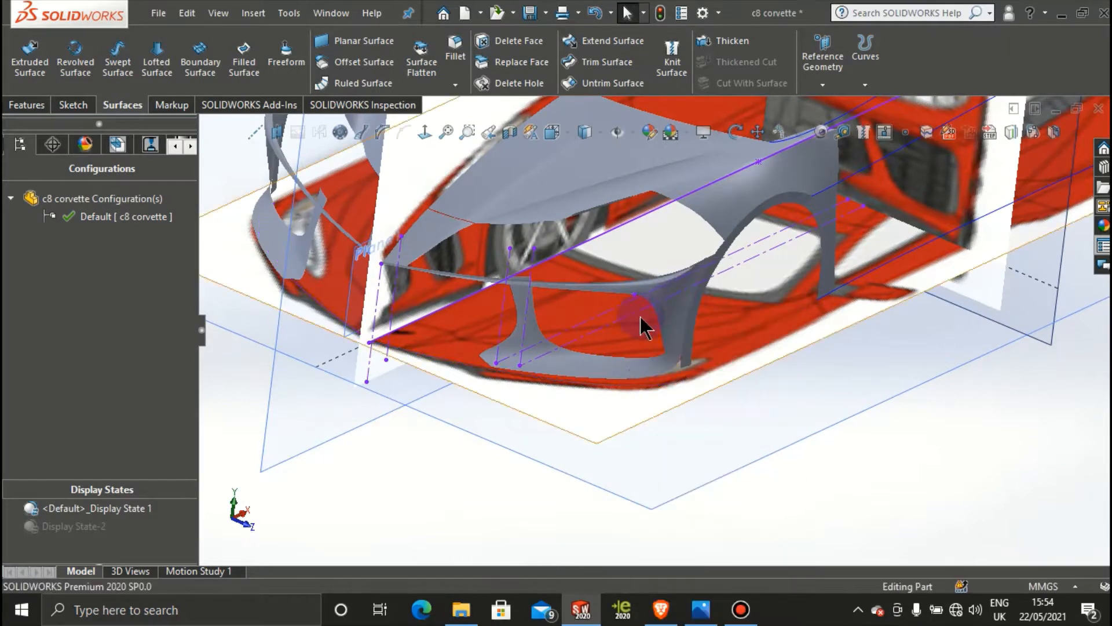
right_click(627, 317)
click(644, 295)
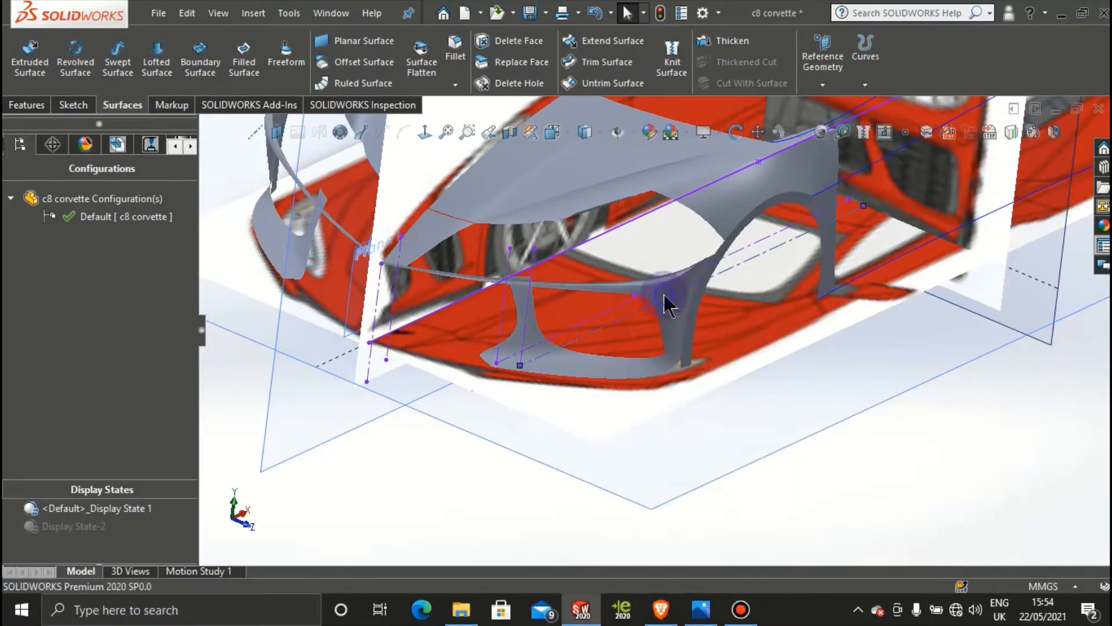
right_click(522, 325)
click(552, 294)
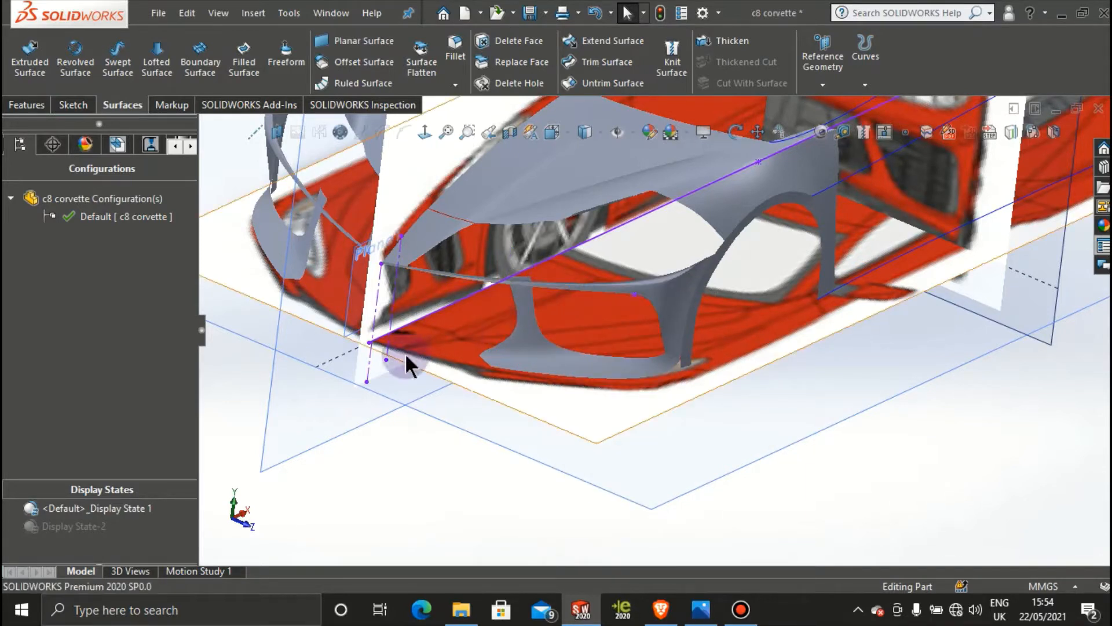
right_click(391, 321)
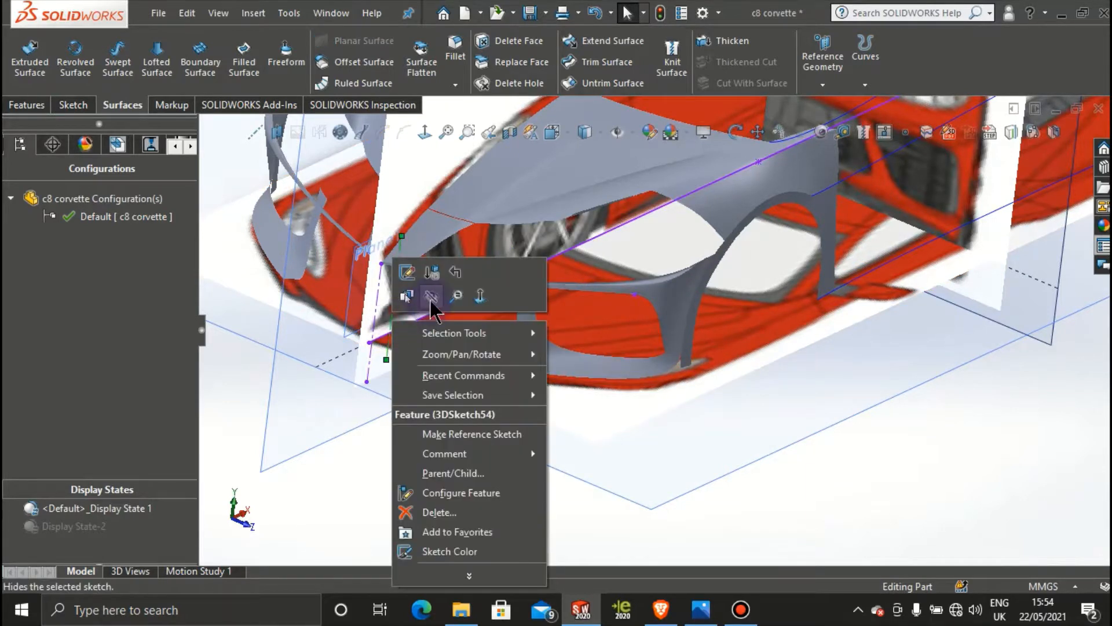
click(431, 300)
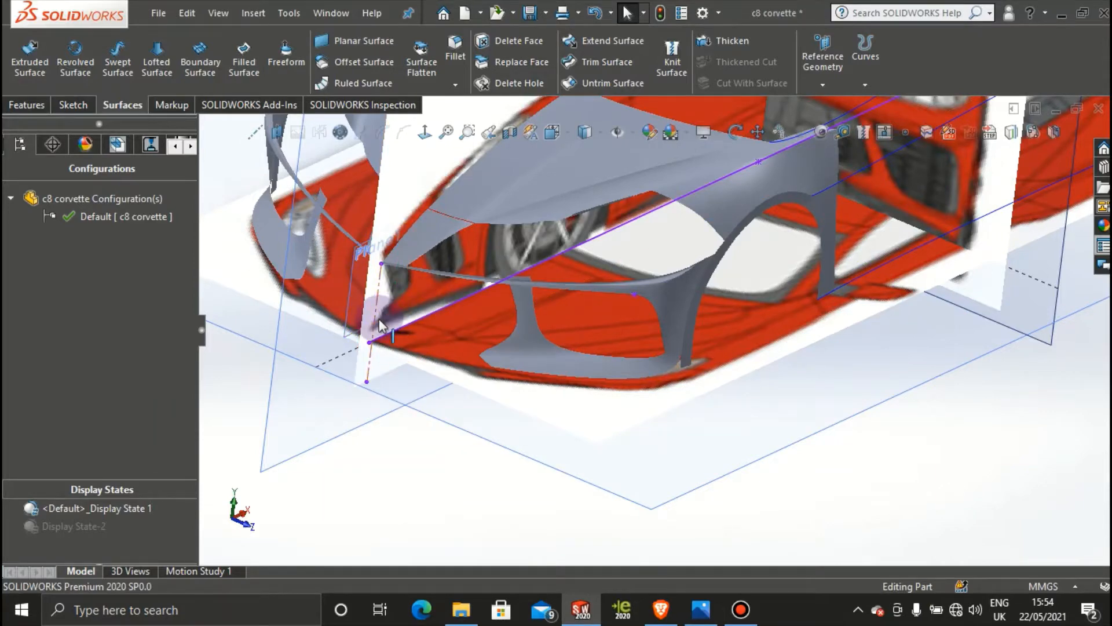
Step: Start a new sketch on the Front Plane and orient the view normal to it
scroll(725, 389, up, 3)
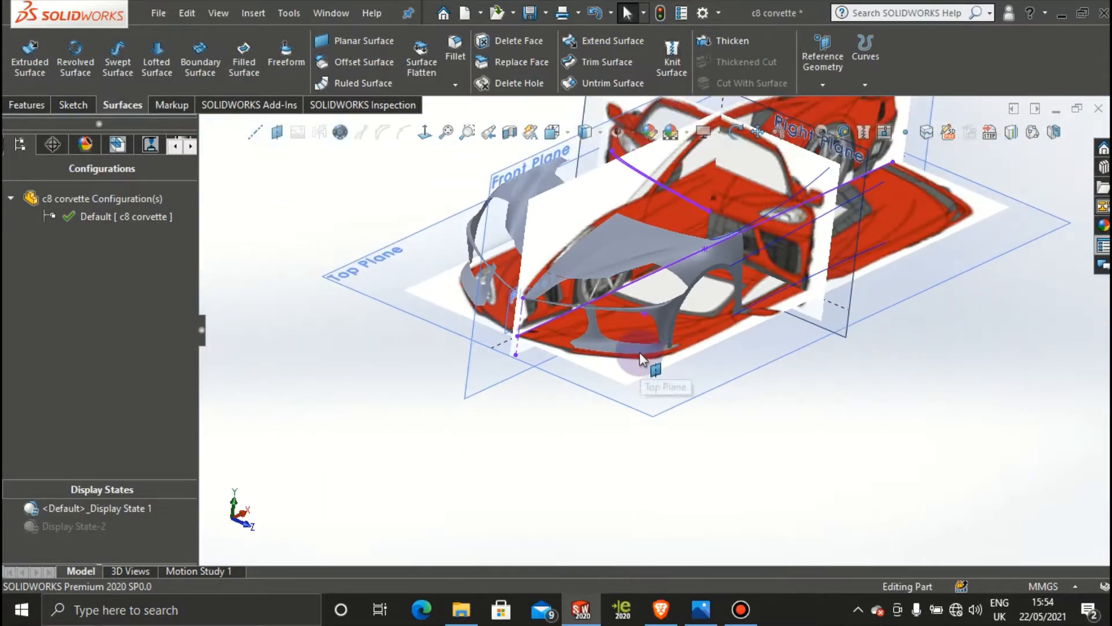
middle_drag(639, 352, 600, 330)
scroll(720, 380, down, 4)
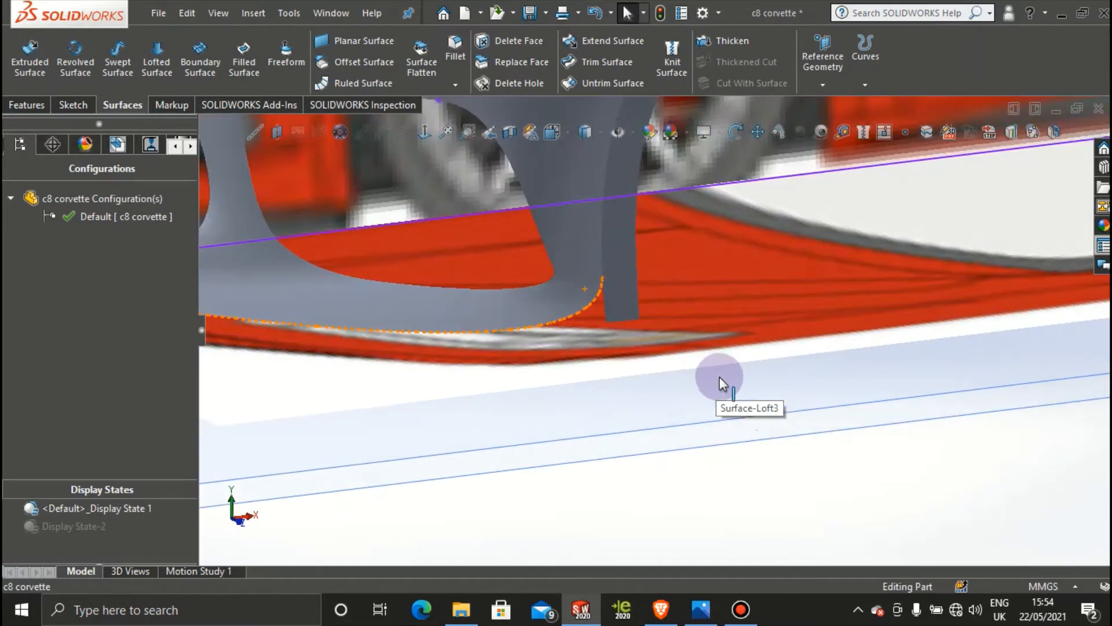
scroll(740, 434, up, 3)
scroll(491, 510, up, 2)
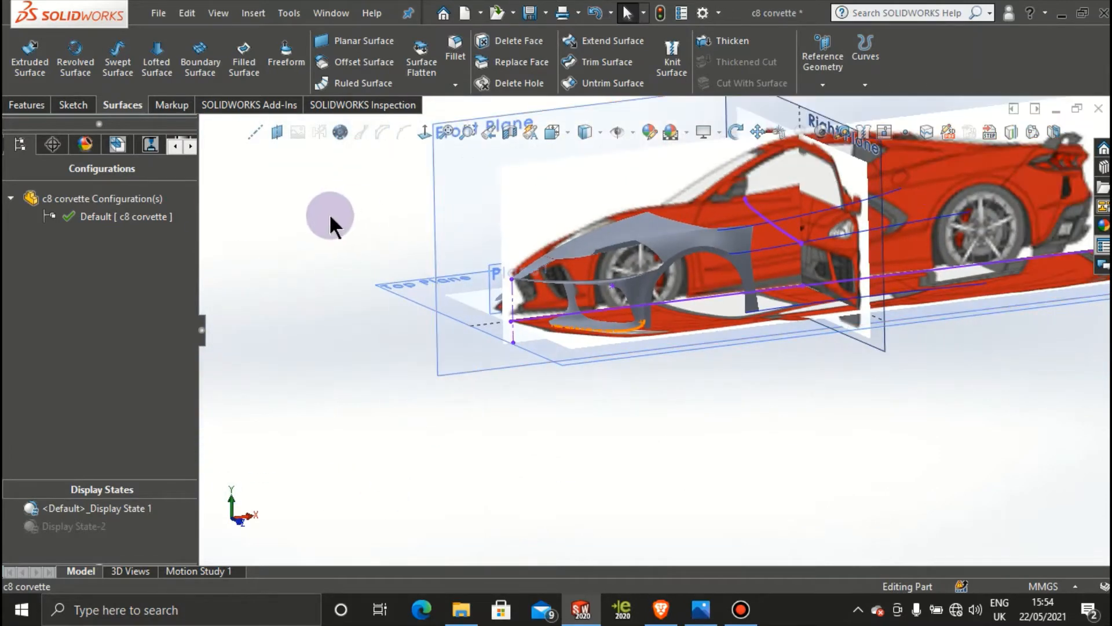
scroll(436, 233, up, 2)
scroll(683, 246, down, 2)
click(683, 234)
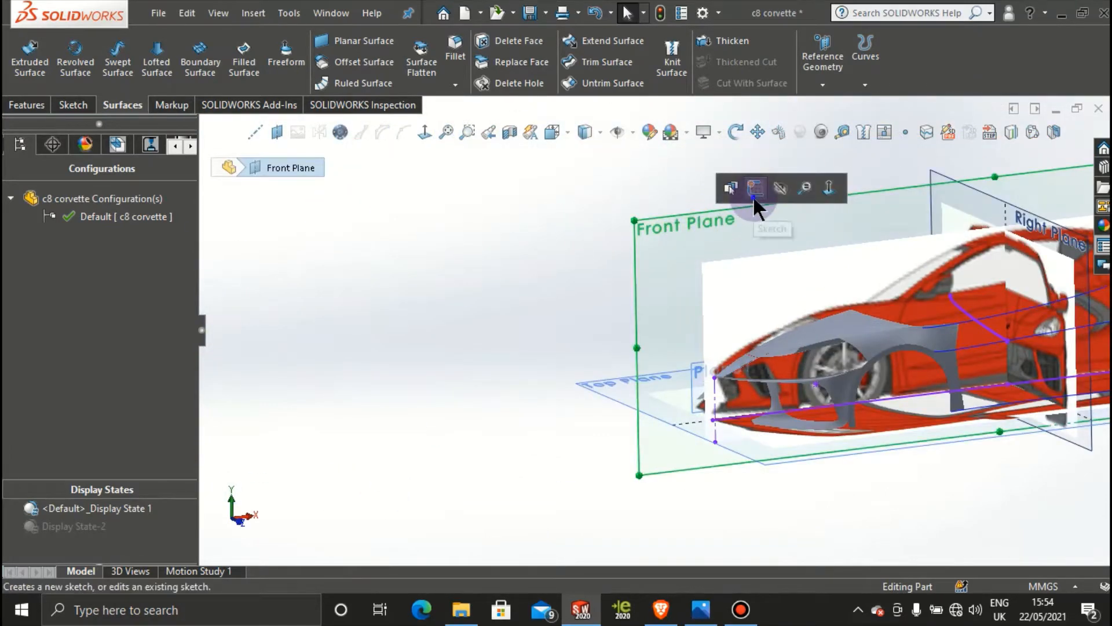
click(753, 194)
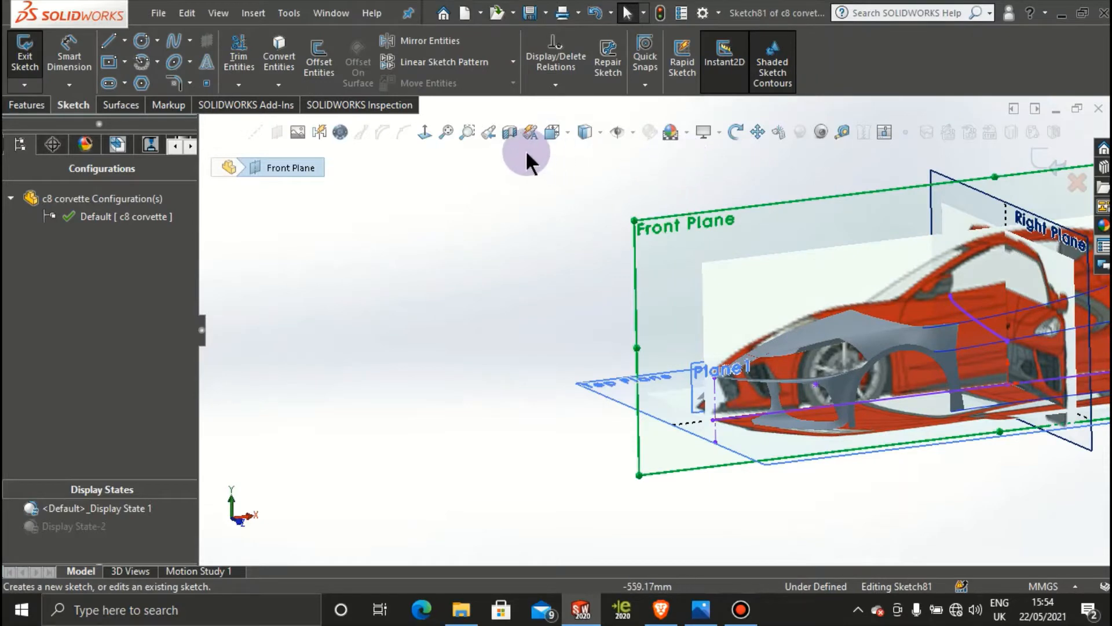
click(424, 130)
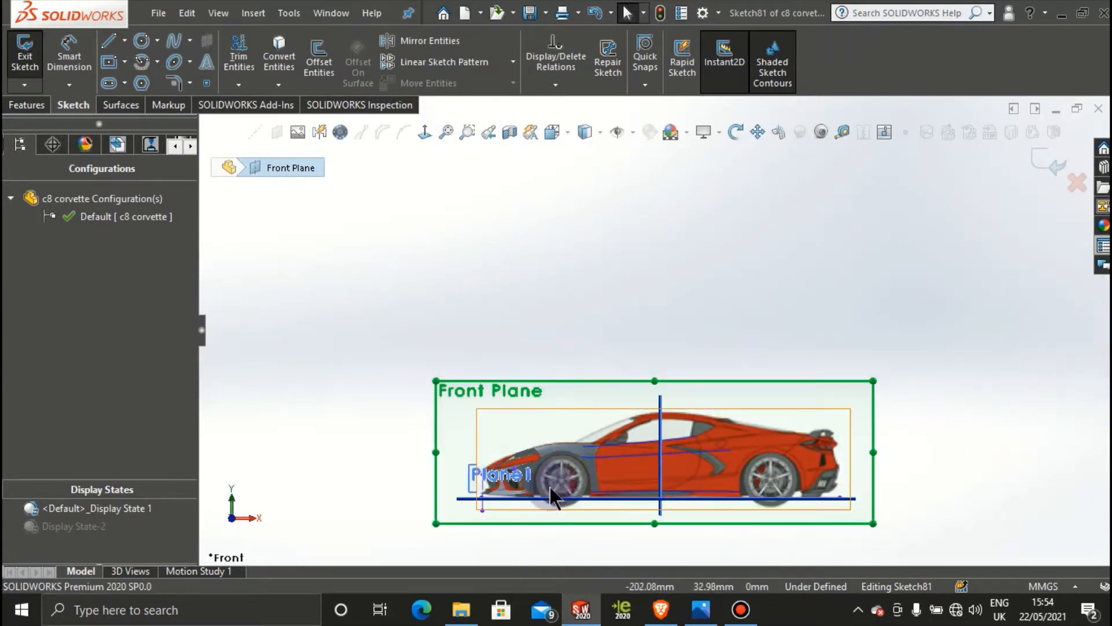
Step: Convert the wheel arch edge and the short front edge of the strip ahead of the wheel into sketch entities
scroll(503, 470, down, 5)
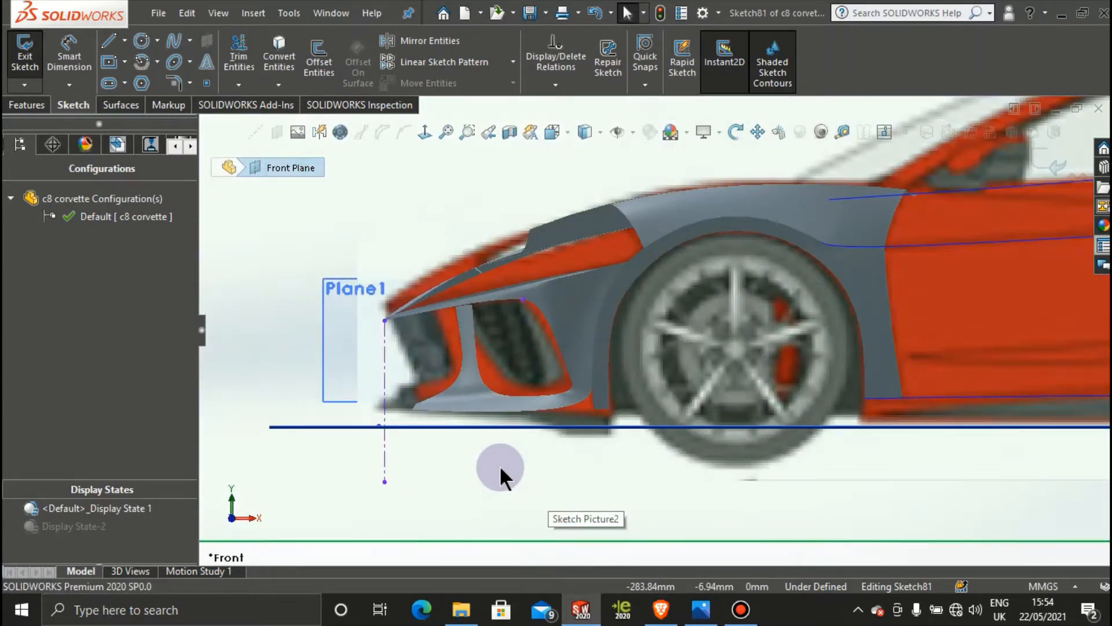
scroll(506, 449, up, 3)
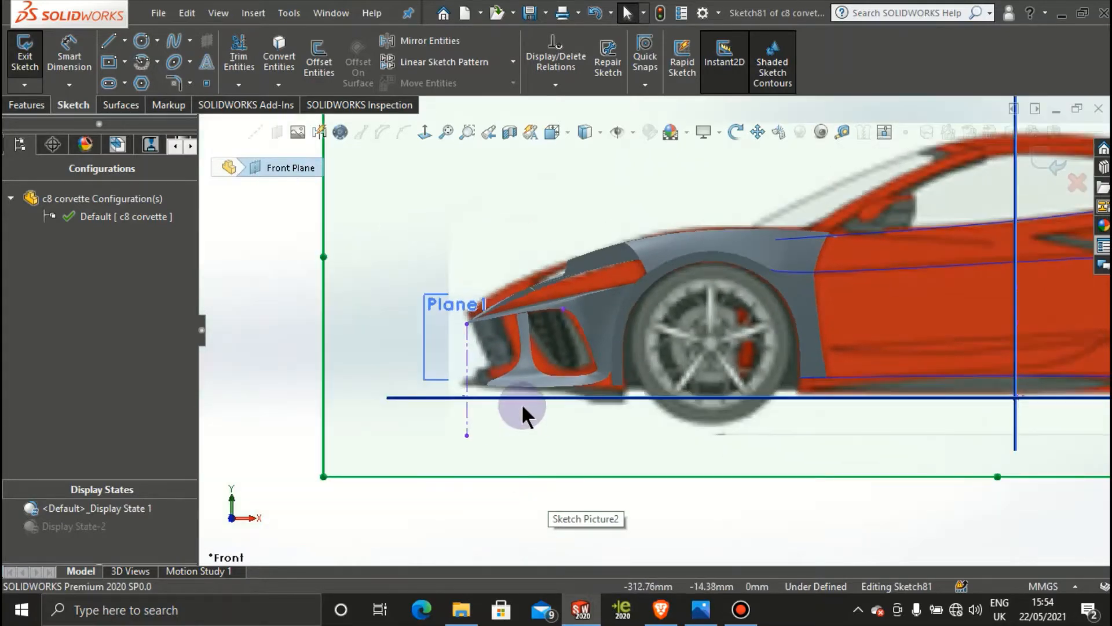
scroll(550, 405, down, 3)
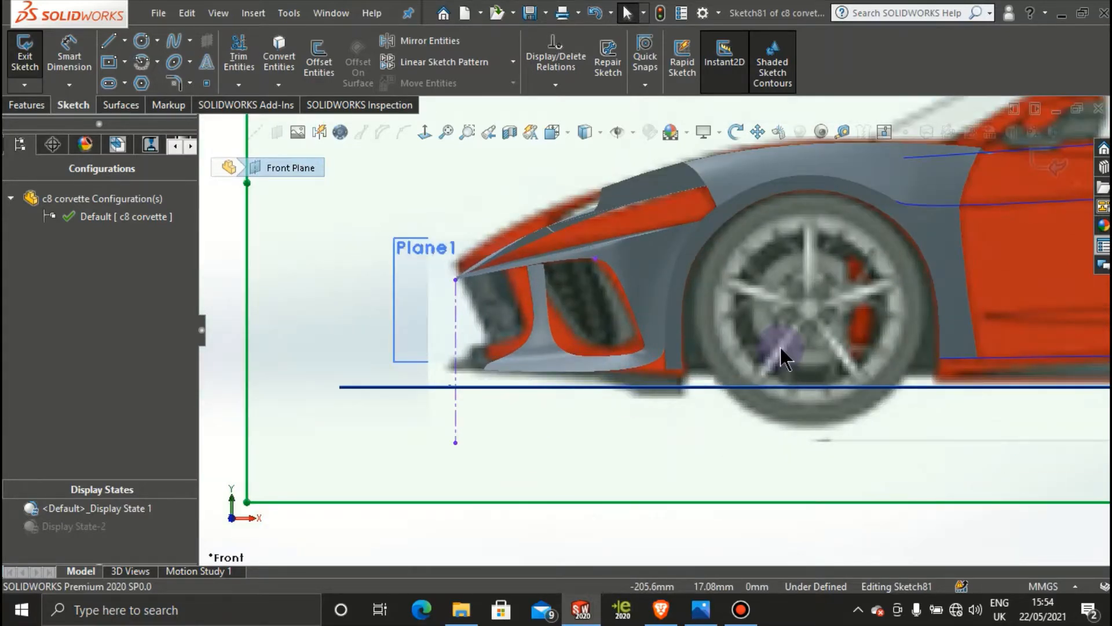
scroll(683, 382, down, 4)
scroll(687, 366, down, 3)
scroll(628, 416, up, 2)
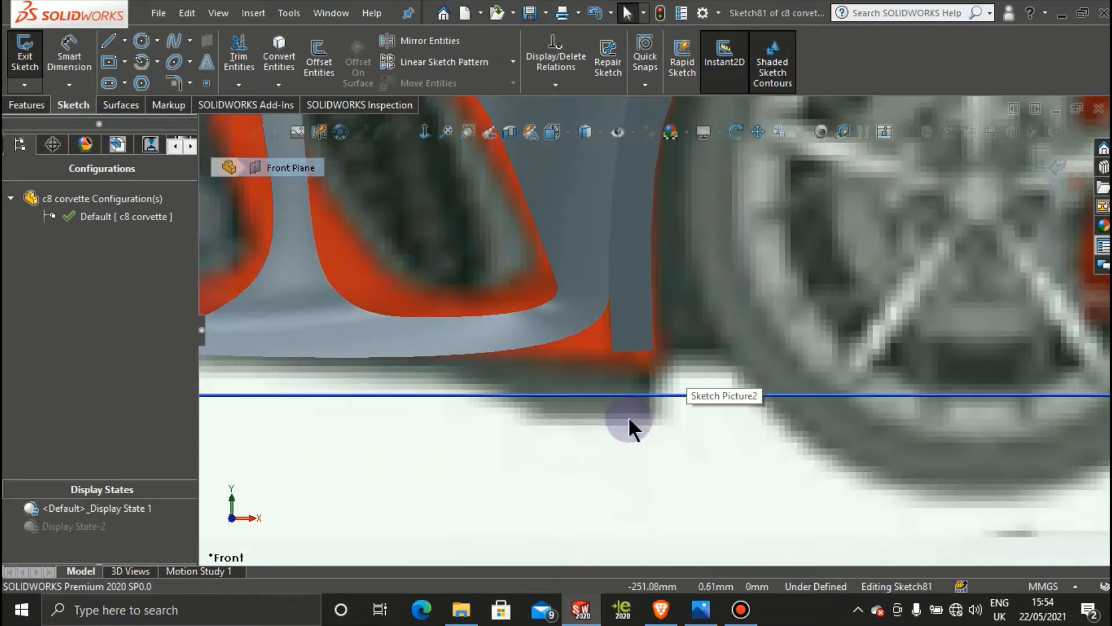
click(630, 350)
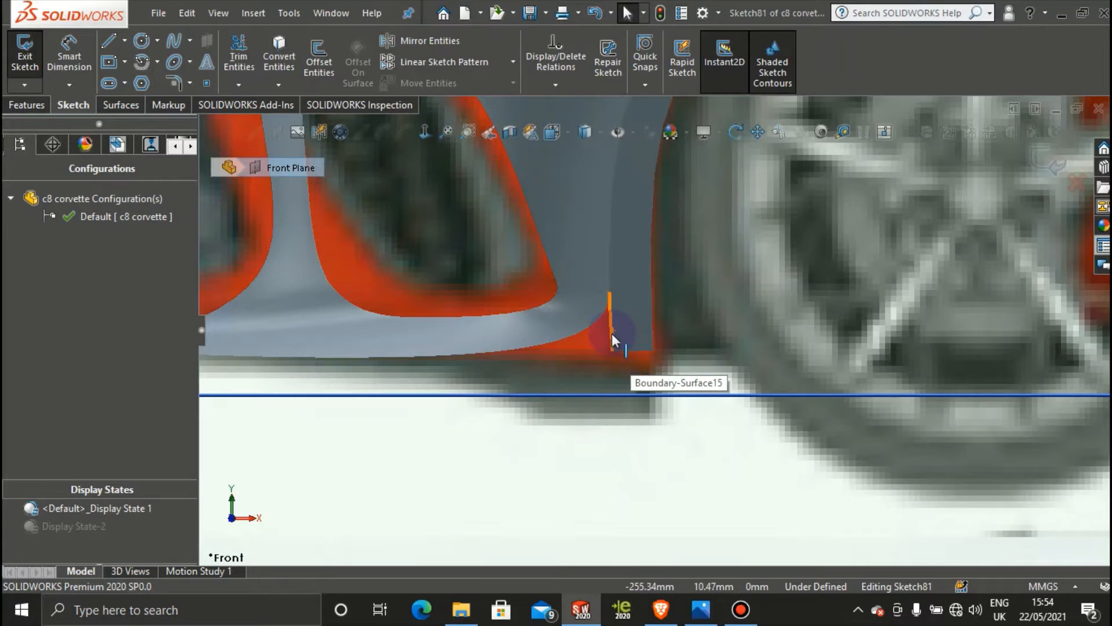
click(655, 334)
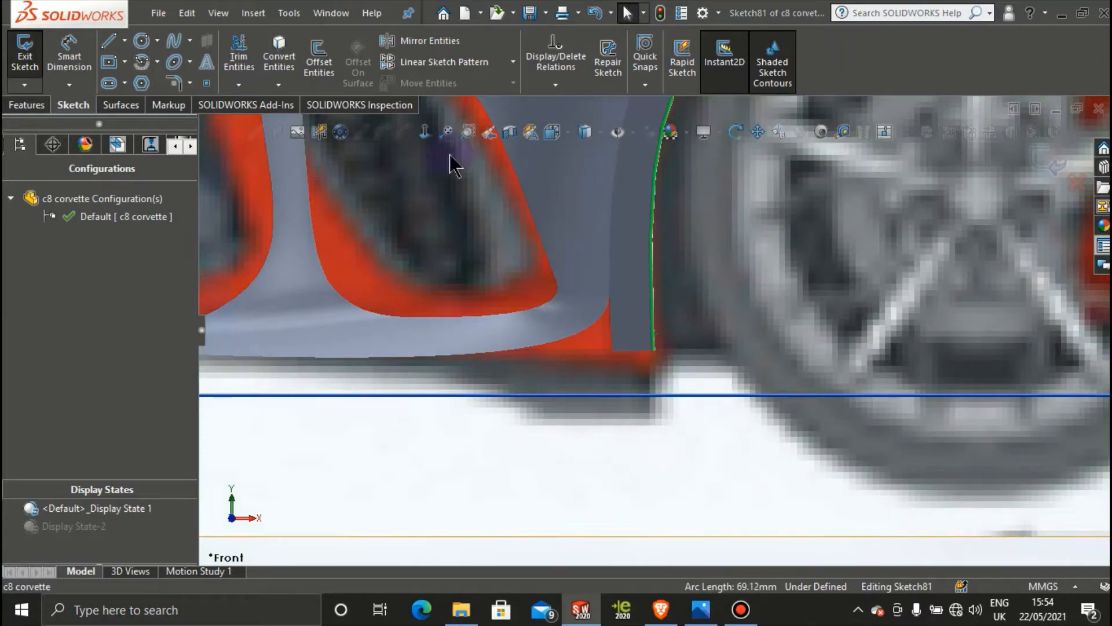
click(277, 42)
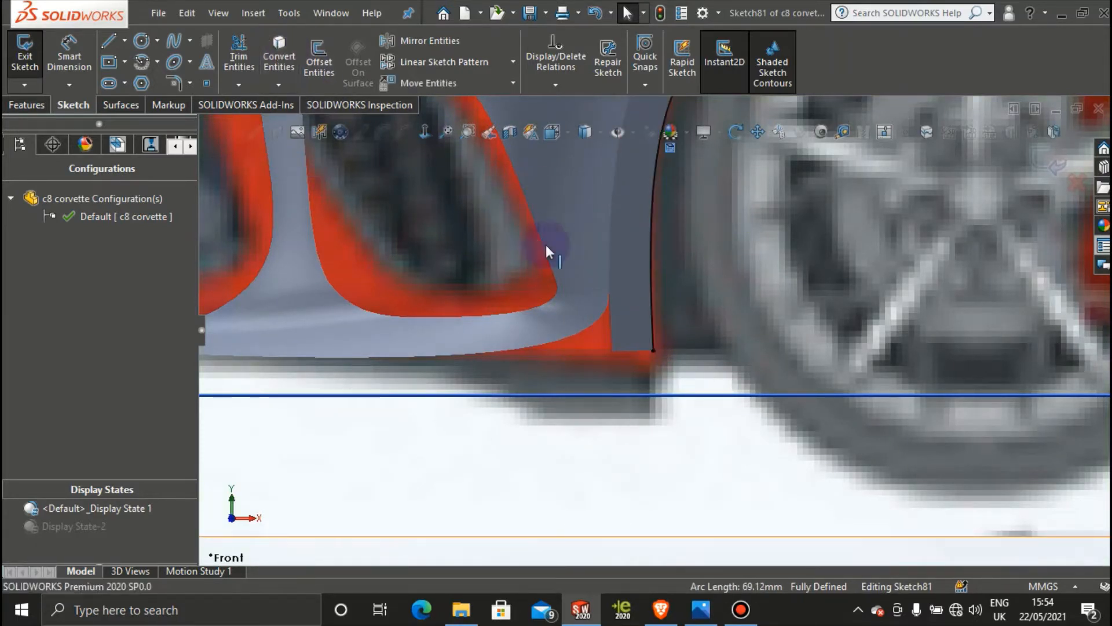
click(613, 335)
click(278, 50)
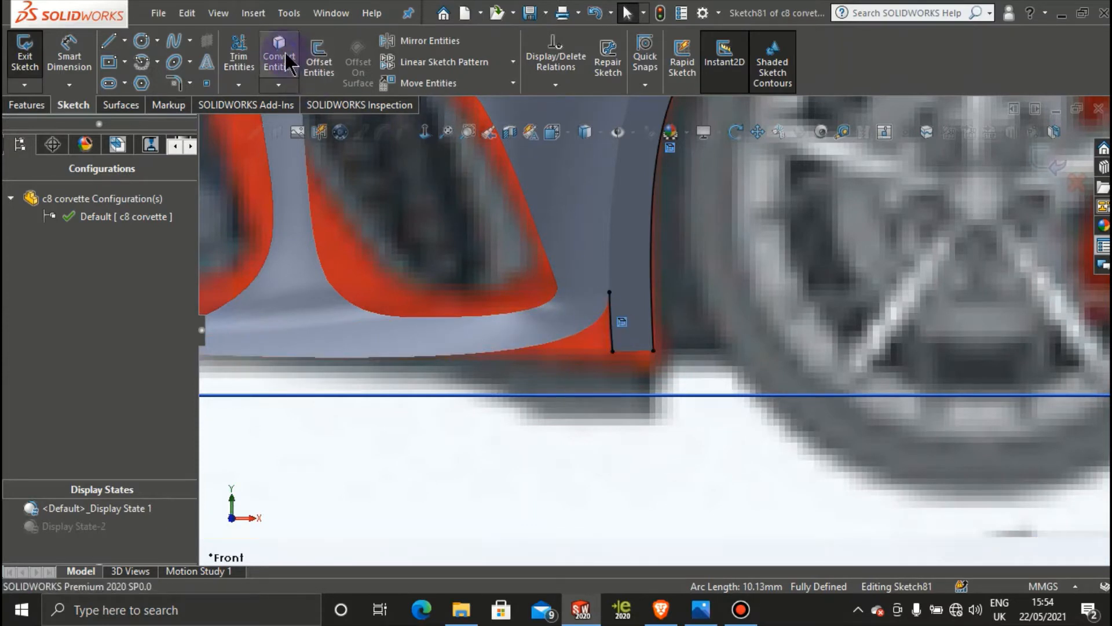
Step: Extend the lower ends of both converted curves below the strip, placing the front curve's endpoint at about Y 2.9 mm
scroll(640, 380, down, 2)
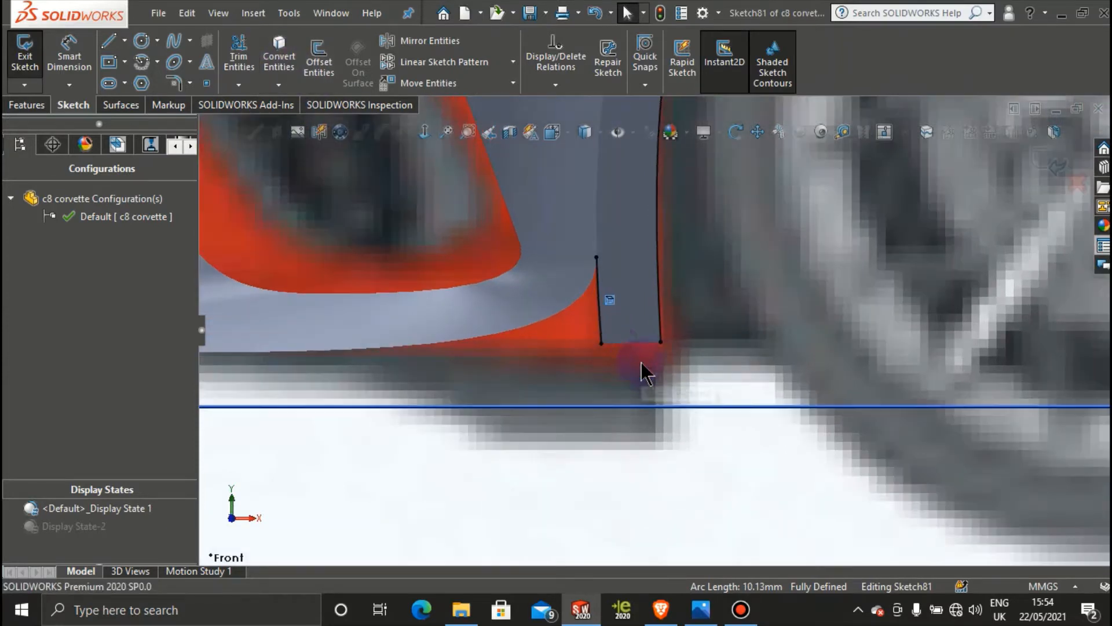
click(601, 343)
drag(607, 375, 604, 382)
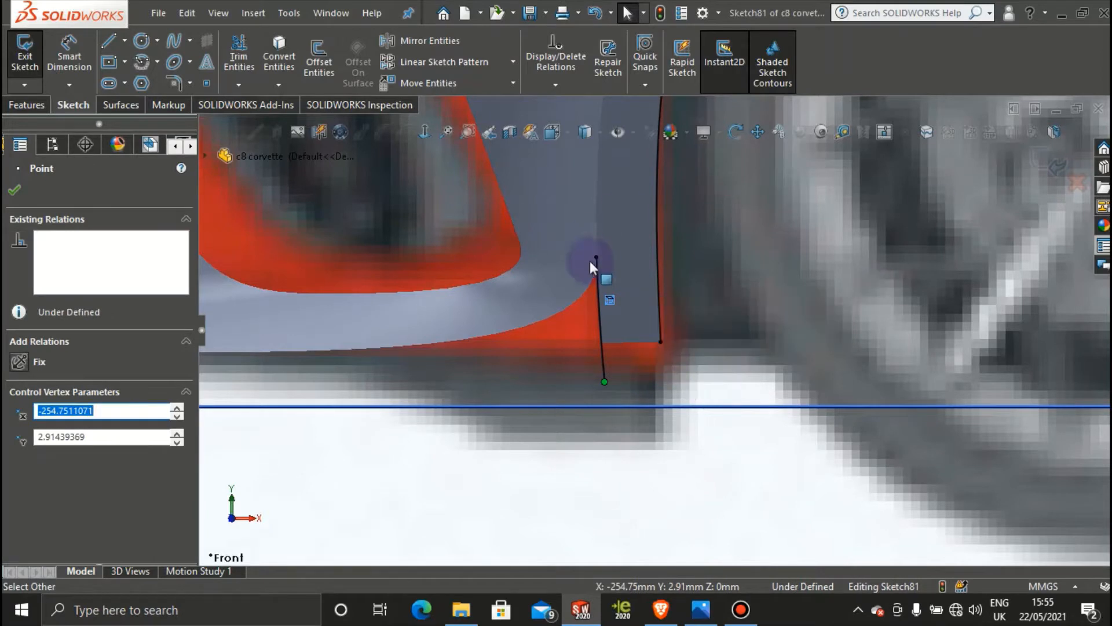
mouse_move(664, 339)
mouse_down()
mouse_move(664, 405)
mouse_move(663, 390)
mouse_up()
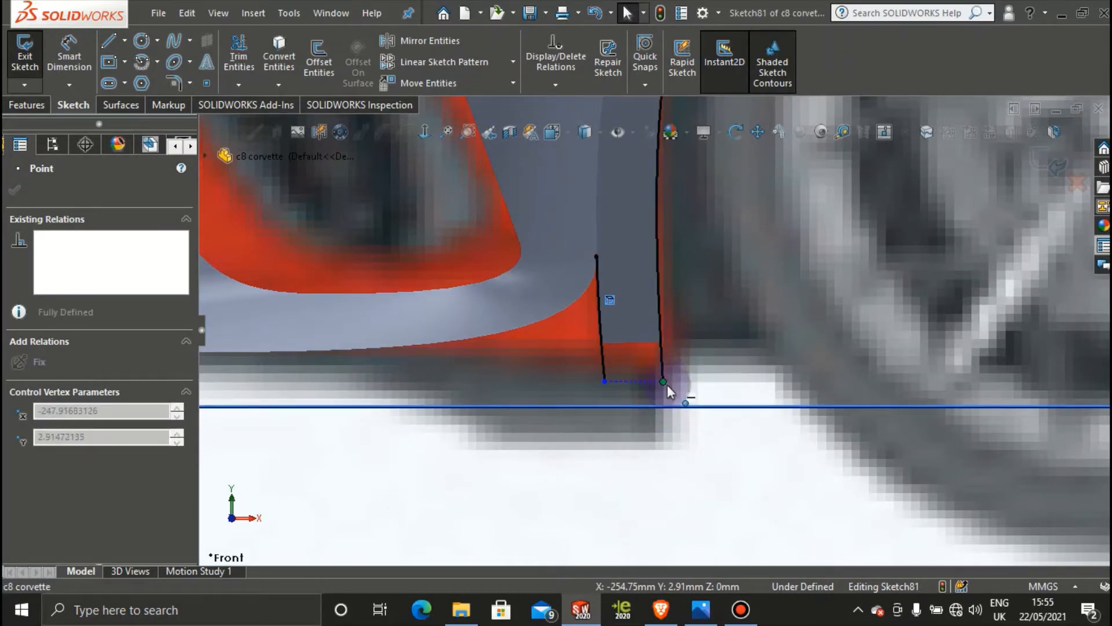
click(15, 188)
Step: Draw a horizontal line about 6.9 mm long between the two extended curves, just below the strip's lower edge
click(107, 40)
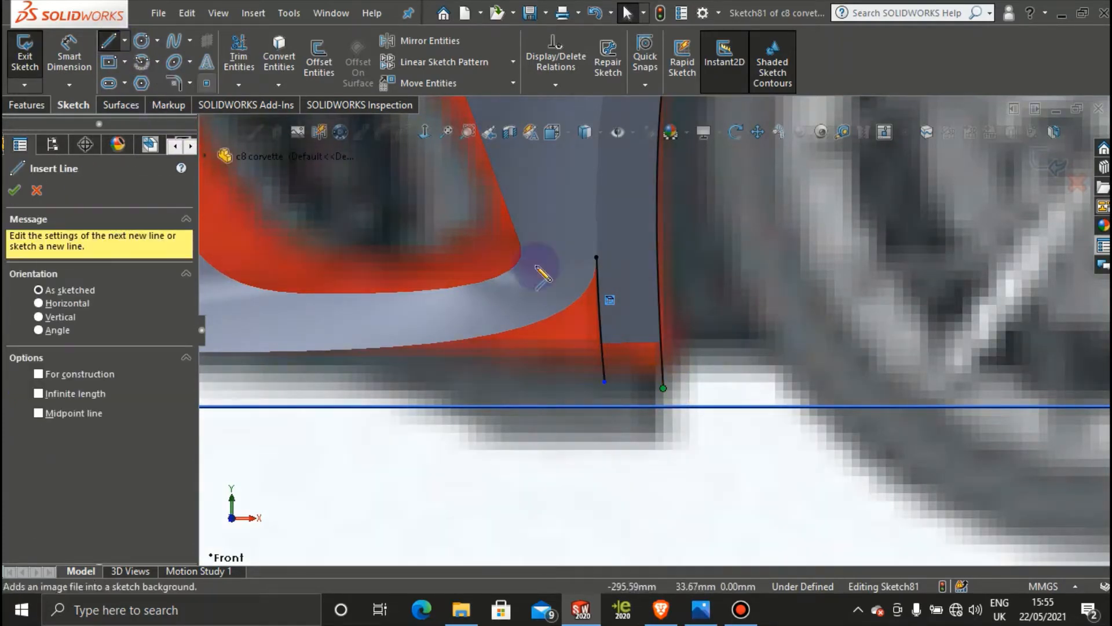
scroll(613, 356, up, 3)
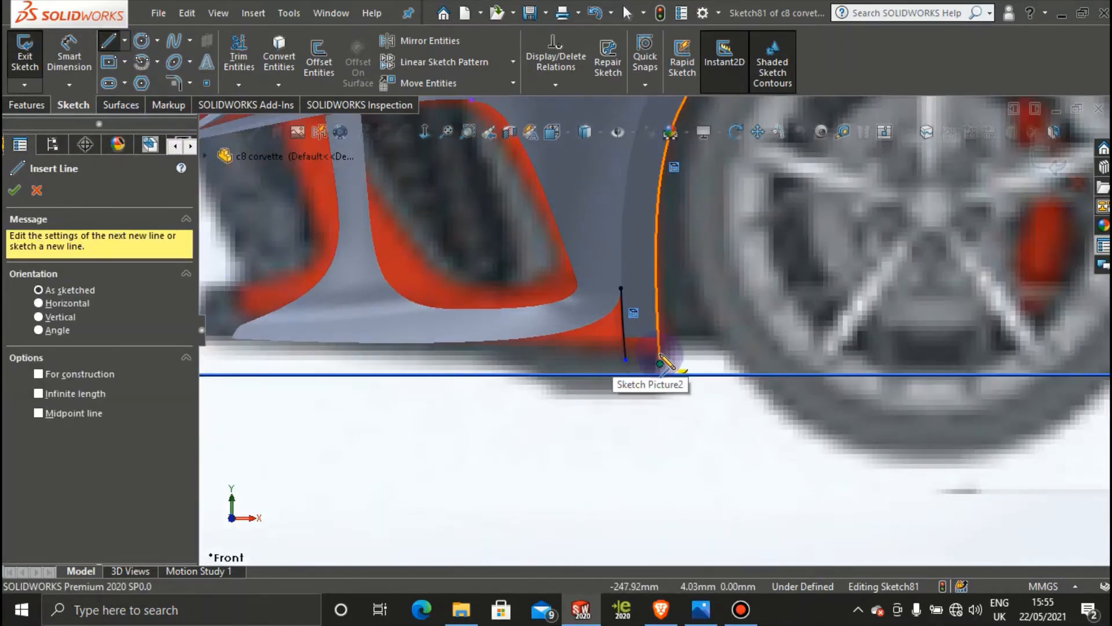
scroll(658, 357, down, 4)
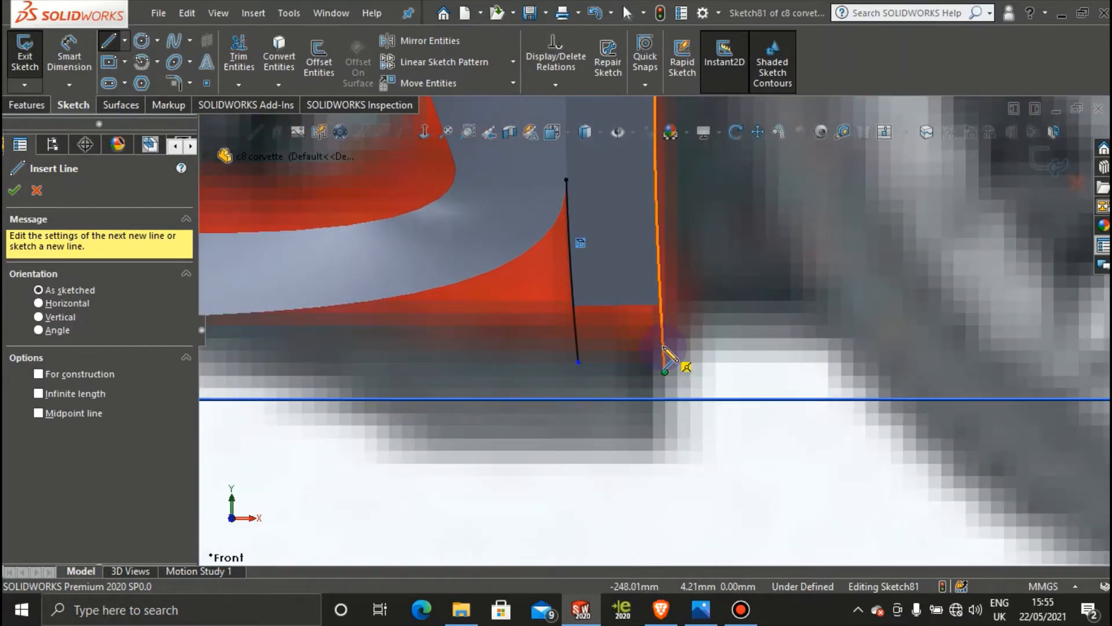
click(665, 371)
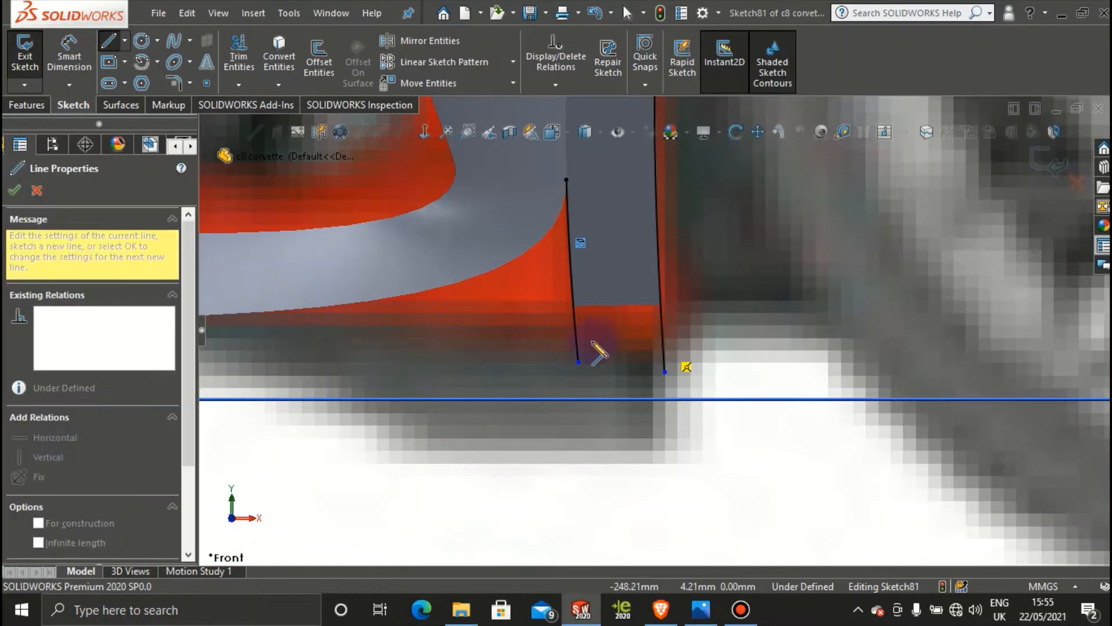
click(578, 362)
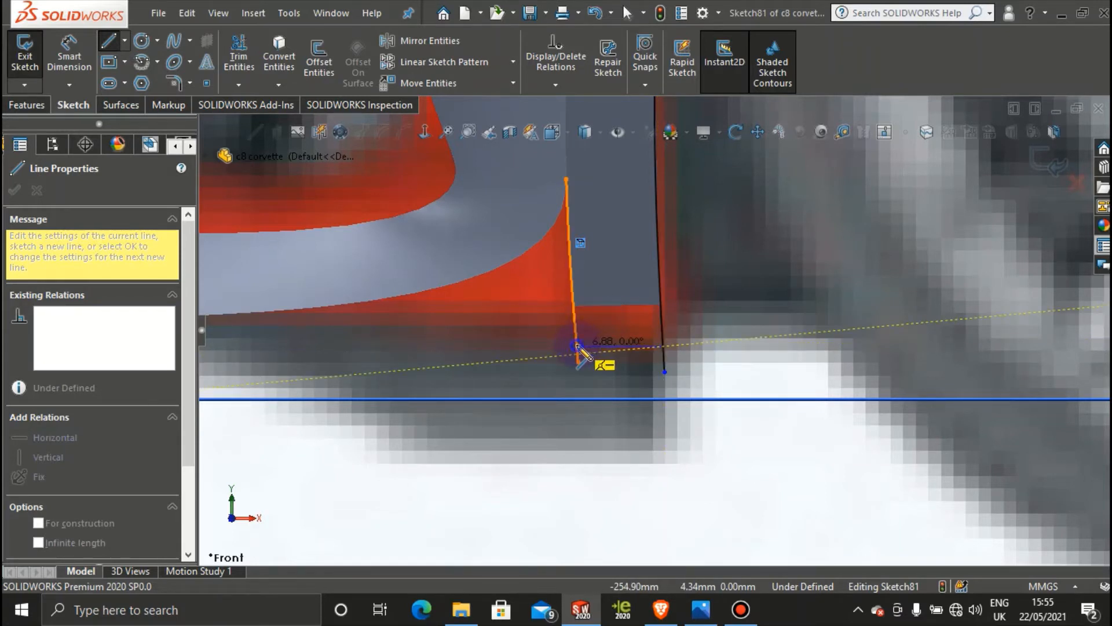
click(577, 347)
key(Escape)
key(Escape)
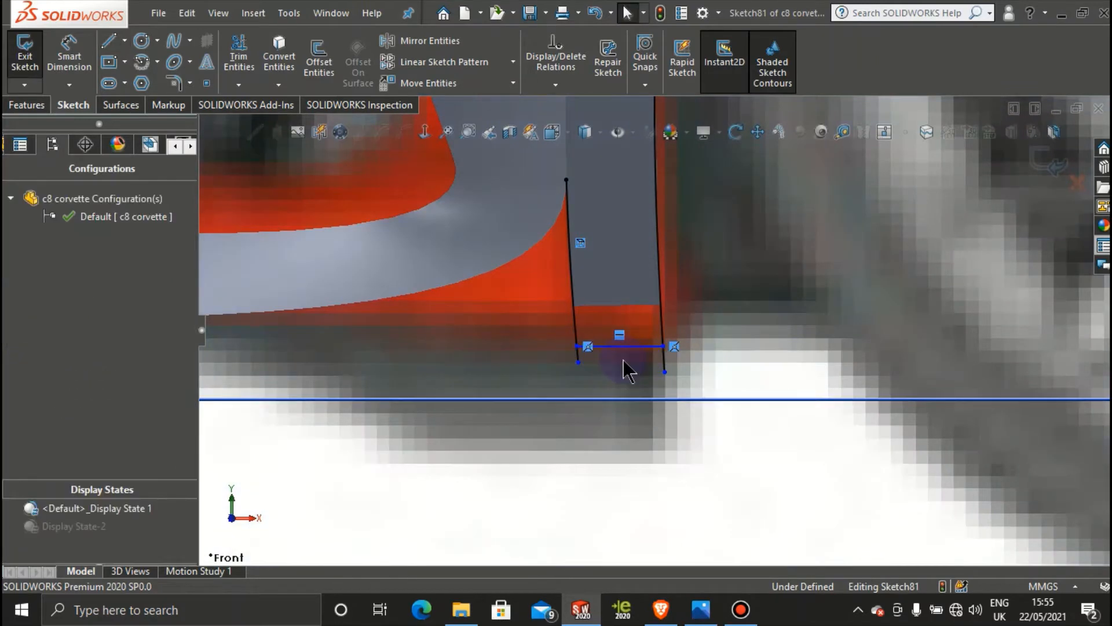
Step: Trim away both converted curves with Power trim, keeping only the short horizontal line between them
scroll(623, 360, up, 5)
scroll(622, 357, up, 3)
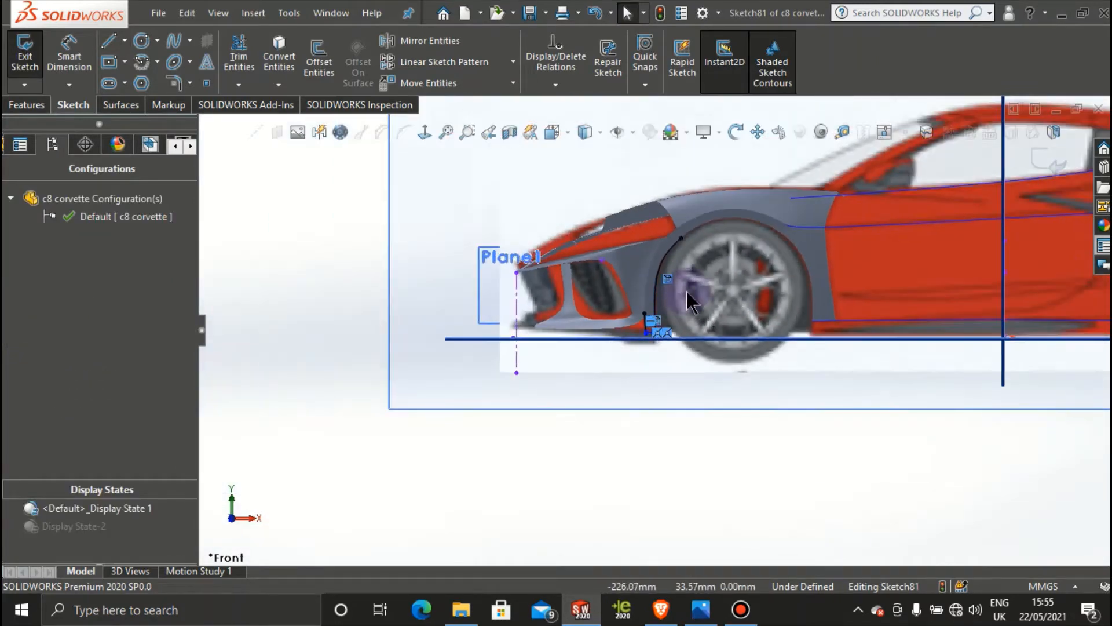
middle_drag(690, 293, 647, 286)
scroll(642, 251, down, 8)
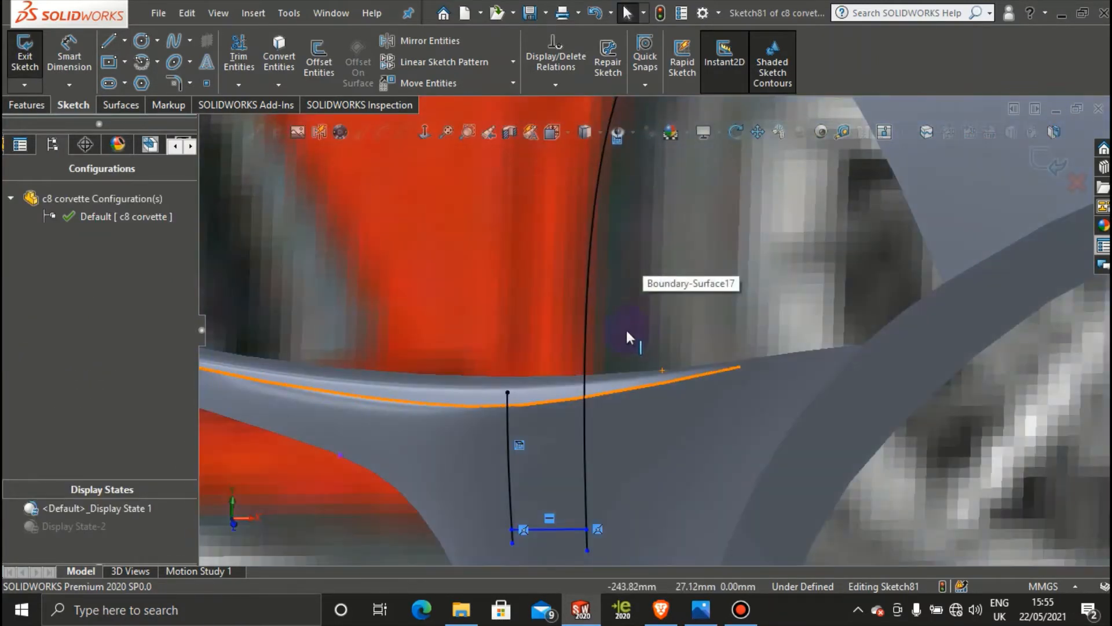
click(240, 53)
mouse_move(677, 315)
mouse_down()
mouse_move(520, 301)
mouse_move(495, 453)
mouse_move(644, 524)
mouse_move(497, 541)
mouse_up()
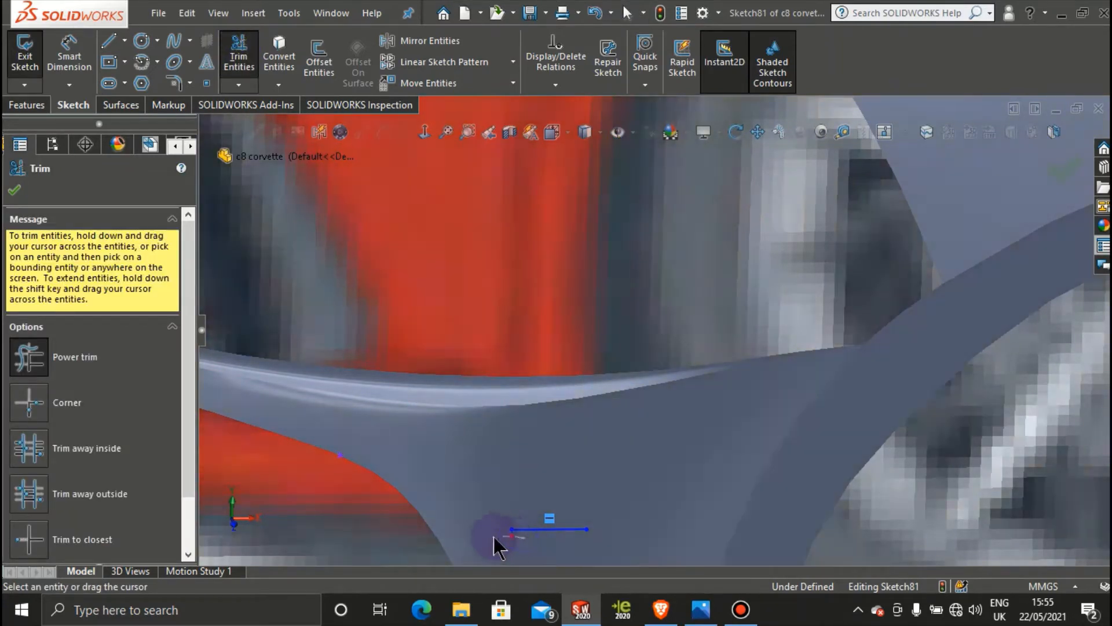
click(14, 190)
Step: Exit the front-view sketch and start a new sketch on the Top Plane
scroll(547, 381, up, 10)
scroll(547, 382, up, 5)
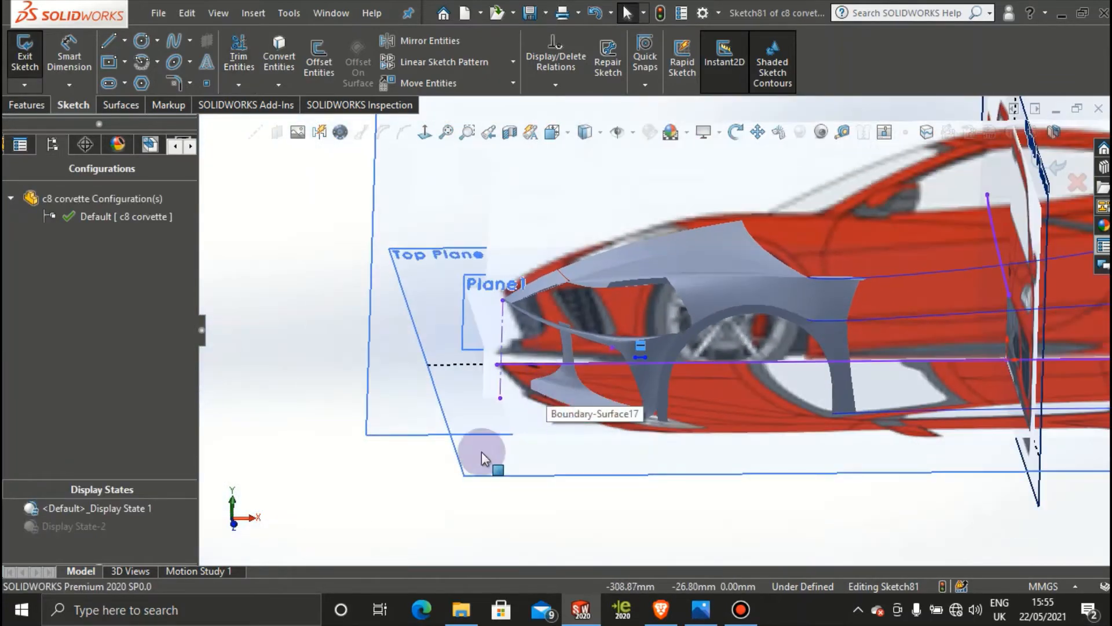
middle_drag(583, 395, 545, 419)
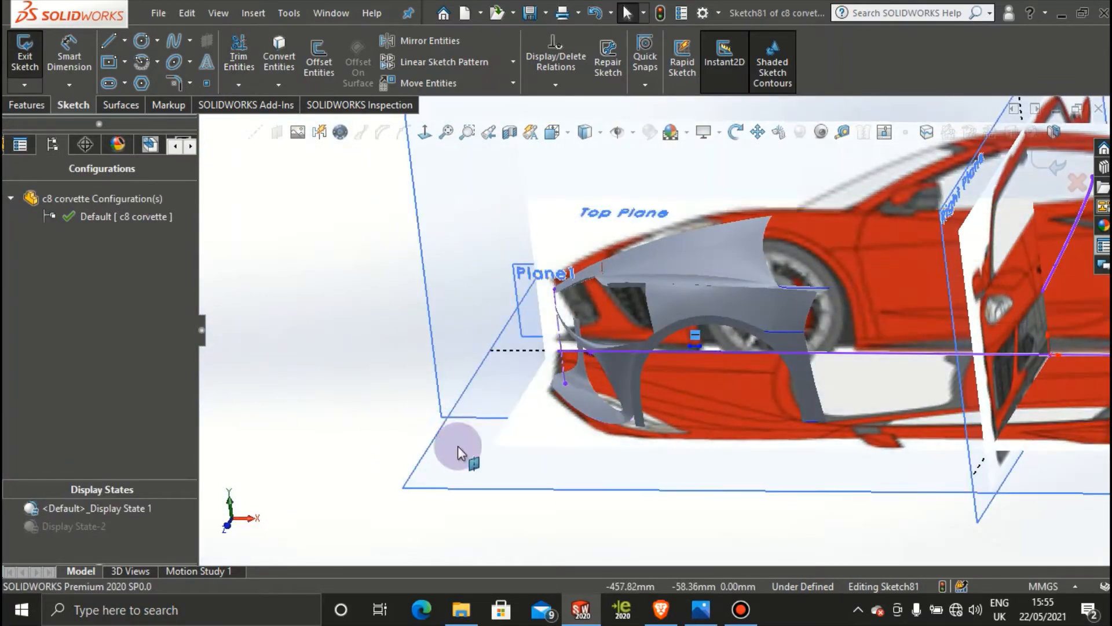
click(463, 449)
click(406, 287)
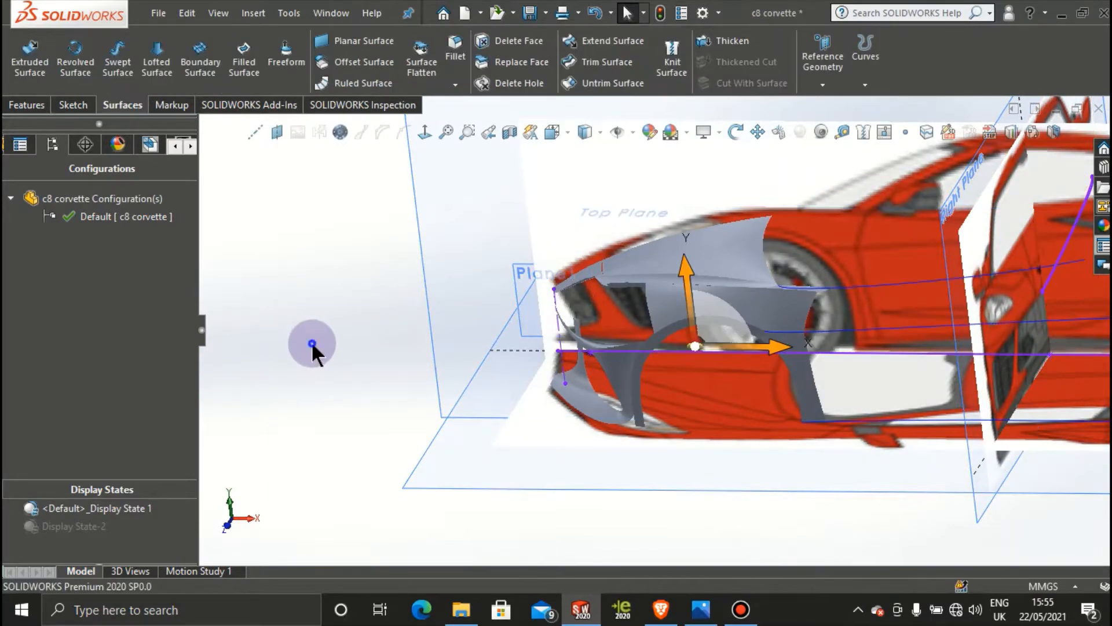
click(436, 463)
click(484, 414)
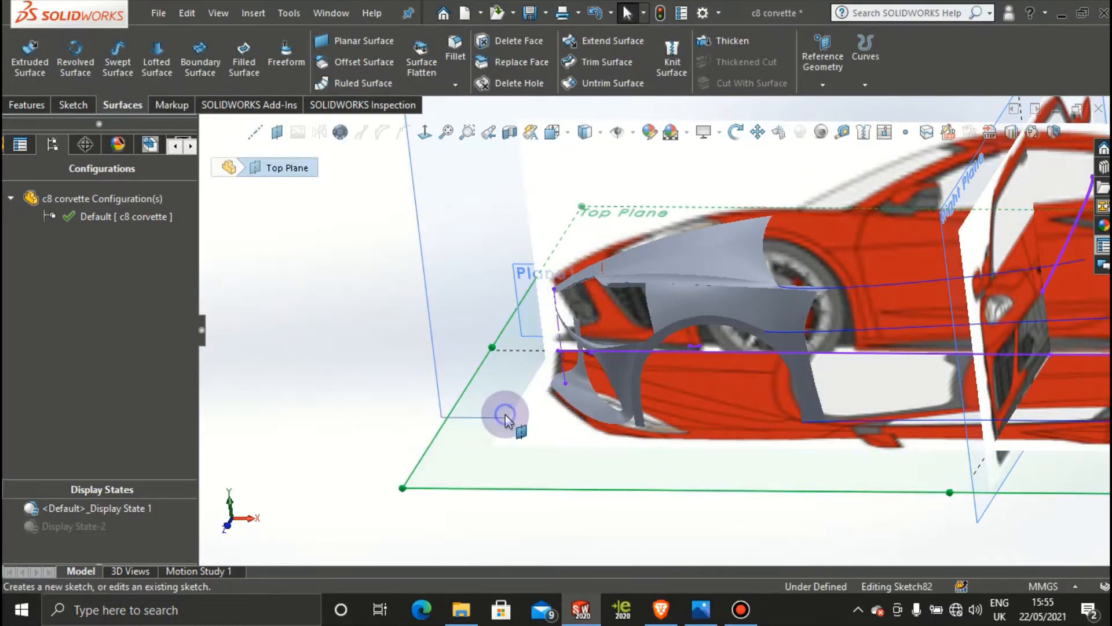
Step: Convert the lower edge of the strip ahead of the wheel into a sketch entity
scroll(666, 410, down, 5)
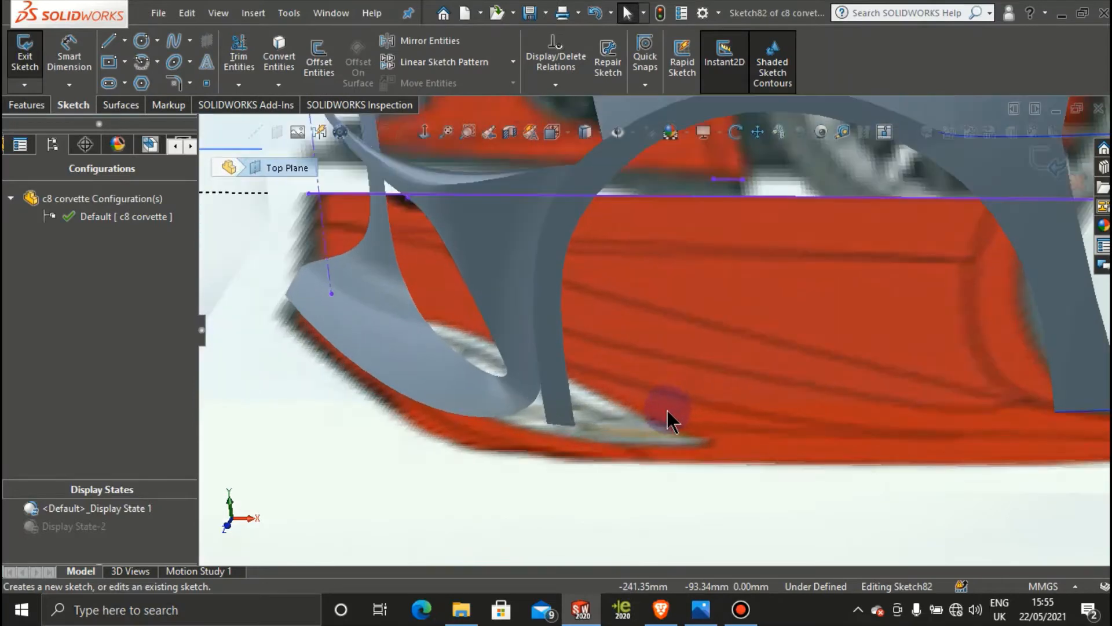
click(565, 425)
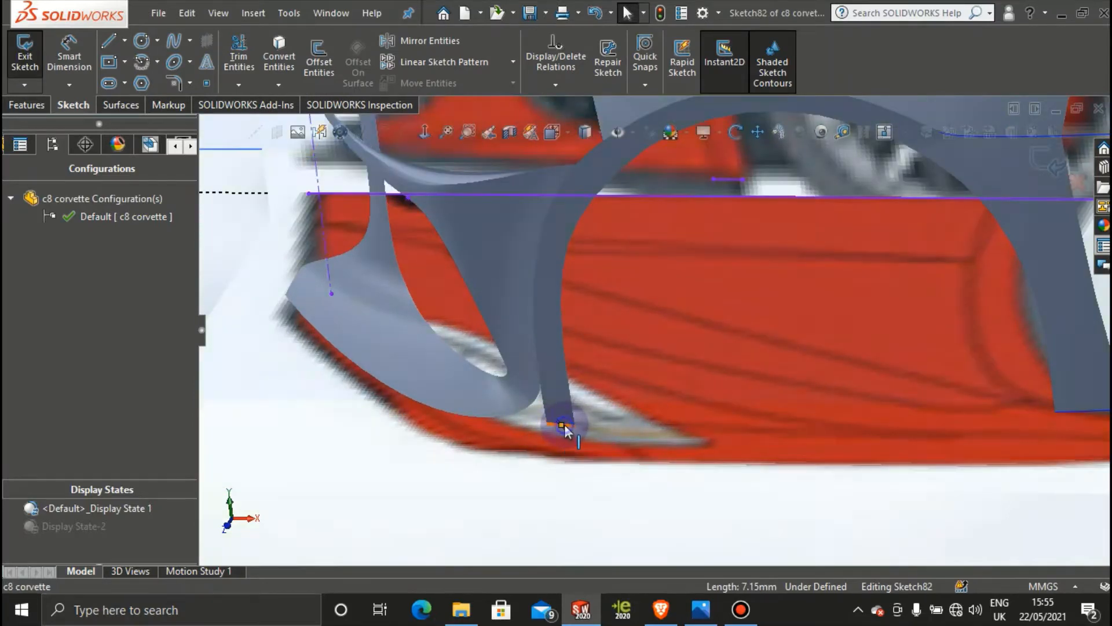
click(284, 46)
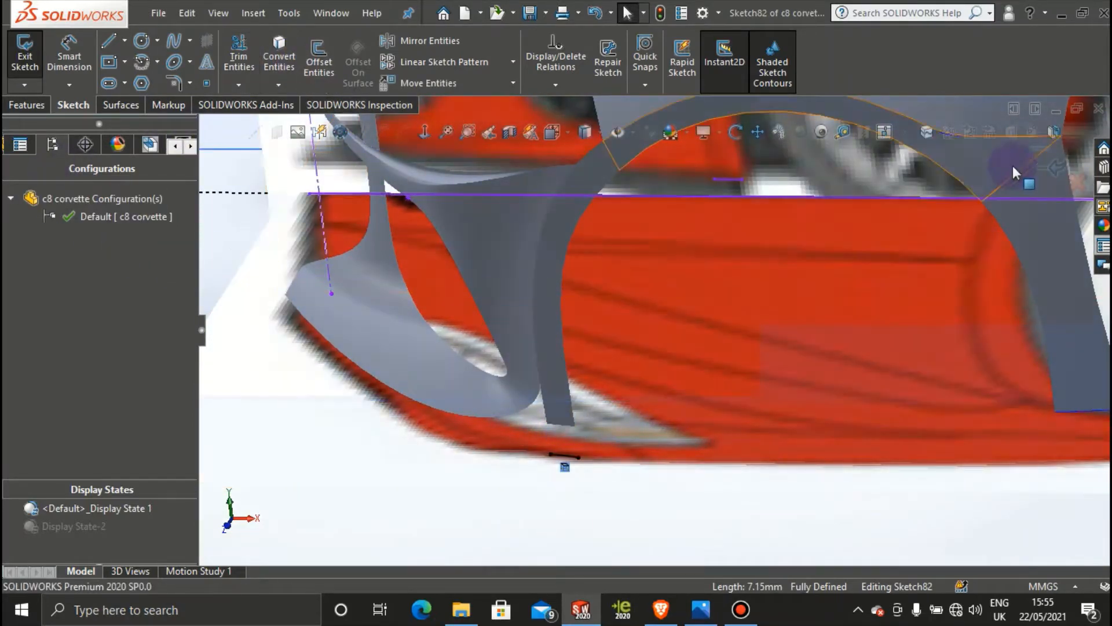
Step: In top view, lengthen the converted line at both ends, its rear endpoint at about X -230, Z 145 mm, and exit the sketch
key(space)
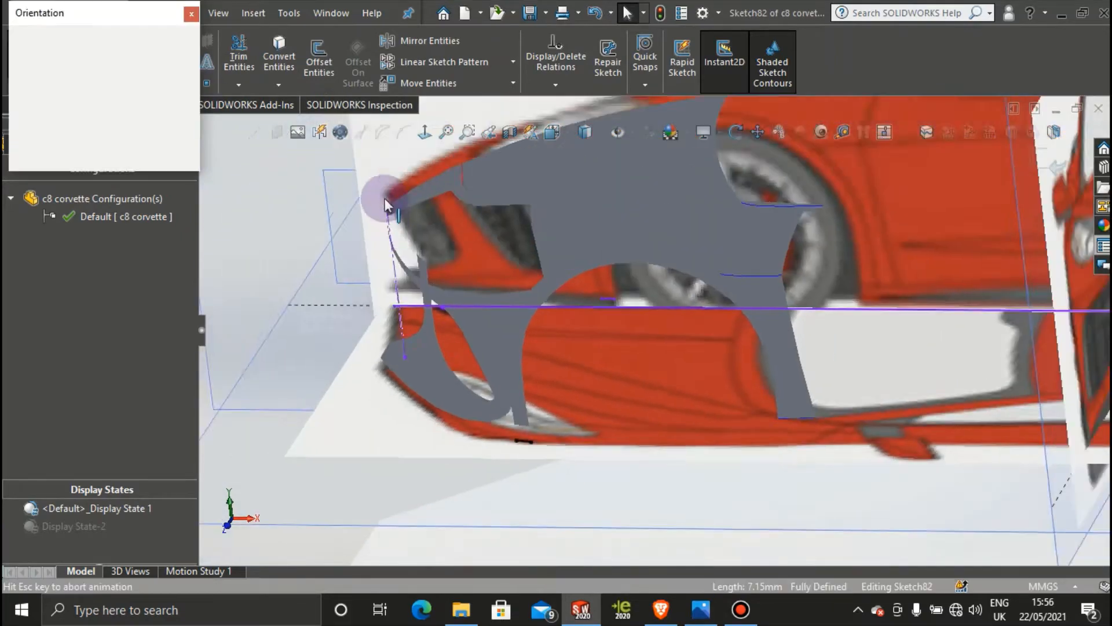
click(473, 303)
scroll(538, 401, down, 12)
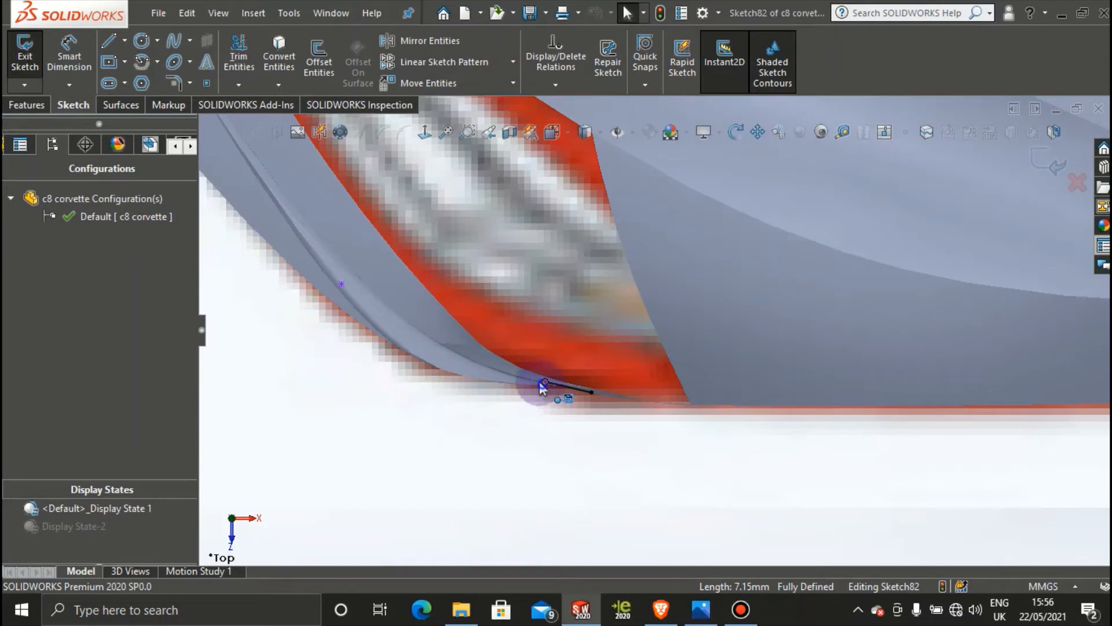
drag(543, 383, 387, 343)
drag(582, 395, 710, 420)
click(14, 189)
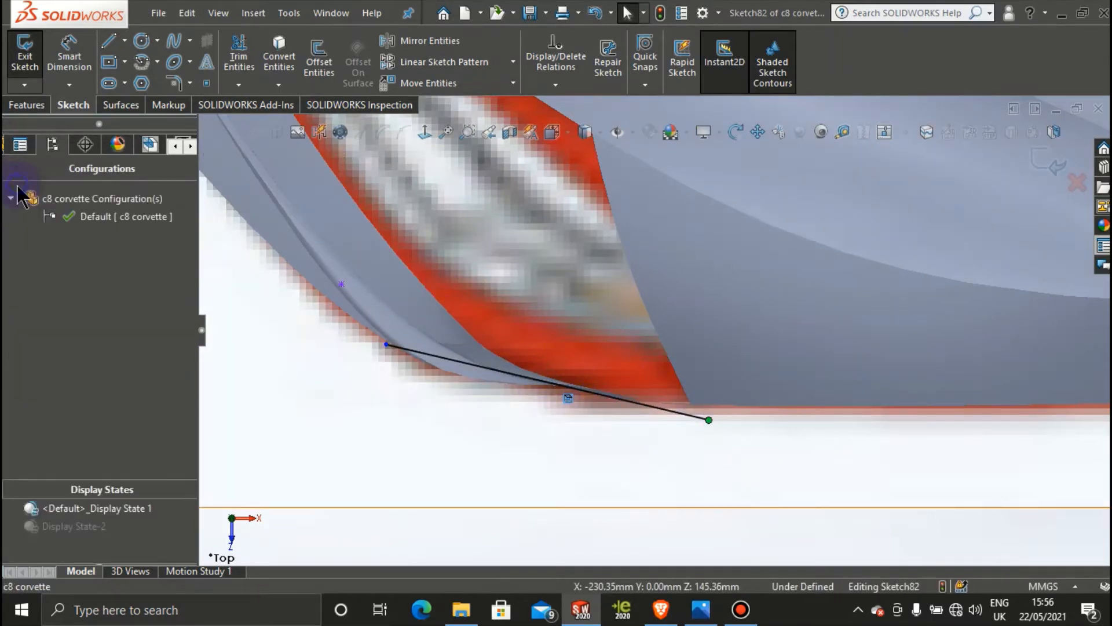
click(1047, 161)
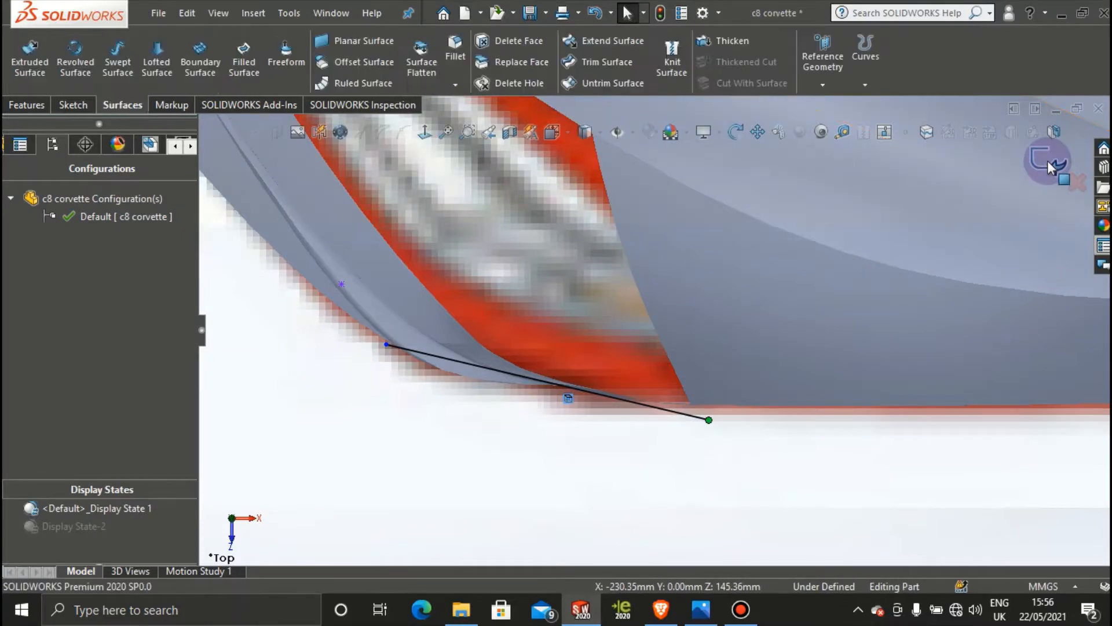
Step: Create a sketch-on-sketch projected curve from the short horizontal line in Sketch81 and the lengthened line in Sketch82
scroll(810, 415, up, 5)
middle_drag(686, 443, 698, 300)
scroll(672, 493, down, 5)
scroll(694, 458, up, 8)
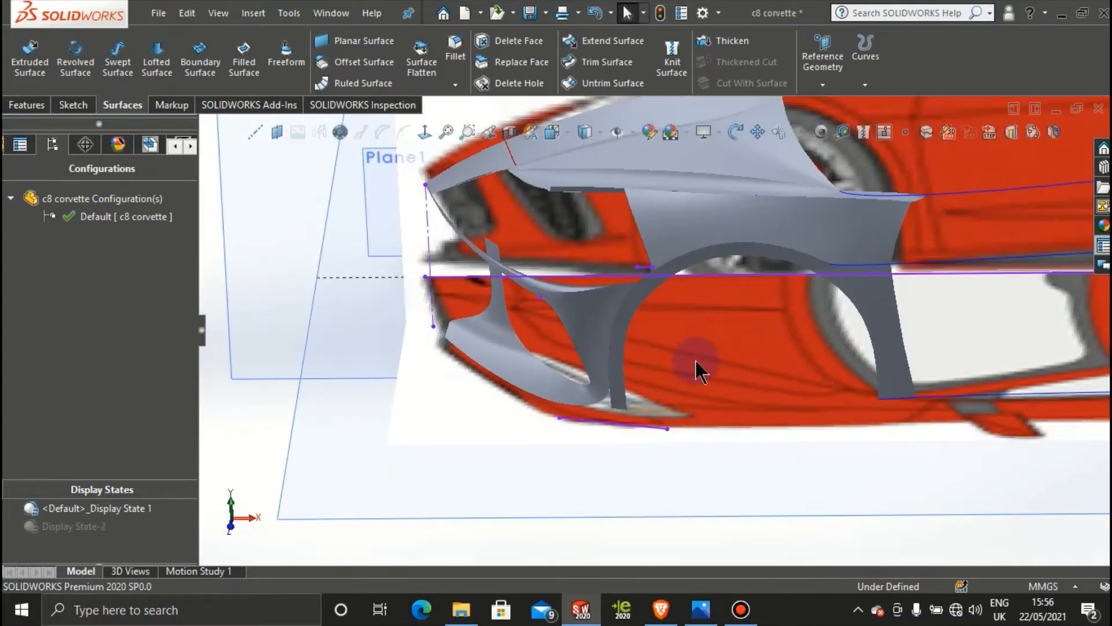
middle_drag(695, 361, 702, 362)
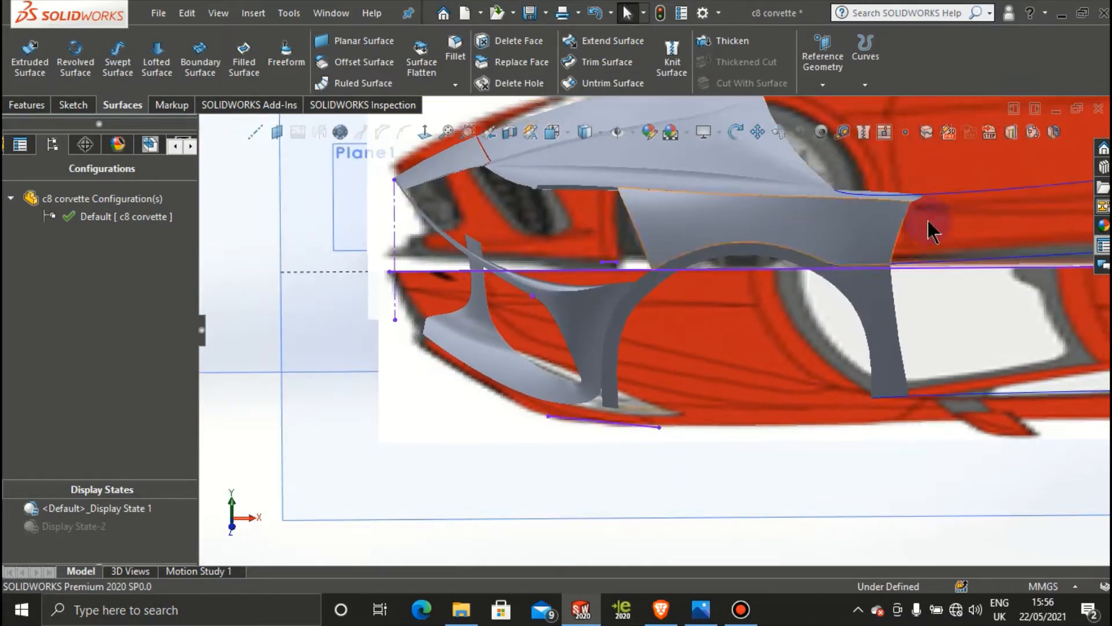
click(1009, 133)
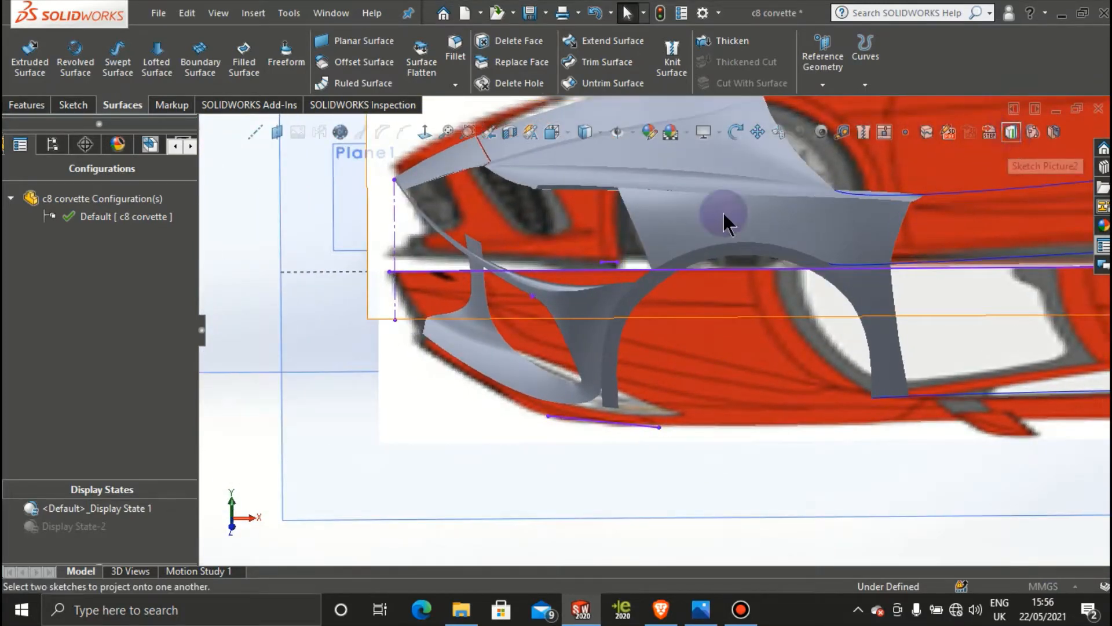
click(610, 261)
click(649, 426)
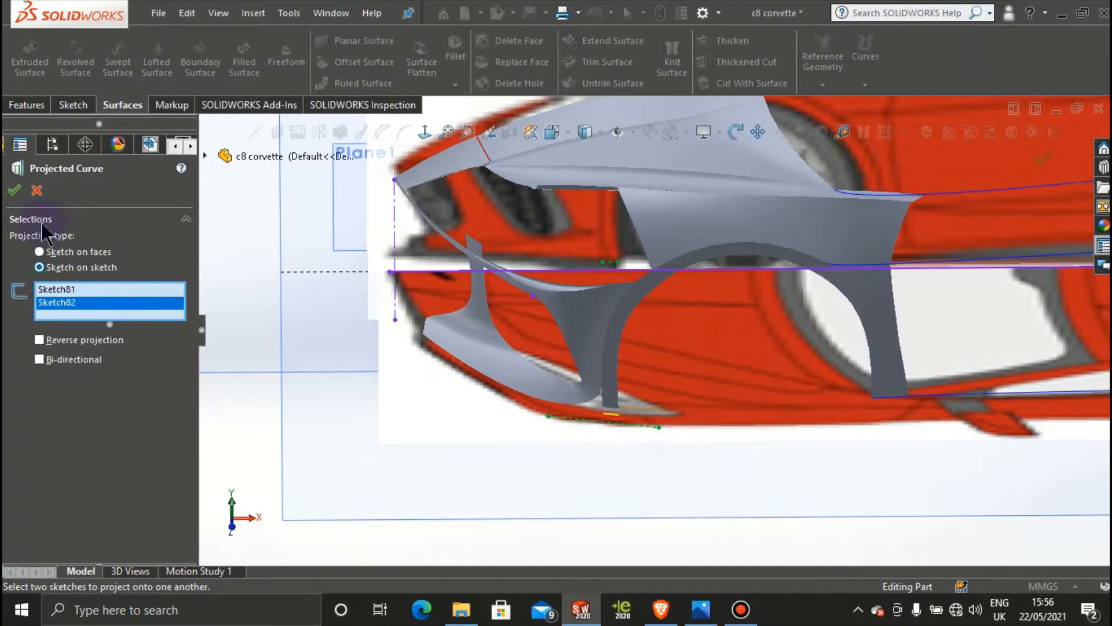
click(15, 190)
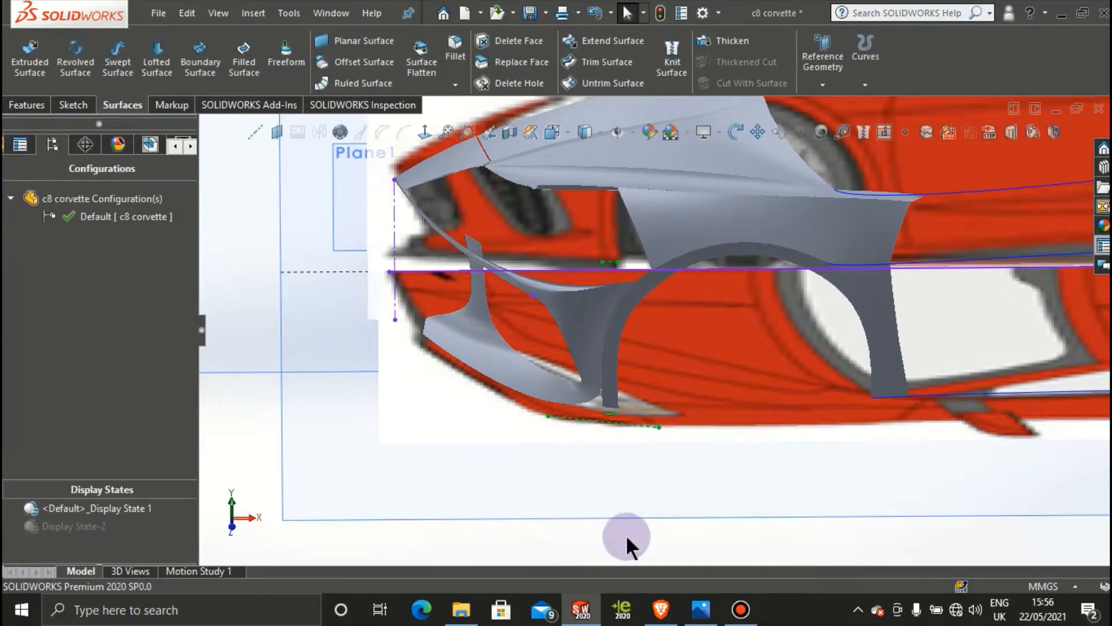
Step: Create a boundary surface between the projected curve and the strip's lower edge, with Tangency To Face at that edge
scroll(617, 408, down, 5)
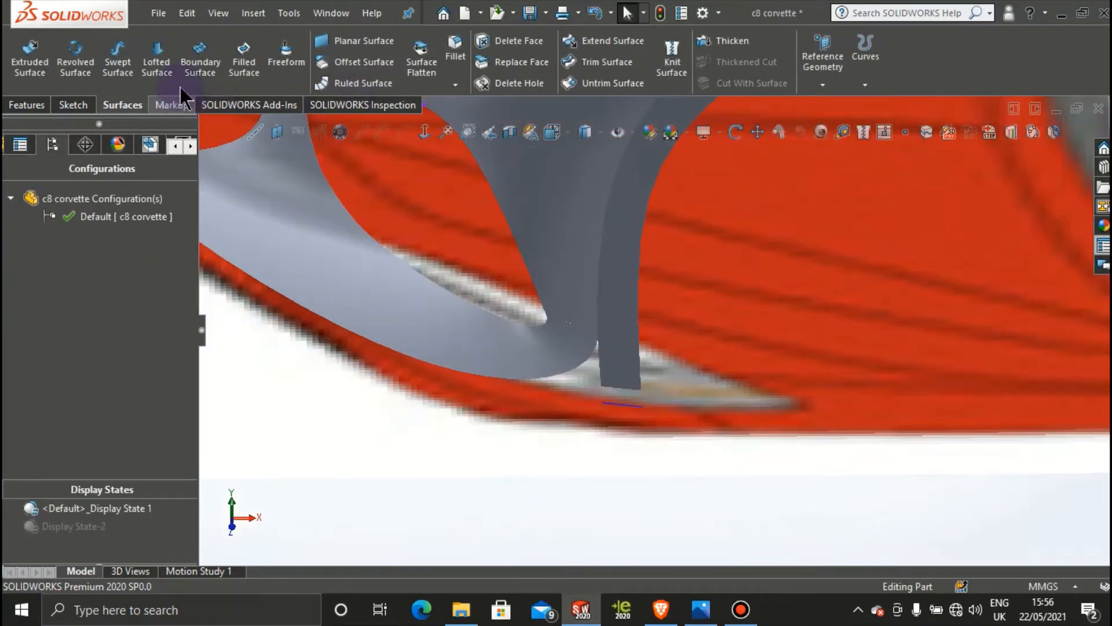
click(203, 55)
click(617, 406)
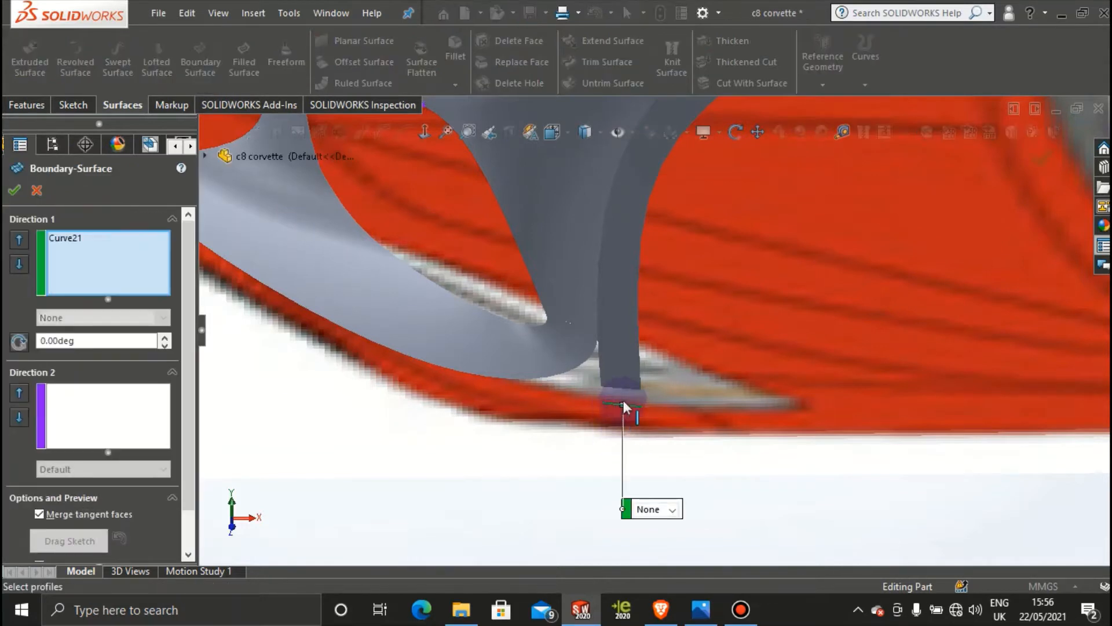
click(624, 387)
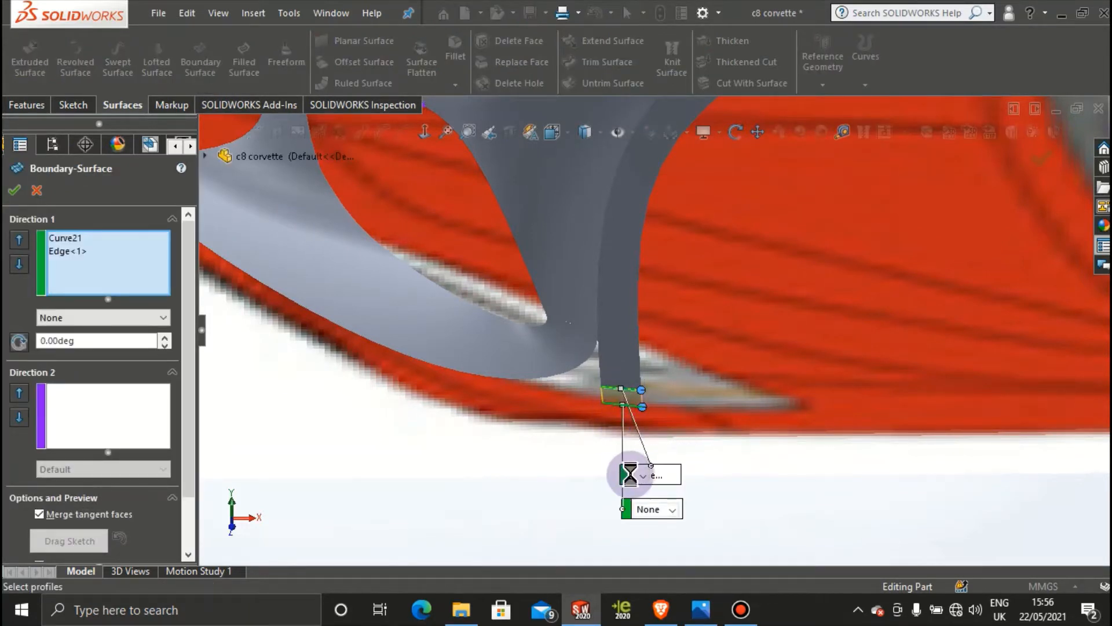
drag(630, 473, 785, 324)
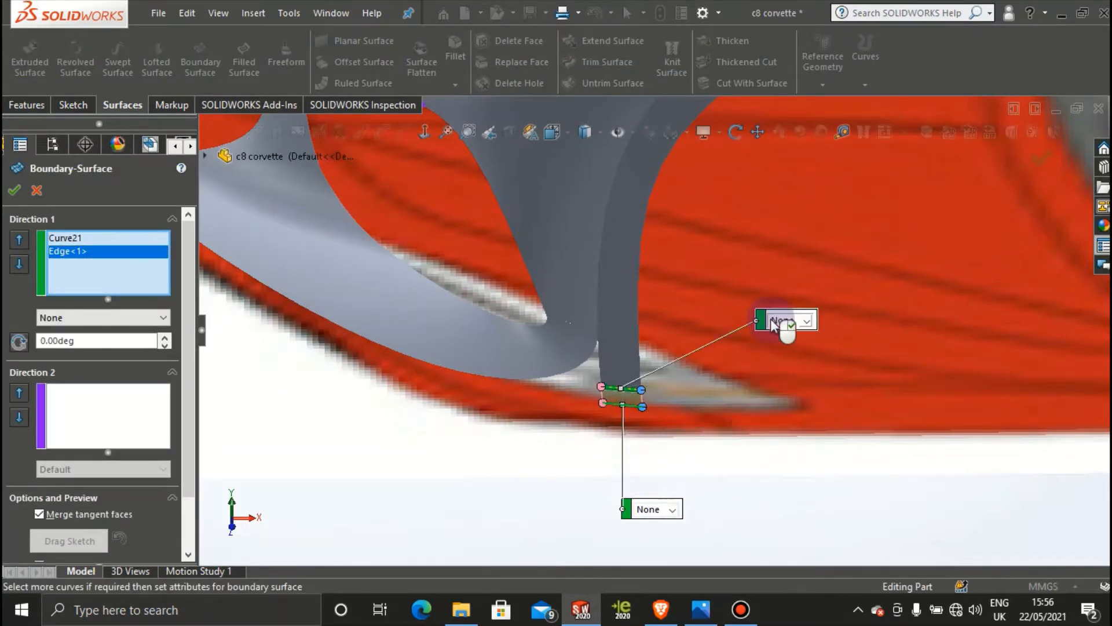
click(807, 321)
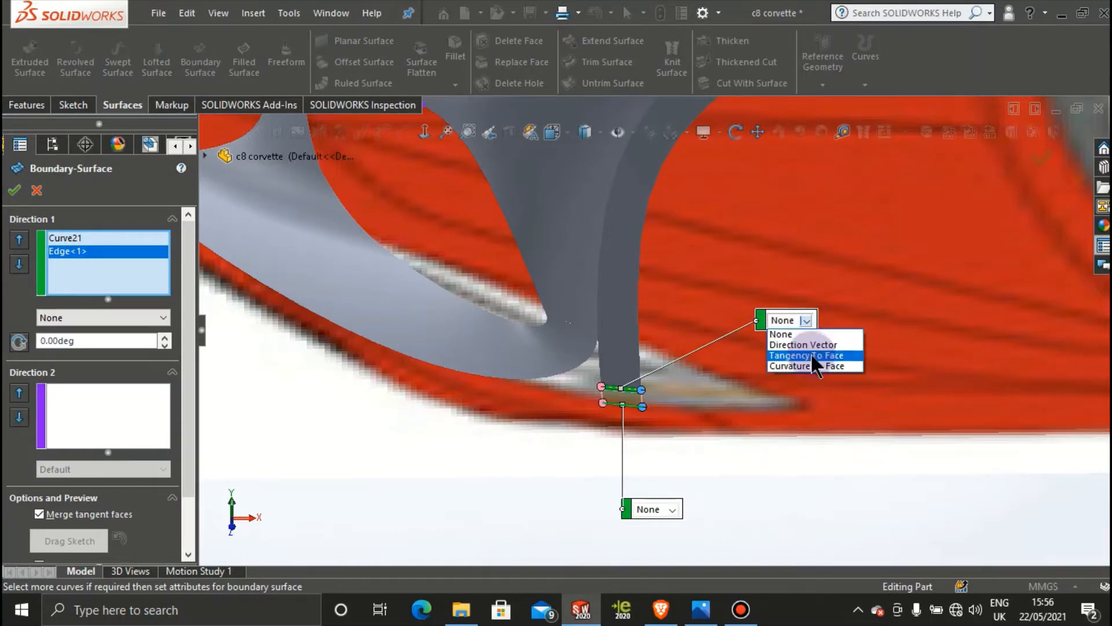
click(814, 362)
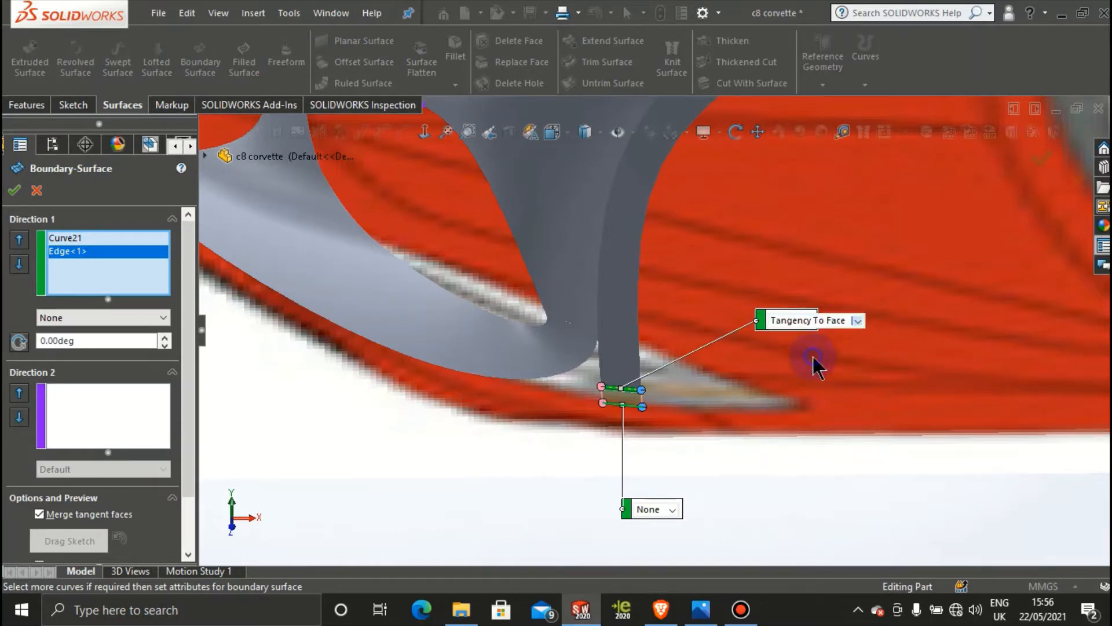
click(16, 191)
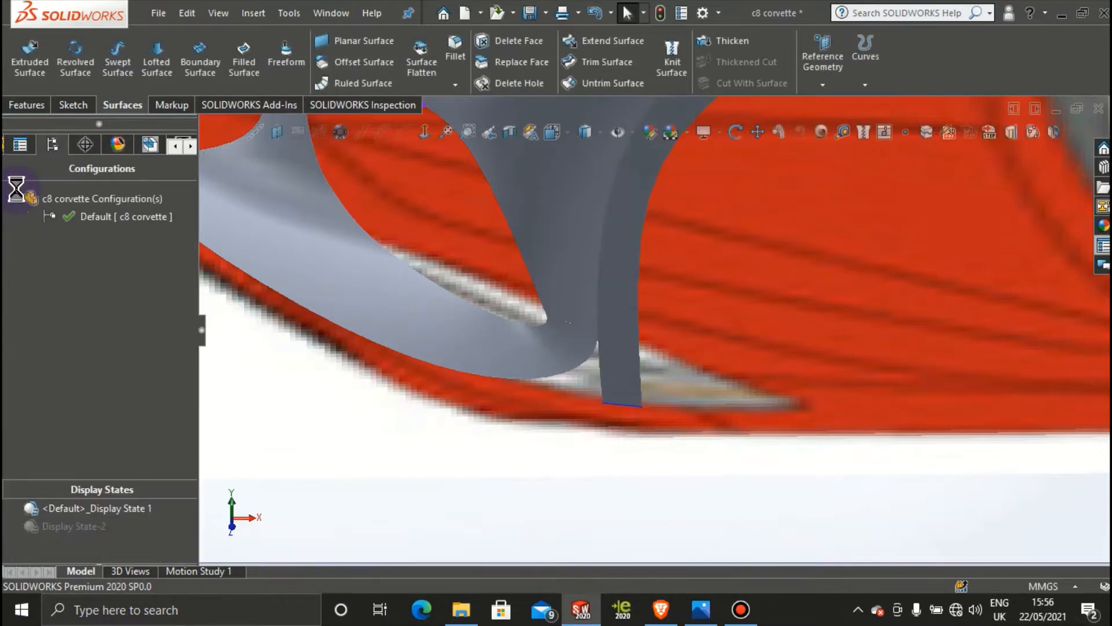
Step: Hide the projected curve along the bottom of the extended strip
scroll(610, 411, down, 4)
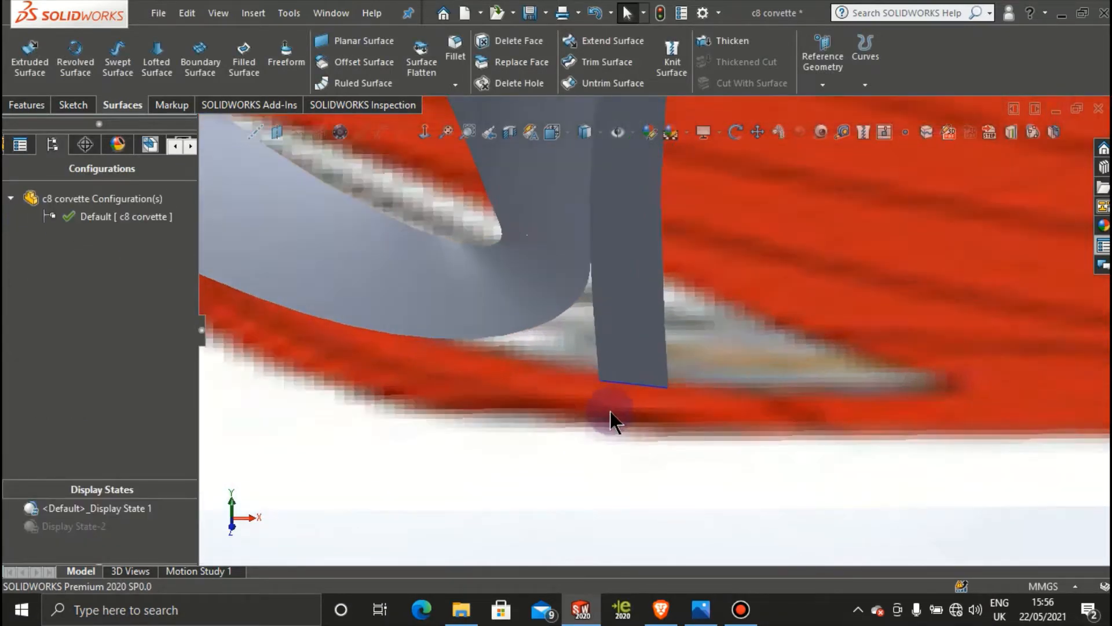
right_click(644, 362)
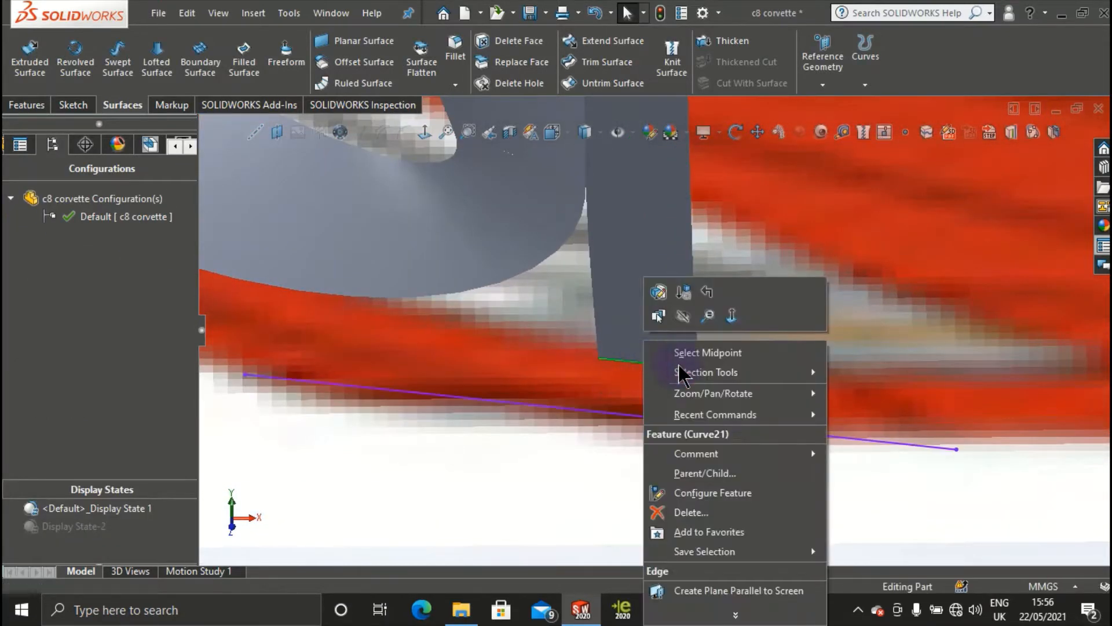
click(687, 318)
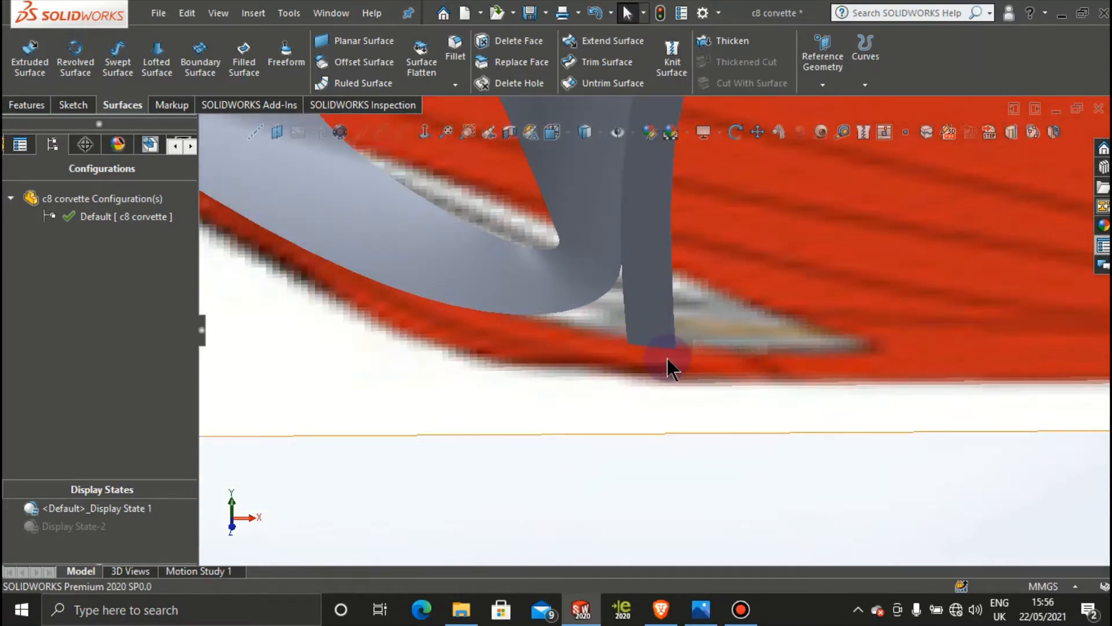
Step: Switch the model to Display State-2 and bring the front end of the lower bumper strip into close view
middle_drag(666, 358, 494, 365)
scroll(663, 300, up, 4)
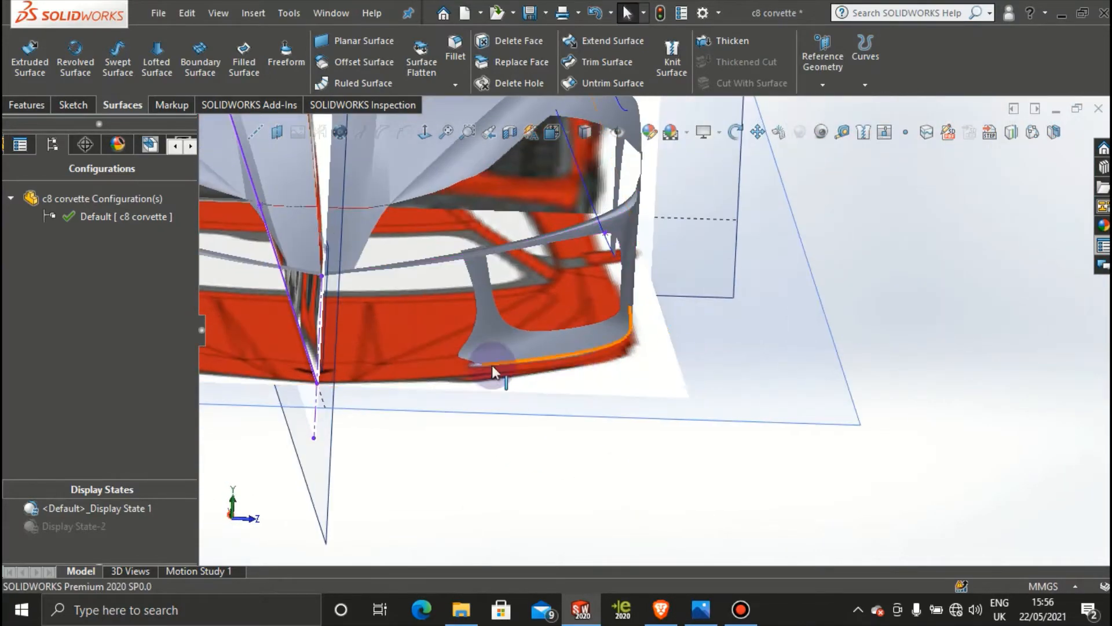
click(102, 532)
double_click(101, 532)
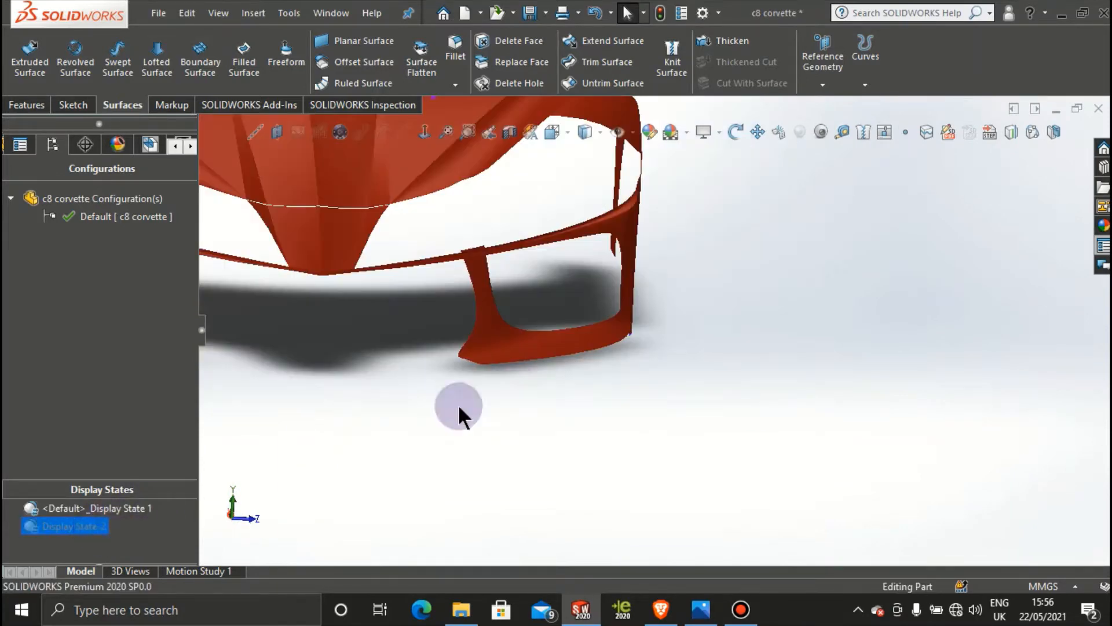
mouse_move(462, 372)
middle_down()
mouse_move(453, 376)
mouse_move(460, 365)
middle_up()
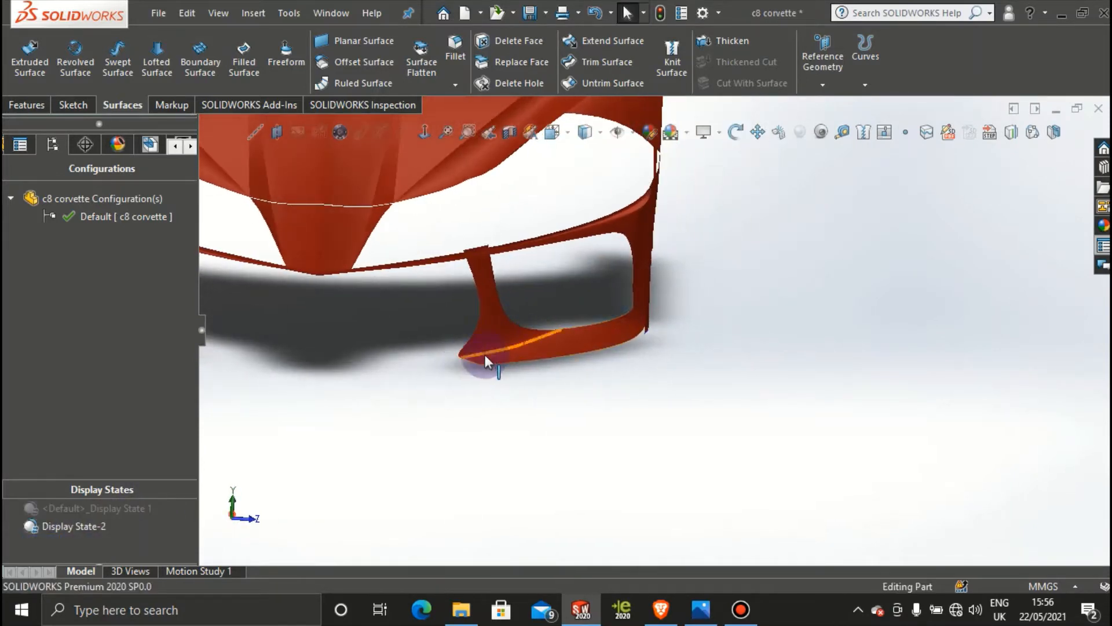
scroll(473, 350, down, 3)
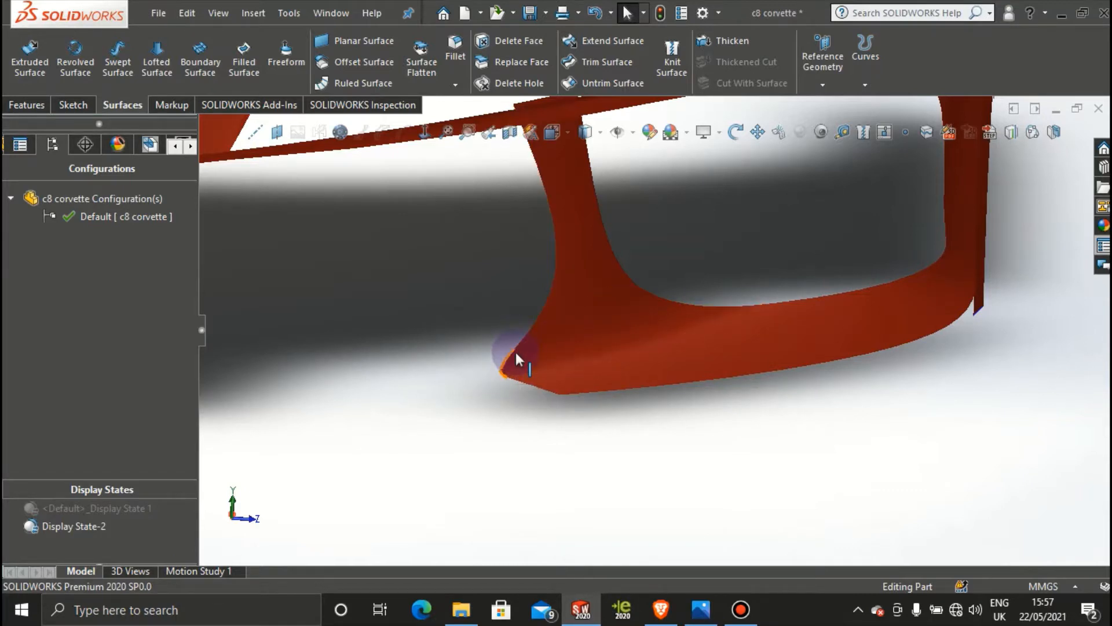
Step: In a new 3D sketch, draw a construction line about 4 mm long, down along Y from the lower lip's upper edge near its front tip
click(77, 110)
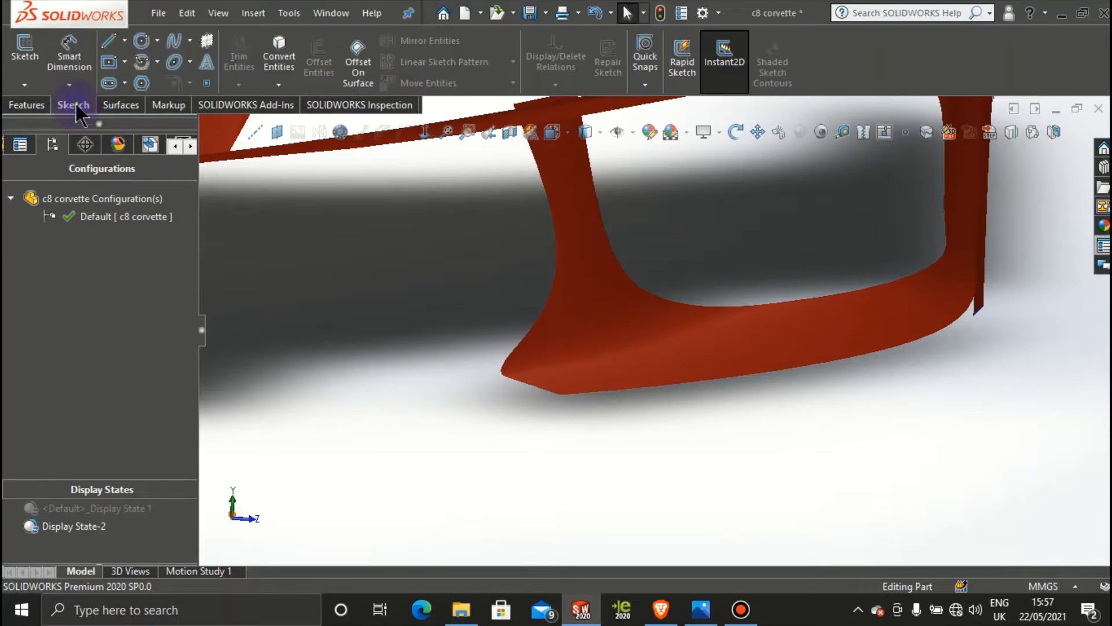
click(24, 84)
click(49, 124)
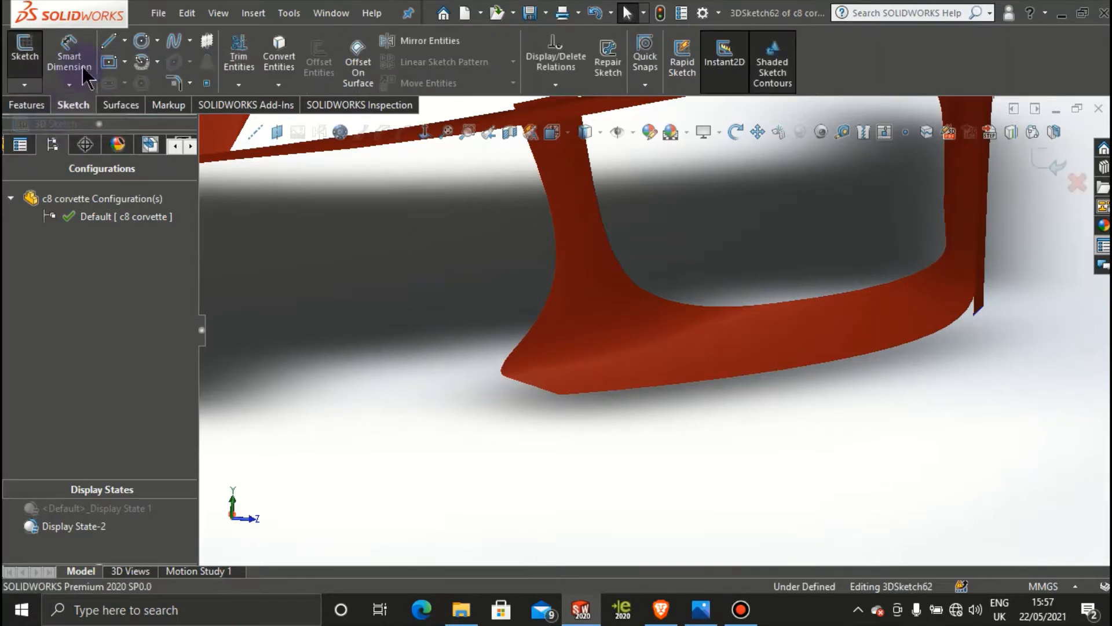
click(125, 40)
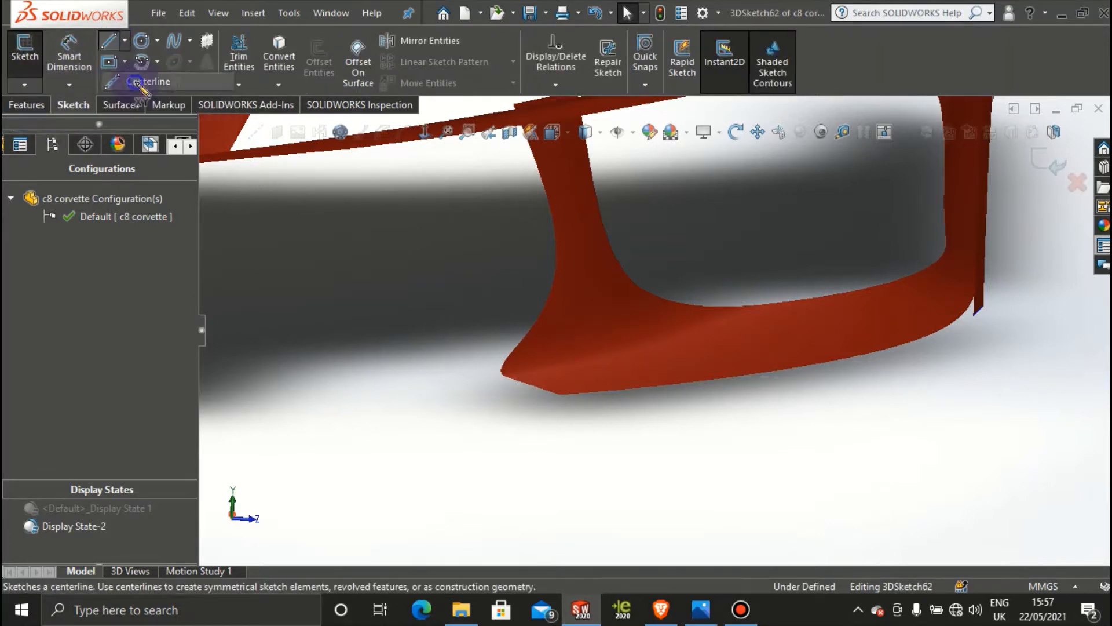
click(148, 81)
scroll(544, 486, up, 10)
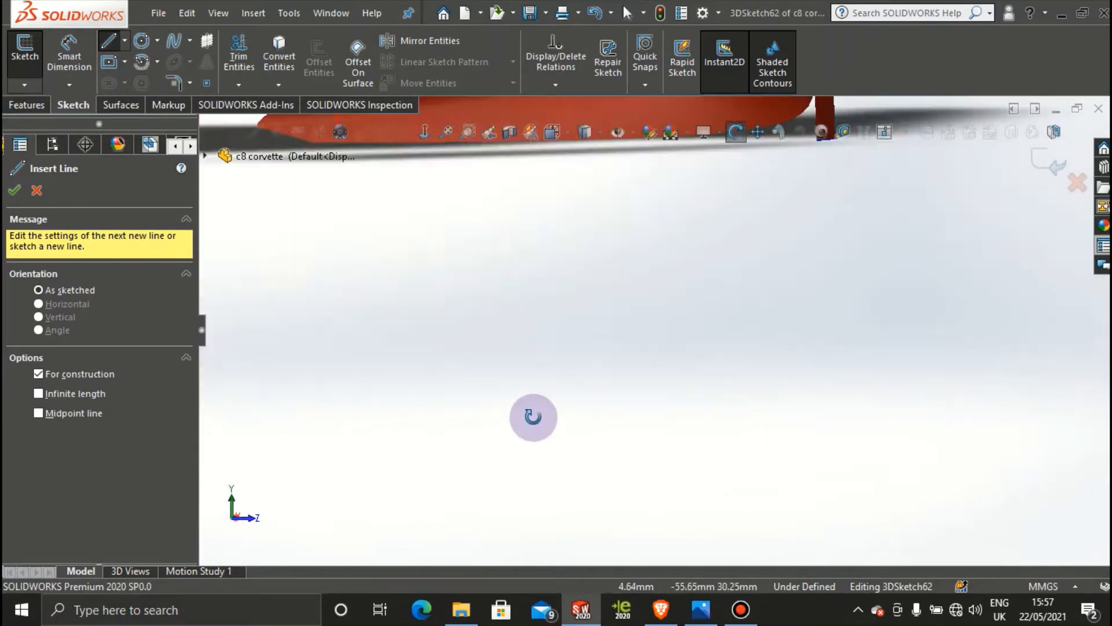
middle_drag(534, 365, 447, 355)
scroll(471, 325, up, 5)
scroll(469, 322, down, 4)
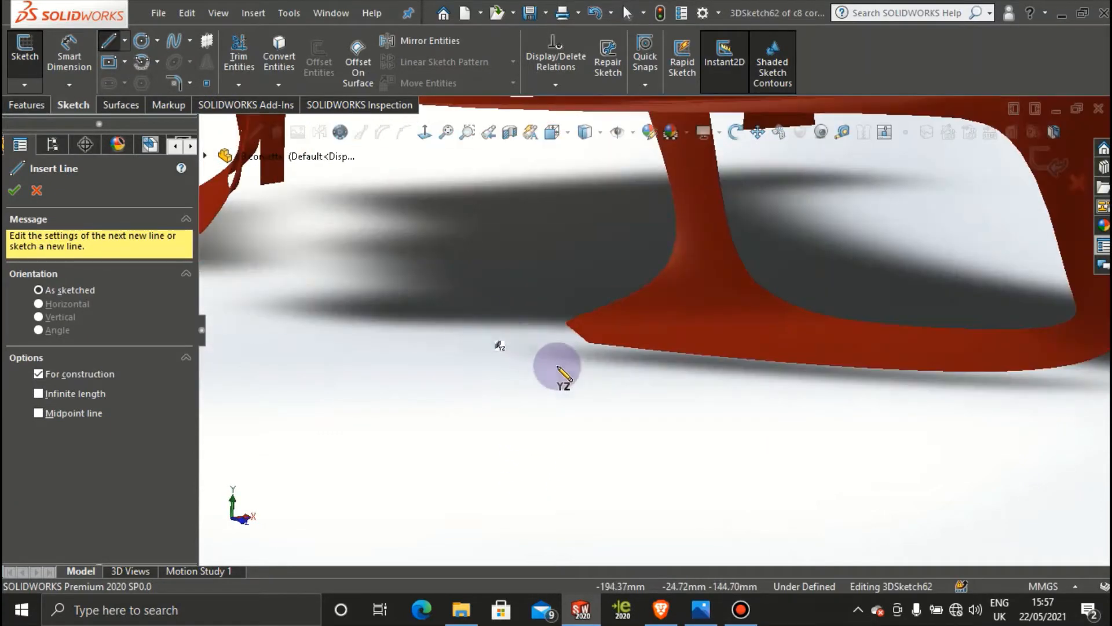
middle_drag(572, 357, 585, 339)
scroll(617, 301, up, 3)
scroll(619, 303, down, 8)
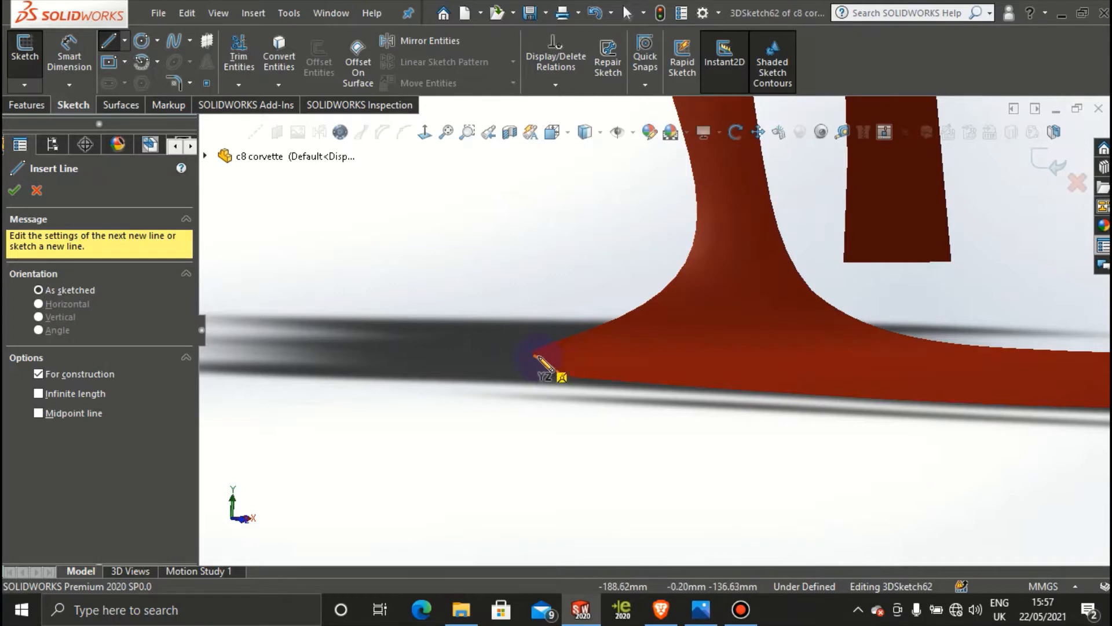
click(585, 332)
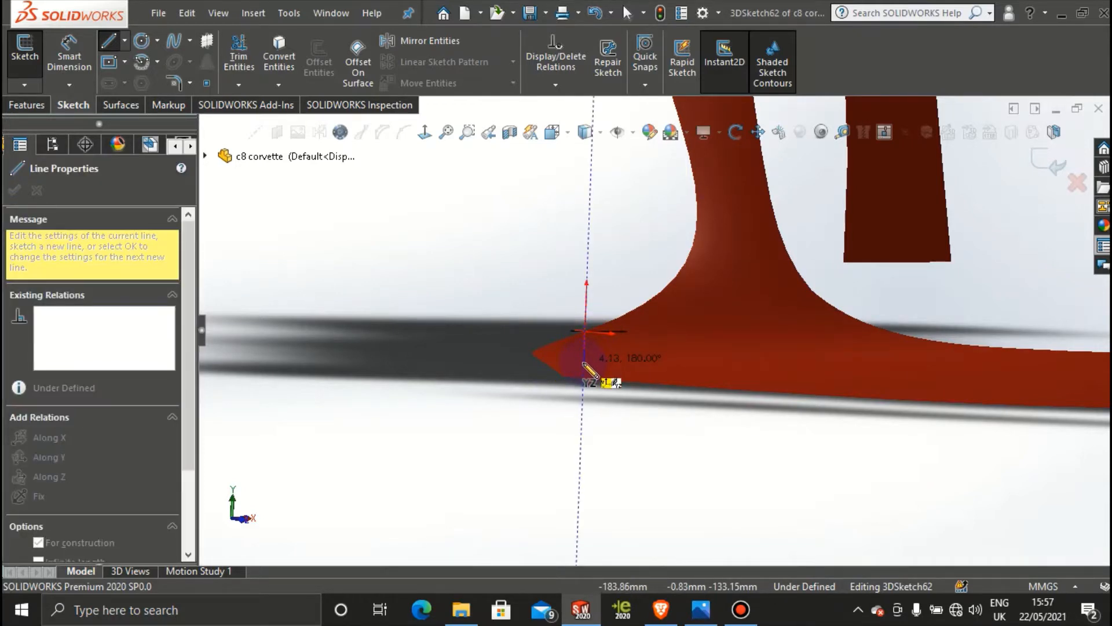
click(587, 364)
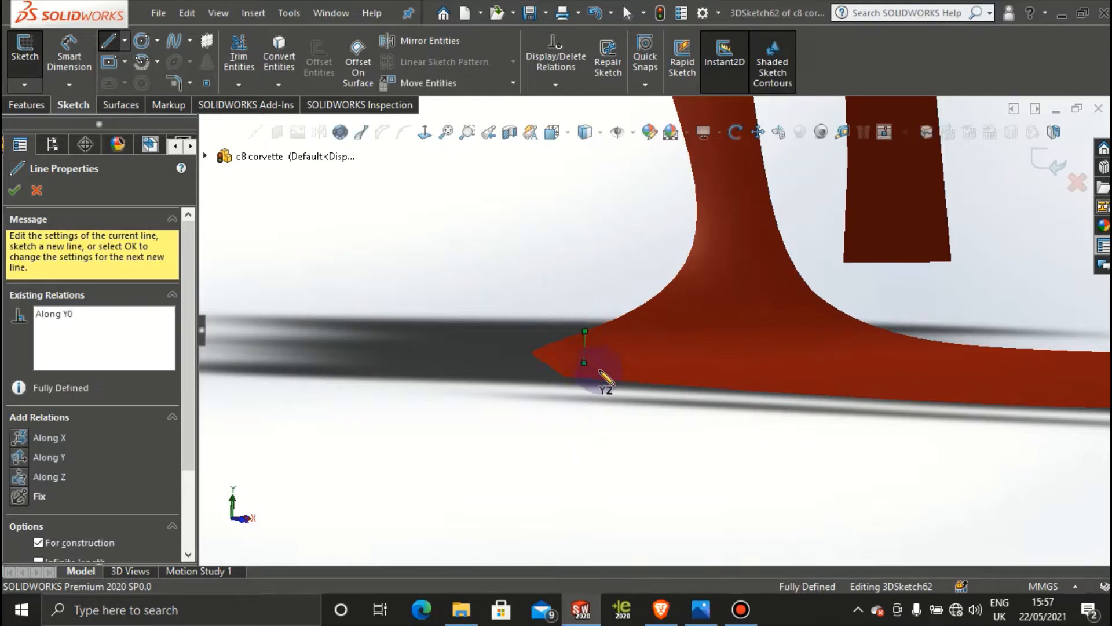
key(Escape)
Step: In front view, shorten the construction line by moving its lower endpoint up to about Y 10.27 mm
scroll(599, 397, up, 3)
scroll(599, 397, up, 3)
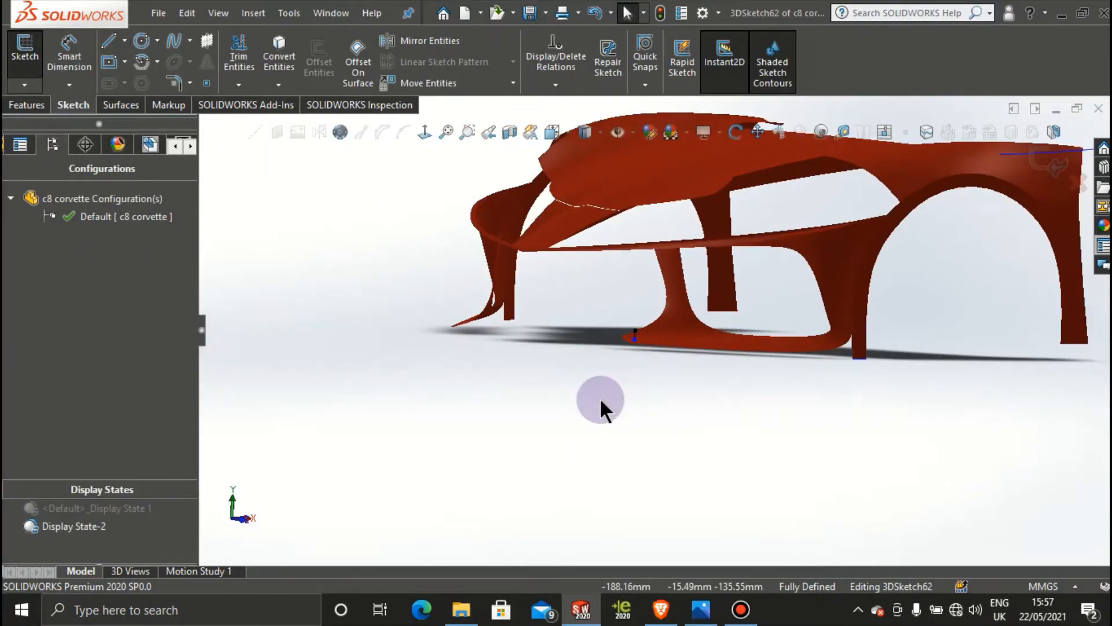
middle_drag(600, 397, 561, 393)
key(space)
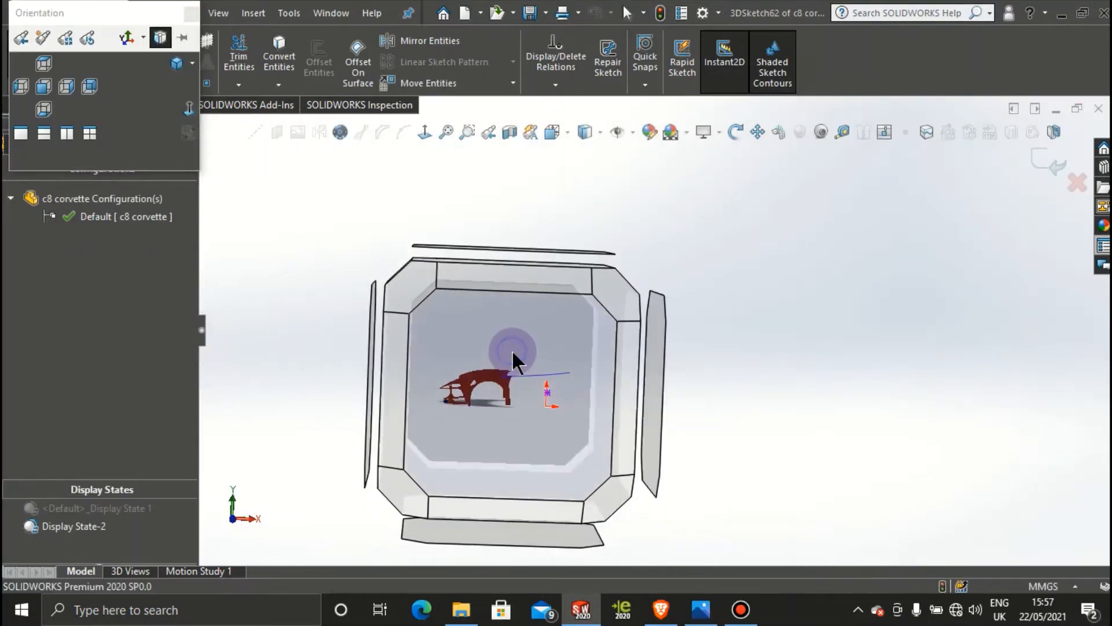
click(512, 350)
scroll(562, 363, down, 5)
scroll(594, 353, down, 4)
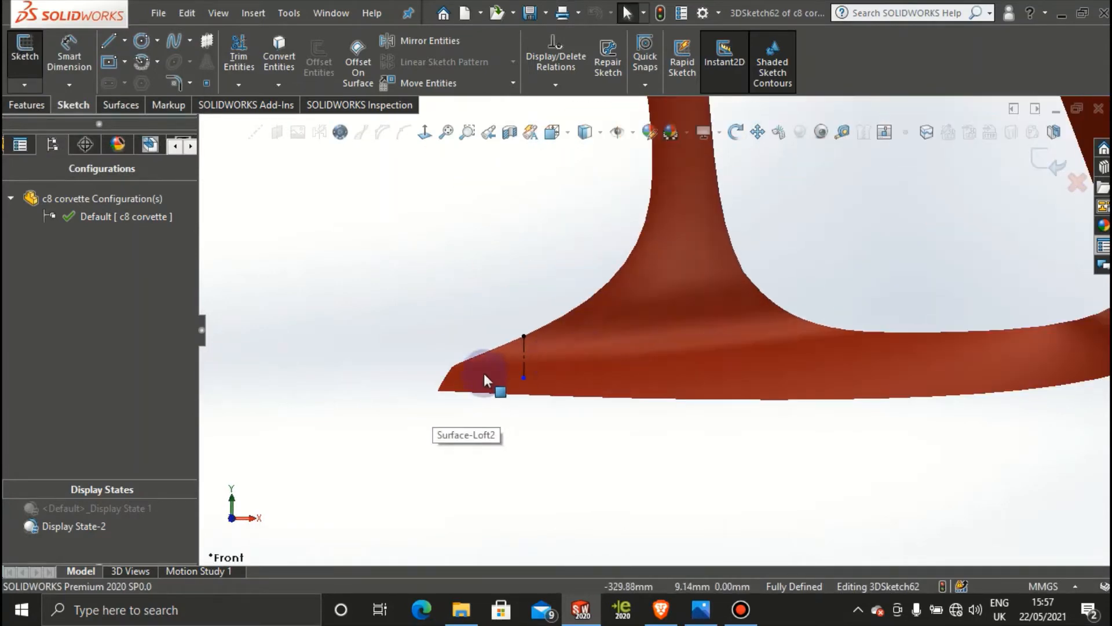
scroll(600, 387, up, 5)
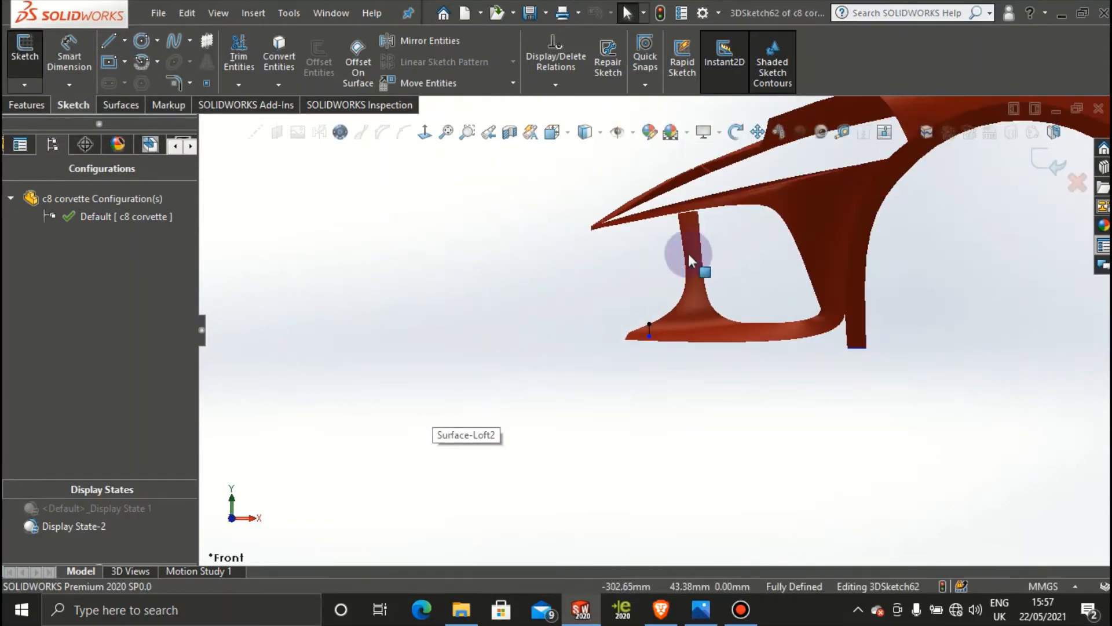
scroll(666, 367, down, 3)
drag(566, 479, 576, 454)
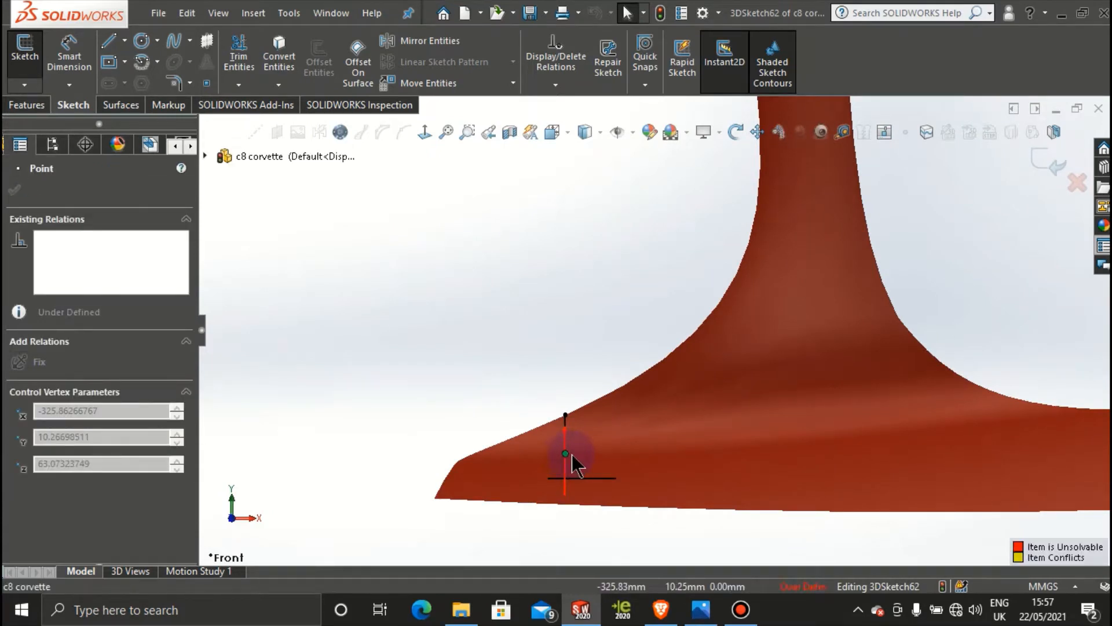
click(678, 231)
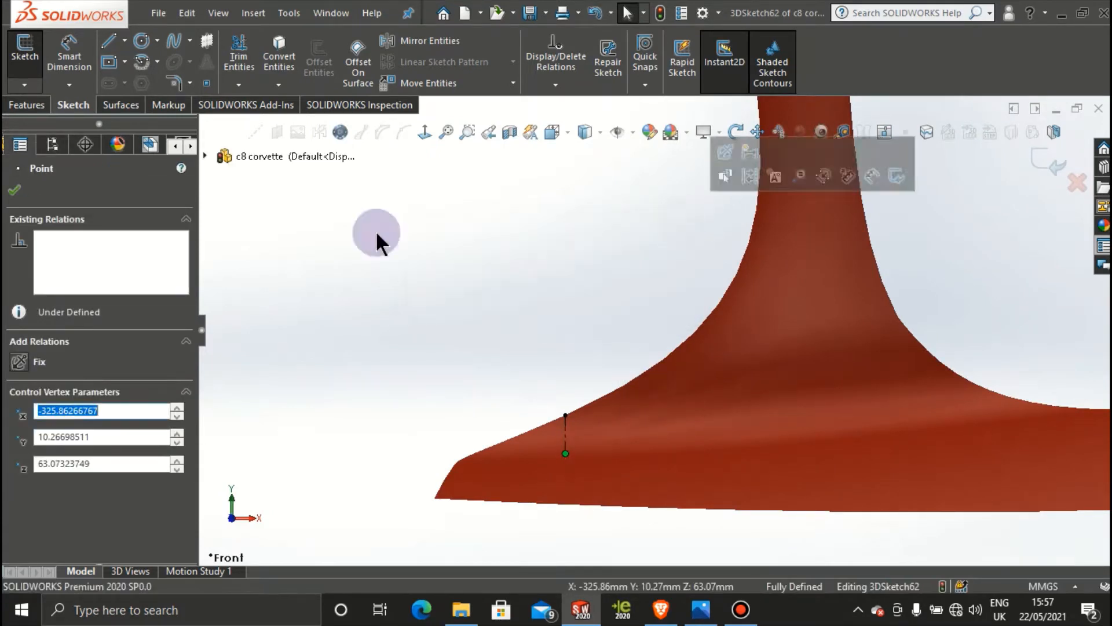
click(14, 189)
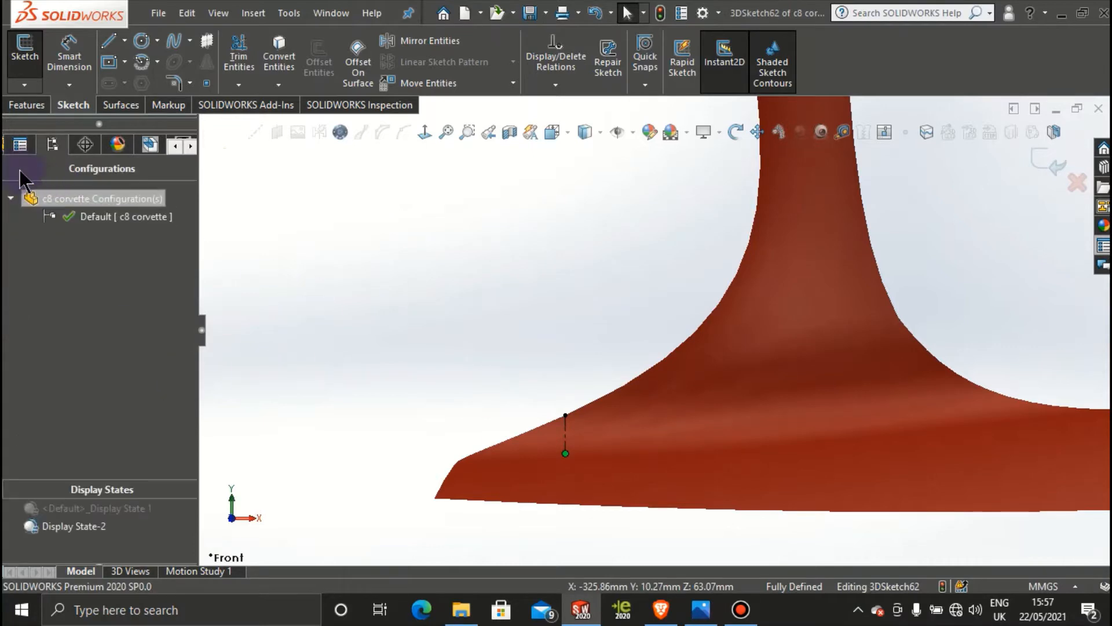
Step: Bring back the feature tree and exit the 3D sketch containing the construction line
click(175, 146)
click(21, 145)
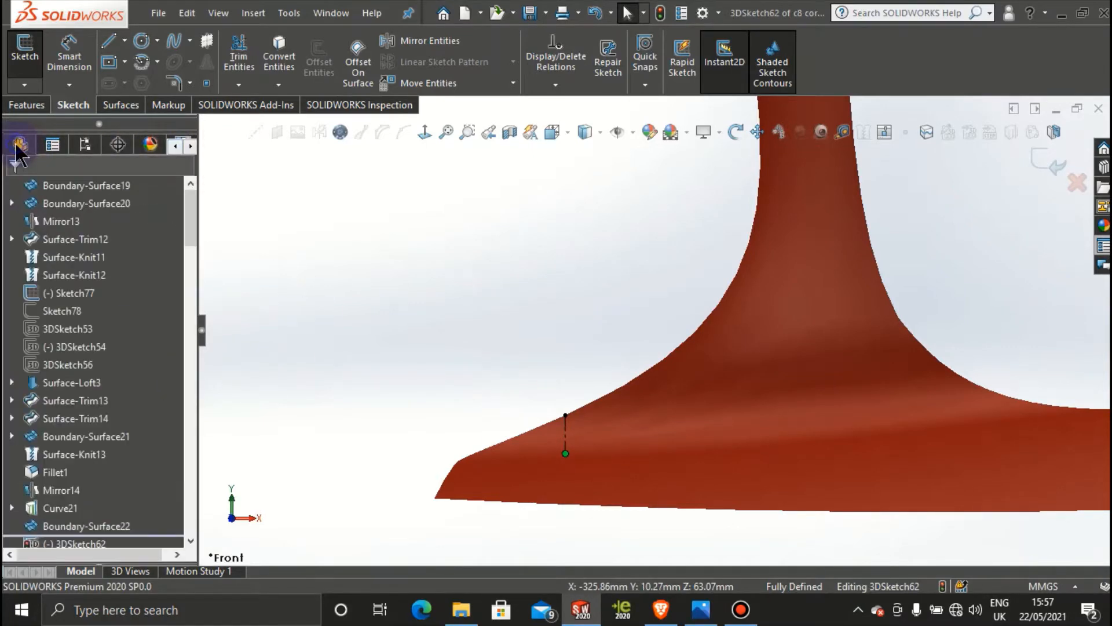
scroll(149, 421, up, 10)
scroll(148, 420, down, 10)
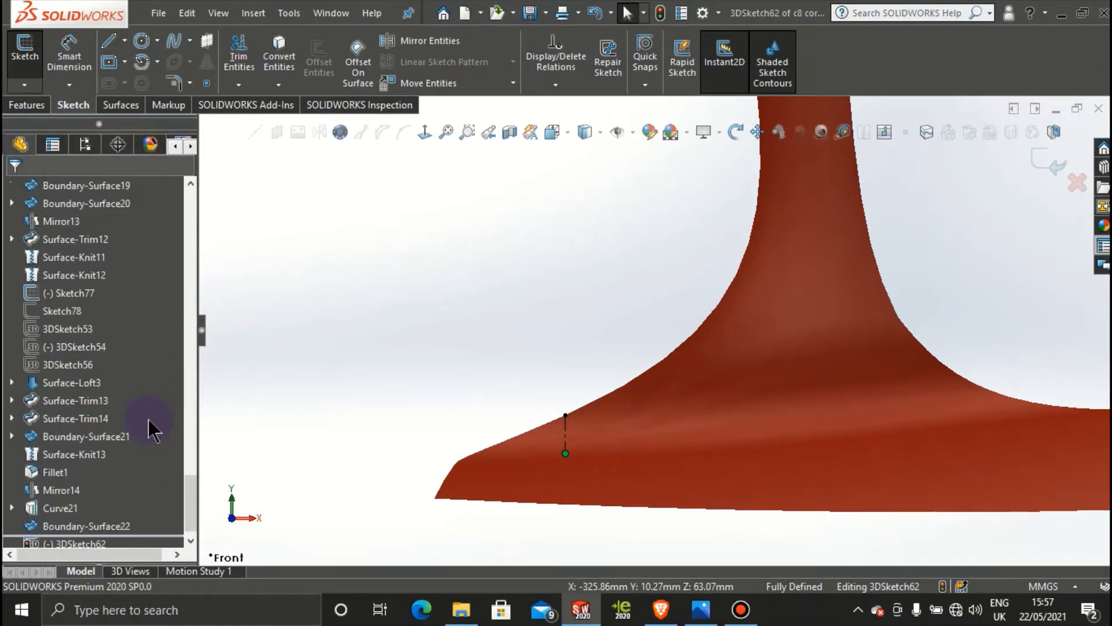
mouse_move(545, 477)
middle_down()
mouse_move(585, 466)
mouse_move(685, 472)
mouse_move(700, 509)
mouse_move(683, 444)
mouse_move(702, 400)
mouse_move(698, 461)
mouse_move(650, 467)
mouse_move(679, 385)
mouse_move(646, 390)
mouse_move(634, 427)
mouse_move(794, 385)
middle_up()
scroll(776, 301, down, 3)
mouse_move(776, 301)
middle_down()
mouse_move(770, 397)
mouse_move(797, 447)
middle_up()
click(1046, 164)
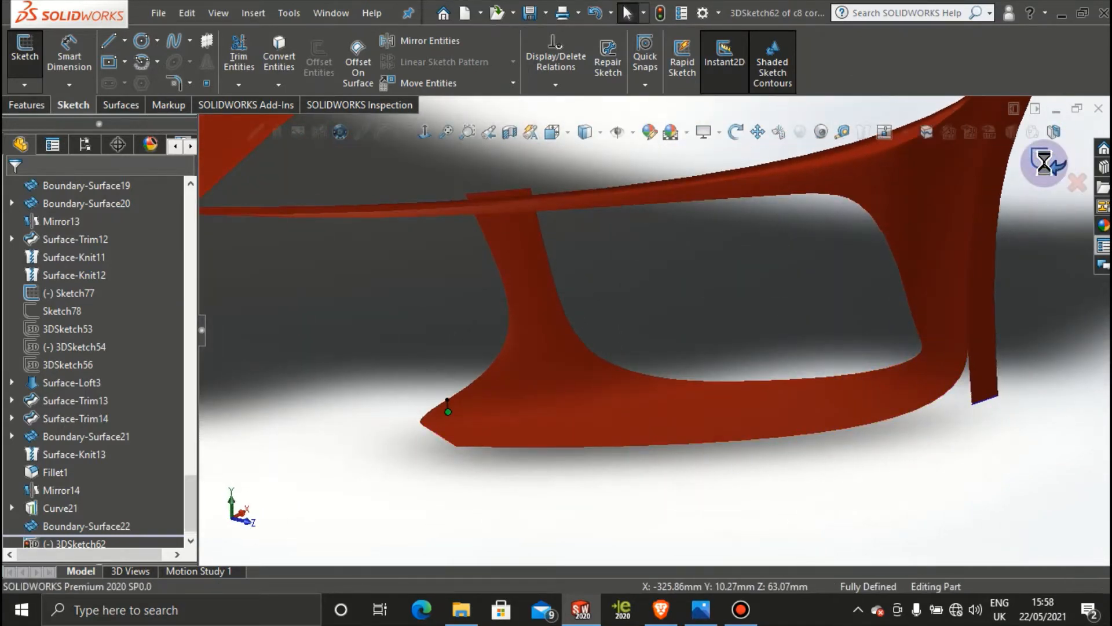
Step: Hide Curve21 along the bottom edge of the wheel arch strip in the current display state
scroll(770, 407, down, 1)
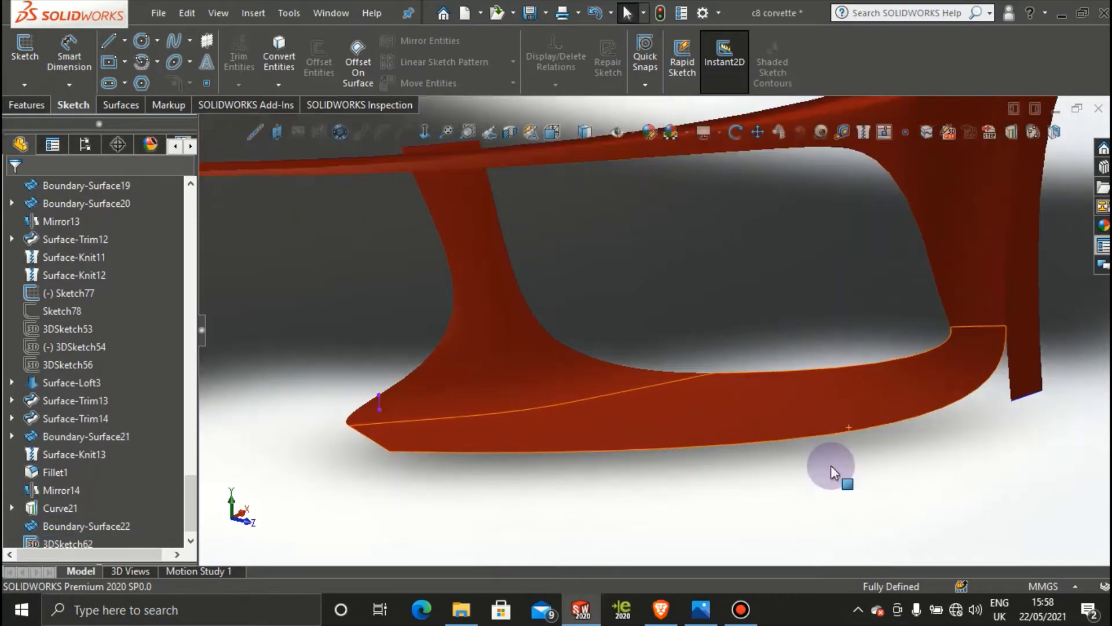
scroll(985, 475, up, 2)
scroll(904, 414, down, 2)
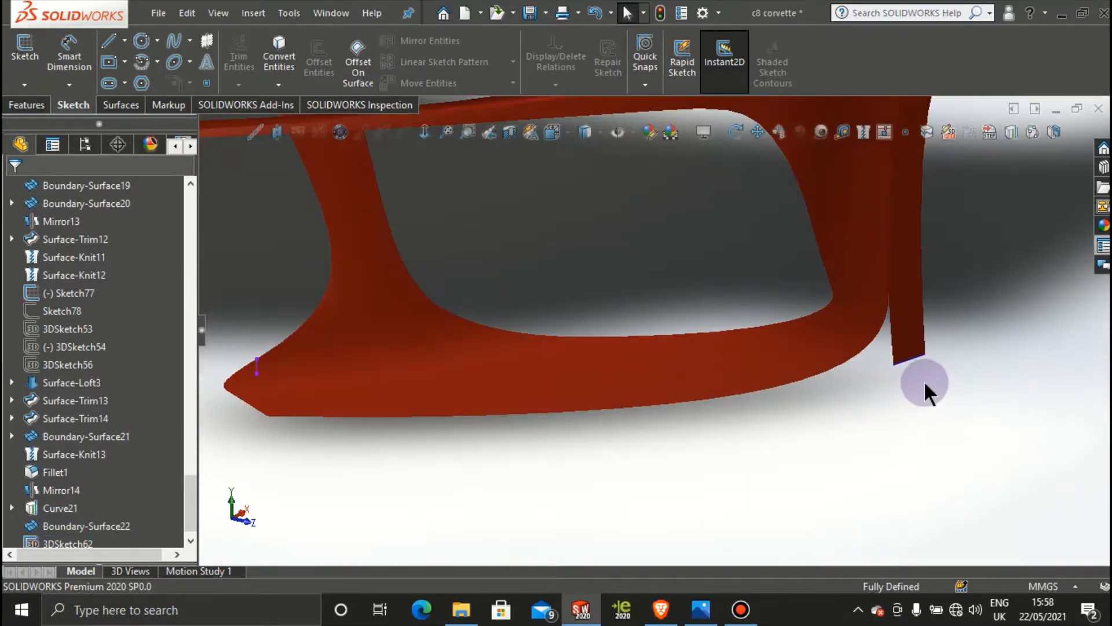
scroll(924, 380, down, 3)
right_click(798, 315)
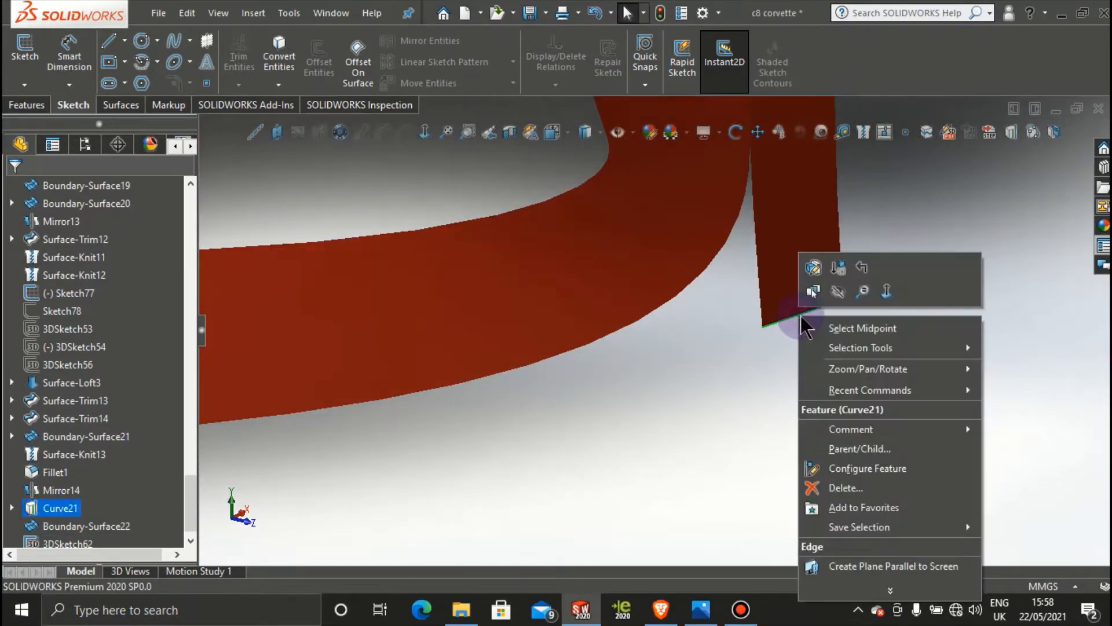
click(837, 300)
scroll(808, 408, up, 5)
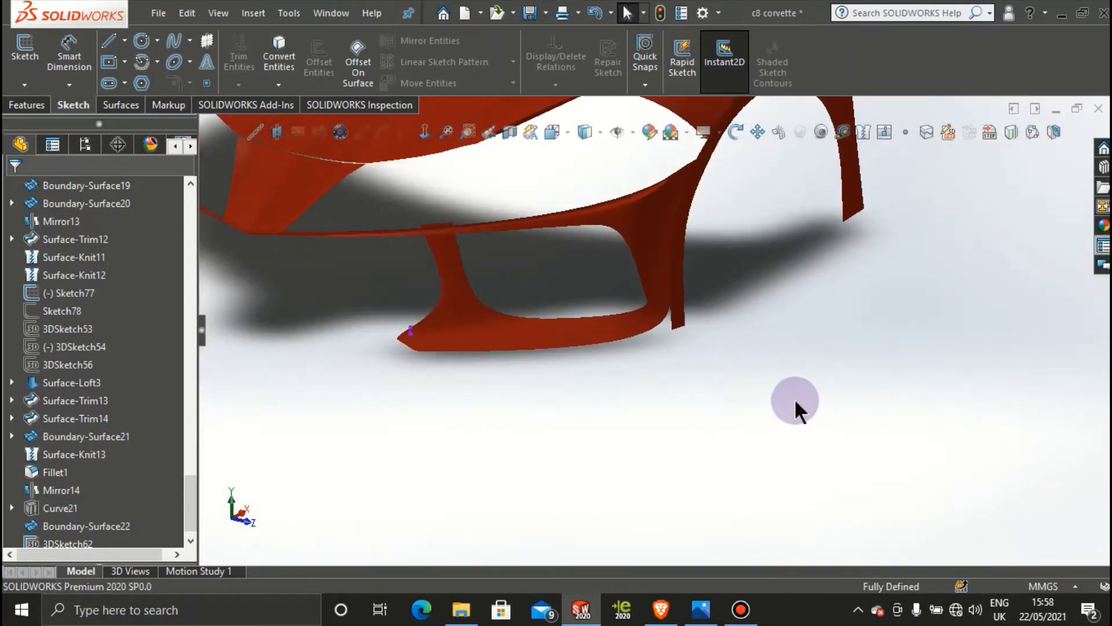
Step: In a new 3D sketch, draw a two-point spline from the wheel arch strip's lower front corner to the construction line's lower endpoint
mouse_move(613, 359)
middle_down()
mouse_move(600, 373)
mouse_move(621, 353)
mouse_move(607, 345)
middle_up()
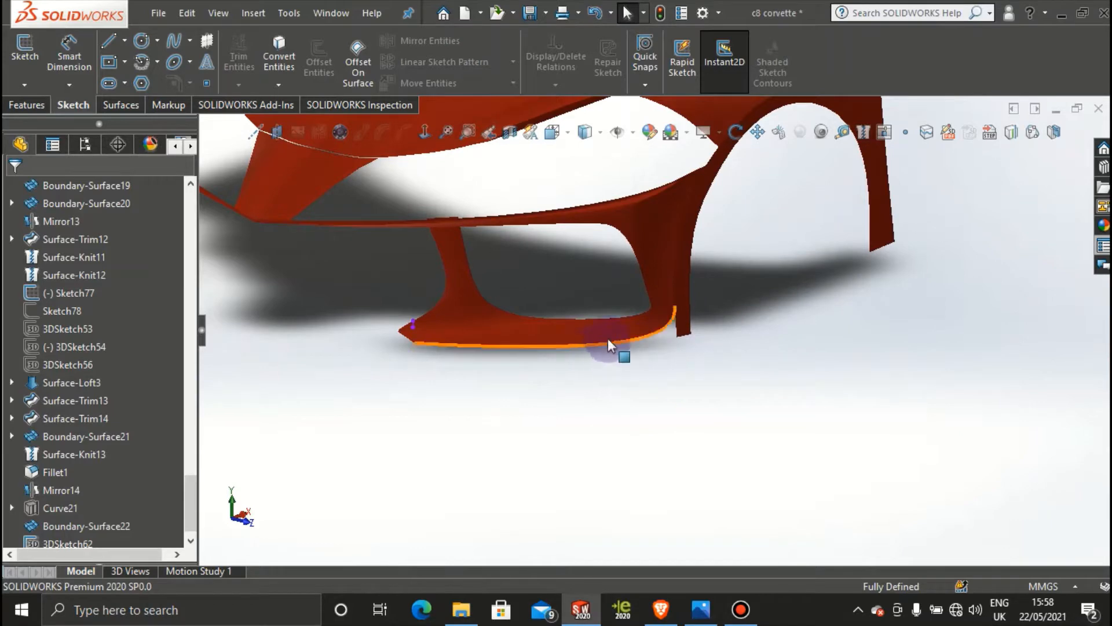
scroll(625, 323, down, 4)
scroll(607, 329, down, 2)
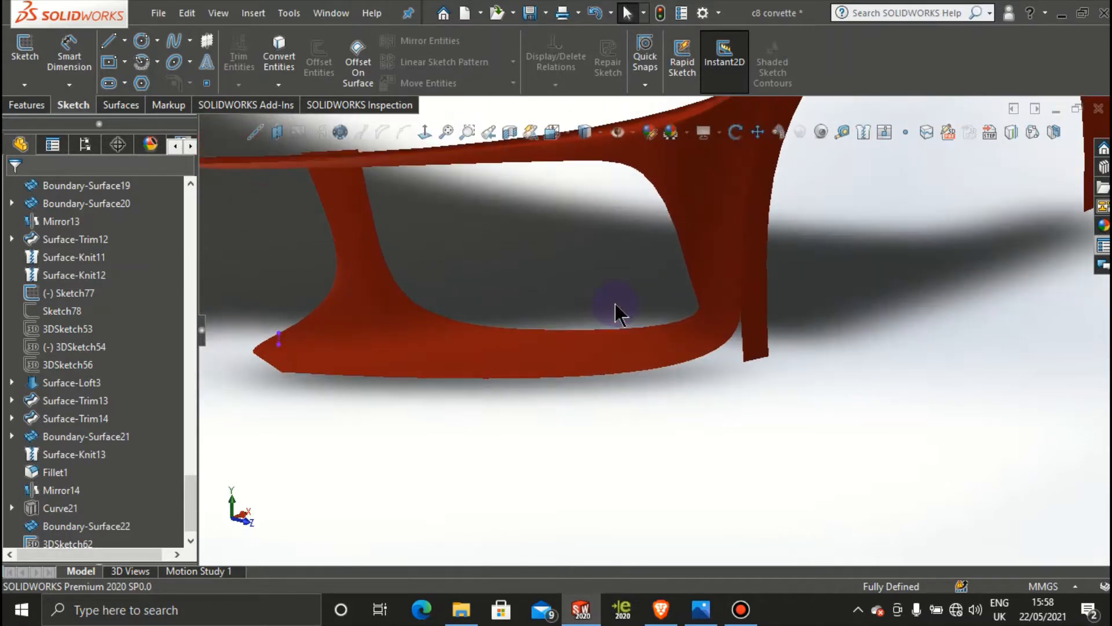
click(25, 85)
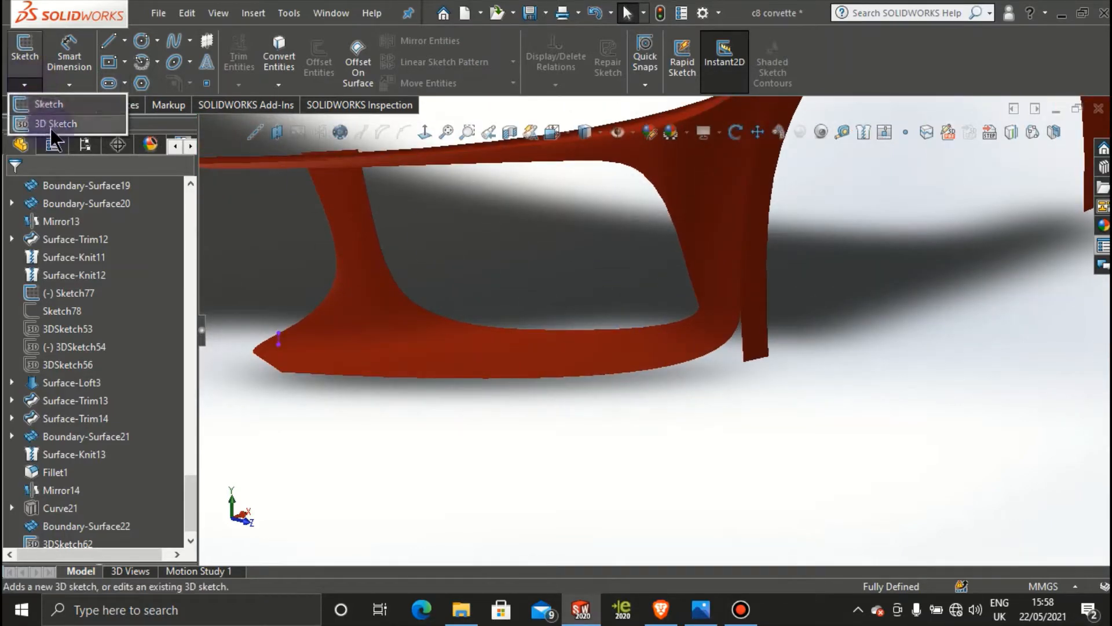
click(52, 123)
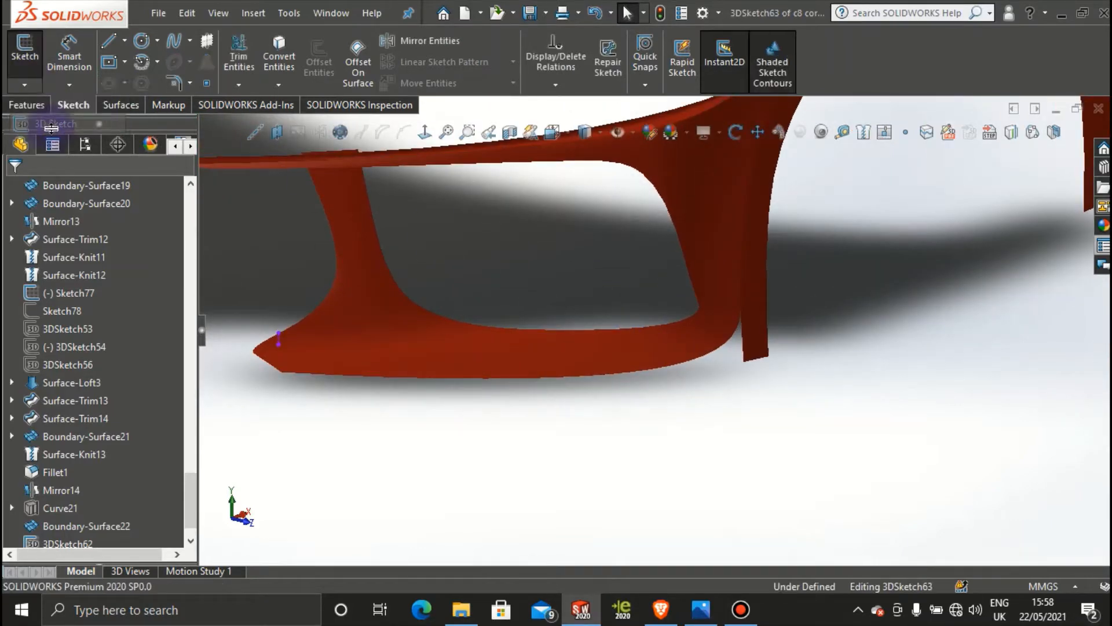
click(174, 41)
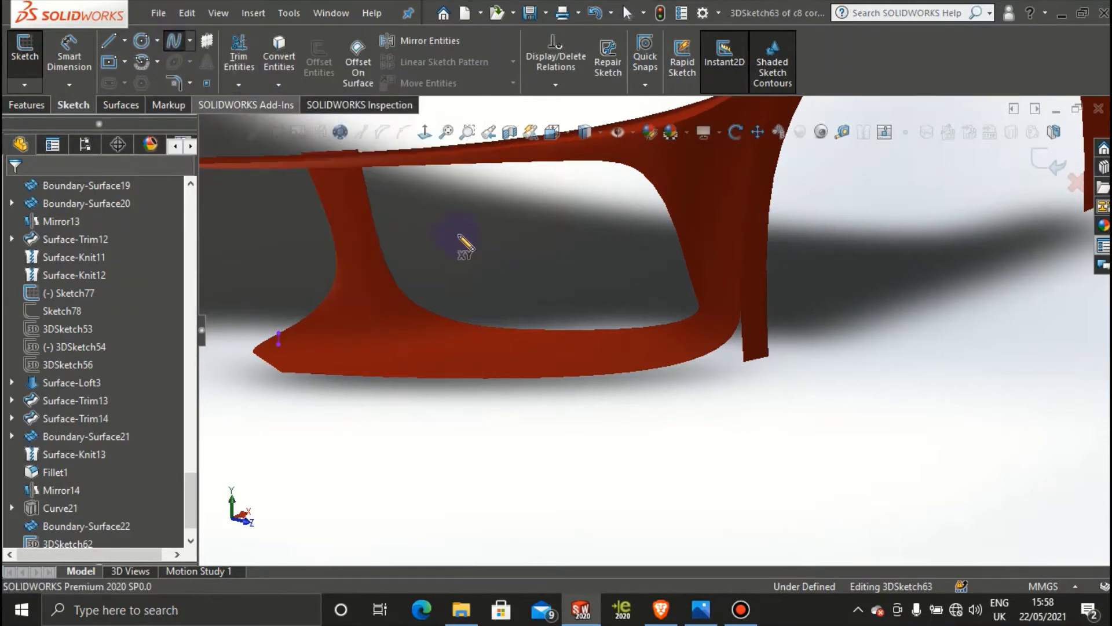
click(743, 362)
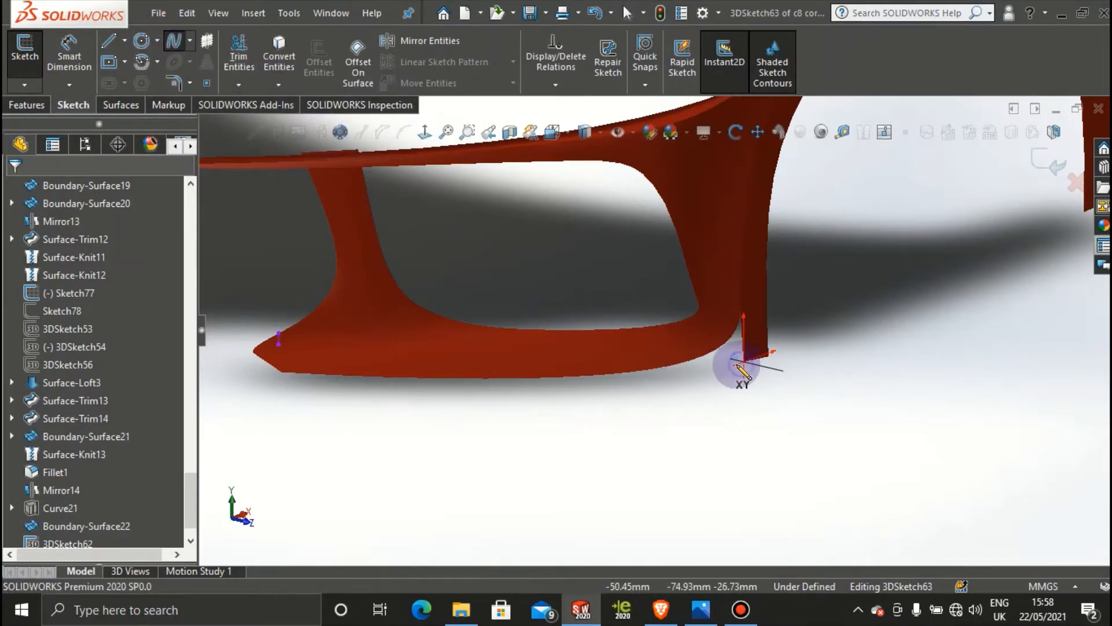
click(279, 344)
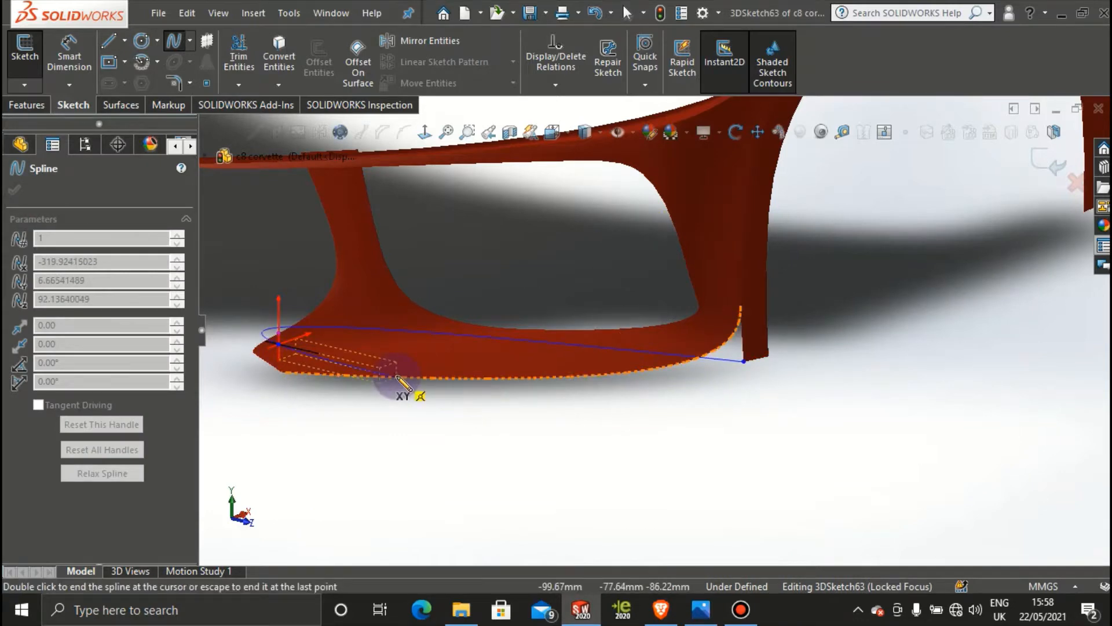
key(Escape)
Step: Compare the new spline's path from above with the lower front lip in the C8 Corvette reference photo
middle_drag(765, 323, 751, 387)
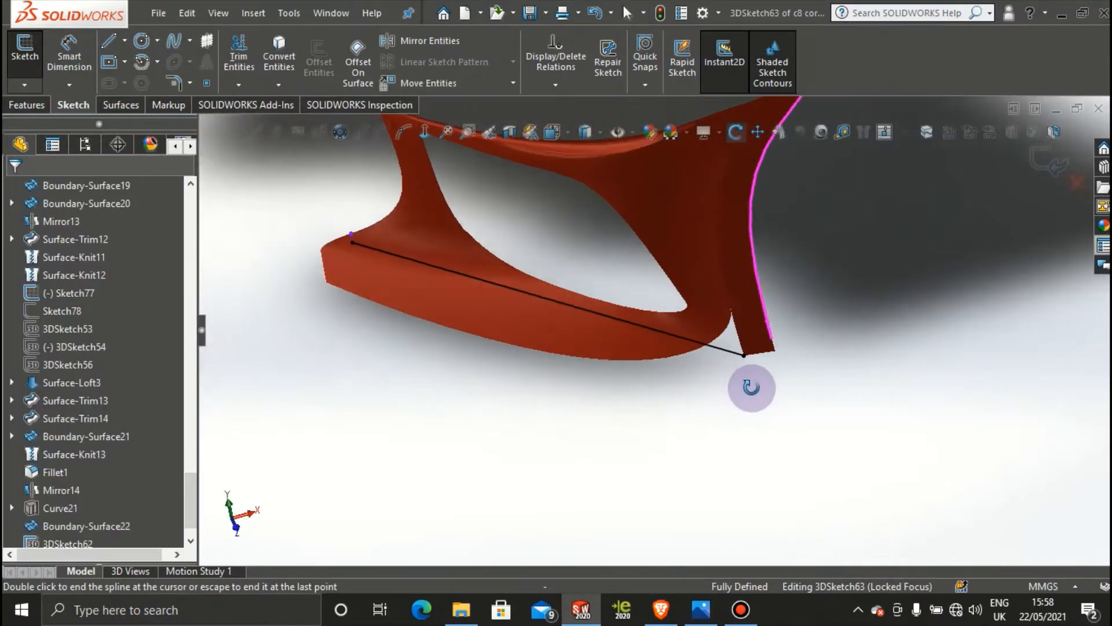
key(space)
click(487, 332)
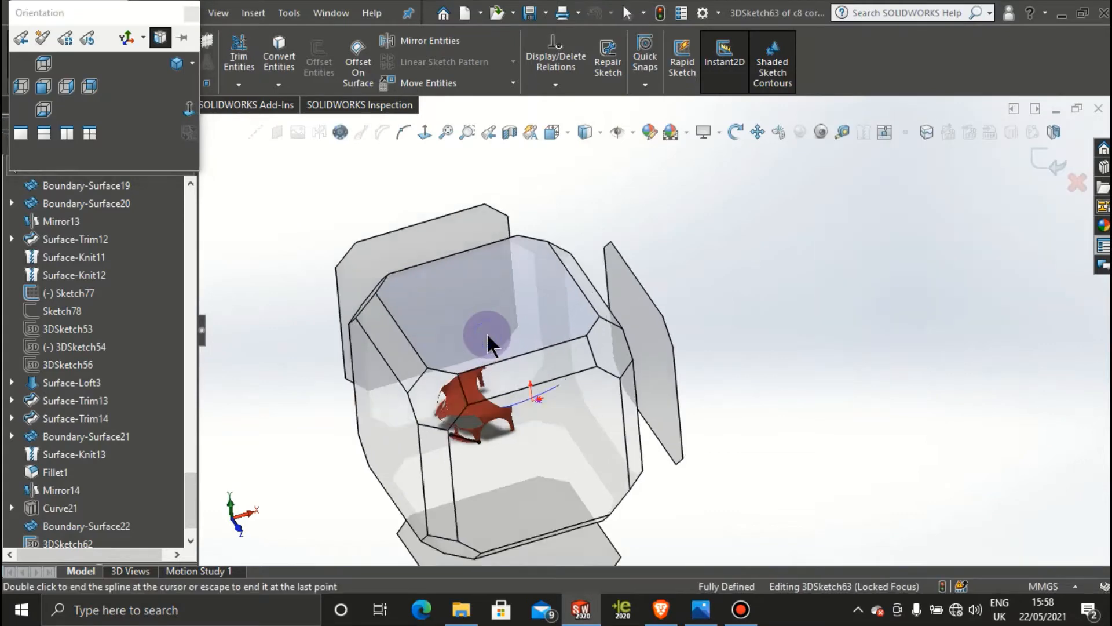
scroll(790, 238, down, 5)
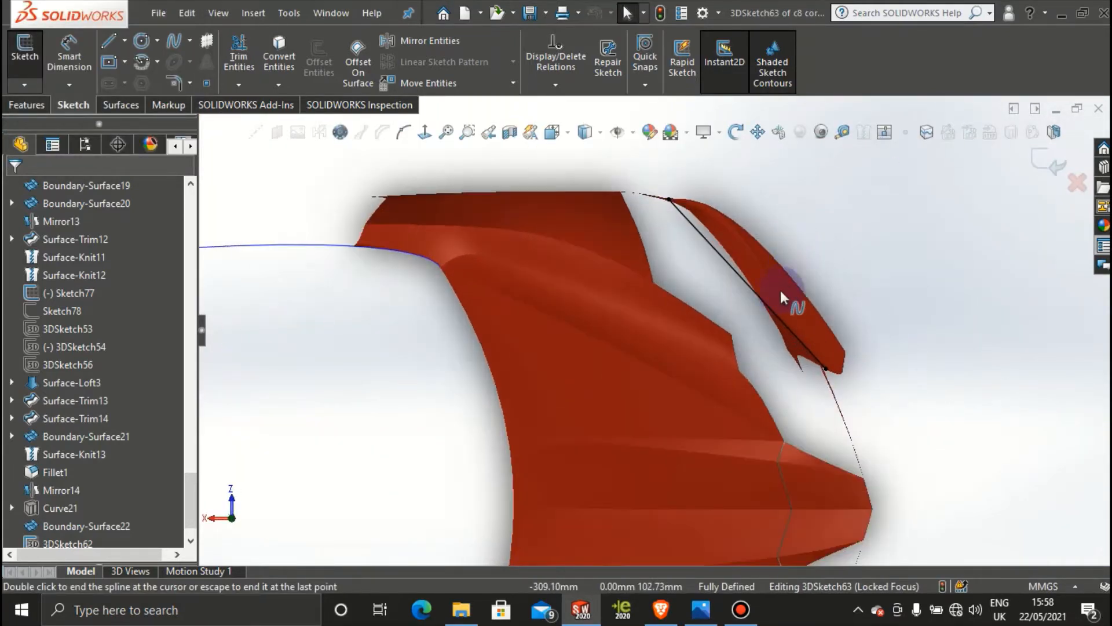
scroll(756, 309, down, 3)
scroll(756, 308, up, 3)
scroll(731, 282, down, 1)
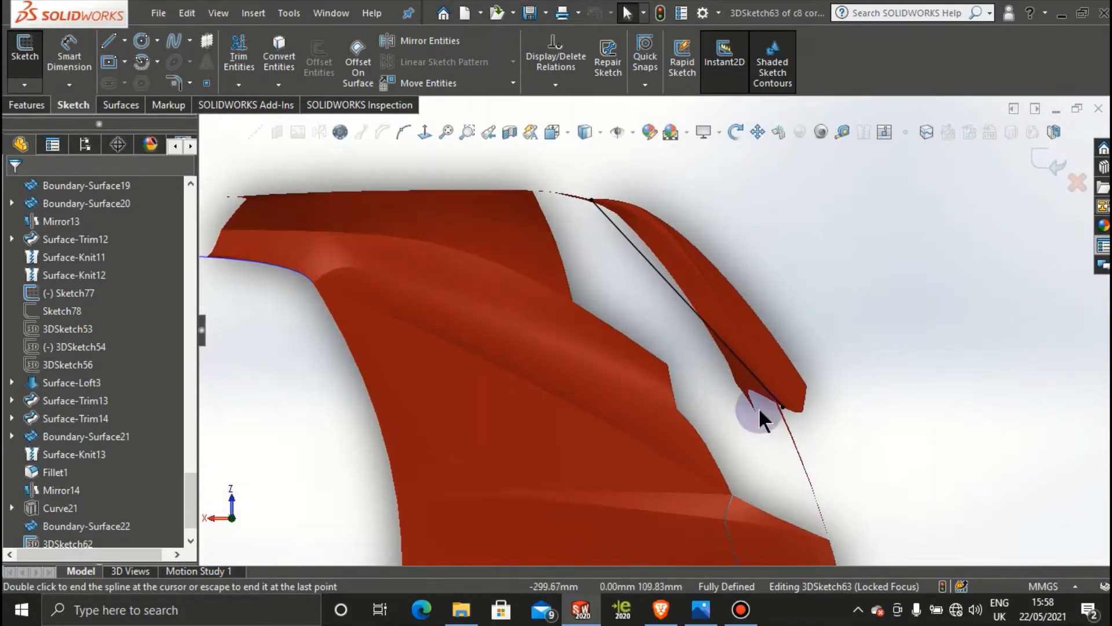
click(700, 609)
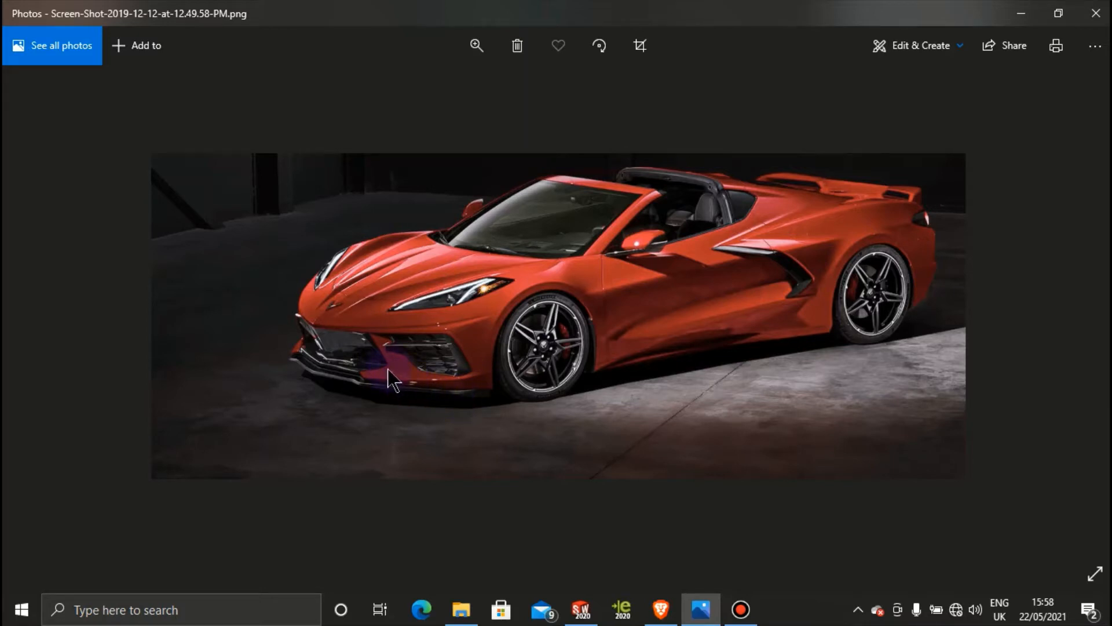
ctrl+scroll(507, 419, up, 2)
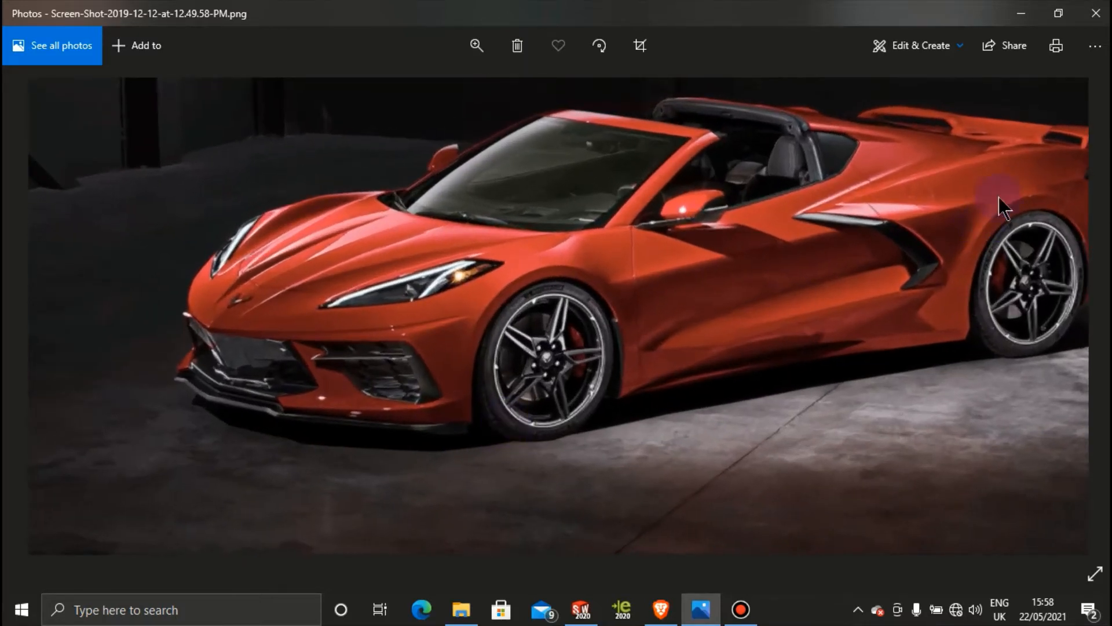
click(1020, 15)
scroll(756, 357, up, 3)
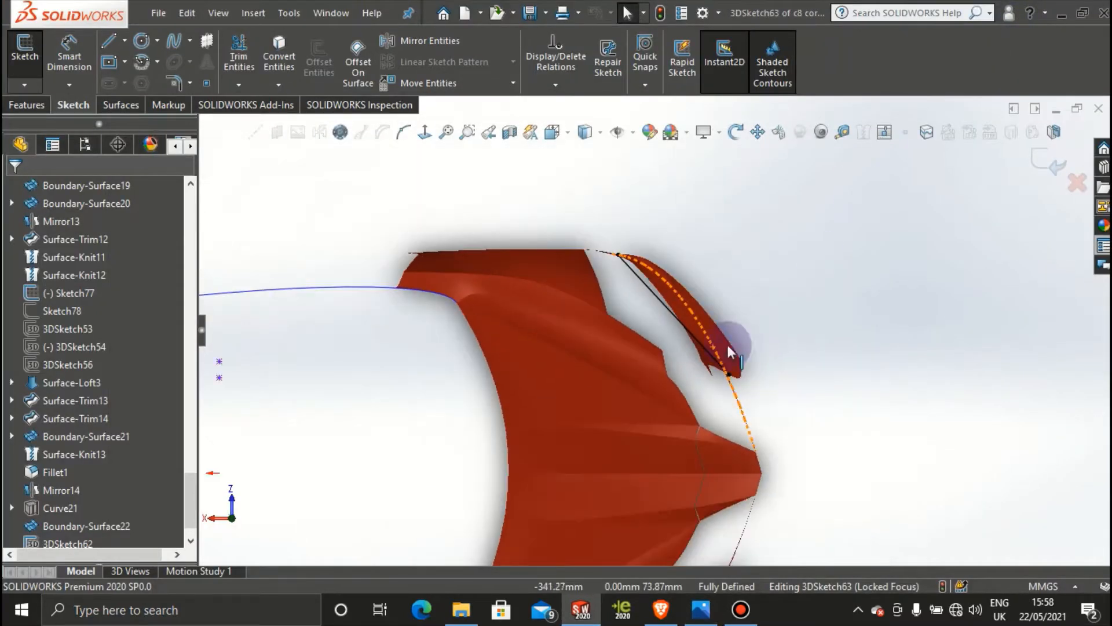
Step: In top view, bow the spline outward with its two end tangent handles to follow the curve of the bumper lip
scroll(655, 281, down, 4)
click(624, 286)
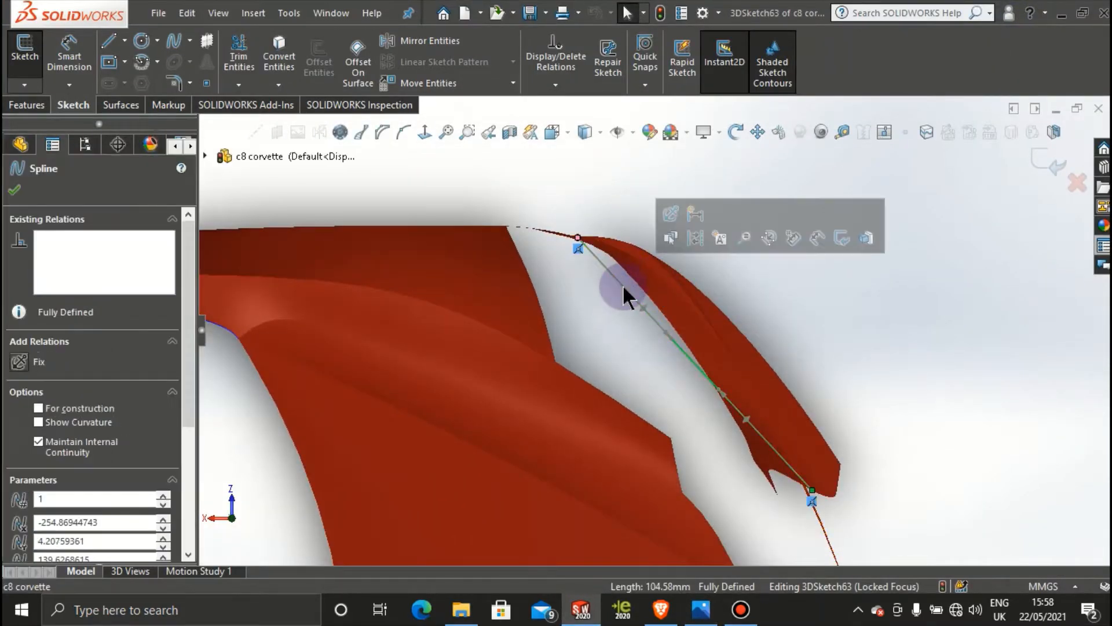
drag(672, 339, 684, 237)
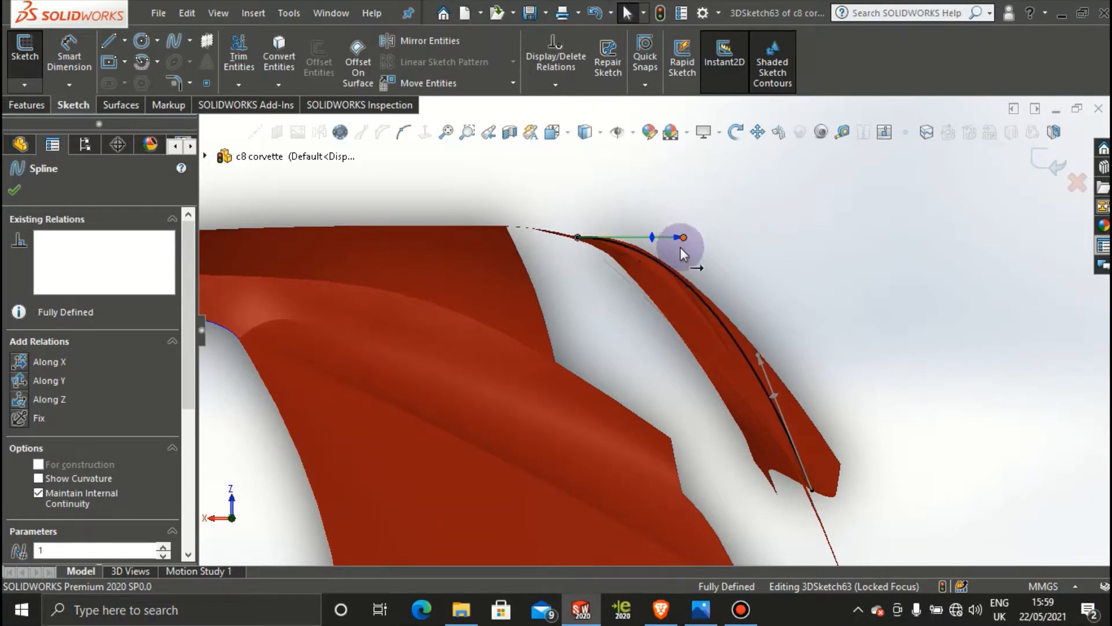
scroll(691, 315, down, 3)
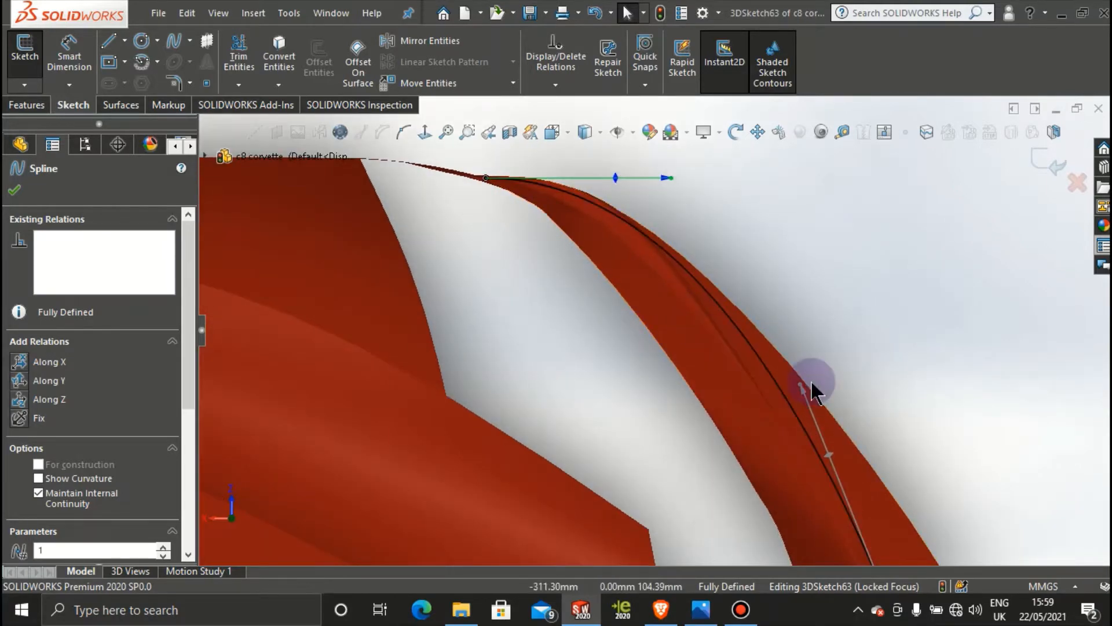
scroll(812, 390, up, 4)
mouse_move(713, 351)
mouse_down()
mouse_move(696, 370)
mouse_move(706, 371)
mouse_up()
scroll(701, 382, down, 3)
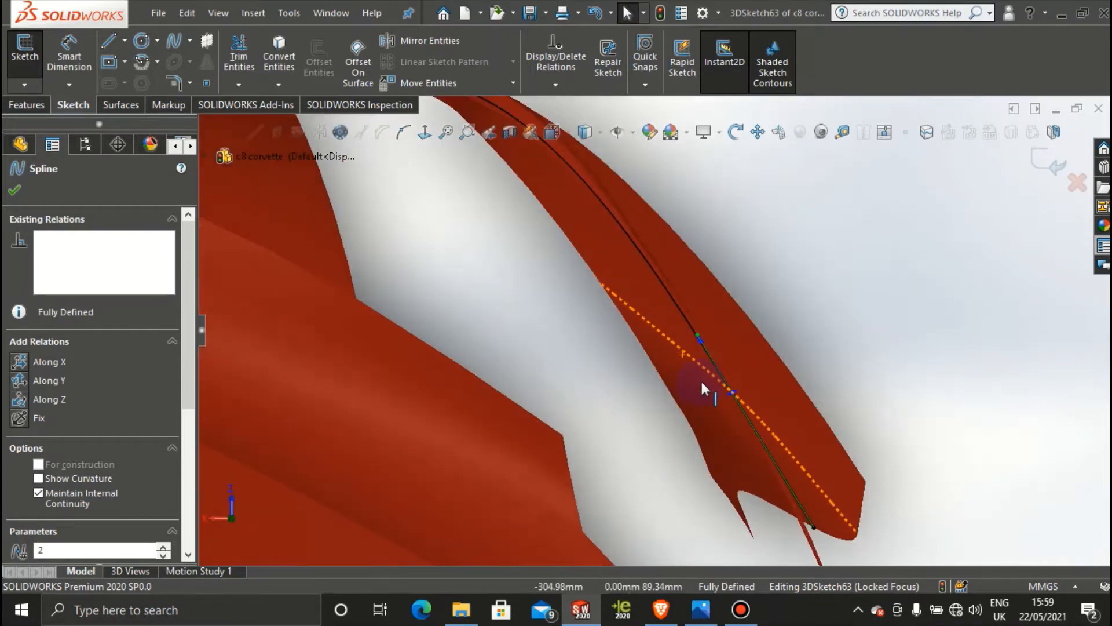
scroll(774, 285, up, 2)
scroll(773, 282, up, 2)
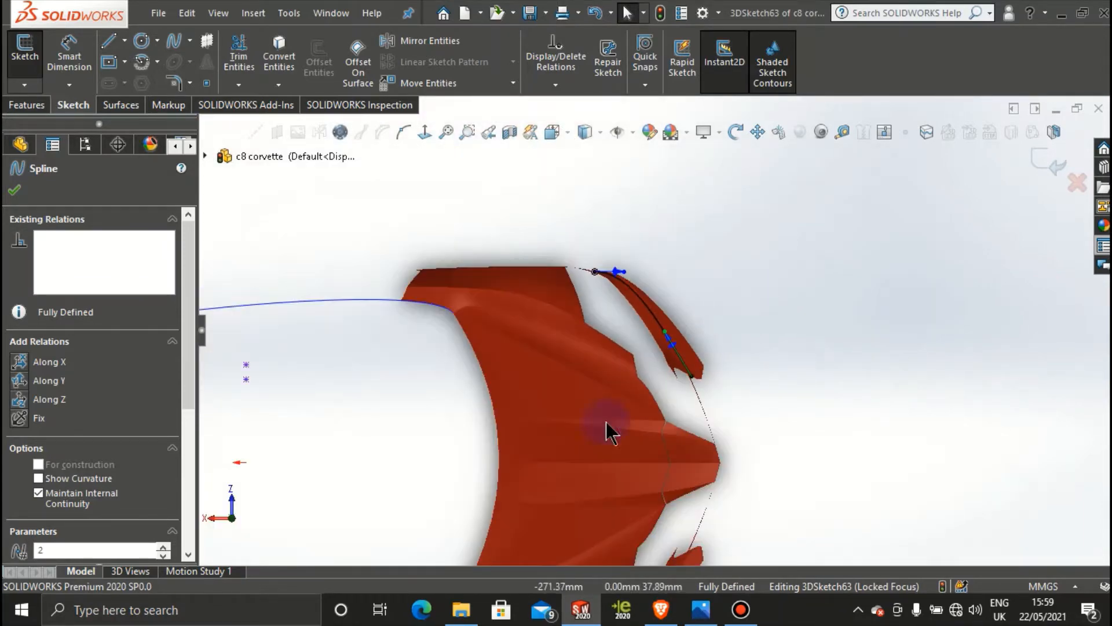
Step: In front view, bend the spline's front tangent handle downward and level the handle at the wheel arch strip's corner
middle_drag(609, 430, 417, 206)
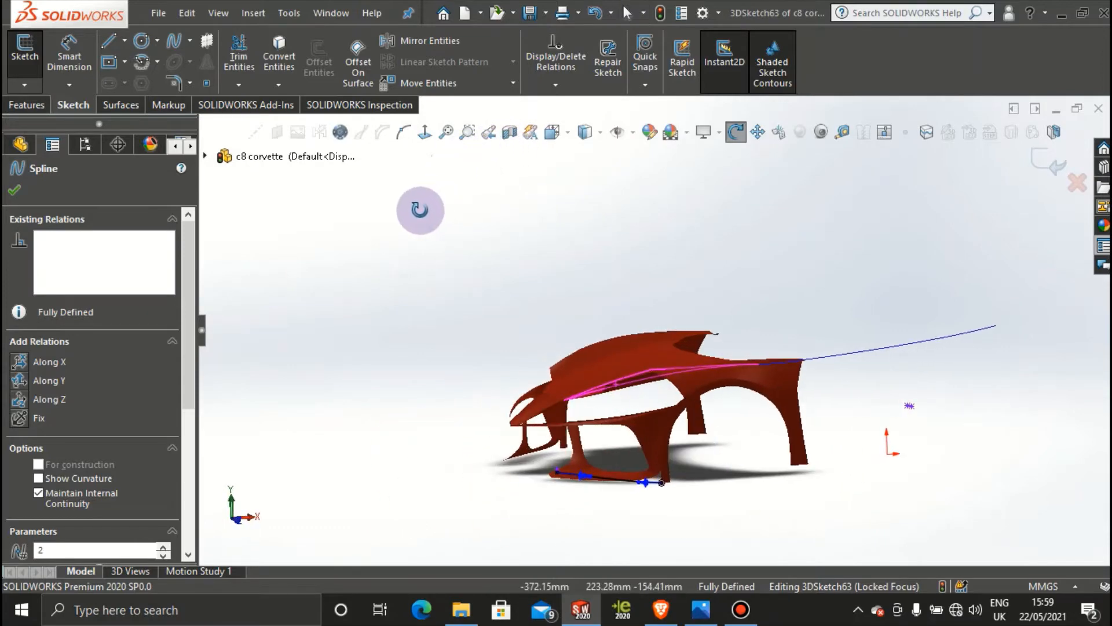
scroll(697, 356, up, 3)
key(space)
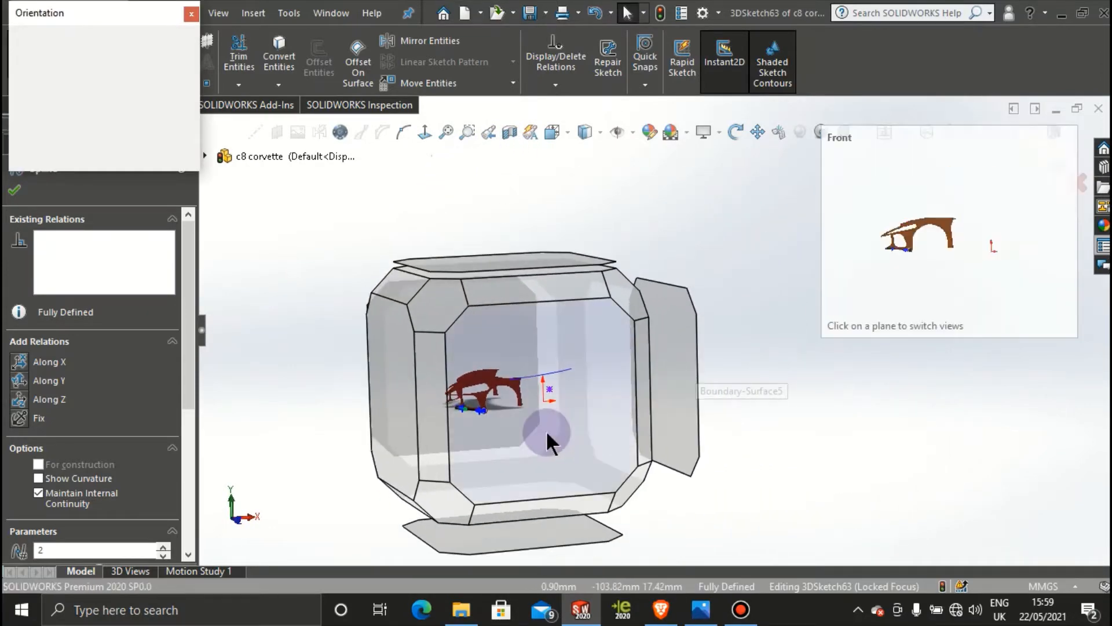
click(546, 431)
scroll(501, 398, down, 6)
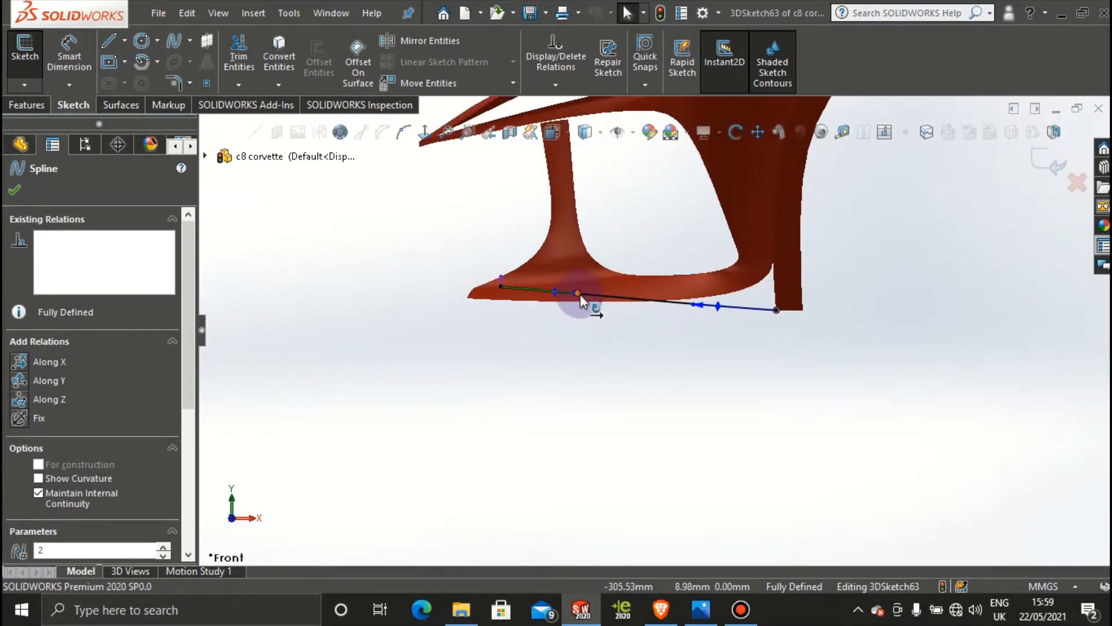
drag(573, 294, 554, 309)
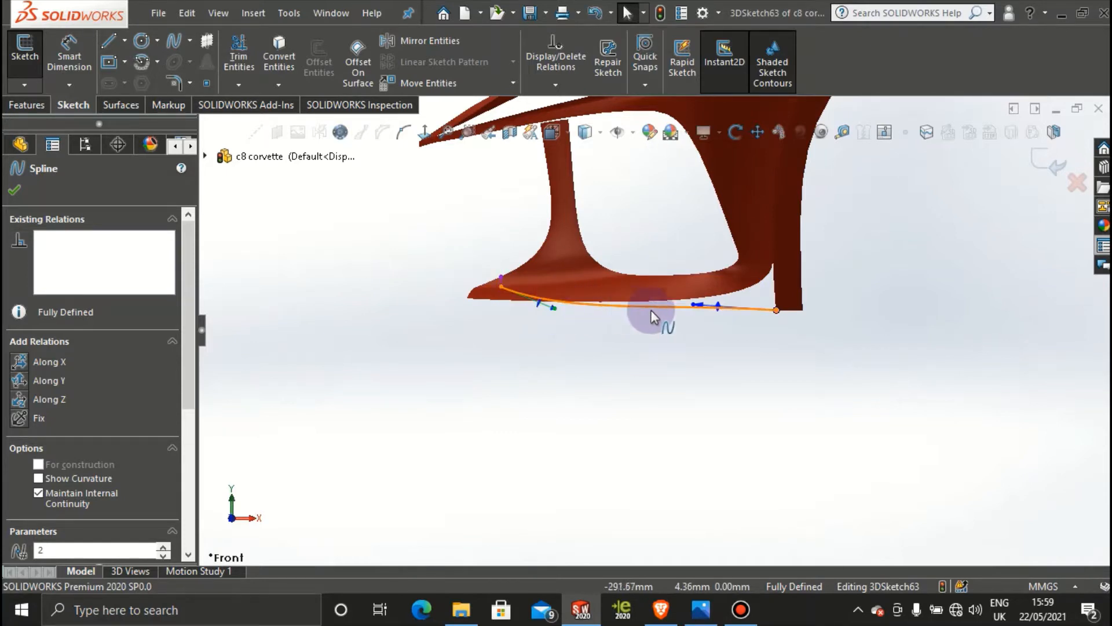
drag(690, 308, 696, 308)
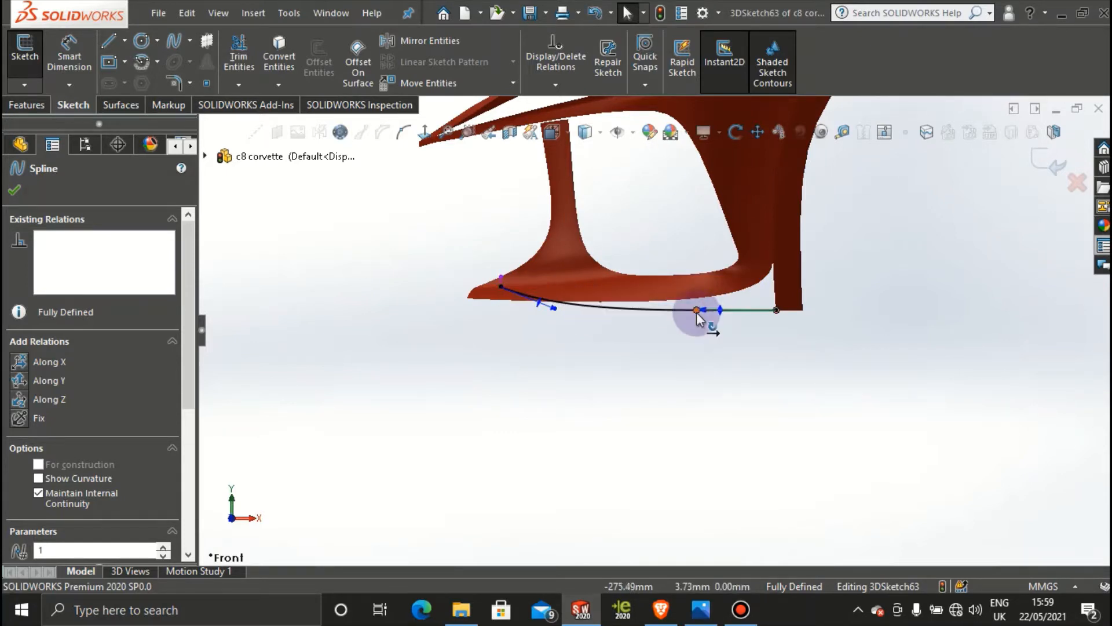
scroll(757, 334, down, 5)
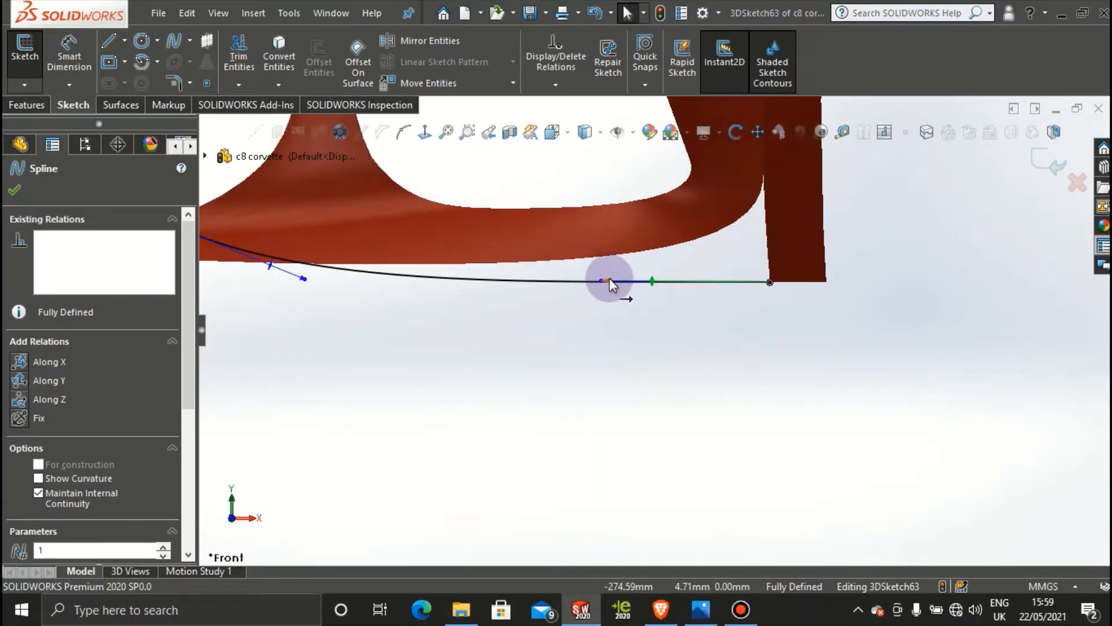
click(671, 335)
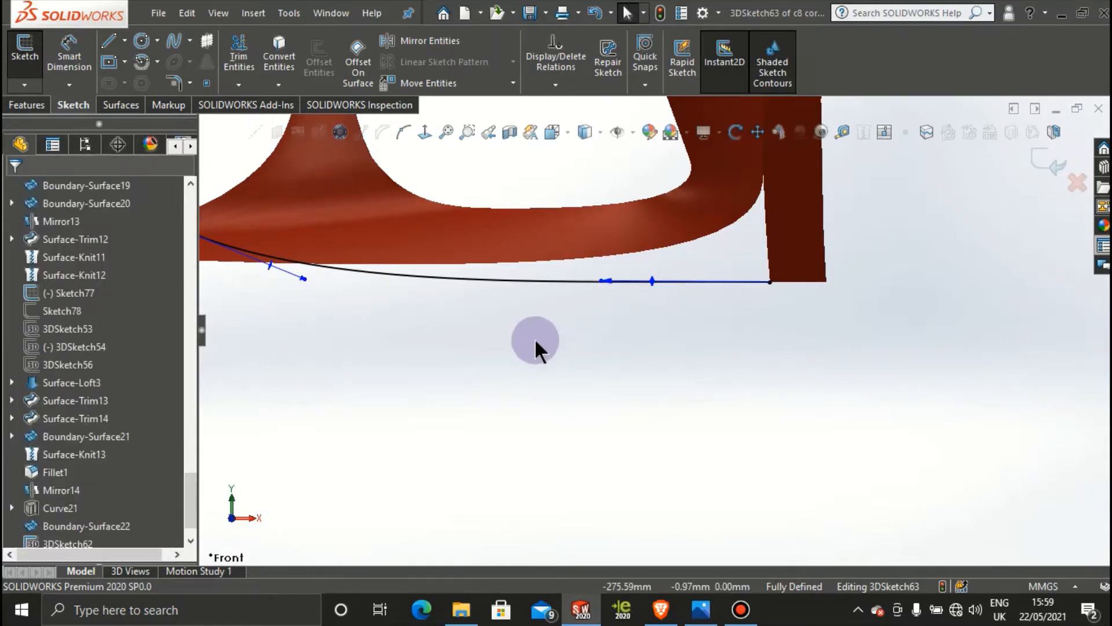
Step: Inspect the reshaped spline against the bumper lip's lower edge from several angles and exit the 3D sketch
scroll(534, 339, up, 5)
mouse_move(501, 338)
middle_down()
mouse_move(575, 392)
mouse_move(601, 328)
mouse_move(643, 303)
mouse_move(690, 323)
middle_up()
drag(688, 350, 468, 345)
middle_drag(468, 346, 479, 355)
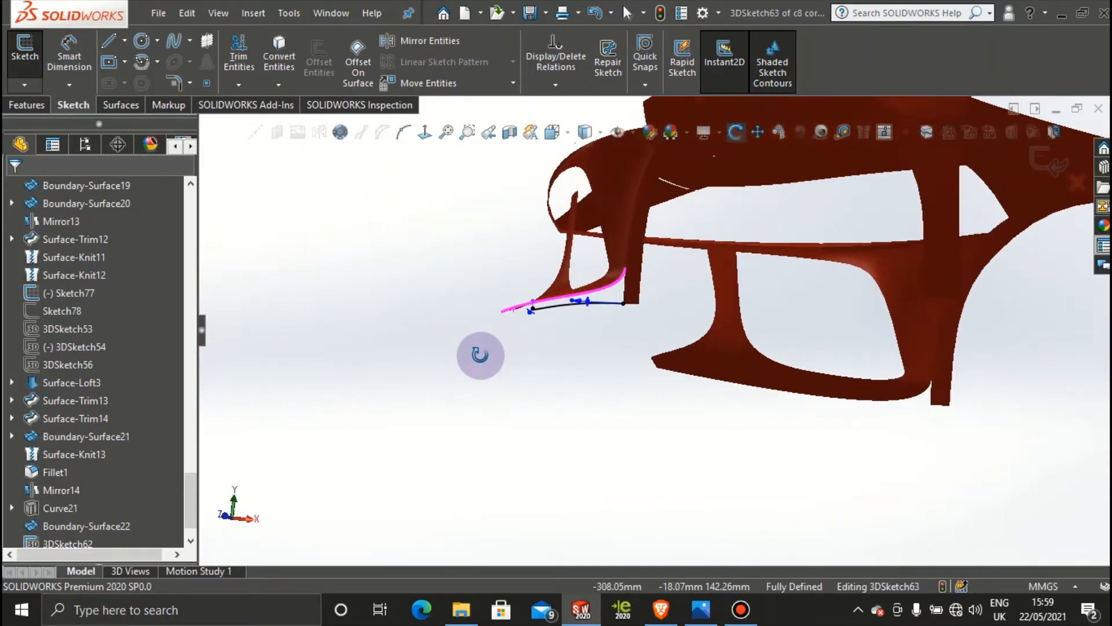
mouse_move(545, 386)
middle_down()
mouse_move(527, 390)
mouse_move(539, 380)
middle_up()
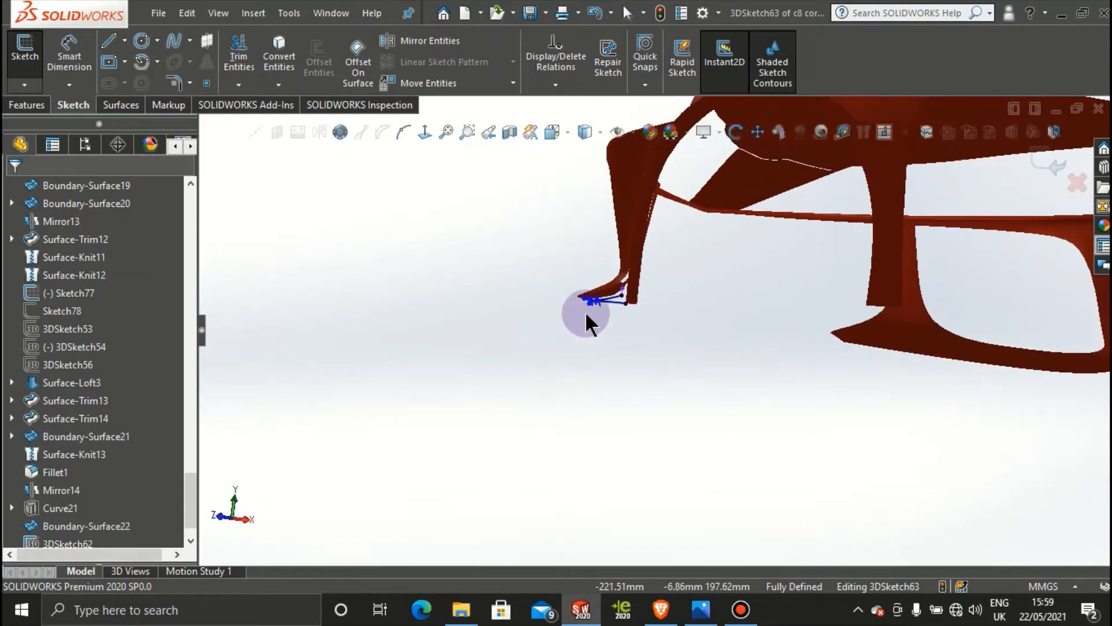
scroll(585, 312, down, 4)
scroll(607, 289, down, 3)
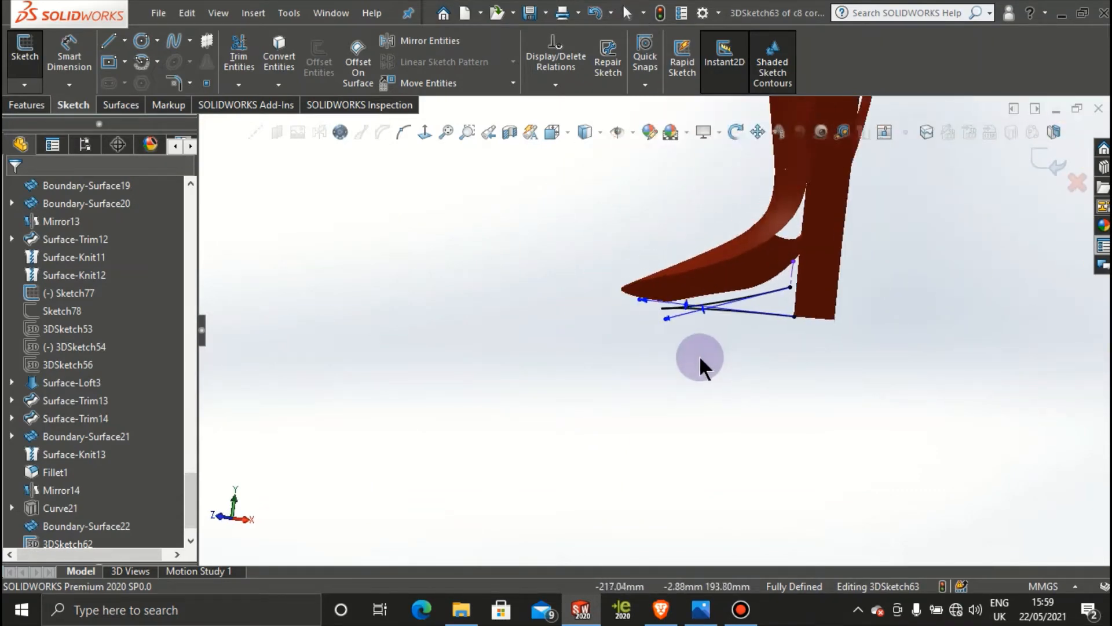
middle_drag(700, 356, 746, 396)
scroll(920, 388, up, 4)
scroll(795, 383, down, 5)
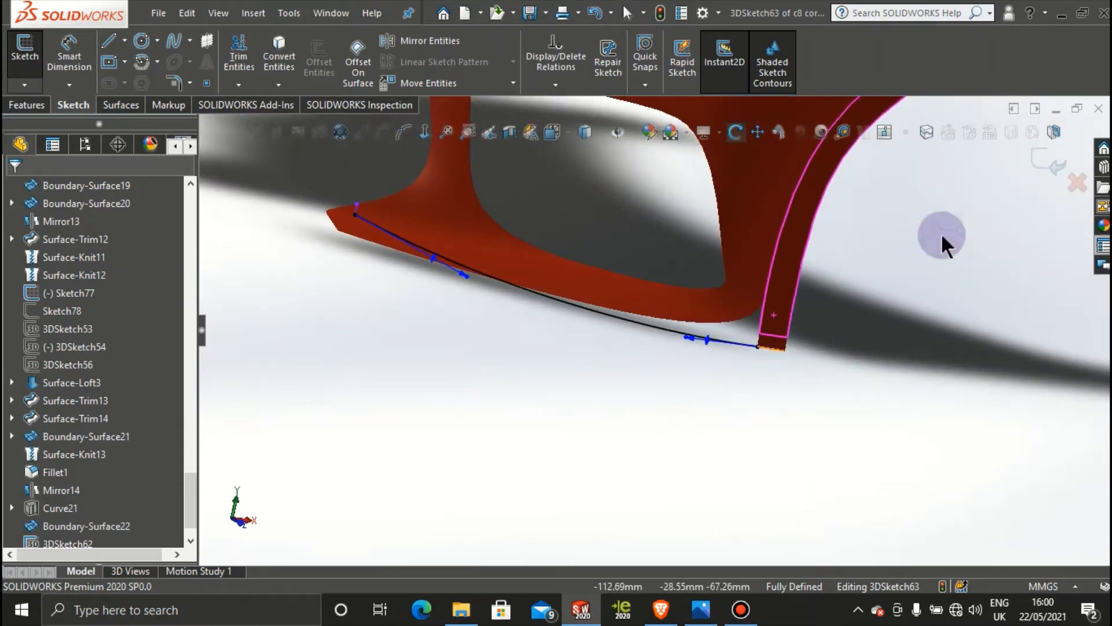
click(942, 233)
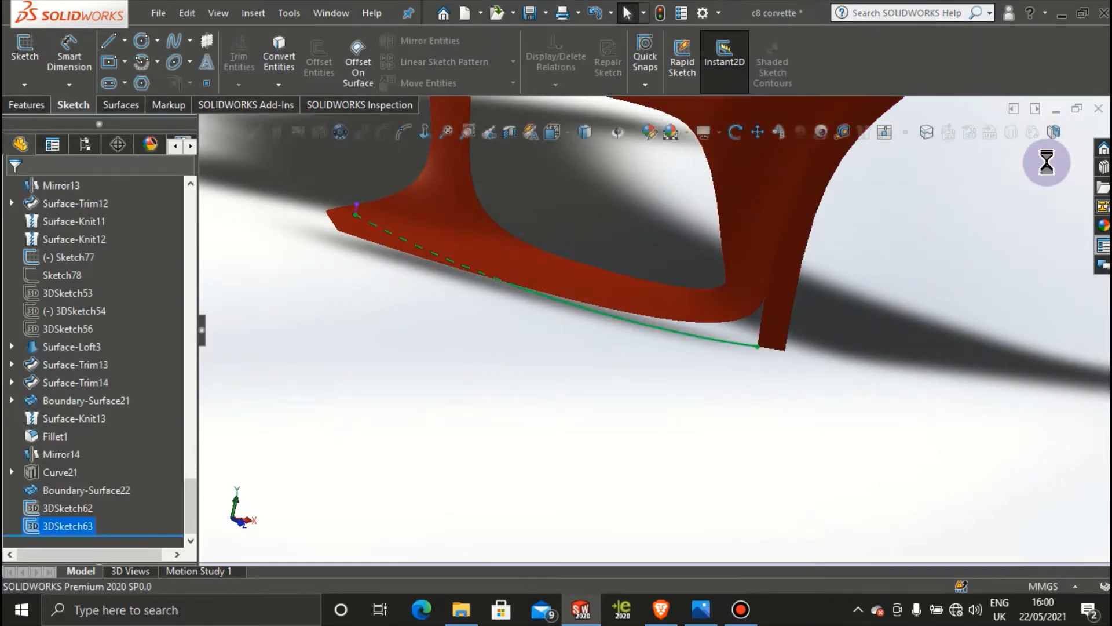
Step: Start a Boundary Surface with 3DSketch63 and the bumper lip's lower edge as Direction 1, and flip the connectors to match
click(118, 105)
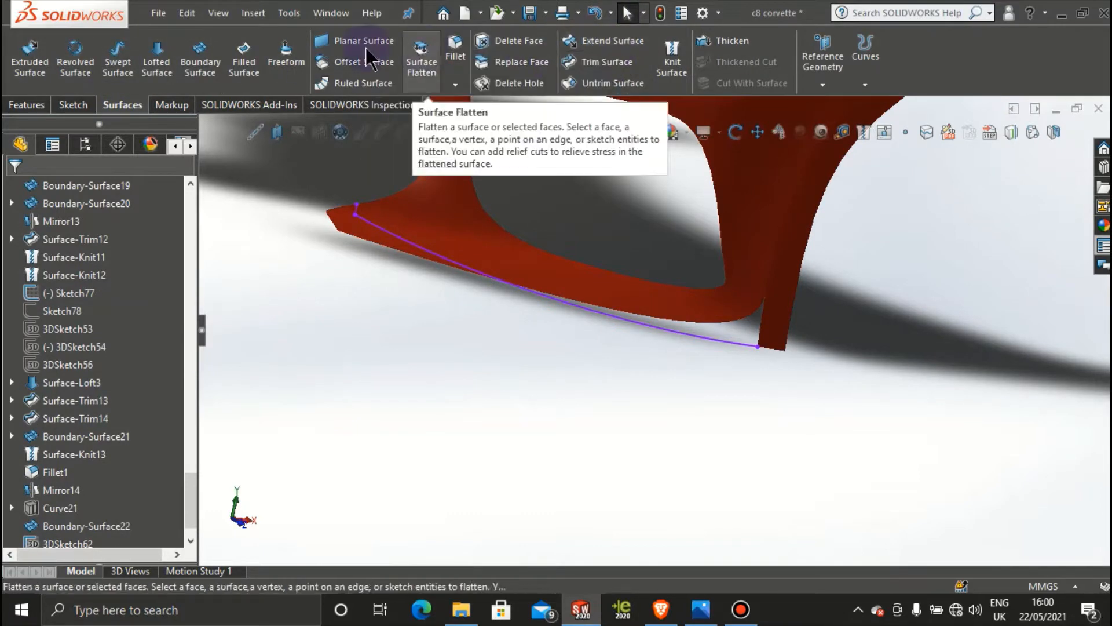
click(200, 58)
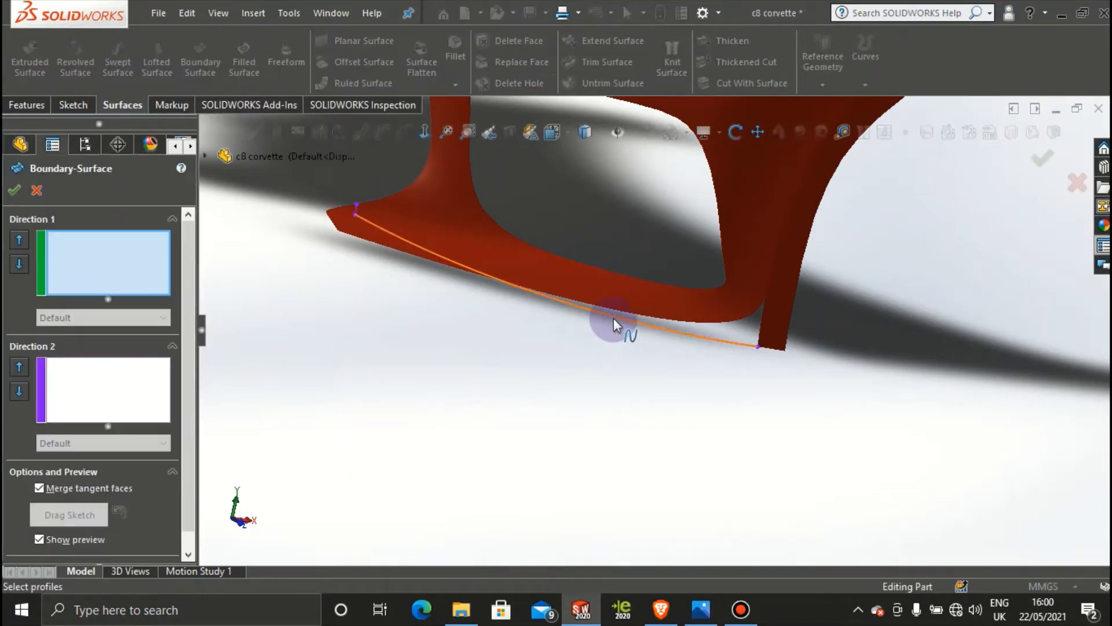
click(614, 318)
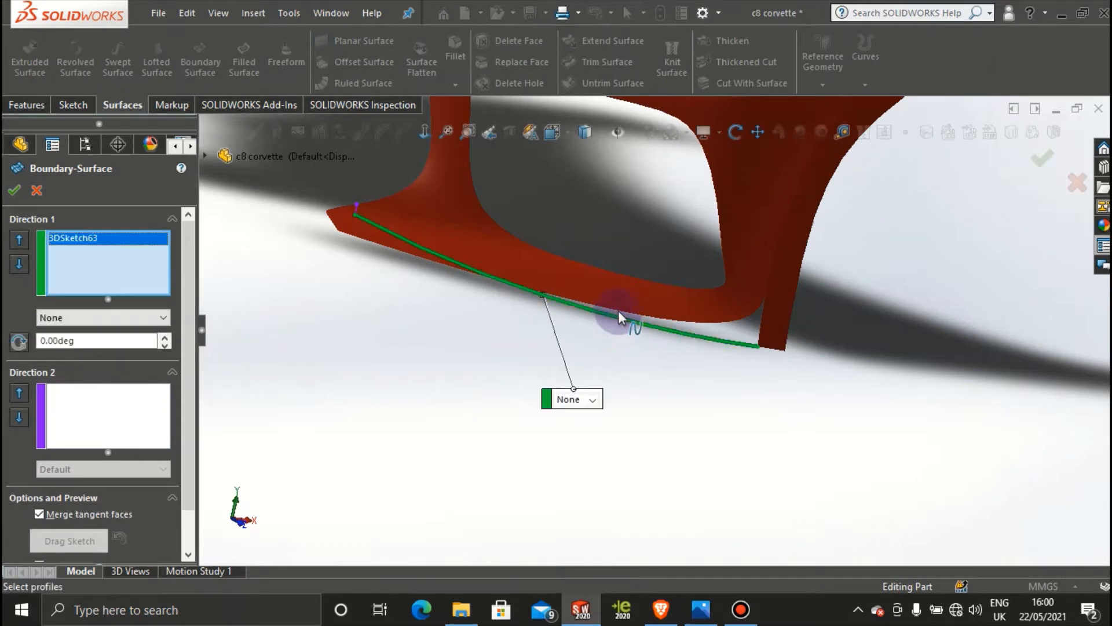
click(618, 310)
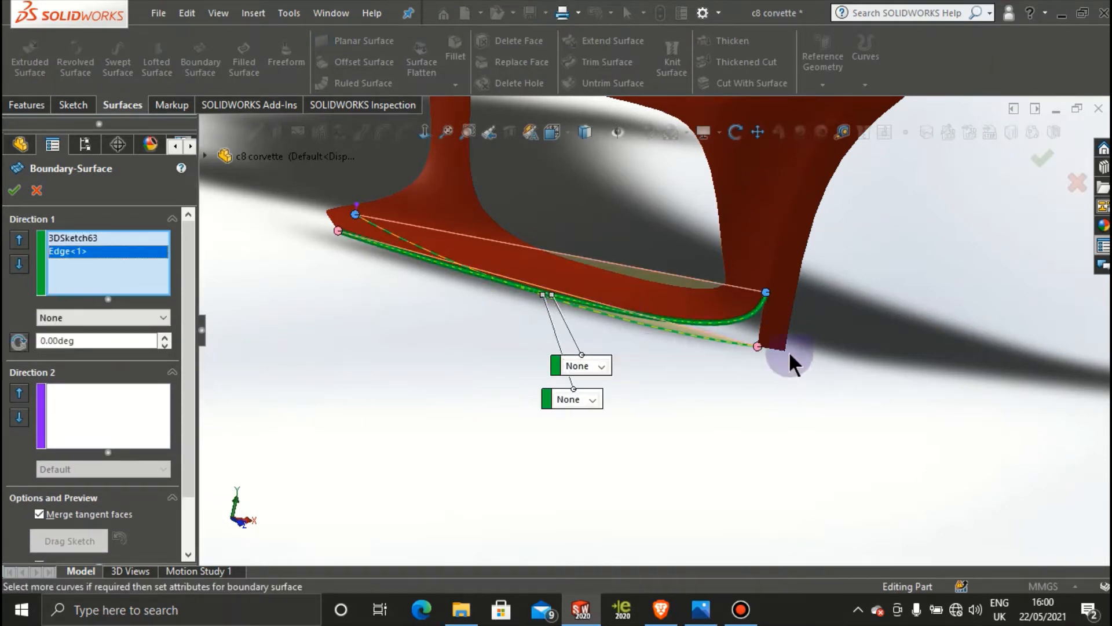
right_click(757, 345)
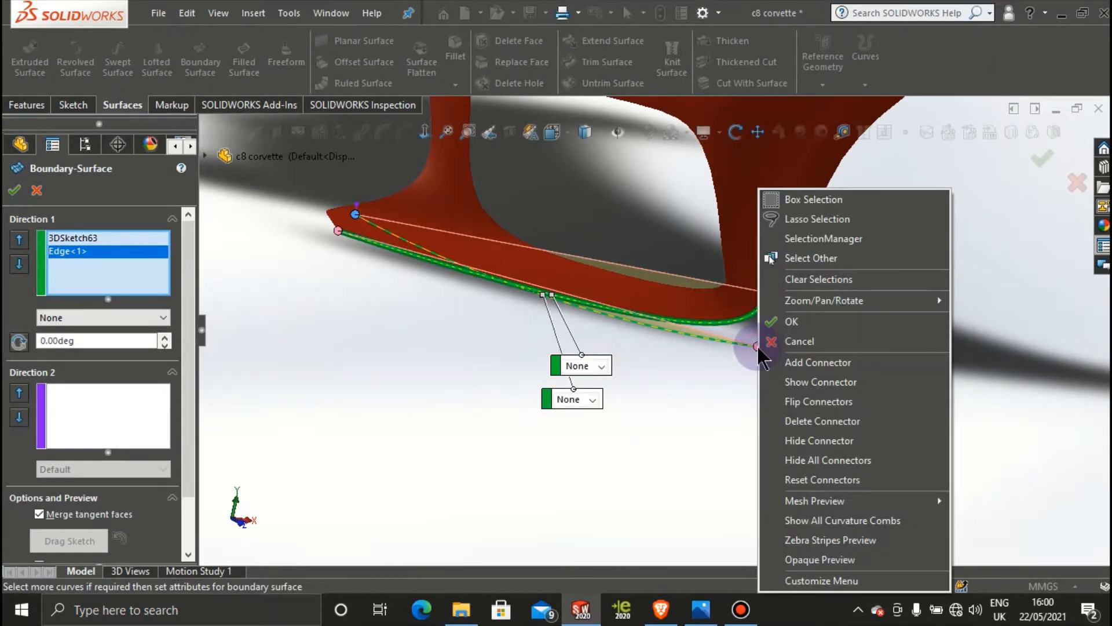
click(799, 402)
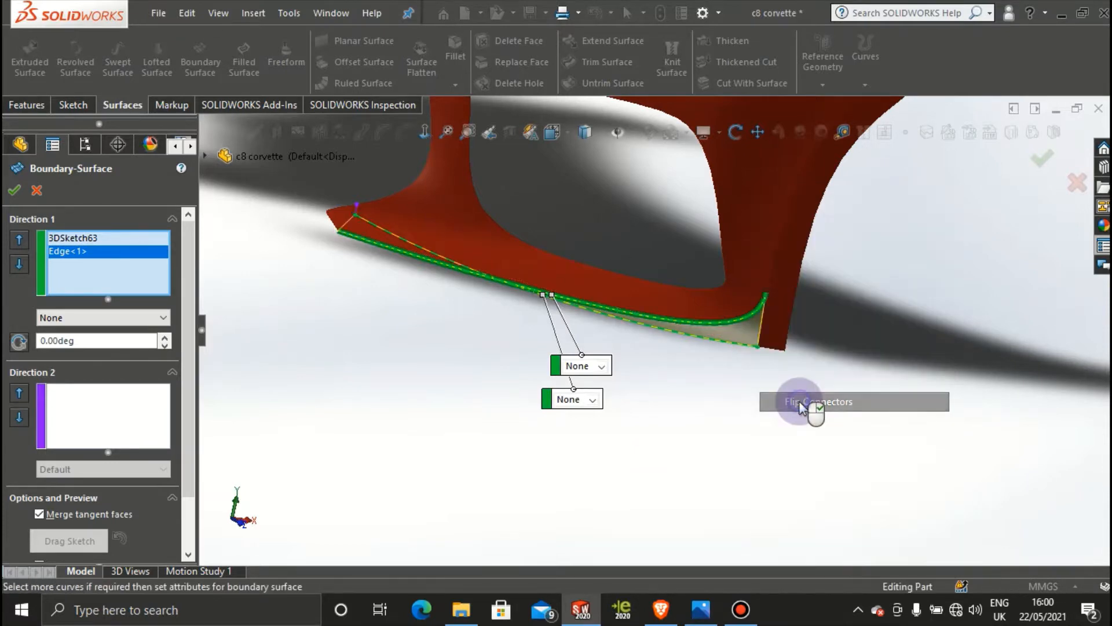
Step: Add the wheel arch strip's edge beside the lip to Direction 2 as an open group and create the boundary surface
middle_drag(699, 415, 634, 348)
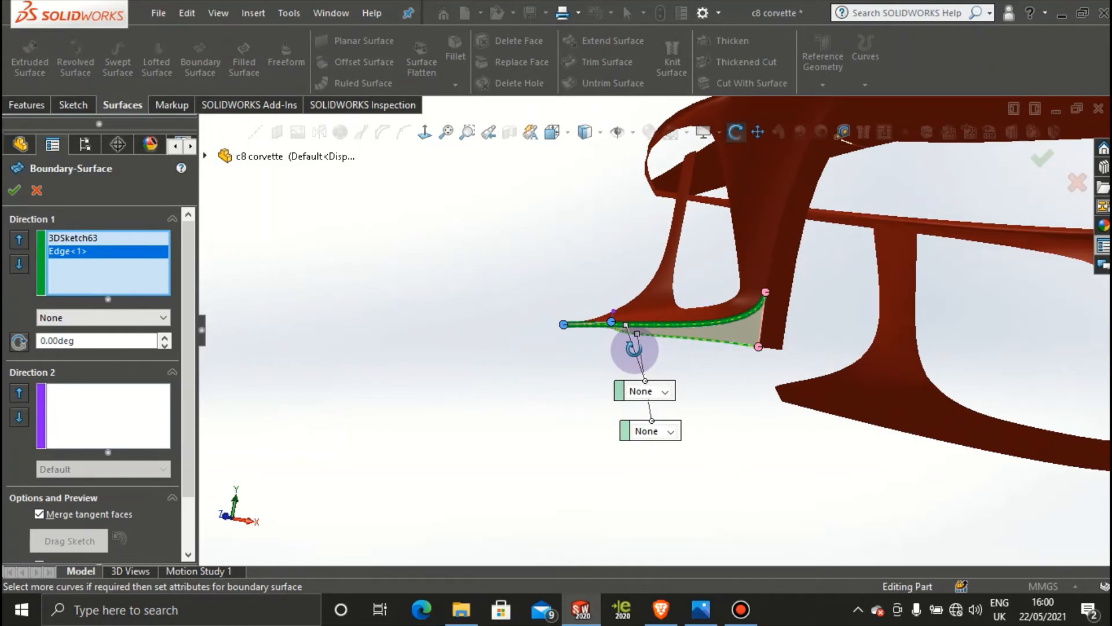
click(763, 325)
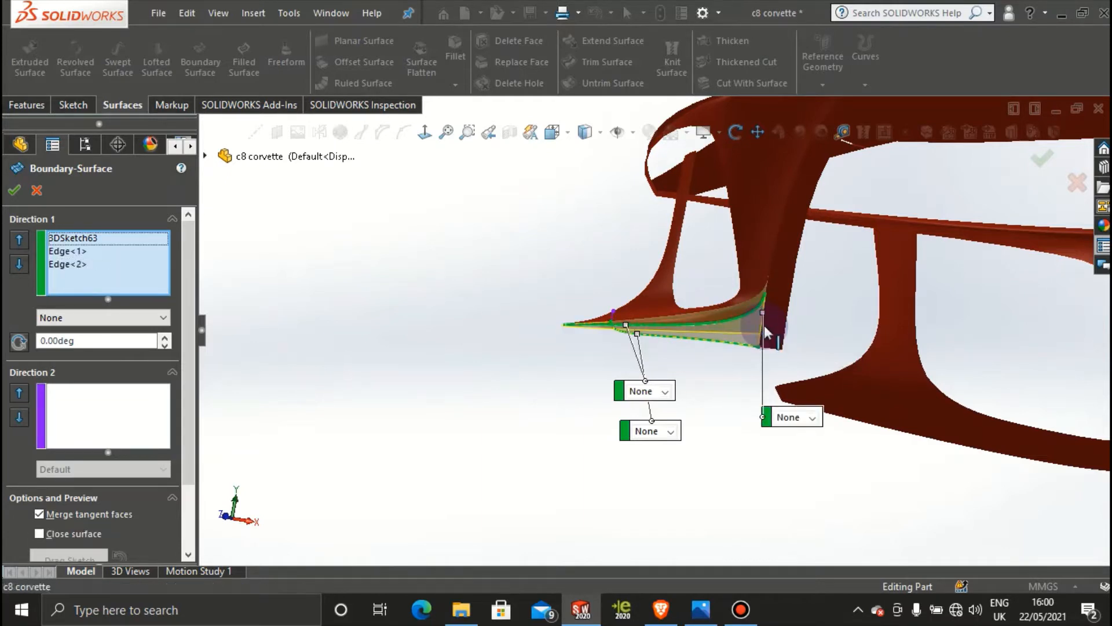
click(763, 325)
click(122, 418)
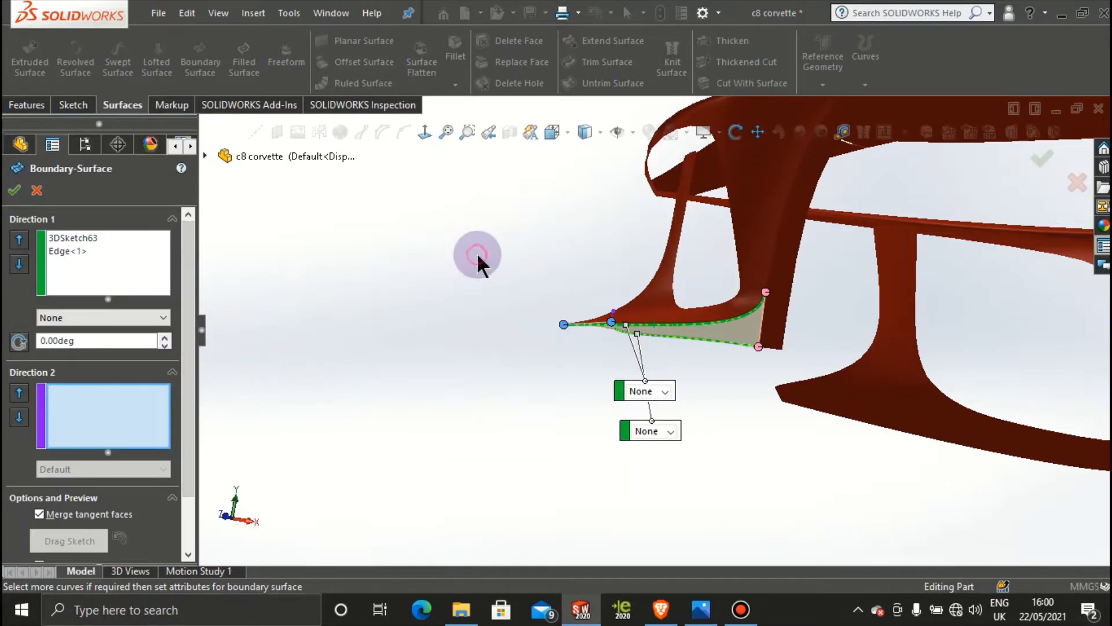
right_click(478, 253)
click(524, 306)
scroll(738, 285, down, 5)
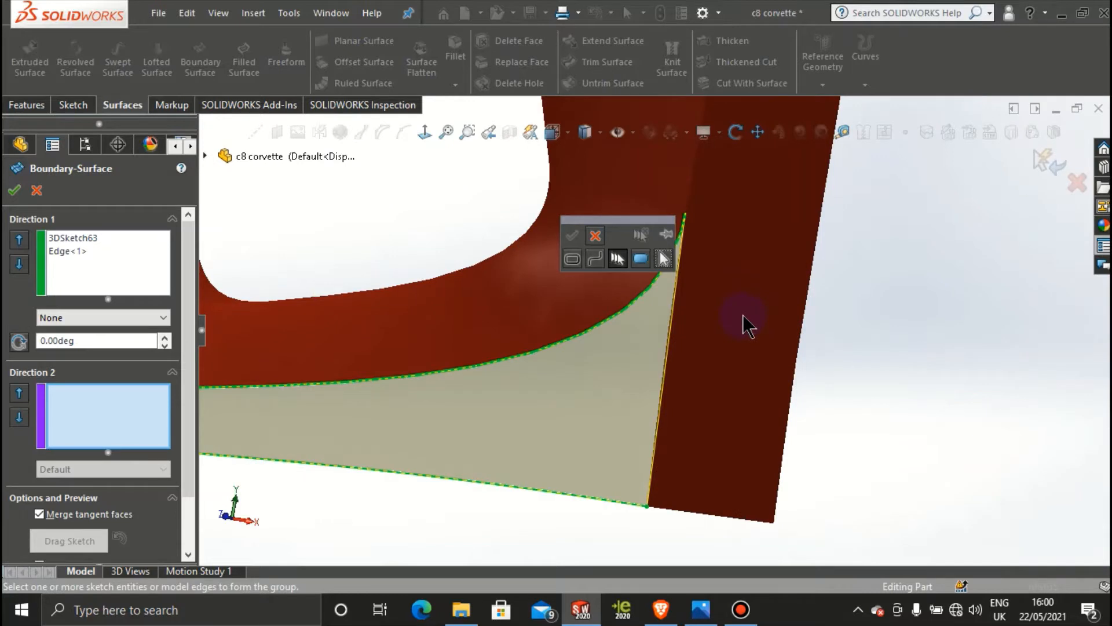
click(677, 275)
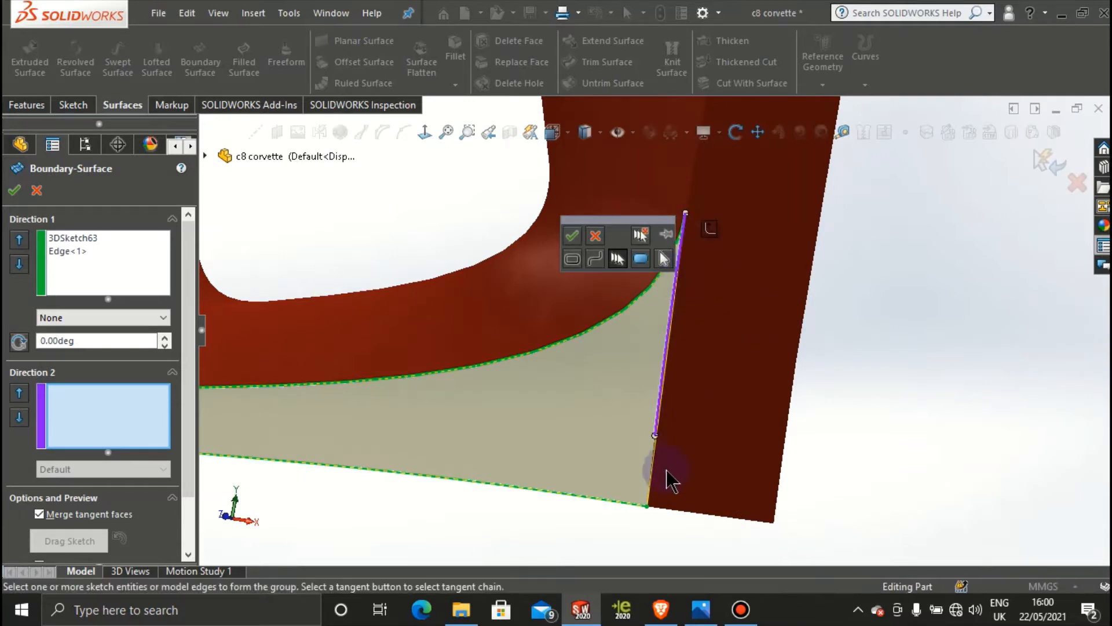
click(572, 232)
scroll(575, 363, up, 7)
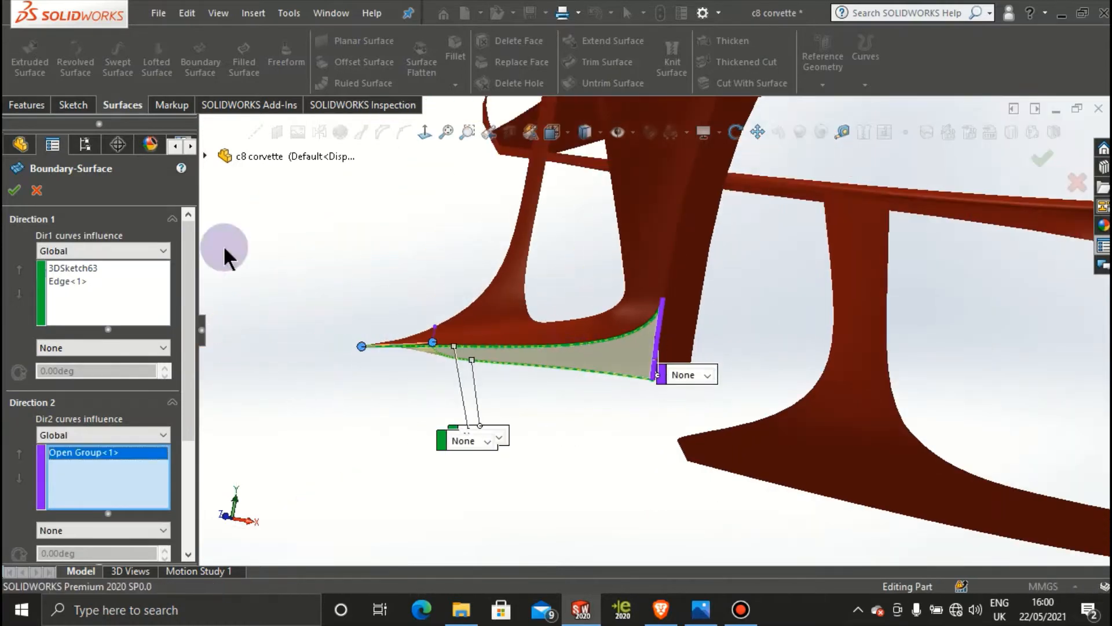
click(11, 190)
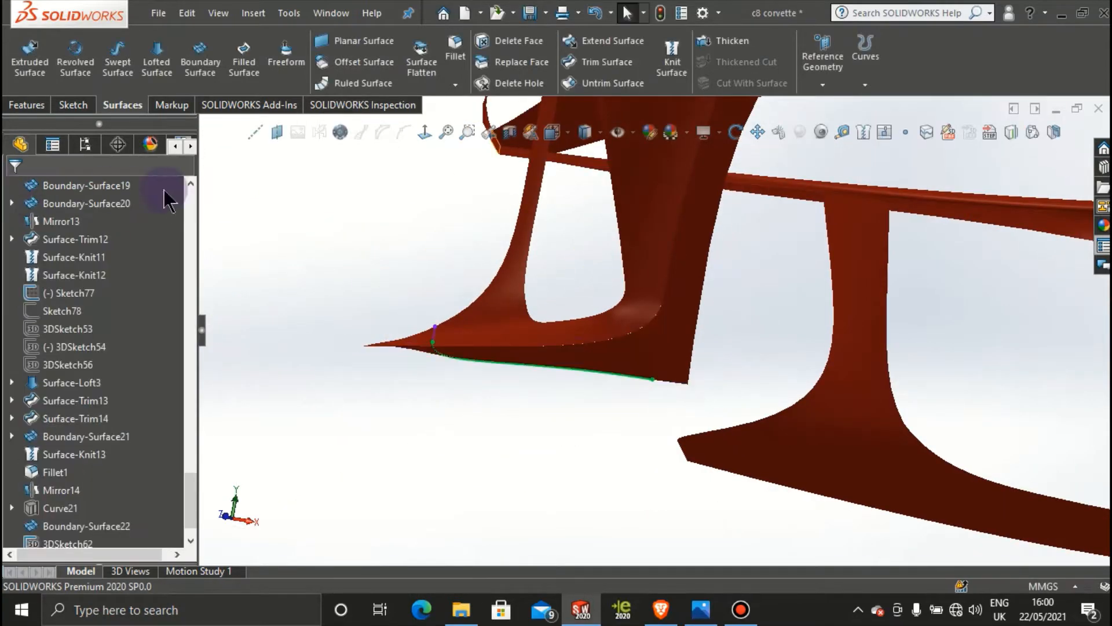
Step: Edit the new lip boundary surface and set its Direction 2 curve to Tangency To Face
scroll(380, 293, up, 4)
middle_drag(380, 293, 800, 390)
scroll(925, 478, down, 3)
middle_drag(924, 477, 963, 468)
scroll(927, 468, up, 4)
scroll(754, 400, down, 6)
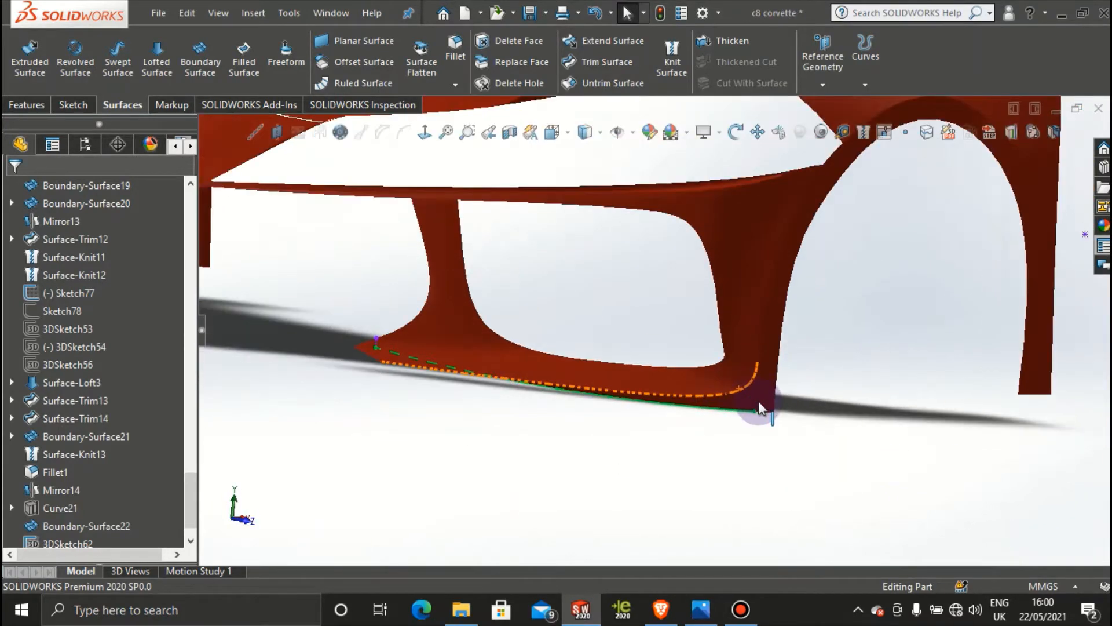
click(744, 393)
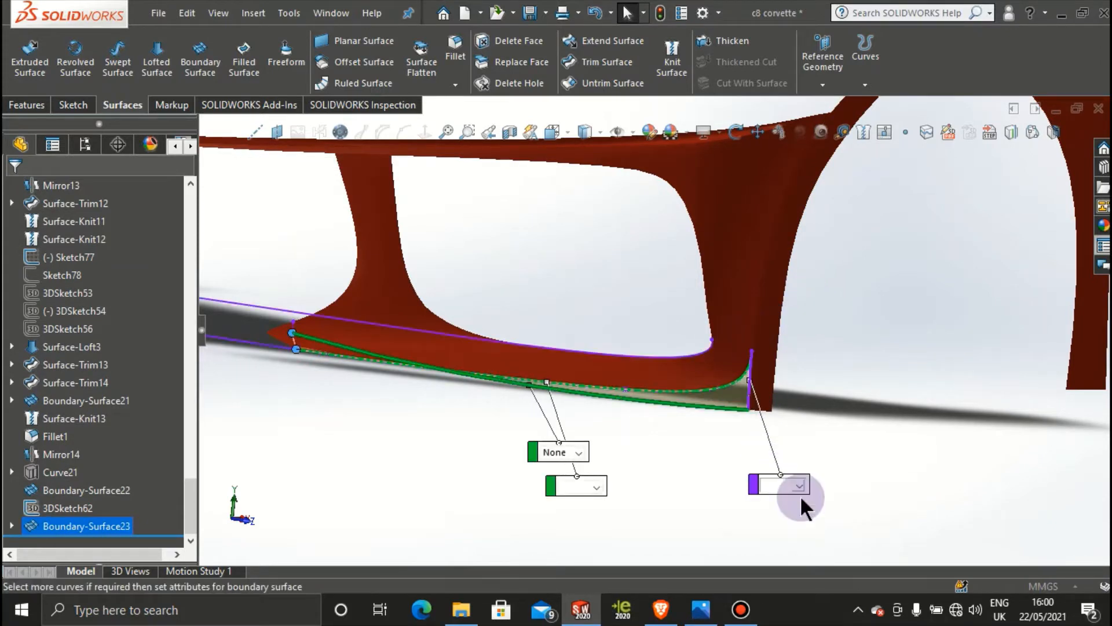
click(797, 485)
click(792, 517)
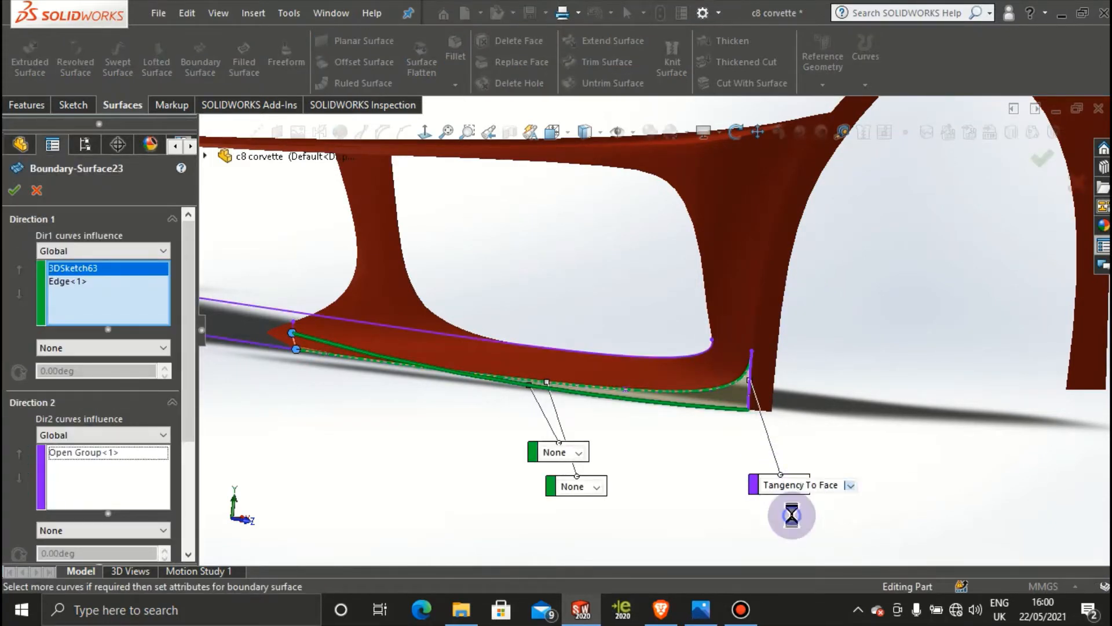
click(681, 217)
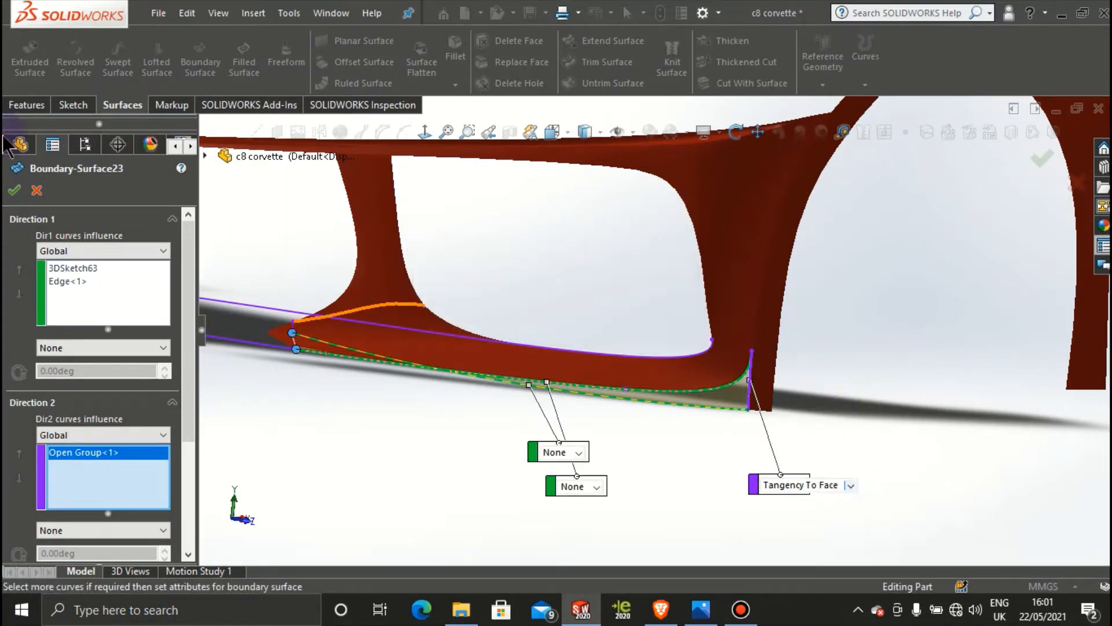
click(15, 185)
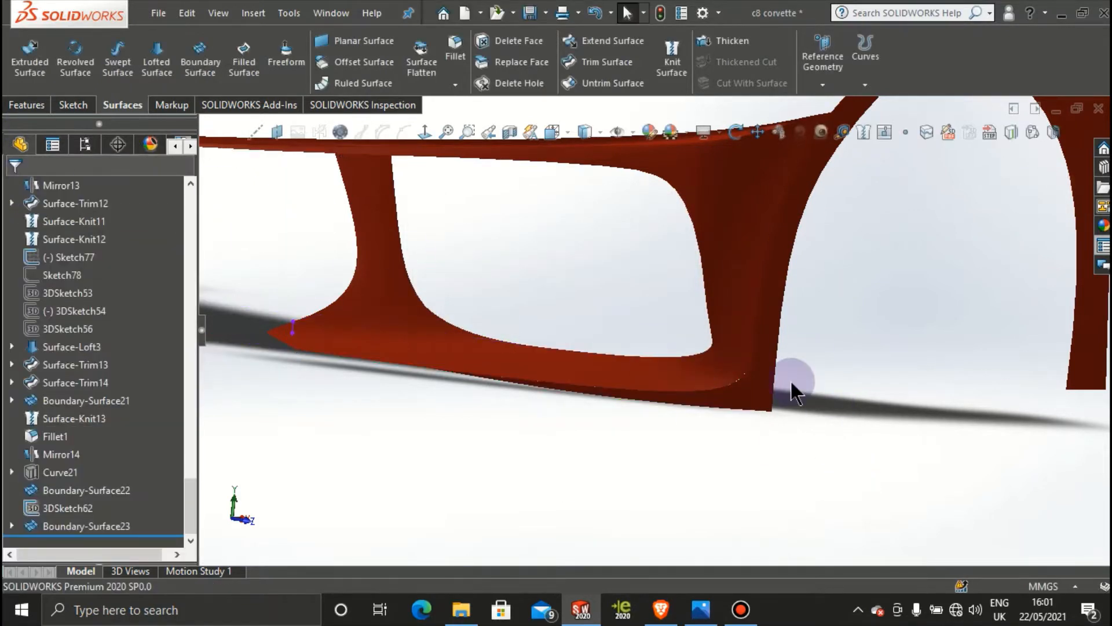
Step: Inspect the updated bumper lip surface and its blend into the wheel arch strip from the side, front and below
scroll(792, 382, up, 2)
middle_drag(698, 419, 749, 402)
scroll(749, 401, up, 3)
scroll(634, 398, down, 5)
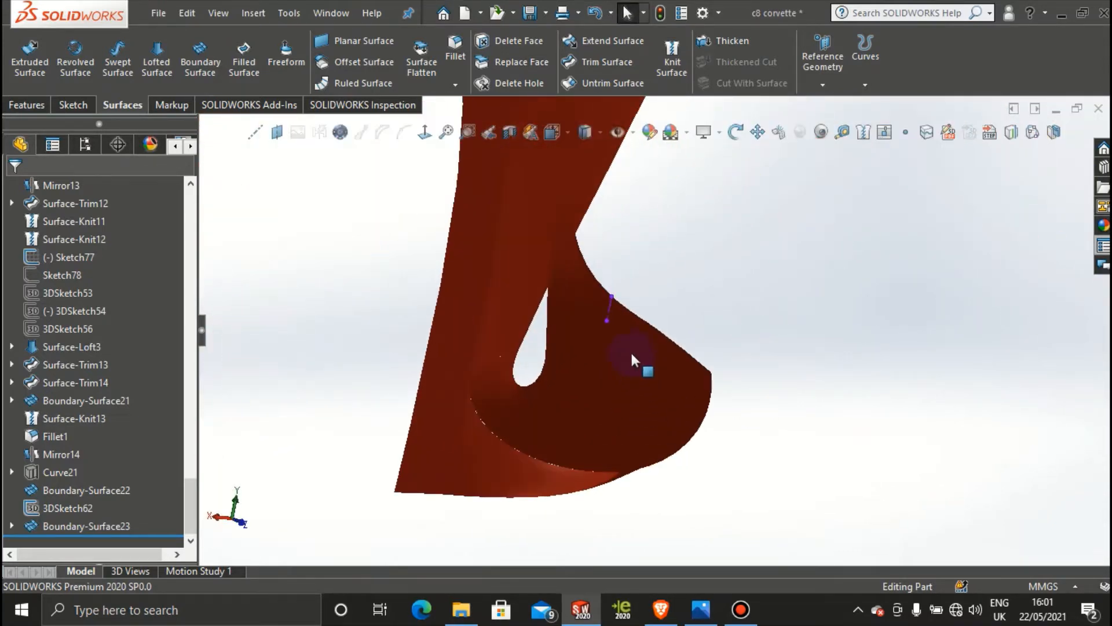
scroll(747, 358, up, 4)
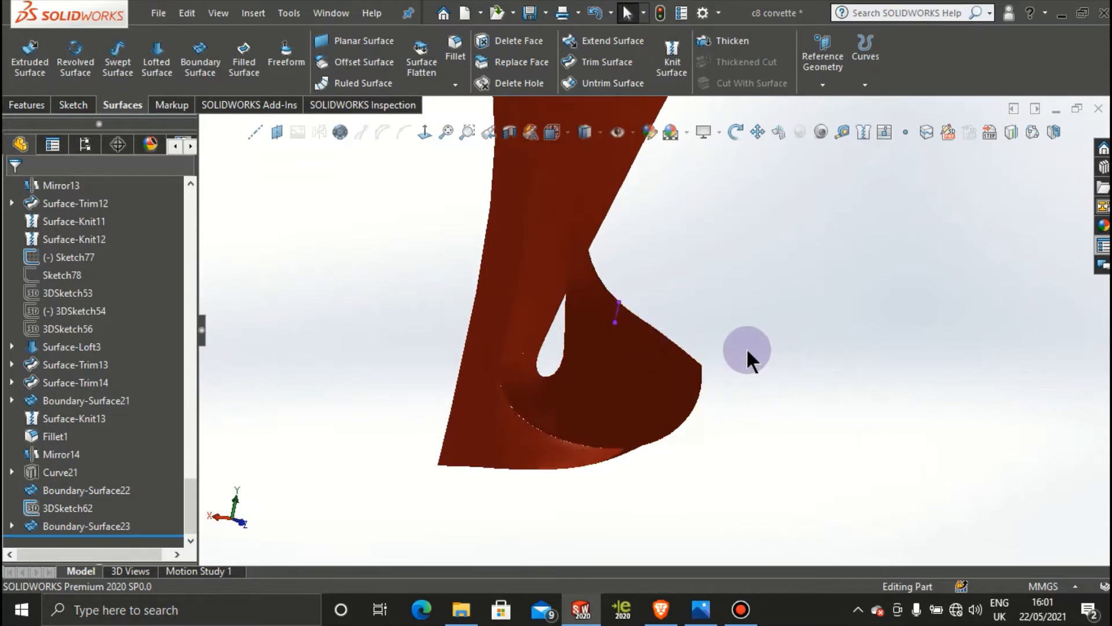
middle_drag(718, 328, 325, 485)
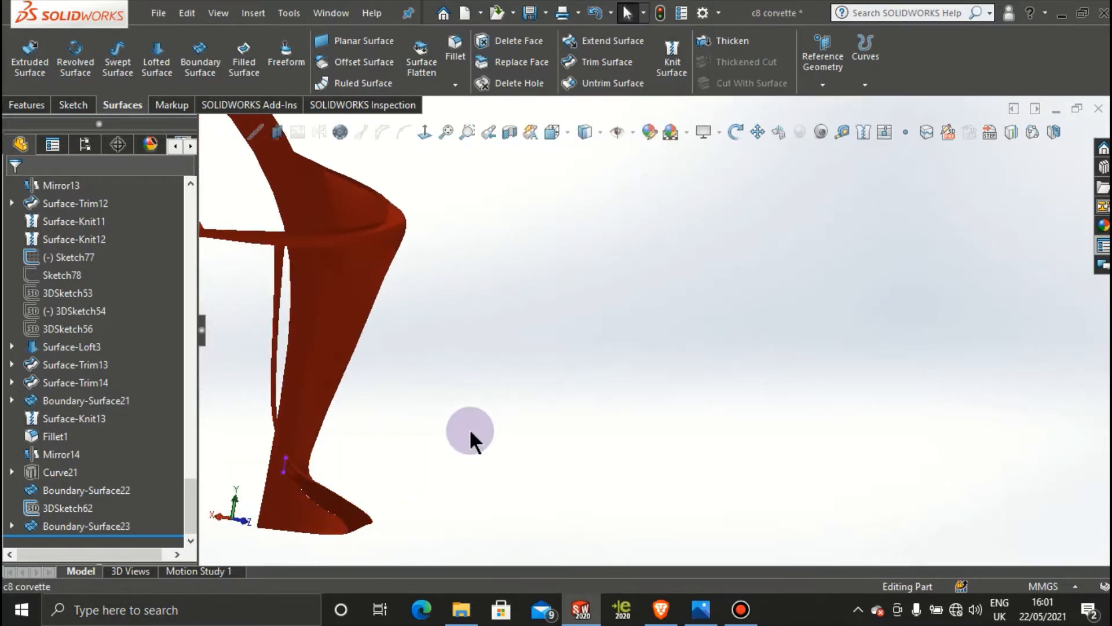
middle_drag(471, 431, 333, 404)
scroll(581, 381, down, 4)
scroll(707, 483, up, 1)
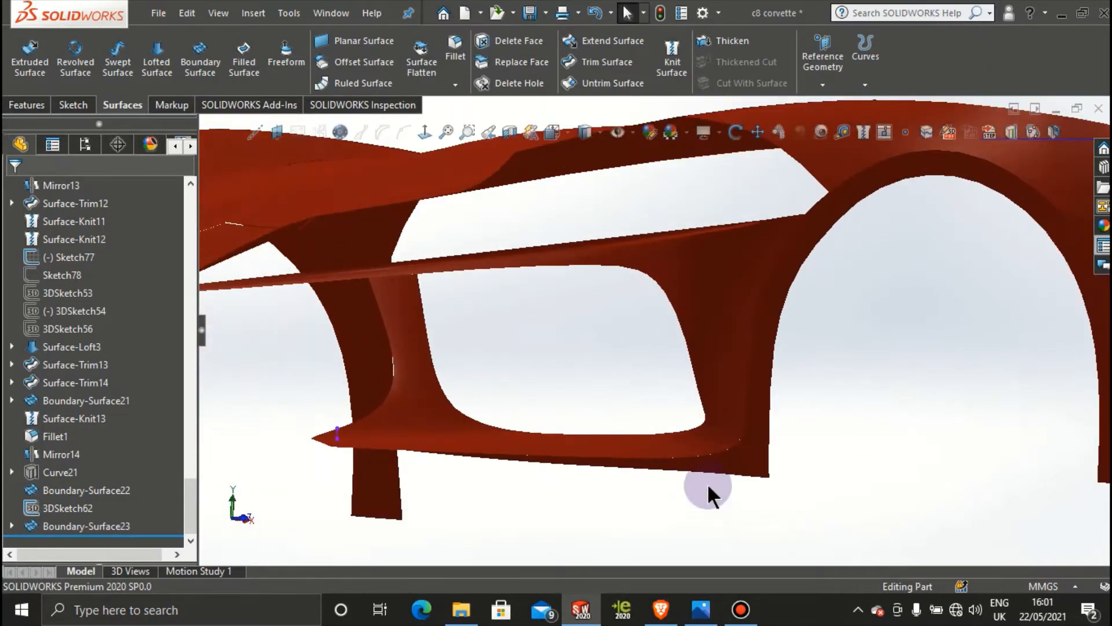
scroll(707, 483, down, 2)
scroll(670, 510, up, 5)
middle_drag(637, 455, 629, 490)
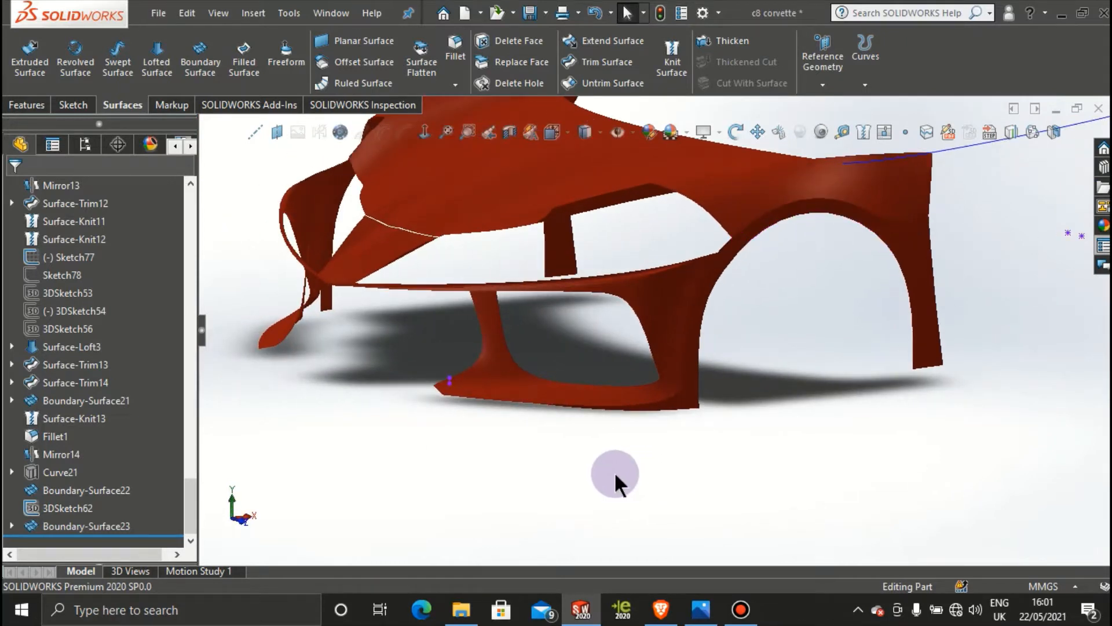
Step: Examine the vertical strut's upper end where it passes behind the upper bumper strip
scroll(535, 322, down, 2)
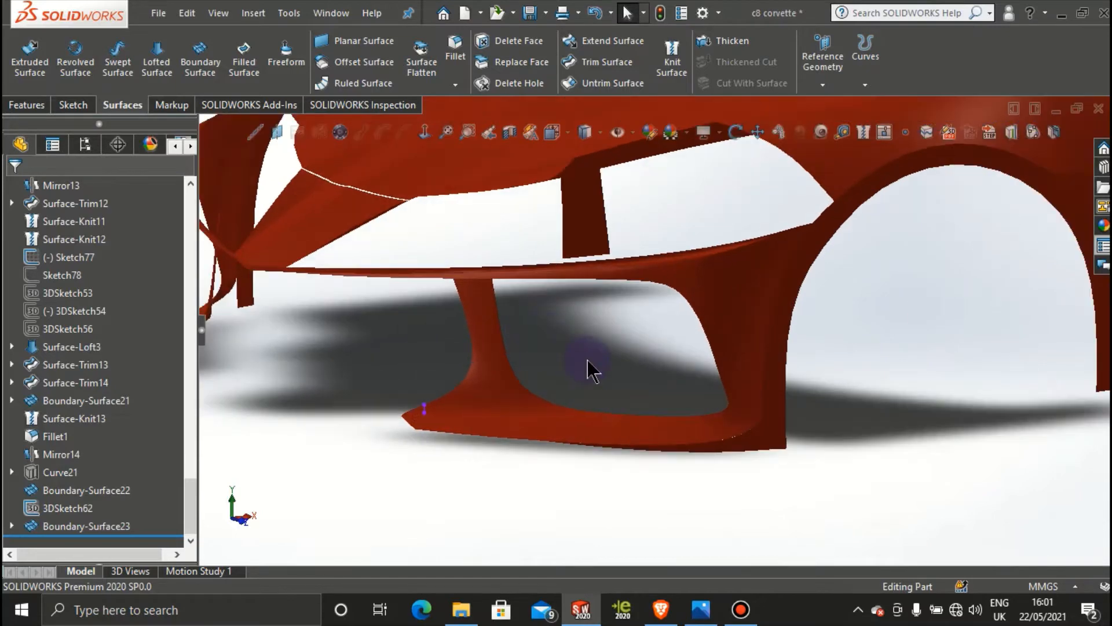
middle_drag(586, 361, 540, 374)
scroll(537, 281, down, 4)
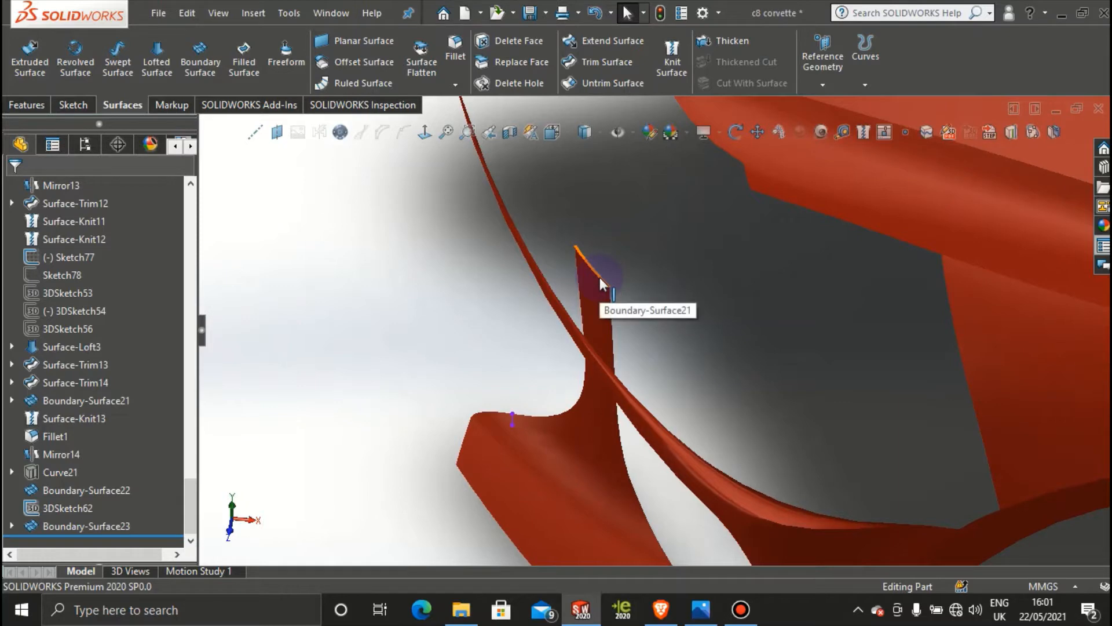
scroll(658, 377, up, 4)
middle_drag(654, 384, 651, 318)
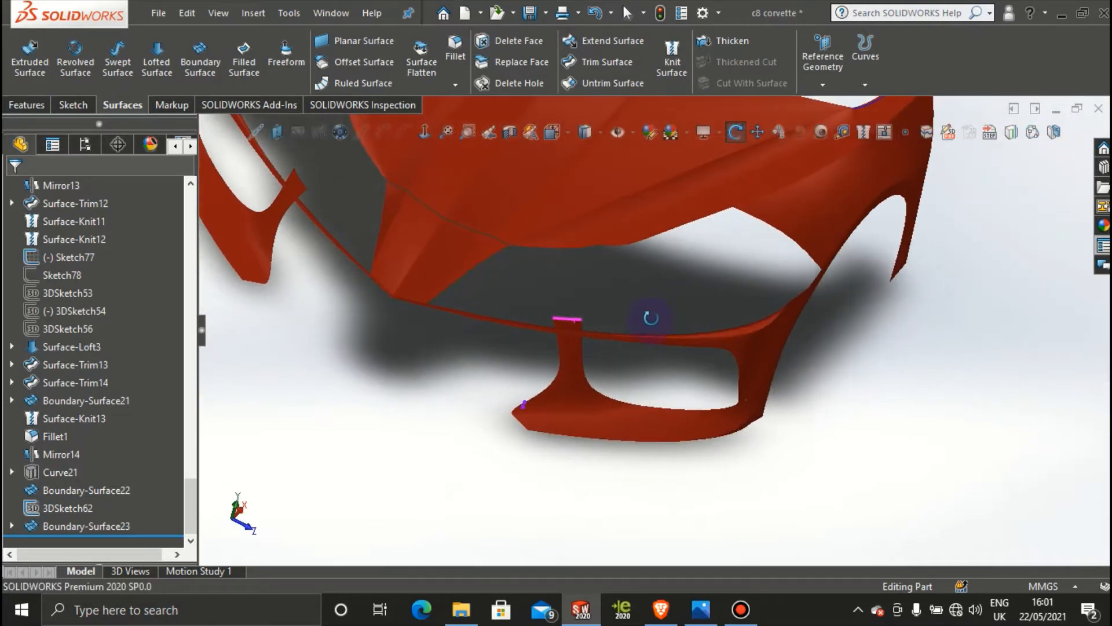
middle_drag(631, 273, 534, 323)
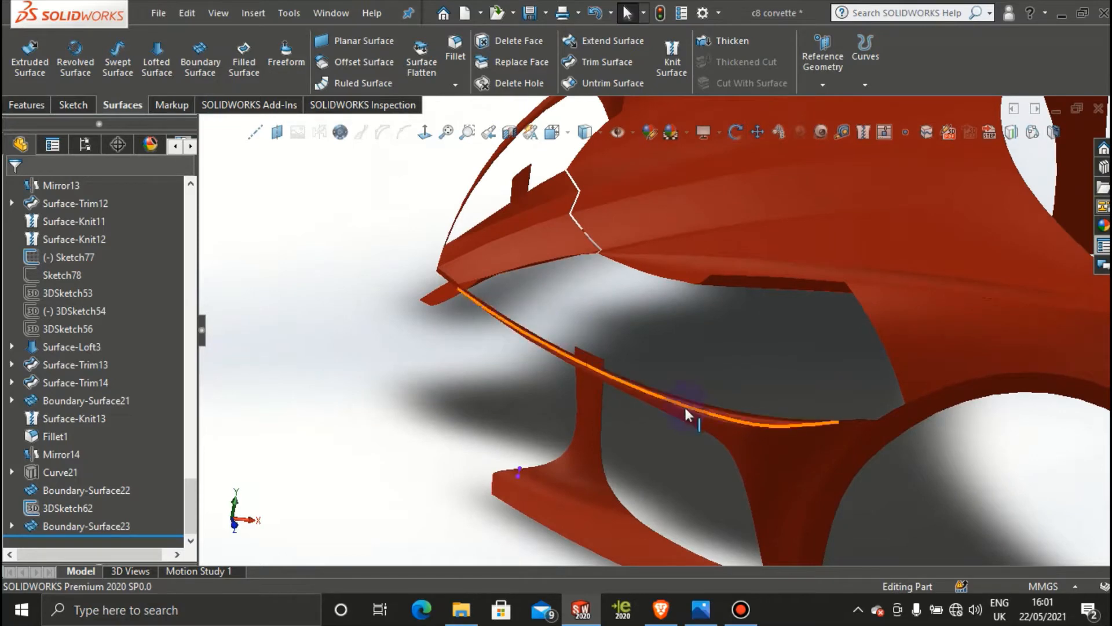
scroll(658, 409, down, 3)
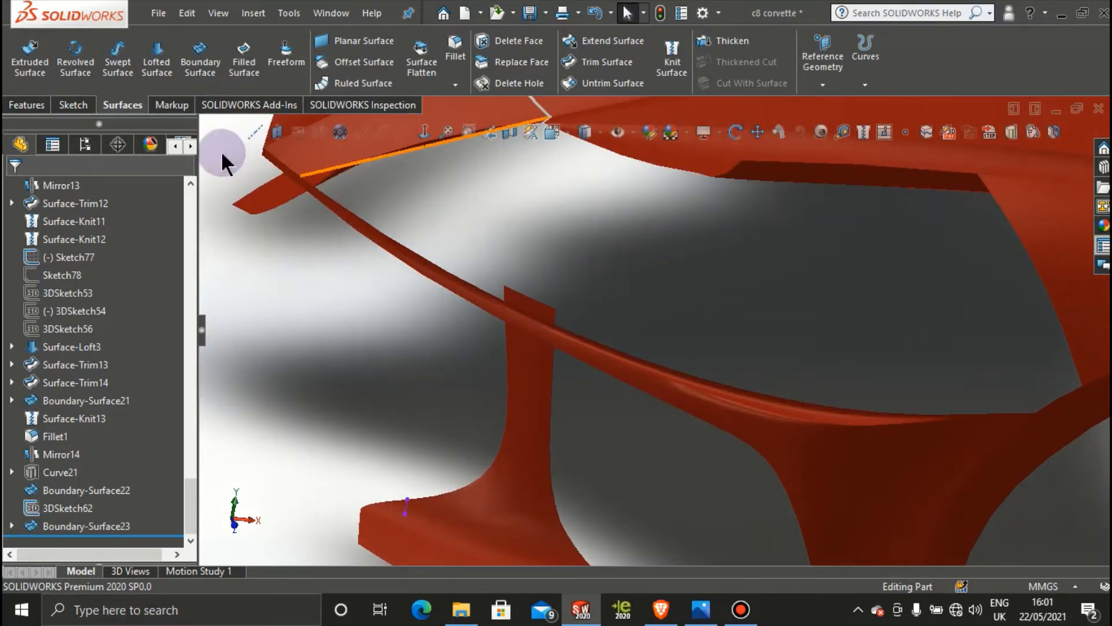
click(65, 105)
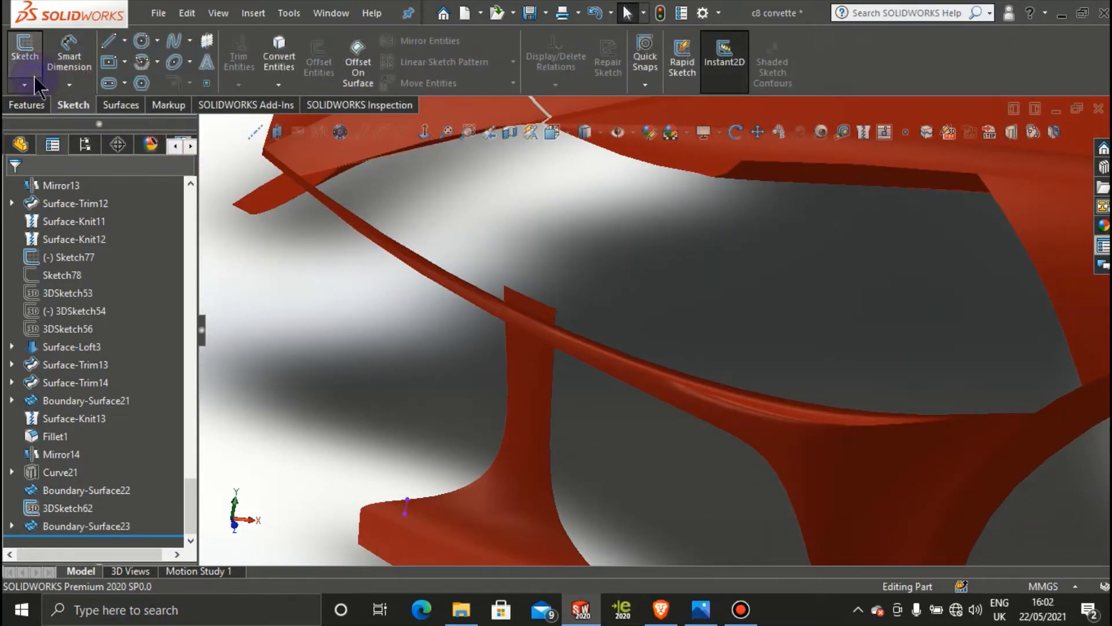
click(33, 76)
click(32, 87)
click(54, 125)
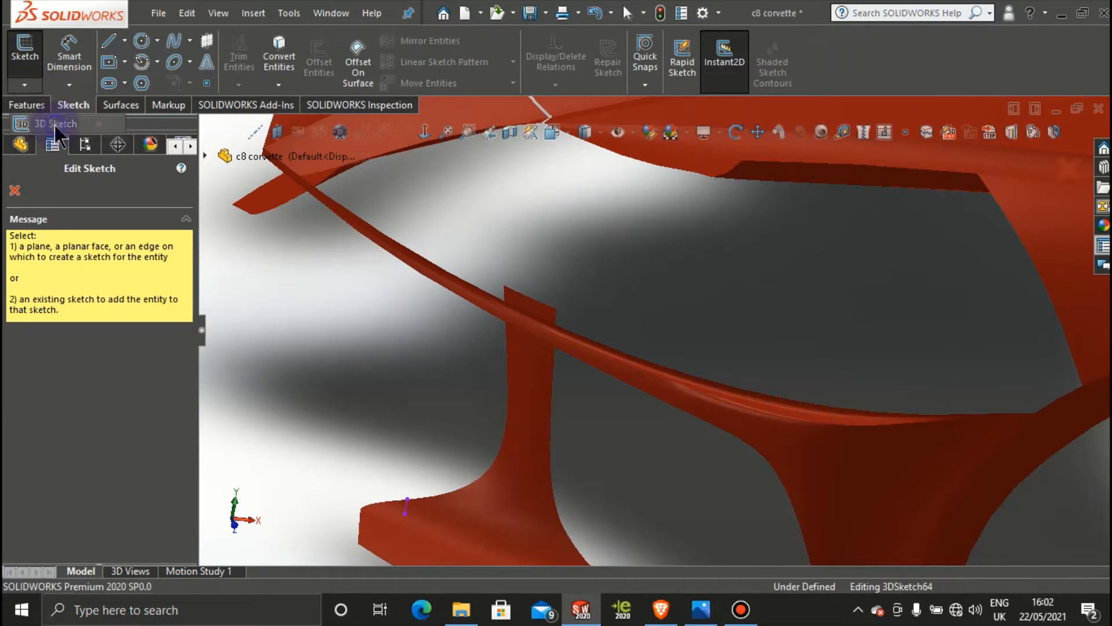
click(127, 45)
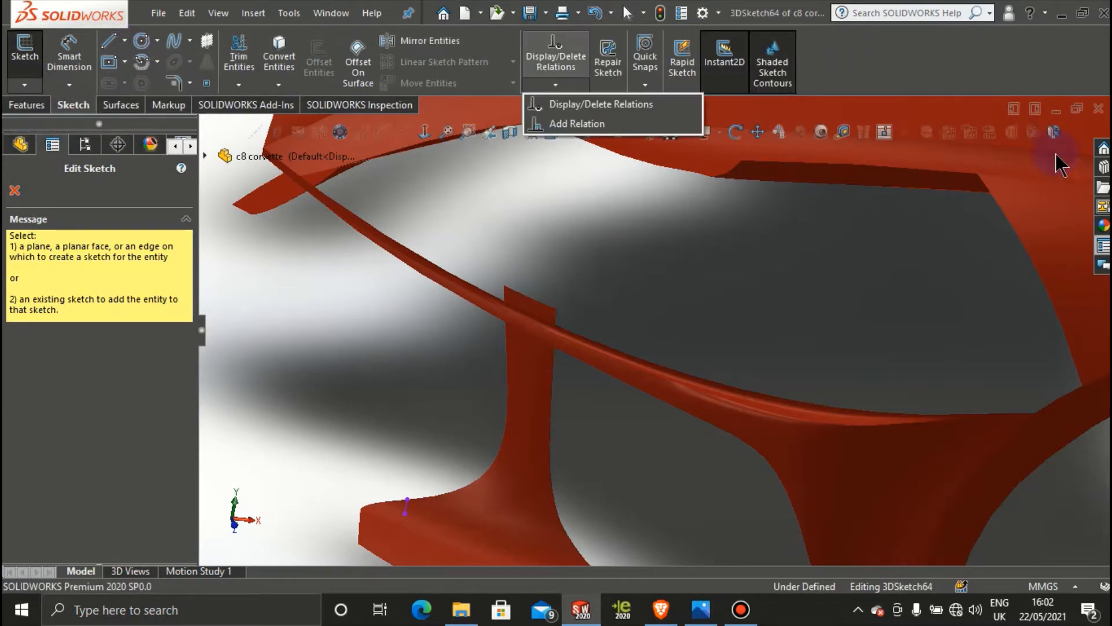
key(Escape)
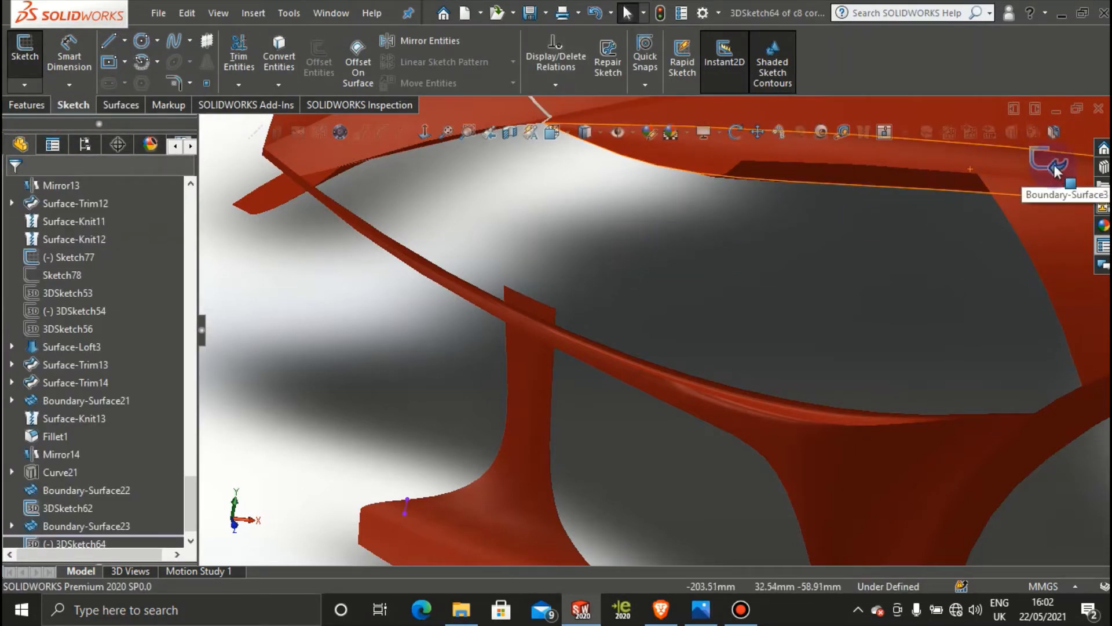
click(1056, 168)
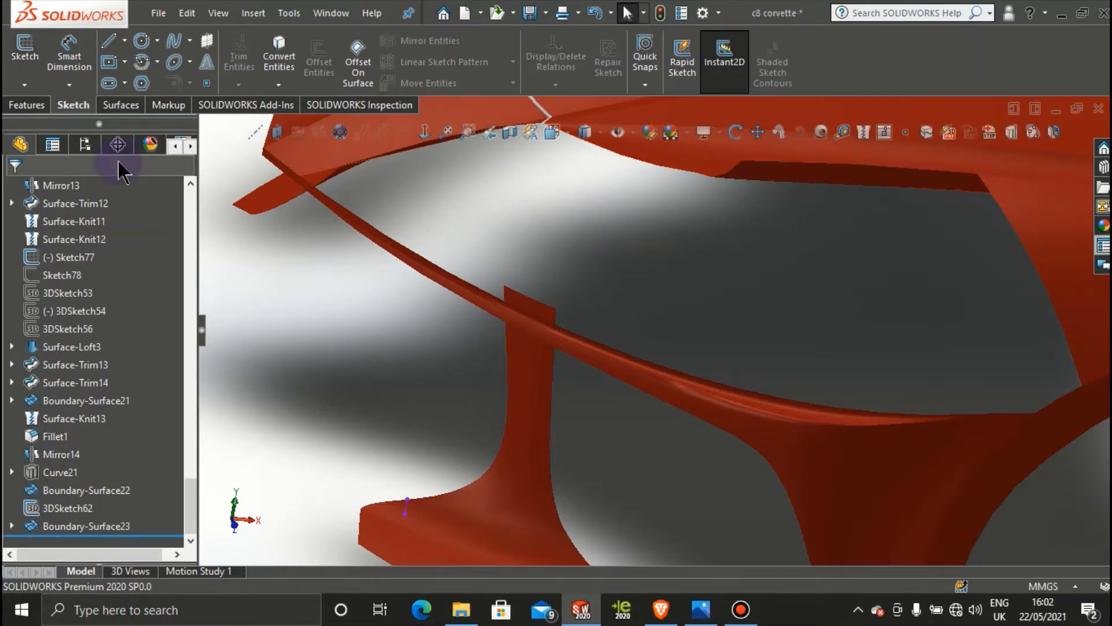
Step: In a new 3D sketch, draw a centerline about 19 mm long in the ZX plane from the corner of the strut's top edge
click(23, 85)
click(36, 119)
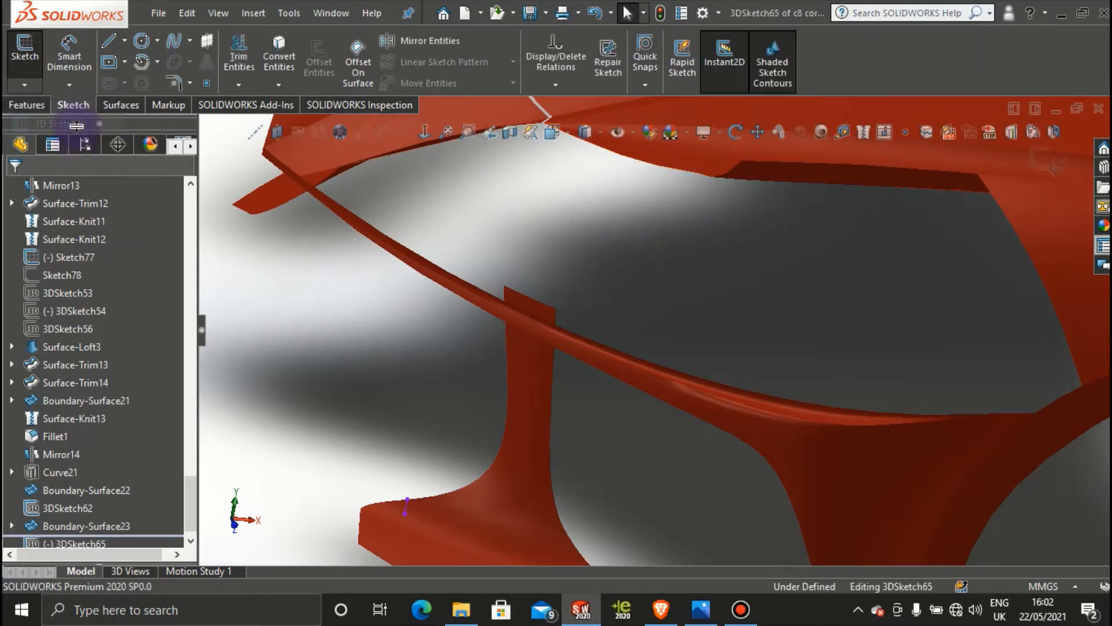
click(125, 40)
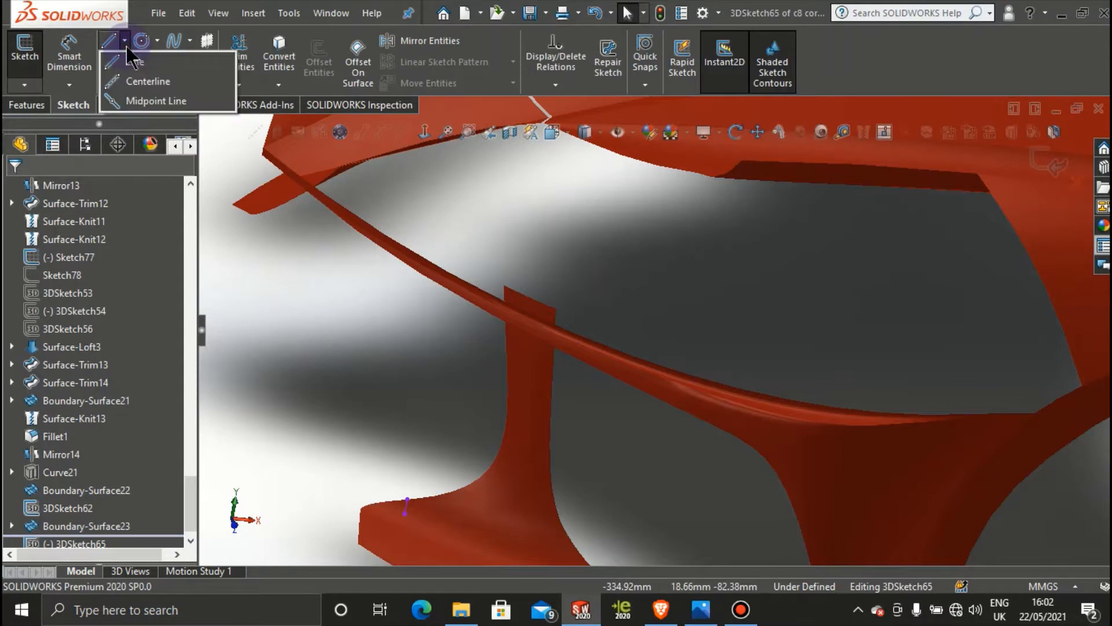
click(155, 82)
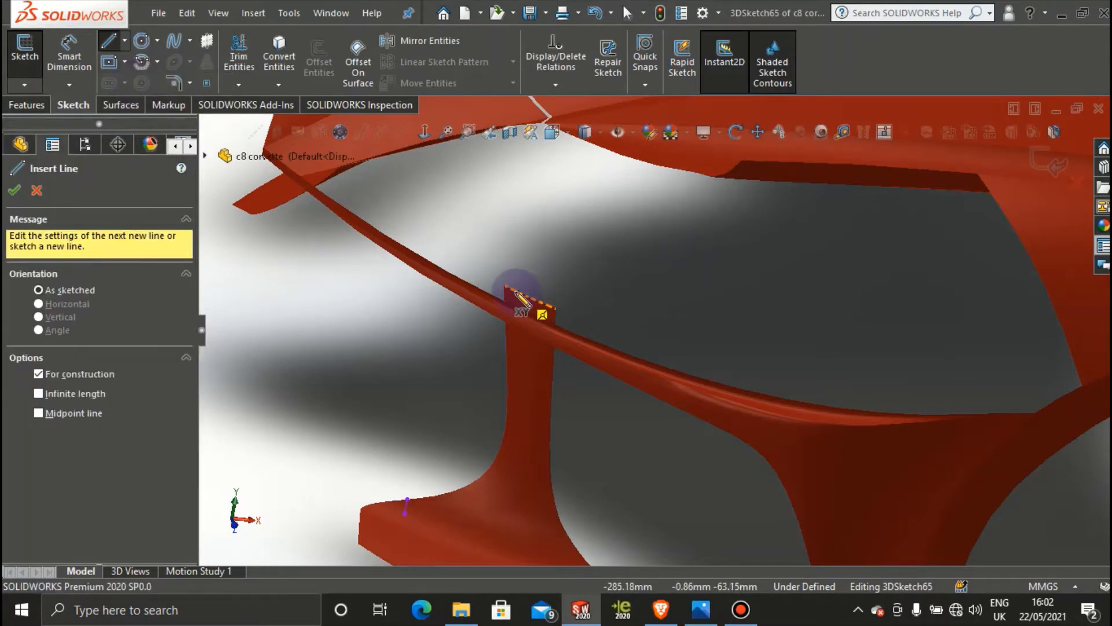
click(504, 287)
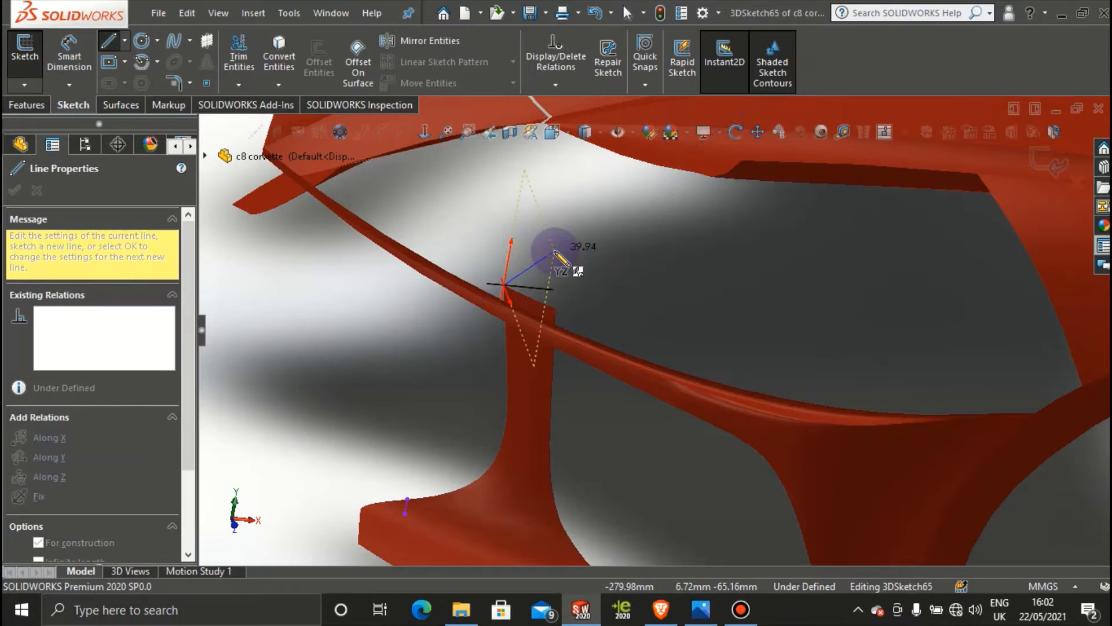
key(Tab)
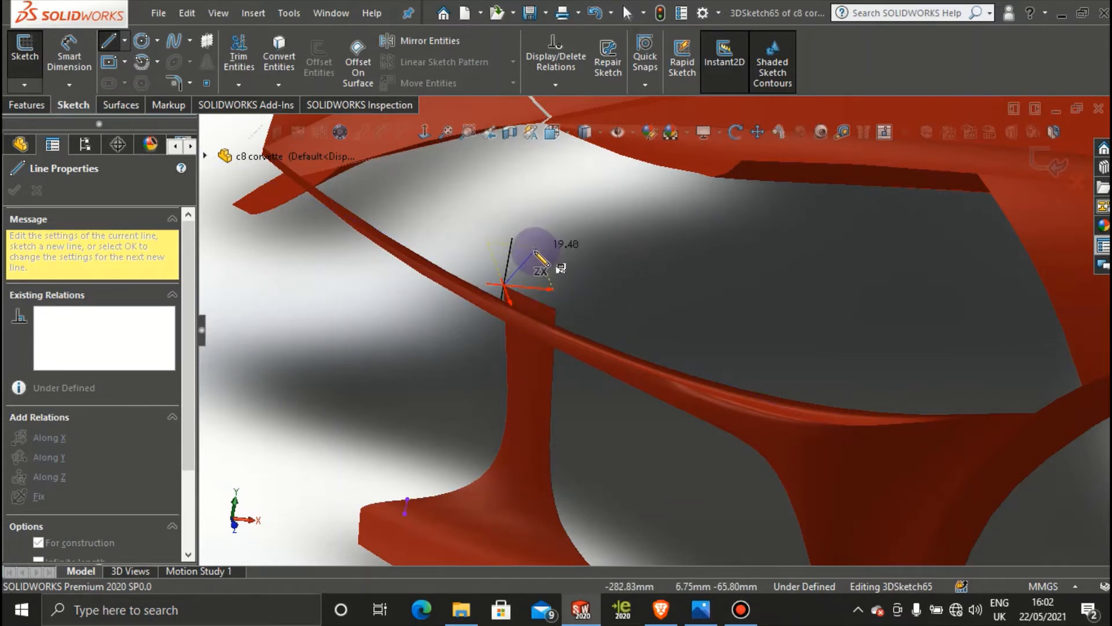
click(530, 250)
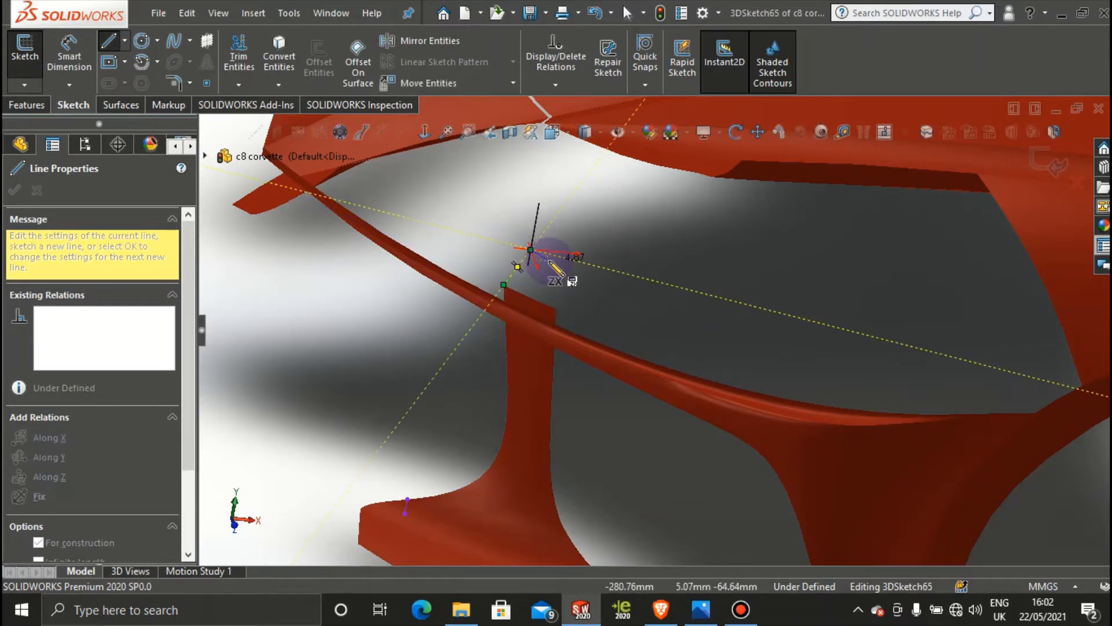
key(Escape)
Step: Draw a second centerline about 18 mm long in the ZX plane from the other corner of the strut's top edge
click(124, 40)
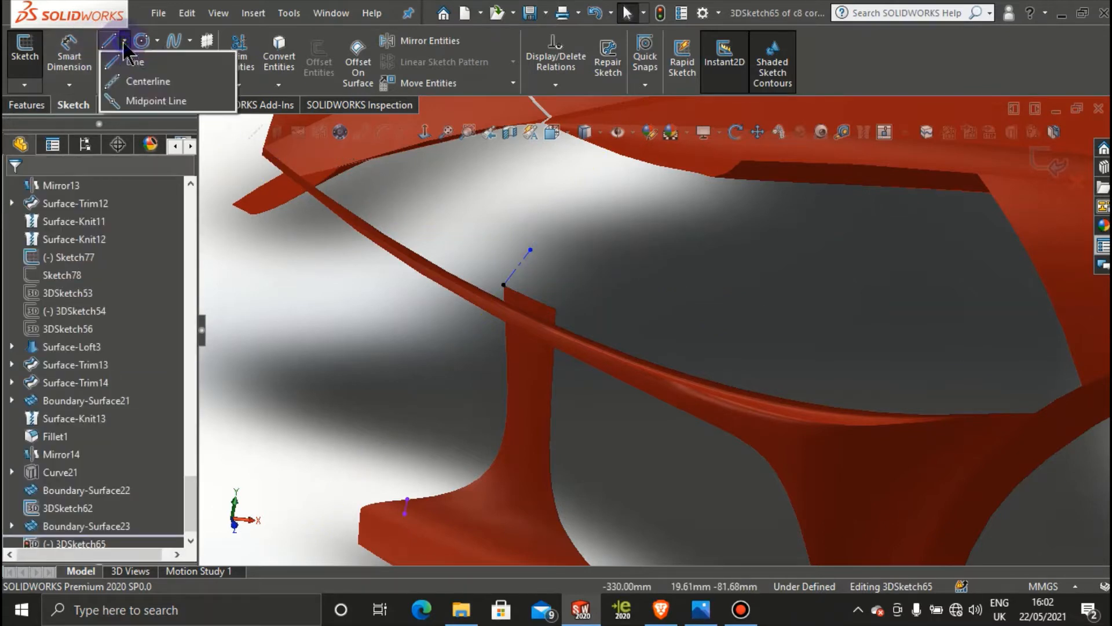
click(151, 82)
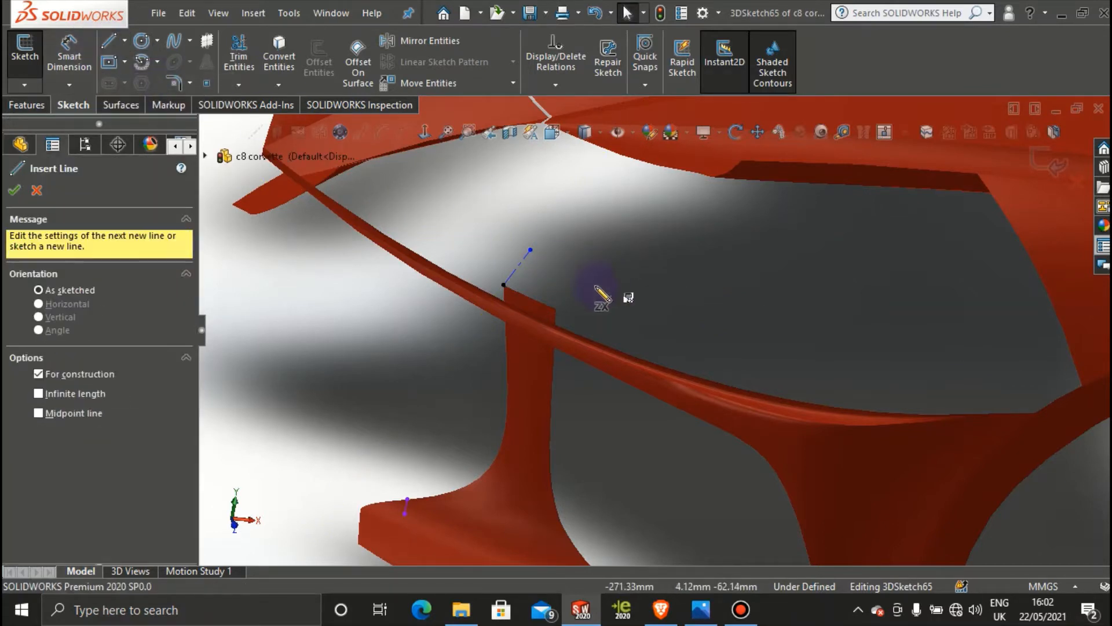
click(556, 308)
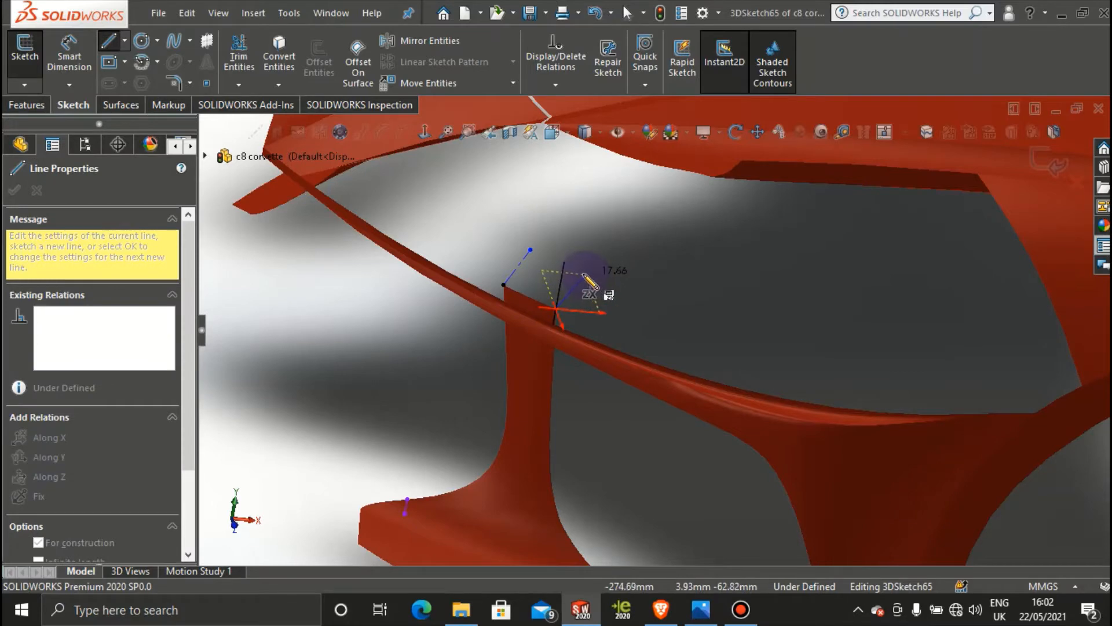
click(582, 274)
key(Escape)
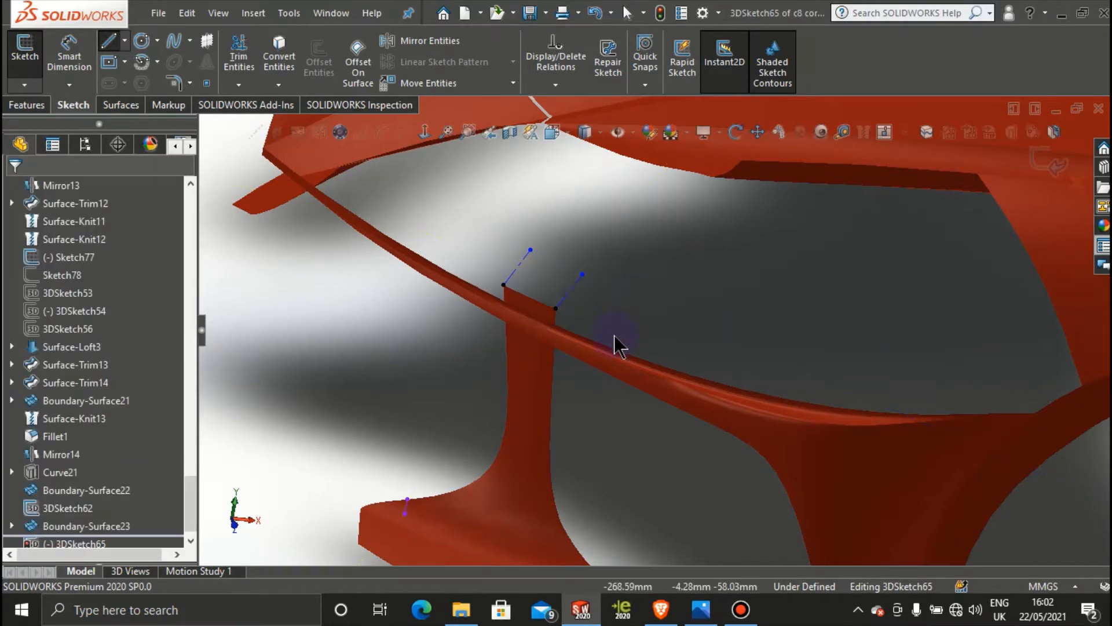
Step: In the front view, tilt the second centerline upward, moving its free end to about X -301.14, Y 54.53 mm
mouse_move(615, 340)
middle_down()
mouse_move(564, 291)
mouse_move(565, 320)
mouse_move(675, 308)
mouse_move(650, 365)
mouse_move(651, 325)
mouse_move(660, 382)
middle_up()
scroll(805, 337, up, 4)
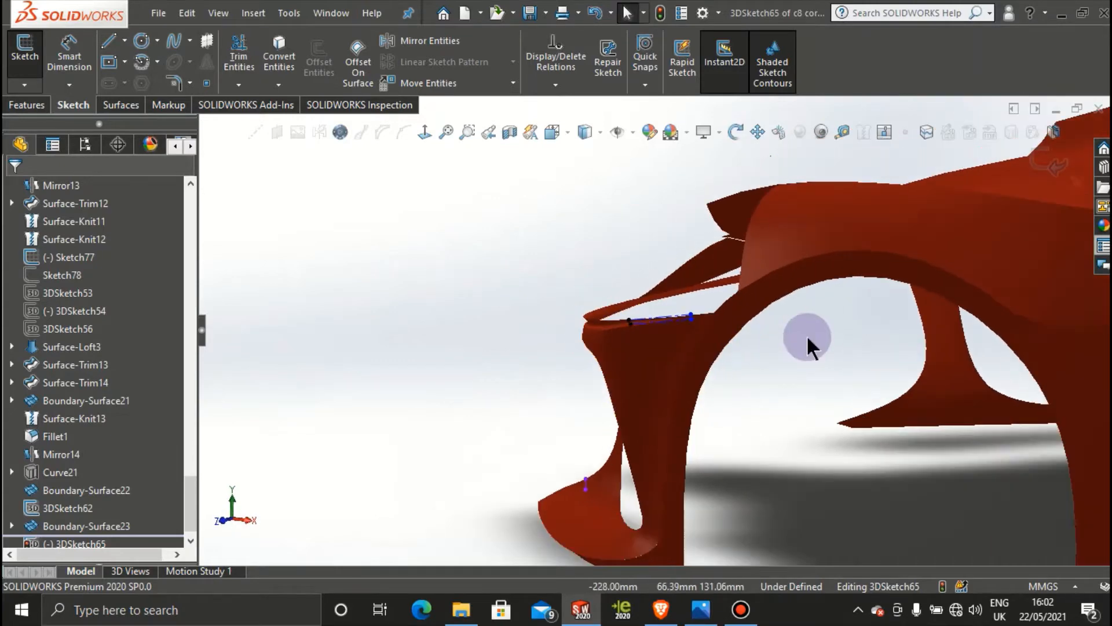
key(space)
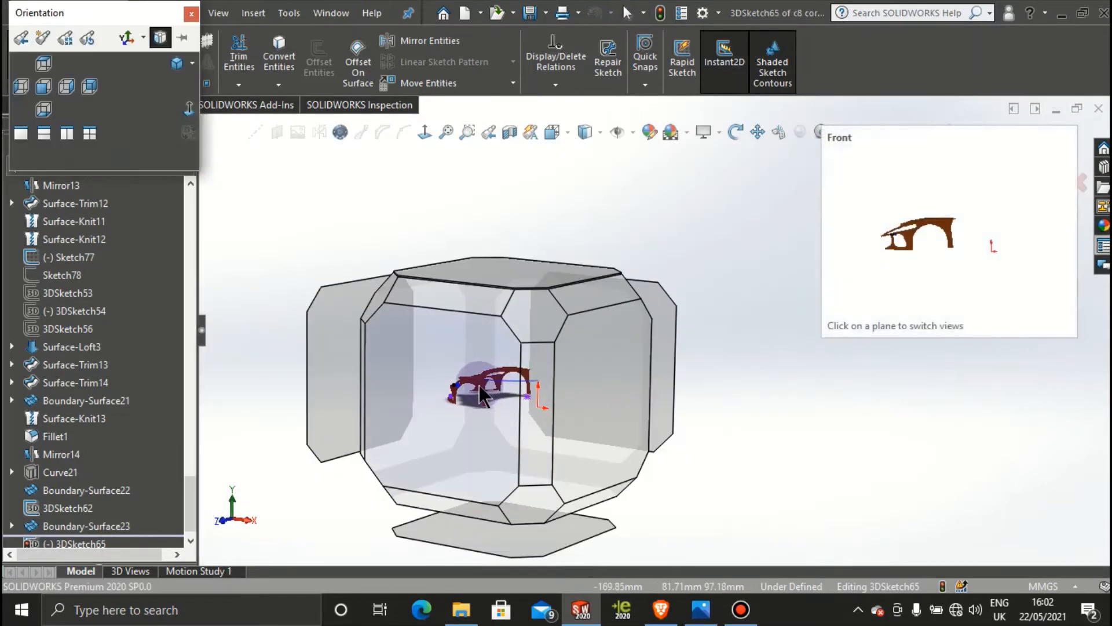
click(478, 384)
scroll(513, 341, down, 10)
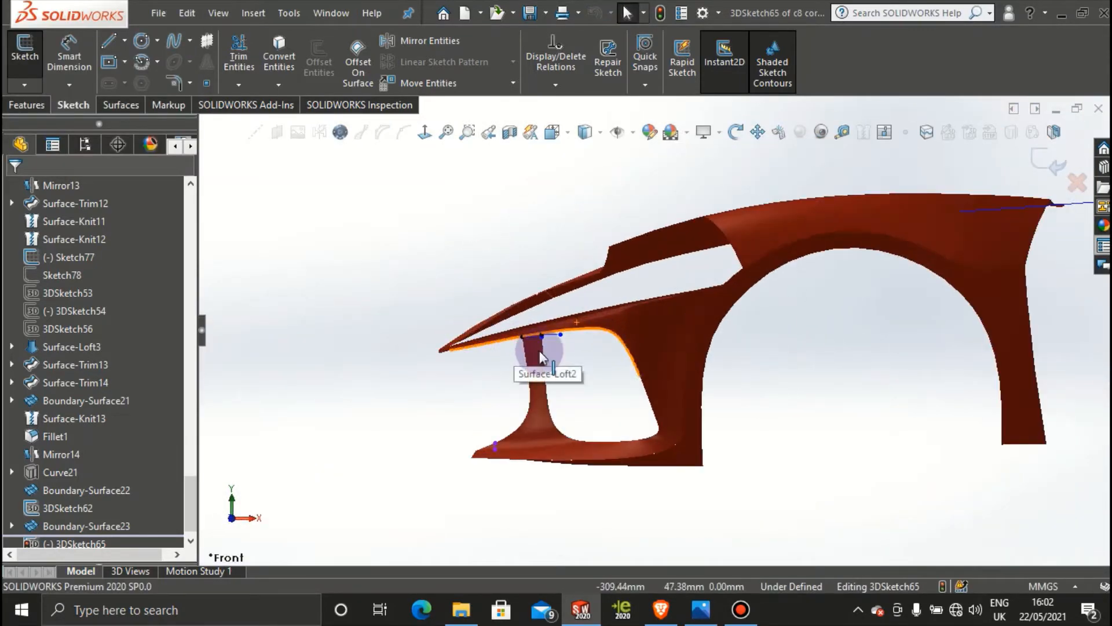
scroll(595, 287, down, 1)
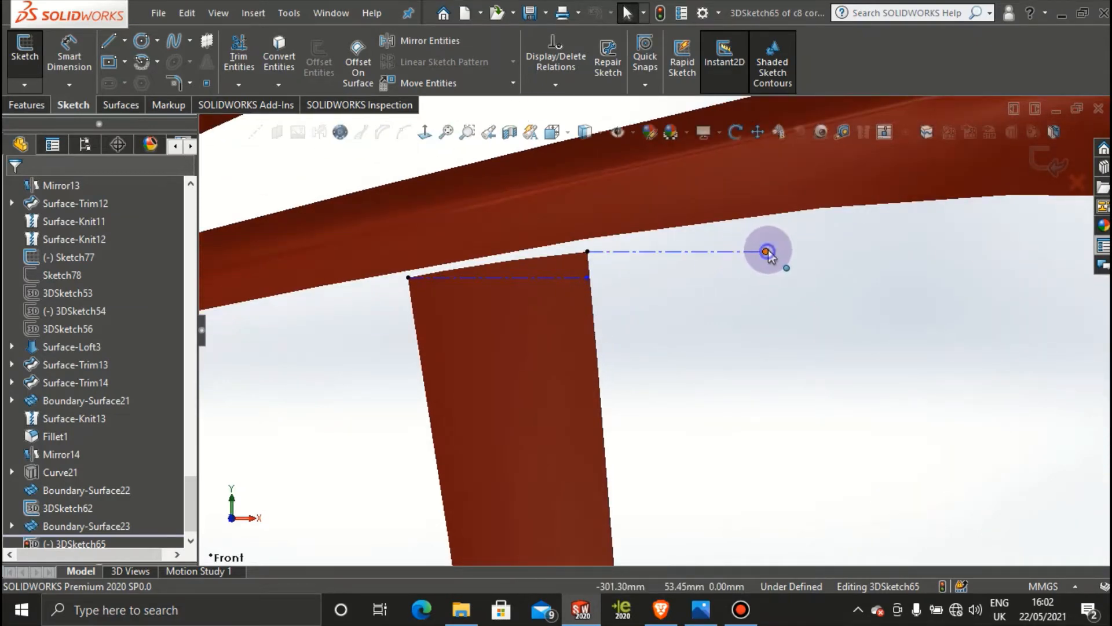
drag(767, 251, 771, 224)
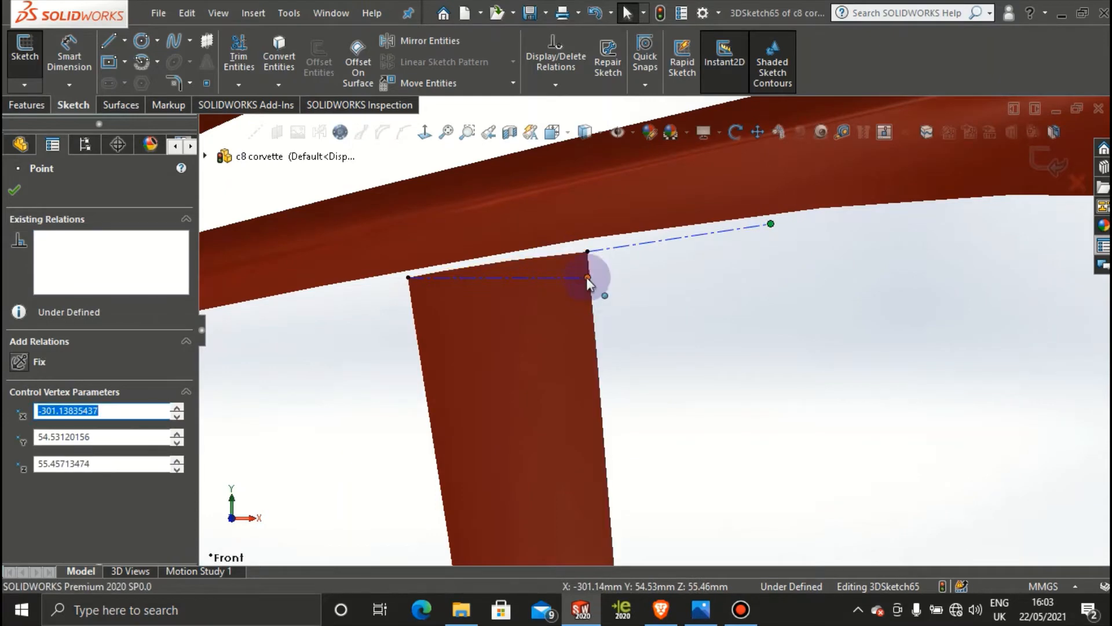
Step: Try to raise the first centerline's free end to follow the slope of the strut's top edge
drag(586, 277, 586, 253)
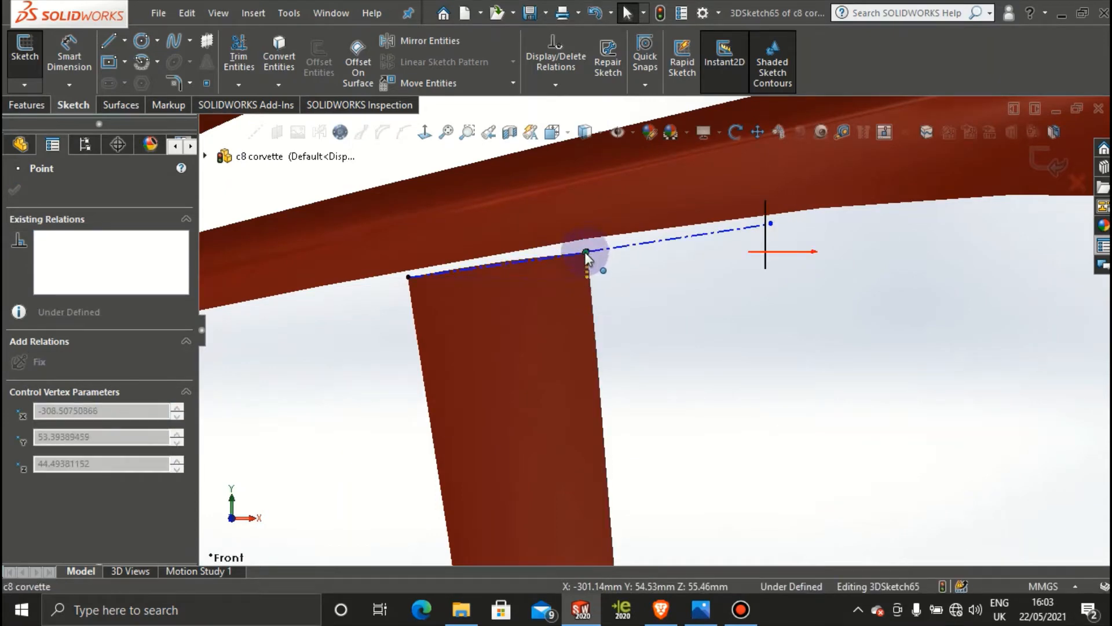
scroll(652, 255, up, 2)
mouse_move(655, 253)
middle_down()
mouse_move(646, 333)
mouse_move(633, 145)
middle_up()
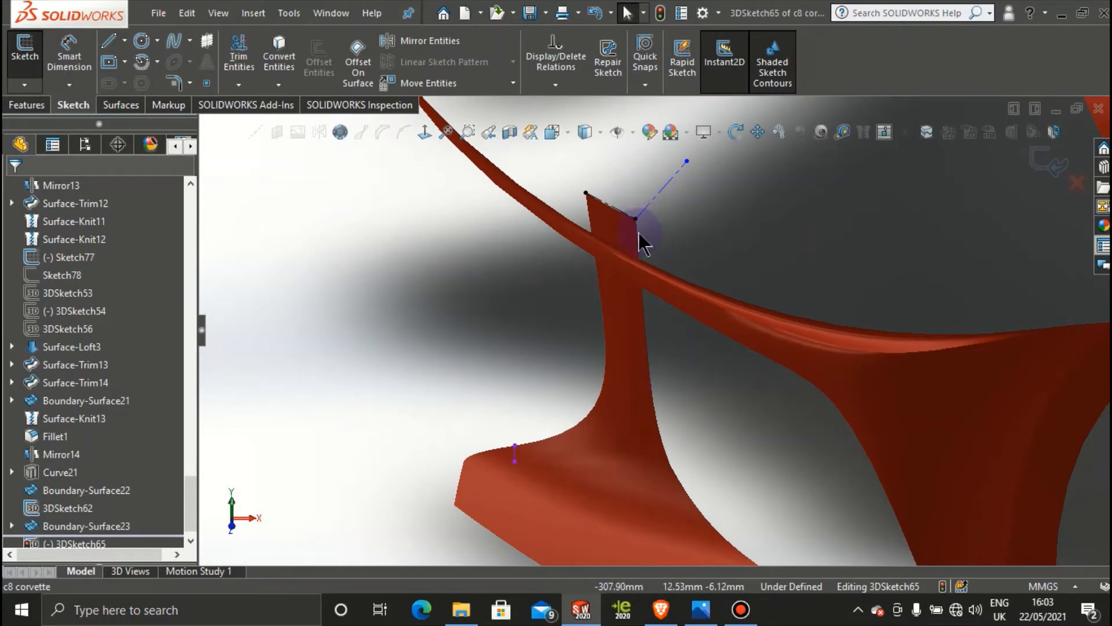
drag(637, 223, 636, 245)
middle_drag(667, 244, 627, 245)
Step: In the front view, tilt the first centerline along the strut's top edge, placing its free end at about X -308.83, Y 53.46 mm
key(space)
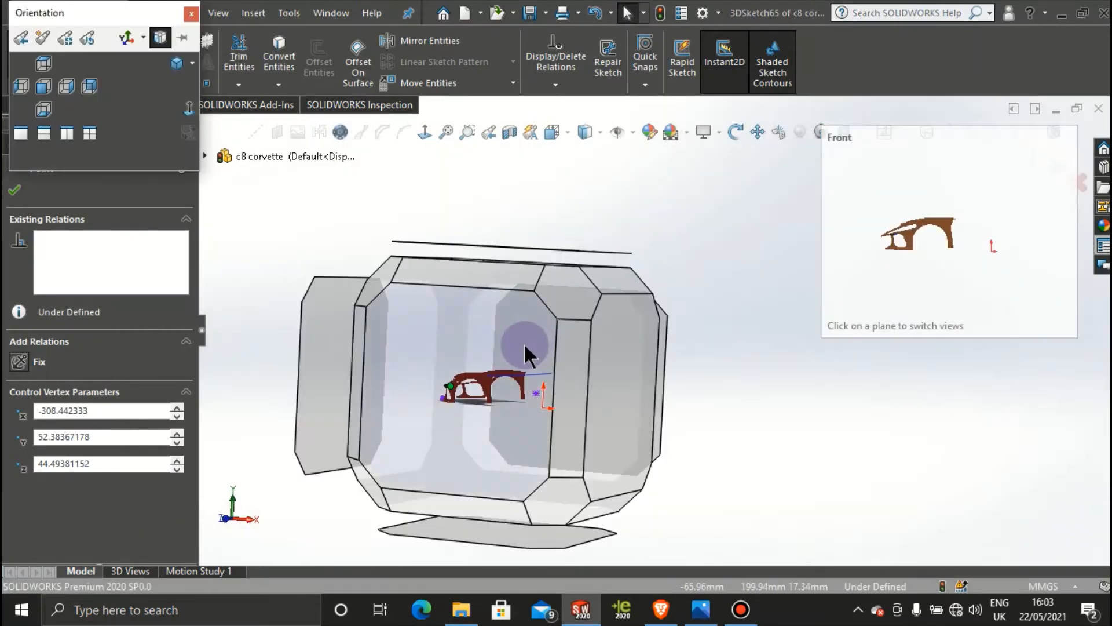
click(524, 343)
scroll(515, 334, down, 10)
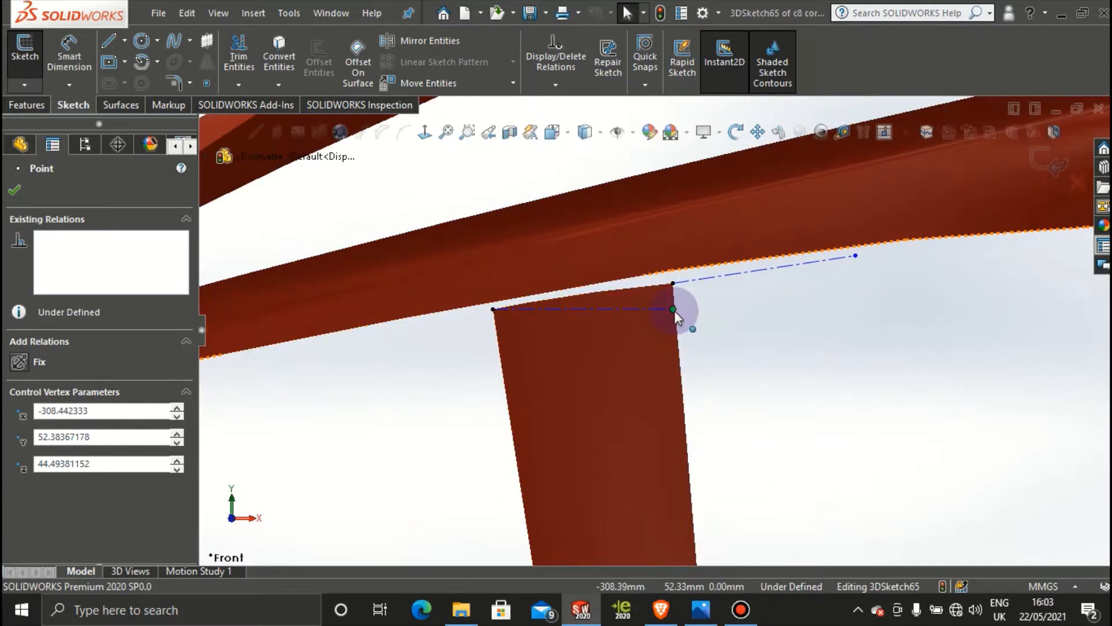
drag(674, 311, 666, 283)
click(670, 225)
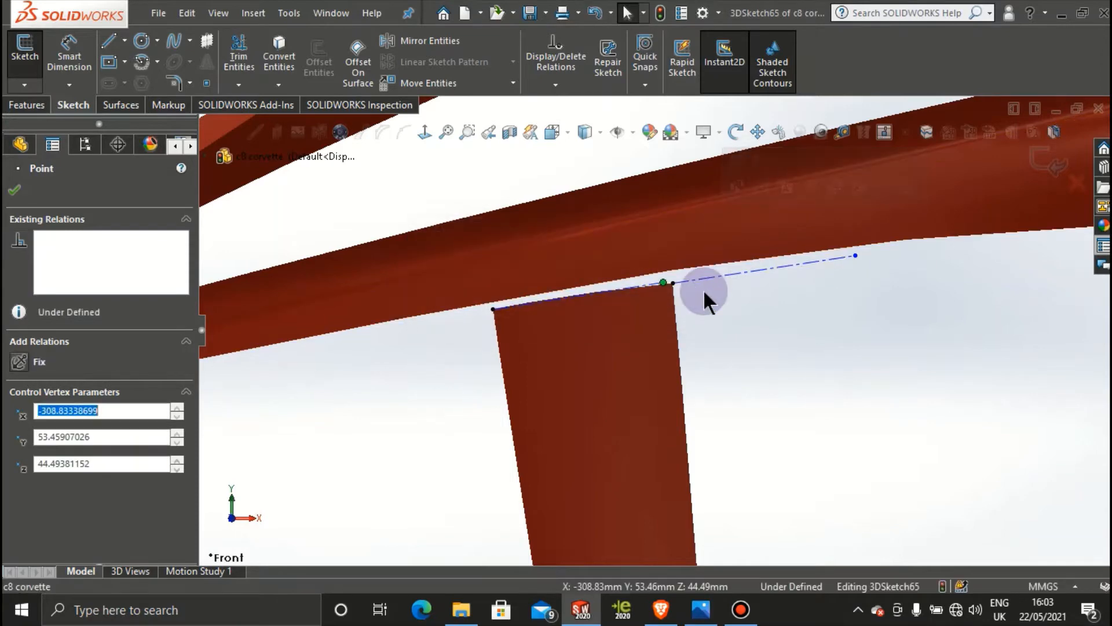
Step: In the top view, swing both centerlines away from the strut's top edge and shorten them to short, roughly parallel lines
mouse_move(703, 290)
middle_down()
mouse_move(707, 325)
mouse_move(702, 291)
middle_up()
scroll(703, 291, up, 2)
scroll(679, 186, up, 2)
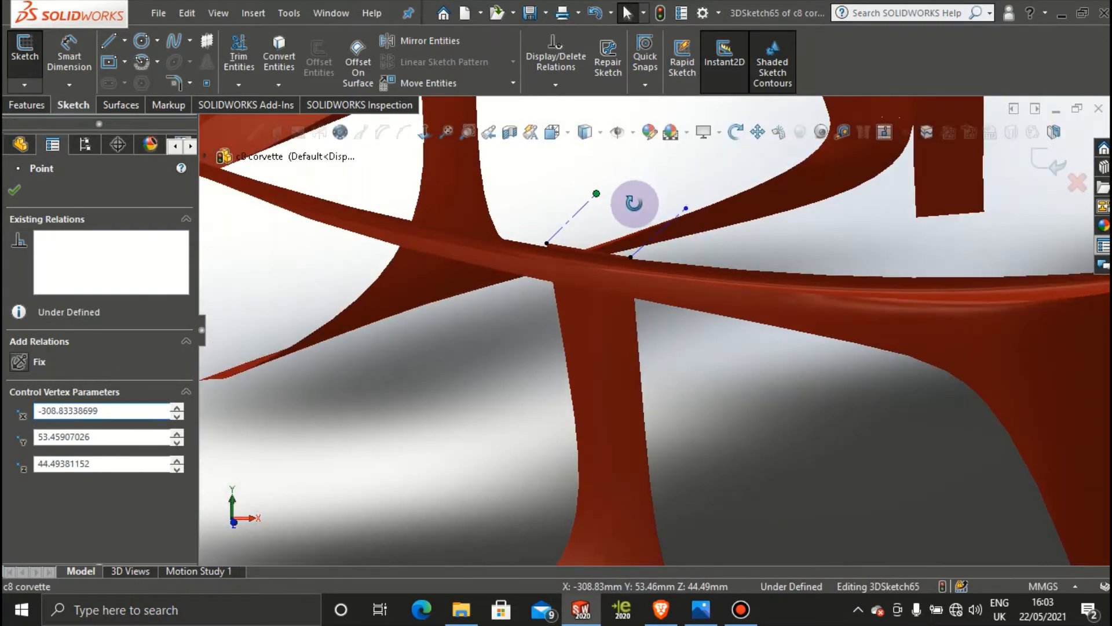
middle_drag(634, 203, 637, 274)
scroll(638, 274, up, 8)
key(space)
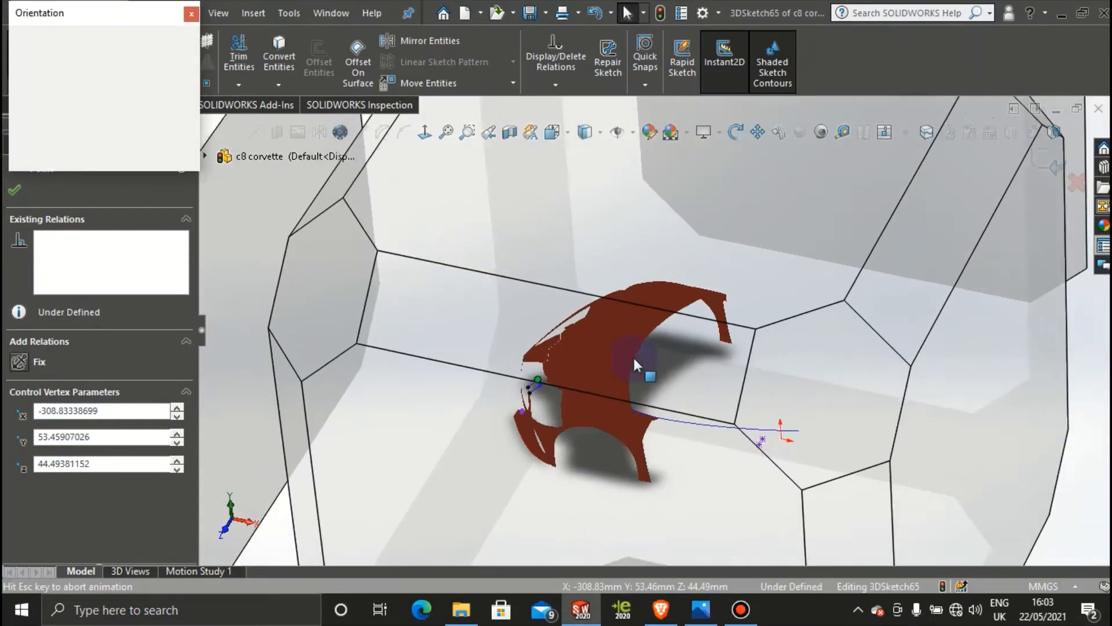
click(495, 294)
scroll(495, 330, down, 10)
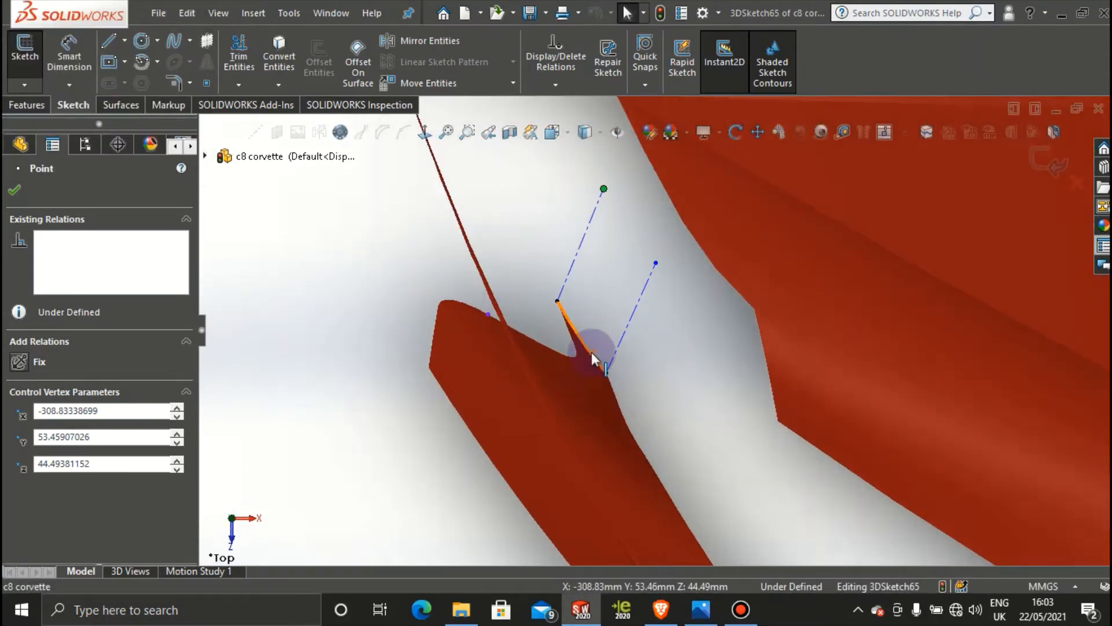
drag(613, 190, 651, 217)
drag(657, 262, 664, 327)
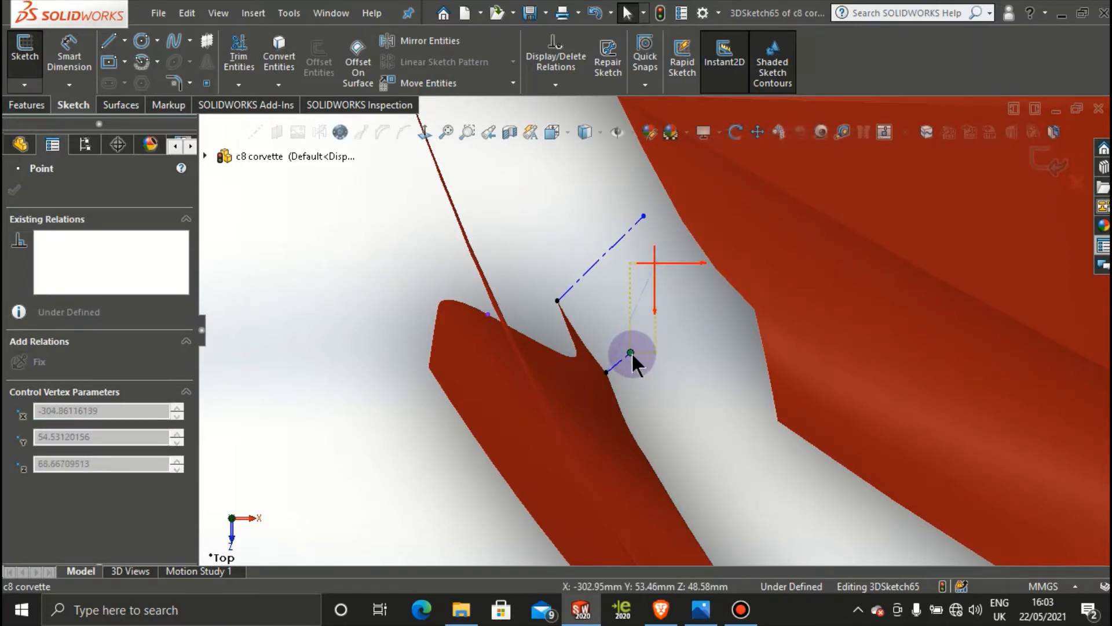
drag(643, 216, 579, 281)
mouse_move(586, 313)
middle_down()
mouse_move(603, 391)
mouse_move(592, 340)
mouse_move(590, 355)
mouse_move(606, 317)
middle_up()
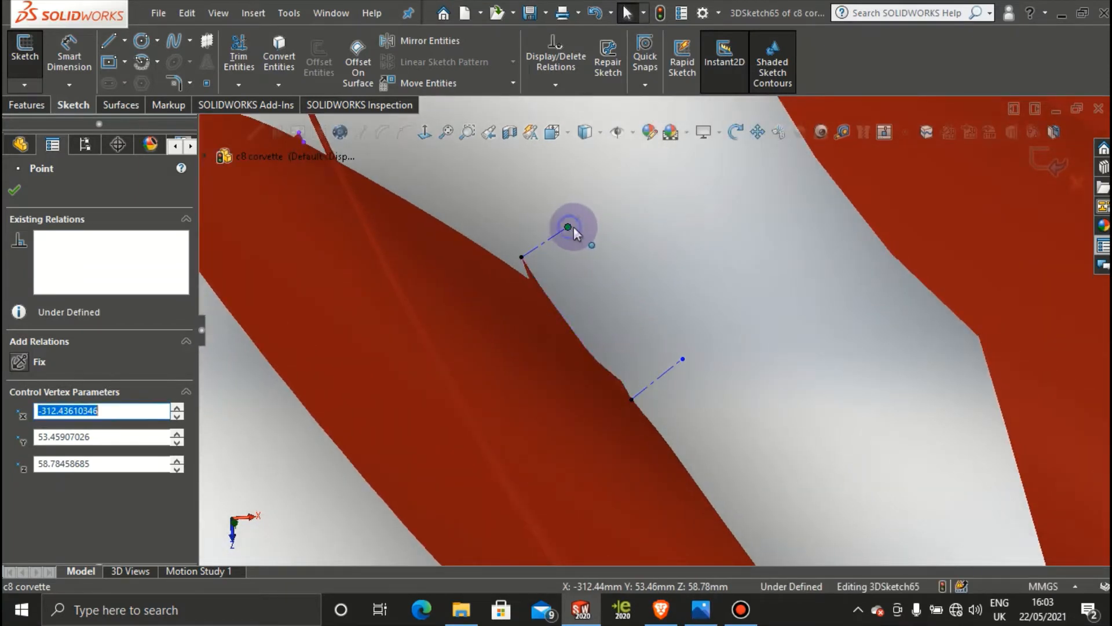
drag(580, 227, 576, 222)
Step: In the front view, lower the free ends of both centerlines to about Y 53.13 mm for the first and Y 54.02 mm for the second
middle_drag(621, 330, 647, 128)
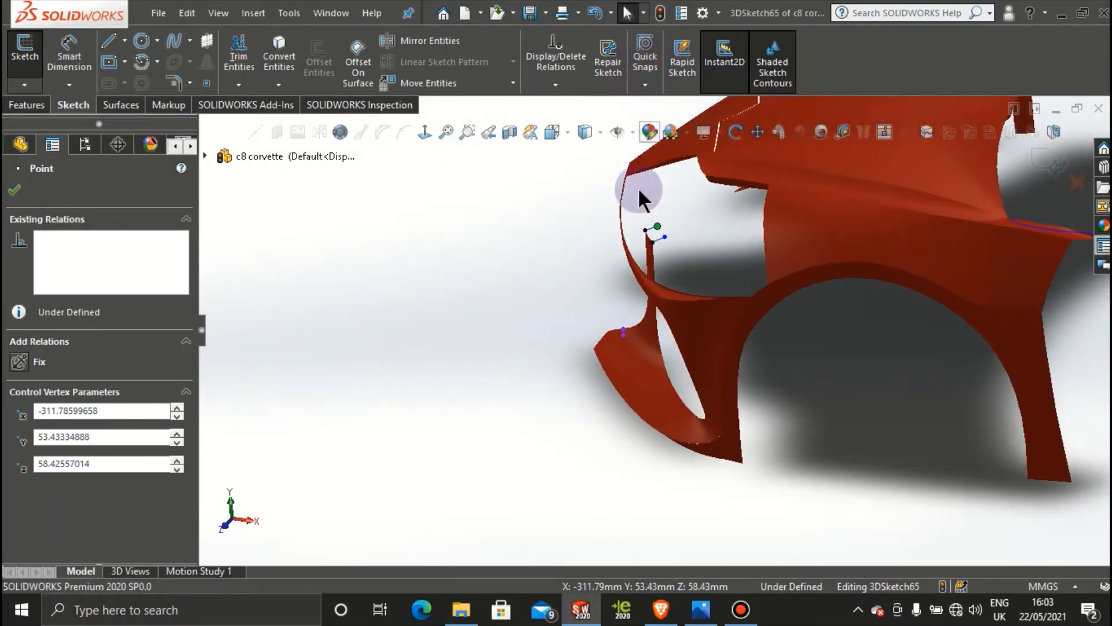
click(526, 252)
scroll(670, 251, down, 1)
scroll(670, 250, down, 2)
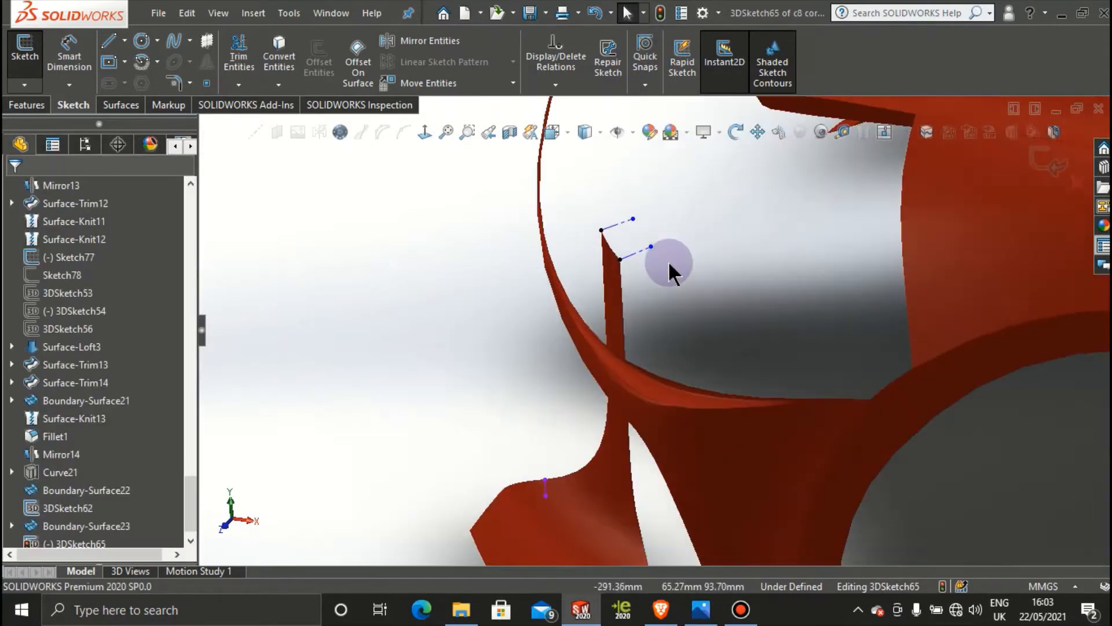
key(space)
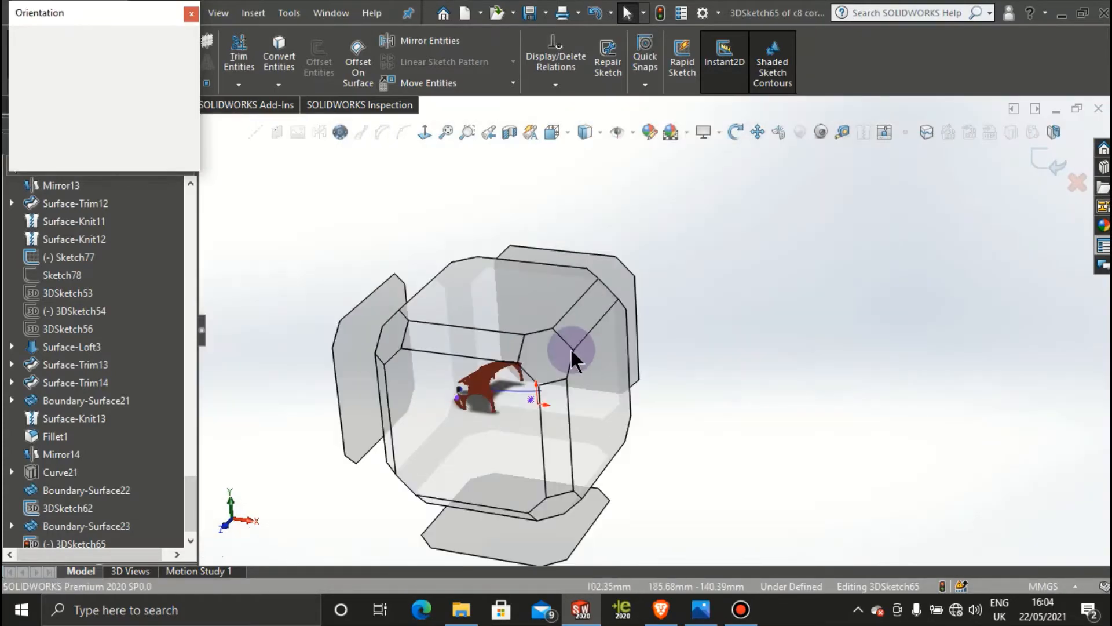
click(495, 392)
scroll(485, 276, down, 10)
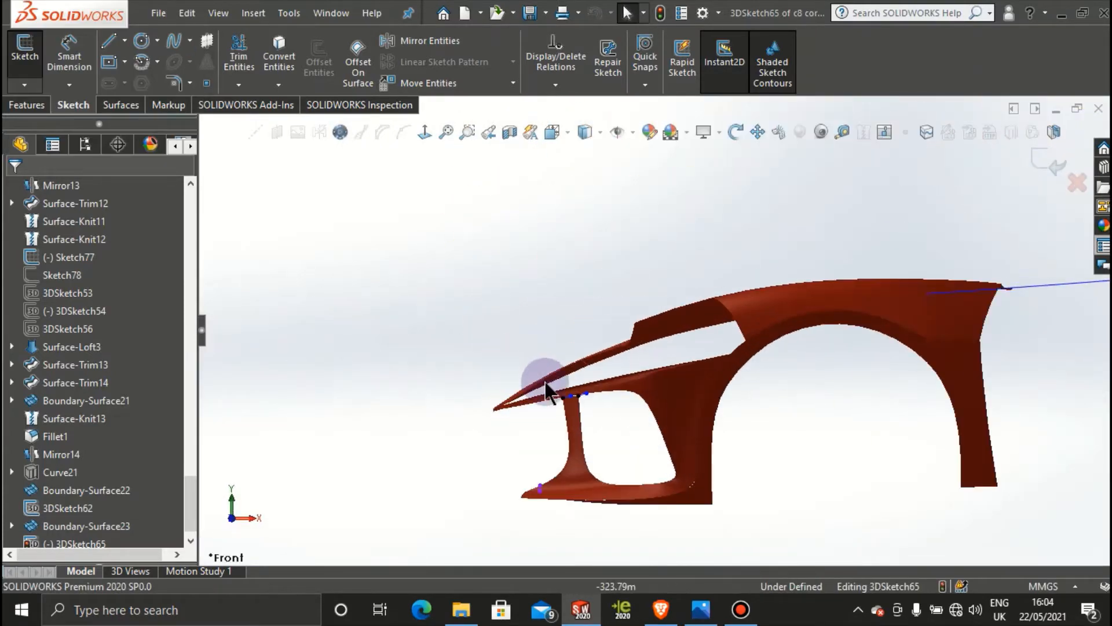
scroll(594, 292, down, 2)
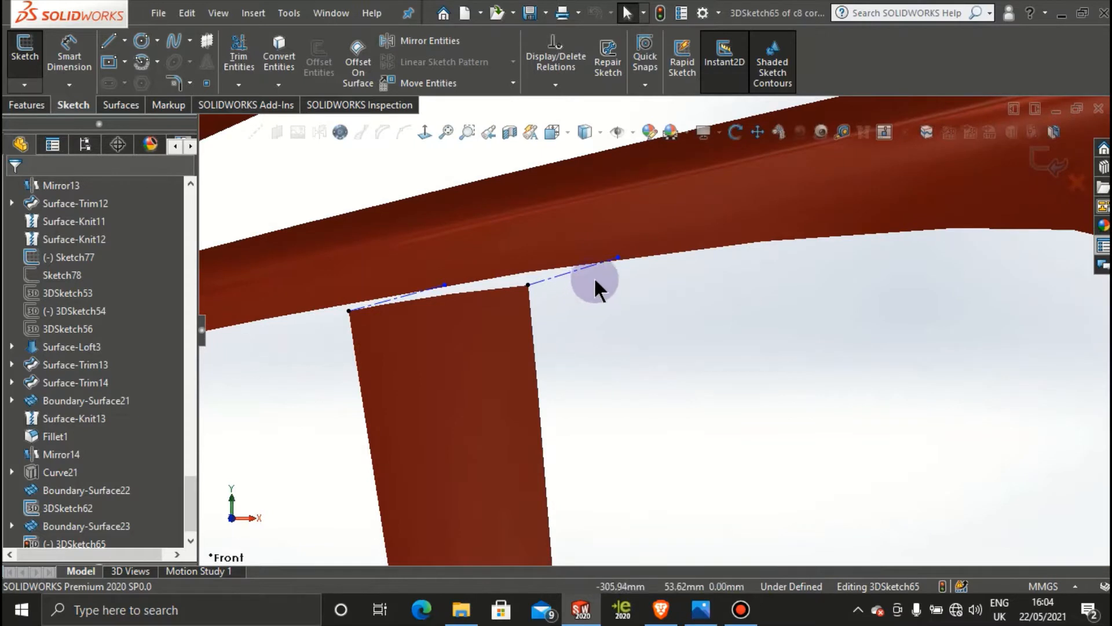
scroll(468, 333, down, 5)
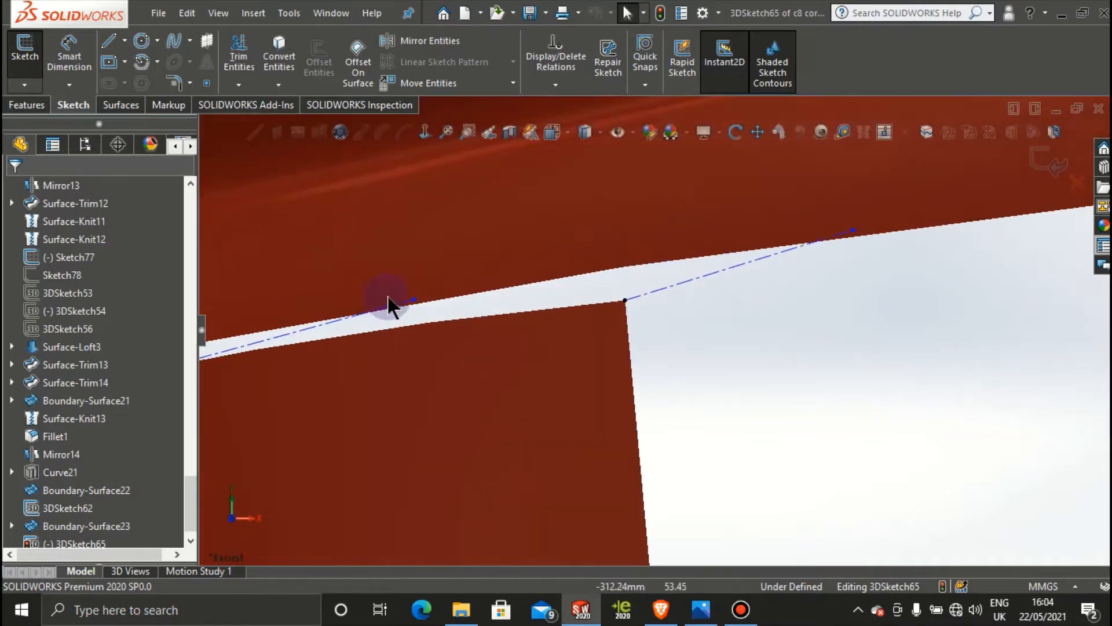
mouse_move(414, 299)
mouse_down()
mouse_move(423, 339)
mouse_move(420, 319)
mouse_up()
click(682, 227)
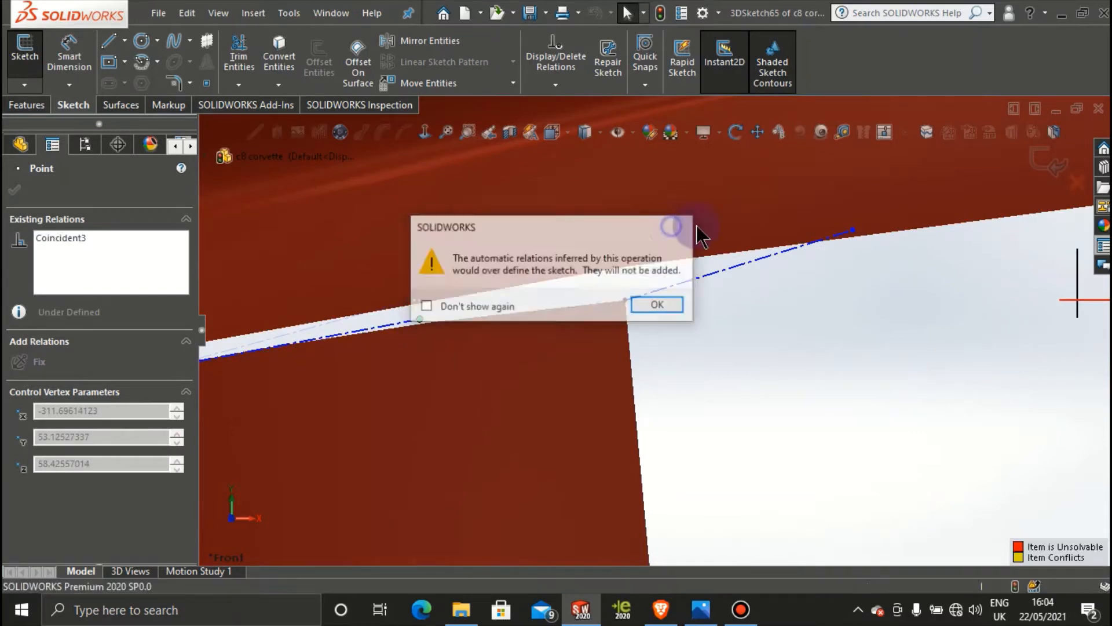
drag(853, 230, 869, 263)
Step: Examine the direction and alignment of the two centerlines at the strut's upper end from several angles
mouse_move(865, 309)
middle_down()
mouse_move(861, 321)
mouse_move(642, 352)
mouse_move(655, 352)
middle_up()
scroll(666, 344, down, 5)
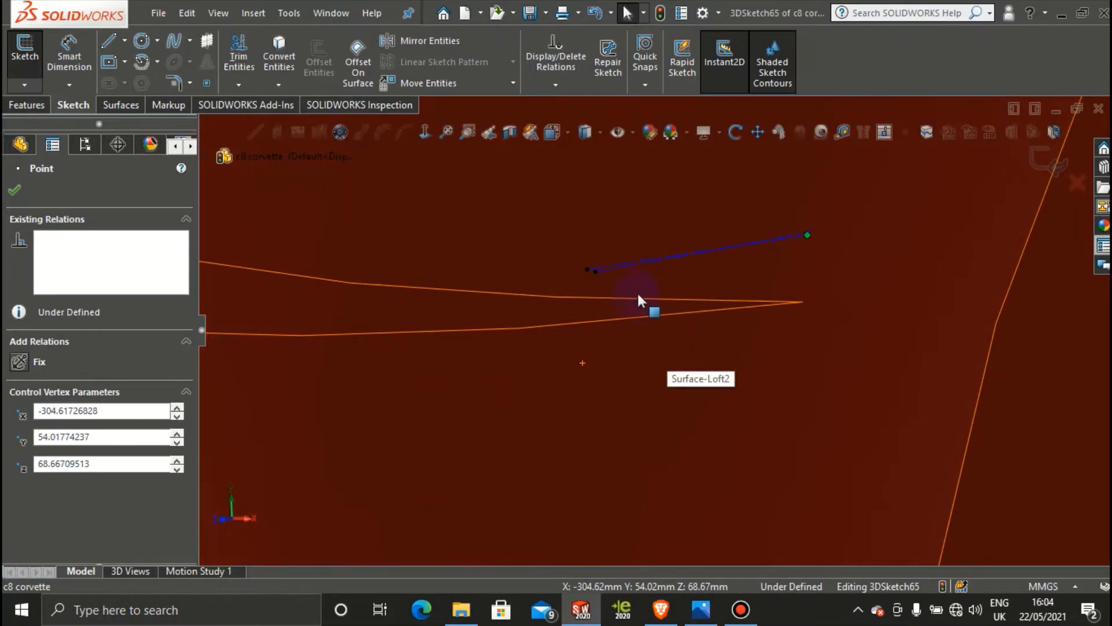
scroll(654, 288, down, 2)
scroll(663, 295, up, 6)
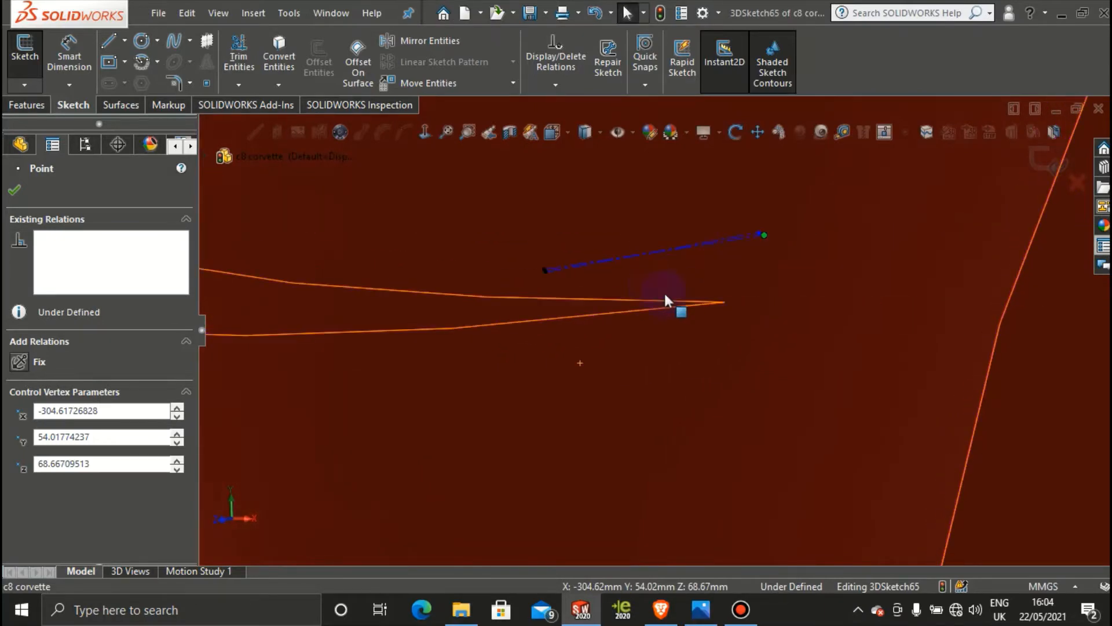
scroll(670, 307, up, 4)
mouse_move(668, 314)
middle_down()
mouse_move(590, 299)
mouse_move(634, 334)
middle_up()
scroll(495, 215, down, 4)
scroll(537, 246, down, 4)
scroll(608, 293, up, 3)
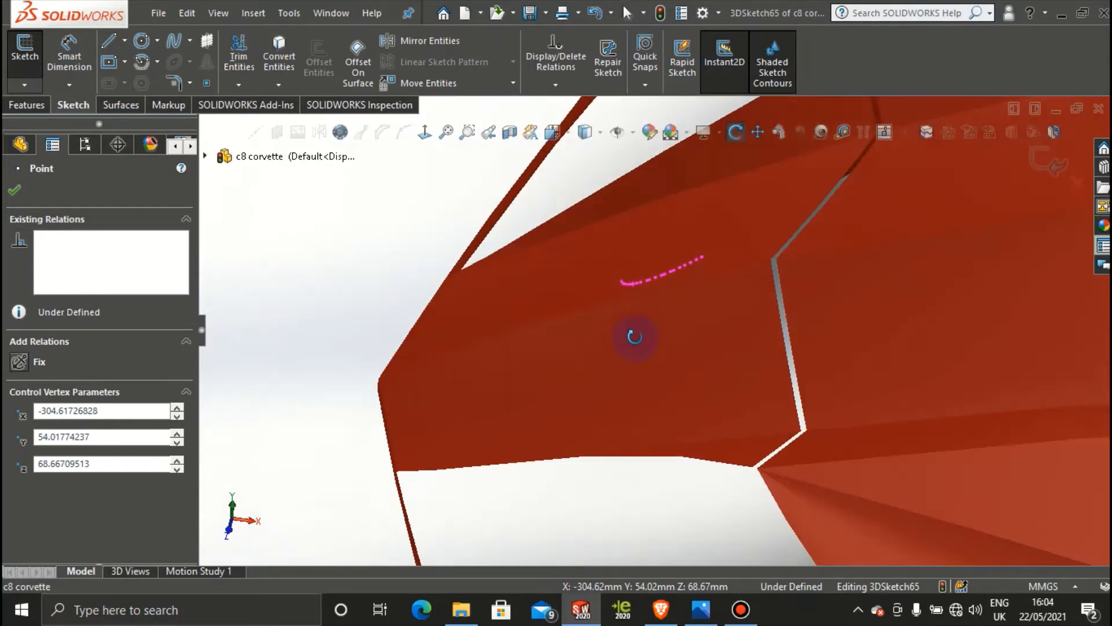
scroll(604, 405, up, 4)
scroll(604, 411, up, 4)
scroll(655, 461, down, 5)
scroll(663, 472, up, 1)
mouse_move(664, 467)
middle_down()
mouse_move(670, 594)
mouse_move(692, 472)
middle_up()
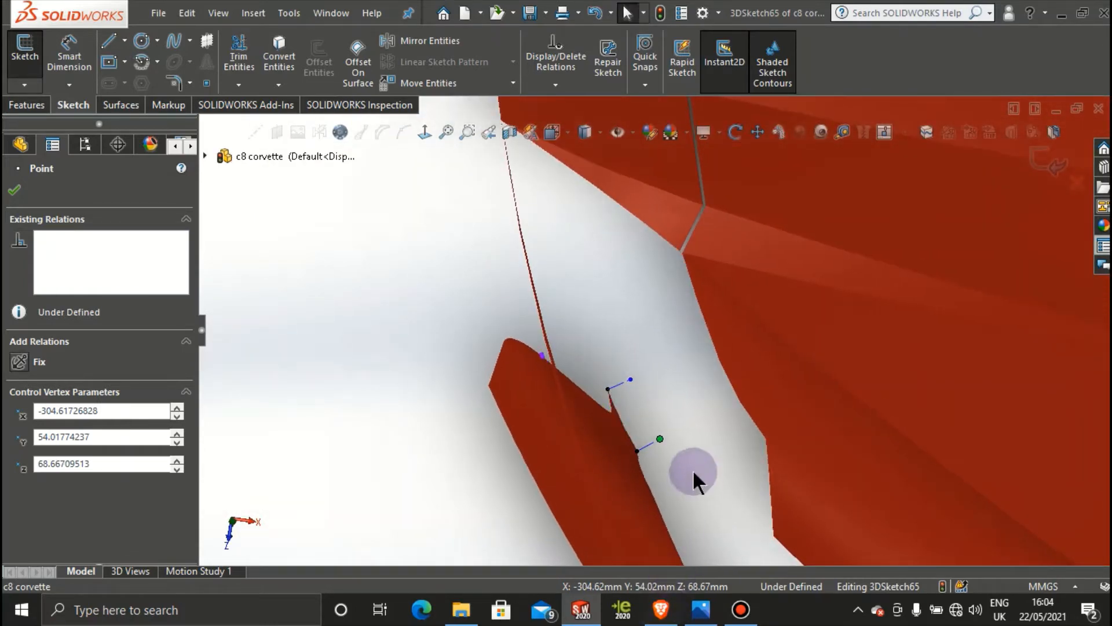
Step: In the top view, shorten both centerlines, moving the first one's free end to about X -313.26, Z 59.47 mm
key(space)
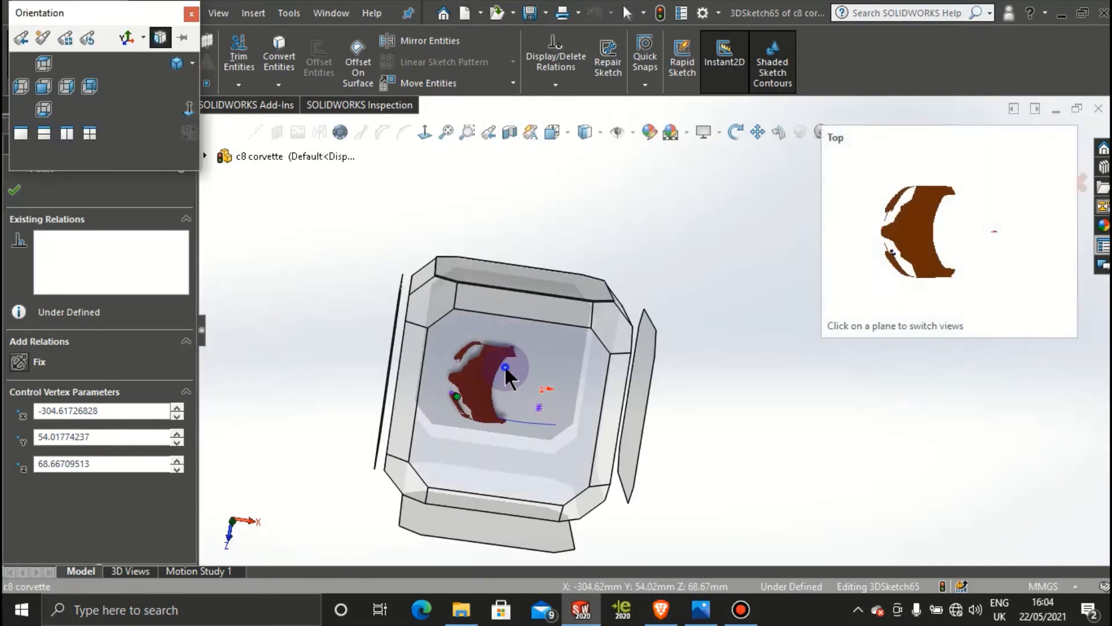
click(509, 374)
scroll(504, 384, down, 2)
scroll(604, 395, down, 3)
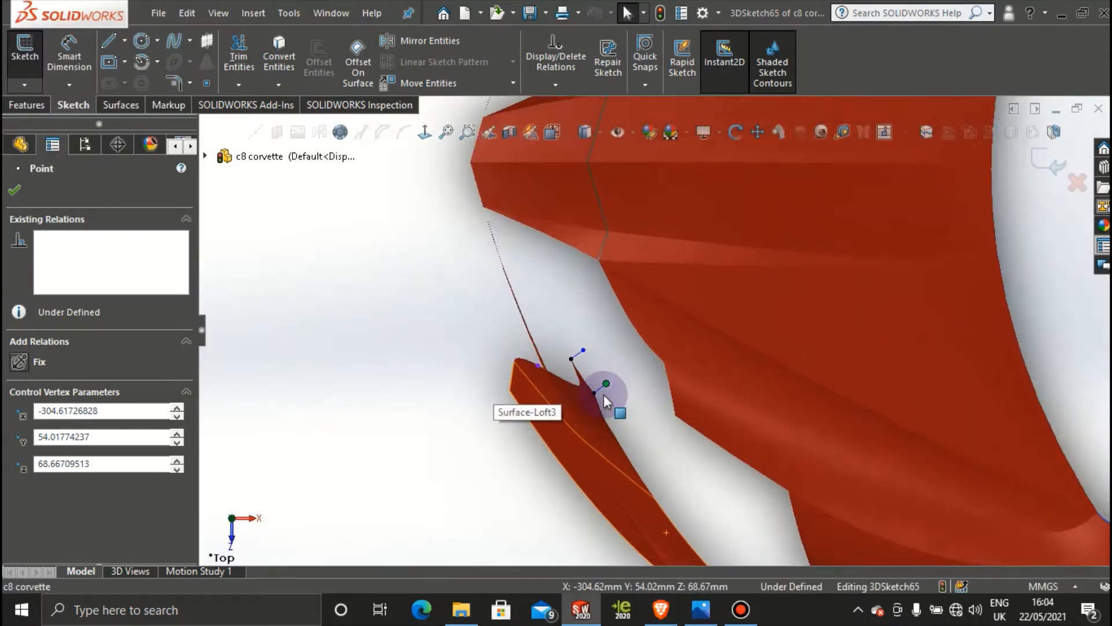
scroll(565, 246, down, 2)
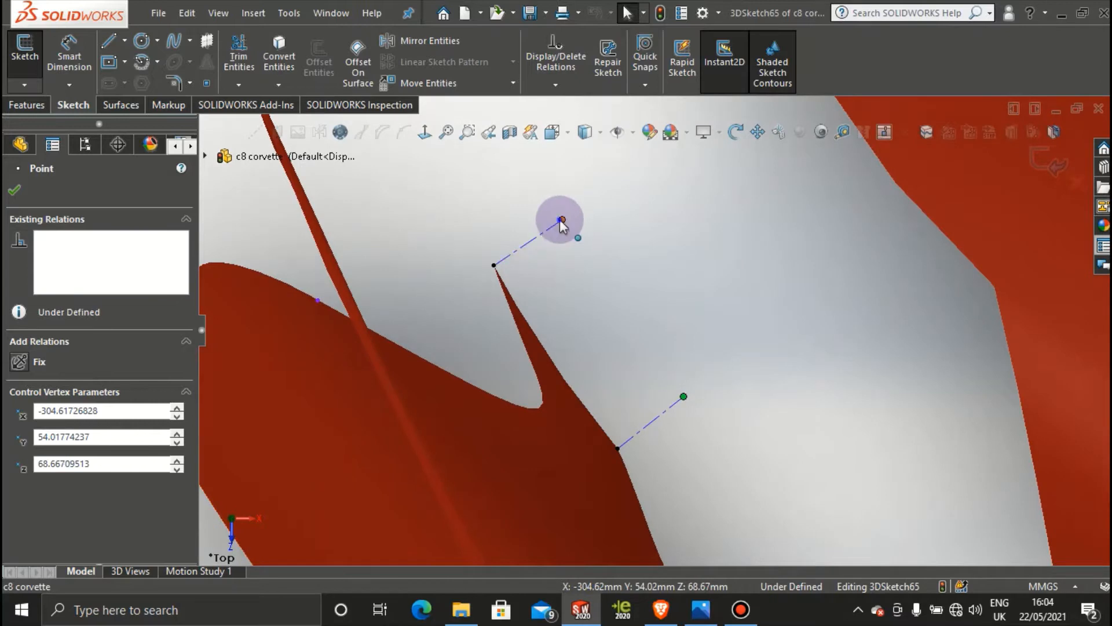
drag(561, 221, 534, 237)
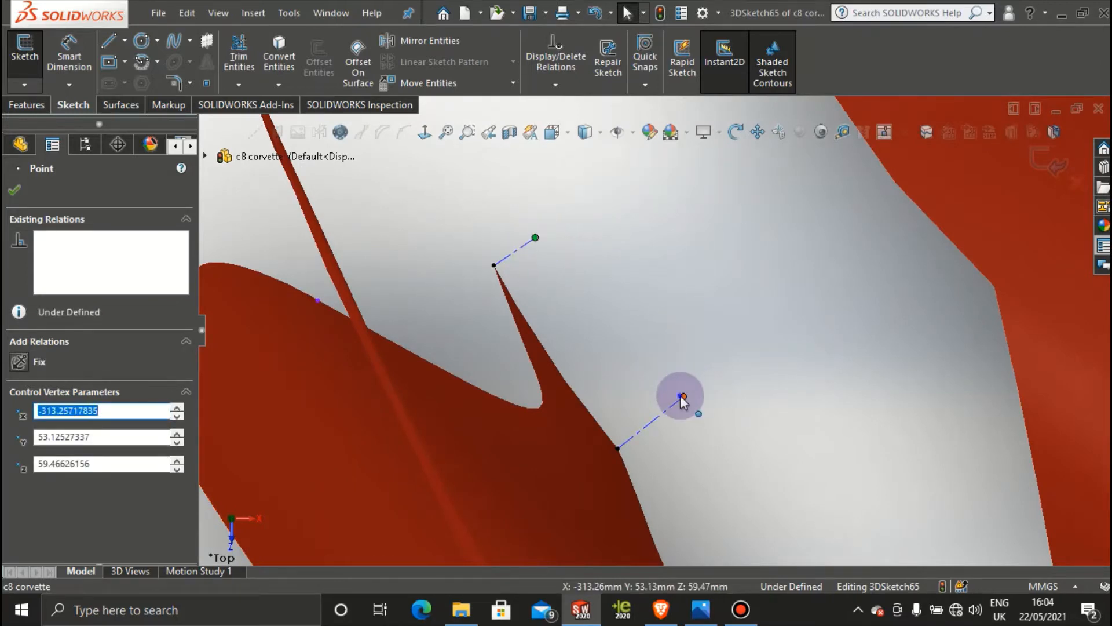
drag(681, 396, 653, 418)
click(604, 245)
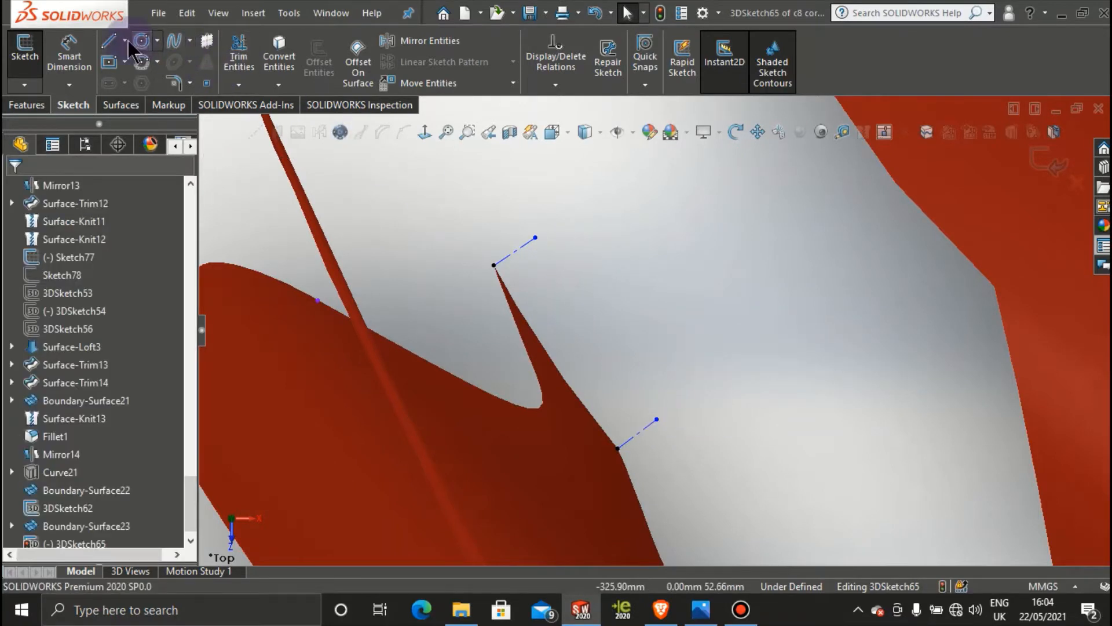
Step: Join the free ends of the two centerlines with a solid line and finish the 3D sketch
click(108, 42)
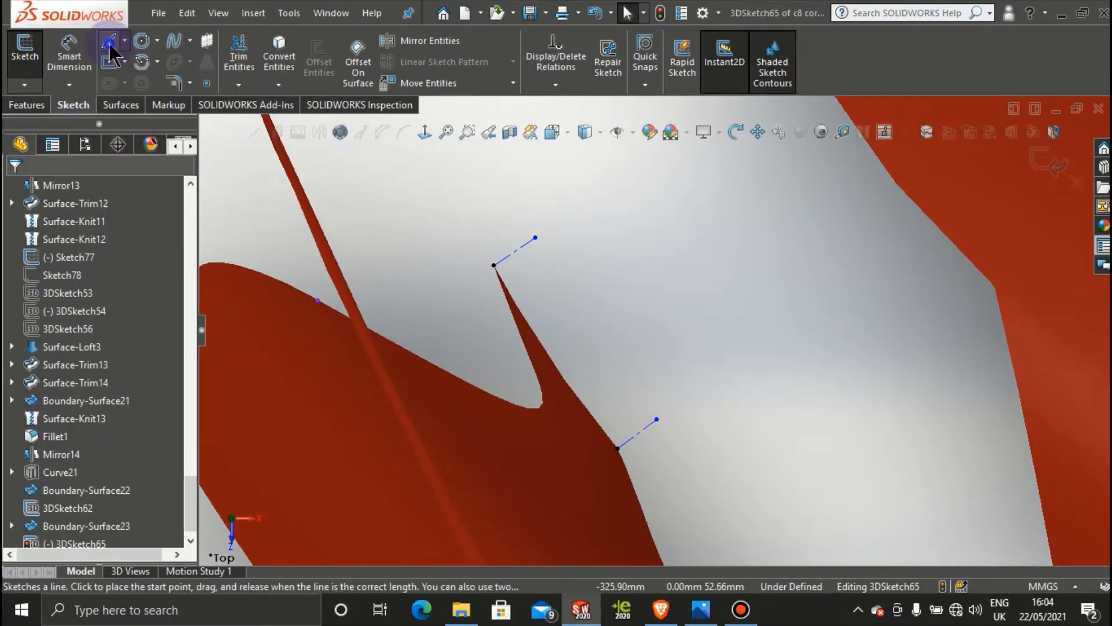
click(536, 237)
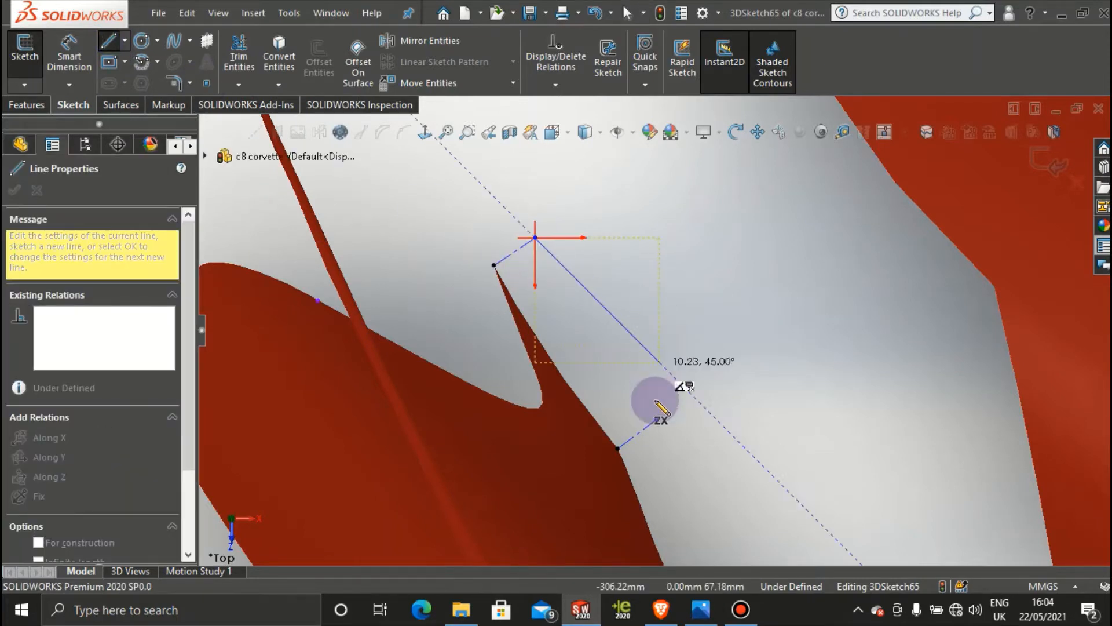
click(657, 418)
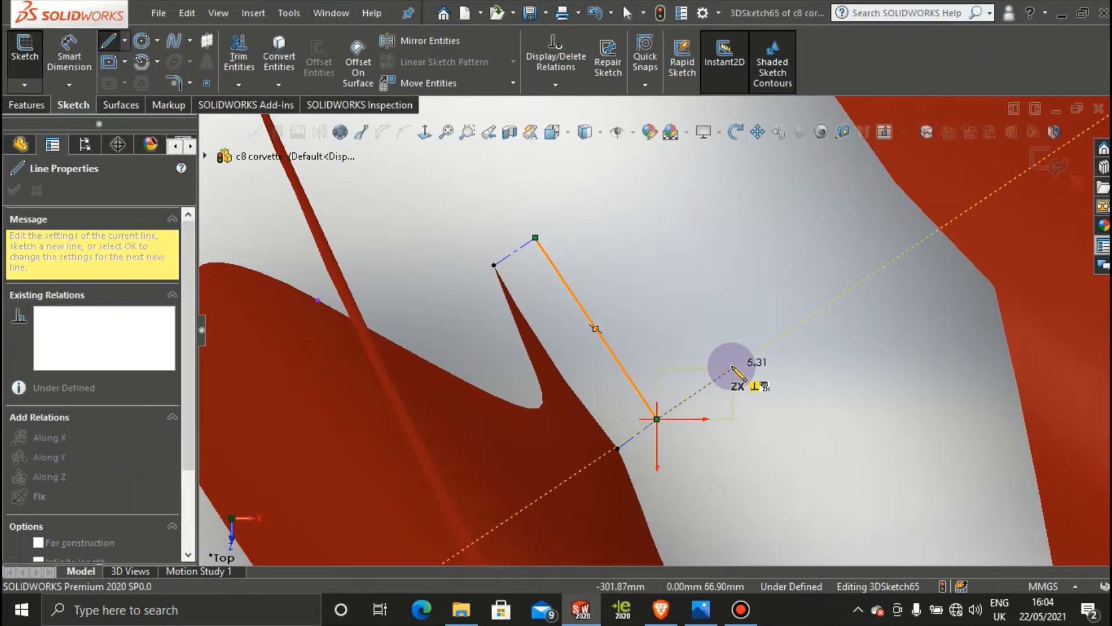
key(Escape)
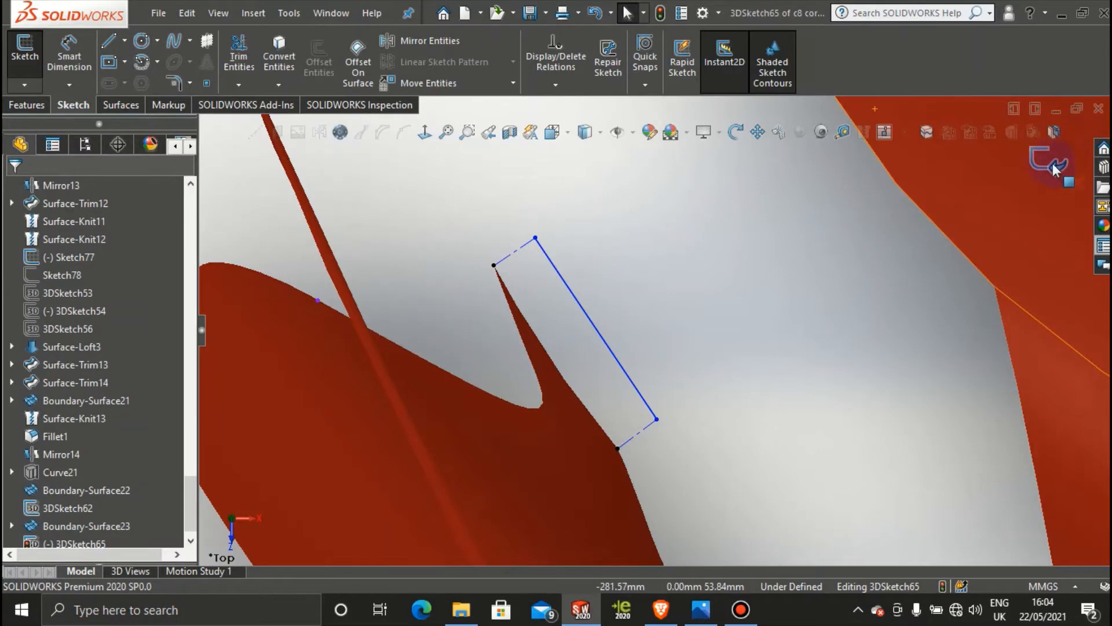
click(1051, 167)
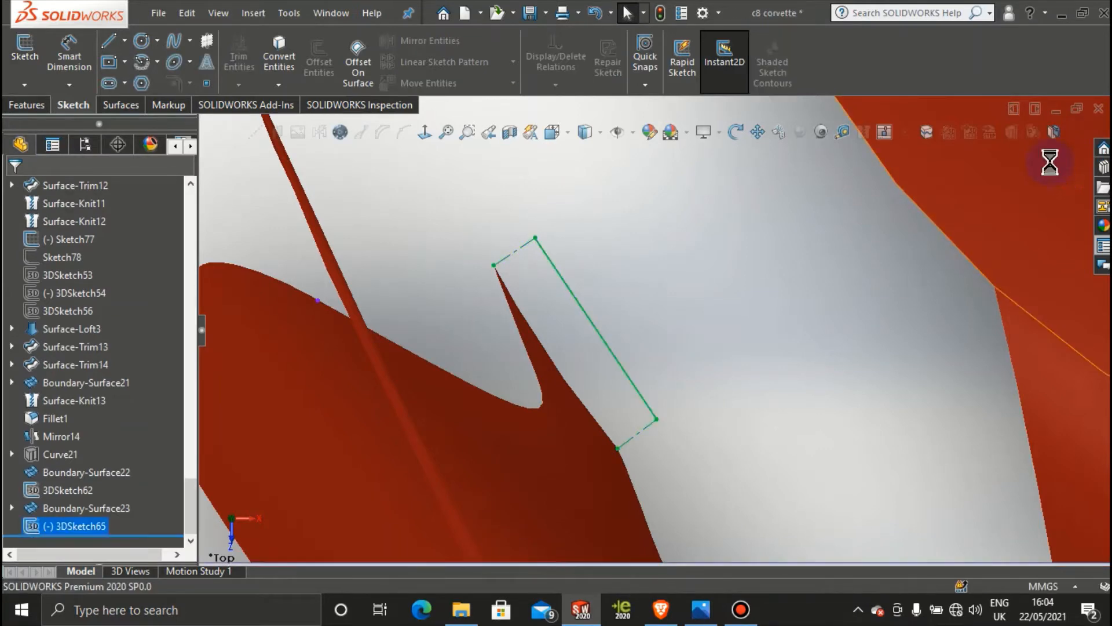
Step: Examine the side vent frame and its lower band from the outer corner to the strut's foot
mouse_move(780, 210)
middle_down()
mouse_move(820, 368)
mouse_move(716, 392)
mouse_move(720, 266)
mouse_move(829, 179)
mouse_move(898, 184)
mouse_move(687, 236)
mouse_move(707, 253)
mouse_move(776, 500)
middle_up()
scroll(706, 486, up, 3)
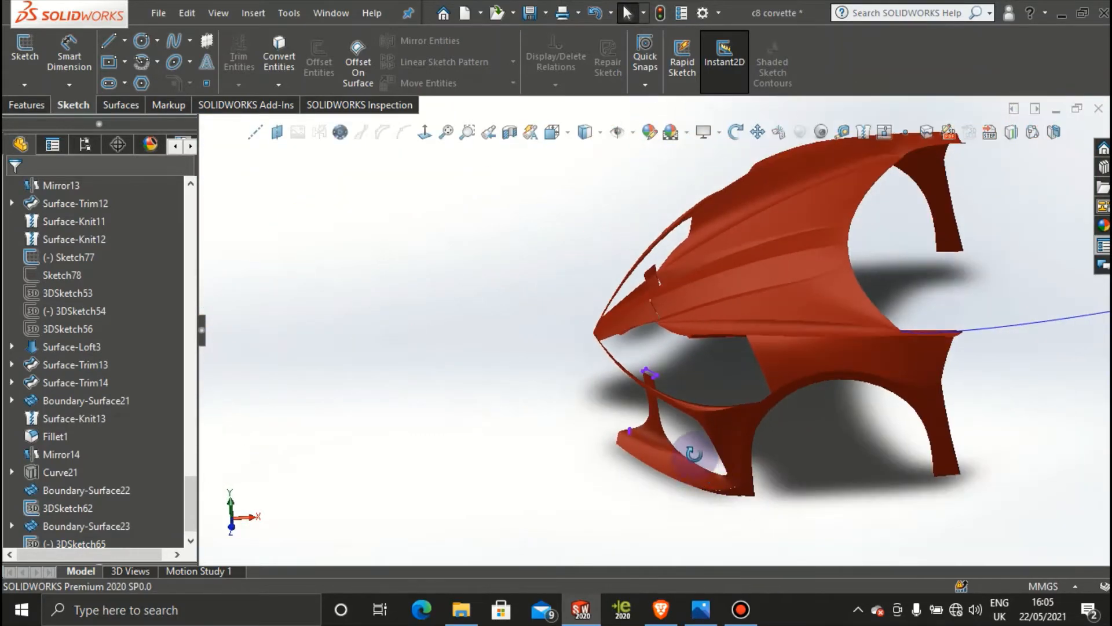
middle_drag(693, 453, 541, 417)
scroll(642, 449, down, 6)
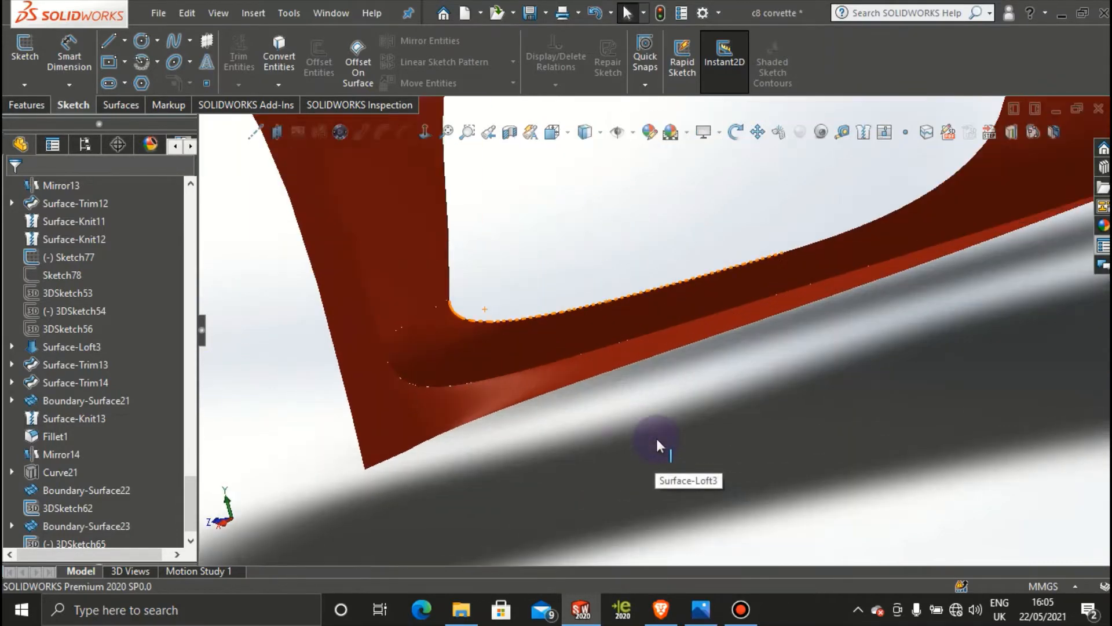
middle_drag(579, 380, 480, 397)
middle_drag(593, 368, 633, 286)
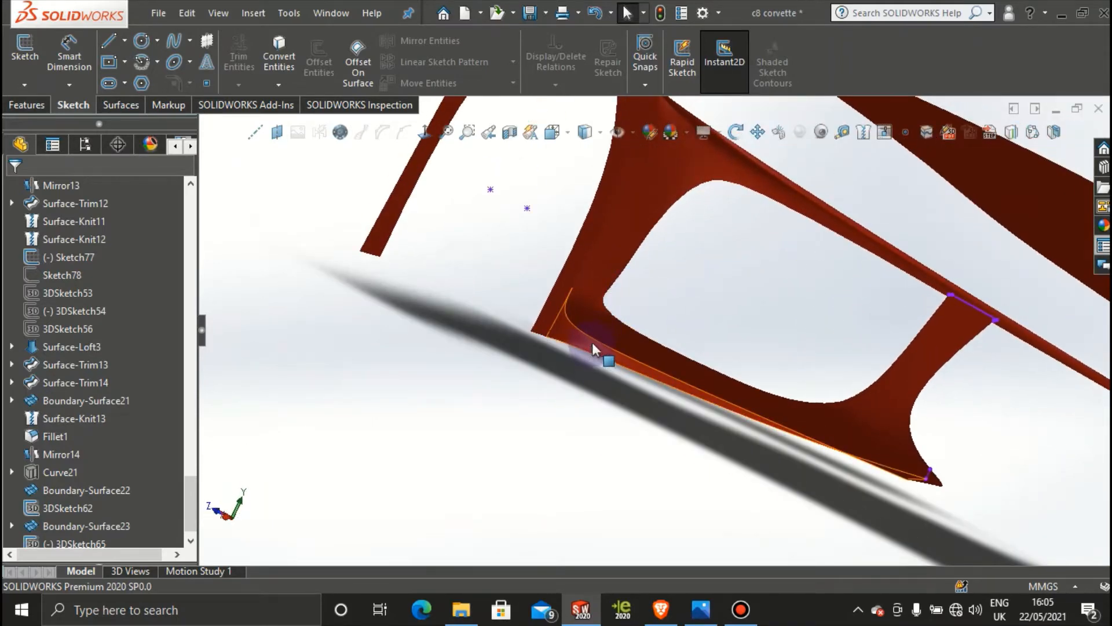
middle_drag(638, 331, 733, 370)
scroll(835, 365, down, 5)
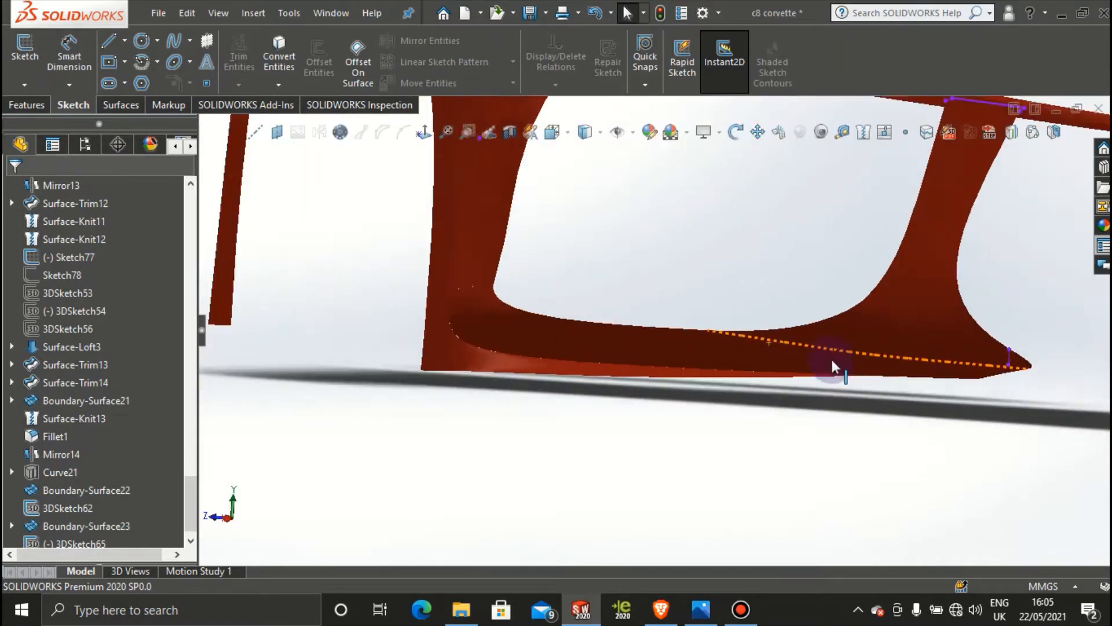
Step: Inspect how the lower band's bottom edge meets the surface beneath it near the strut's foot, close up and from several angles
middle_drag(859, 427, 909, 432)
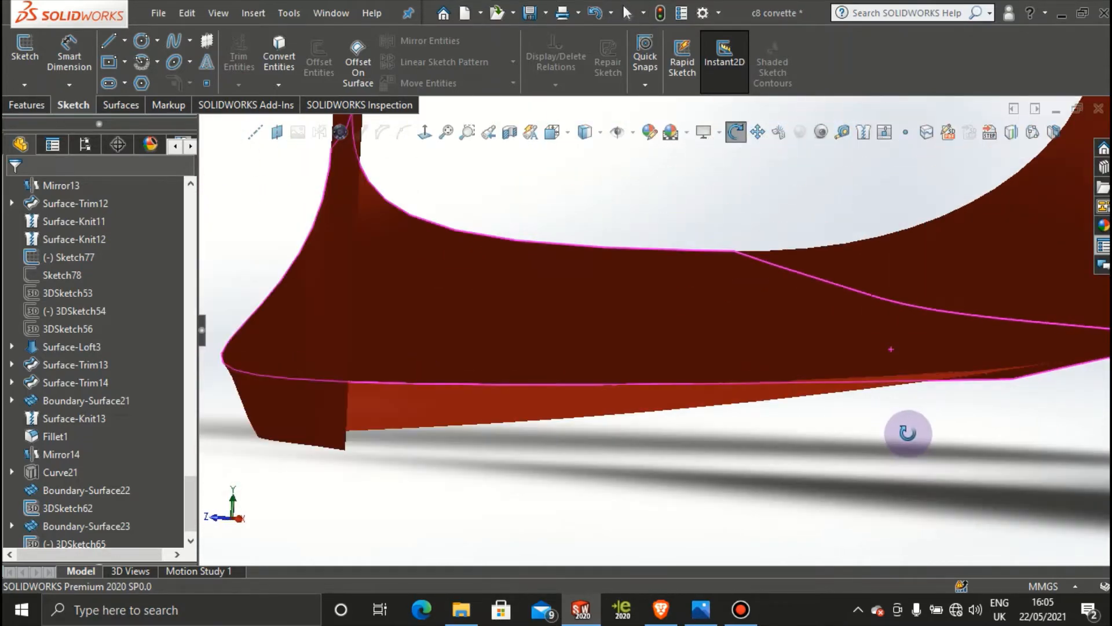
scroll(973, 381, up, 5)
scroll(909, 343, down, 4)
middle_click(801, 349)
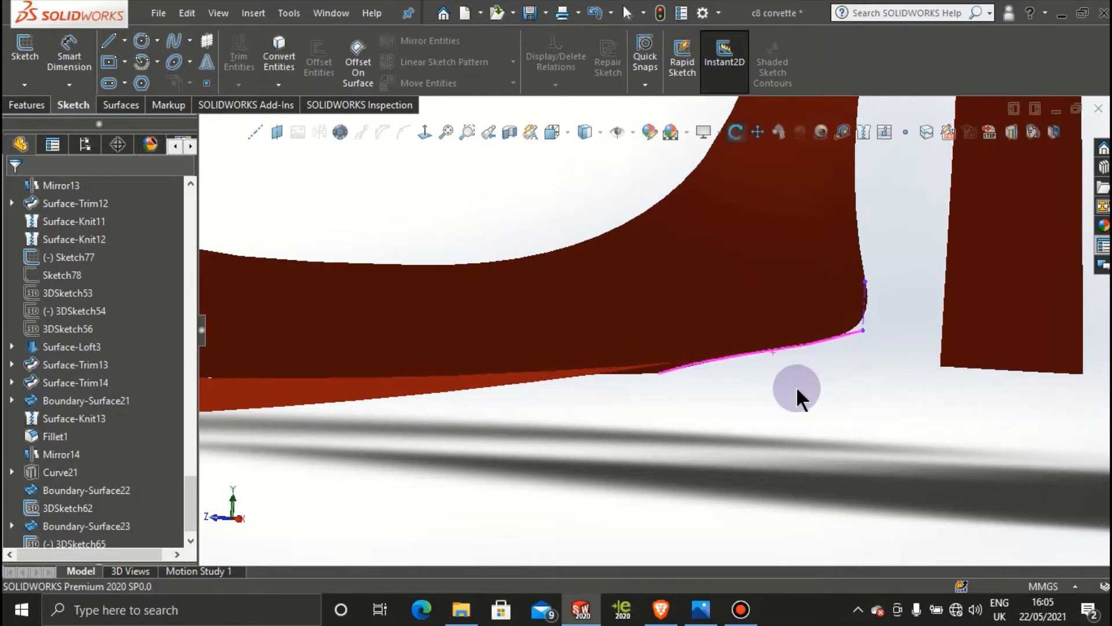
middle_drag(796, 386, 812, 392)
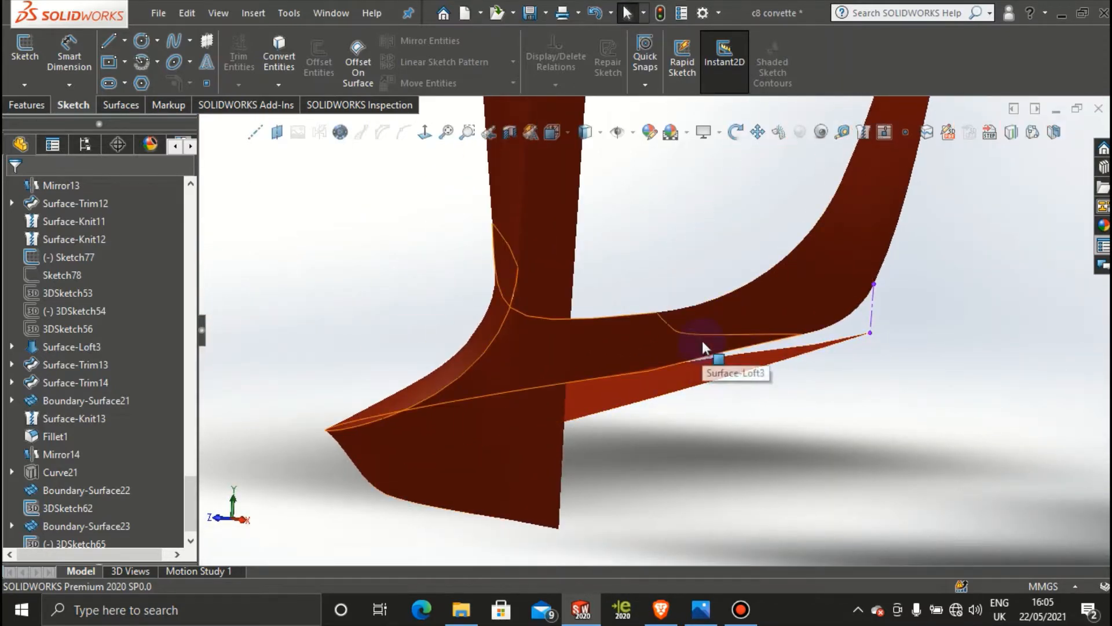
scroll(699, 349, down, 3)
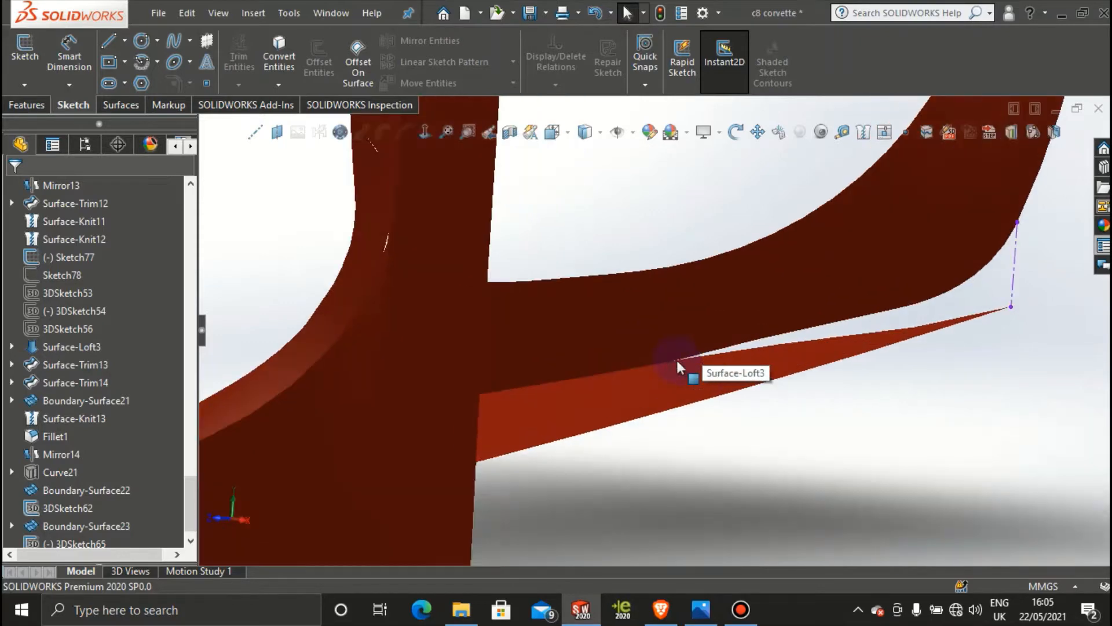
scroll(787, 398, up, 3)
middle_drag(807, 405, 742, 355)
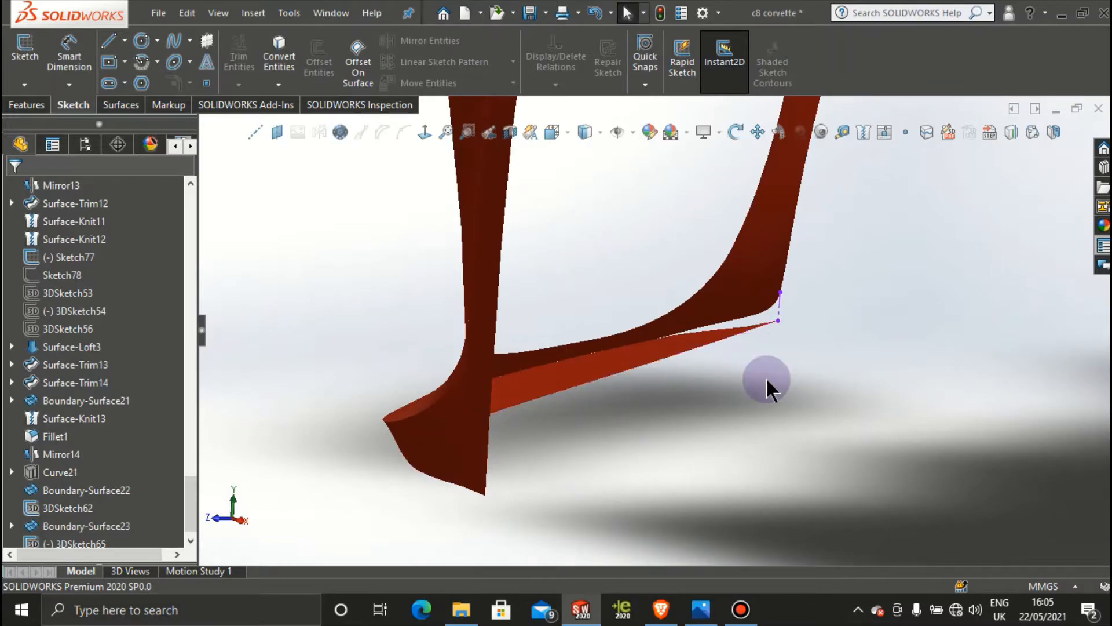
scroll(761, 393, up, 2)
scroll(715, 346, up, 3)
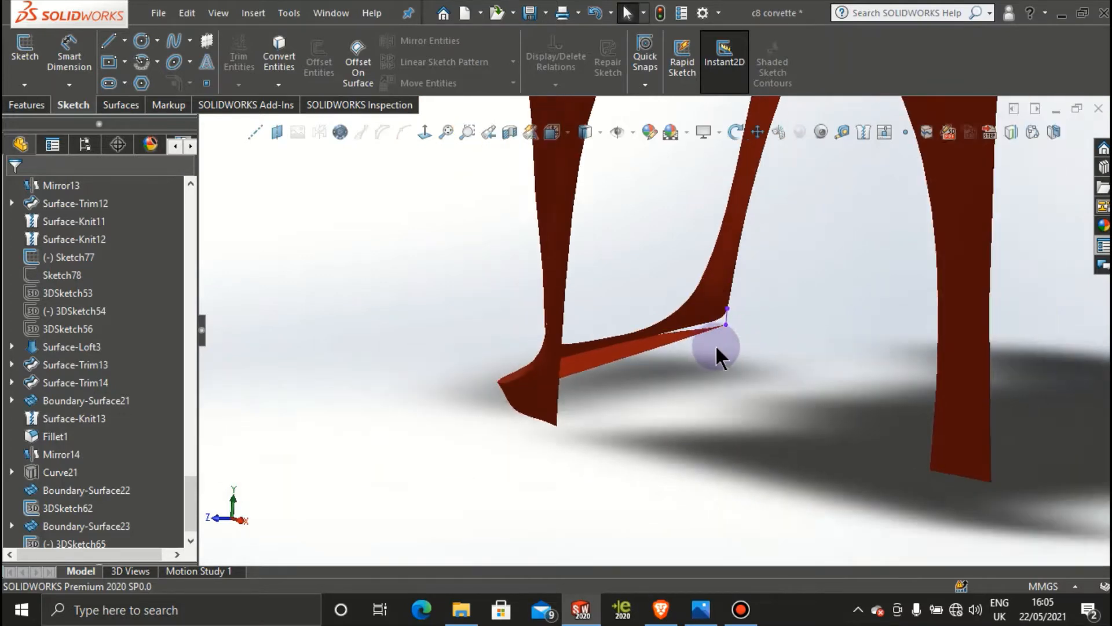
scroll(722, 346, down, 6)
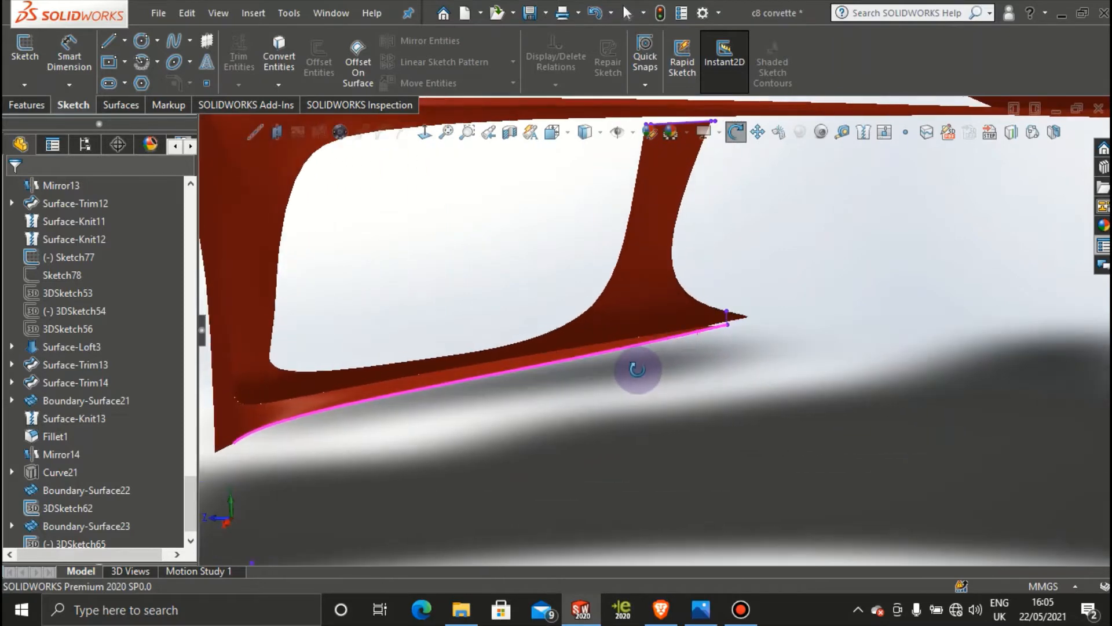
Step: Review the vent frame and vertical strut in relation to the whole front bumper
scroll(521, 348, up, 3)
middle_drag(504, 336, 499, 283)
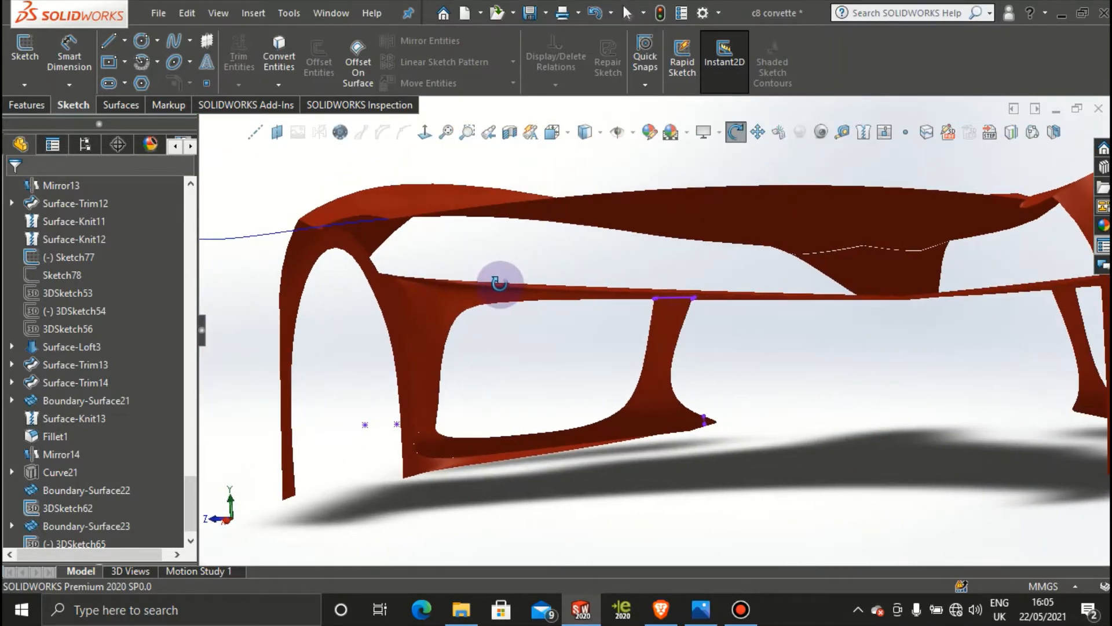
middle_drag(541, 385, 491, 397)
scroll(548, 362, down, 3)
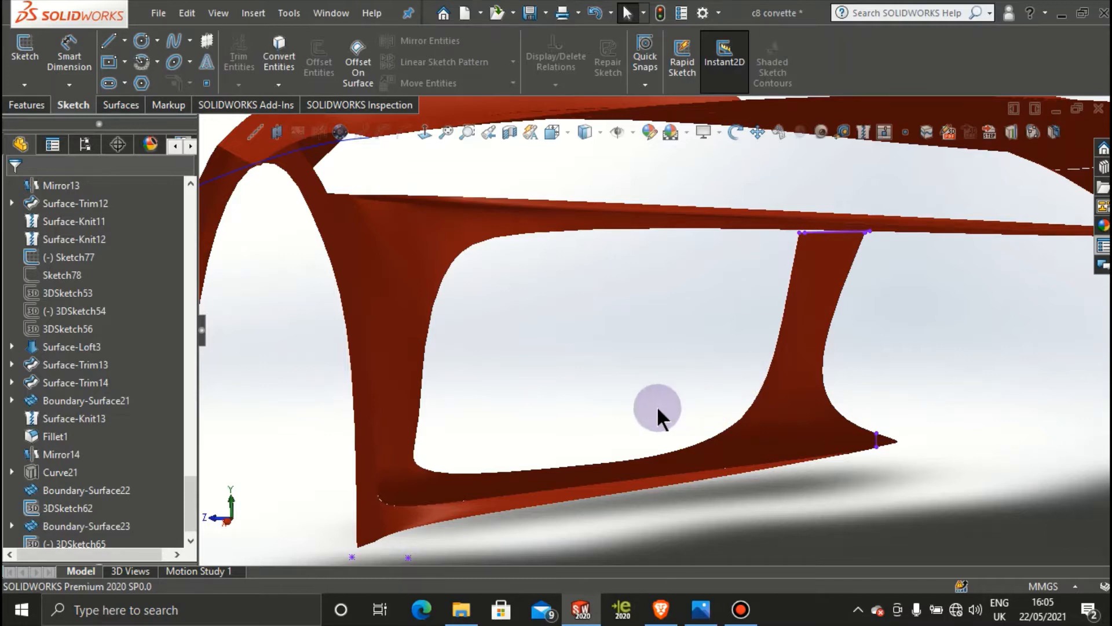
scroll(656, 405, up, 5)
middle_drag(601, 365, 796, 458)
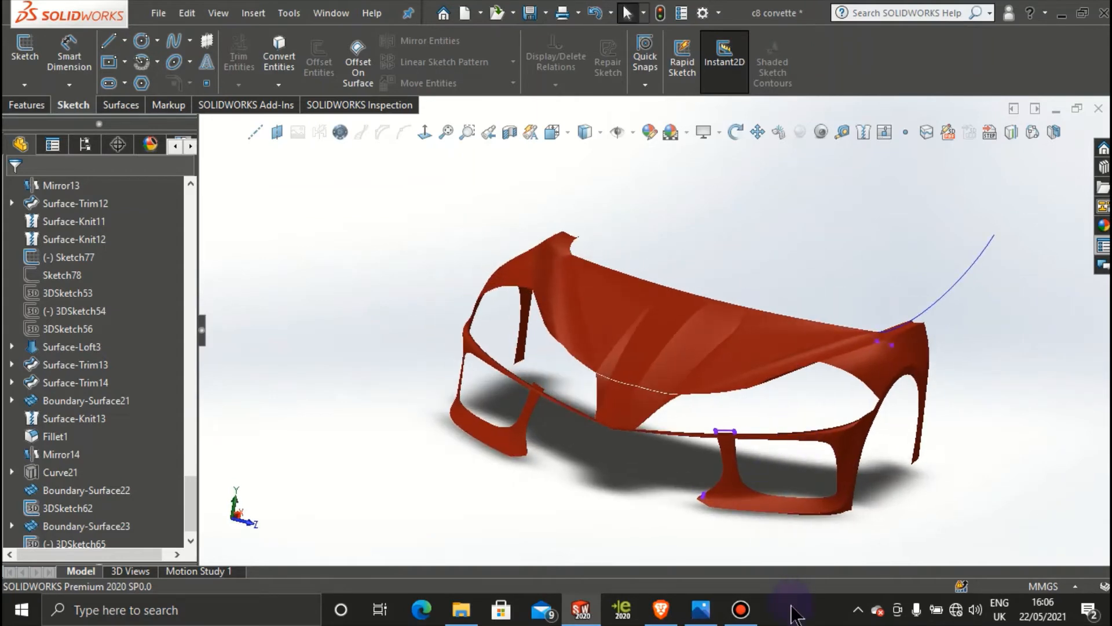
Step: Switch to the Corvette reference photo in Photos, study the front bumper's side vent and lower lip enlarged, and return to SOLIDWORKS
mouse_move(701, 610)
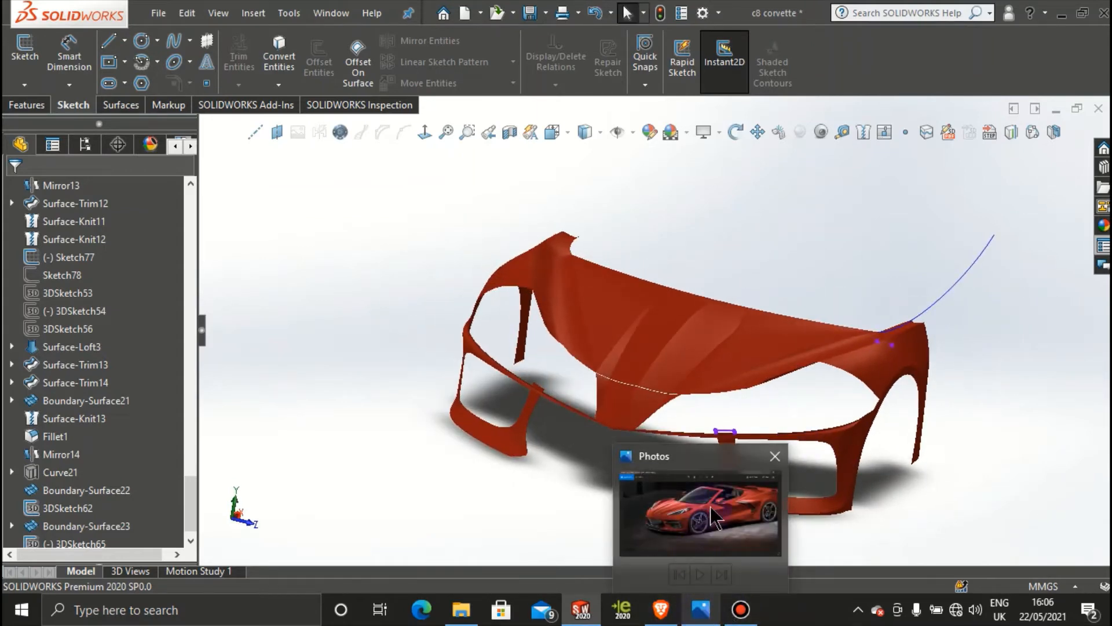
click(713, 514)
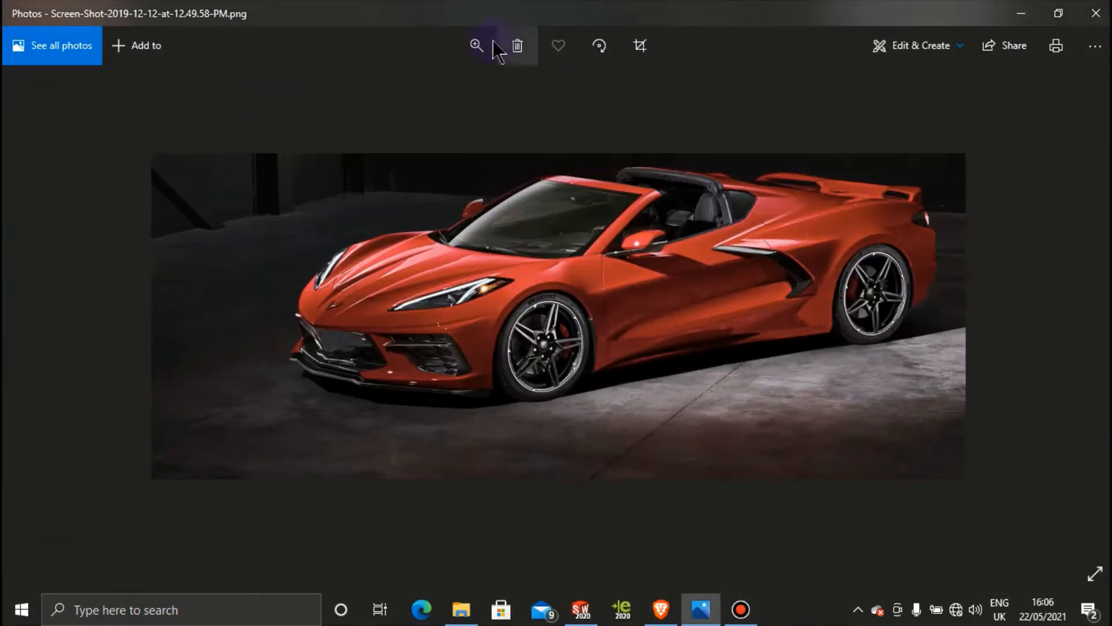
click(477, 45)
drag(429, 92, 458, 92)
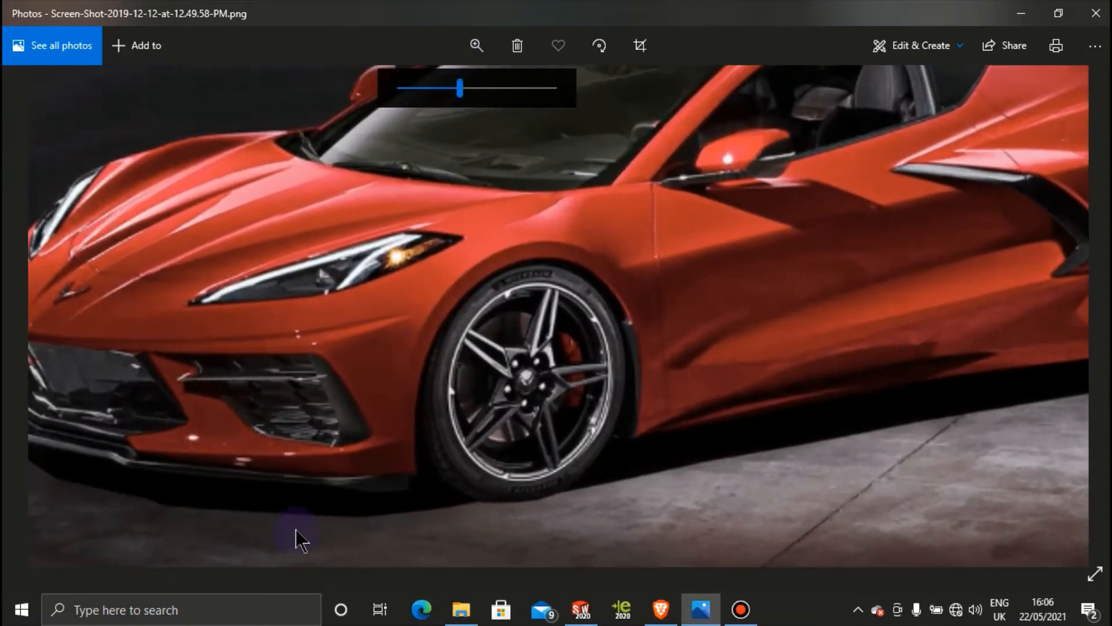
drag(296, 529, 387, 427)
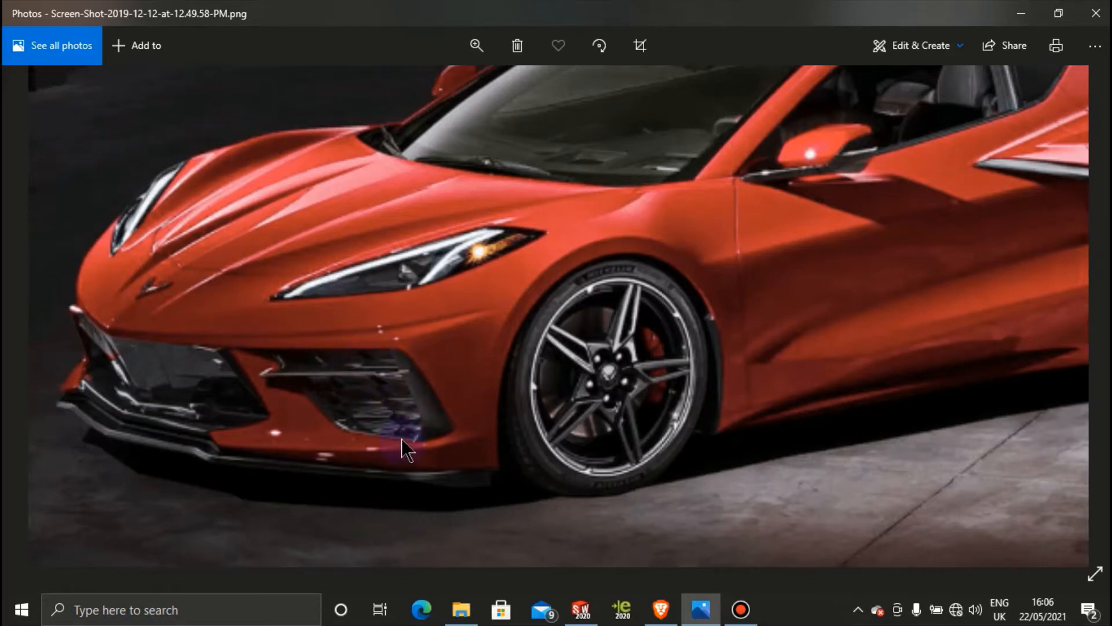
ctrl+scroll(403, 446, up, 2)
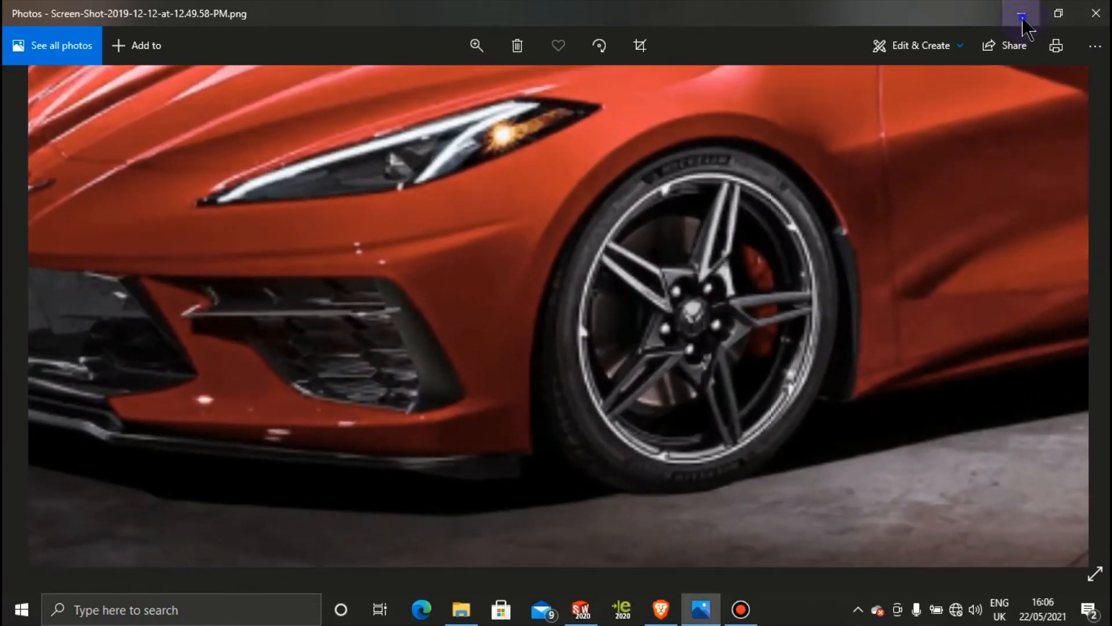
click(1021, 13)
Step: Examine the inner side of the vent frame and the closed sketch outline at the strut's upper end
middle_drag(662, 468, 710, 427)
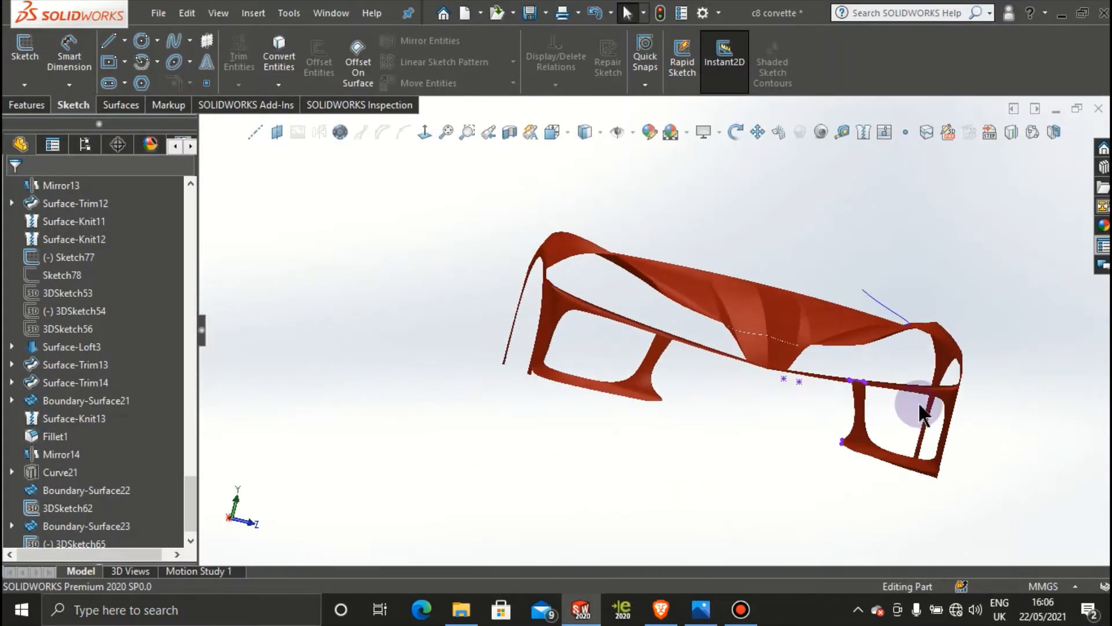
scroll(918, 402, up, 4)
middle_drag(690, 364, 696, 387)
scroll(715, 372, down, 6)
scroll(650, 405, up, 2)
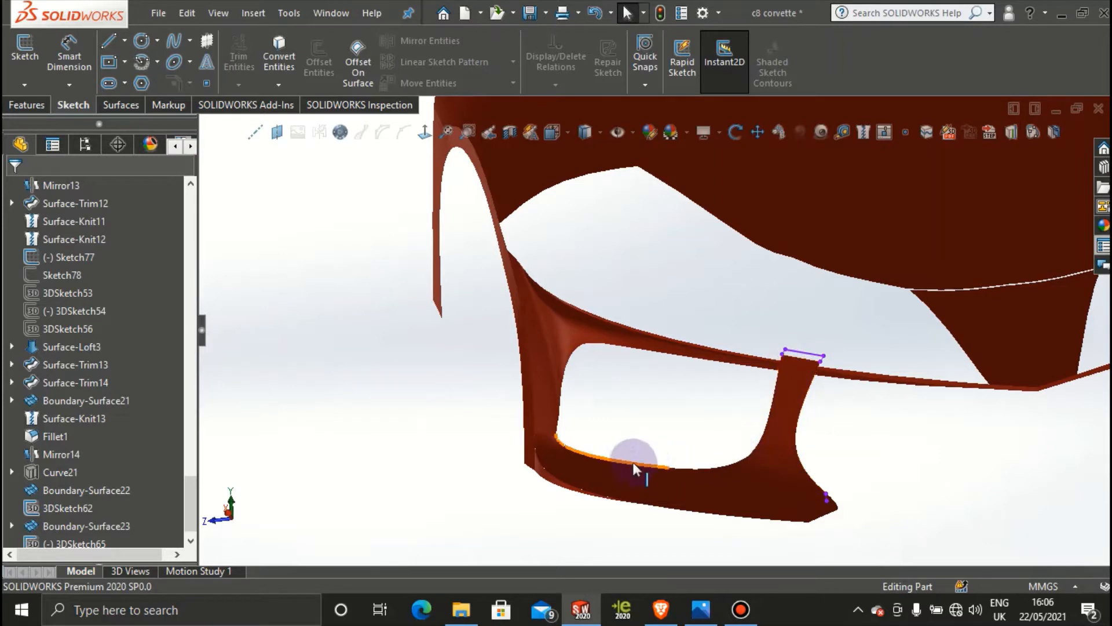
middle_drag(660, 353, 603, 390)
click(578, 439)
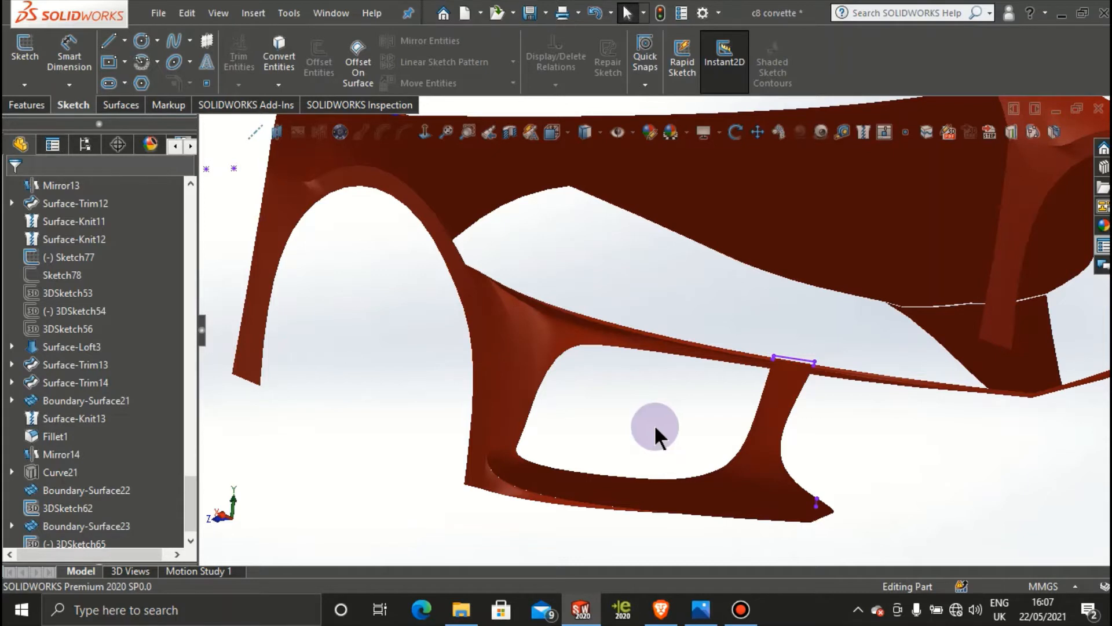
middle_drag(654, 429, 817, 430)
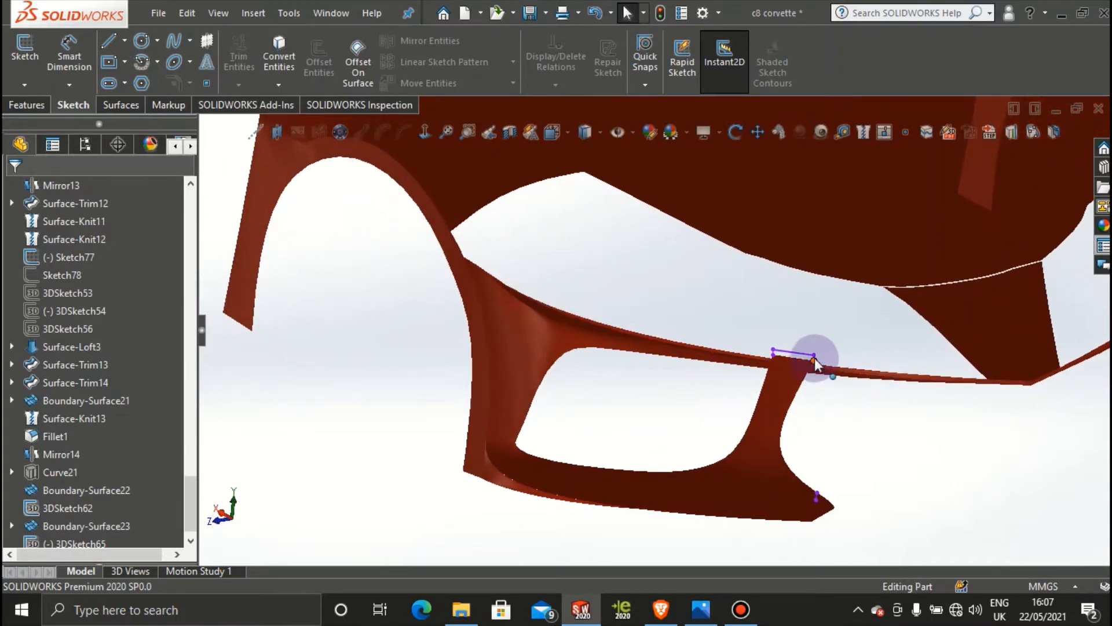
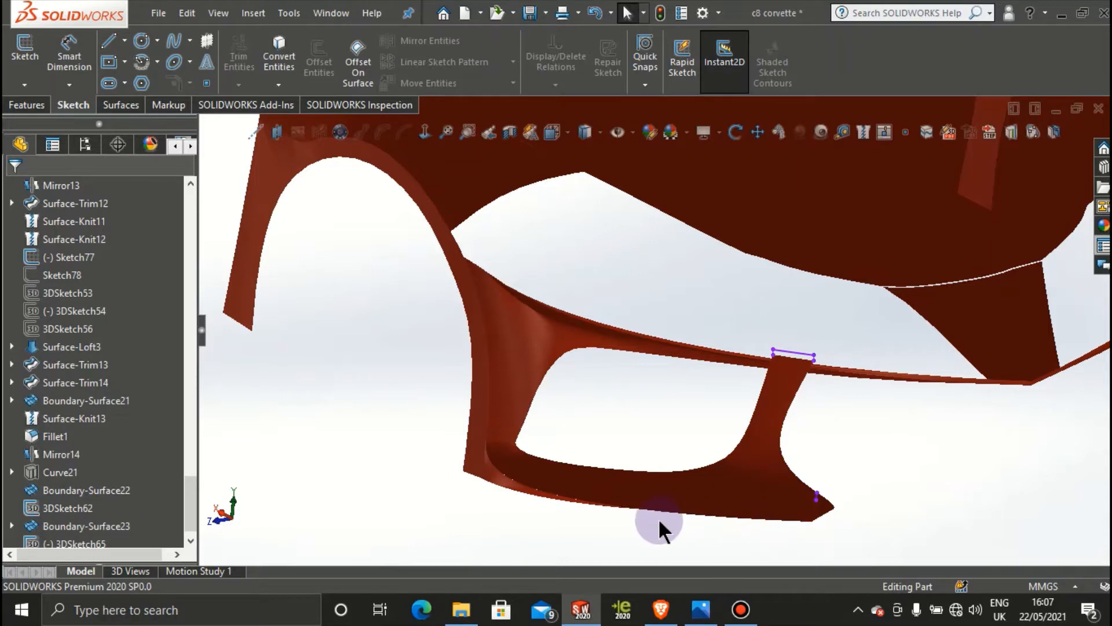
Step: Inspect the pointed foot of the strut and the short sketch line there from below, above and the front
scroll(824, 515, down, 5)
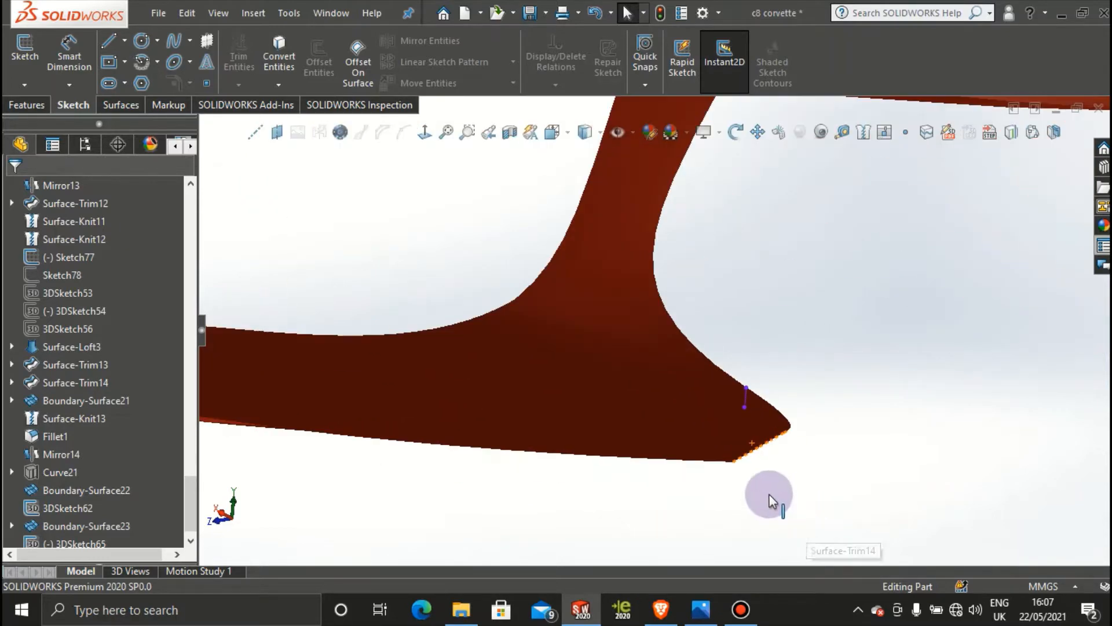
middle_drag(728, 471, 695, 404)
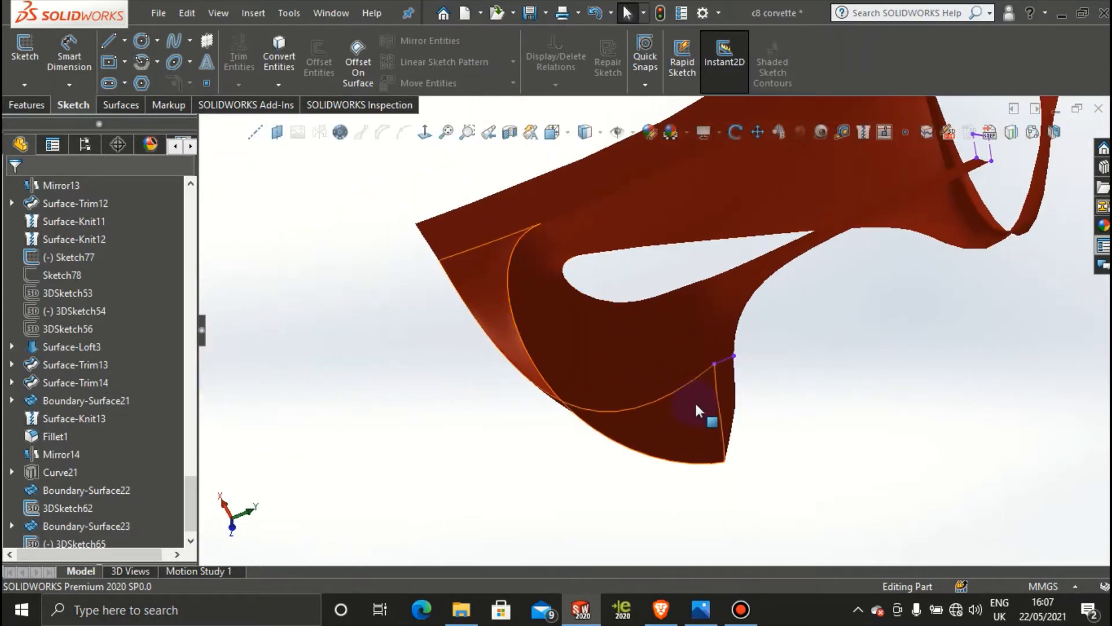
middle_drag(718, 367, 556, 330)
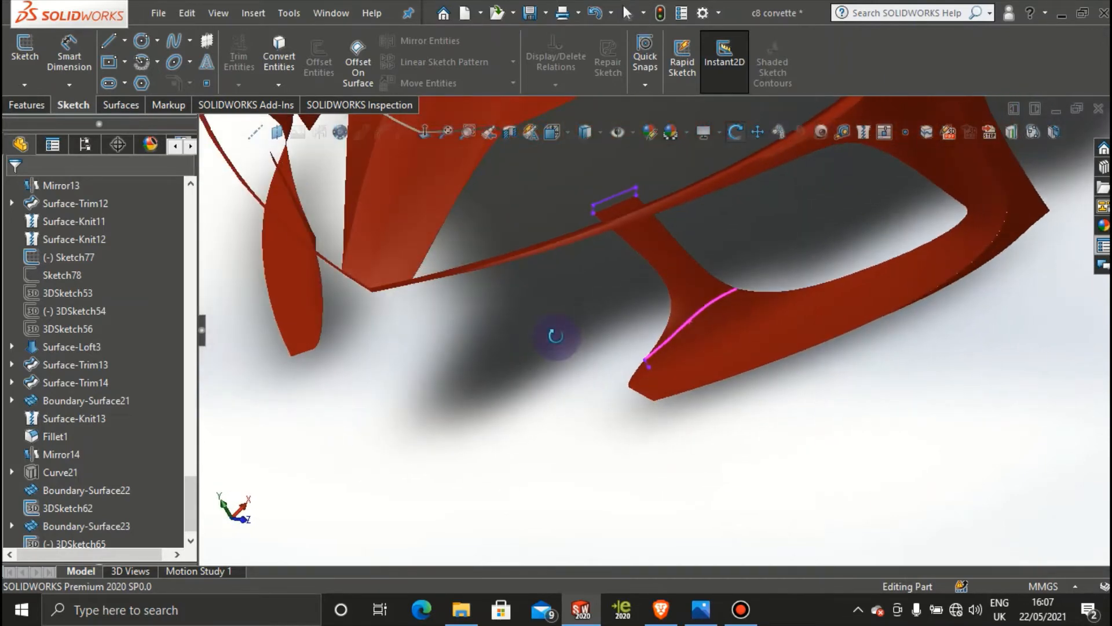
middle_drag(820, 214, 601, 286)
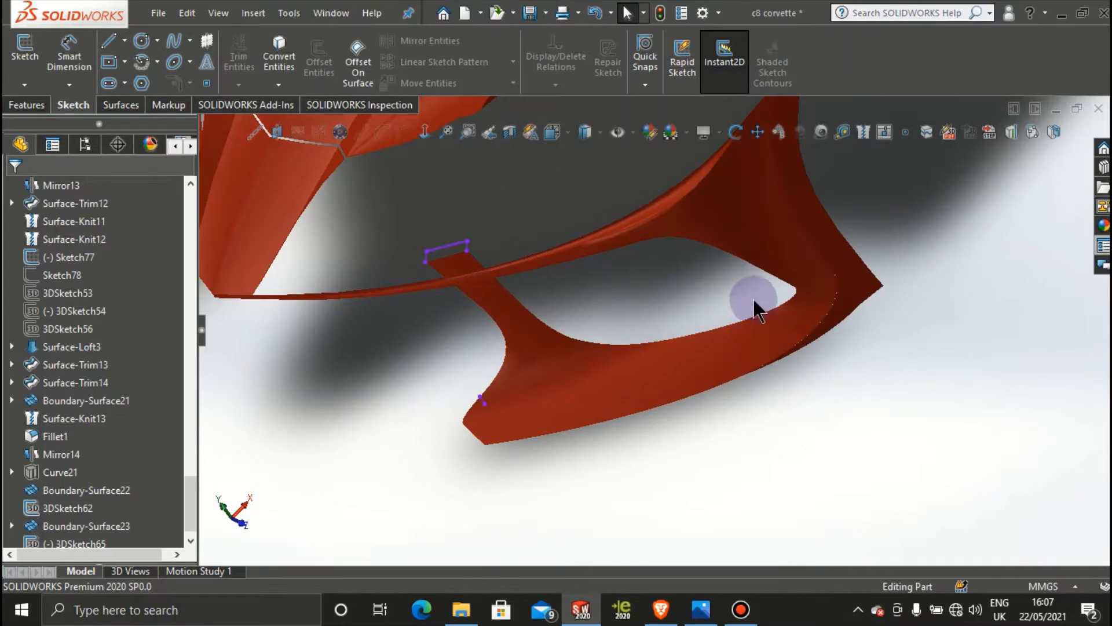
middle_drag(753, 300, 571, 223)
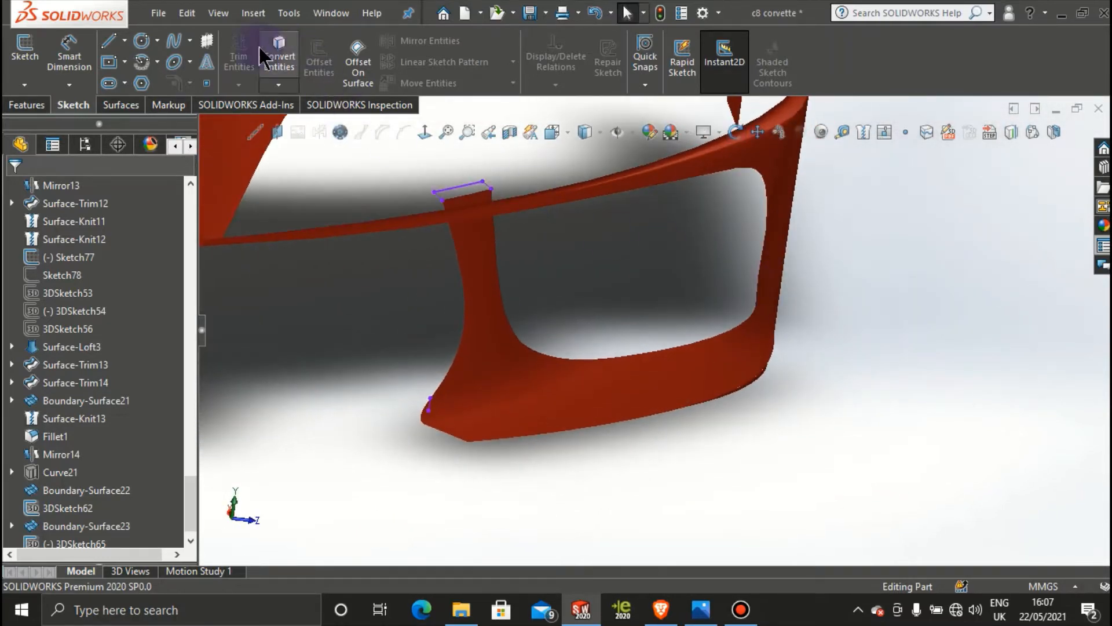
click(124, 40)
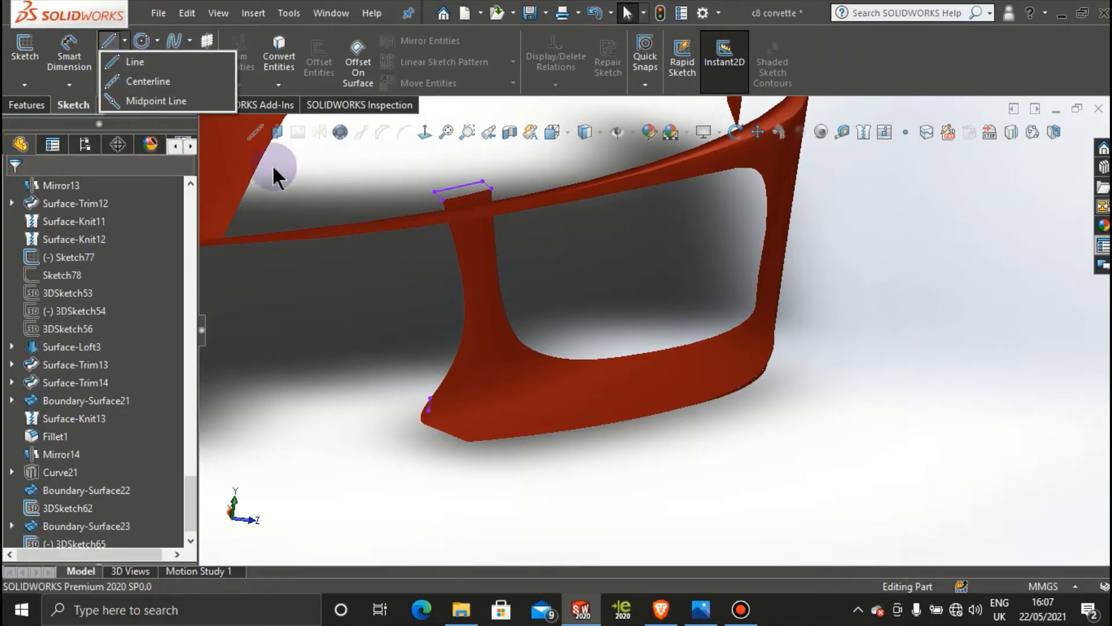
click(144, 82)
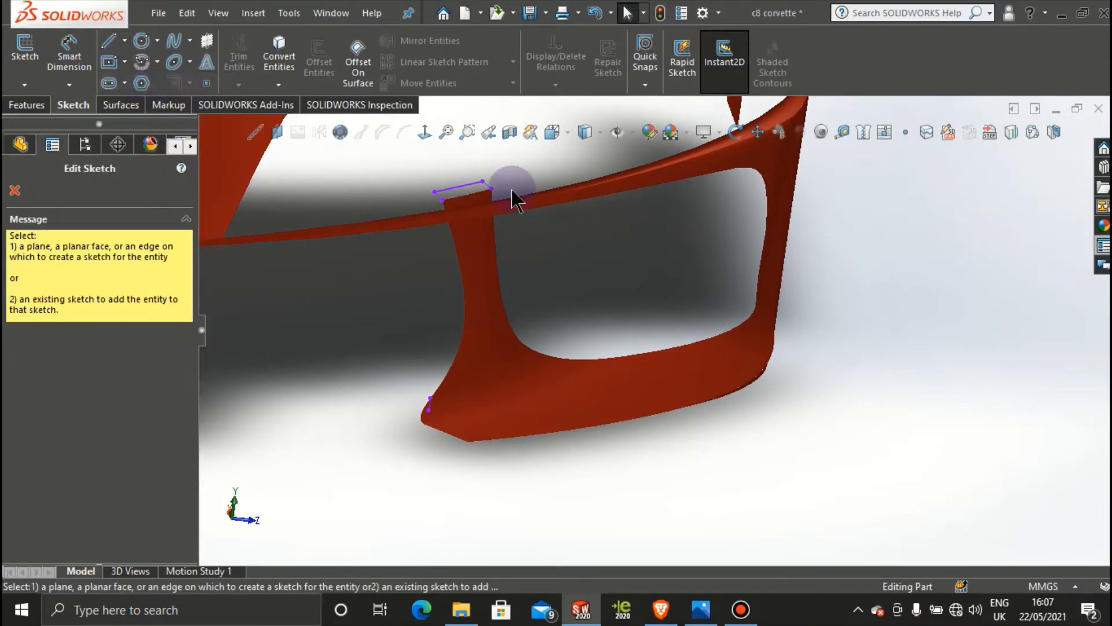
click(14, 190)
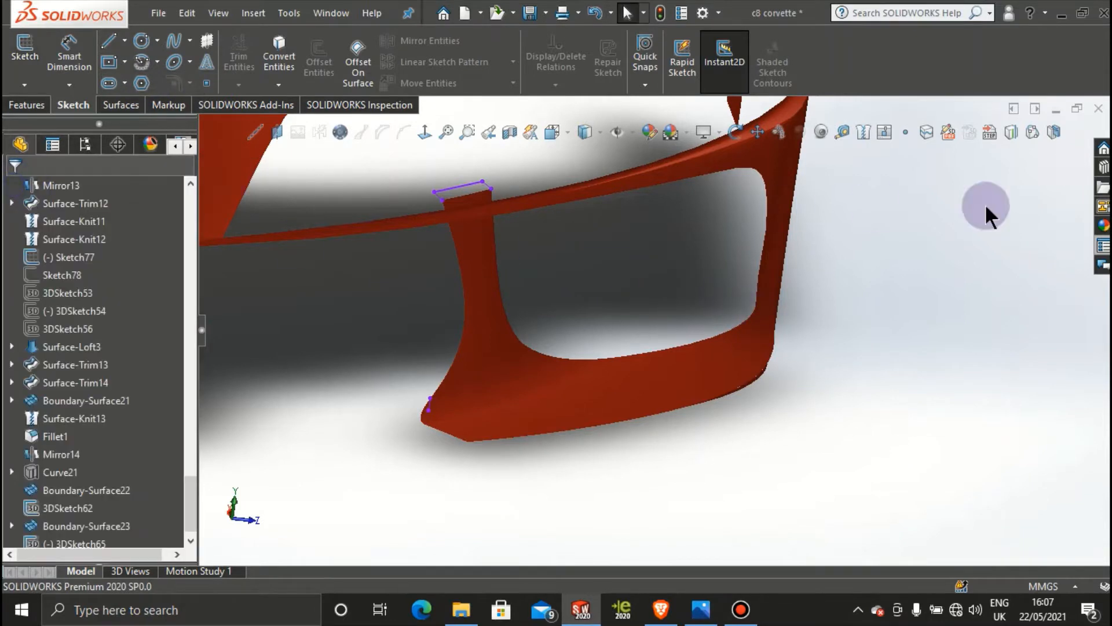
Step: In a new 3D sketch, draw a construction line about 5.9 mm long inward from the vent opening's lower outer corner
click(24, 85)
click(46, 122)
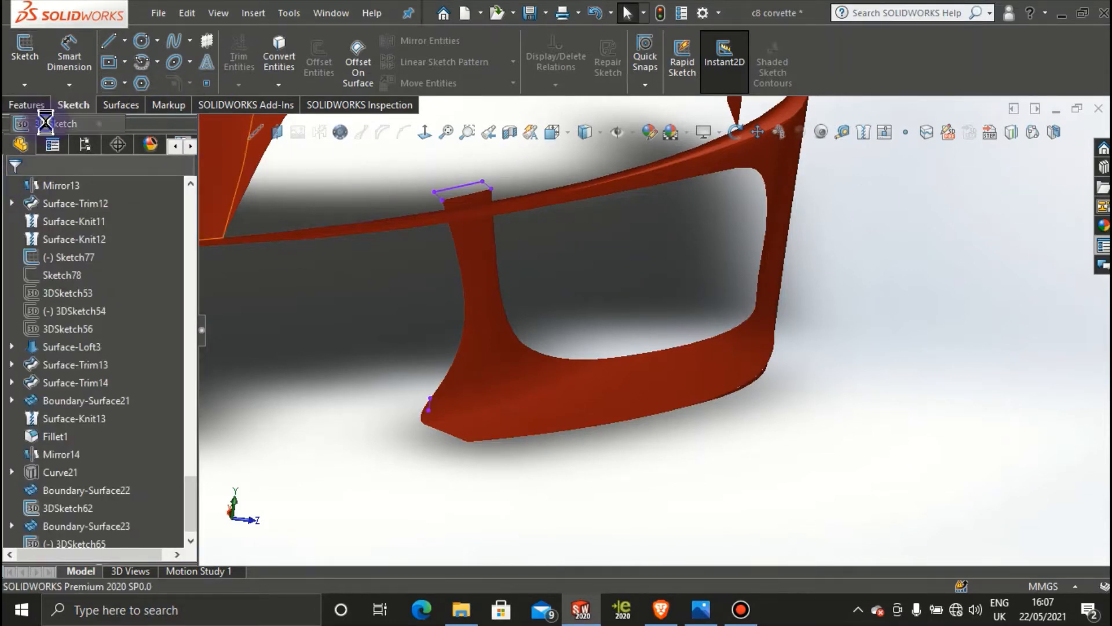
click(124, 40)
click(124, 41)
click(124, 41)
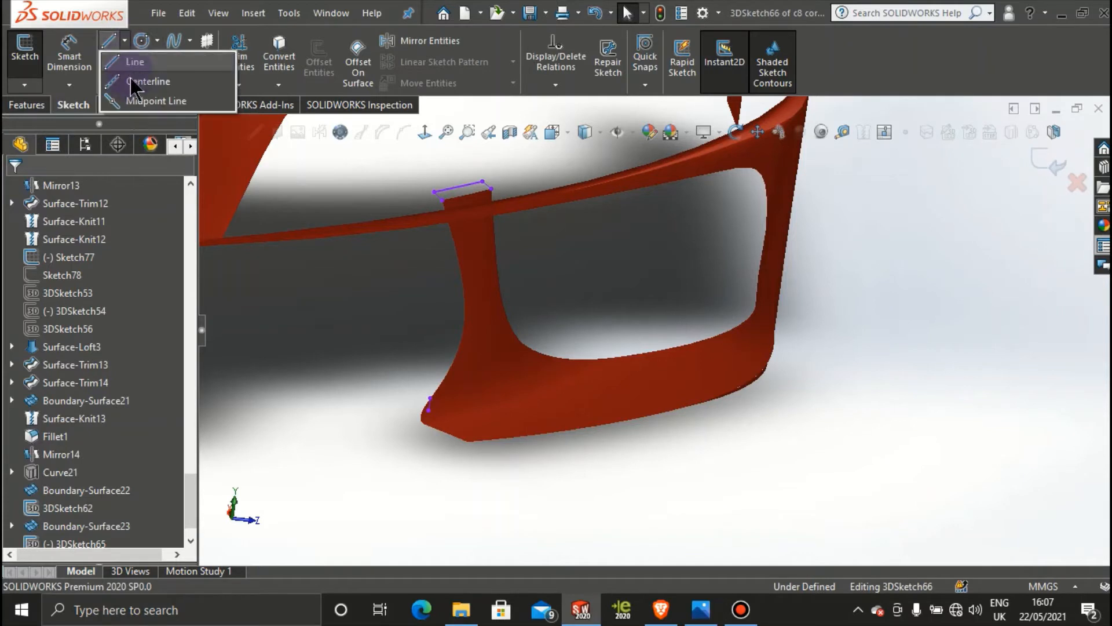
click(144, 81)
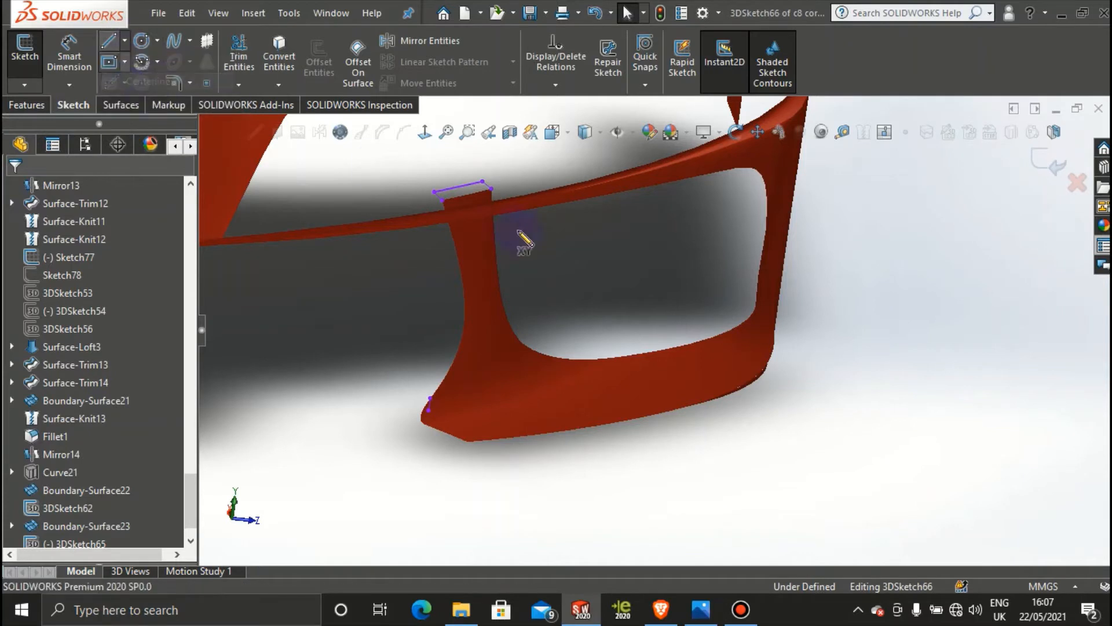
click(751, 307)
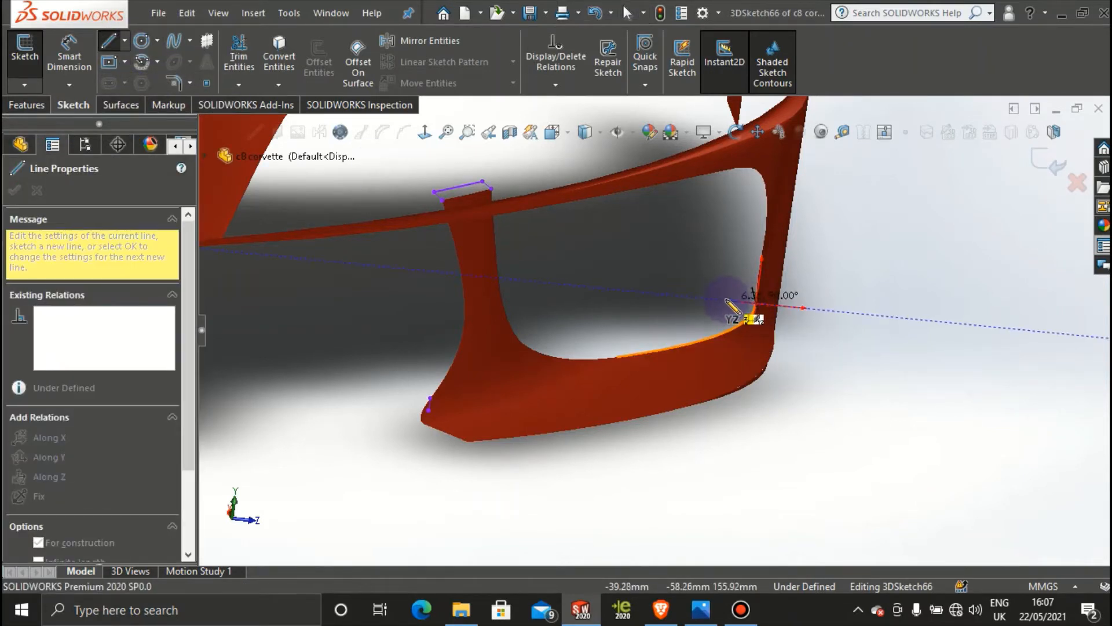
scroll(735, 293, up, 3)
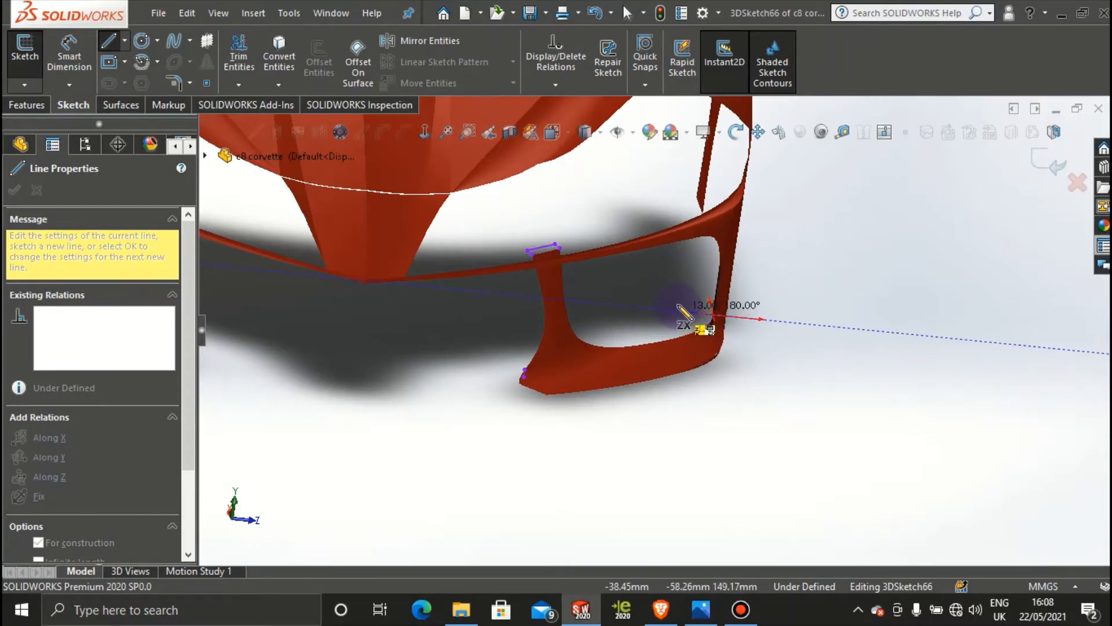
scroll(707, 318, down, 3)
click(719, 318)
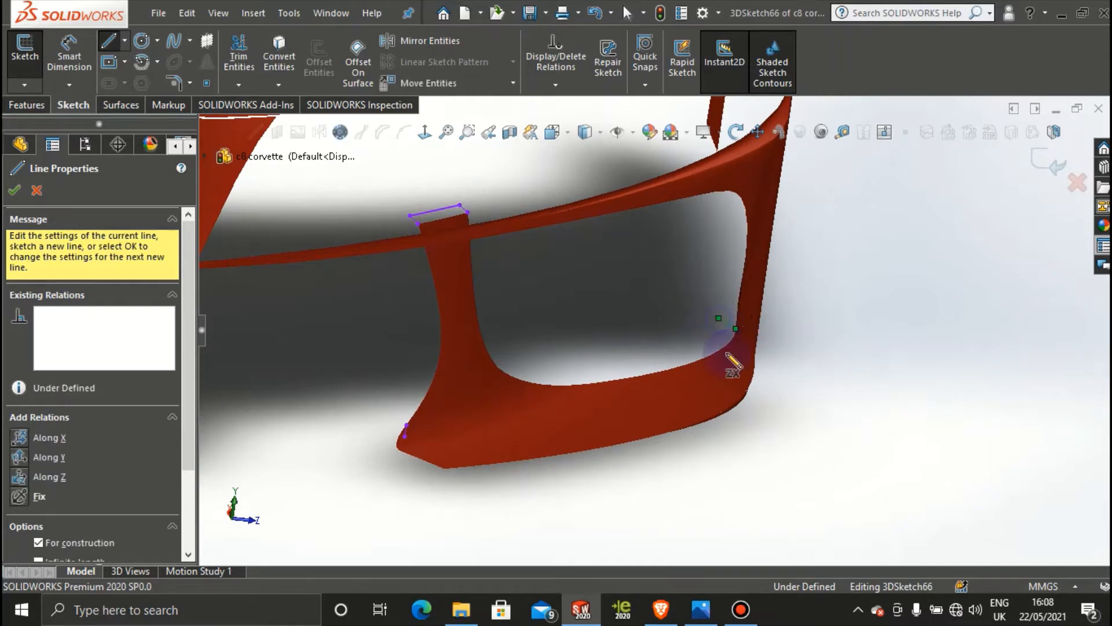
key(Escape)
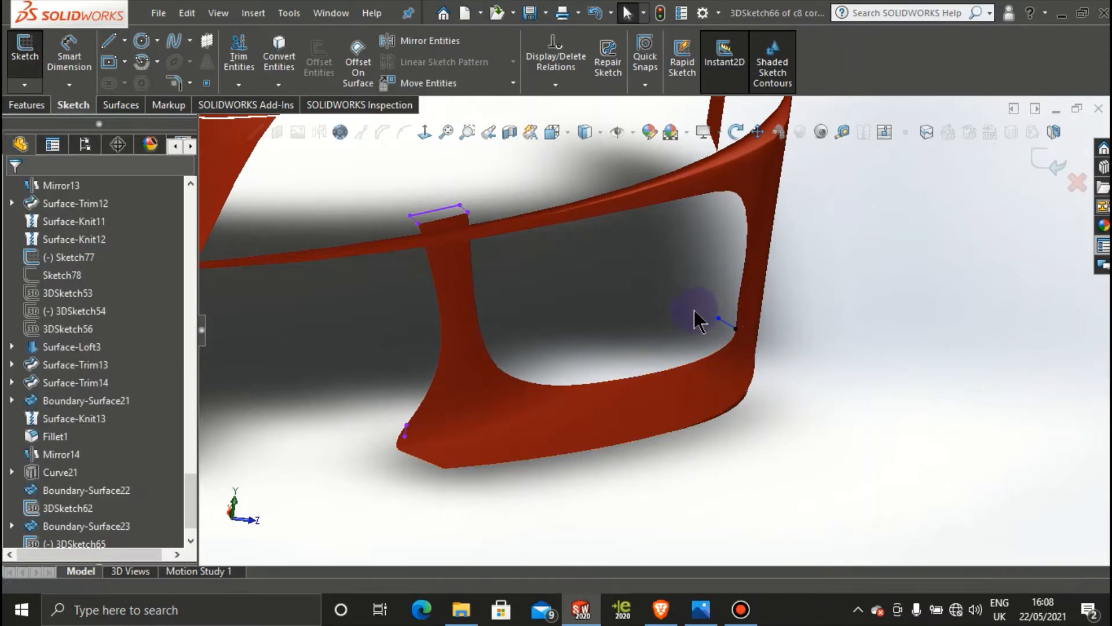
Step: Measure the short construction side of the outline at the strut's upper end and the new construction line at the vent's outer corner
mouse_move(703, 315)
middle_down()
mouse_move(666, 390)
mouse_move(710, 438)
mouse_move(690, 484)
mouse_move(651, 484)
middle_up()
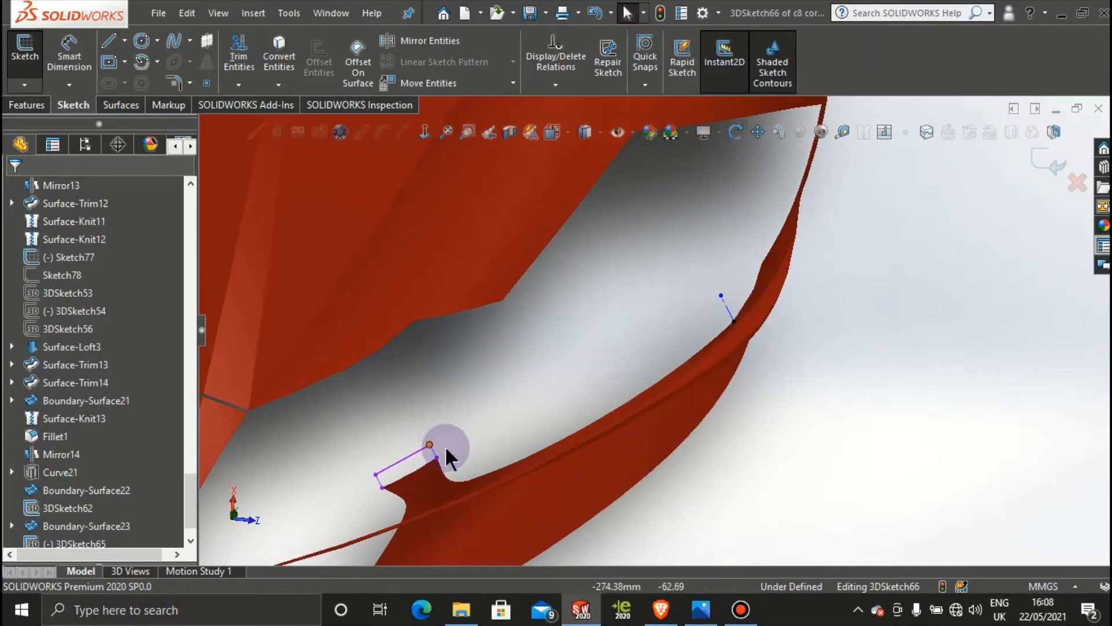
scroll(365, 475, down, 5)
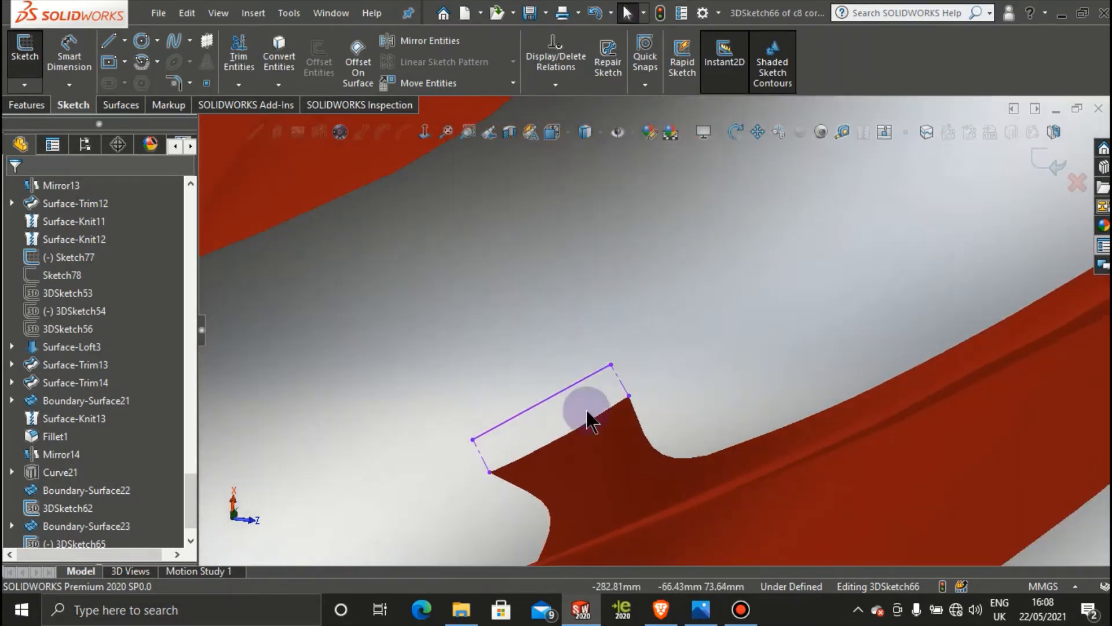
click(843, 132)
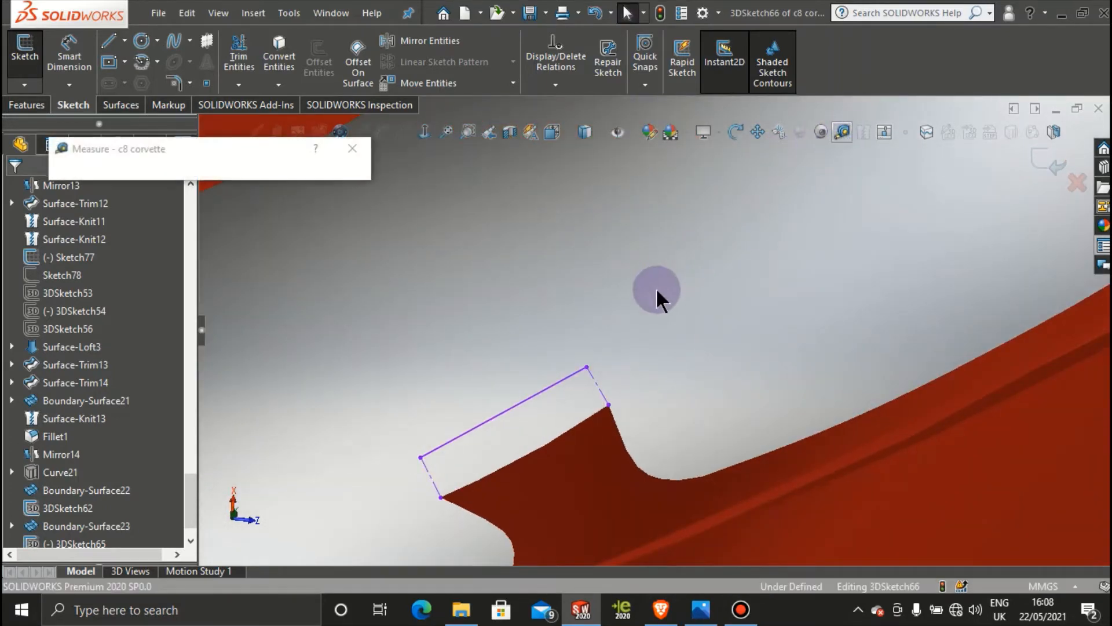
click(596, 385)
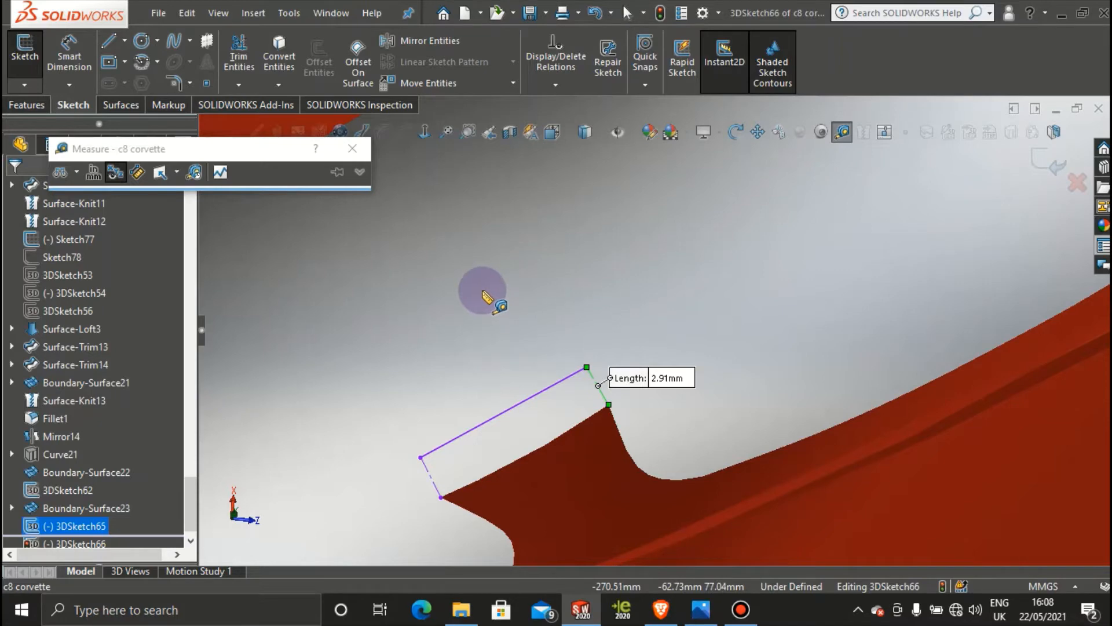
click(352, 149)
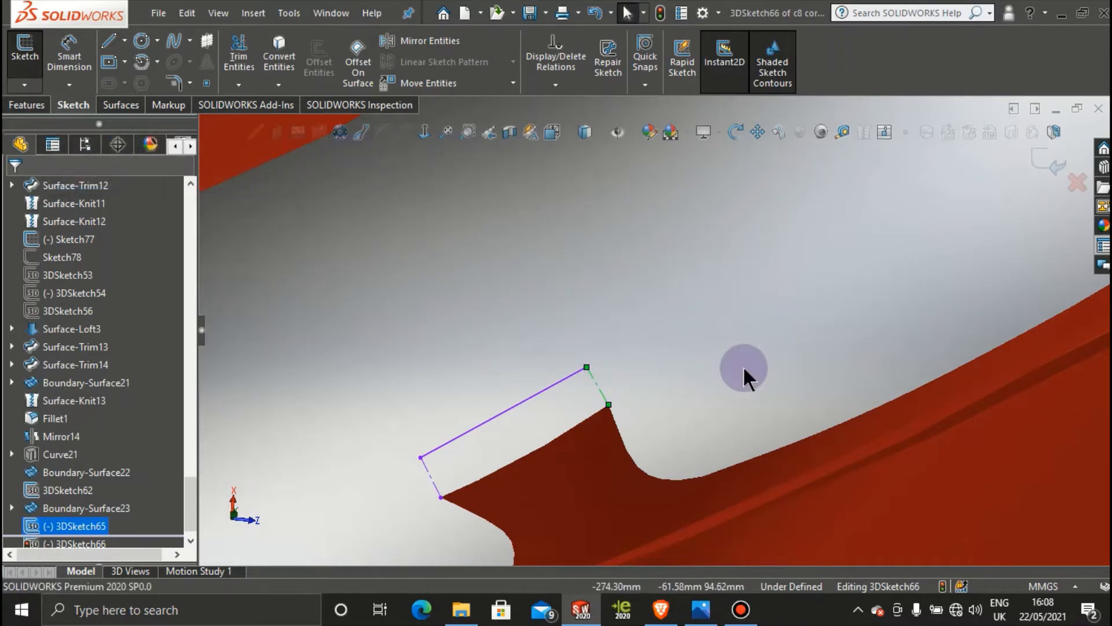
scroll(744, 369, up, 4)
scroll(851, 241, down, 4)
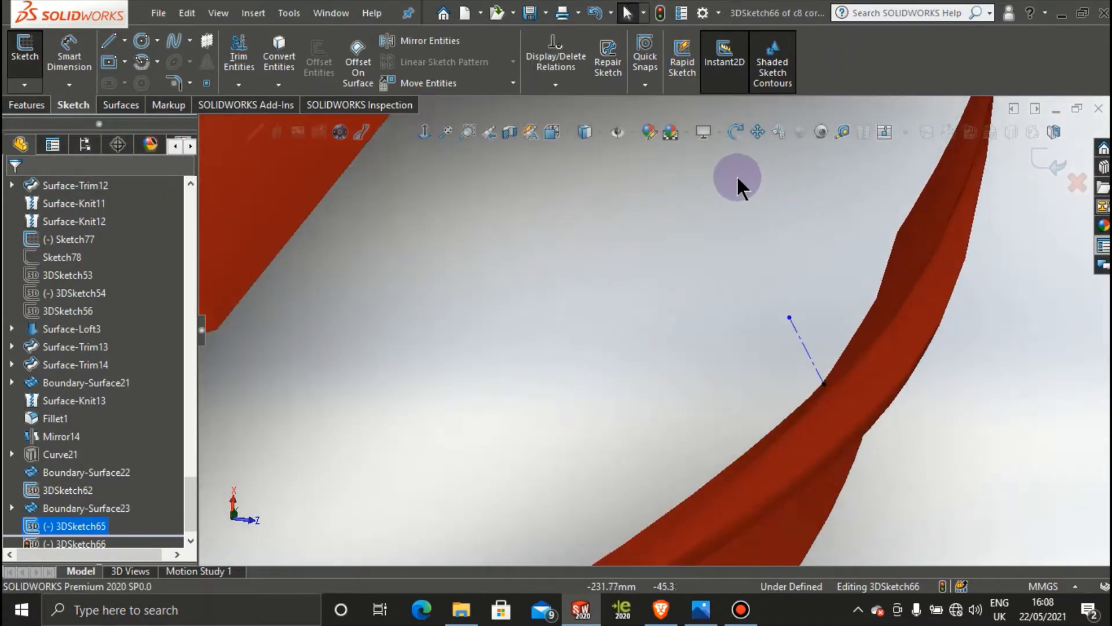
click(840, 136)
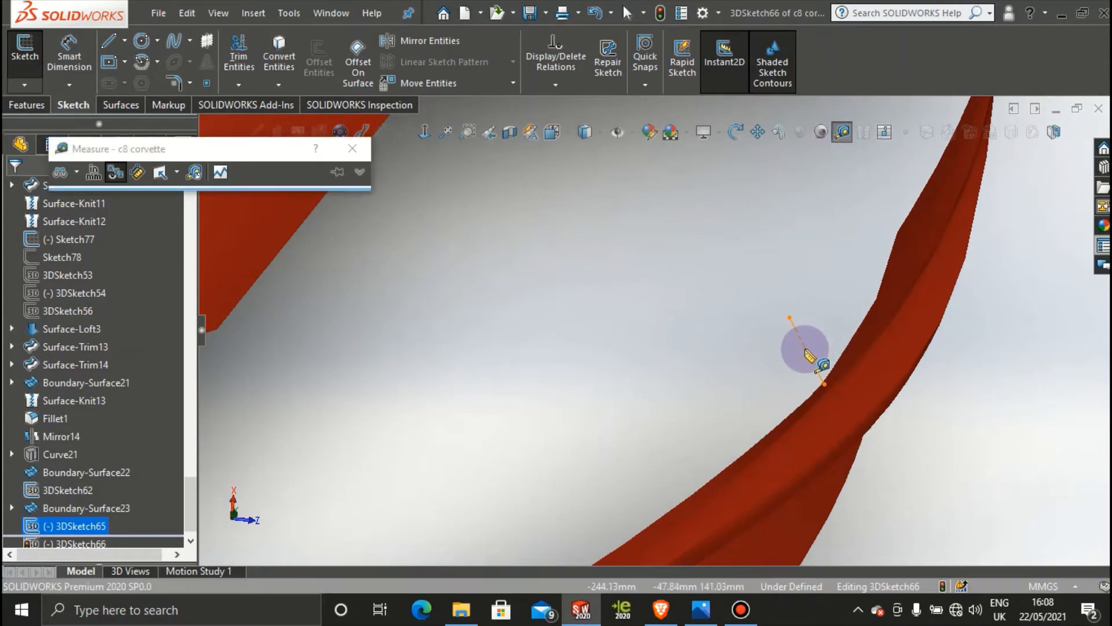
click(809, 355)
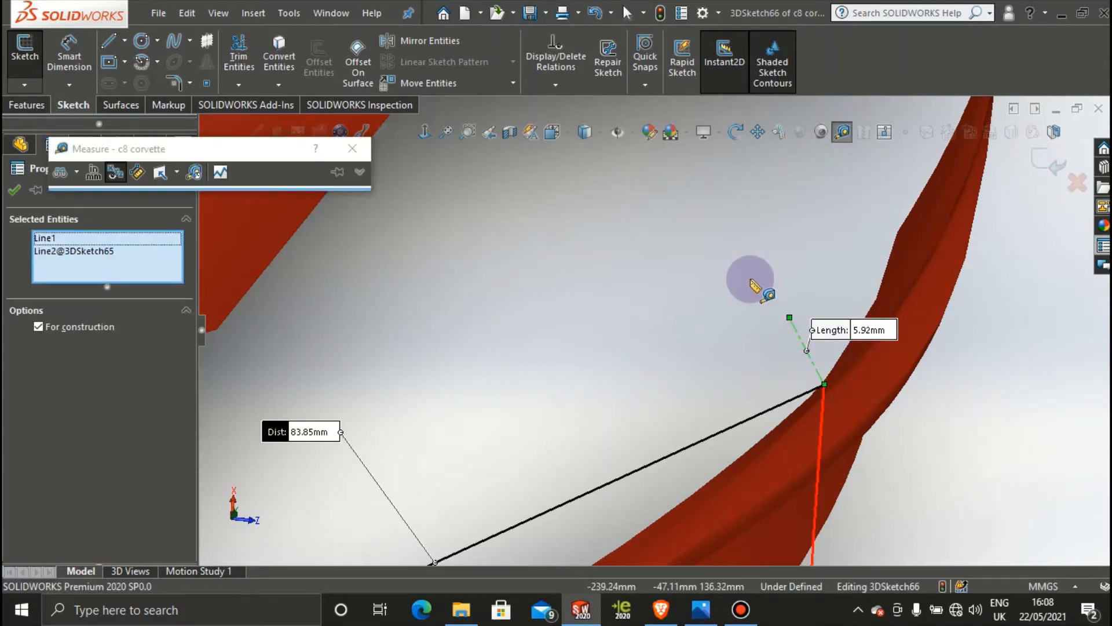
click(354, 149)
Step: Move the free endpoint of the vent corner's construction line to shorten it to about 3.8 mm
click(791, 319)
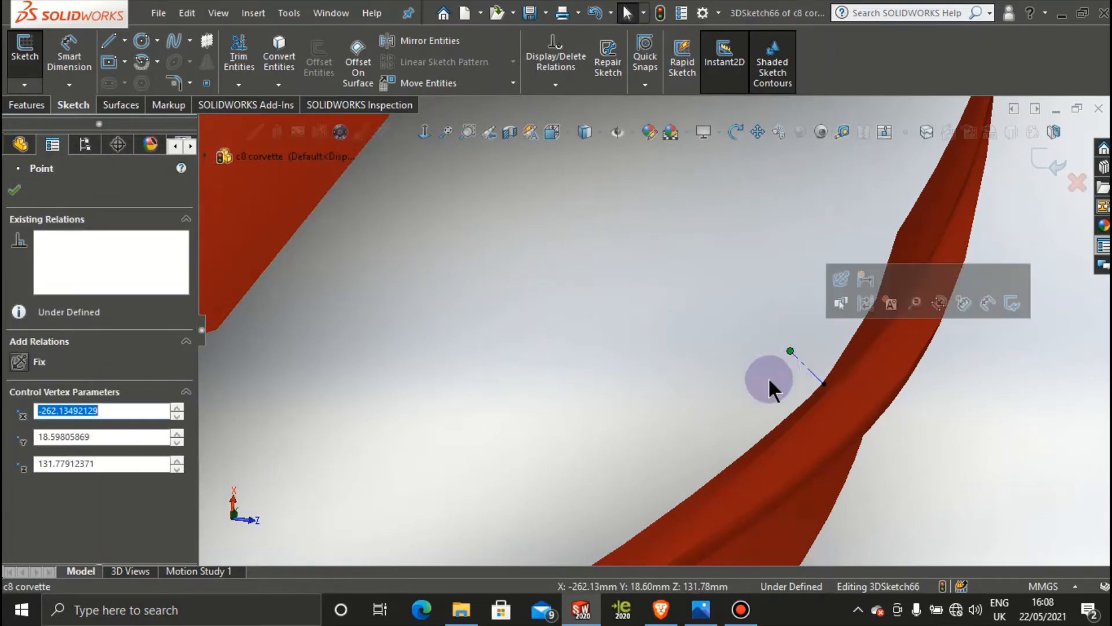
scroll(768, 377, up, 5)
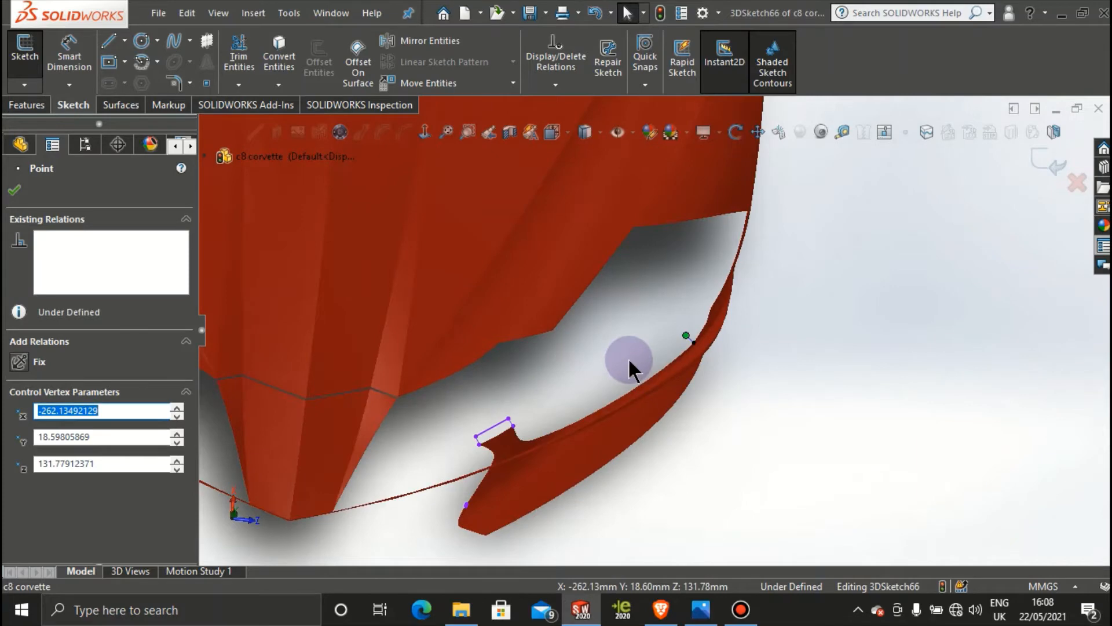
scroll(628, 375, up, 5)
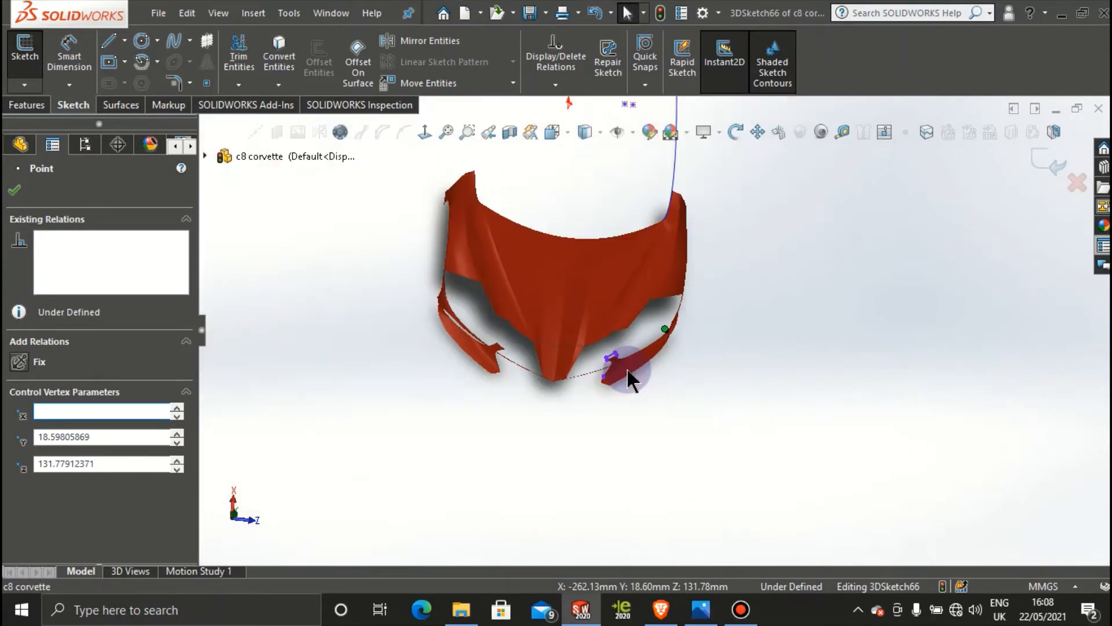
click(14, 190)
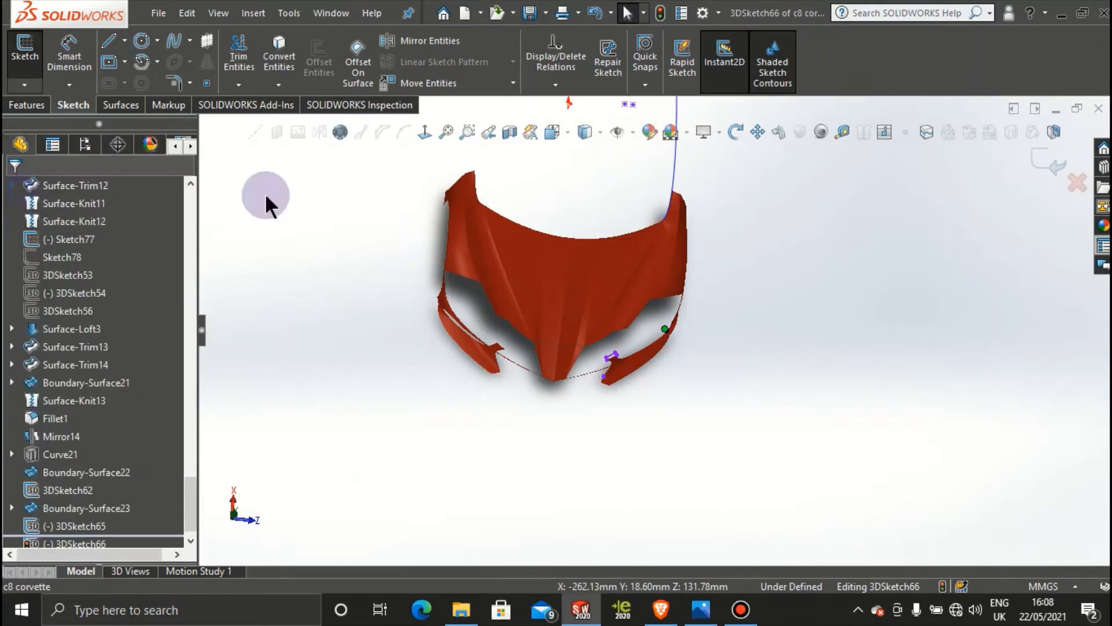
Step: Dimension the vent corner's construction line and set its length to 3 mm
key(space)
click(475, 273)
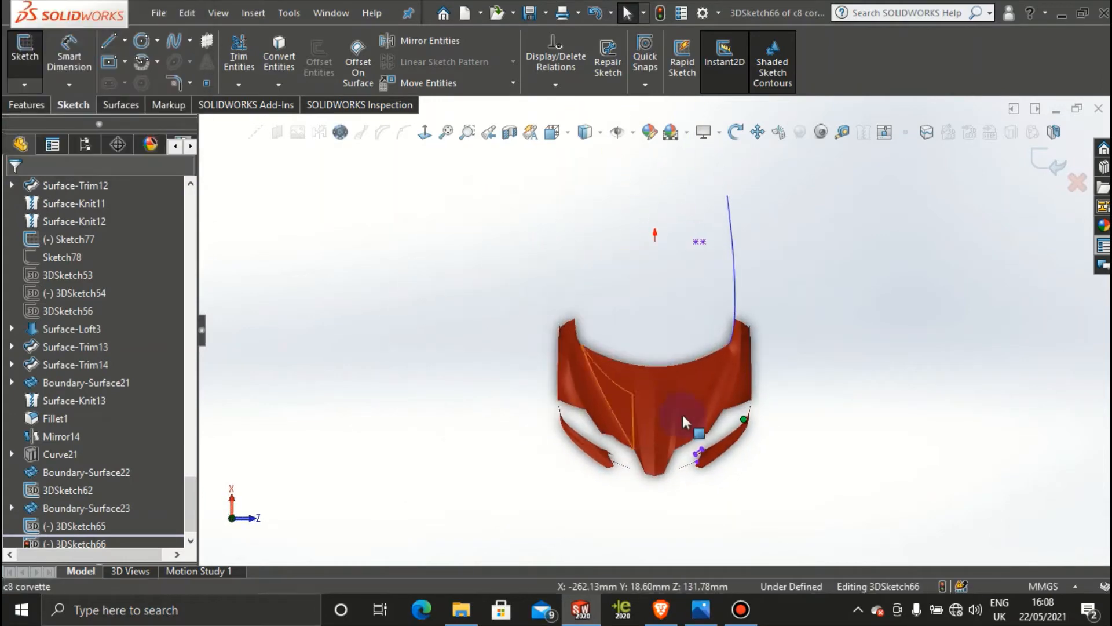
scroll(752, 422, down, 6)
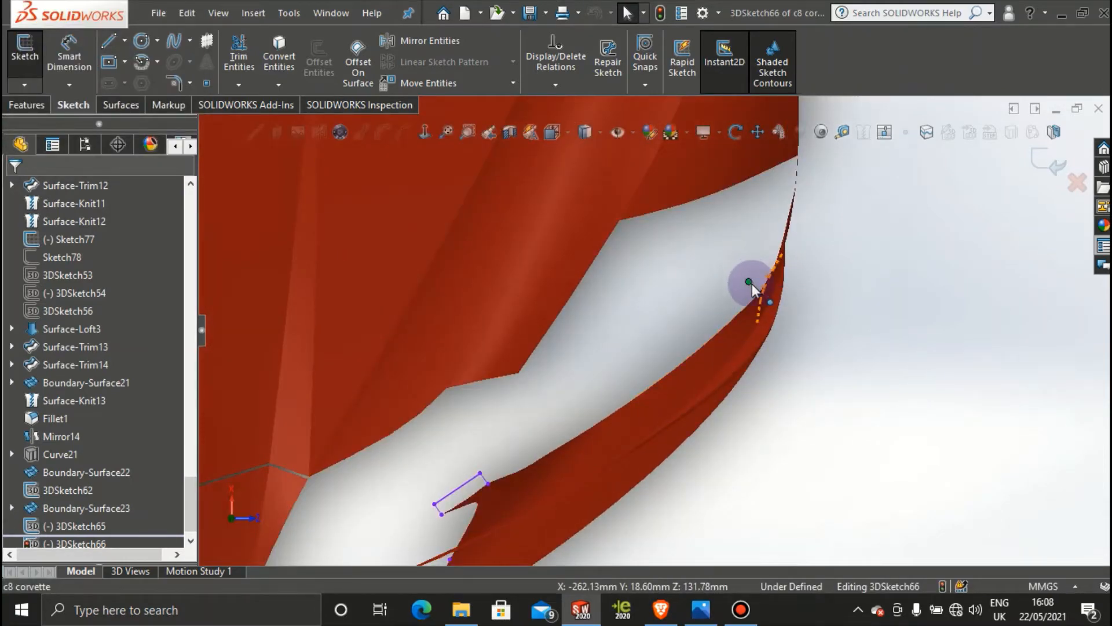
mouse_move(752, 284)
middle_down()
mouse_move(732, 300)
mouse_move(754, 134)
middle_up()
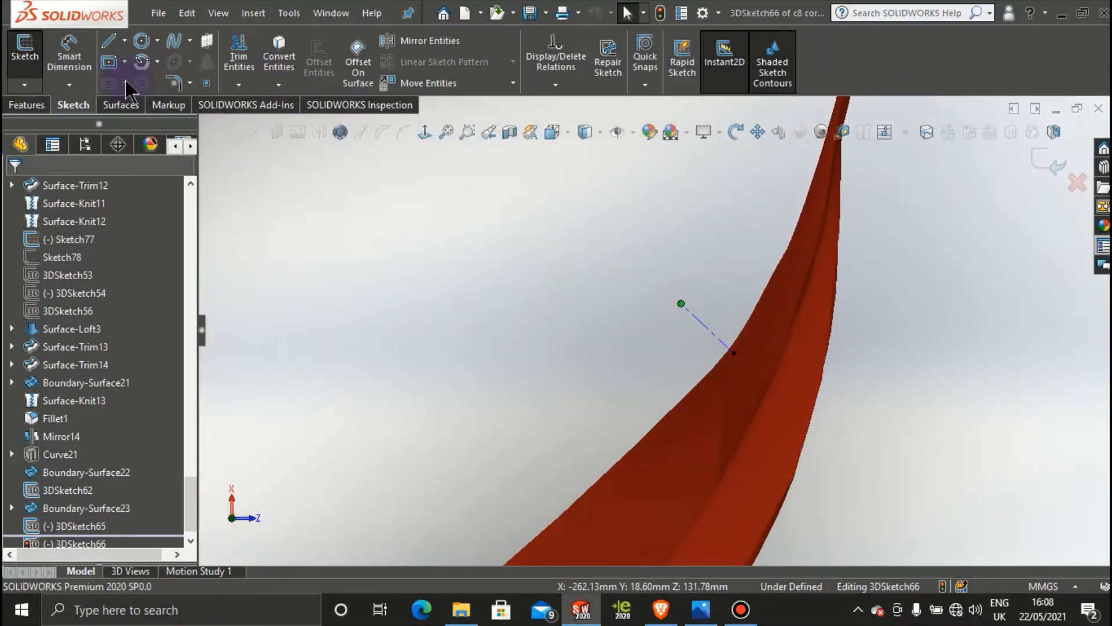
click(125, 43)
click(127, 45)
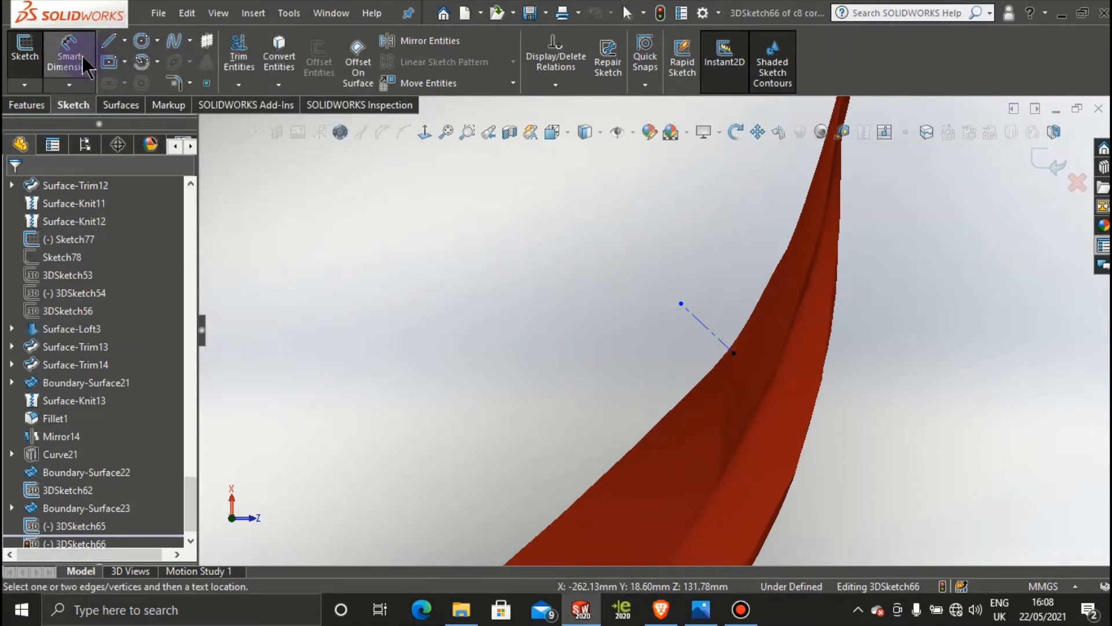
click(560, 217)
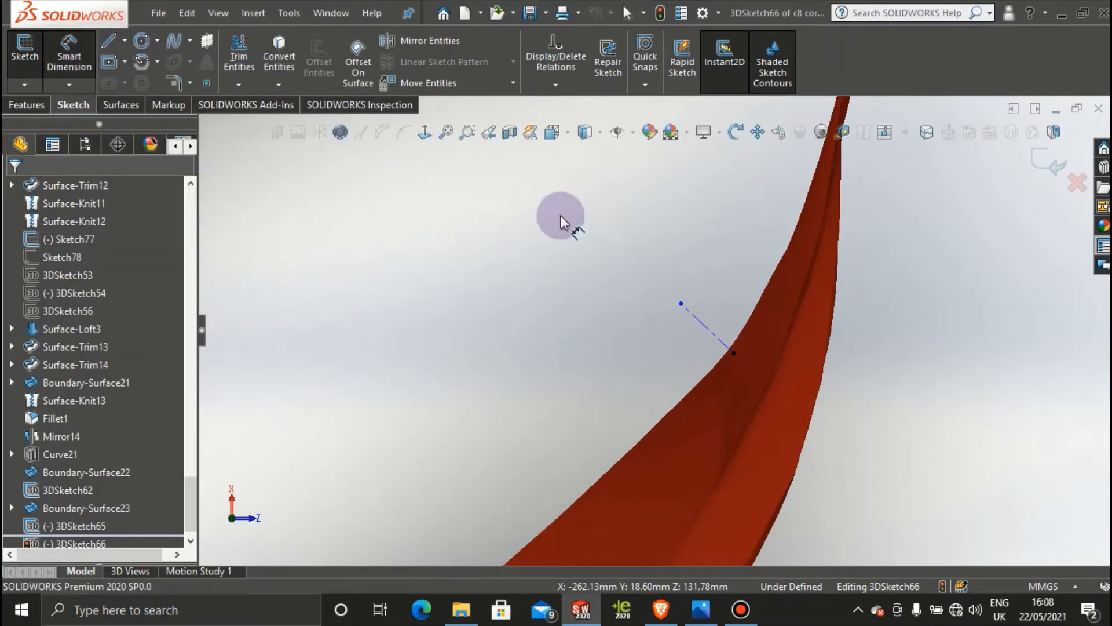
click(699, 323)
click(677, 340)
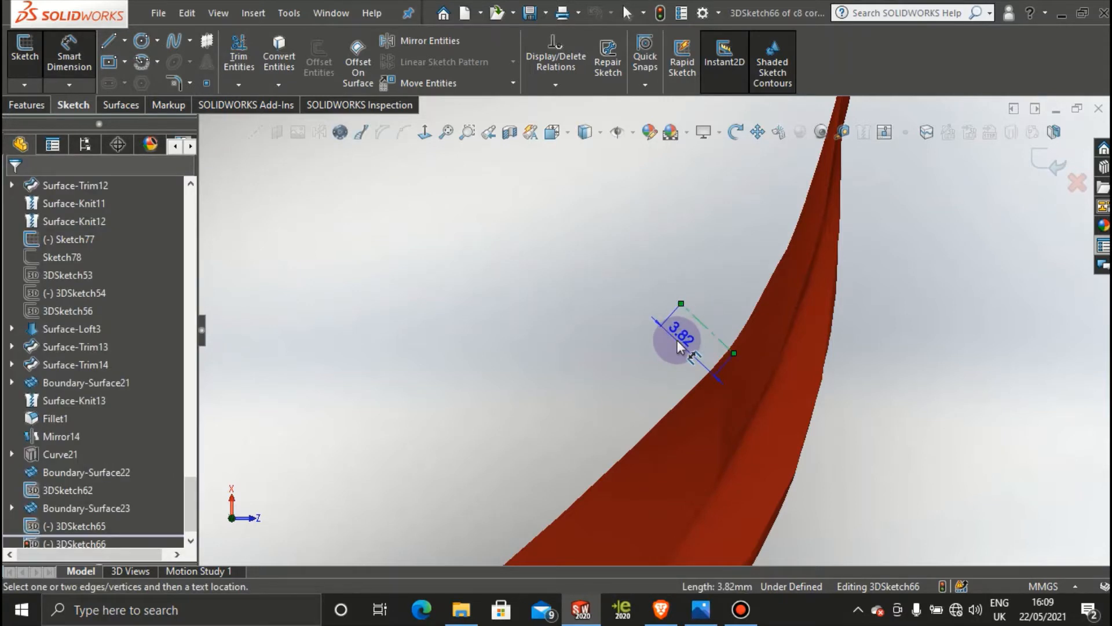
click(720, 288)
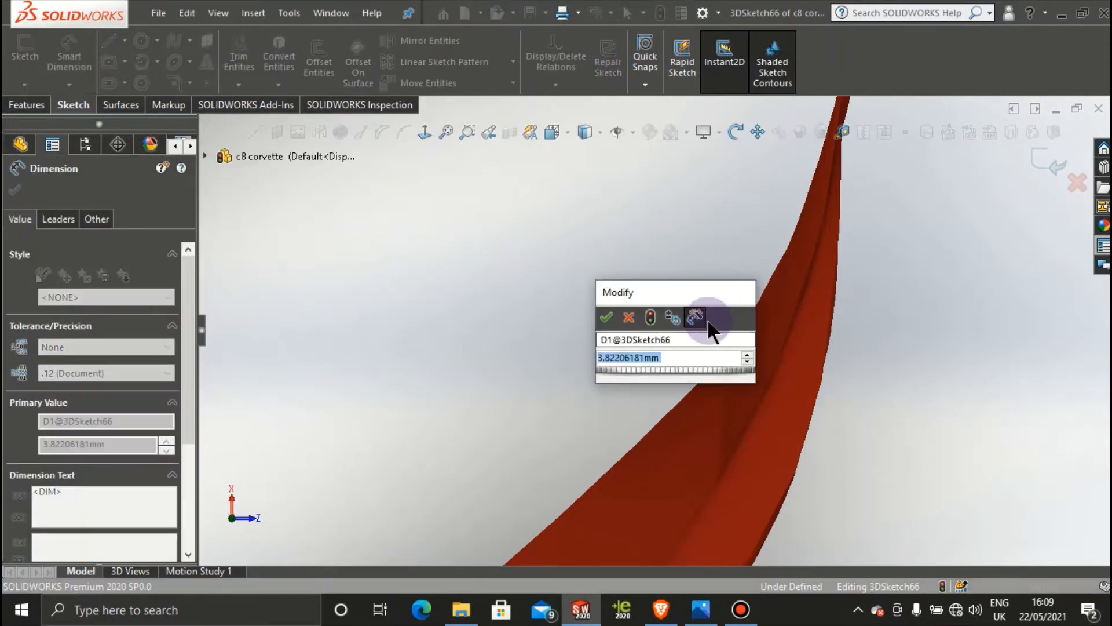
text(3)
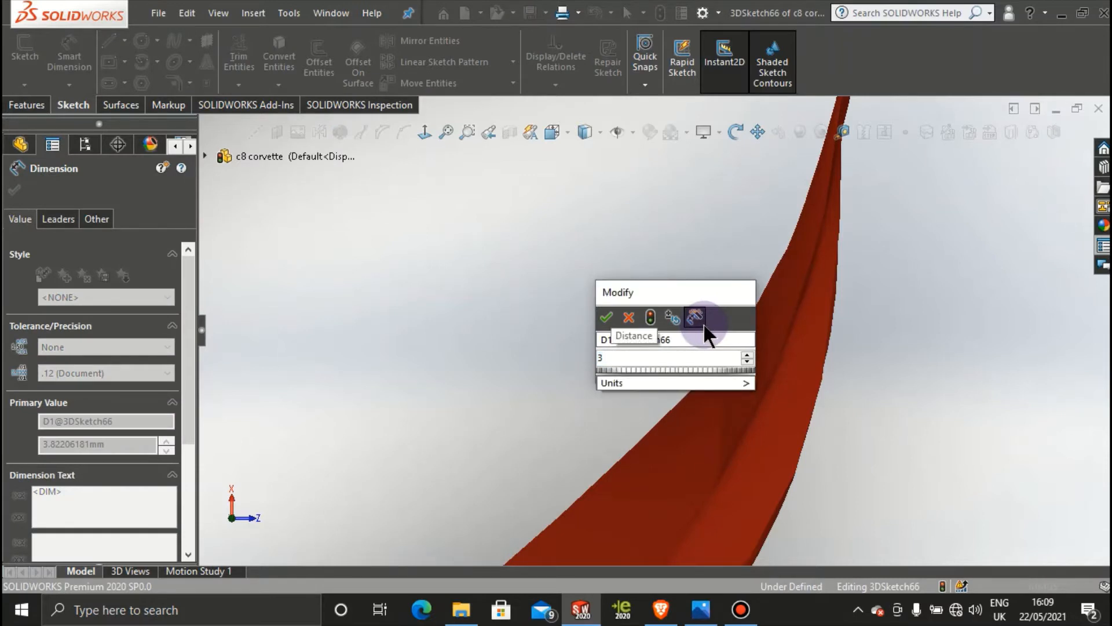
key(Return)
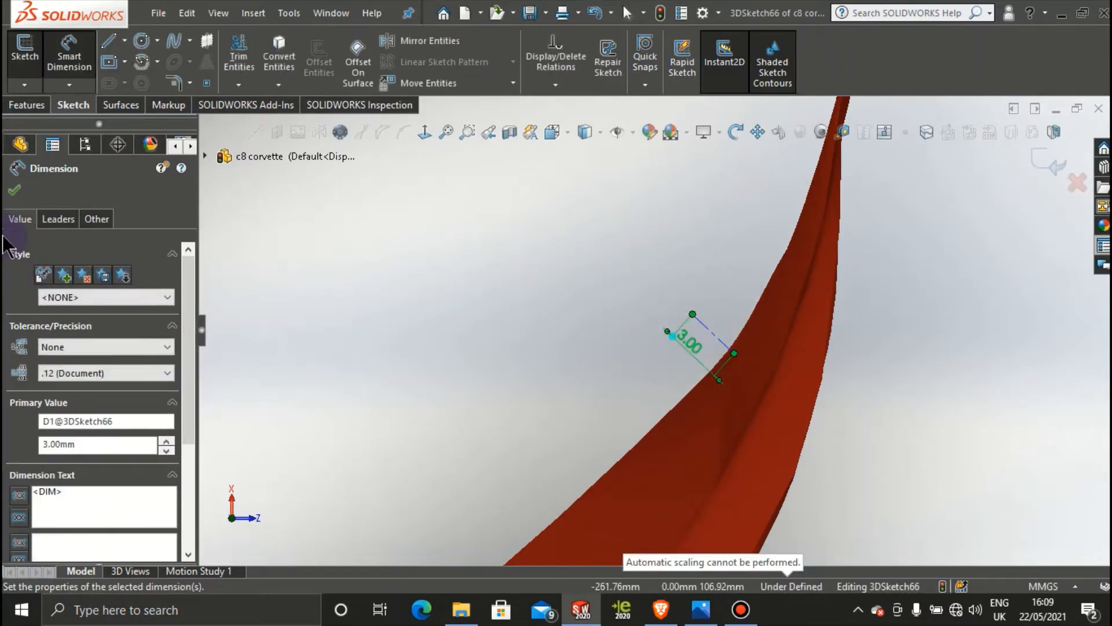
click(14, 191)
Step: Delete the 3 mm dimension from the vent corner's construction line
scroll(598, 305, up, 5)
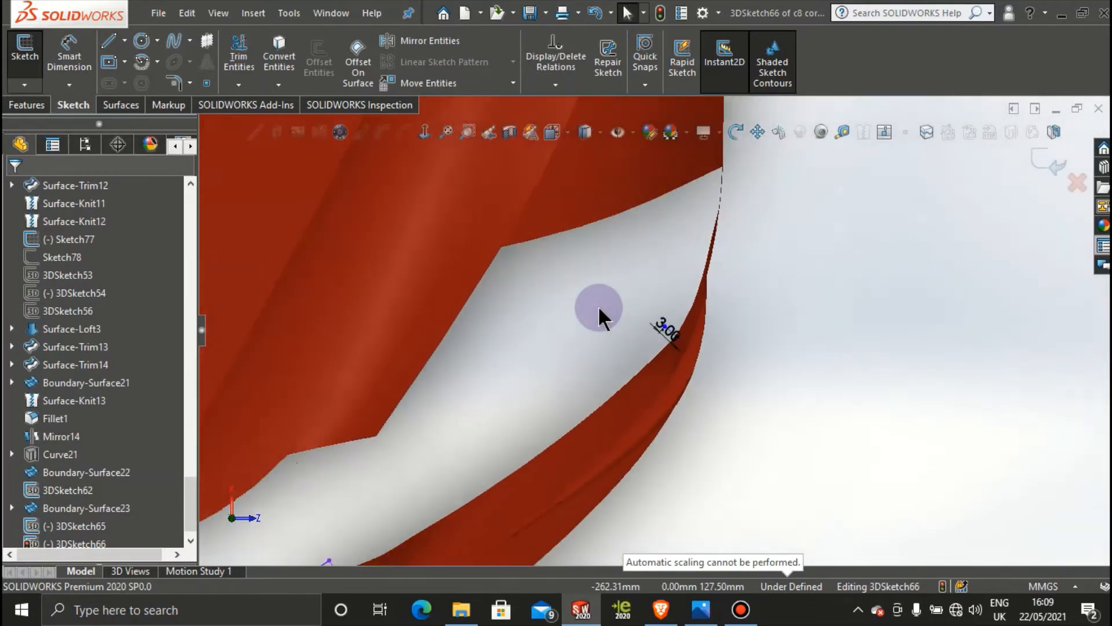
scroll(634, 332, down, 5)
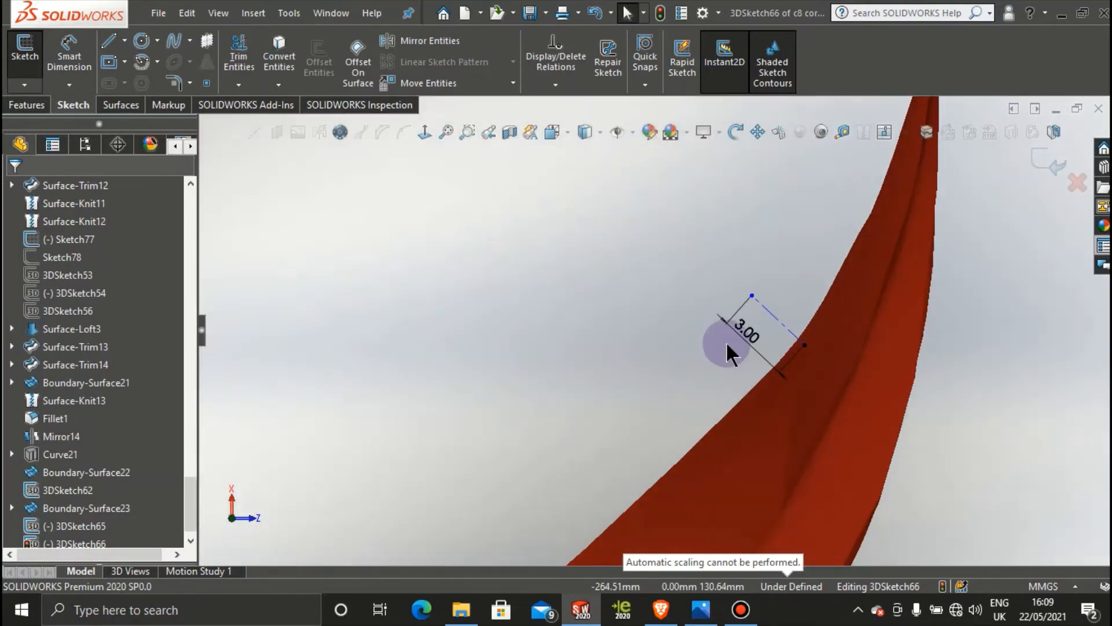
right_click(746, 338)
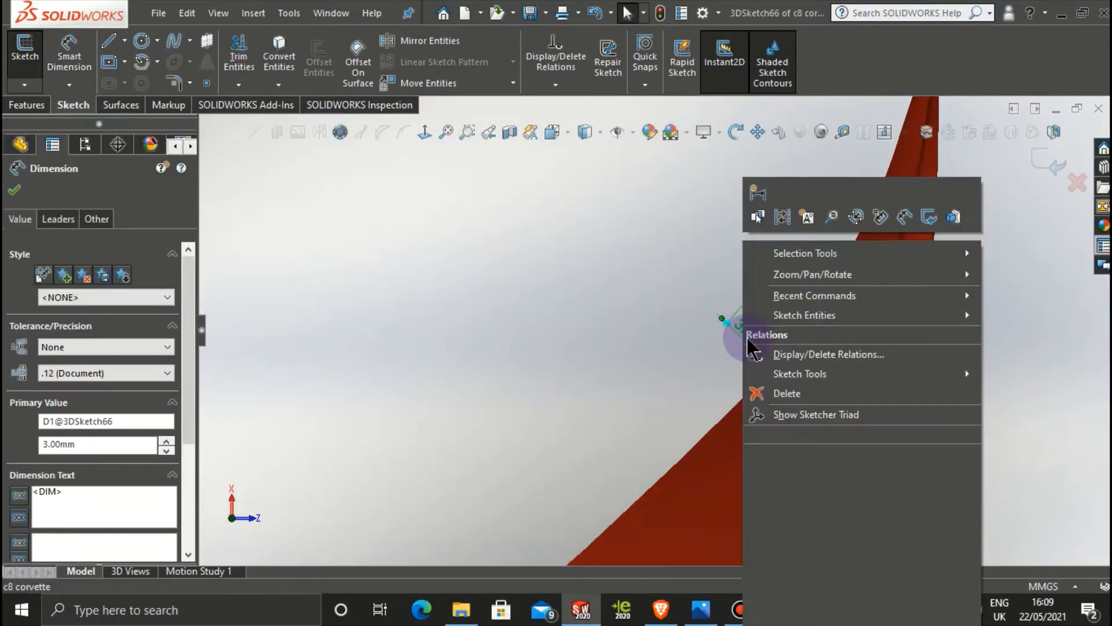
click(787, 393)
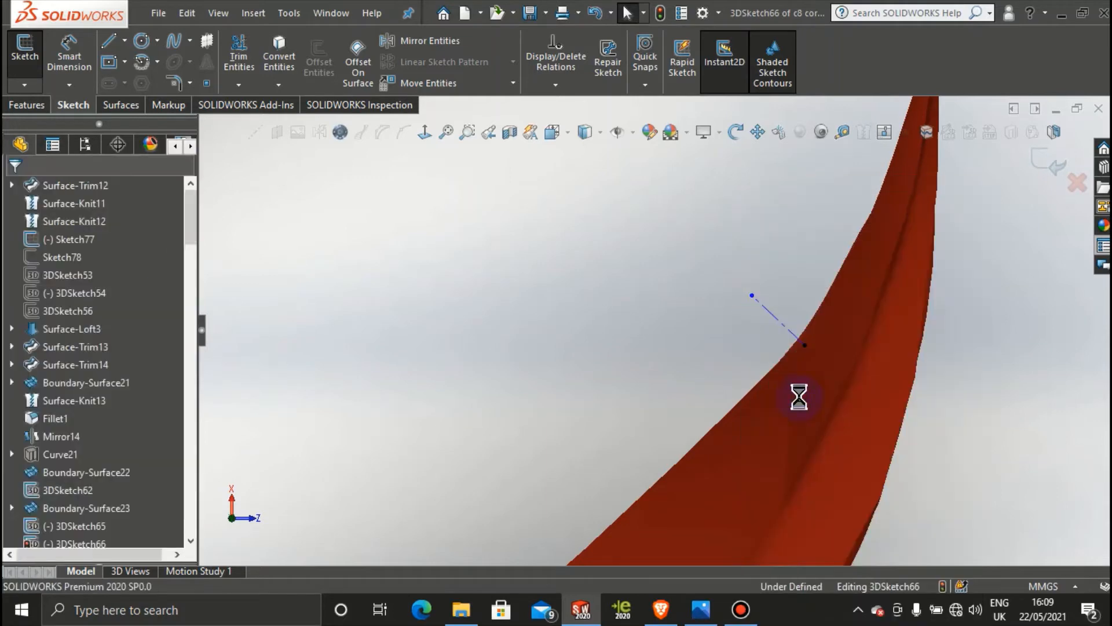
Step: Examine the side vent frame from several angles, checking the sketch lines at the strut's upper end and the vent's outer corner
scroll(936, 328, up, 3)
scroll(934, 327, up, 3)
middle_drag(934, 325, 600, 361)
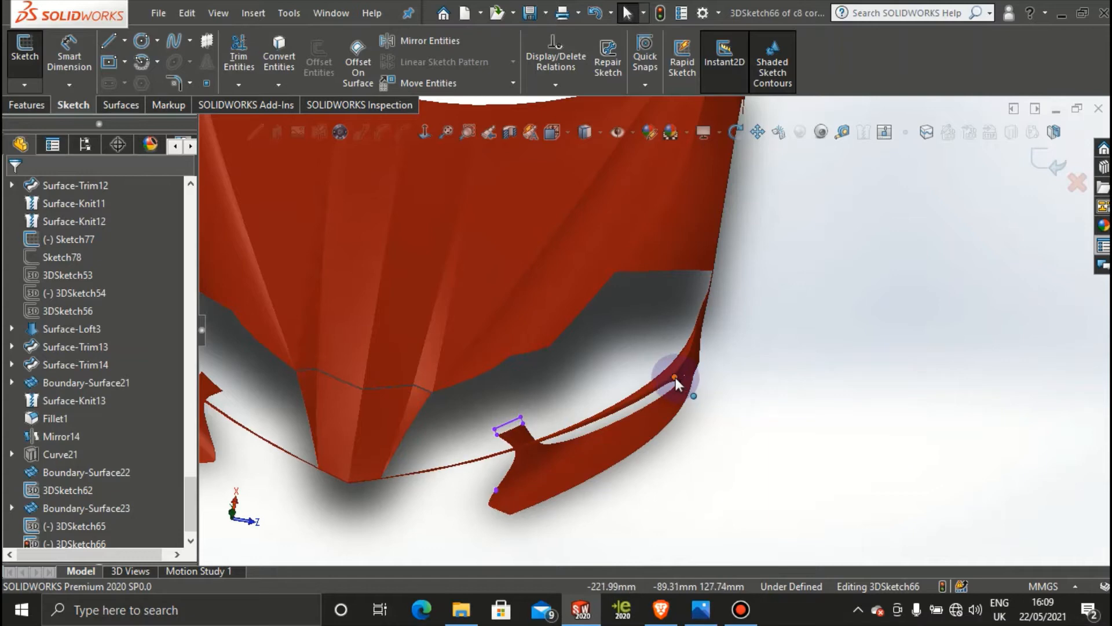
middle_drag(603, 405, 804, 210)
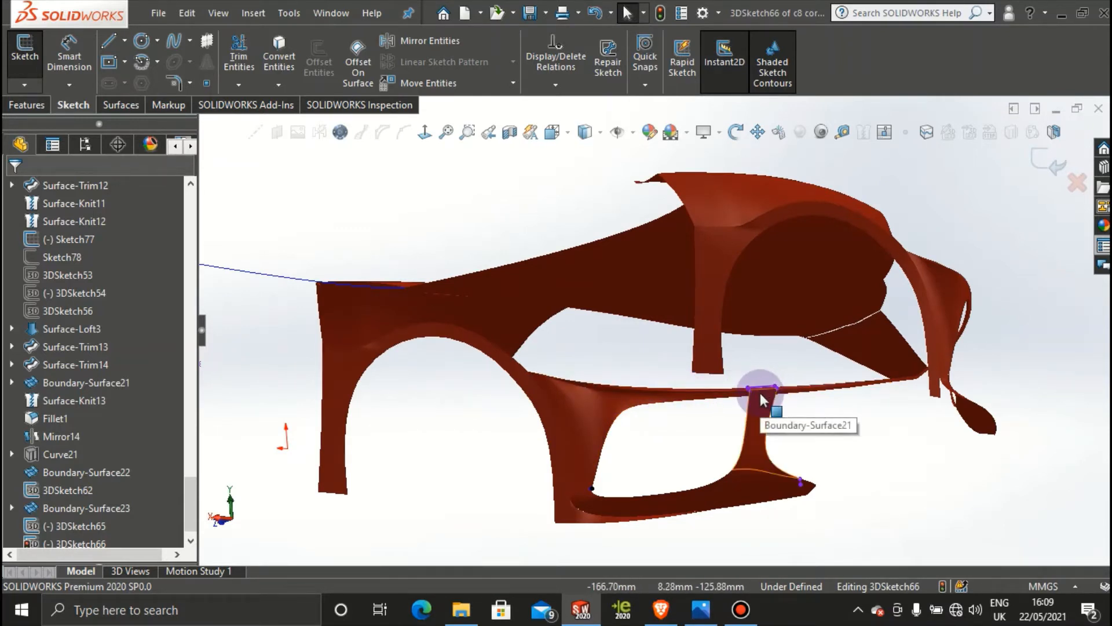
middle_drag(702, 405, 611, 426)
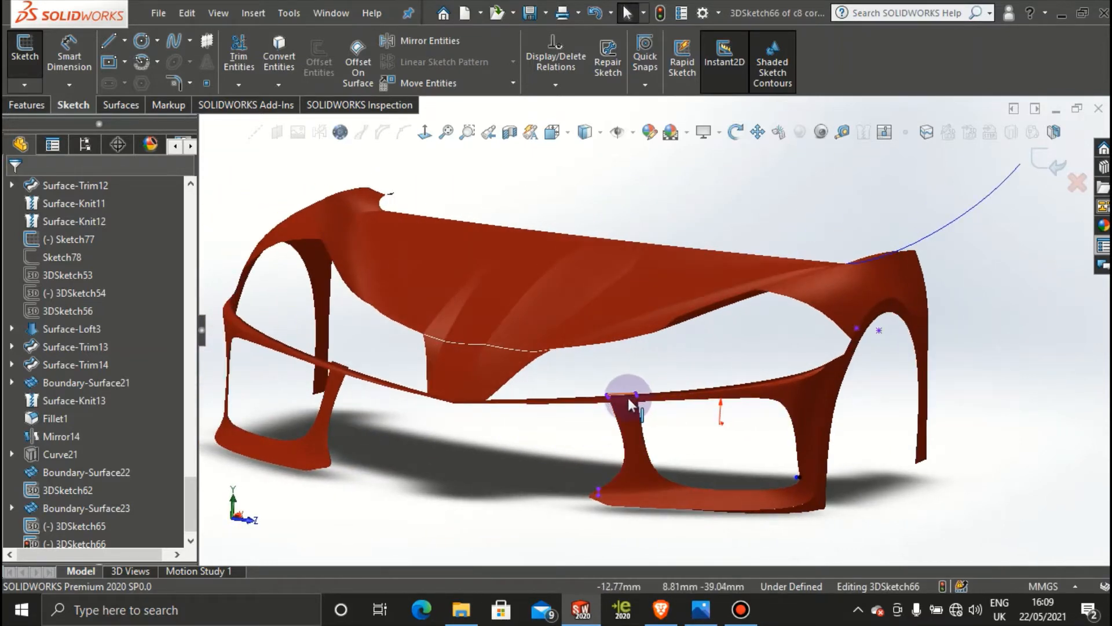
middle_drag(690, 415, 564, 493)
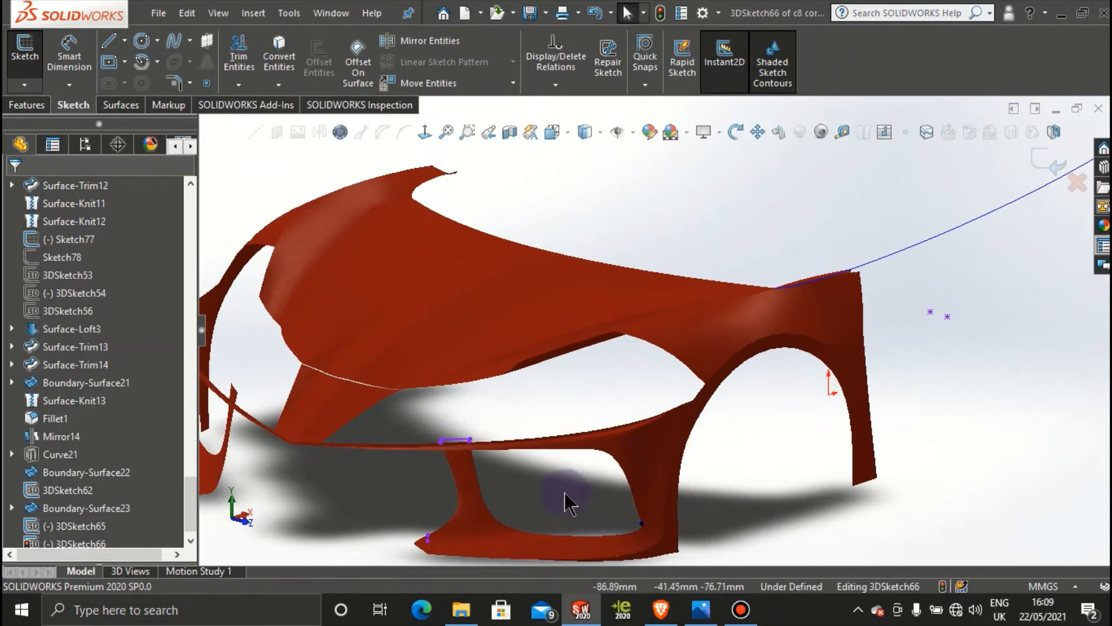
scroll(598, 450, up, 3)
scroll(599, 390, down, 10)
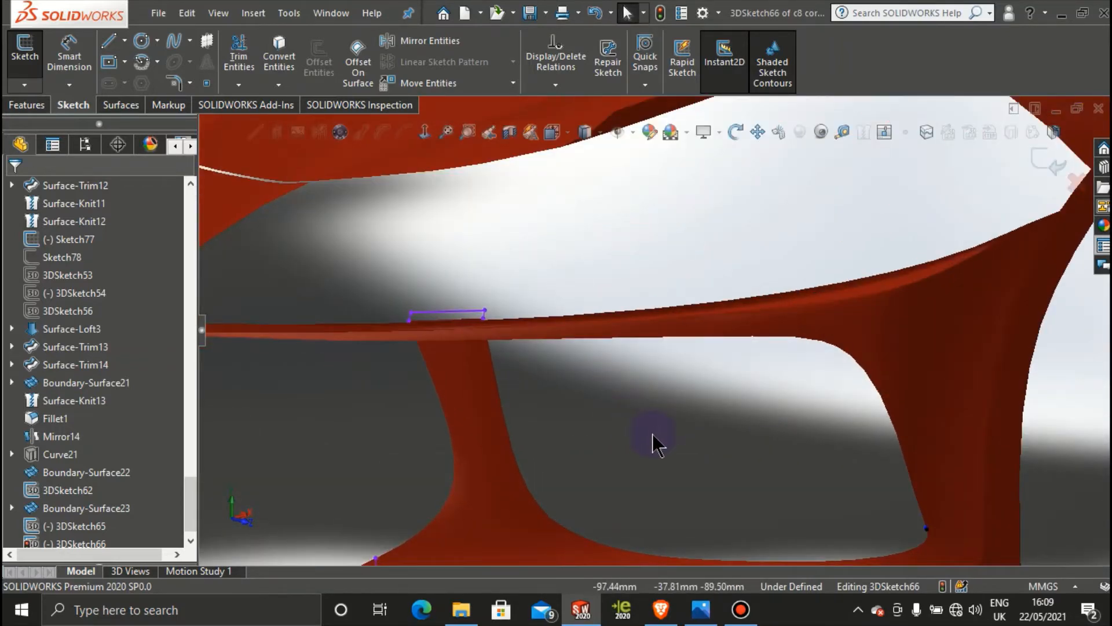
scroll(655, 437, up, 3)
middle_drag(658, 440, 898, 360)
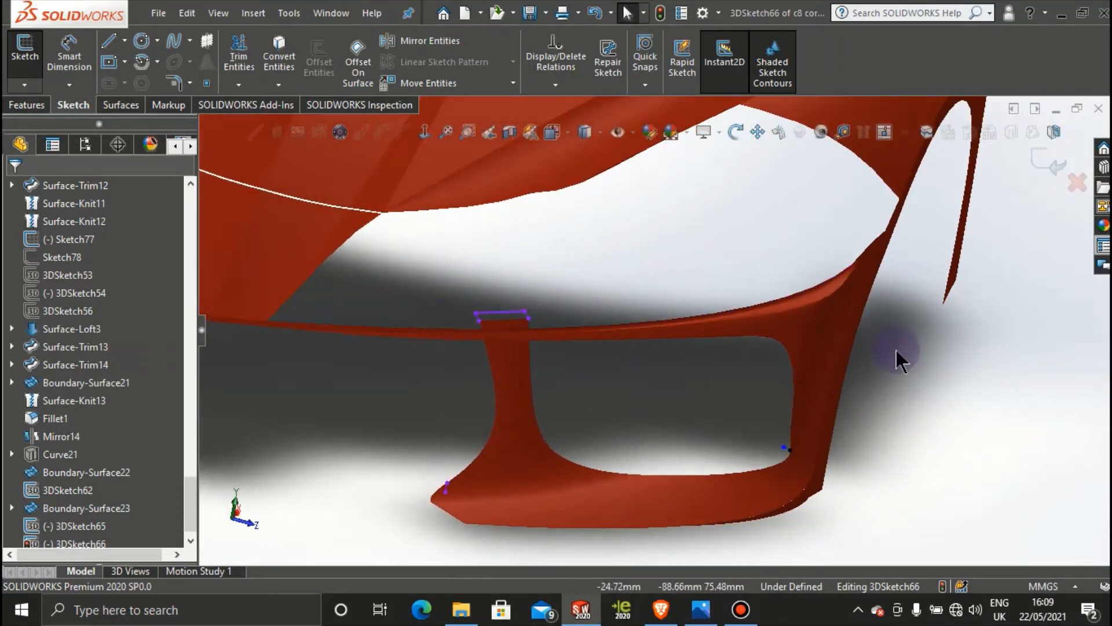
Step: Finish the current 3D sketch and start a new 3D sketch
click(1038, 160)
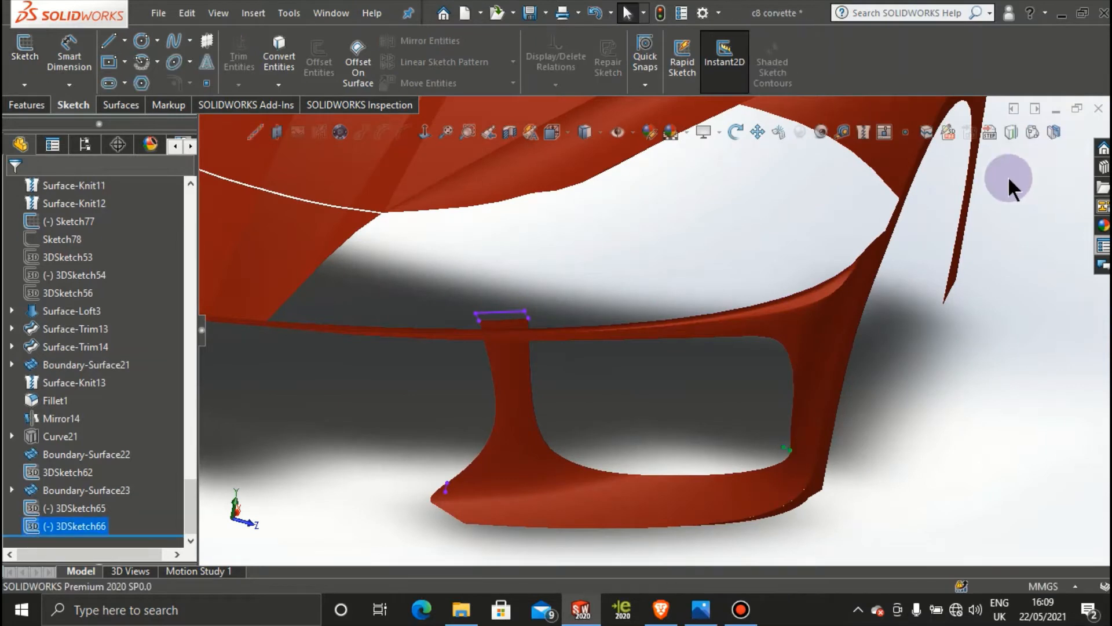
click(931, 304)
click(24, 85)
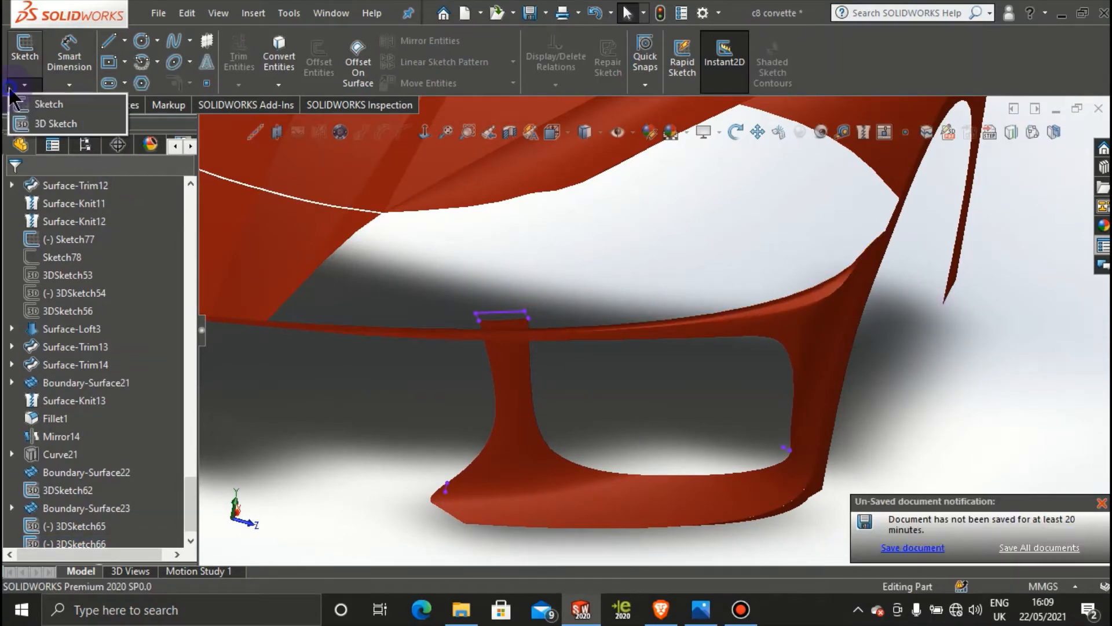
click(35, 113)
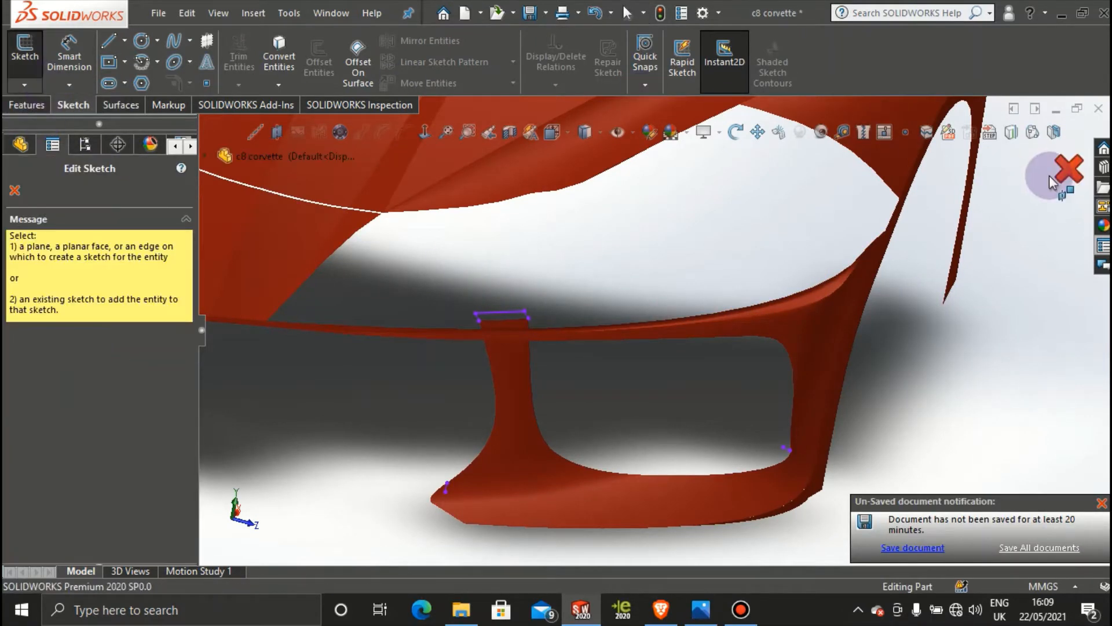
click(1069, 168)
click(17, 86)
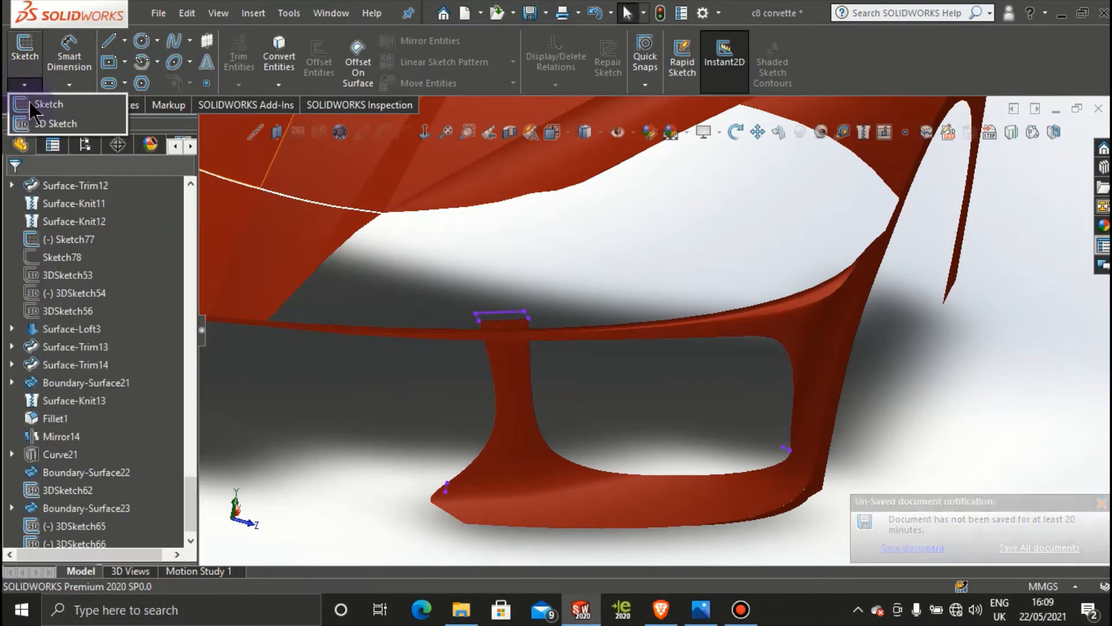
click(40, 119)
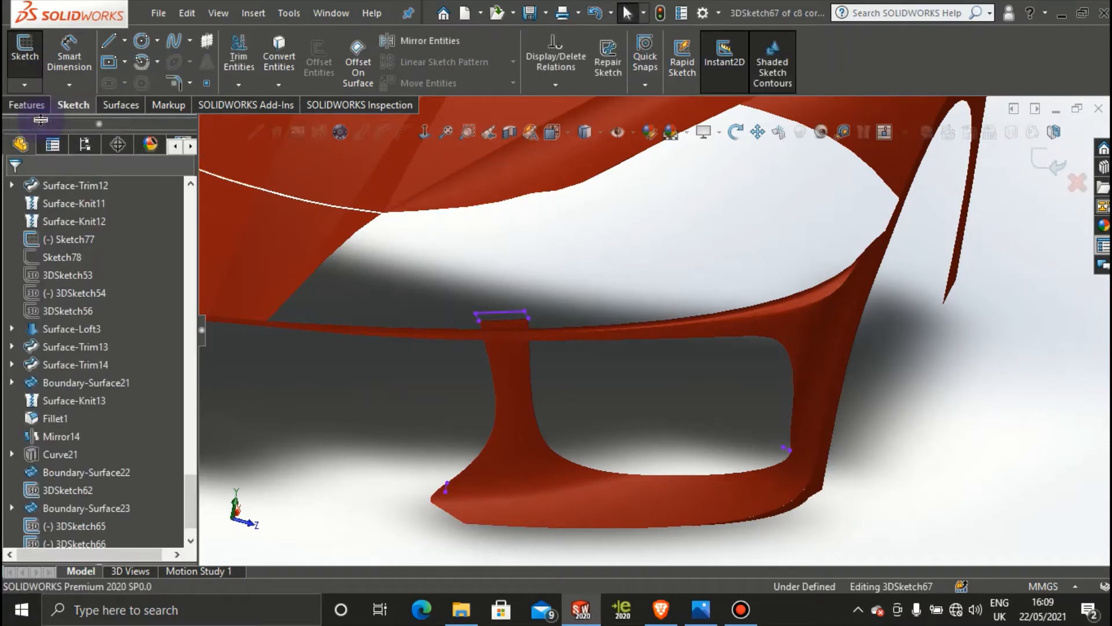
Step: Sketch a spline about 139 mm long from the short line atop the pillar, along the opening's lower edge, to its lower outer corner point
click(172, 42)
scroll(534, 304, down, 3)
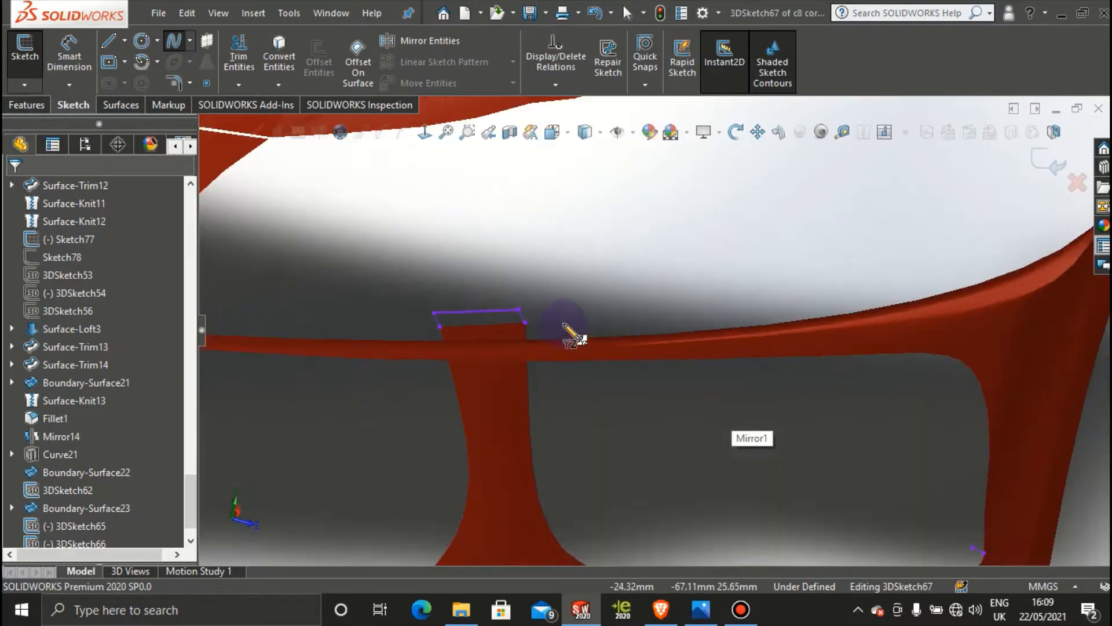
scroll(792, 456, up, 3)
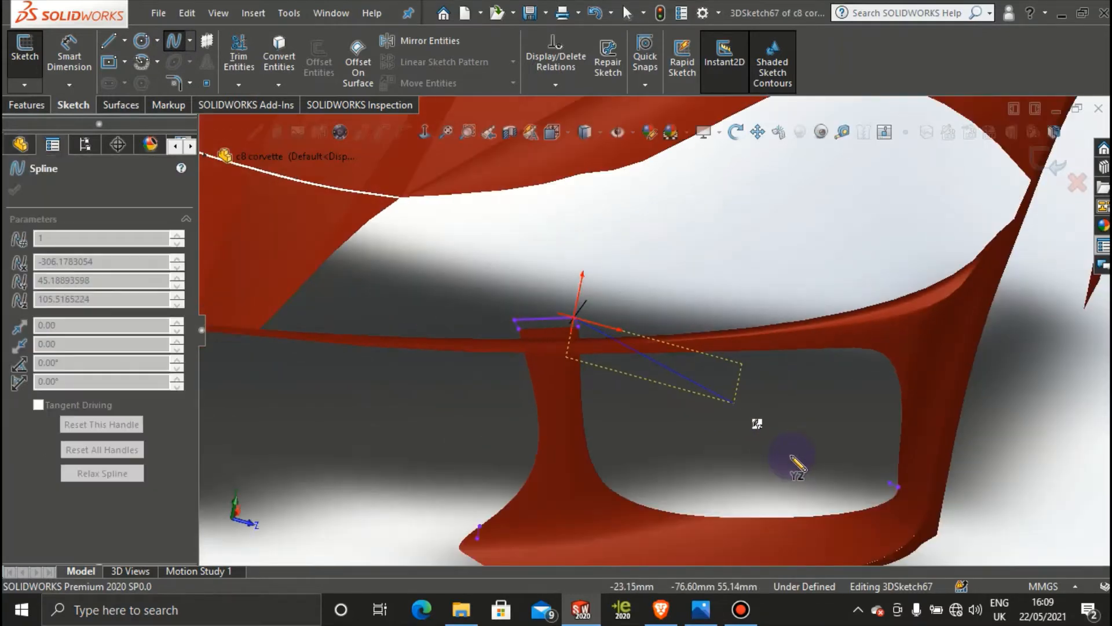
click(604, 435)
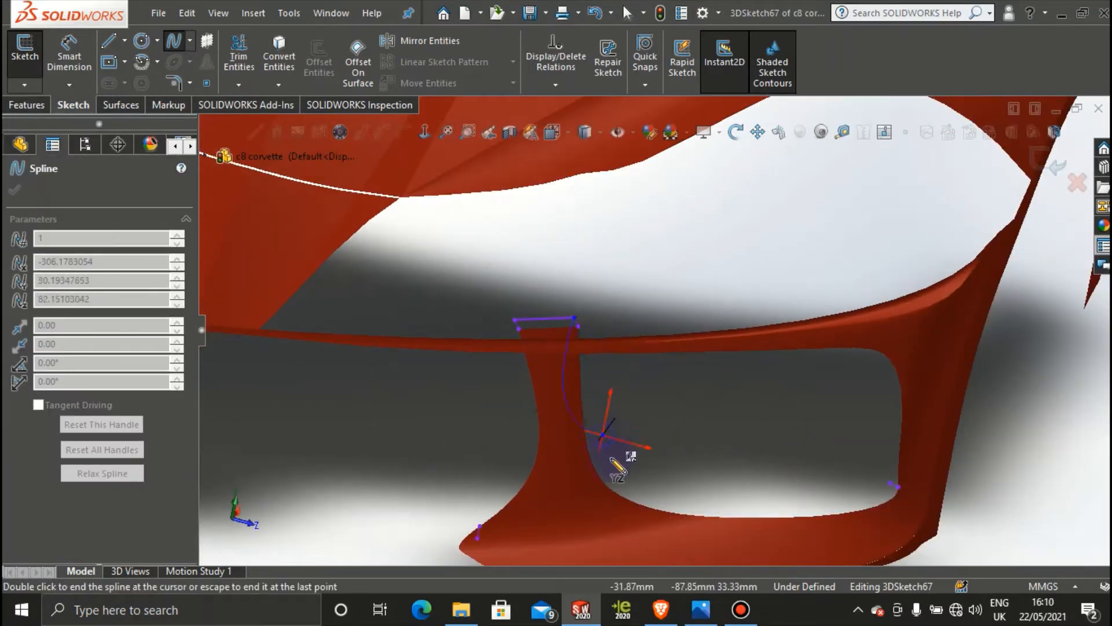
click(638, 483)
click(756, 497)
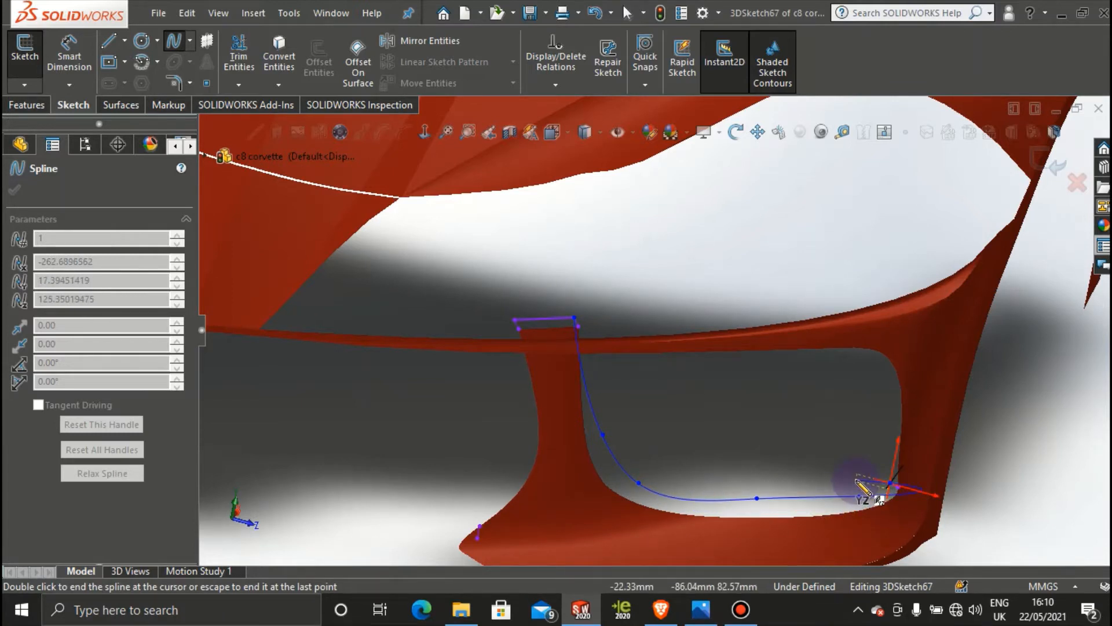
double_click(856, 479)
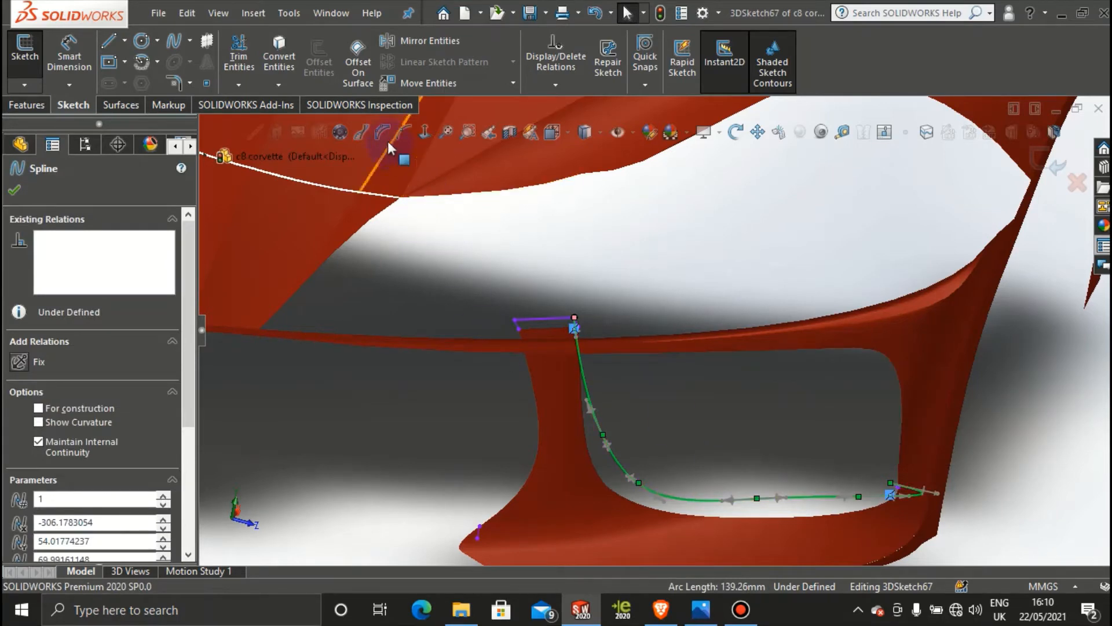
Step: Show the spline's control polygon and lower its two outer control points toward the opening's bottom edge
click(383, 132)
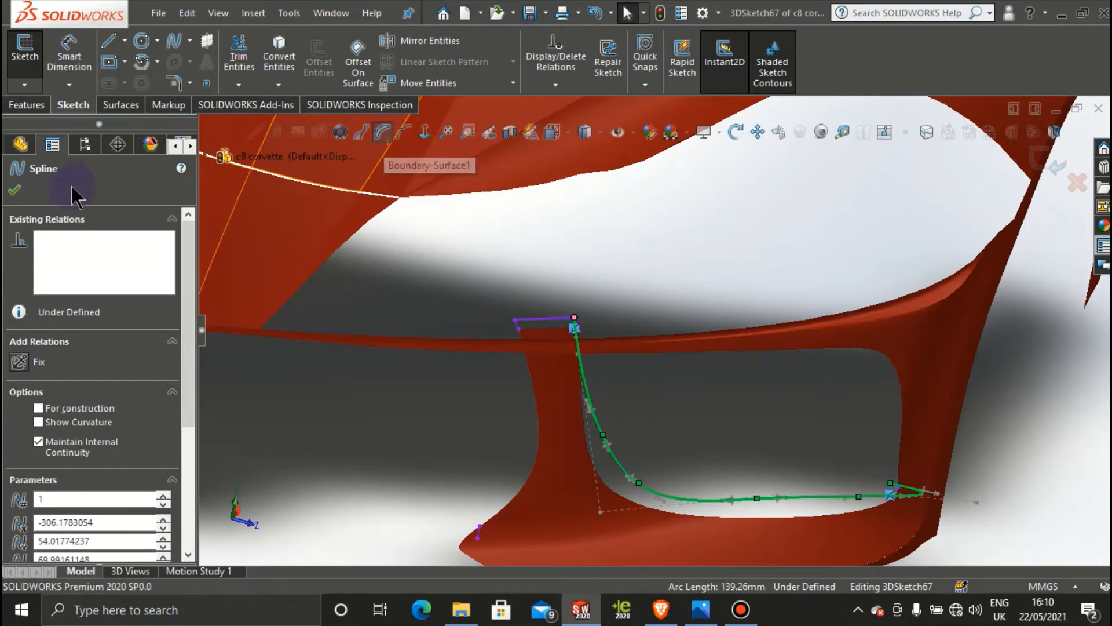
click(13, 188)
key(space)
click(510, 404)
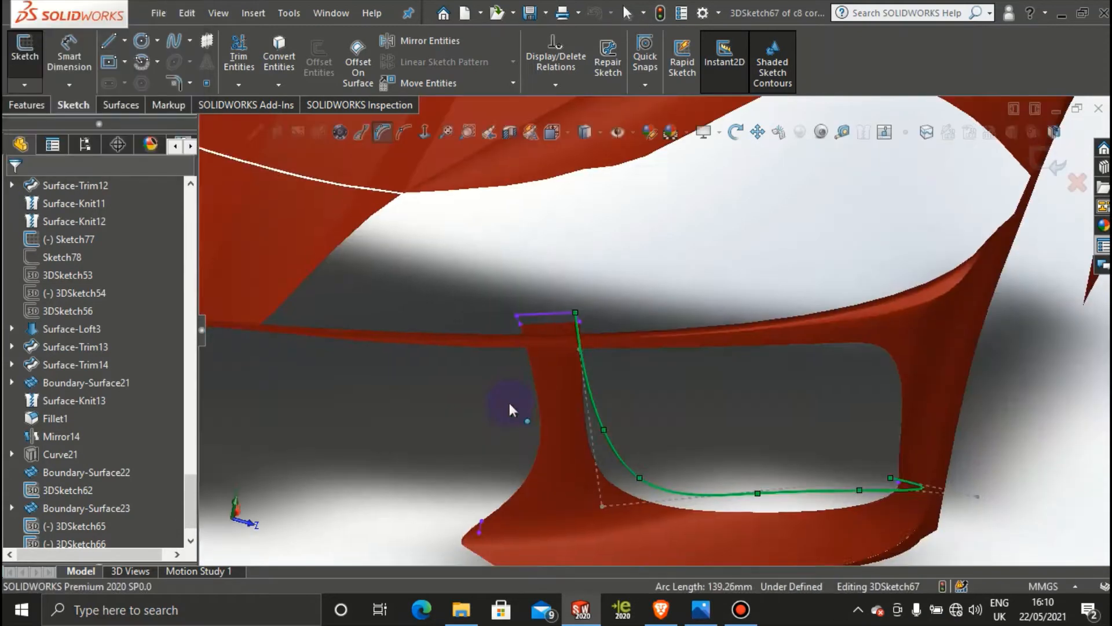
scroll(802, 395, down, 3)
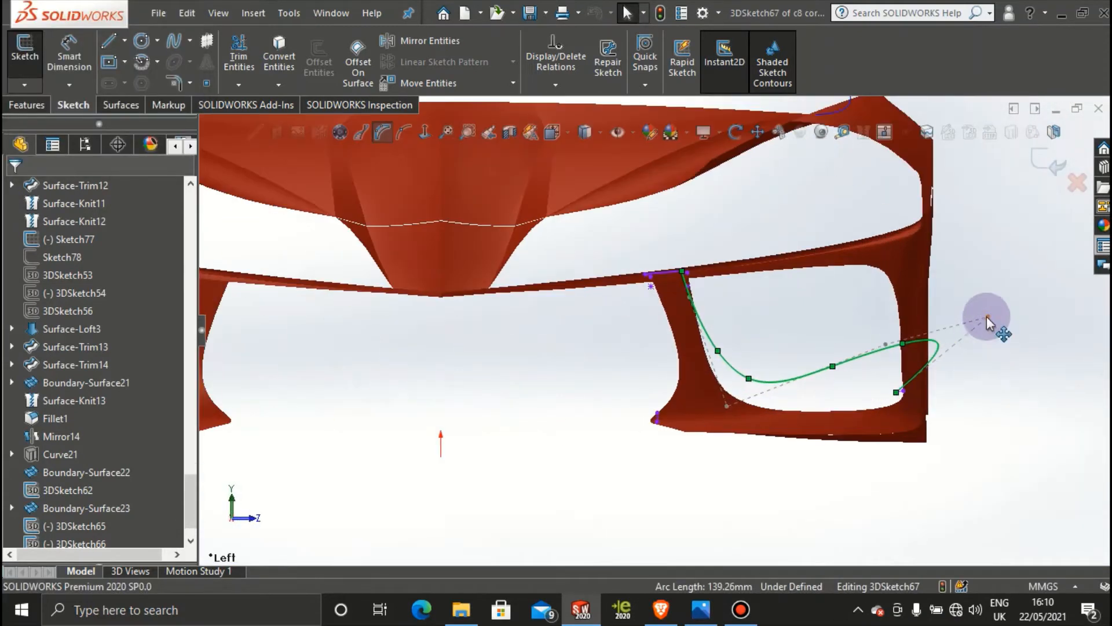
drag(987, 319, 836, 399)
drag(877, 348, 802, 398)
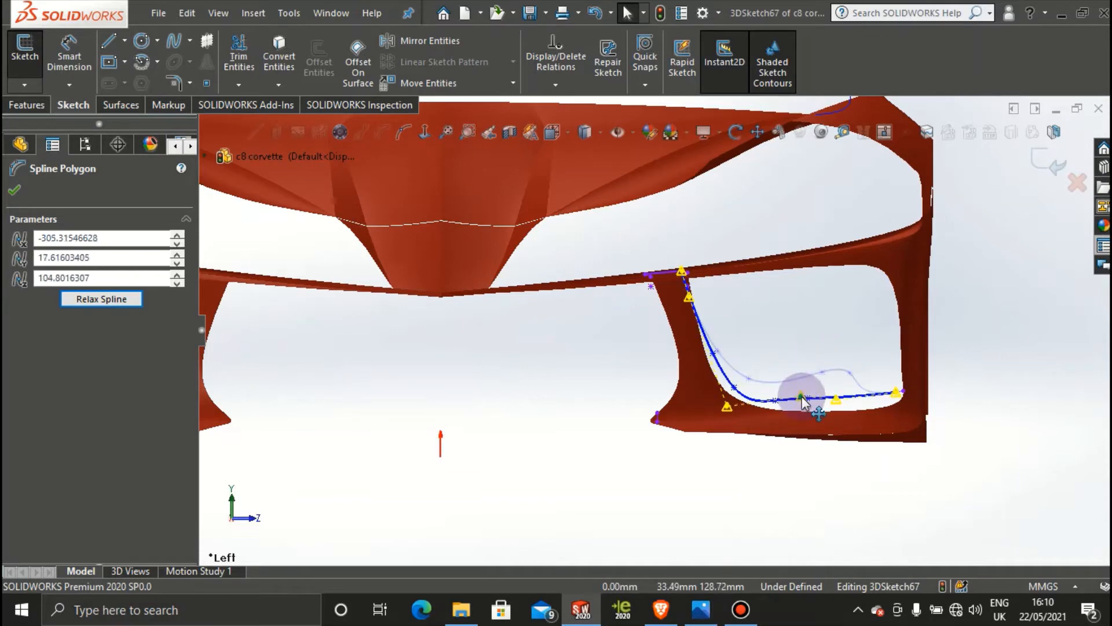
Step: Move the spline's control points so the curve follows the pillar edge and the bottom edge of the opening
scroll(708, 371, up, 3)
scroll(694, 272, down, 3)
scroll(782, 389, down, 4)
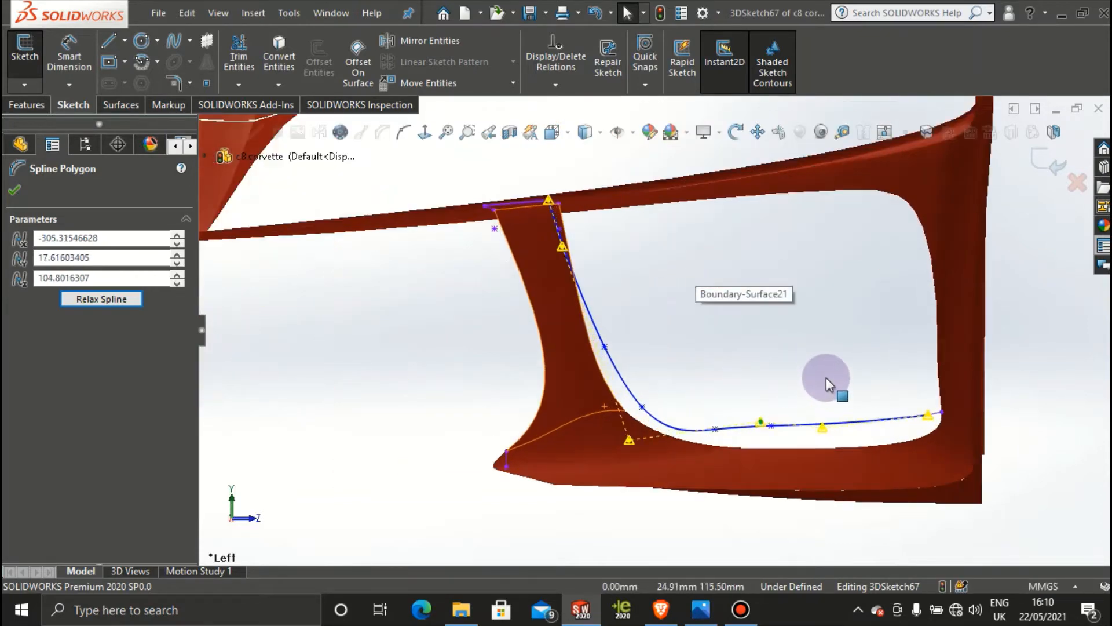
drag(581, 450, 539, 450)
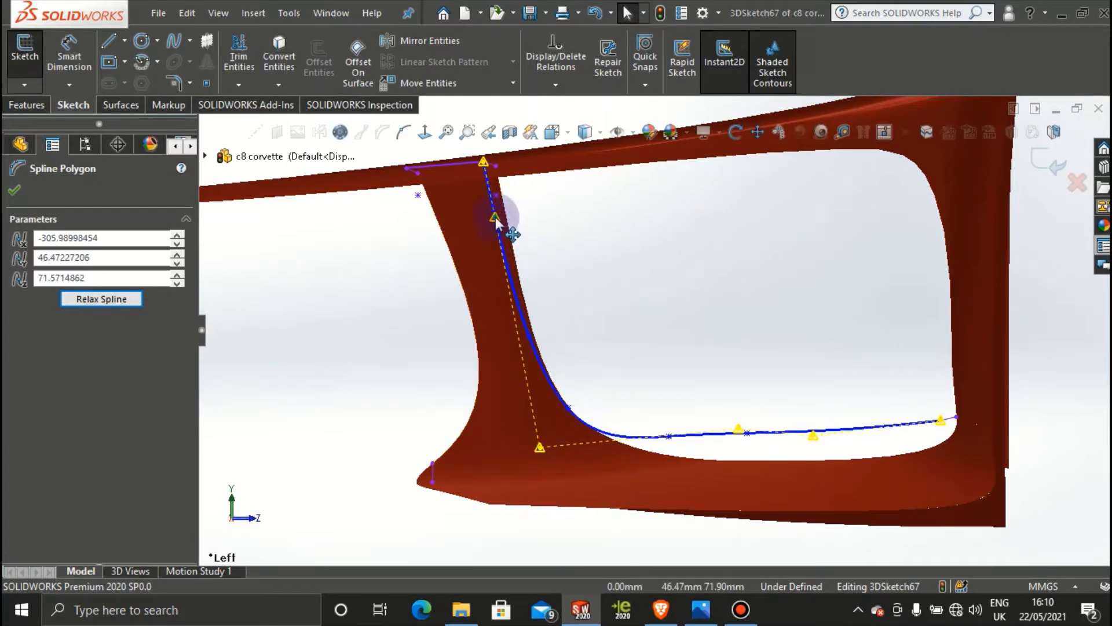
drag(744, 434, 773, 471)
drag(814, 436, 861, 462)
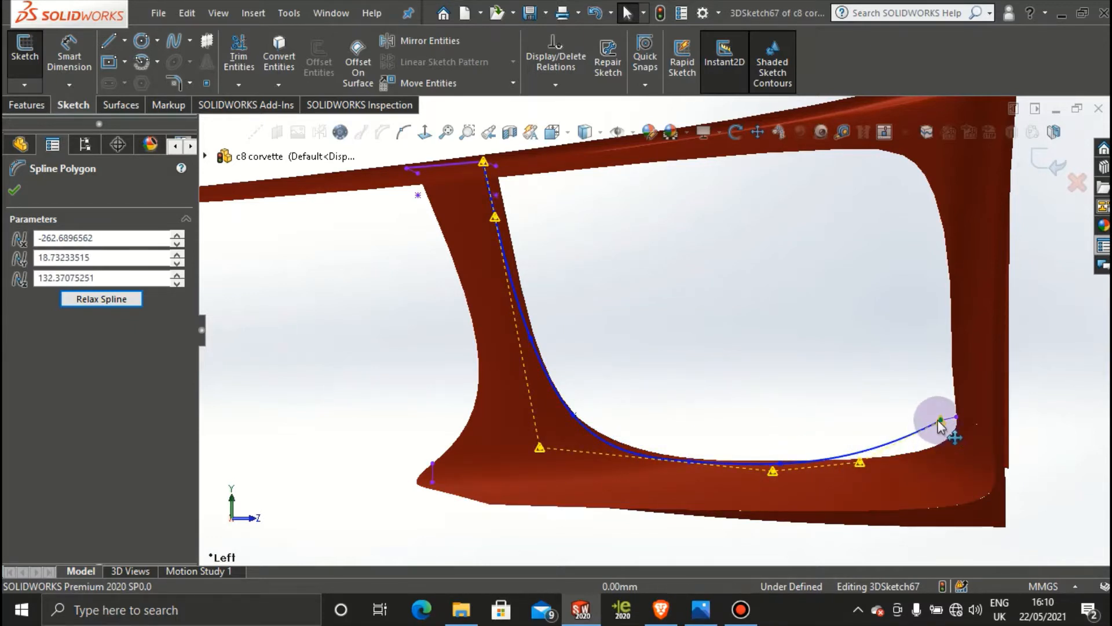
Step: Pull the outer control point into the opening's lower corner and fine-tune the bottom and pillar-base control points
scroll(945, 426, down, 5)
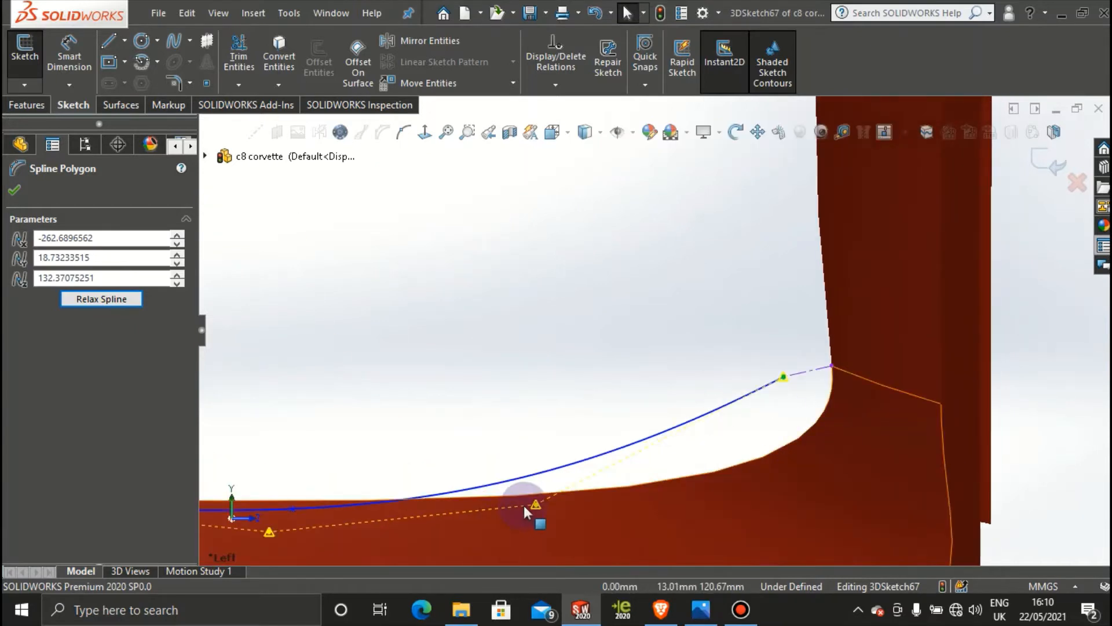
drag(538, 503, 822, 517)
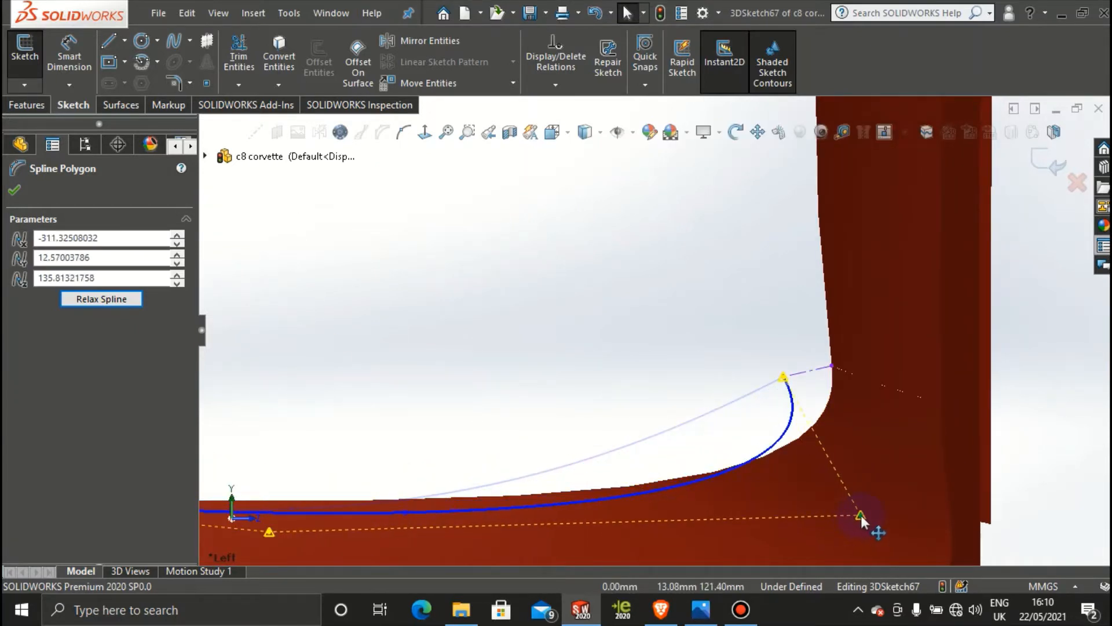
scroll(776, 515, up, 6)
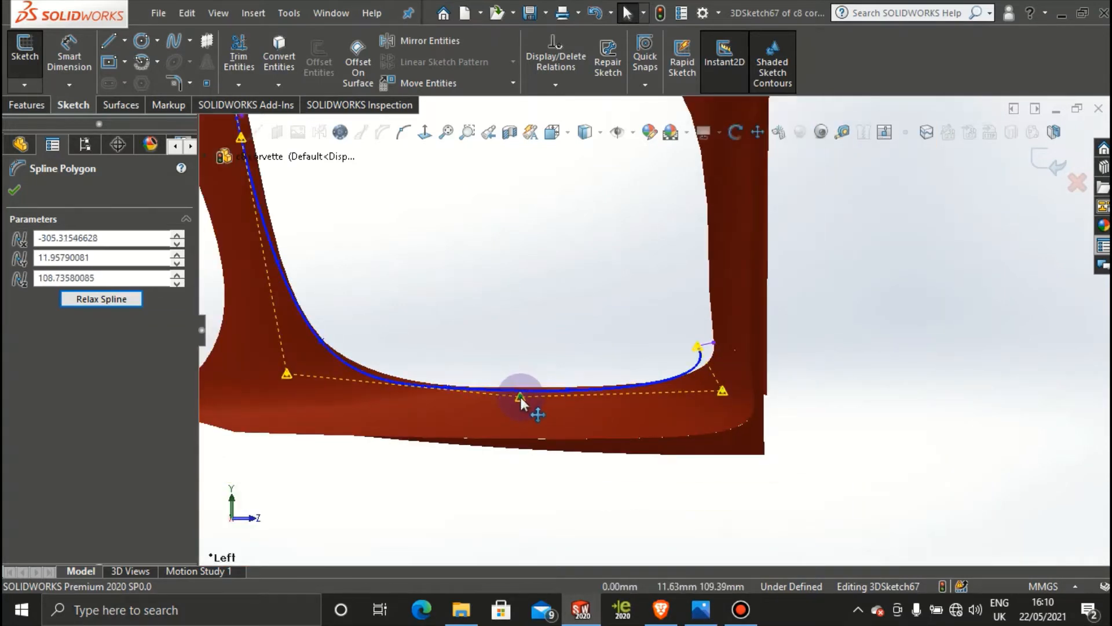
drag(518, 395, 280, 365)
scroll(388, 383, up, 4)
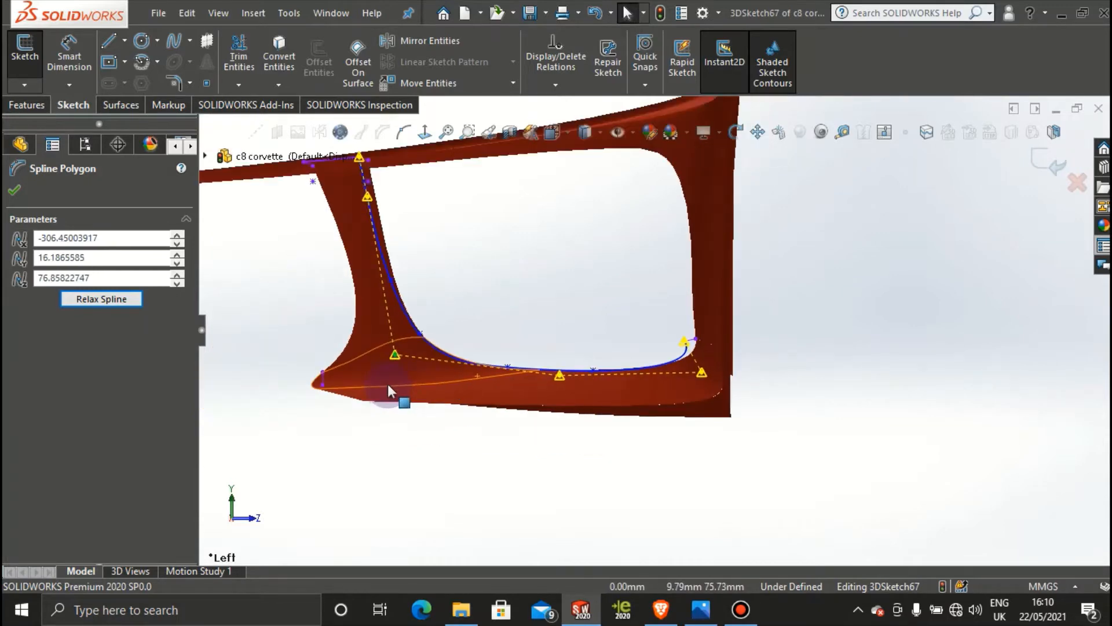
Step: Pull the spline's outer and middle control points inward in plan so the curve follows the bumper's curved inner edge
scroll(418, 238, down, 3)
scroll(418, 239, down, 1)
scroll(634, 415, up, 3)
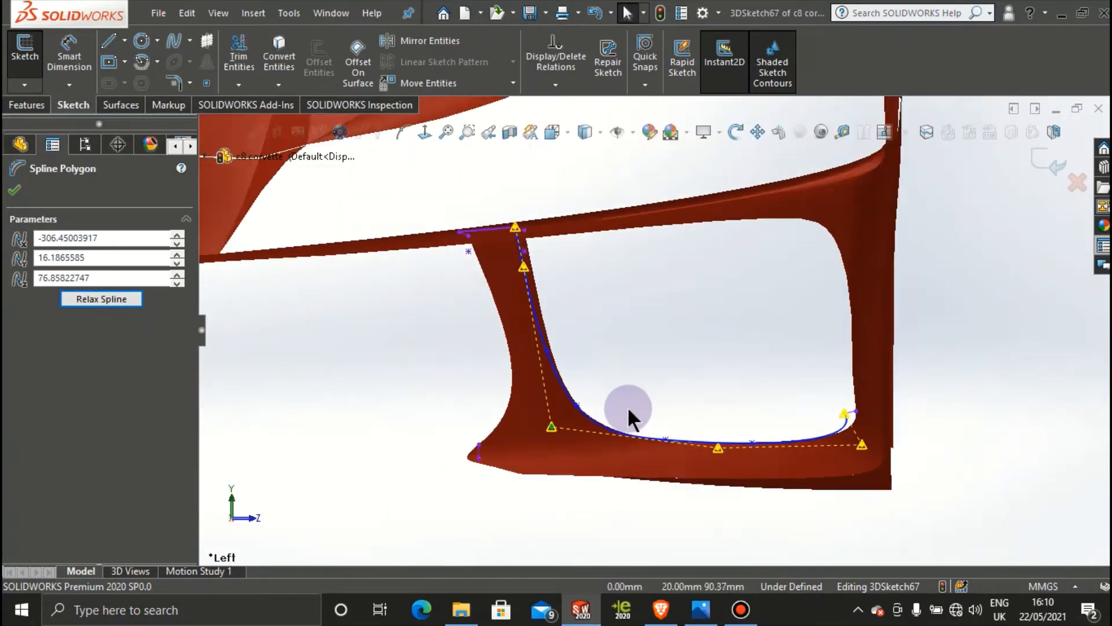
middle_drag(633, 415, 479, 336)
scroll(593, 517, up, 3)
key(space)
click(478, 336)
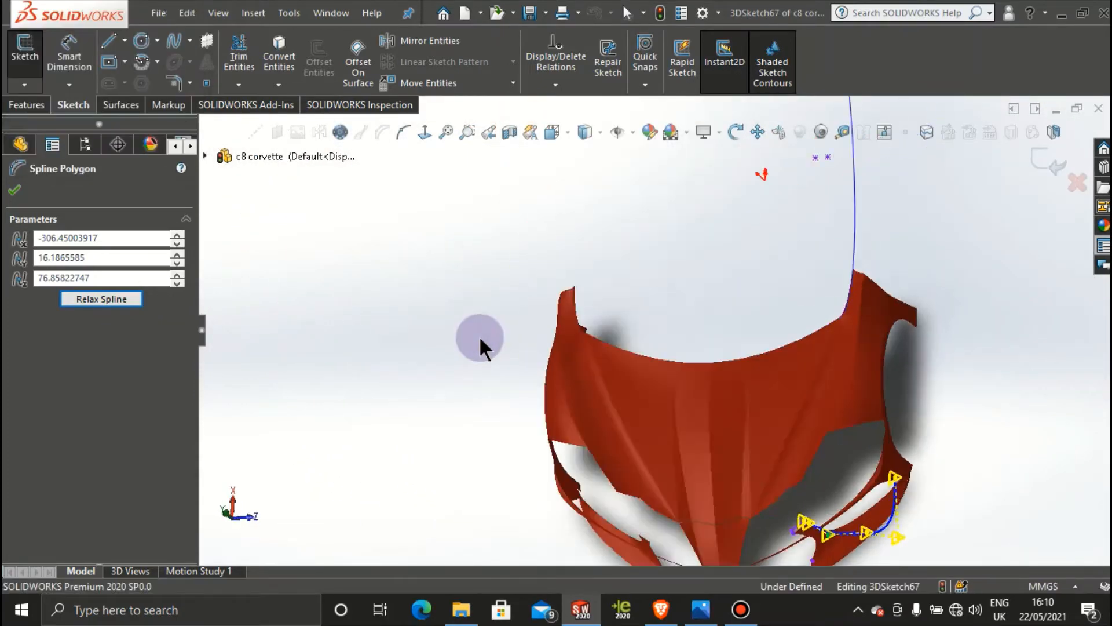
scroll(762, 213, down, 4)
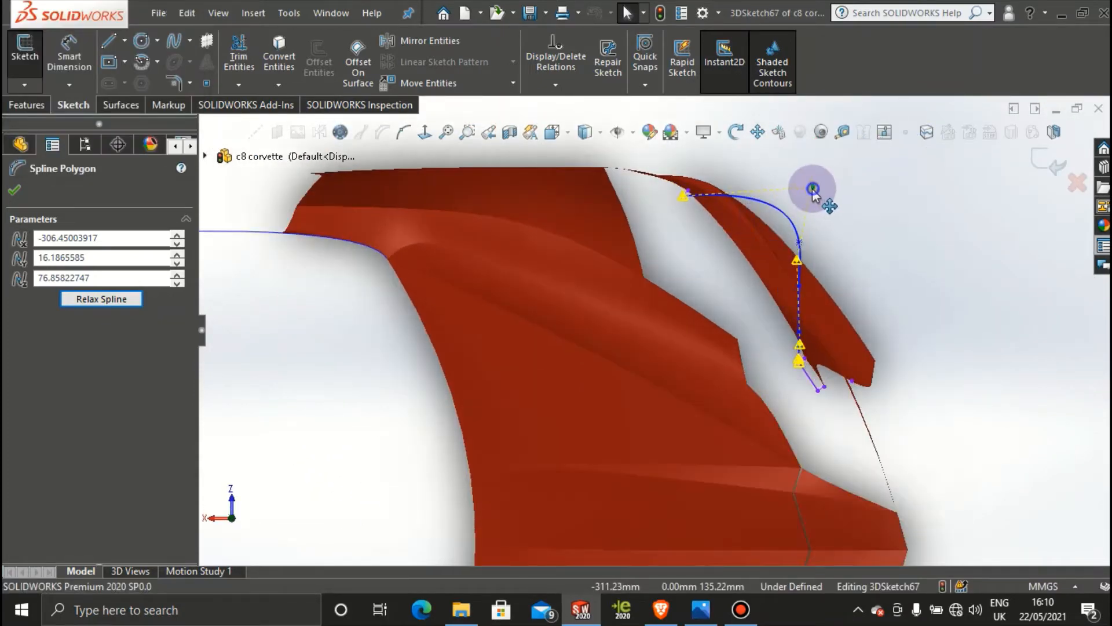
drag(814, 193, 744, 245)
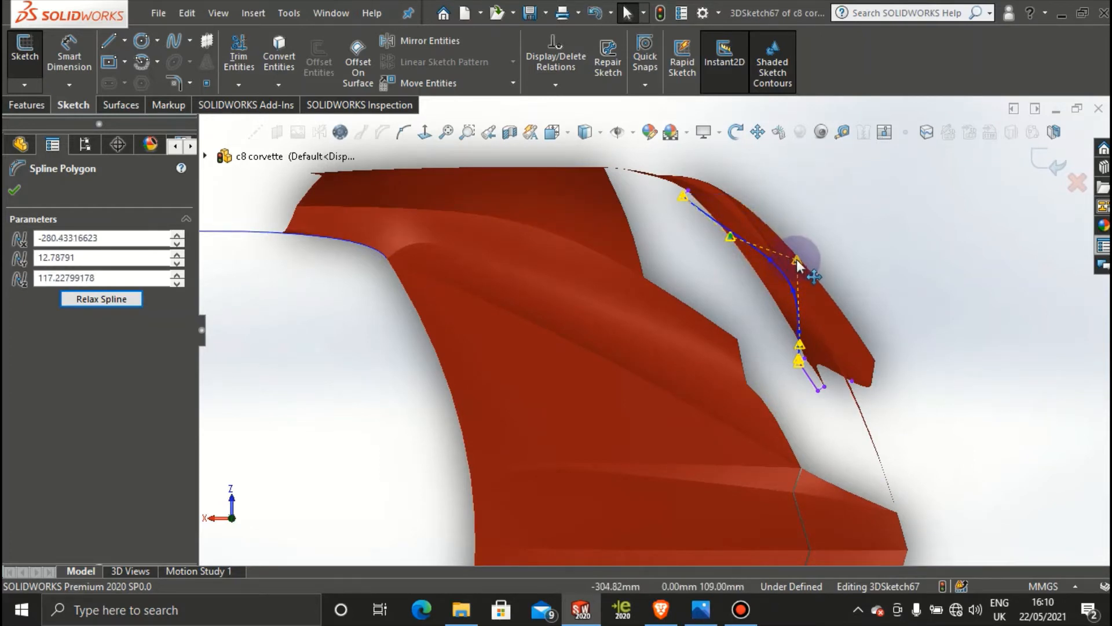
click(739, 228)
click(785, 297)
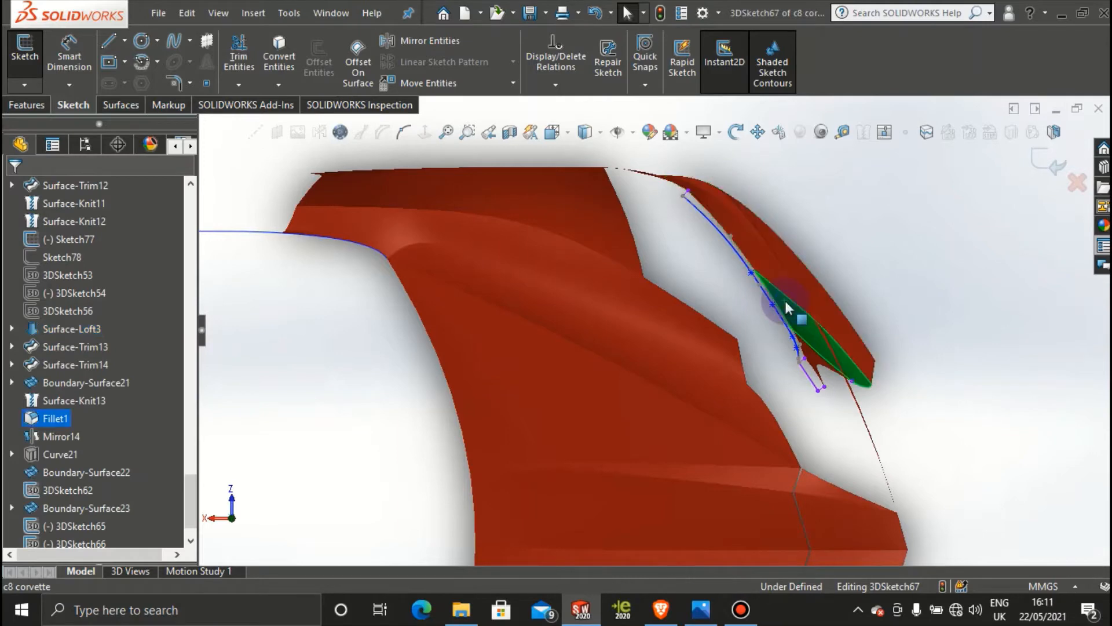
Step: Shift the control point near the spline's outer end slightly away from the bumper edge to about X -278.77, Z 116.96
scroll(767, 329, down, 2)
scroll(777, 336, up, 6)
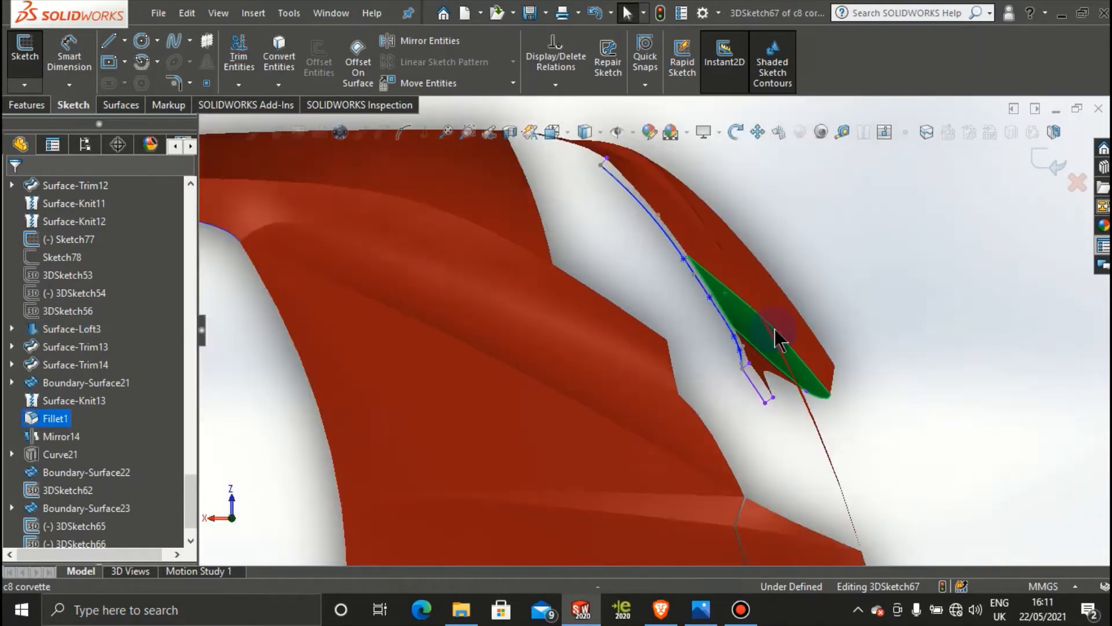
middle_drag(649, 343, 834, 457)
key(space)
click(524, 347)
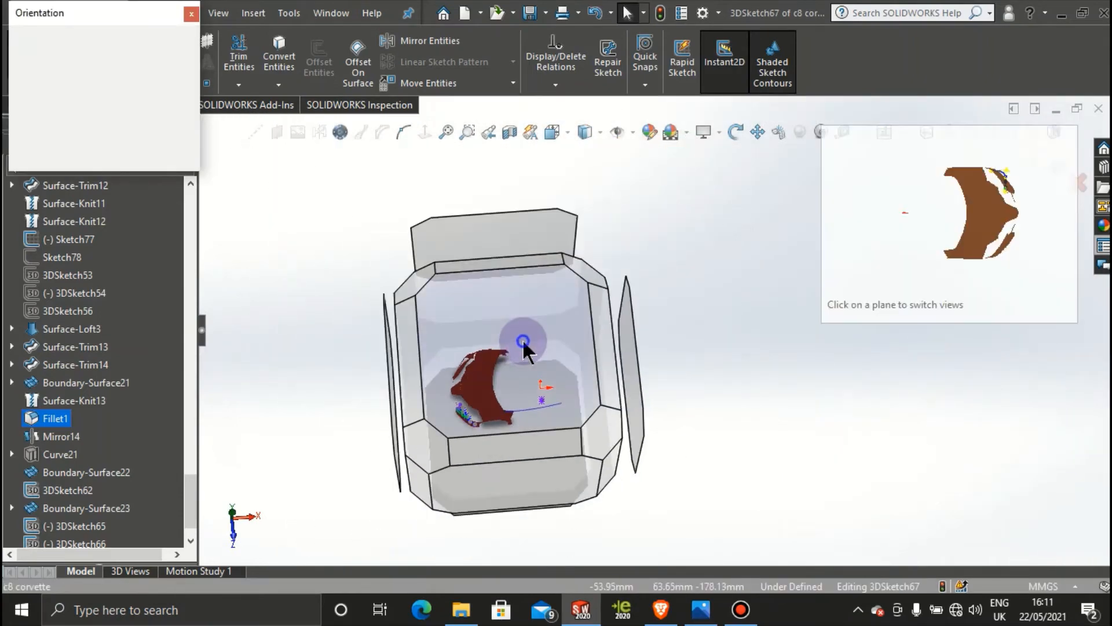
scroll(547, 401, down, 6)
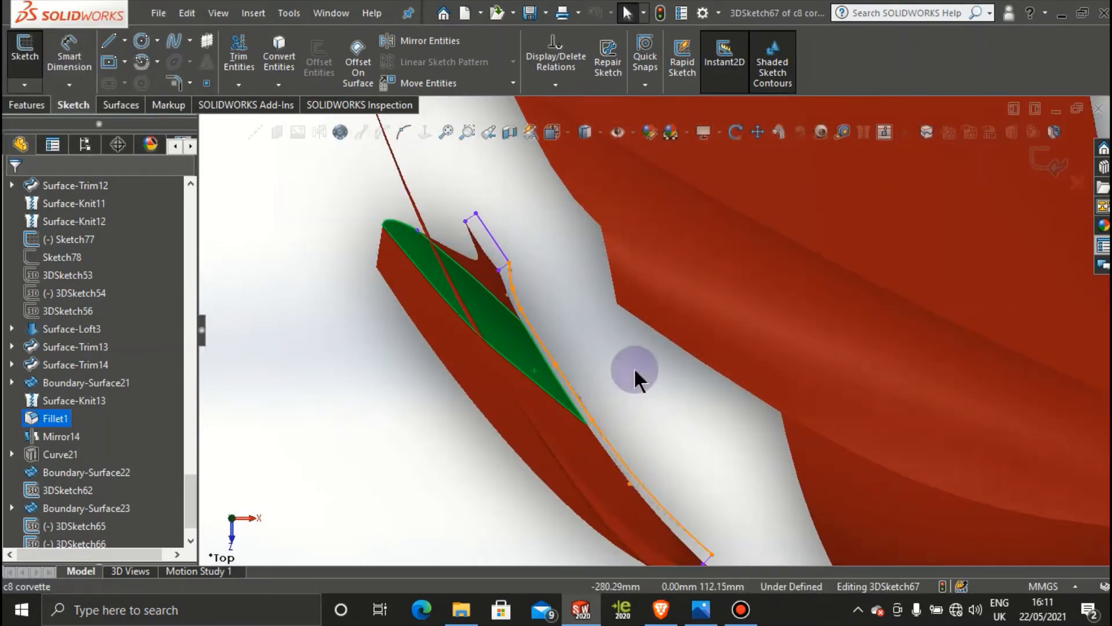
click(625, 352)
scroll(714, 573, down, 4)
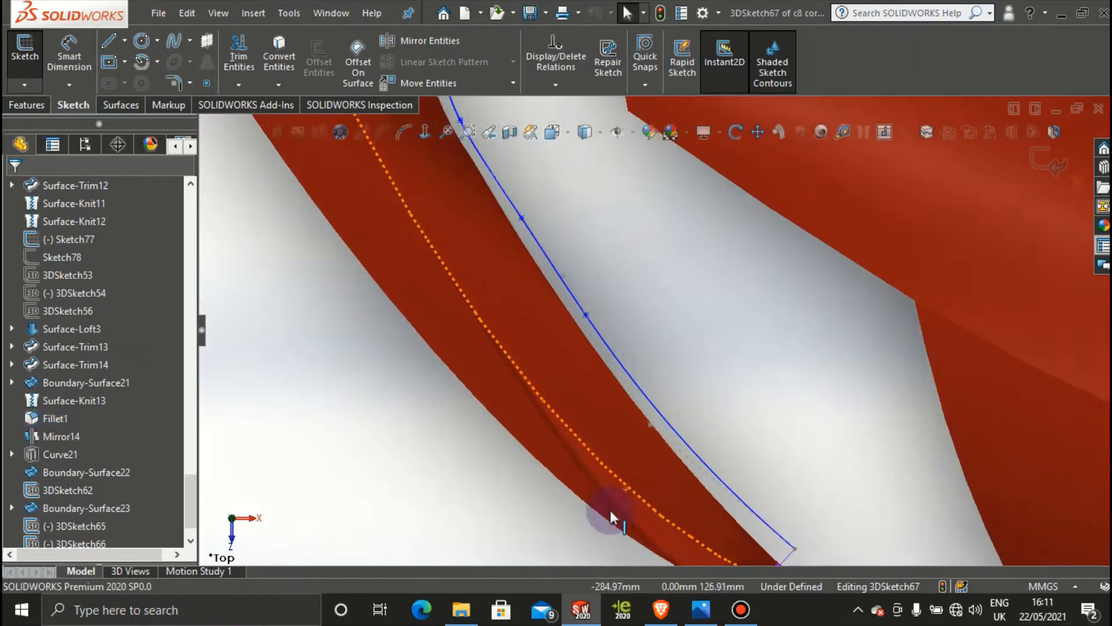
click(660, 399)
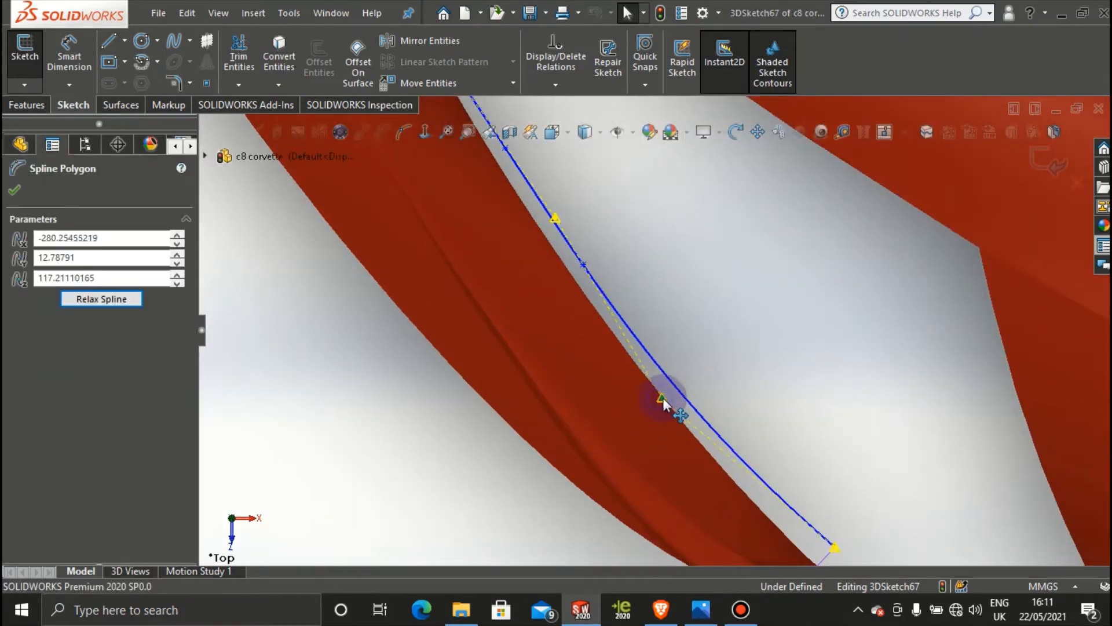
drag(673, 400, 679, 398)
Step: Shift the spline control point near the pillar base slightly away from the bumper edge to about X -304.70, Z 77.30
scroll(678, 399, up, 4)
scroll(630, 284, down, 2)
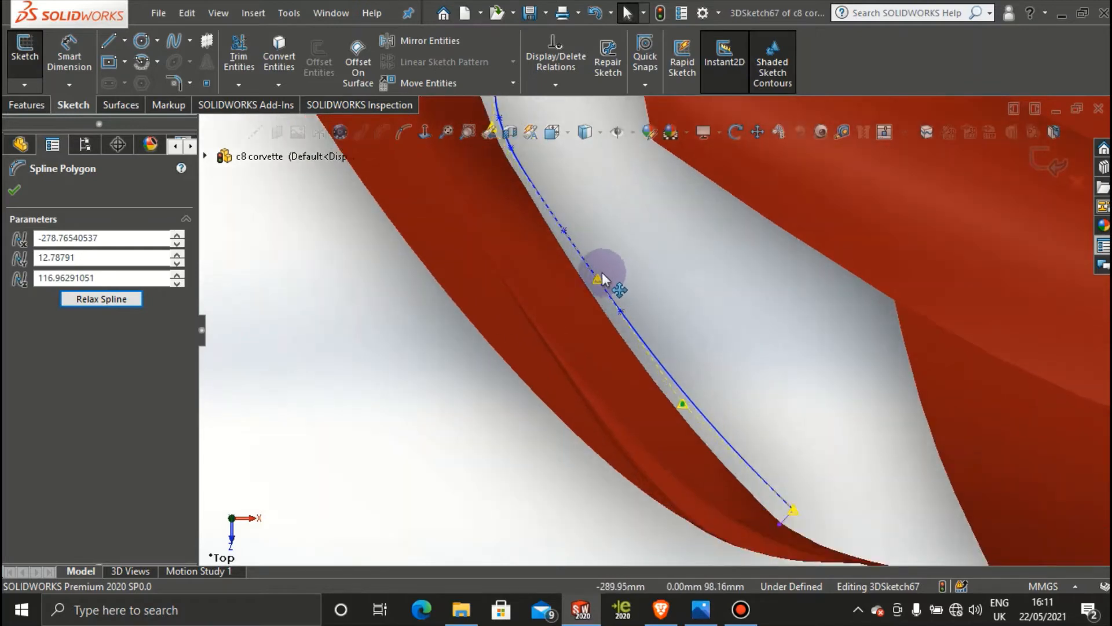
scroll(551, 258, up, 3)
scroll(578, 219, down, 1)
drag(562, 220, 570, 220)
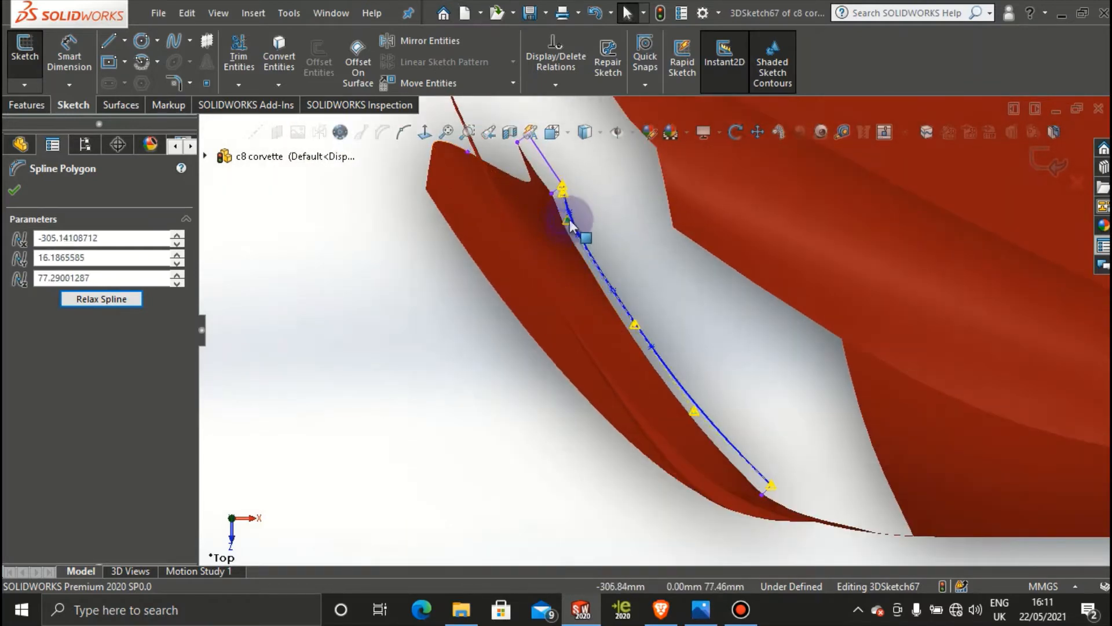
scroll(571, 223, down, 2)
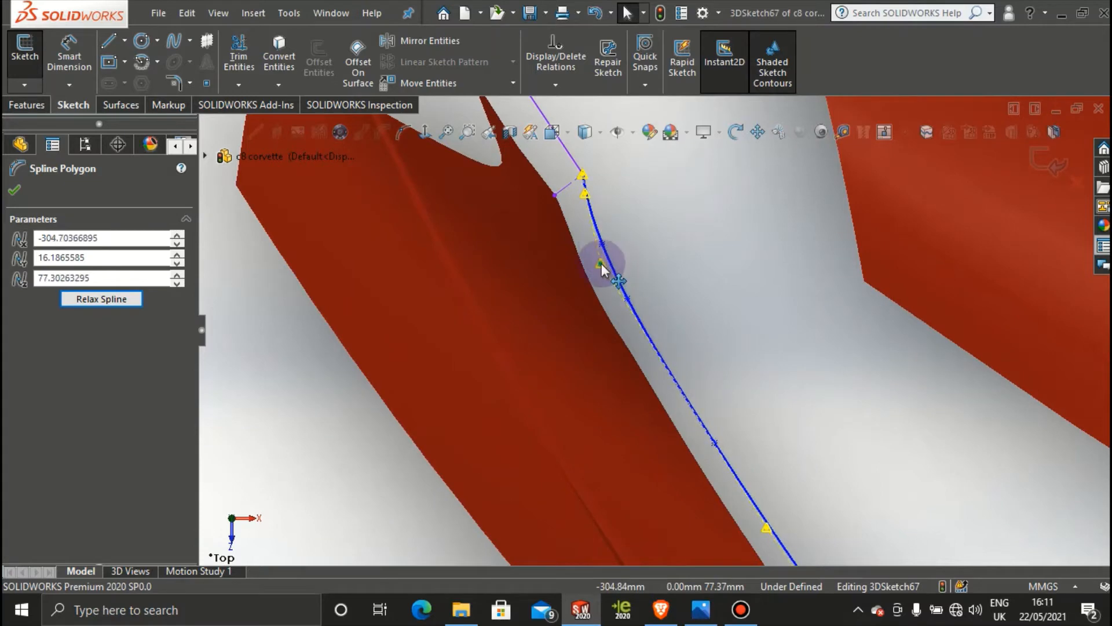
scroll(730, 411, up, 2)
scroll(730, 438, down, 2)
scroll(718, 448, down, 1)
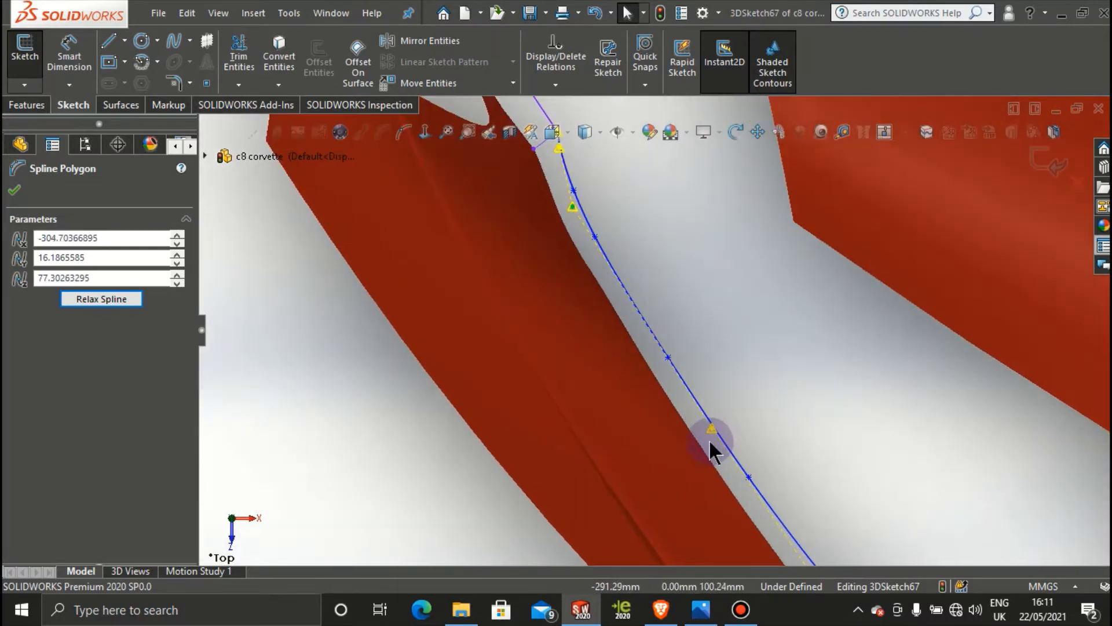
Step: Pull the spline's outer bottom control point into the opening's lower outer corner, to about Y 11.78, Z 137.19
scroll(713, 449, up, 2)
scroll(731, 438, down, 2)
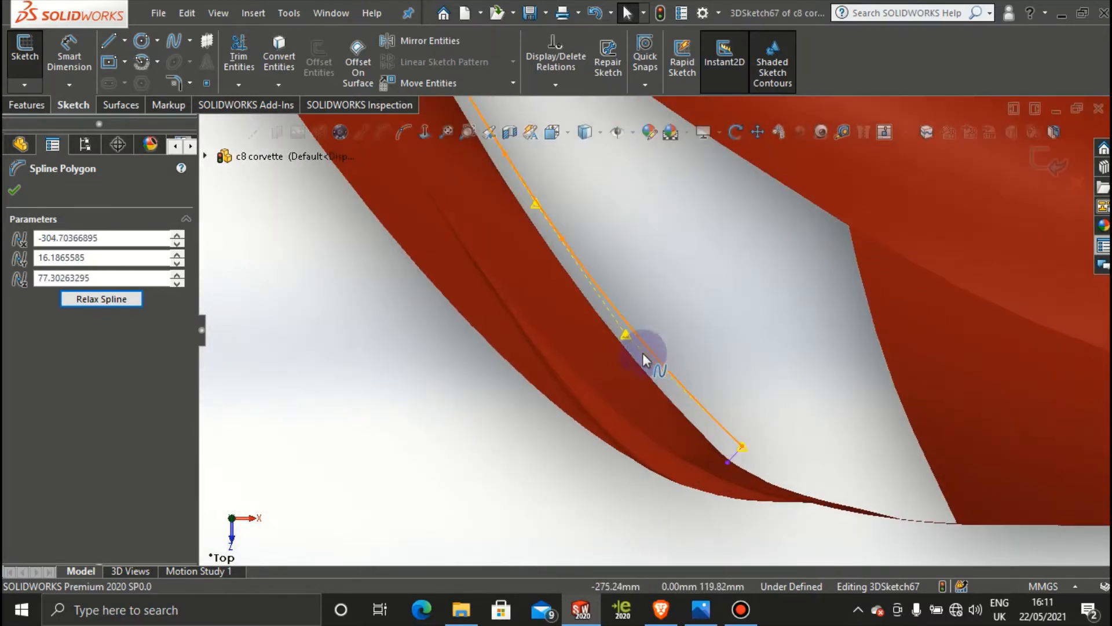
scroll(628, 336, up, 3)
mouse_move(670, 367)
middle_down()
mouse_move(621, 377)
mouse_move(603, 303)
mouse_move(704, 262)
mouse_move(658, 278)
mouse_move(745, 185)
middle_up()
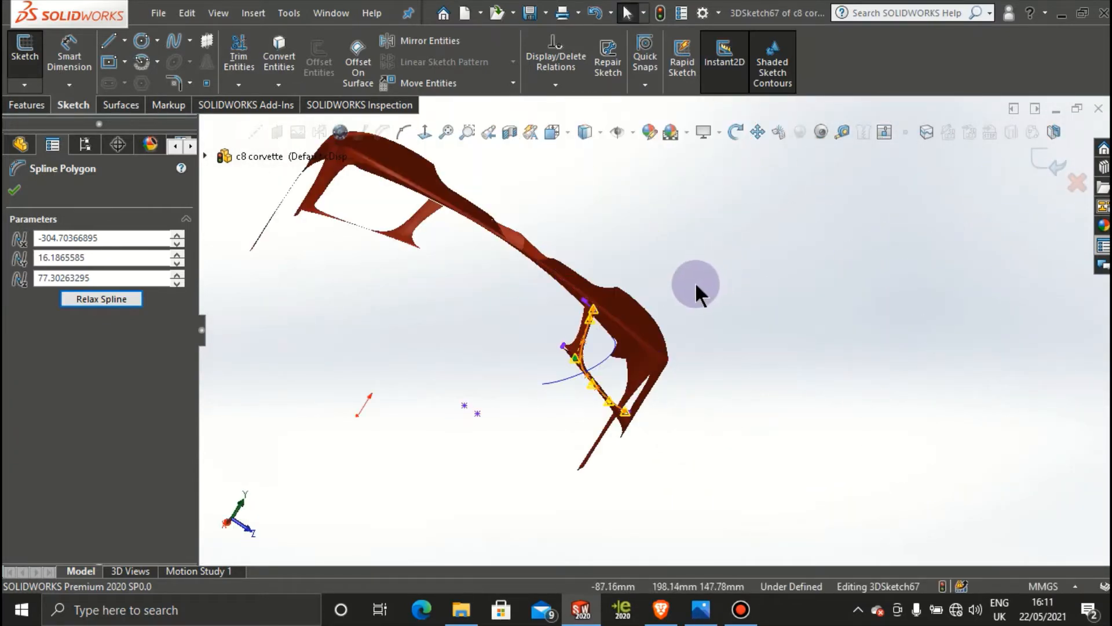
key(space)
click(527, 325)
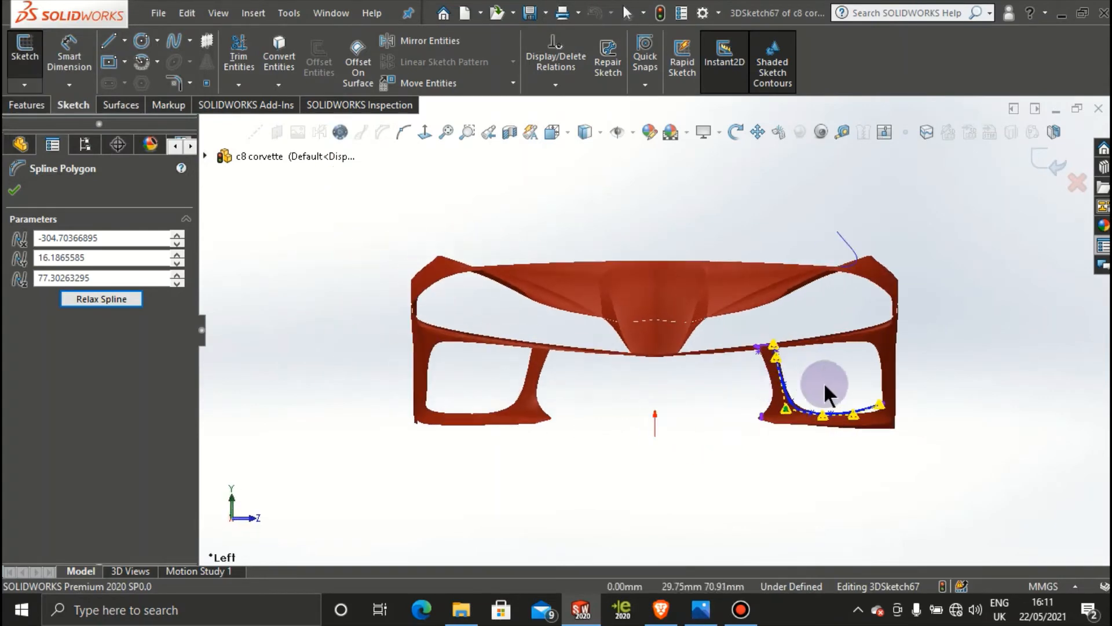
scroll(818, 398, down, 5)
scroll(808, 402, down, 2)
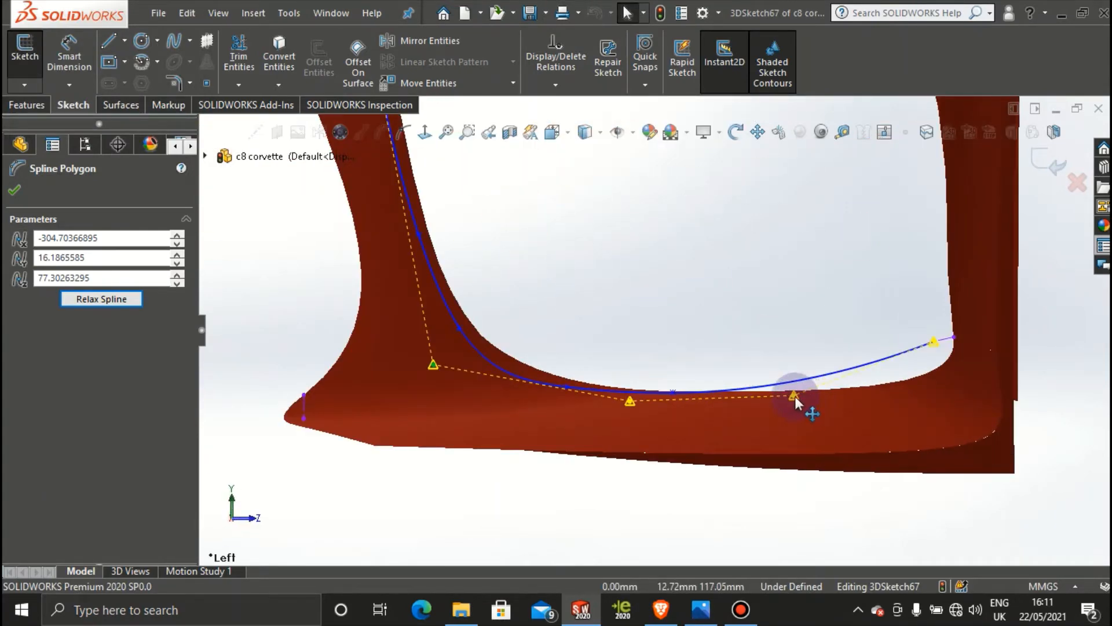
mouse_move(819, 413)
middle_down()
mouse_move(844, 406)
mouse_move(894, 427)
mouse_move(812, 402)
mouse_move(814, 411)
middle_up()
key(space)
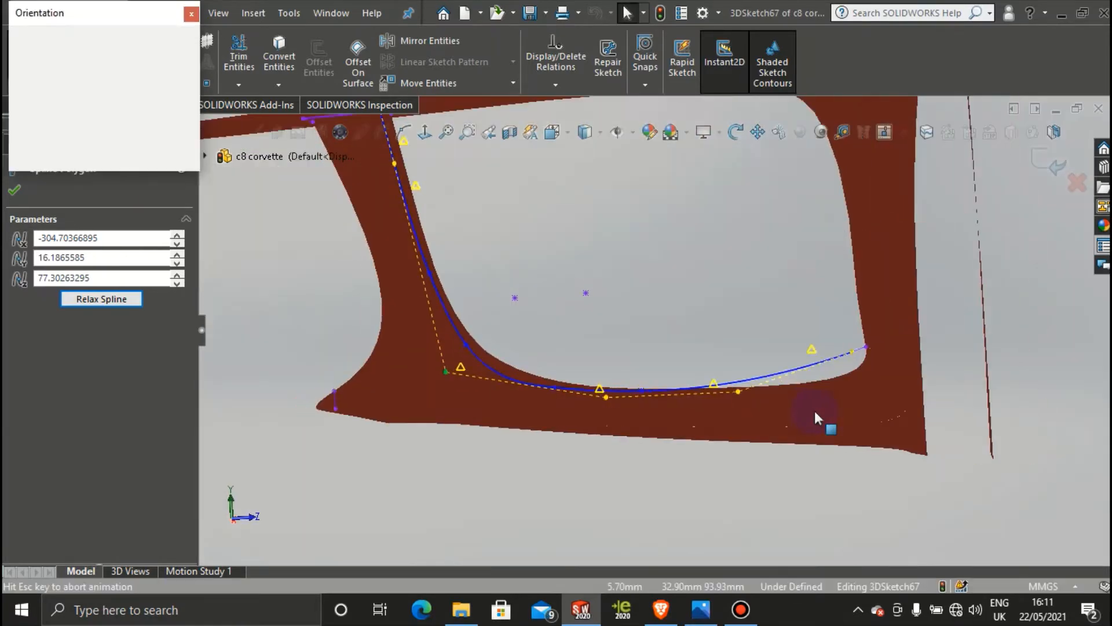
click(548, 356)
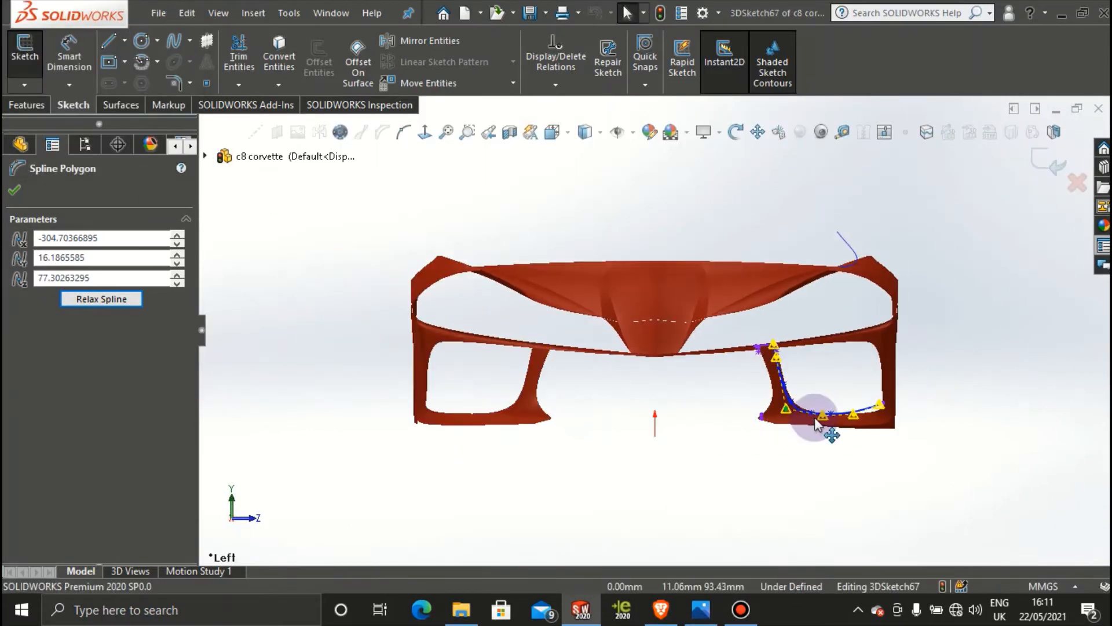
scroll(817, 425, down, 5)
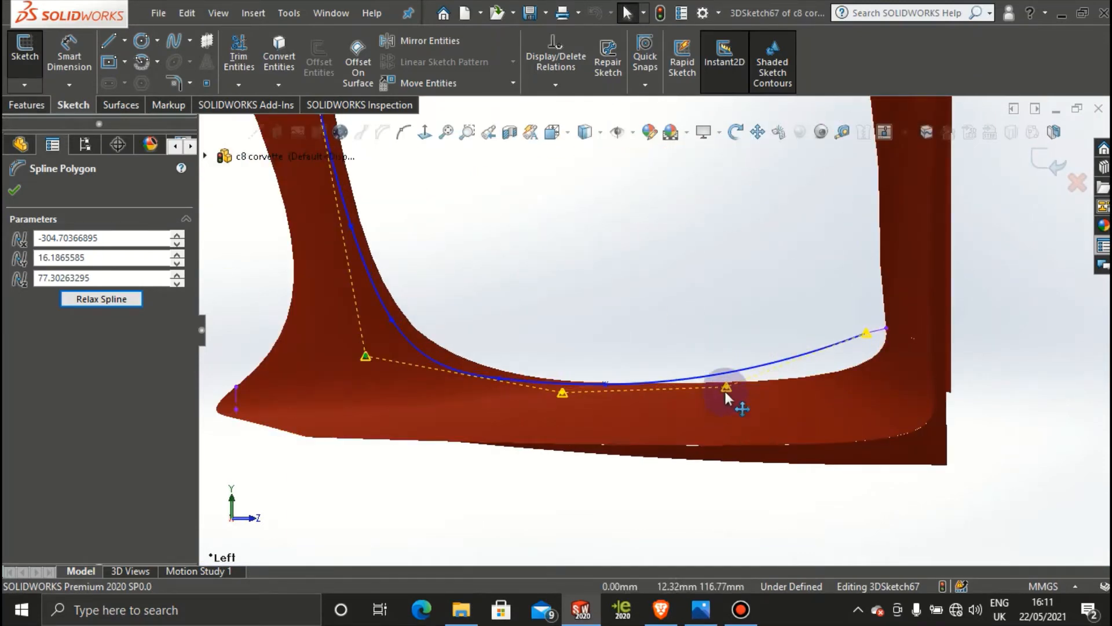
drag(726, 387, 911, 400)
scroll(819, 422, up, 5)
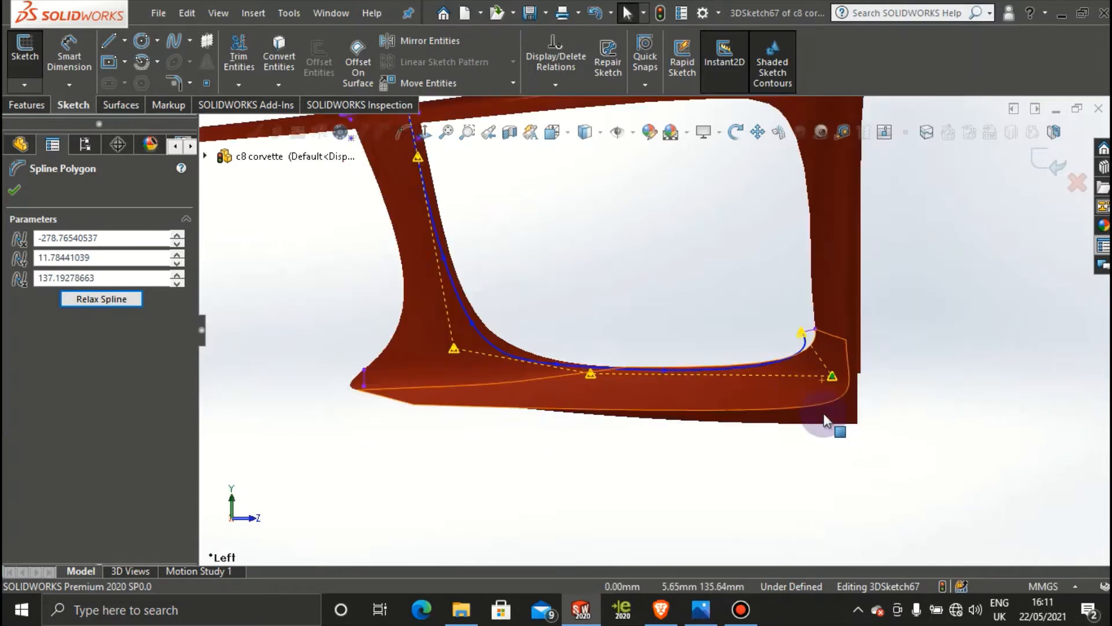
Step: Move the lower-corner control point inward in plan to about X -264.63, Z 133.25 so the spline's end follows the bumper's inner edge
middle_drag(819, 423, 690, 330)
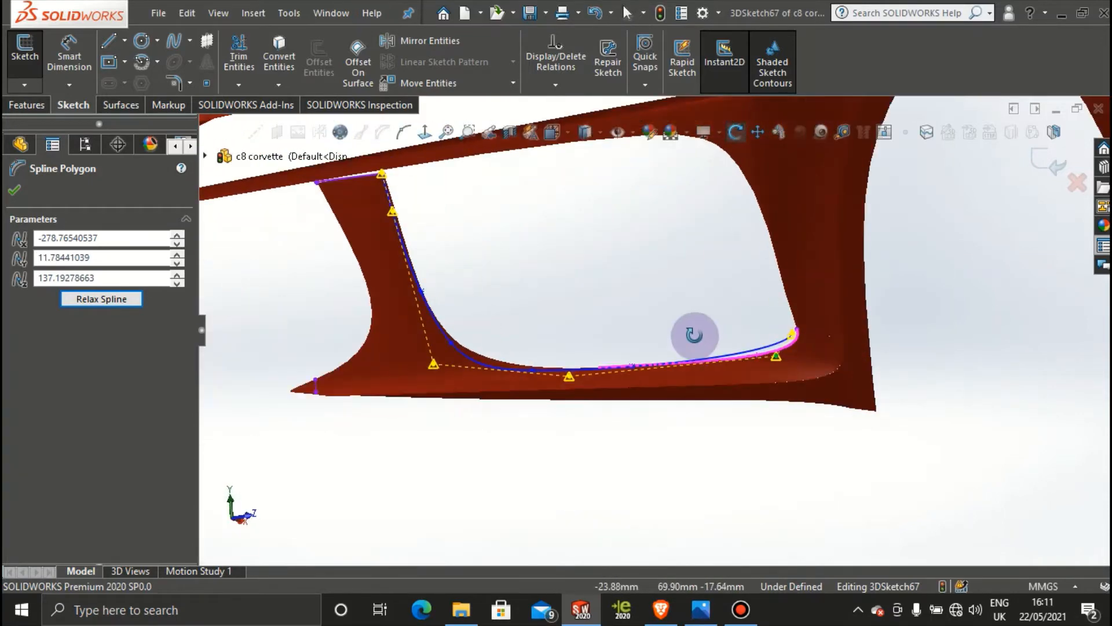
key(space)
click(494, 406)
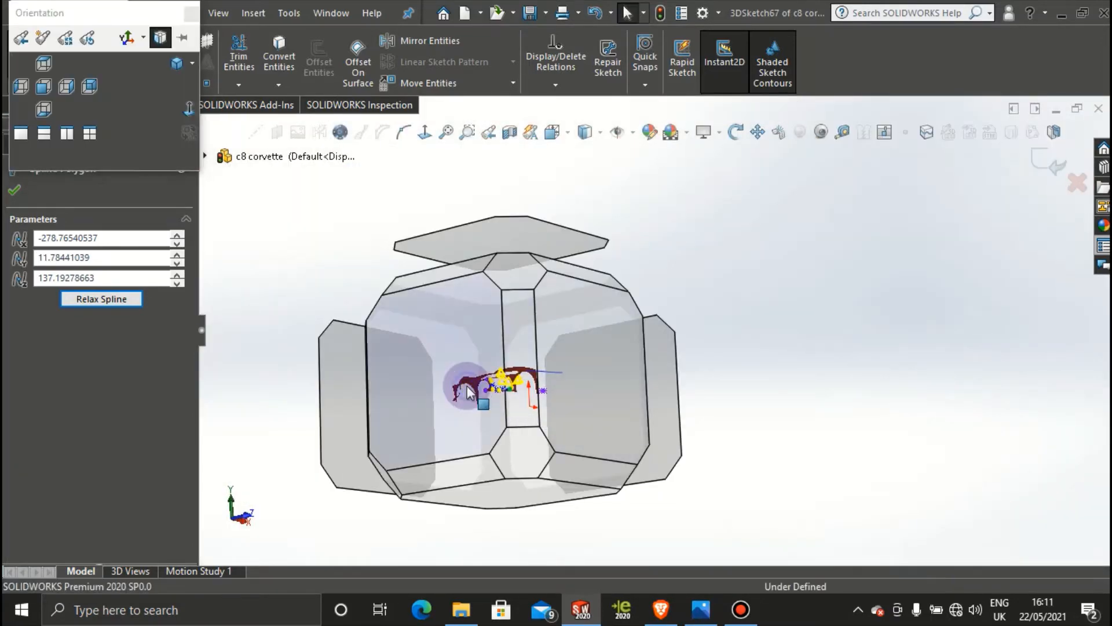
scroll(886, 433, down, 4)
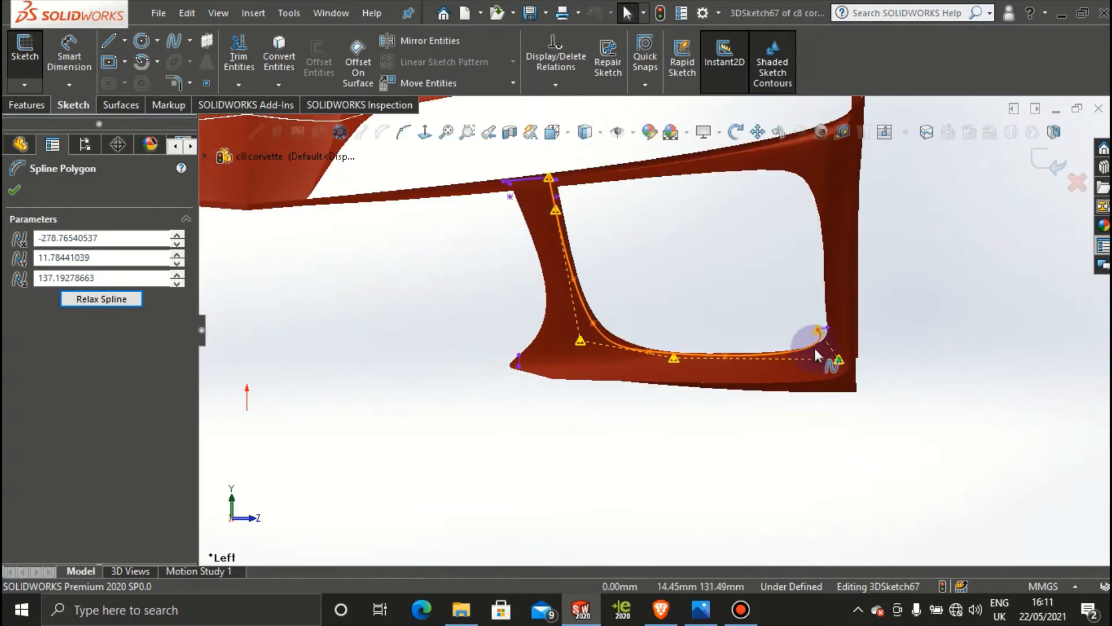
middle_drag(771, 303, 734, 515)
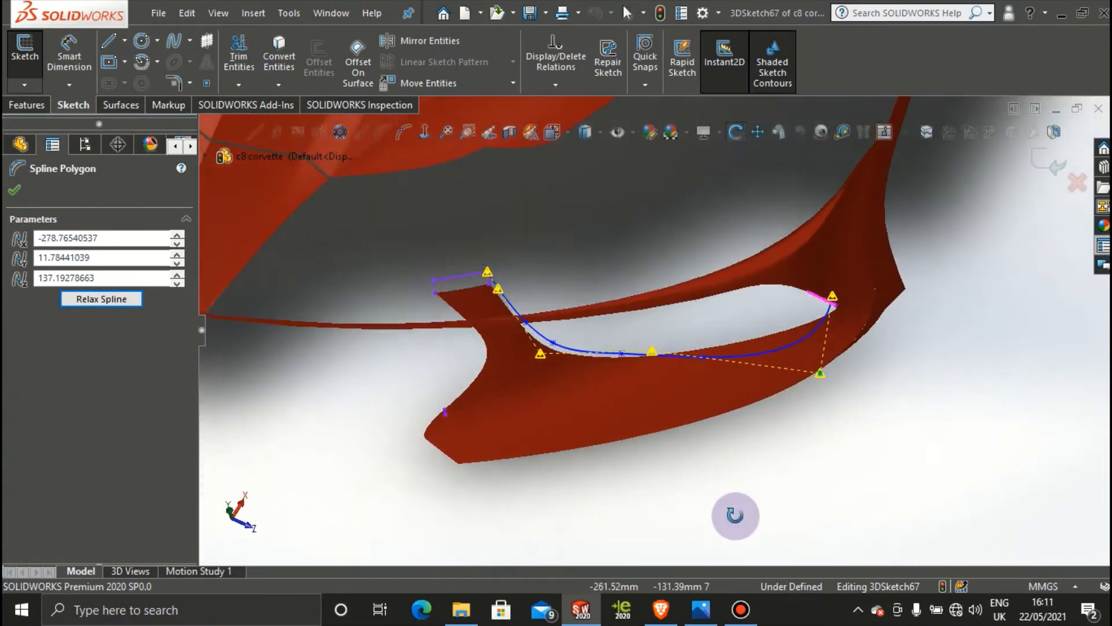
key(space)
click(544, 329)
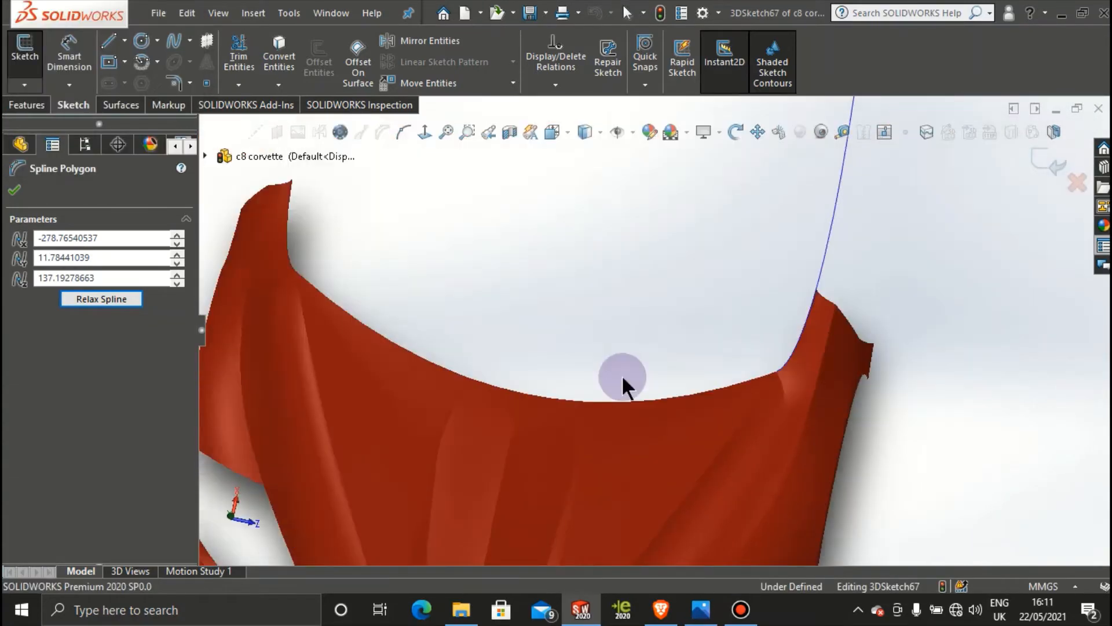
scroll(735, 443, down, 8)
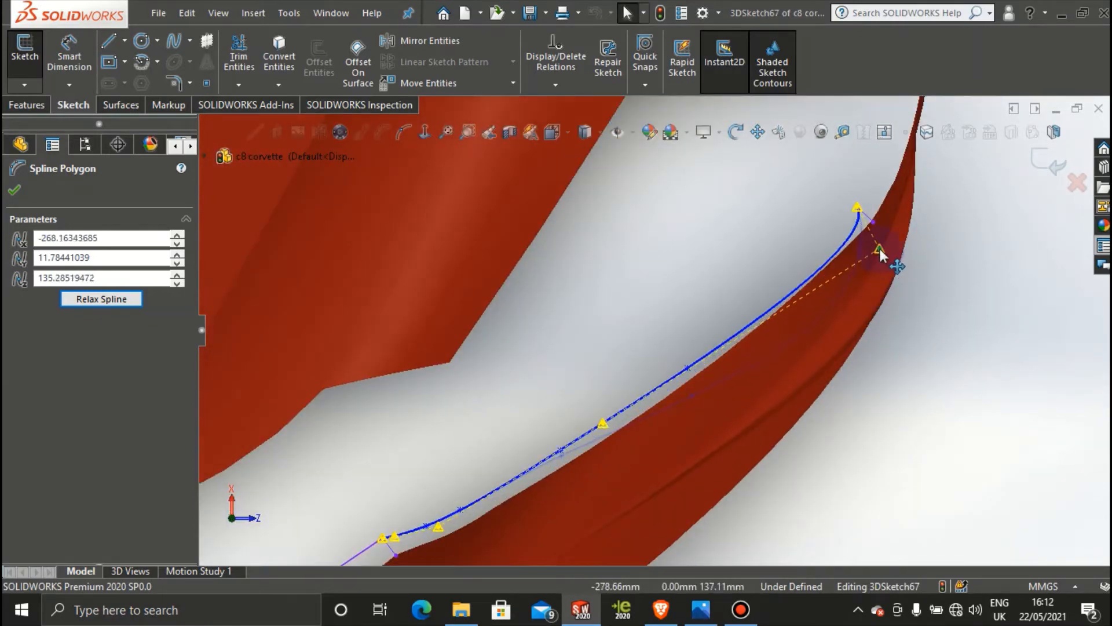
drag(879, 250, 864, 222)
Step: Examine how the spline follows the opening's pillar, bottom edge and lower corner from several angles, and finish editing its control point
middle_drag(811, 388, 699, 216)
key(space)
click(450, 349)
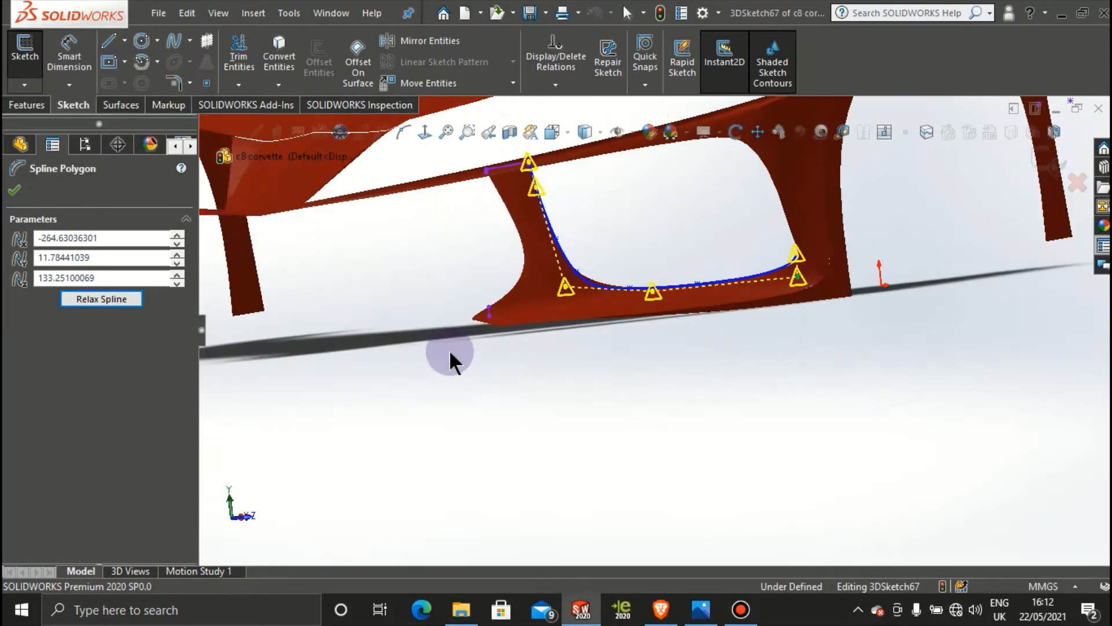
scroll(880, 420, down, 6)
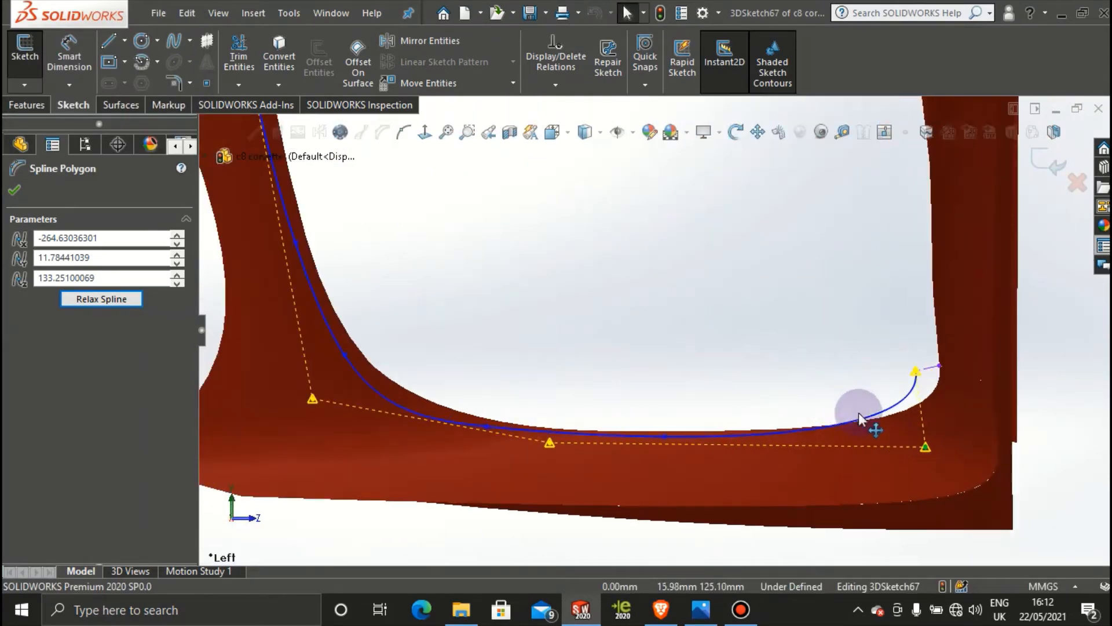
scroll(802, 451, up, 5)
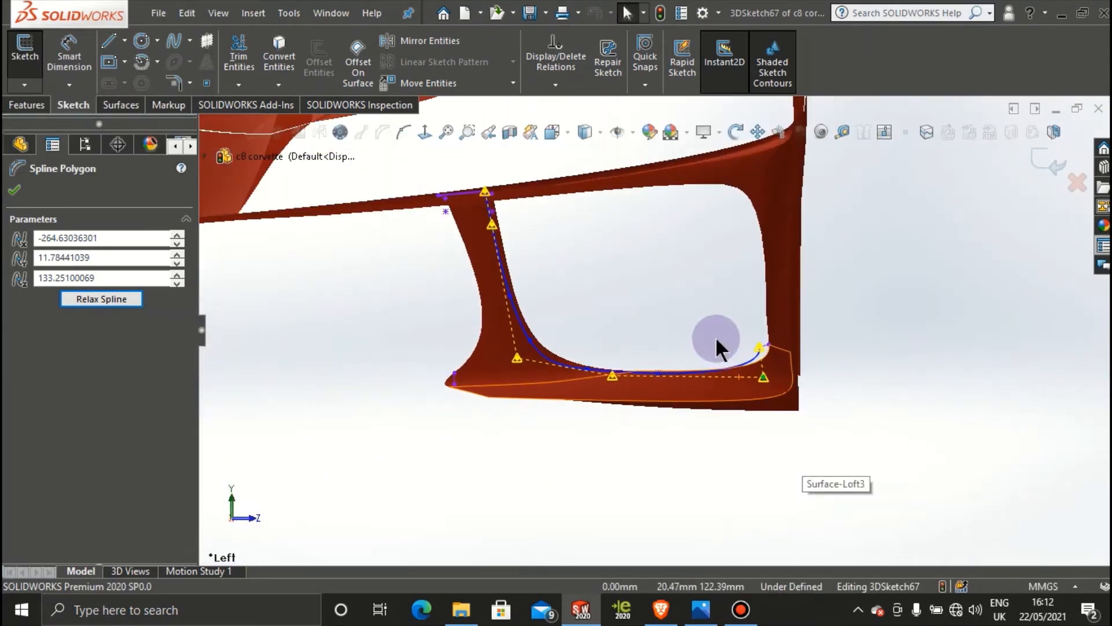
middle_drag(716, 339, 742, 451)
scroll(798, 467, down, 9)
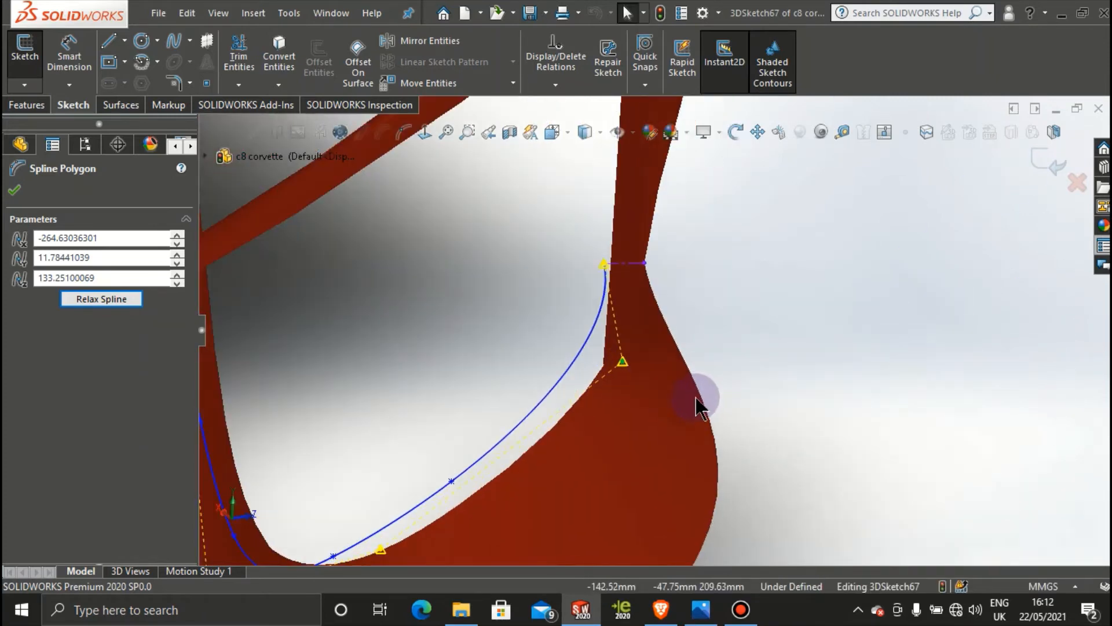
scroll(697, 405, up, 8)
middle_drag(606, 439, 624, 399)
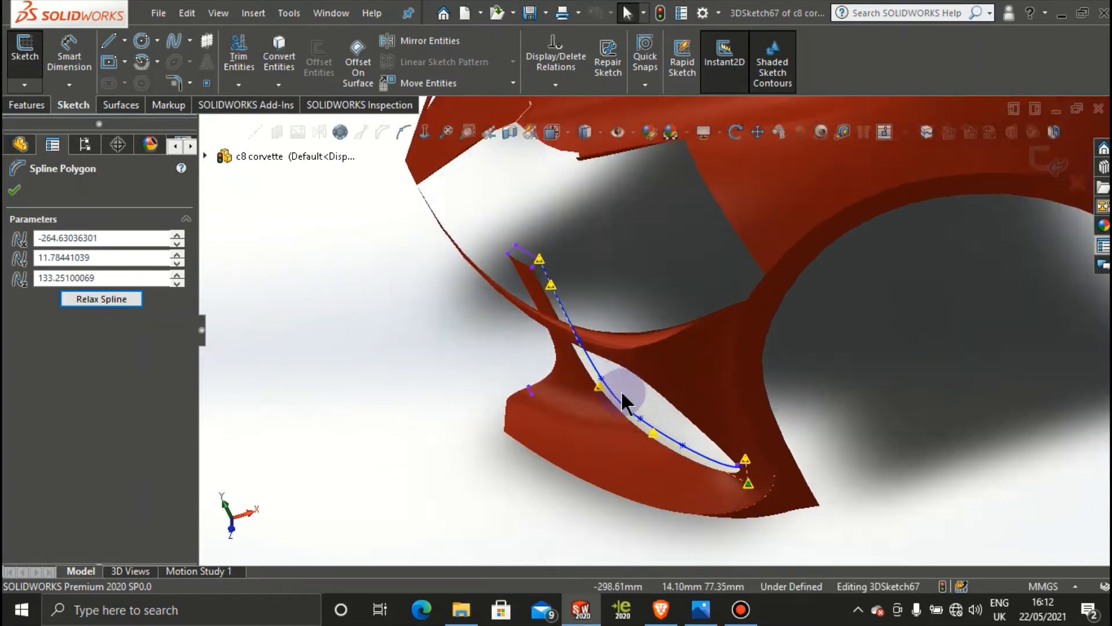
scroll(624, 400, down, 3)
click(14, 190)
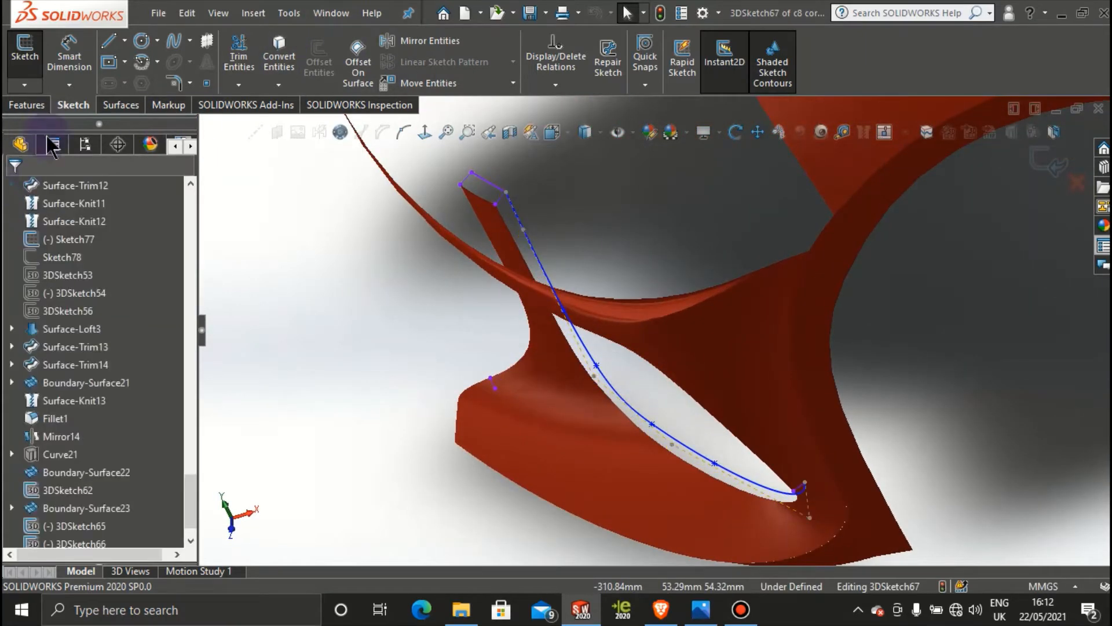
Step: Create a boundary surface with the 3D spline and the opening's pillar and bottom edges, grouped as an open selection, as Direction 1 curves
click(124, 106)
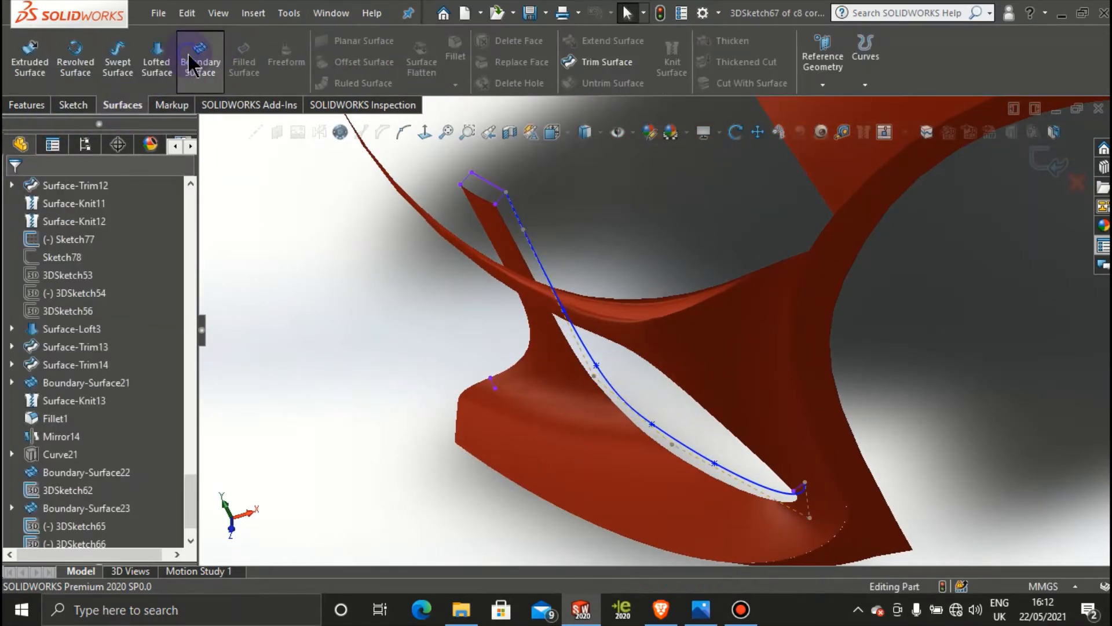
click(188, 52)
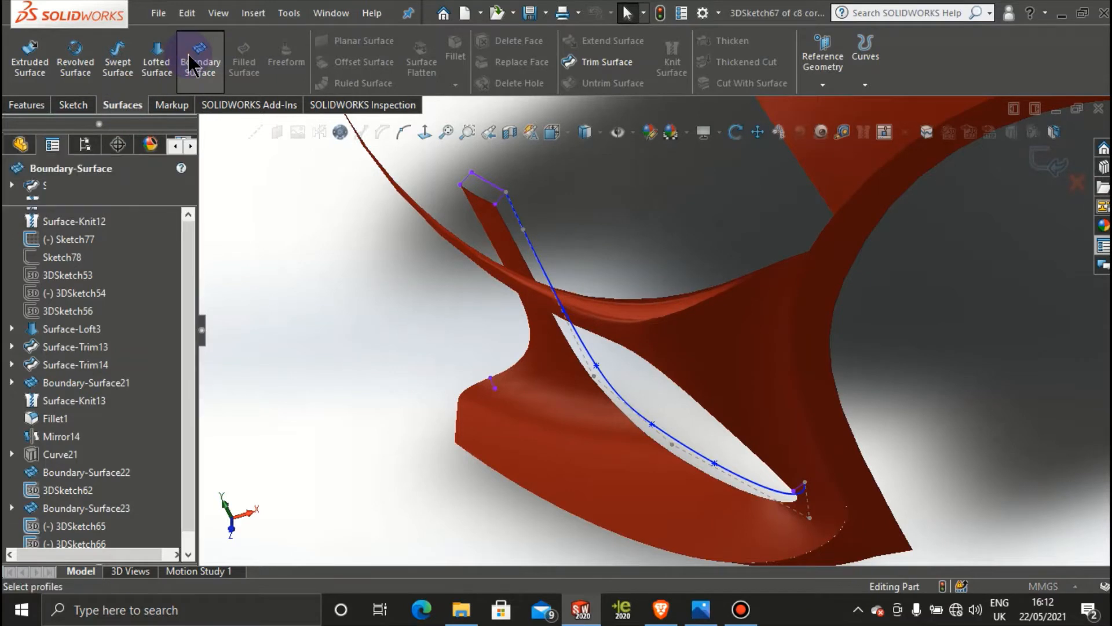
click(540, 259)
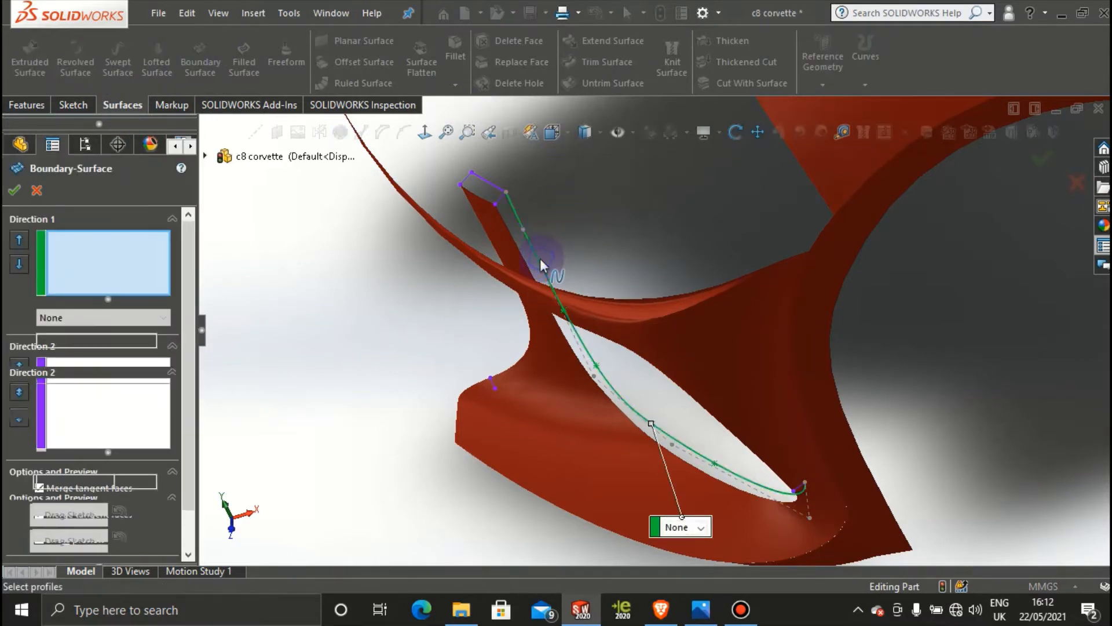
right_click(623, 238)
click(672, 285)
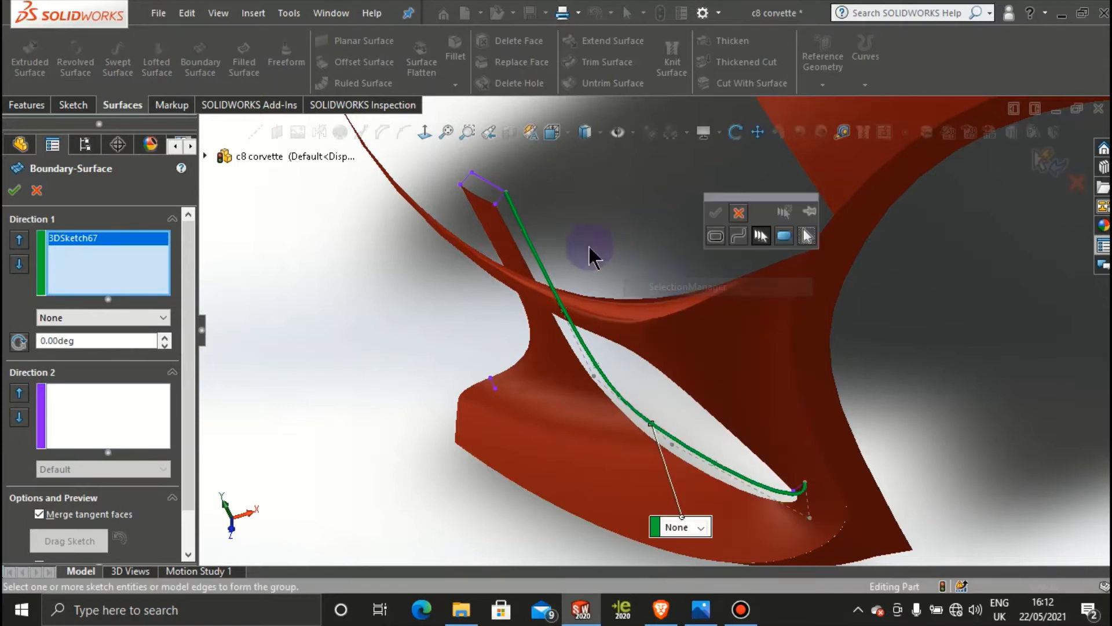
click(515, 239)
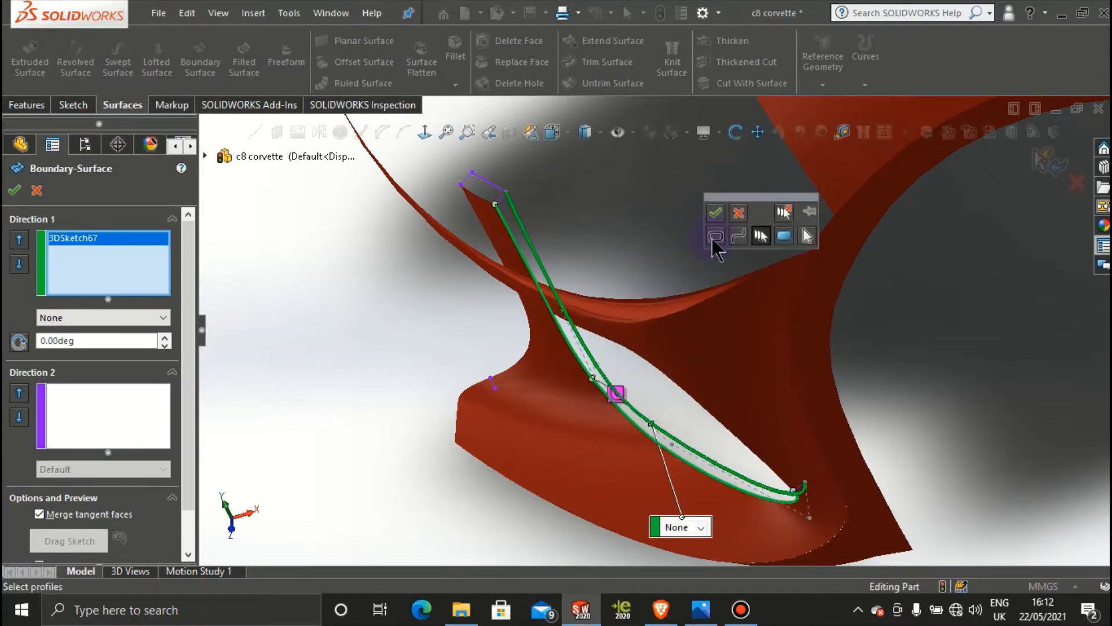
click(717, 214)
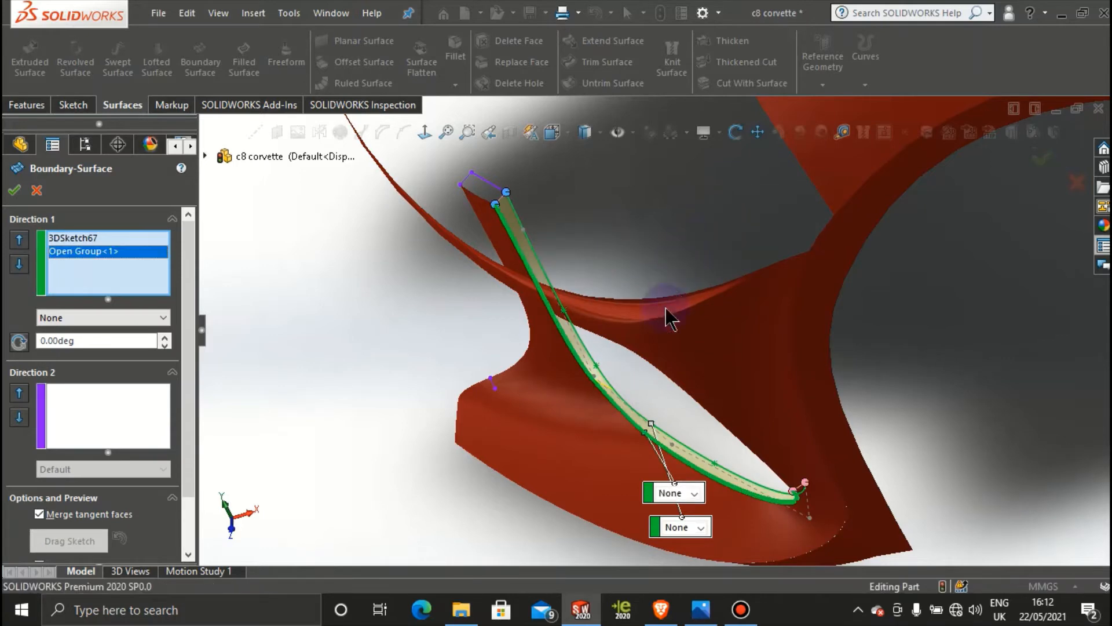
middle_drag(671, 410, 773, 376)
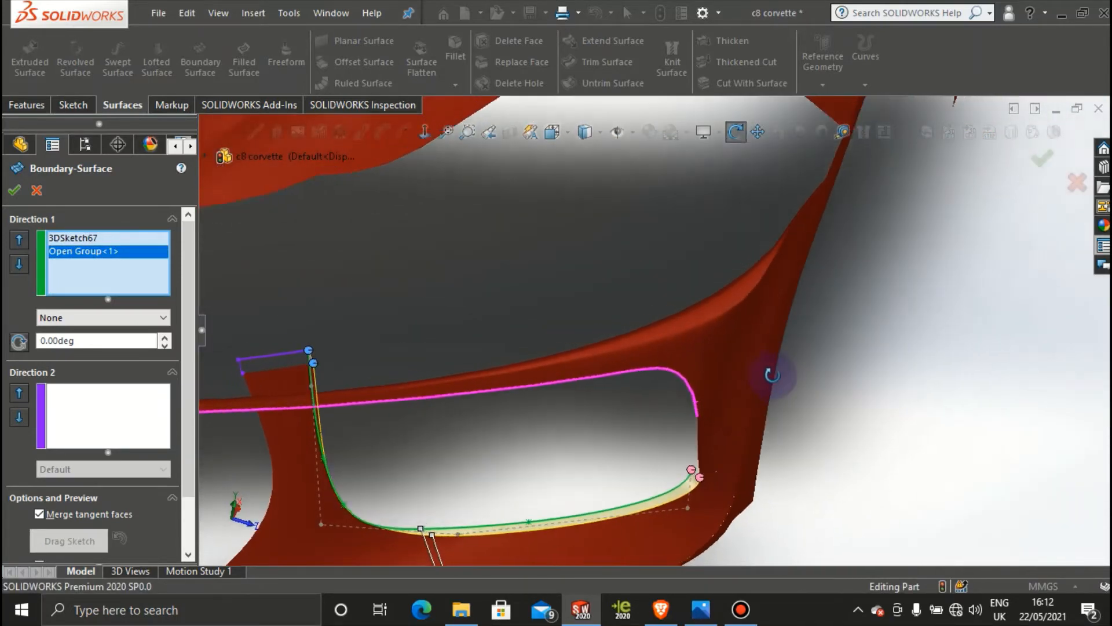
click(74, 290)
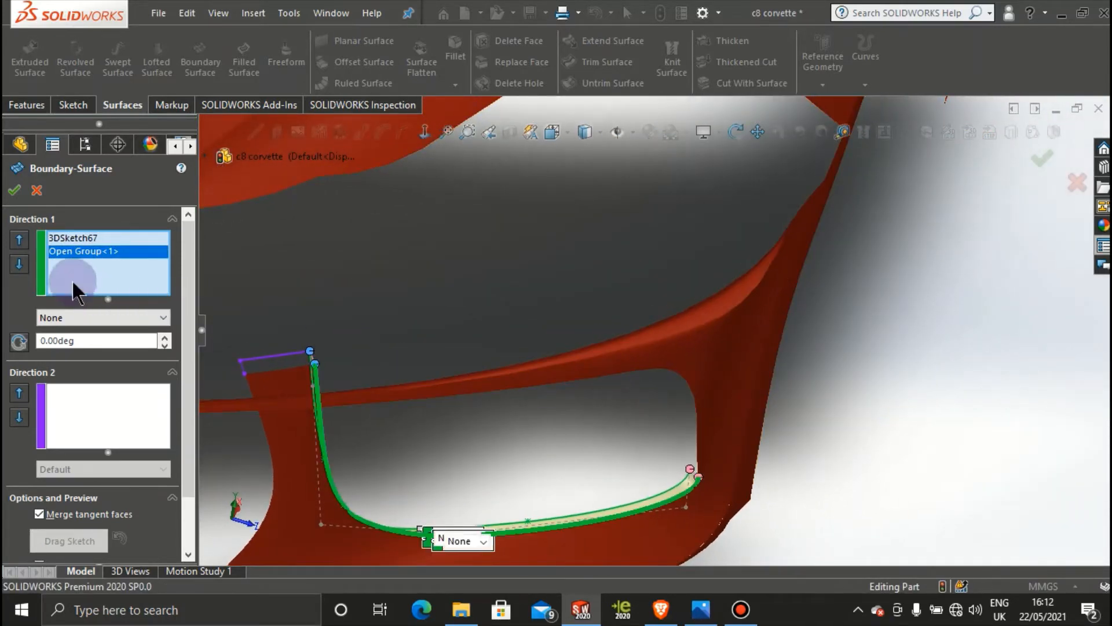
click(15, 190)
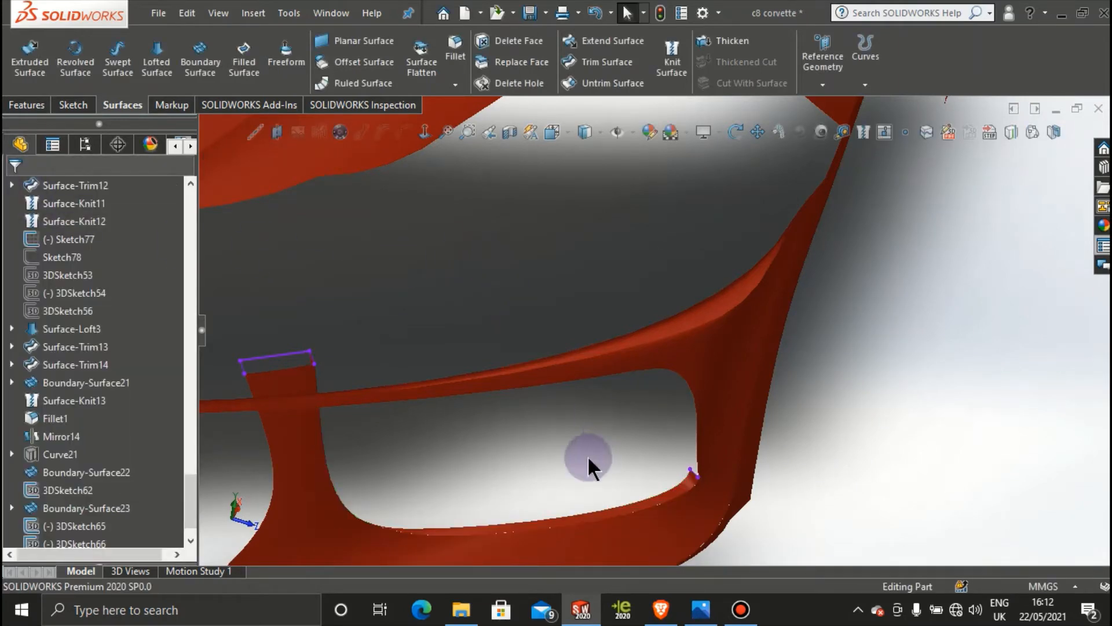
middle_drag(587, 455, 447, 275)
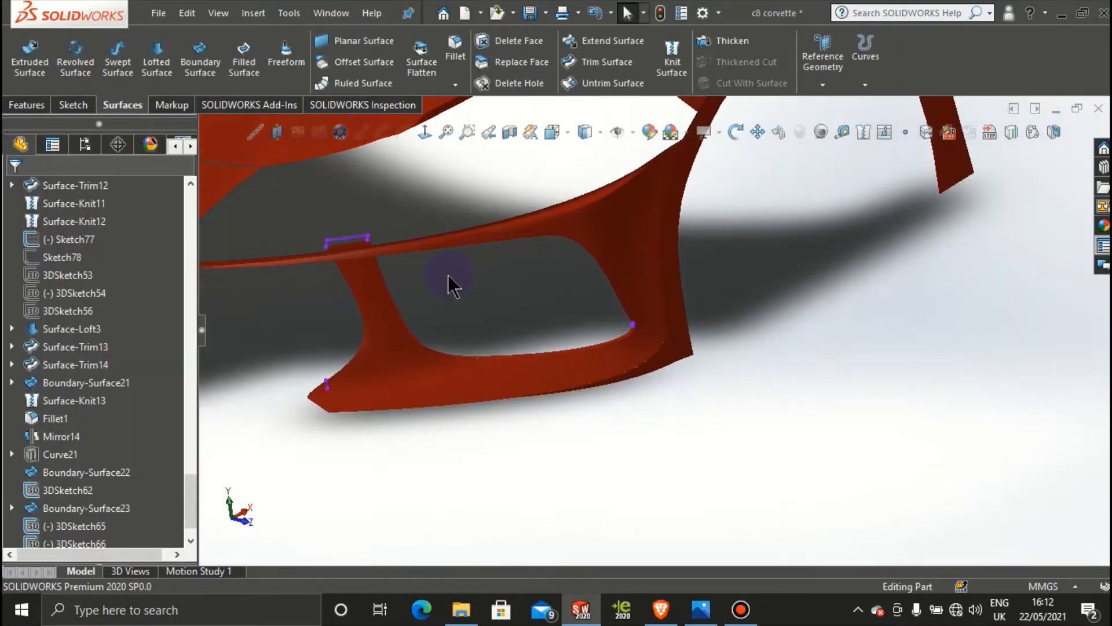
scroll(450, 275, down, 4)
middle_drag(520, 364, 468, 343)
scroll(428, 333, up, 2)
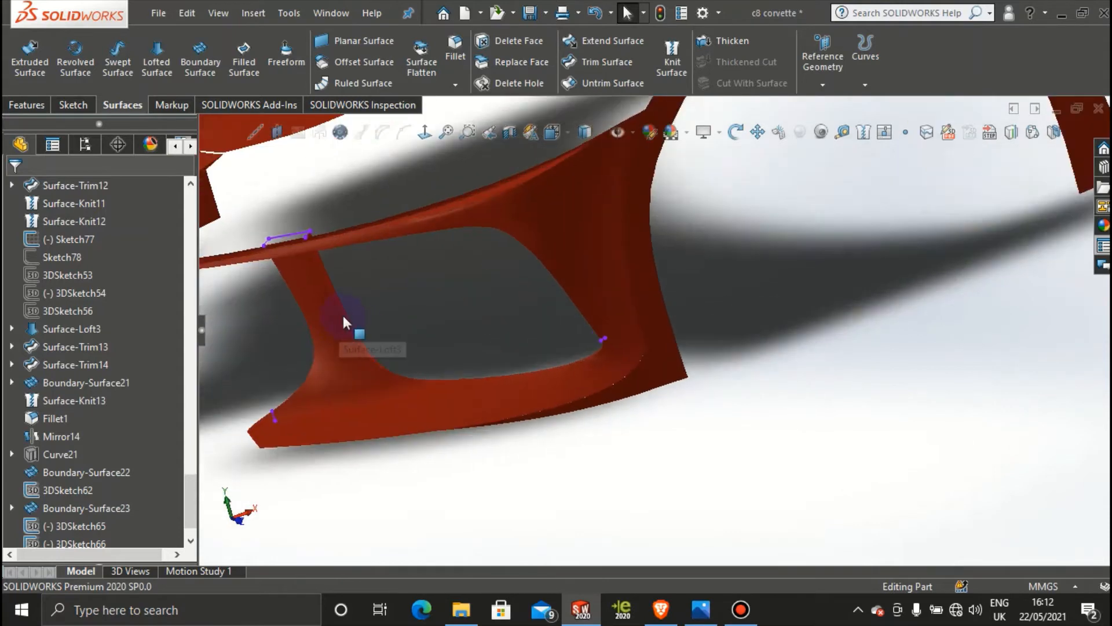
Step: Examine the new boundary surface around the intake opening and the pillar's lower inner corner from several angles
middle_drag(343, 317, 500, 368)
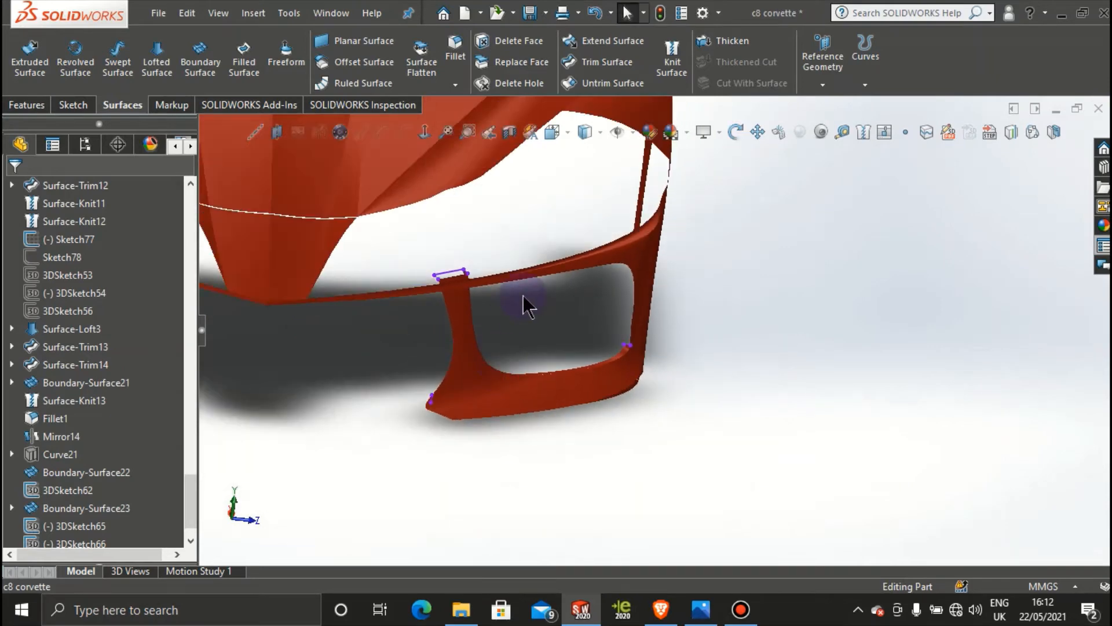
middle_drag(523, 301, 634, 282)
drag(653, 337, 690, 256)
key(Escape)
scroll(555, 437, down, 6)
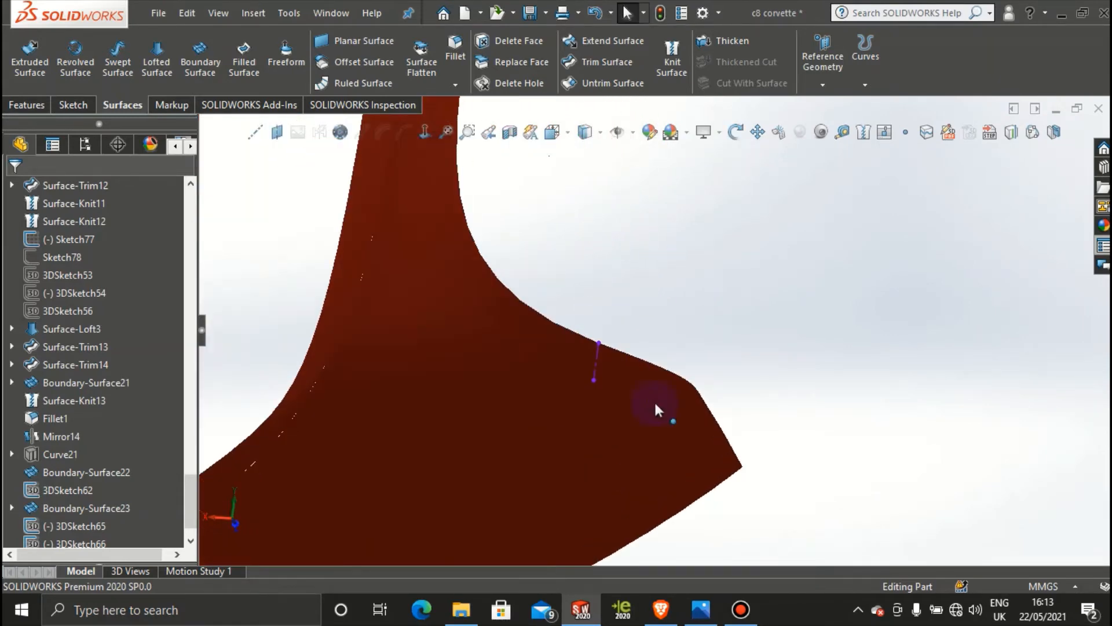
middle_drag(738, 278, 689, 310)
scroll(635, 347, up, 3)
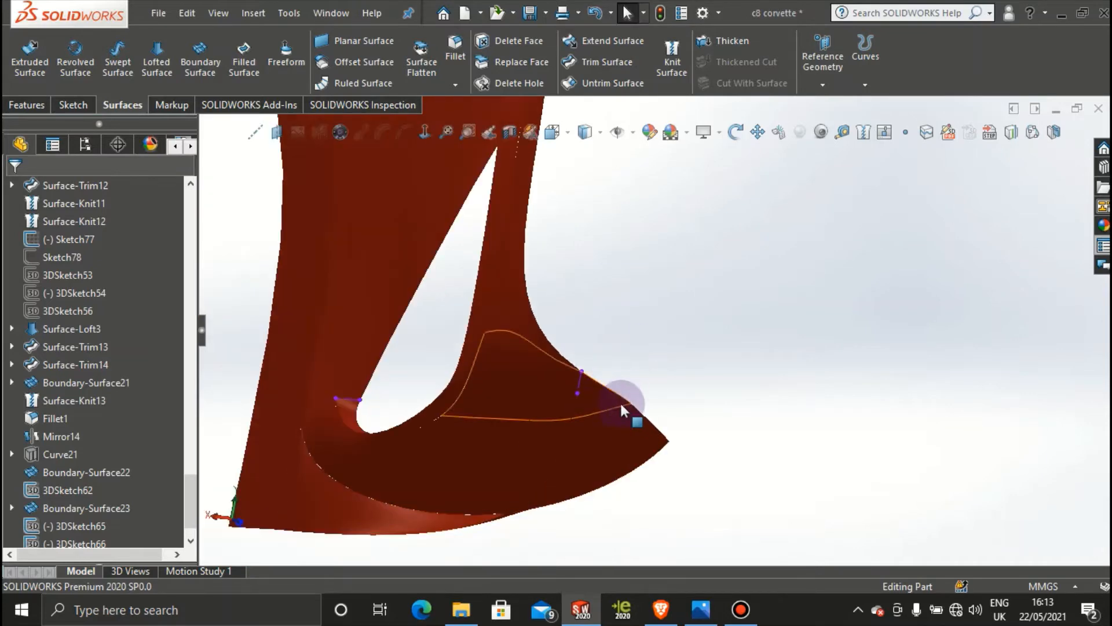
middle_drag(584, 392, 575, 318)
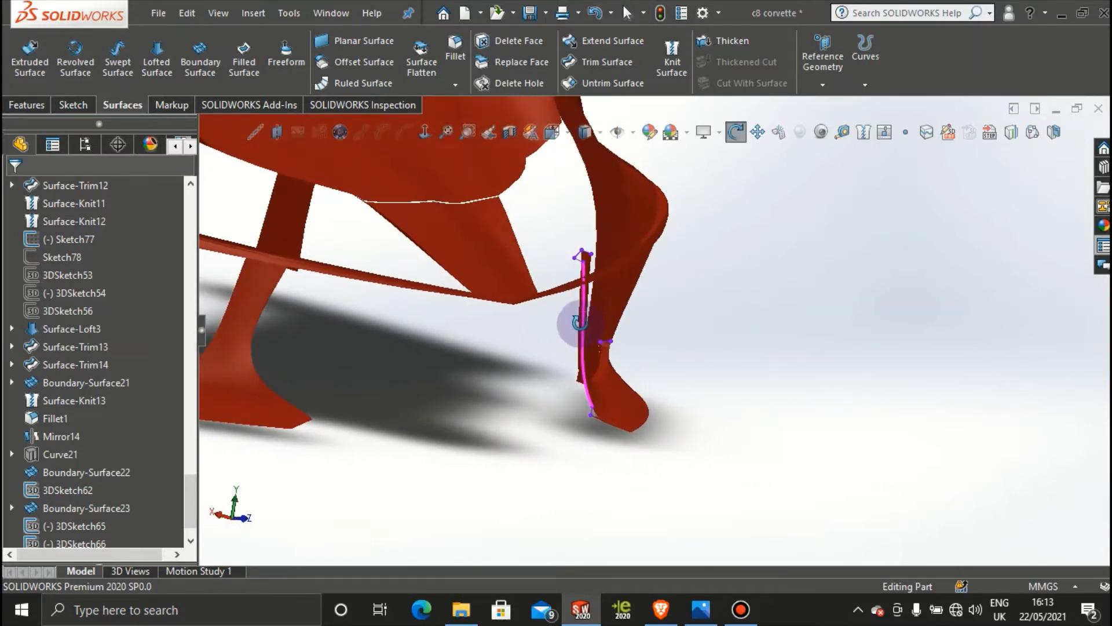
Step: Draw a two-point spline in a new 3D sketch from the pillar's upper construction corner to the low point at the bumper's inner tip
scroll(599, 393, down, 4)
scroll(637, 214, down, 6)
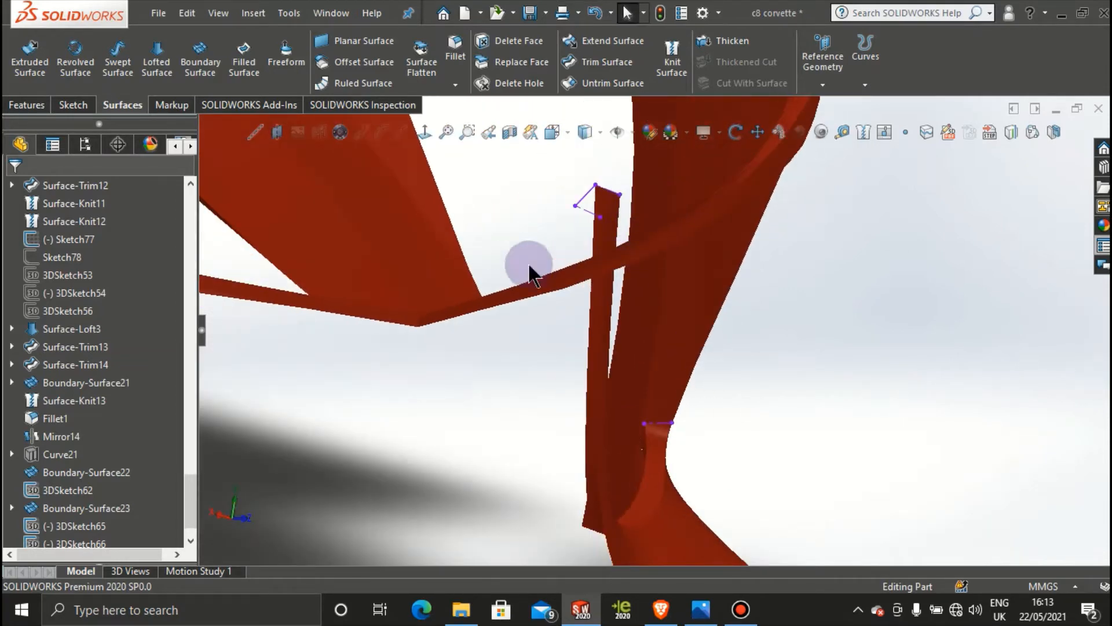
click(74, 105)
click(25, 85)
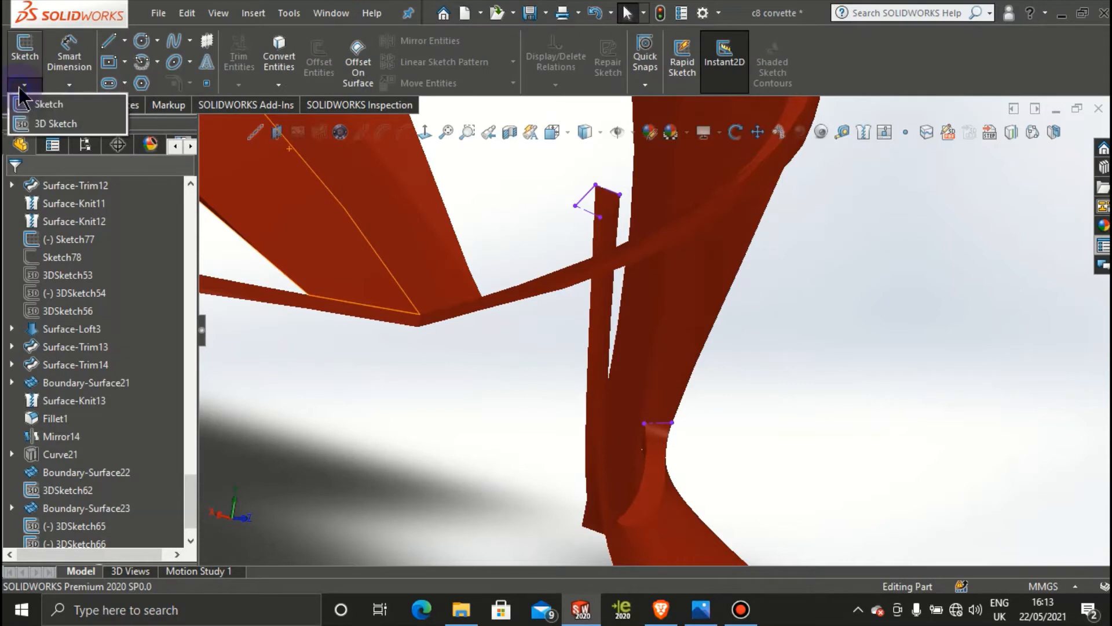
click(30, 123)
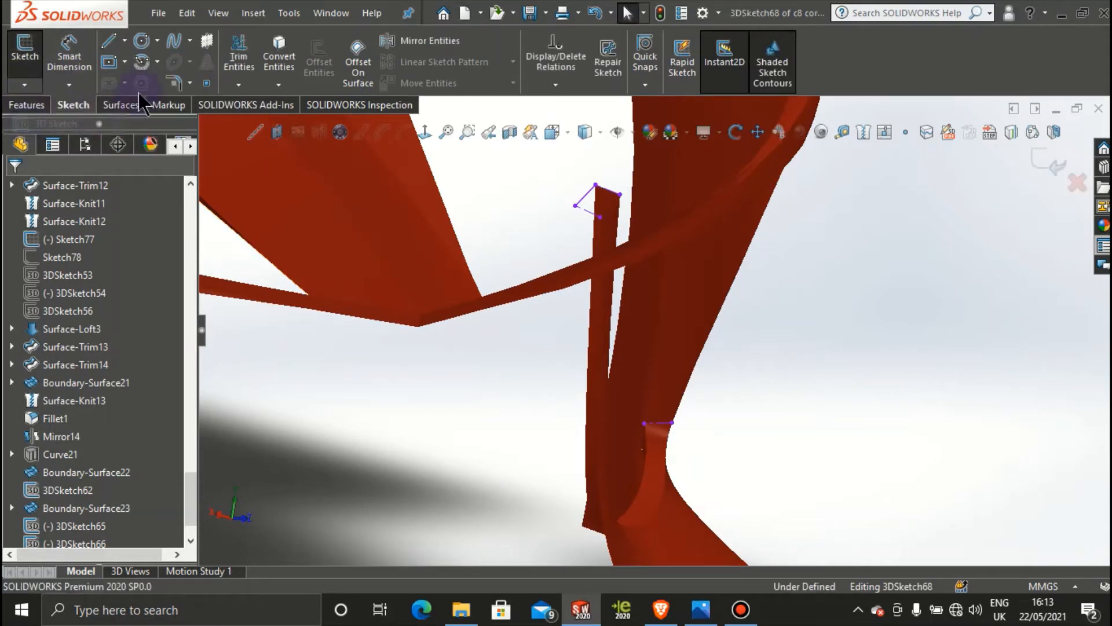
click(171, 42)
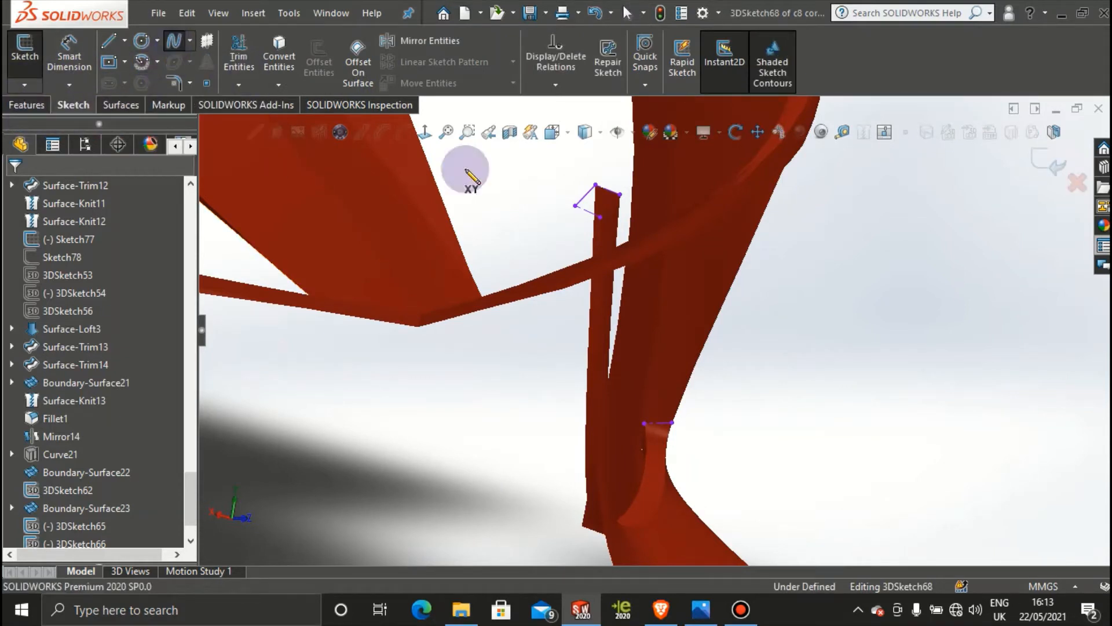
click(574, 205)
scroll(576, 458, up, 4)
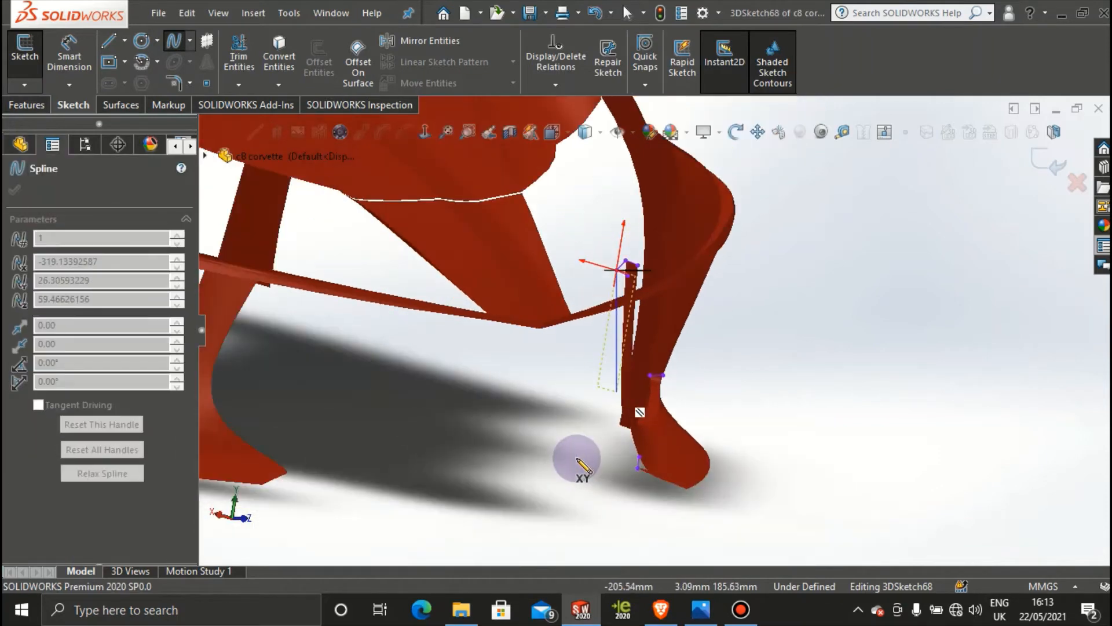
scroll(619, 465, down, 6)
scroll(628, 463, down, 3)
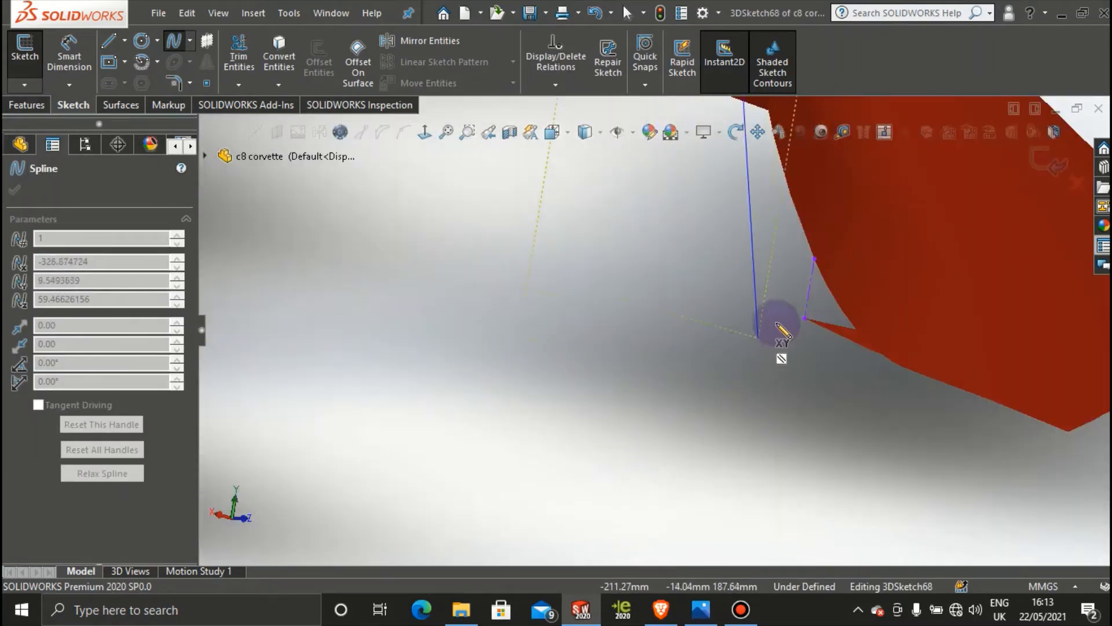
click(805, 317)
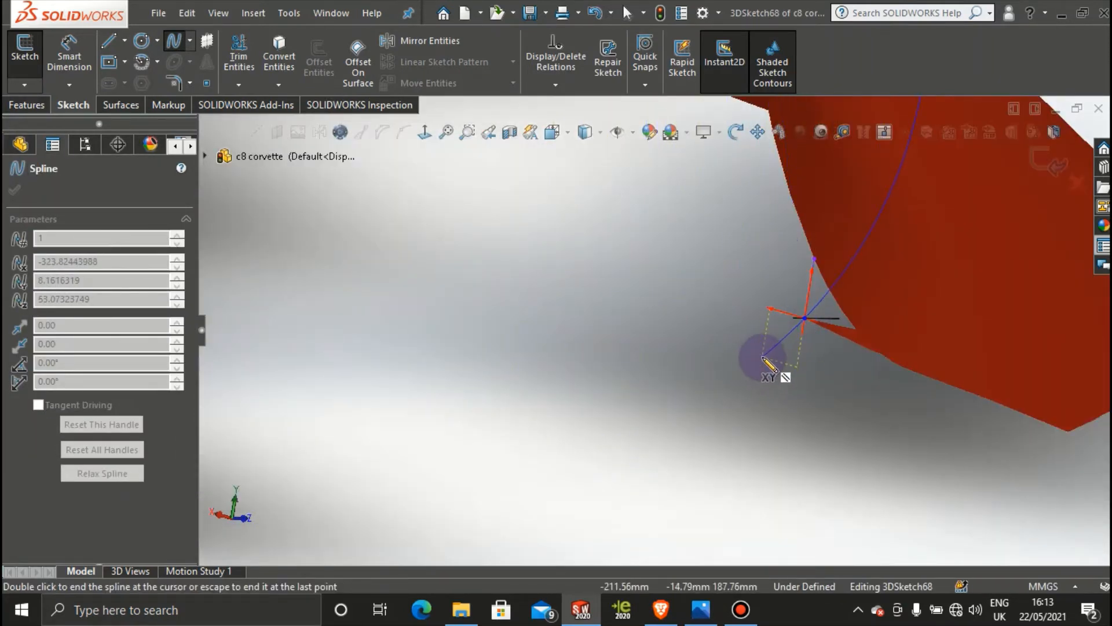
key(Escape)
Step: In the left side view, pull the tangent handles at both spline ends so the curve bows along the pillar's inner edge
scroll(762, 359, up, 3)
middle_drag(753, 319, 657, 254)
scroll(653, 267, up, 7)
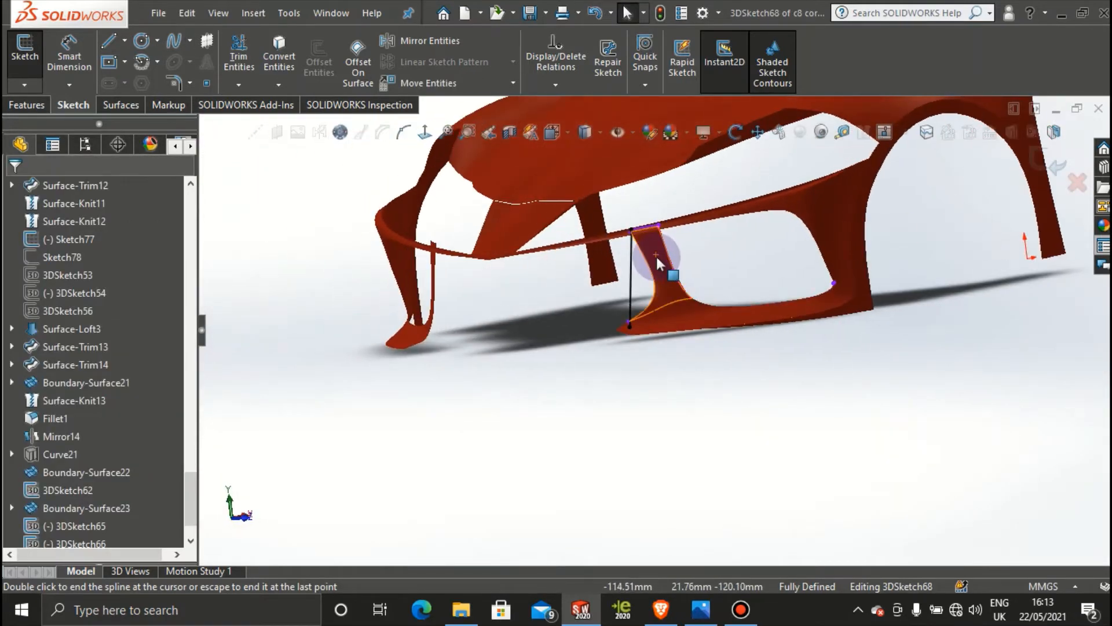
key(space)
click(413, 345)
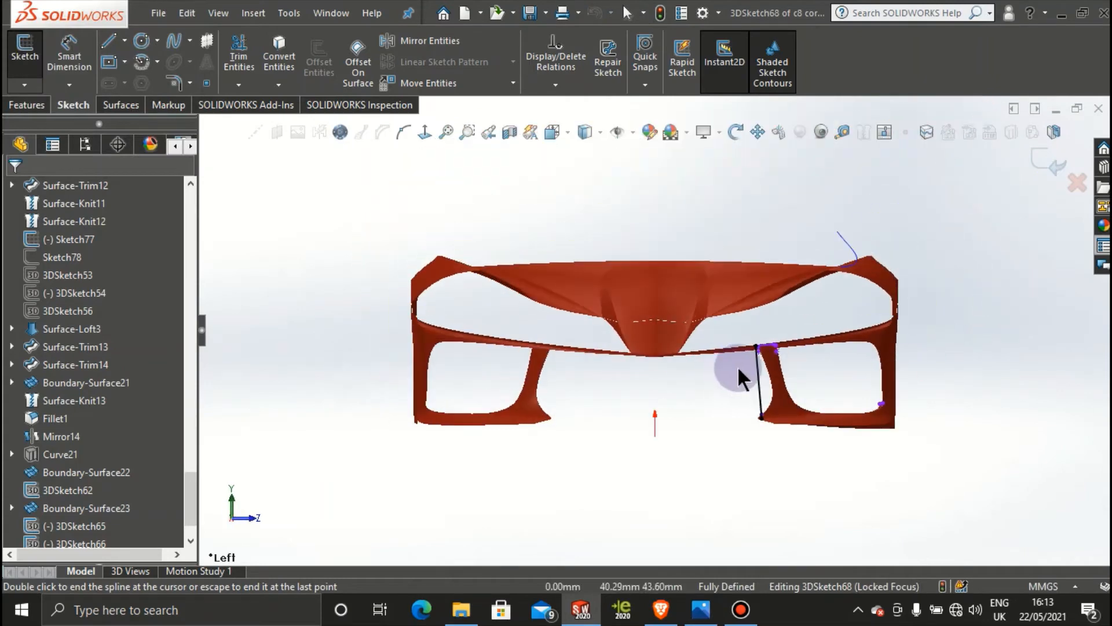
scroll(742, 368, down, 8)
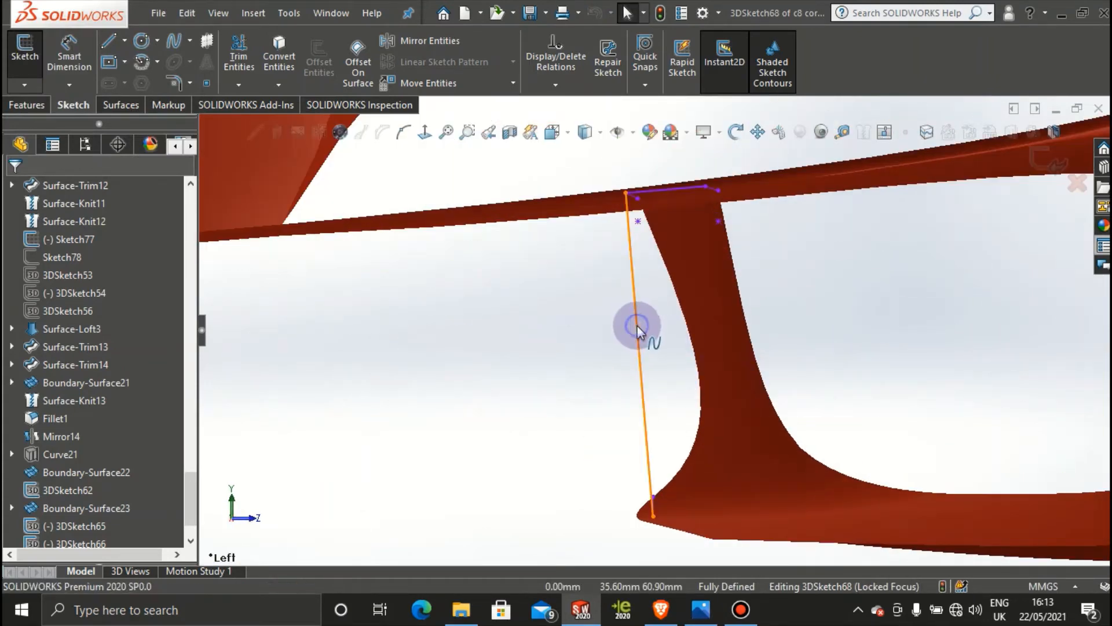
click(638, 326)
drag(637, 322, 687, 264)
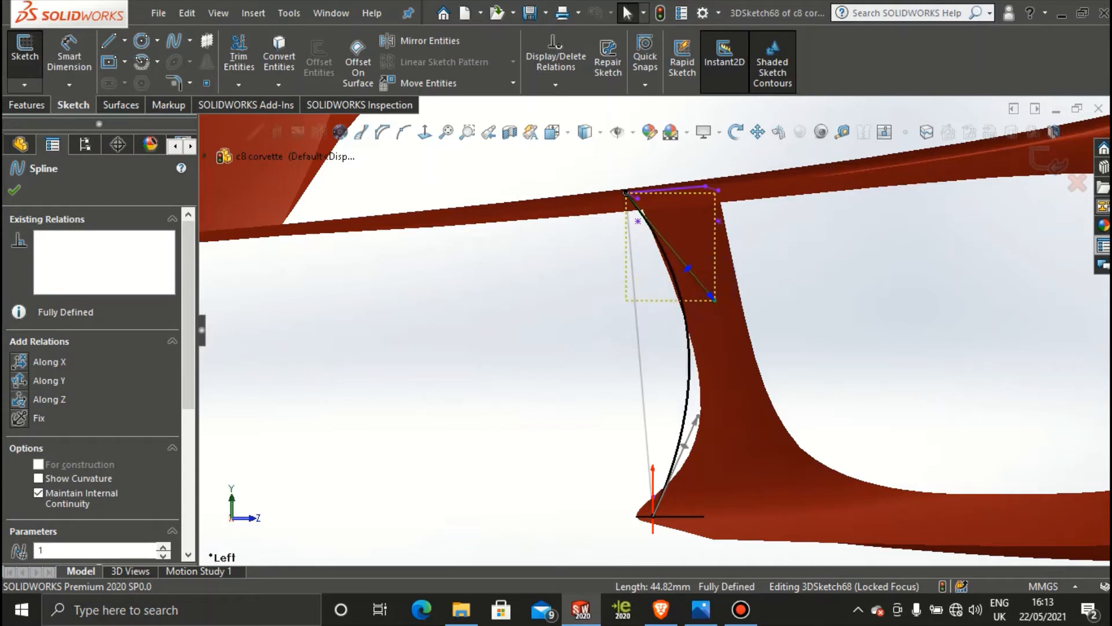
drag(695, 407, 731, 466)
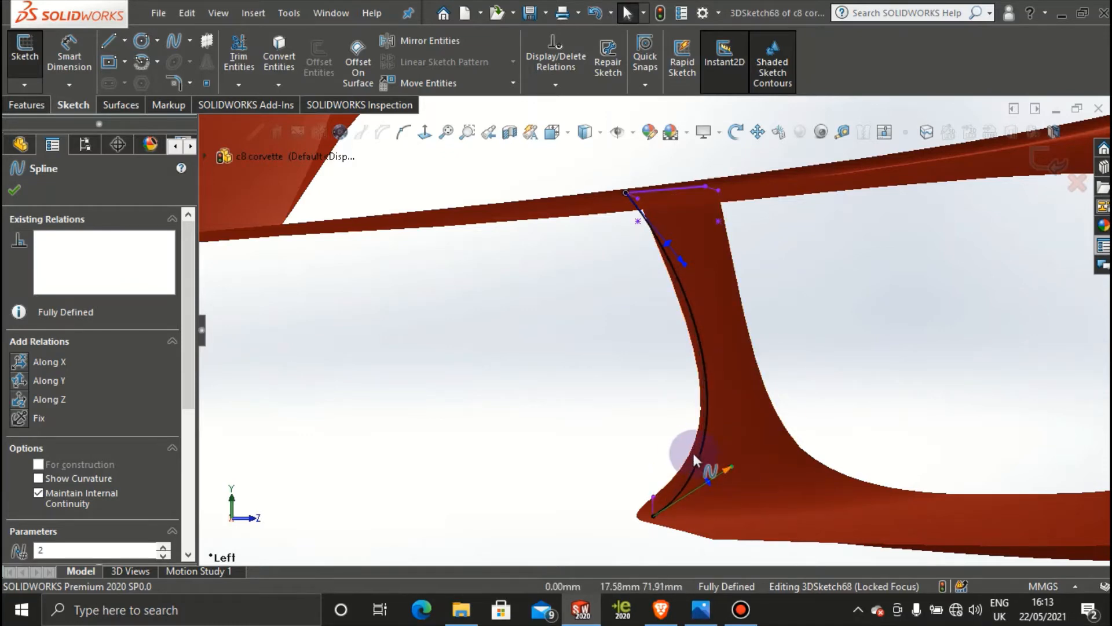
Step: In plan view, swing both spline handles away from the bumper's front to follow the pillar's inner side, and finish the 3D sketch
middle_drag(693, 450, 740, 447)
middle_drag(887, 404, 836, 454)
key(space)
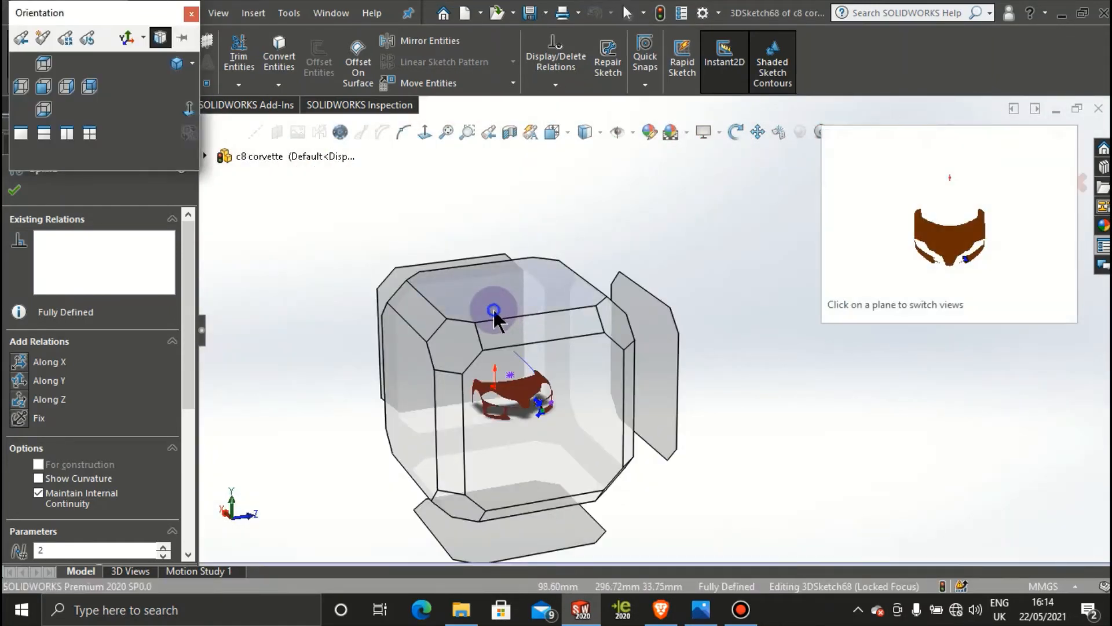
click(492, 308)
scroll(704, 441, down, 6)
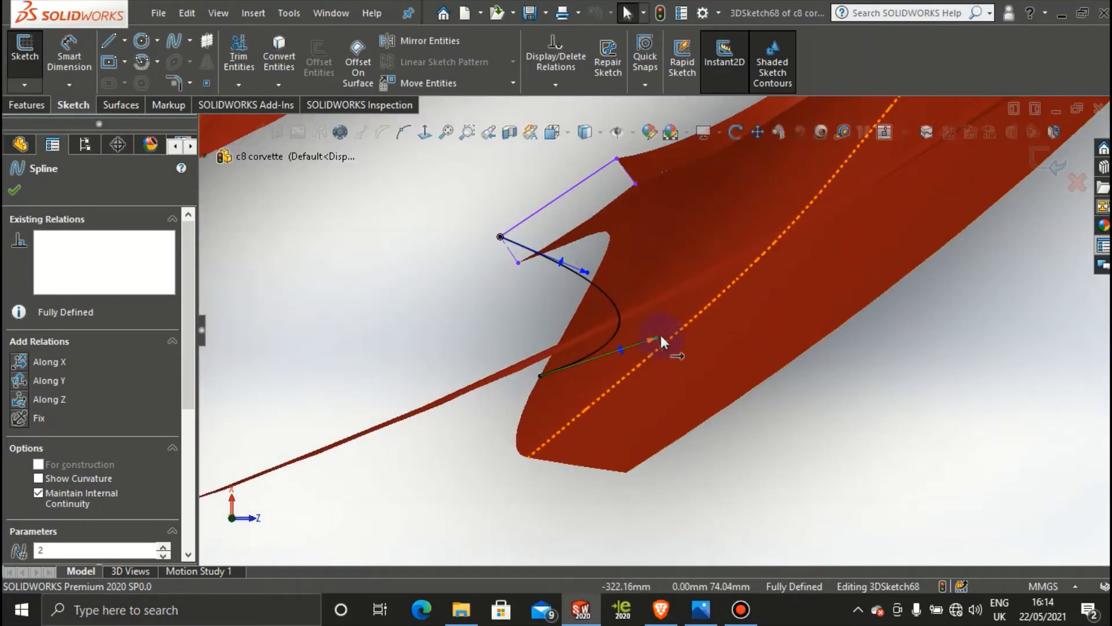
drag(656, 338, 586, 173)
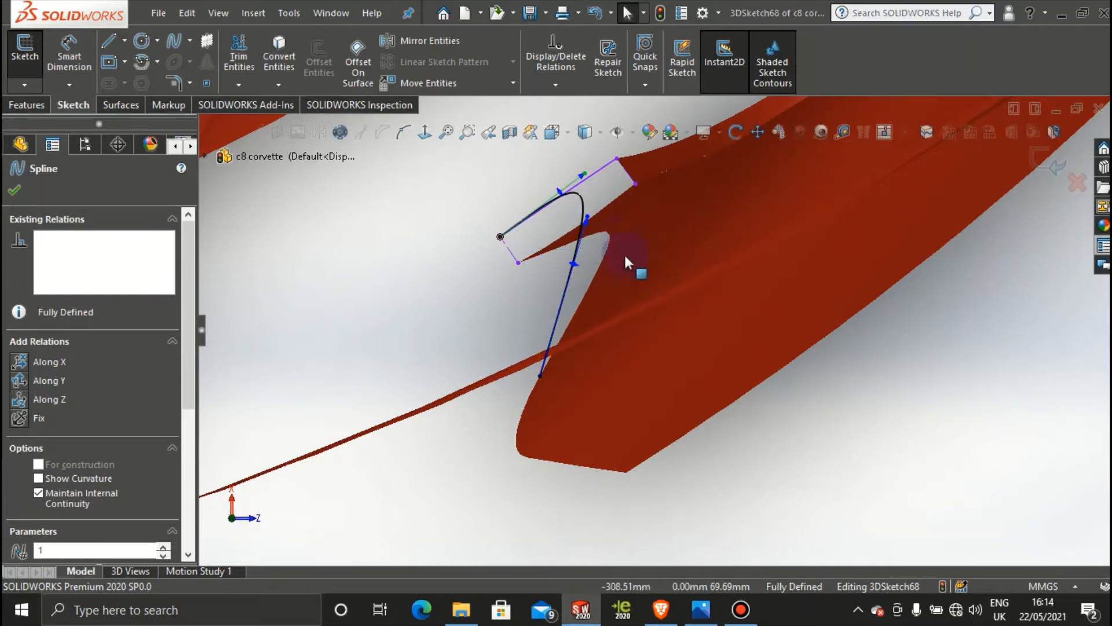
middle_drag(613, 263, 660, 189)
scroll(661, 200, up, 3)
scroll(684, 287, down, 3)
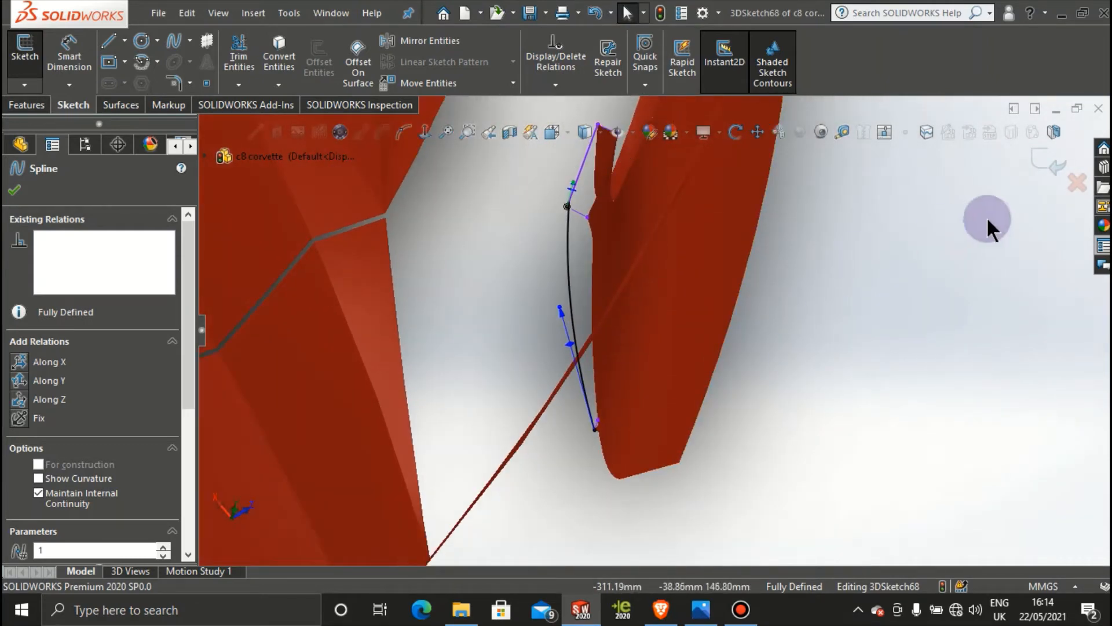
click(1058, 148)
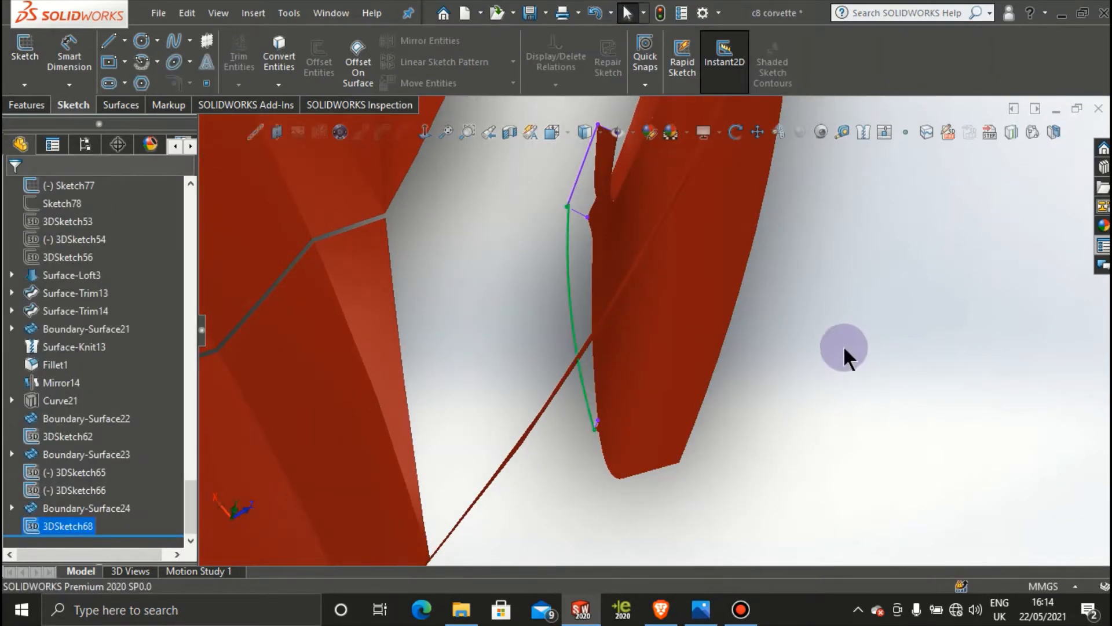
Step: Reopen the pillar's 3D spline sketch and make the spline tangent to the boundary surface's bottom edge at the lower tip
mouse_move(721, 427)
middle_down()
mouse_move(720, 348)
mouse_move(733, 342)
mouse_move(678, 389)
mouse_move(675, 281)
mouse_move(712, 308)
mouse_move(678, 397)
middle_up()
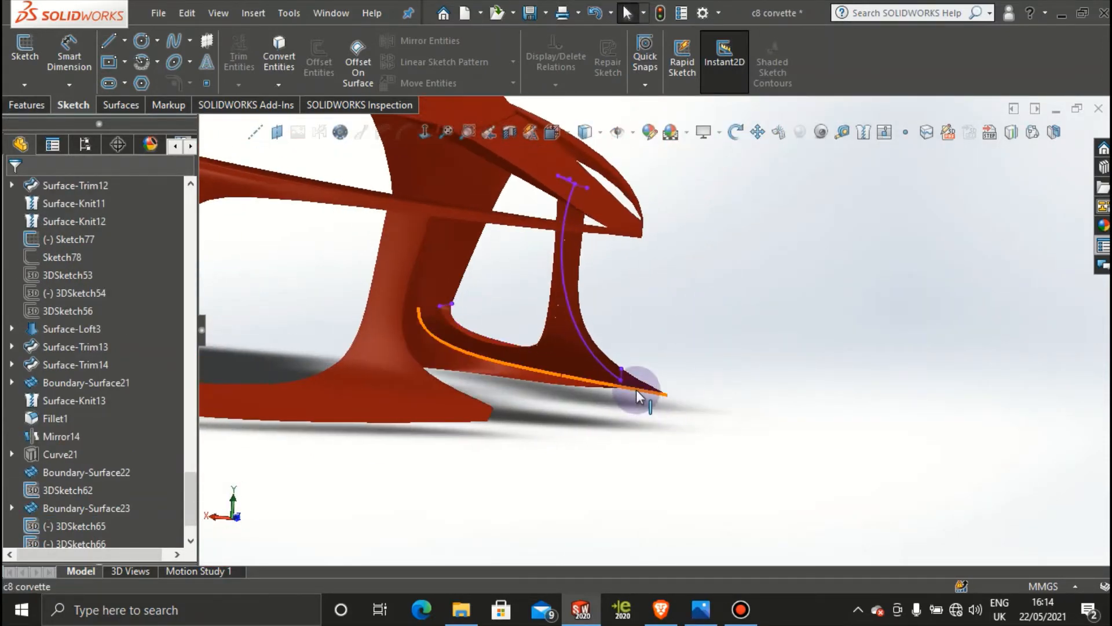
scroll(633, 400, down, 5)
mouse_move(631, 341)
middle_down()
mouse_move(675, 323)
mouse_move(642, 346)
middle_up()
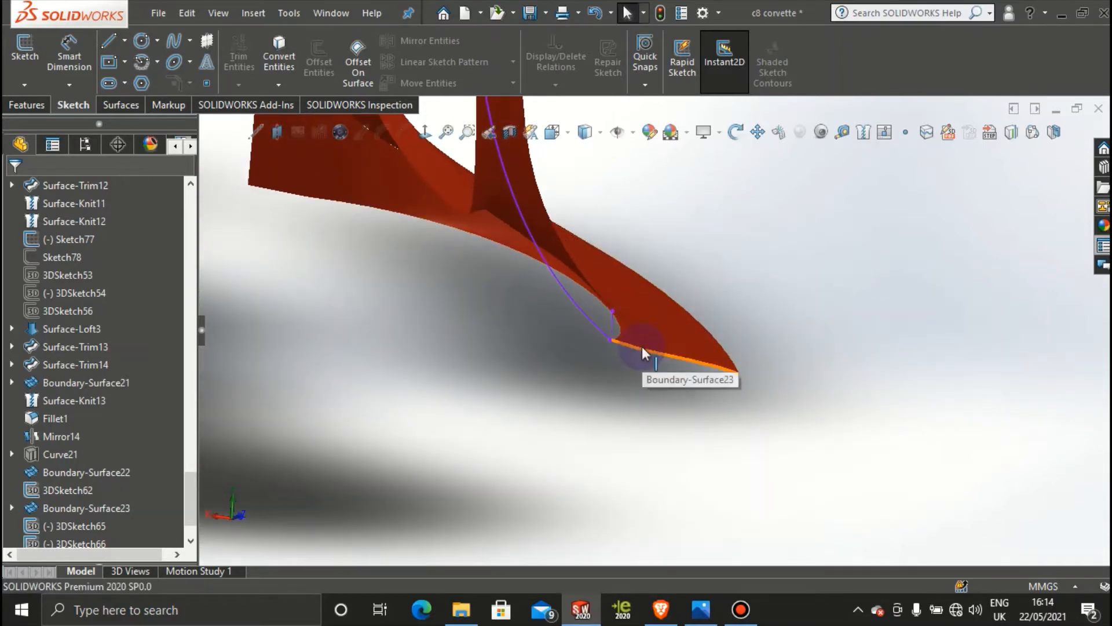
scroll(642, 347, down, 3)
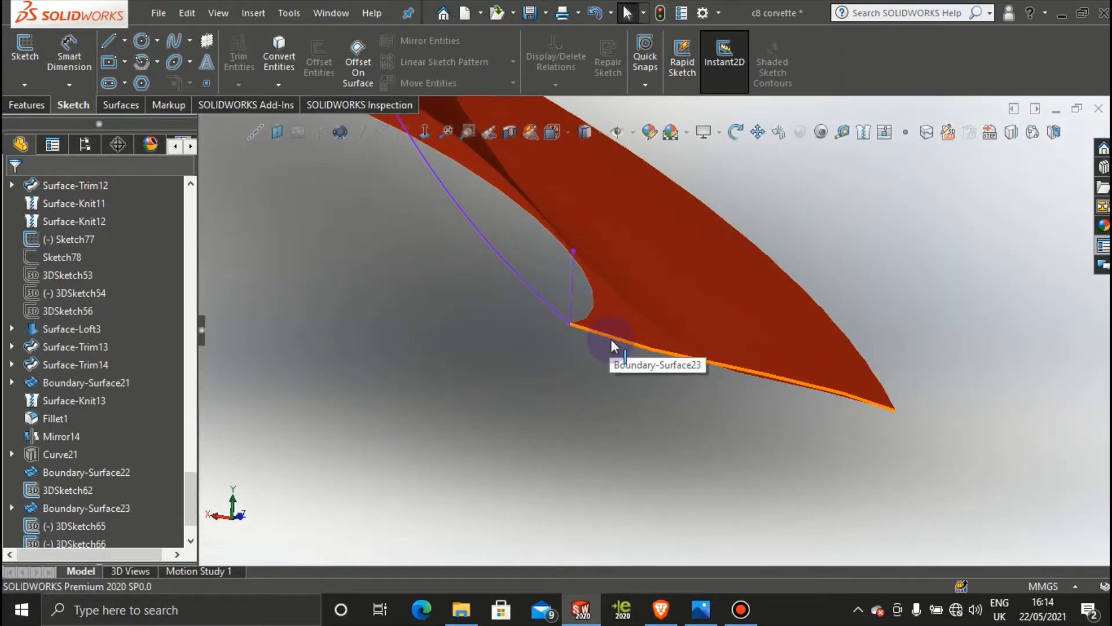
right_click(527, 282)
click(545, 234)
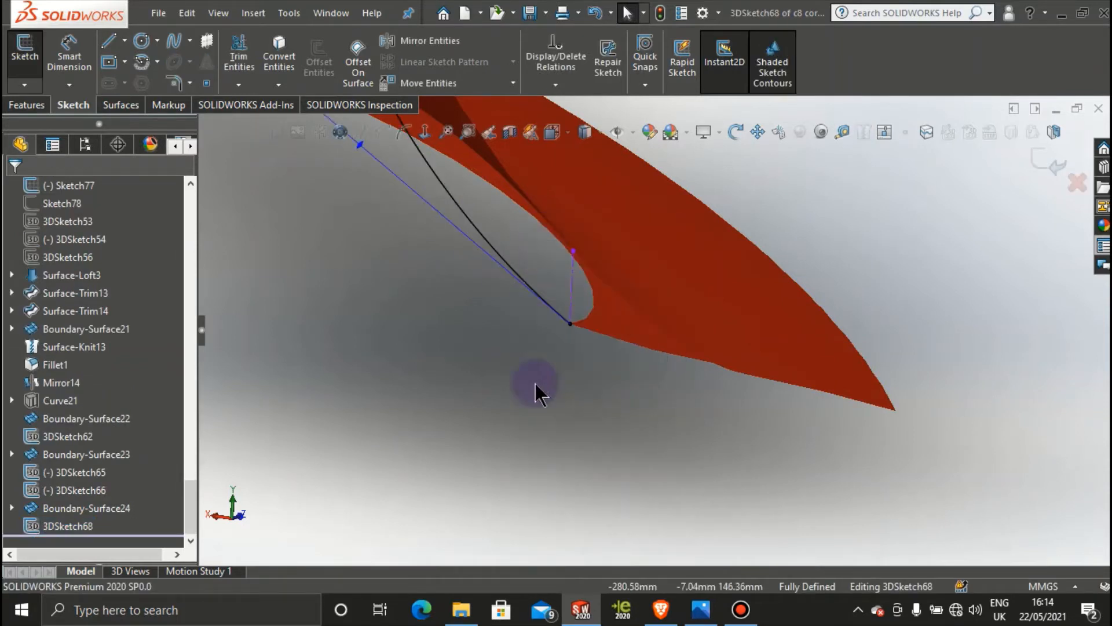
click(622, 339)
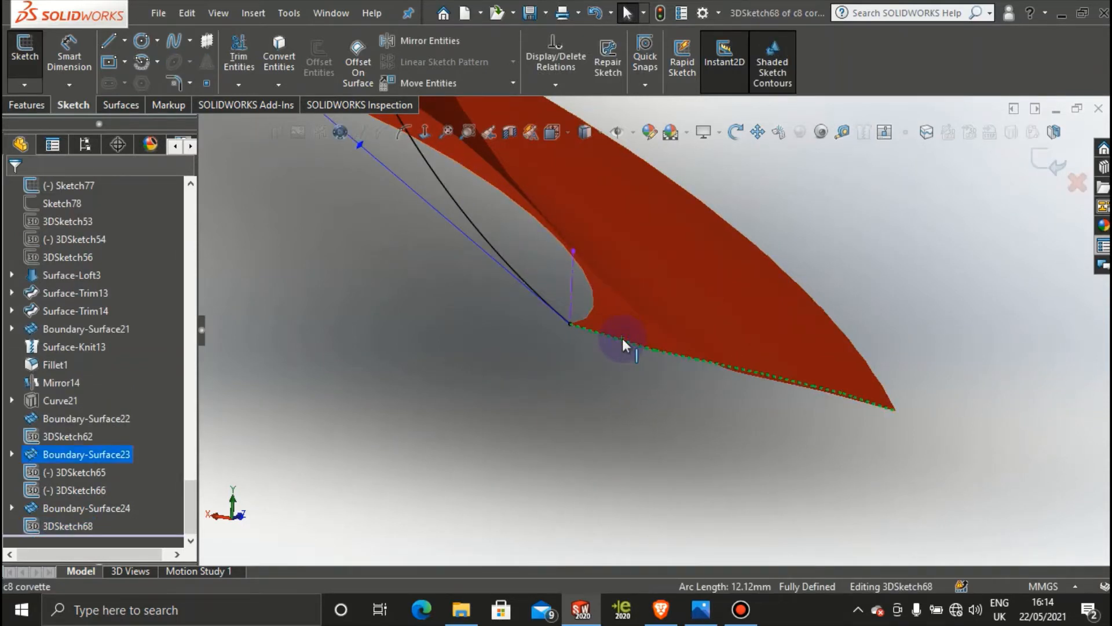
click(542, 295)
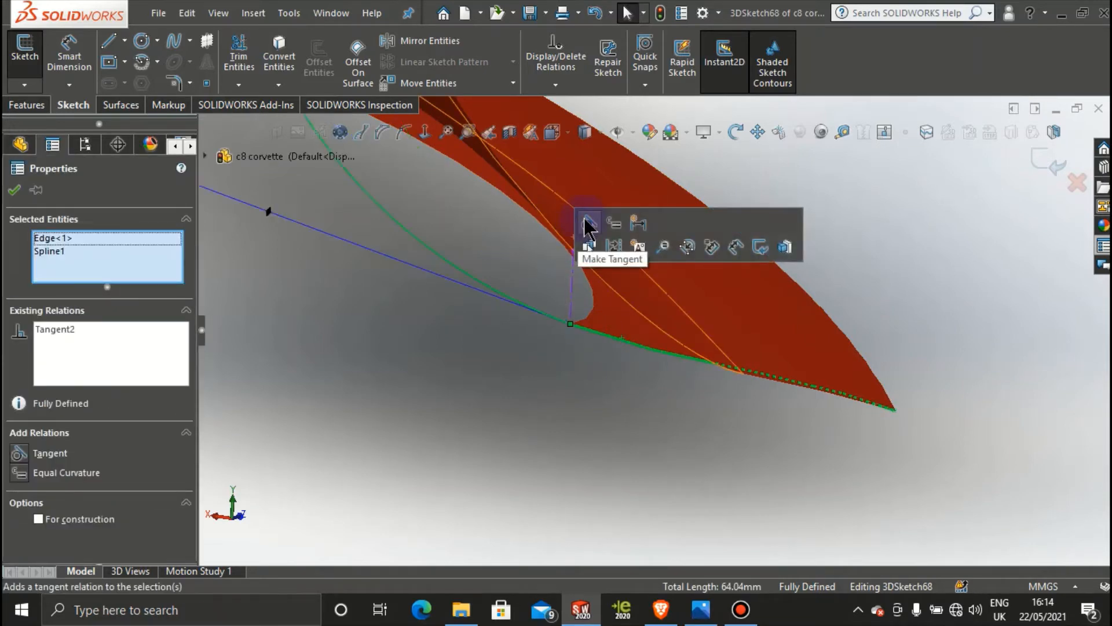
click(586, 223)
Step: Adjust the length of the tangent handle at the spline's lower end, checking it in the left side view, and exit the 3D sketch
mouse_move(538, 339)
middle_down()
mouse_move(633, 256)
mouse_move(485, 301)
middle_up()
drag(446, 291, 496, 304)
middle_drag(663, 287, 523, 332)
key(space)
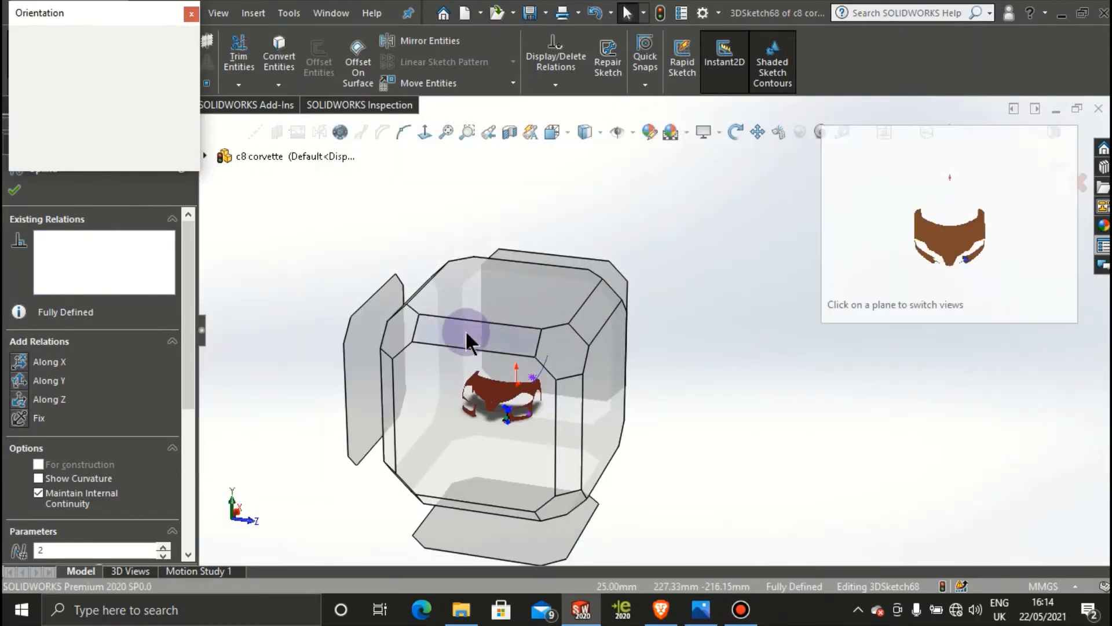
key(Escape)
scroll(755, 416, down, 6)
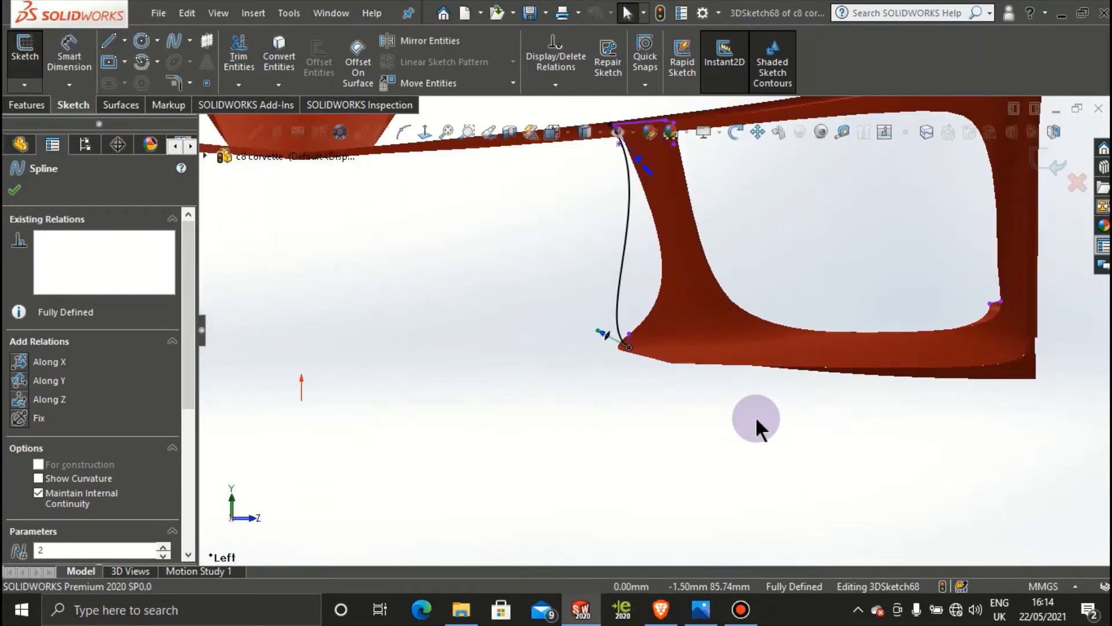
scroll(657, 329, down, 3)
scroll(613, 272, up, 2)
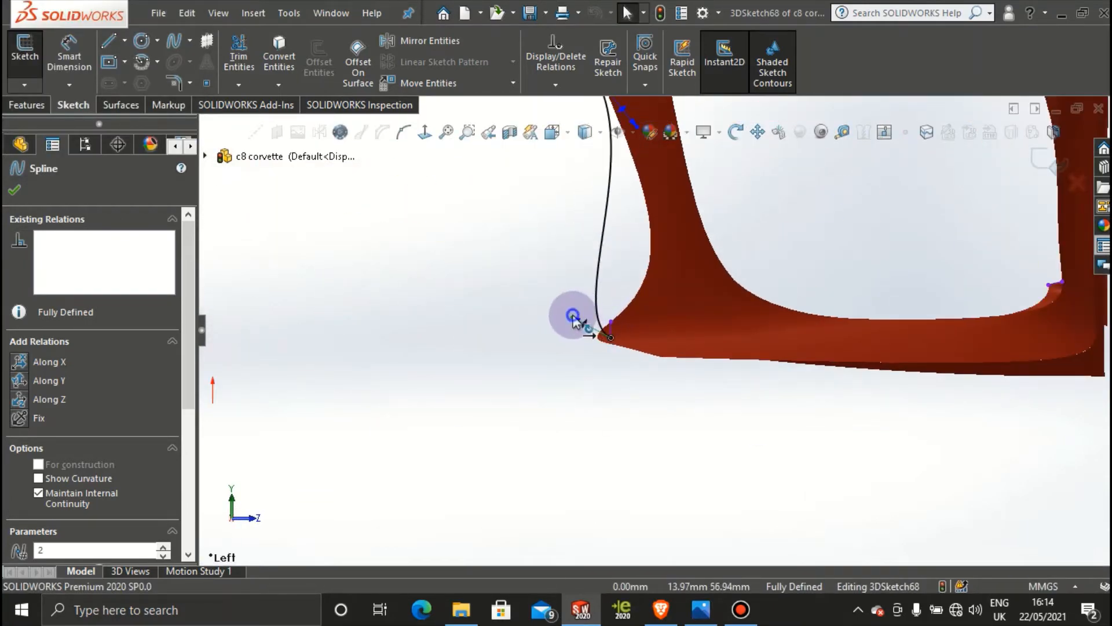
mouse_move(571, 315)
mouse_down()
mouse_move(634, 286)
mouse_move(578, 307)
mouse_move(647, 319)
mouse_move(562, 302)
mouse_up()
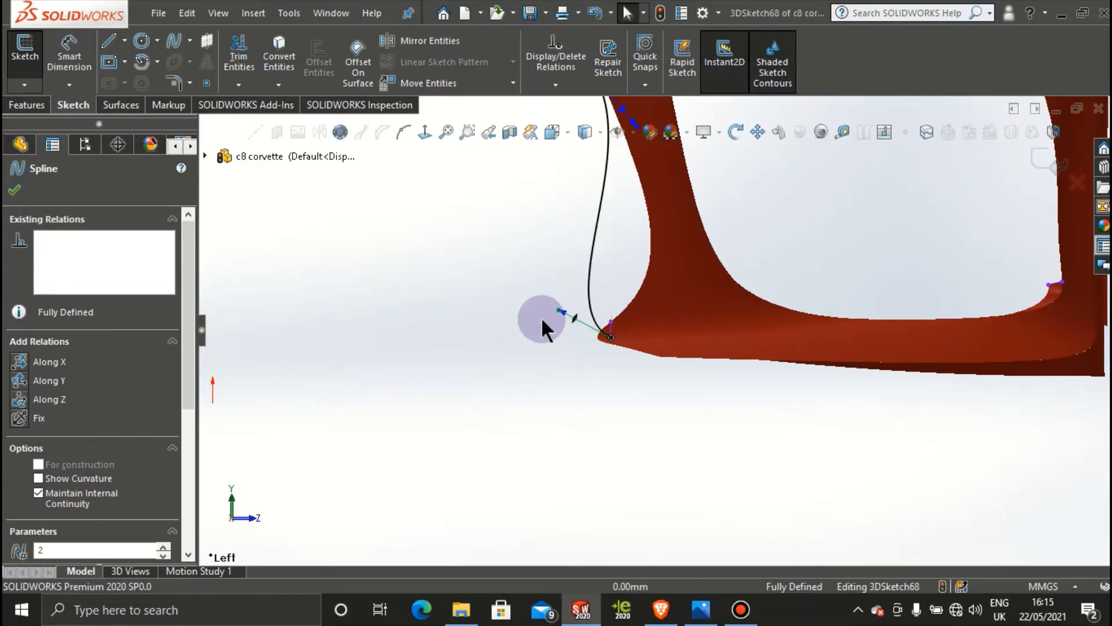
click(612, 339)
right_click(612, 339)
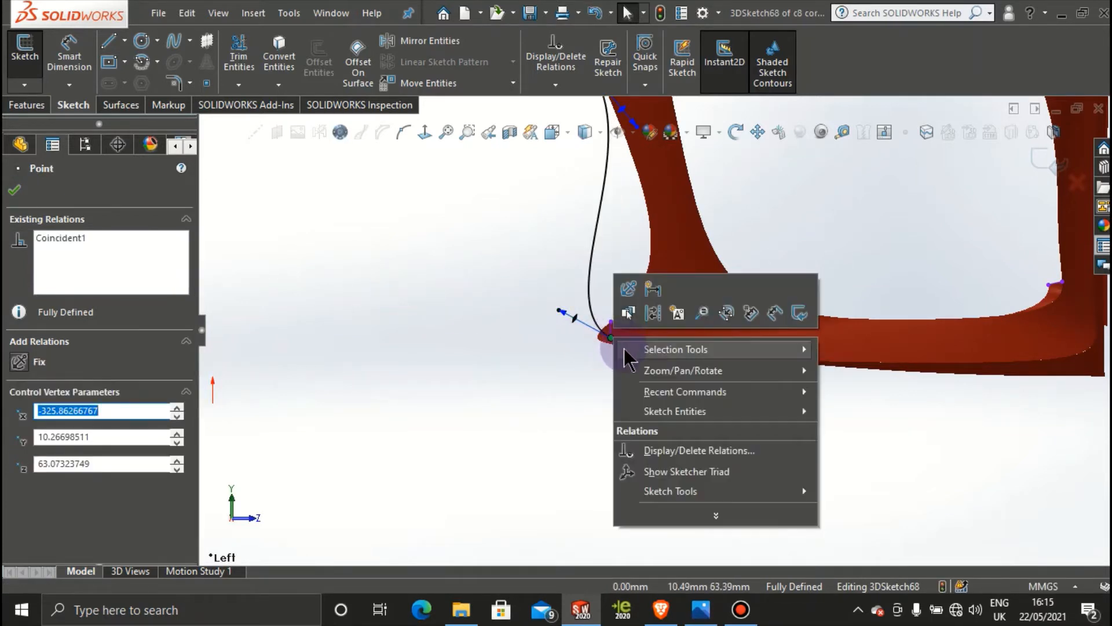
click(314, 234)
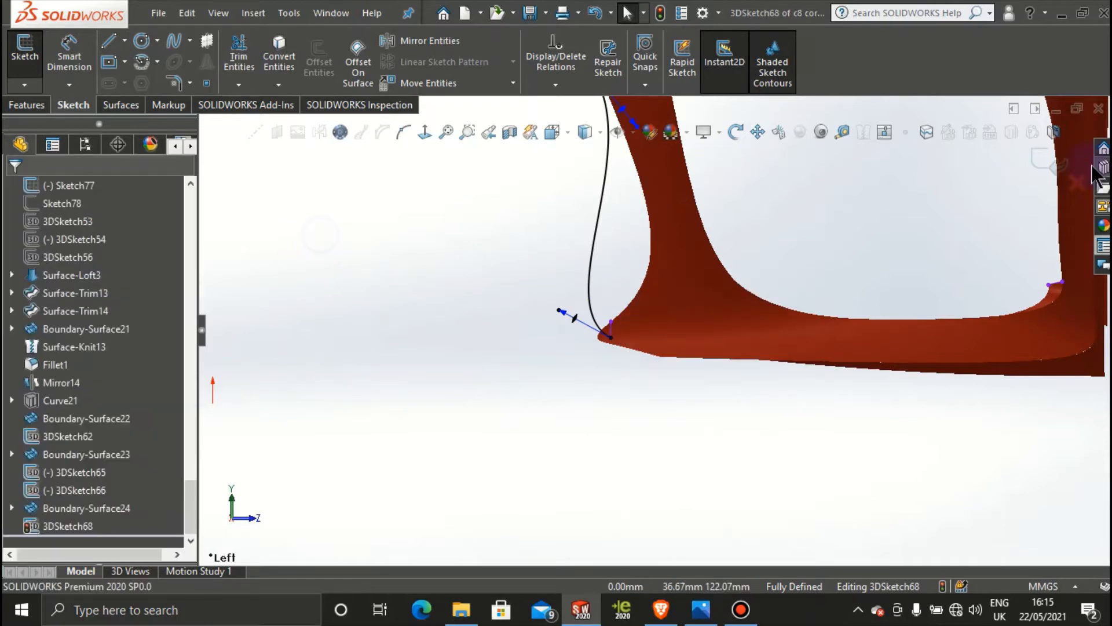
click(1046, 159)
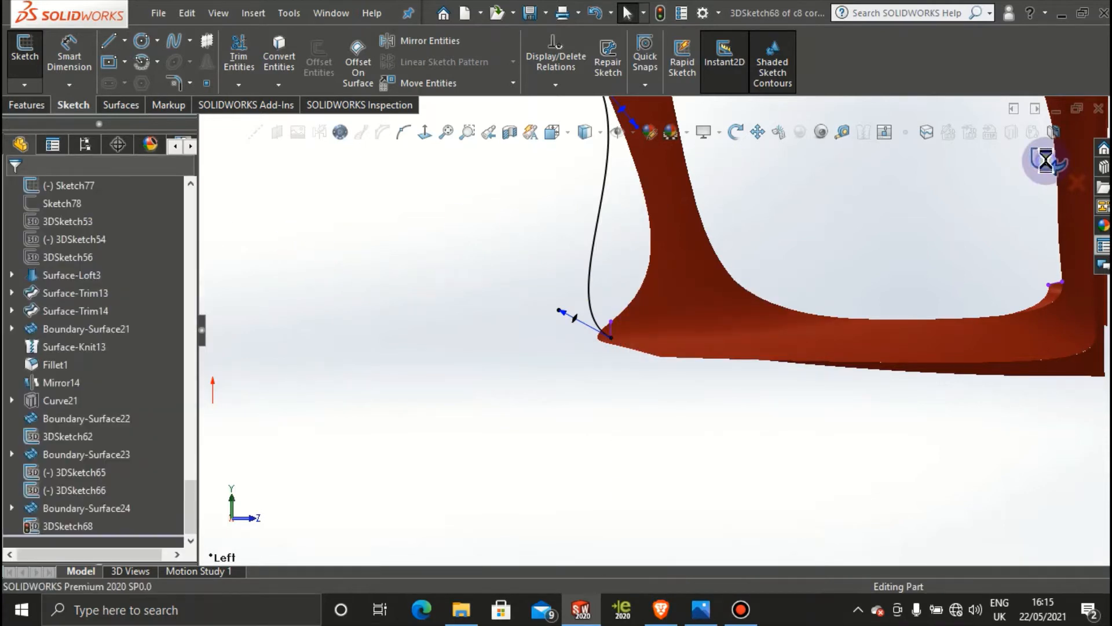
Step: Reopen the pillar's 3D spline sketch and delete the coincident relation on the spline's lower endpoint
right_click(589, 276)
click(597, 230)
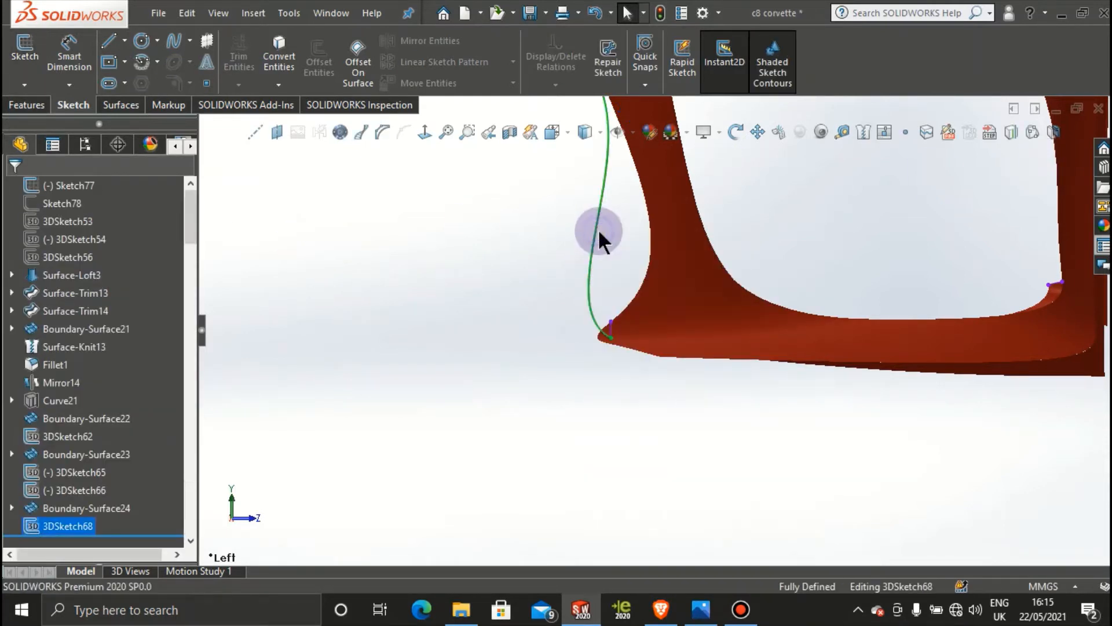
click(611, 337)
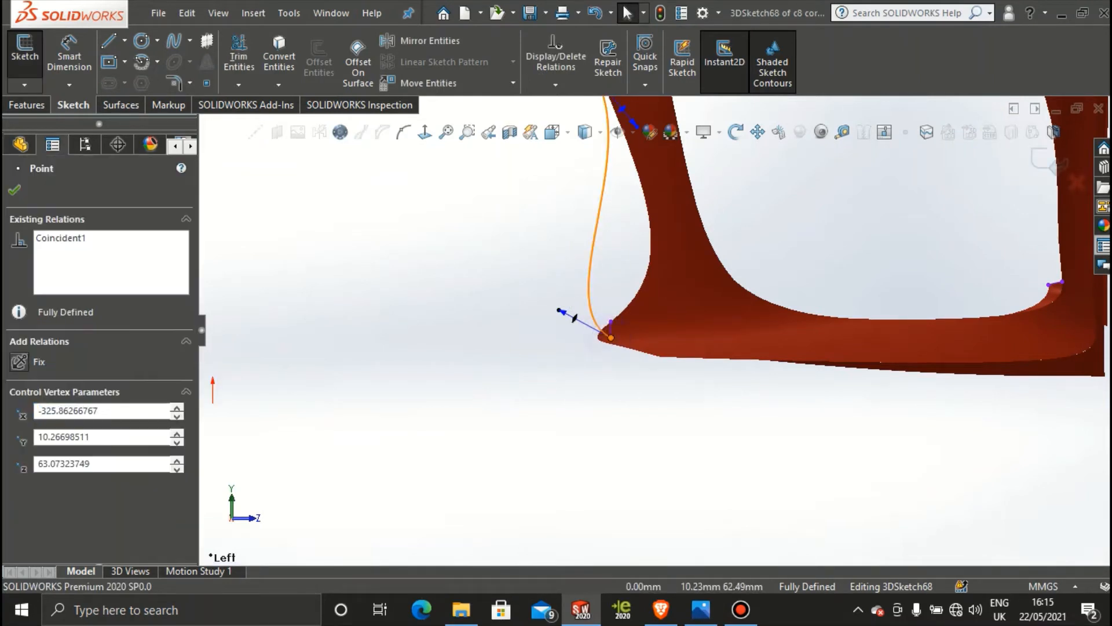
right_click(107, 248)
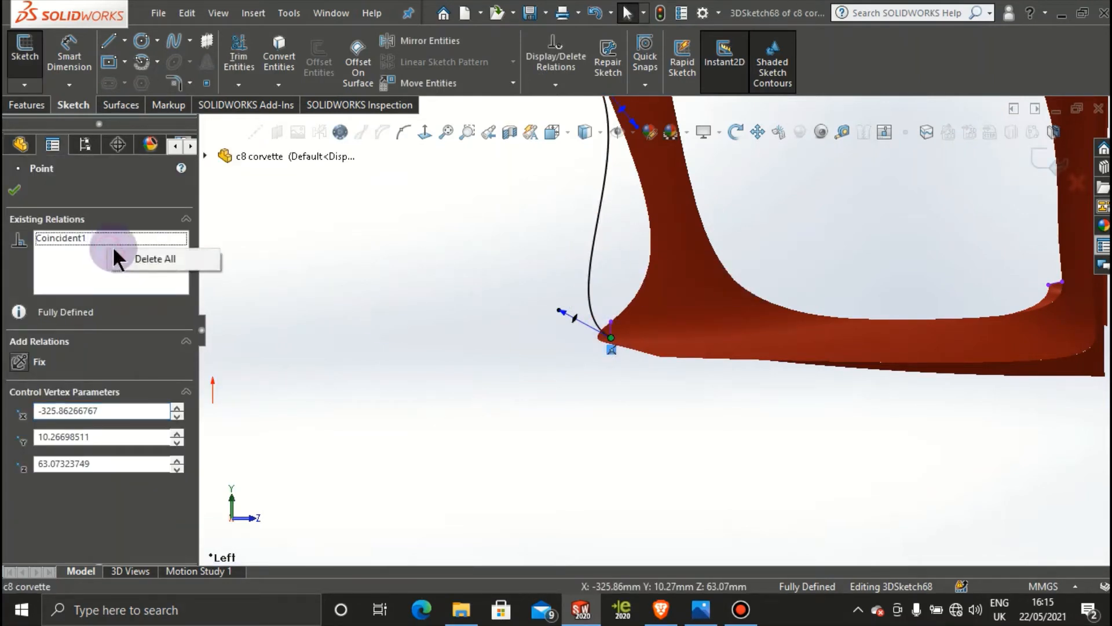
click(155, 260)
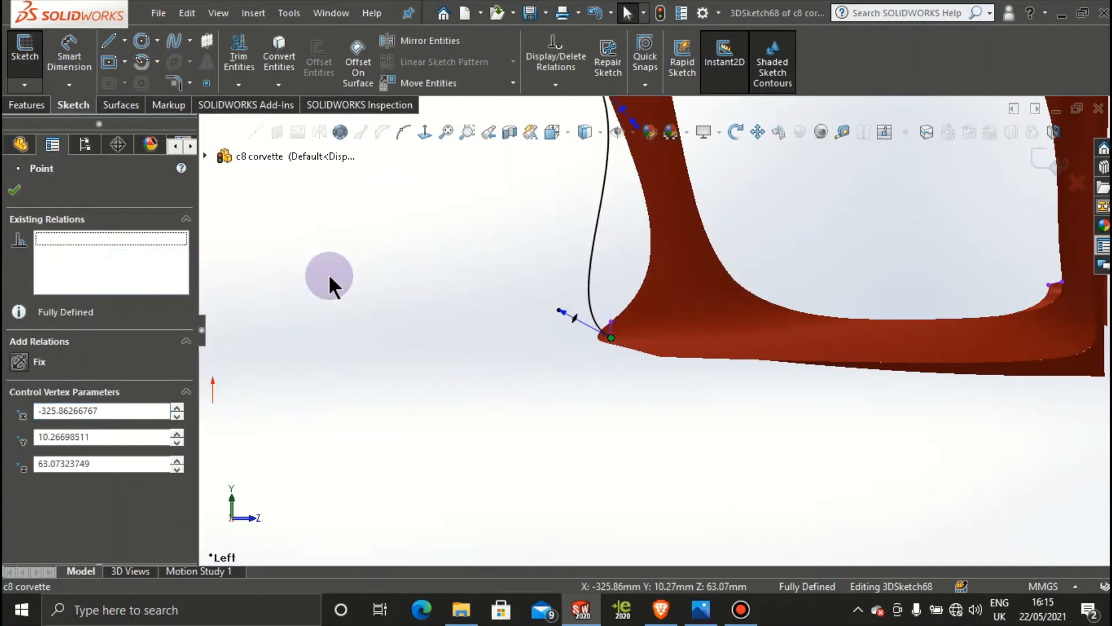
Step: Delete the spline's tangent relation to the boundary surface's bottom edge
click(610, 337)
click(594, 250)
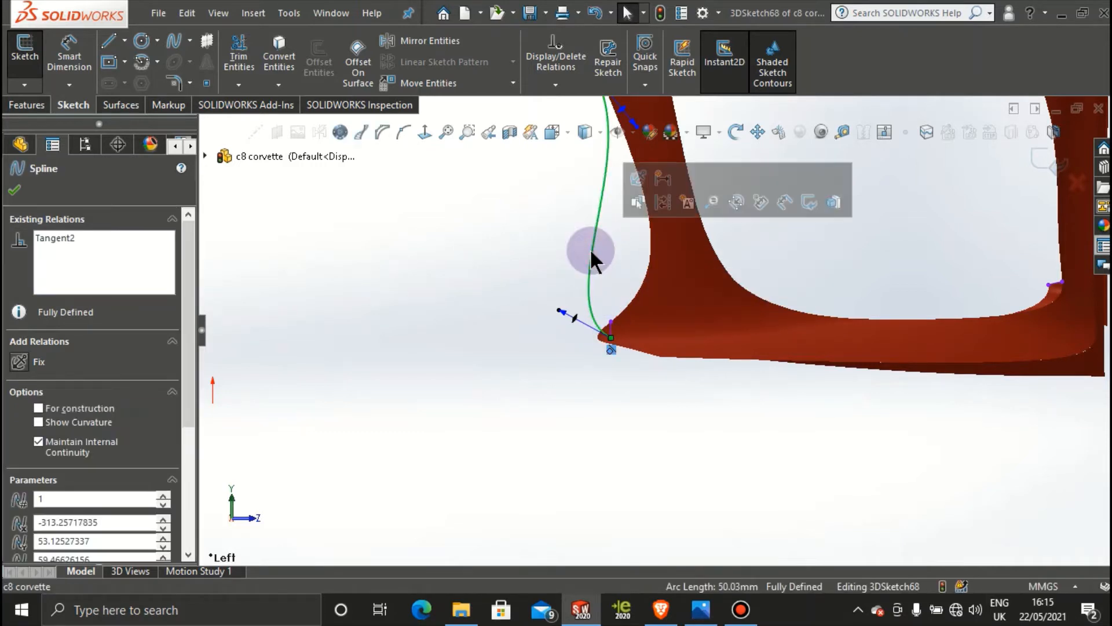
right_click(96, 232)
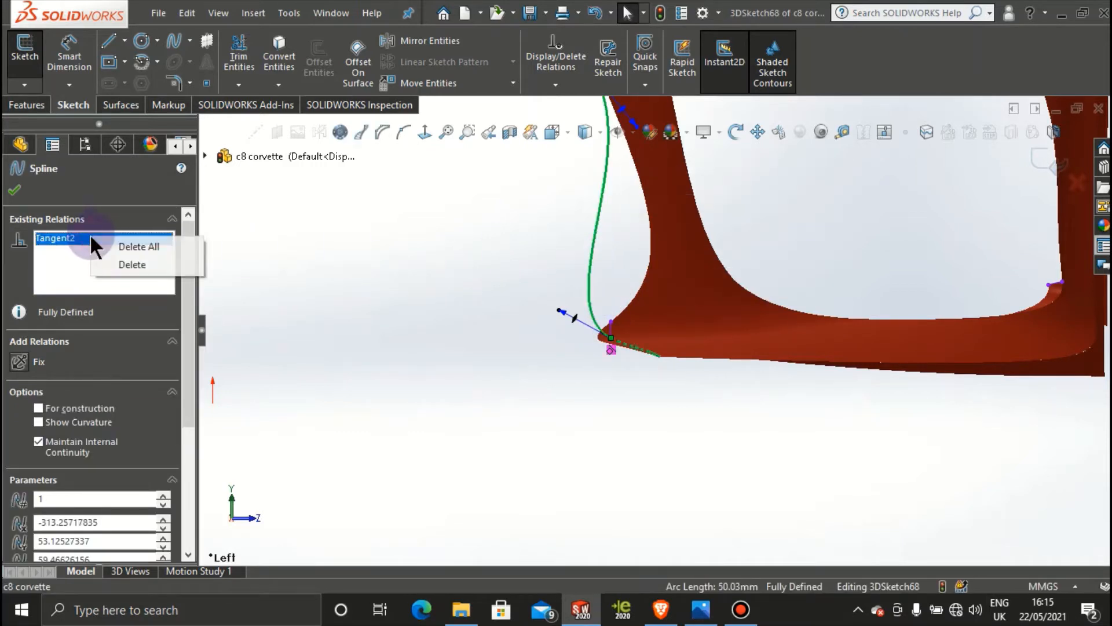
click(137, 248)
Step: Swing the tangent handle at the spline's lower end over to the pillar side so the curve bends inward above the tip
click(565, 323)
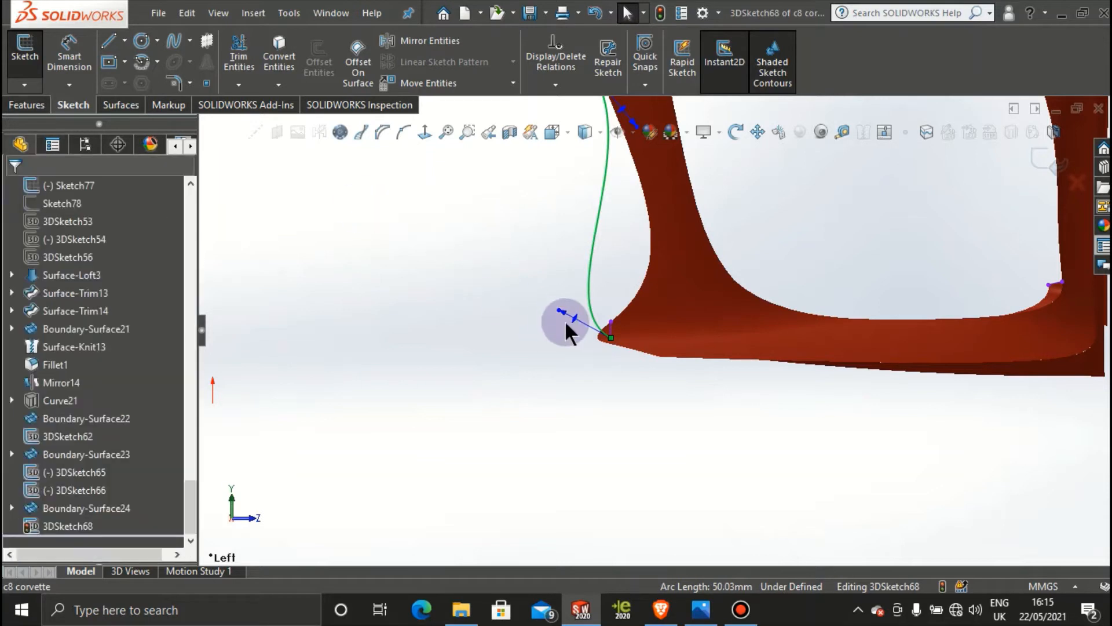
drag(574, 318, 672, 276)
middle_drag(673, 277, 710, 322)
drag(699, 319, 641, 337)
middle_drag(682, 321, 585, 300)
scroll(450, 315, down, 8)
middle_drag(588, 449, 566, 434)
scroll(773, 460, up, 8)
middle_drag(772, 460, 733, 461)
Step: Lengthen the spline's lower handle and swing its upper handle downward so the curve follows the pillar's inner edge
key(space)
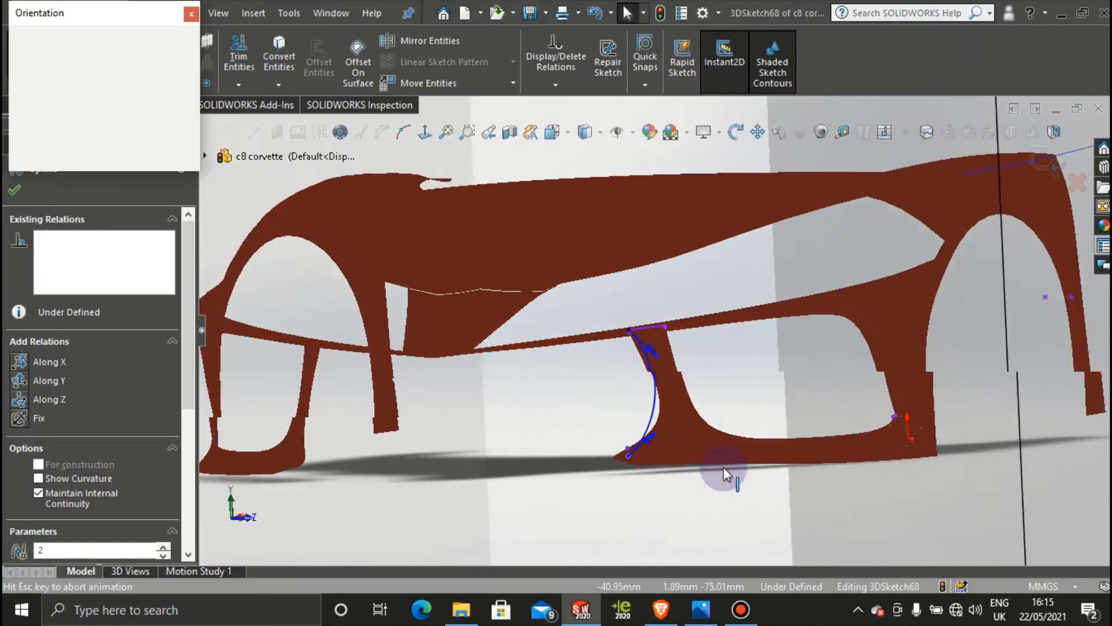
click(551, 404)
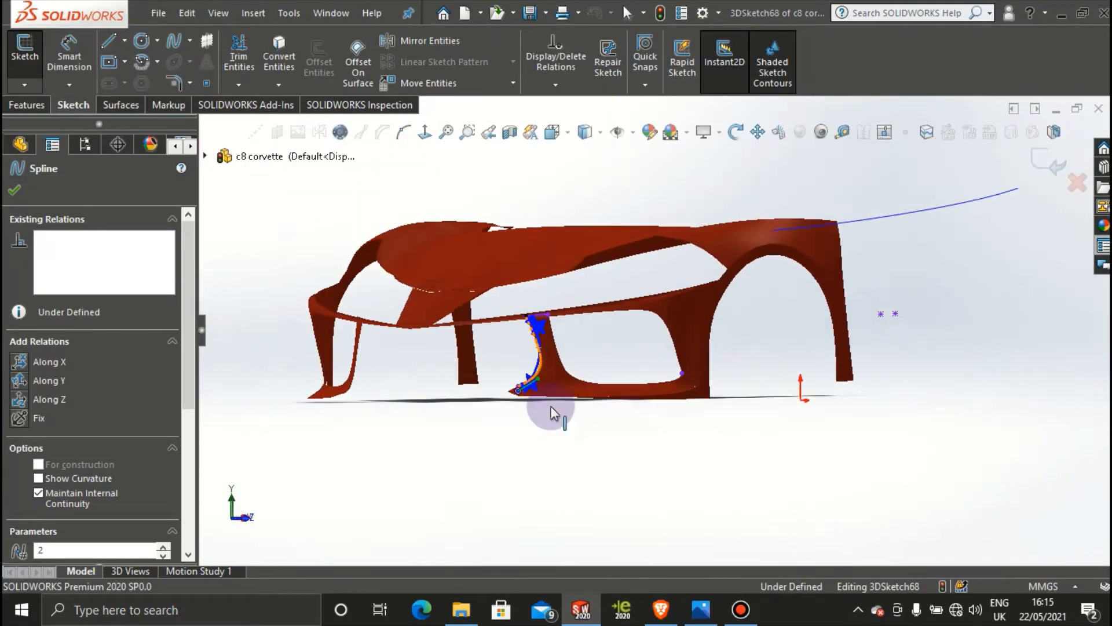
scroll(596, 370, down, 5)
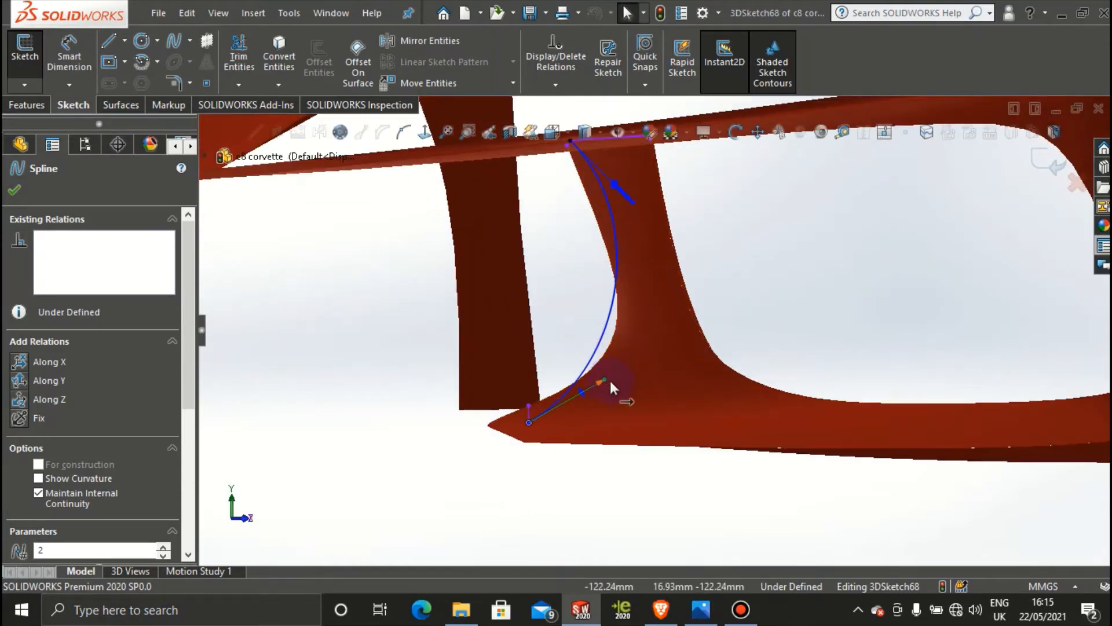
drag(606, 378, 628, 386)
drag(633, 210, 631, 280)
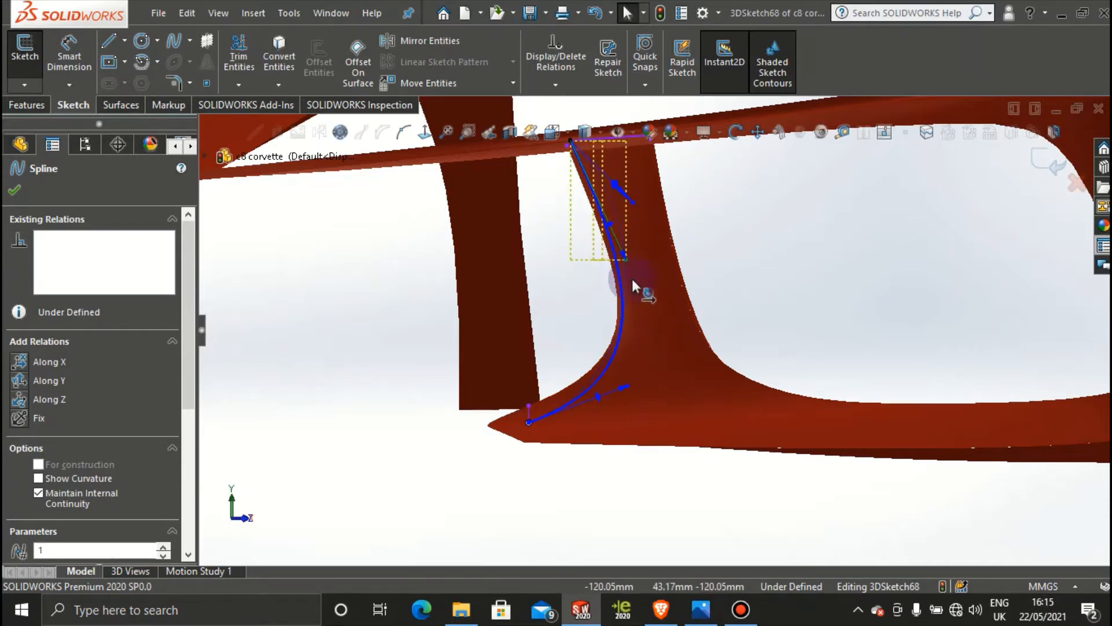
drag(628, 386, 639, 368)
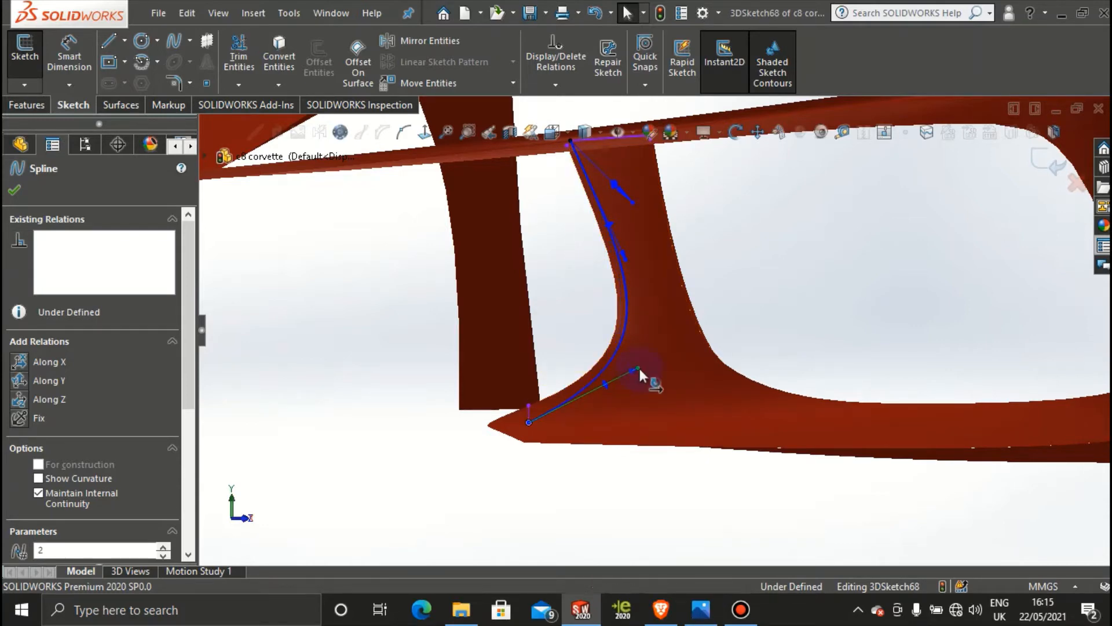
Step: In the left side view, readjust the upper and lower spline handles to match the curve to the pillar's inner contour
scroll(639, 366, up, 7)
middle_drag(640, 328, 677, 328)
key(space)
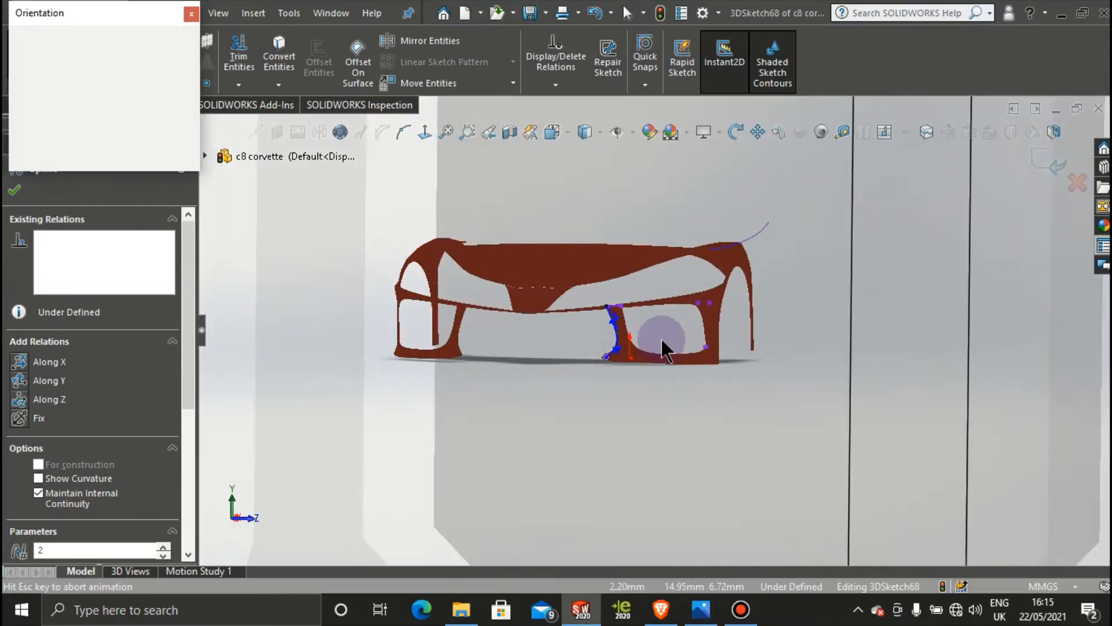
click(499, 342)
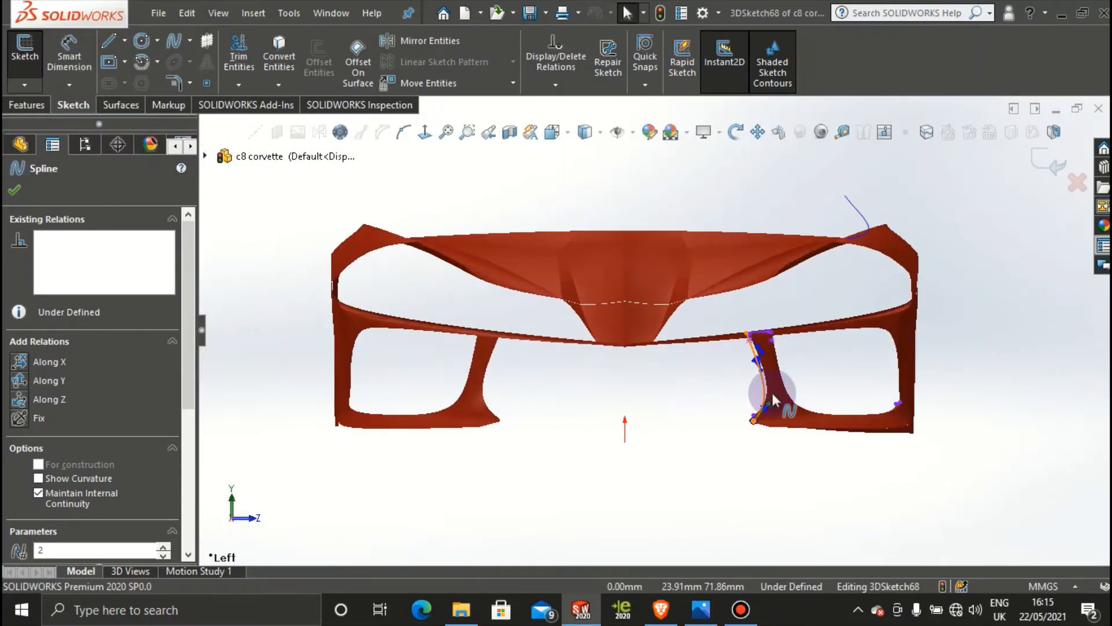
scroll(773, 393, down, 5)
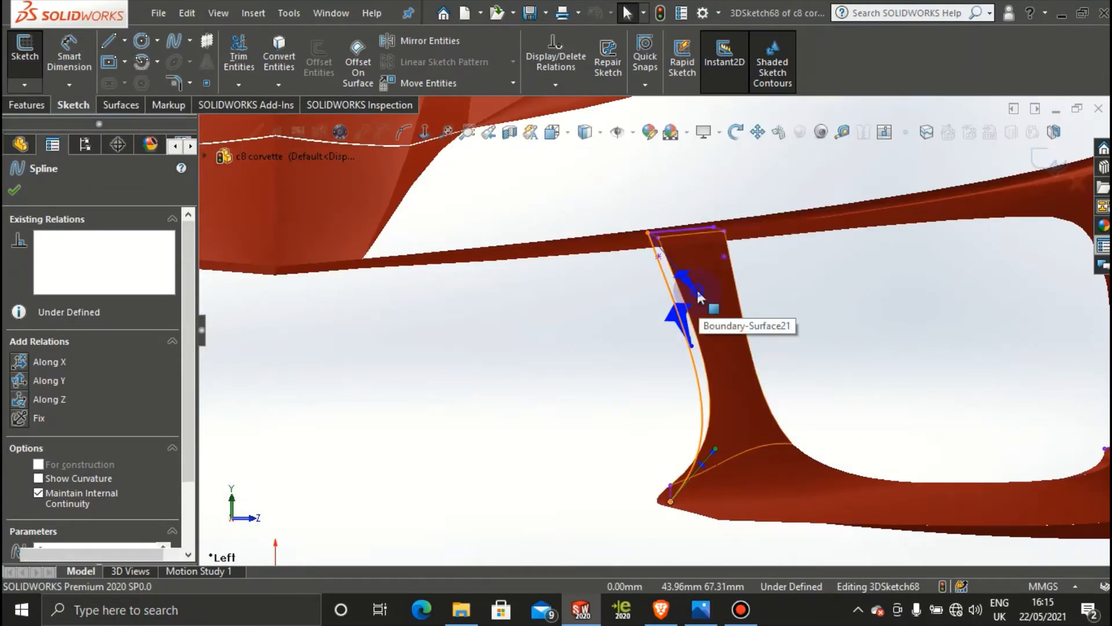
key(Escape)
scroll(702, 291, up, 5)
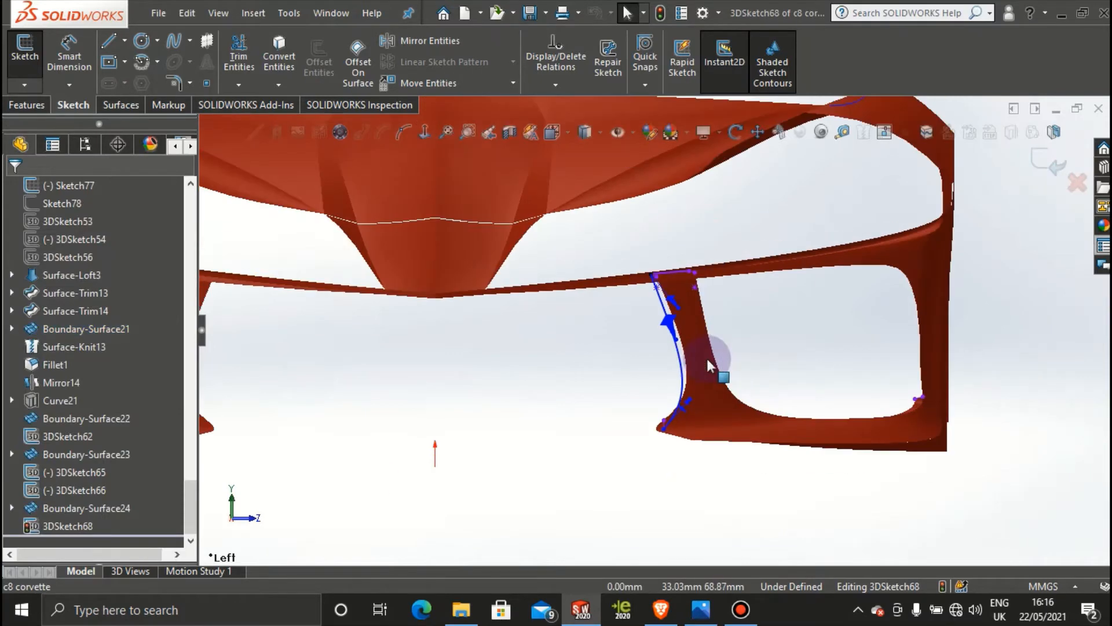
scroll(705, 366, down, 5)
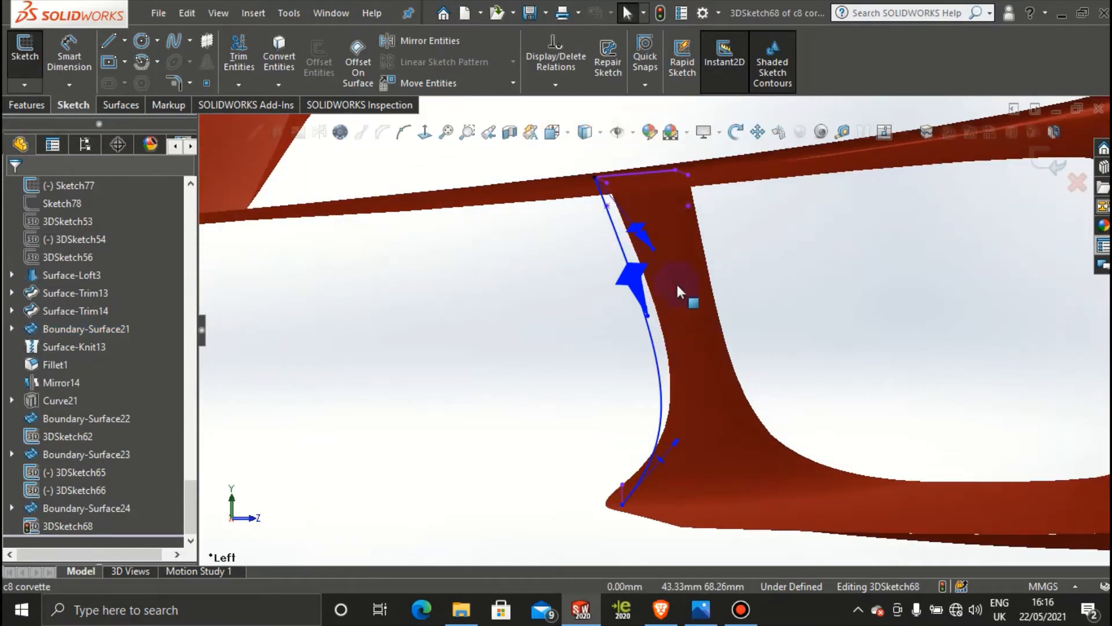
click(619, 241)
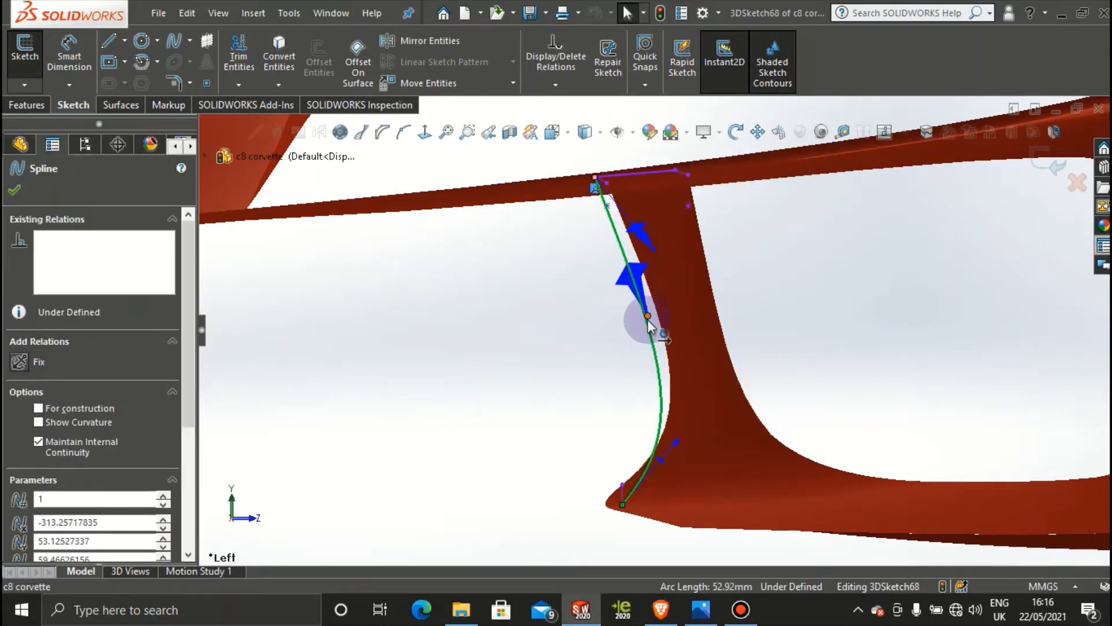
drag(646, 316, 669, 283)
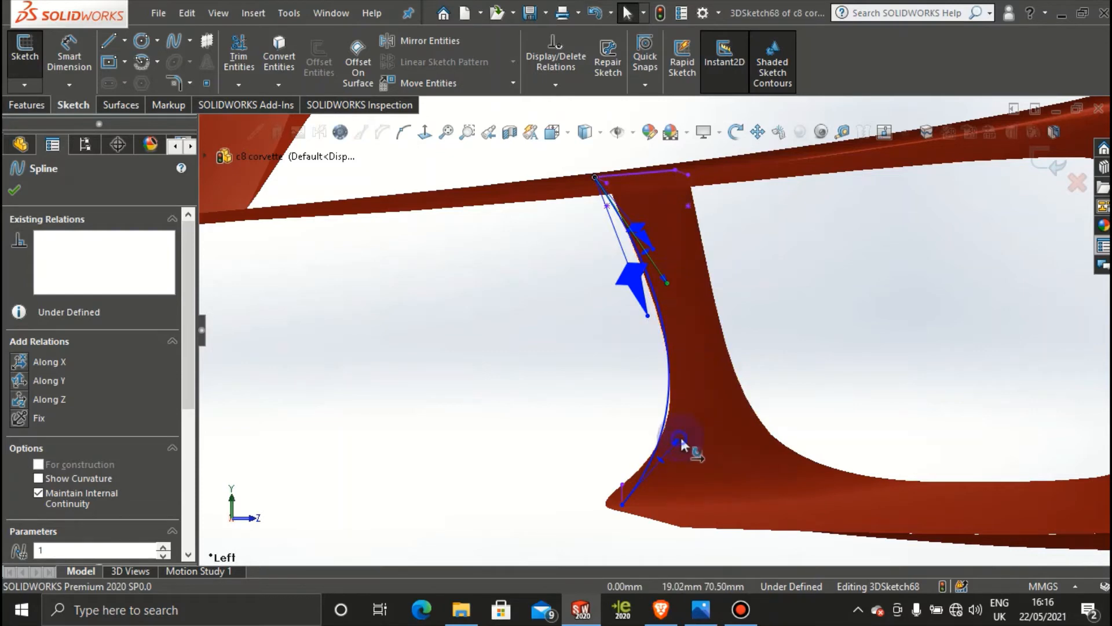
drag(676, 442, 694, 436)
Step: In plan view, pull the spline's lower handle back from the bumper's front along the pillar's inner side
middle_drag(694, 436, 702, 467)
key(space)
click(544, 369)
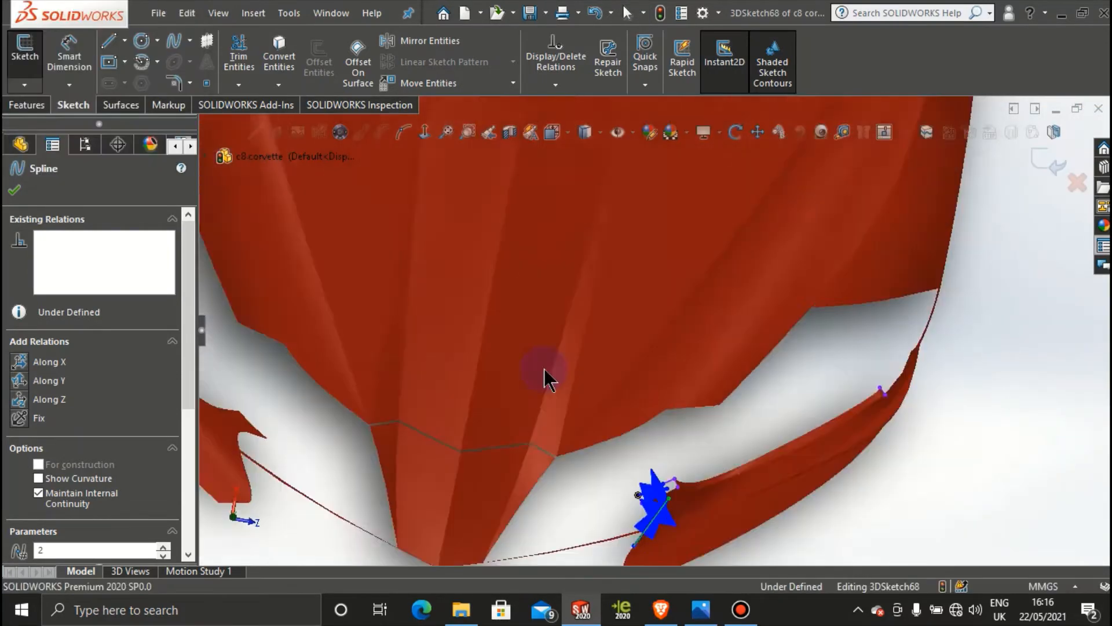
scroll(694, 449, down, 8)
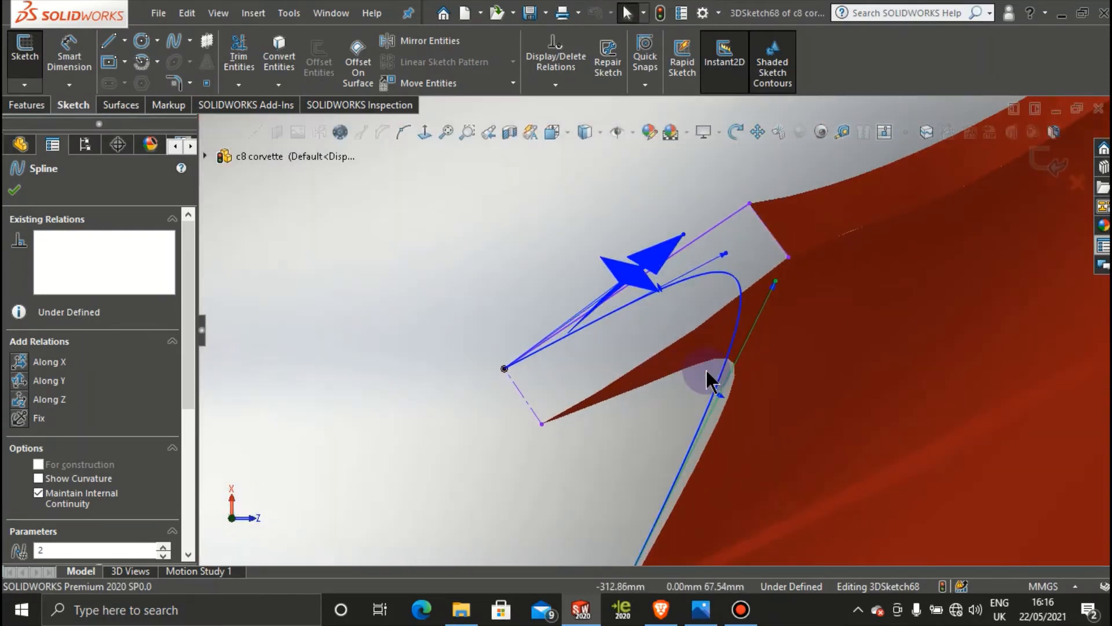
drag(706, 367, 763, 273)
Step: Adjust the spline's upper handle from an angled view of the pillar, and exit the 3D sketch
mouse_move(770, 363)
middle_down()
mouse_move(769, 340)
mouse_move(794, 364)
mouse_move(772, 377)
mouse_move(780, 406)
mouse_move(743, 426)
mouse_move(735, 397)
mouse_move(744, 439)
mouse_move(745, 429)
middle_up()
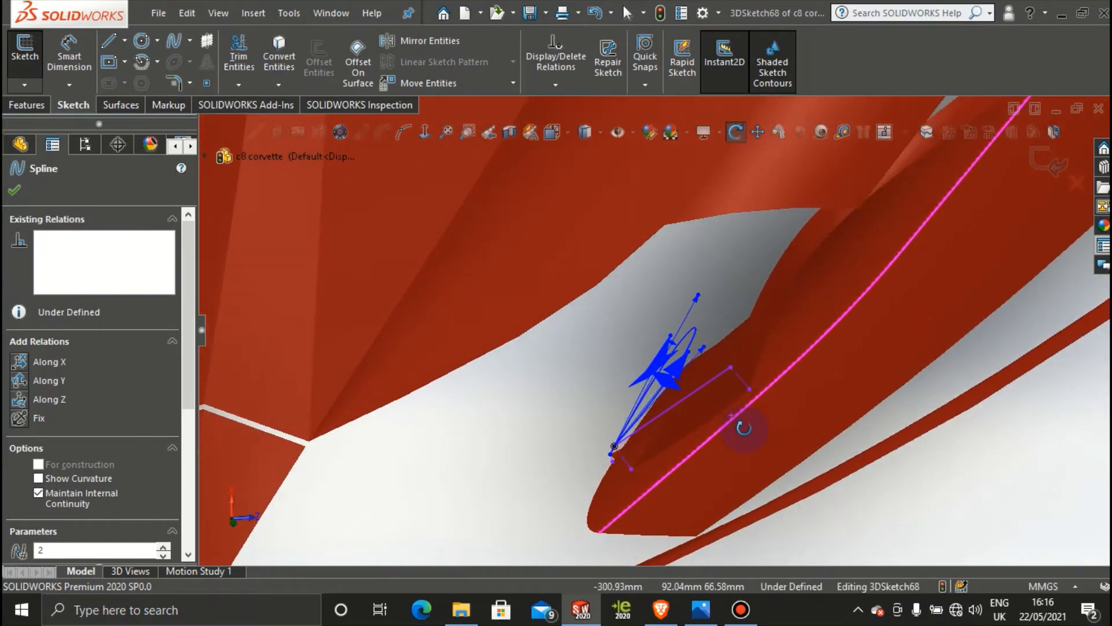
drag(743, 428, 741, 430)
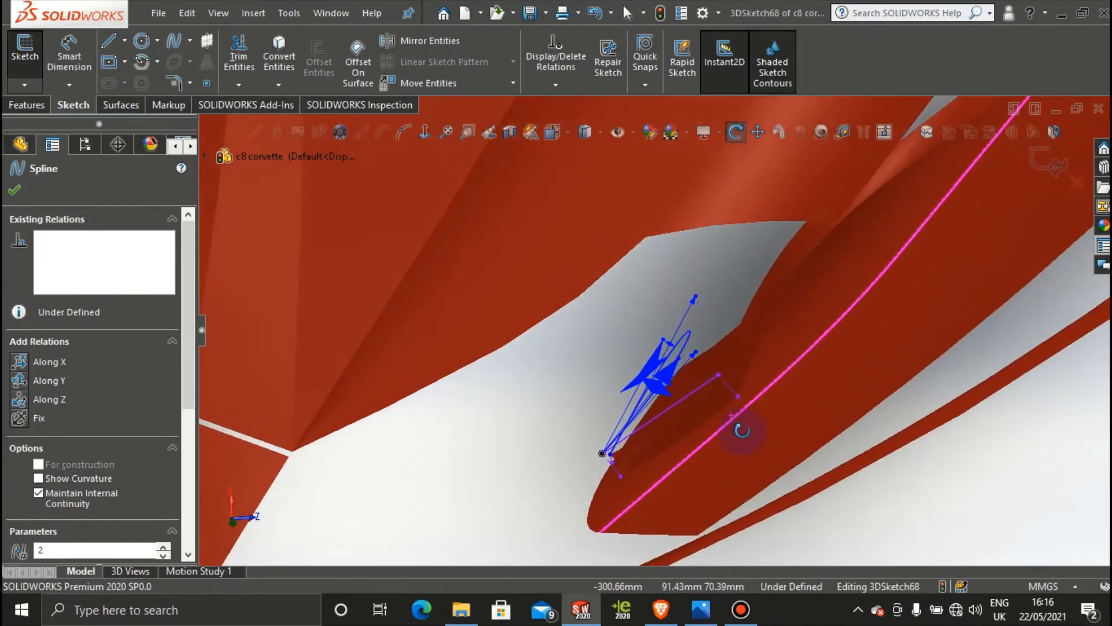
key(Escape)
drag(696, 349, 678, 338)
middle_drag(712, 398, 606, 166)
scroll(645, 314, up, 4)
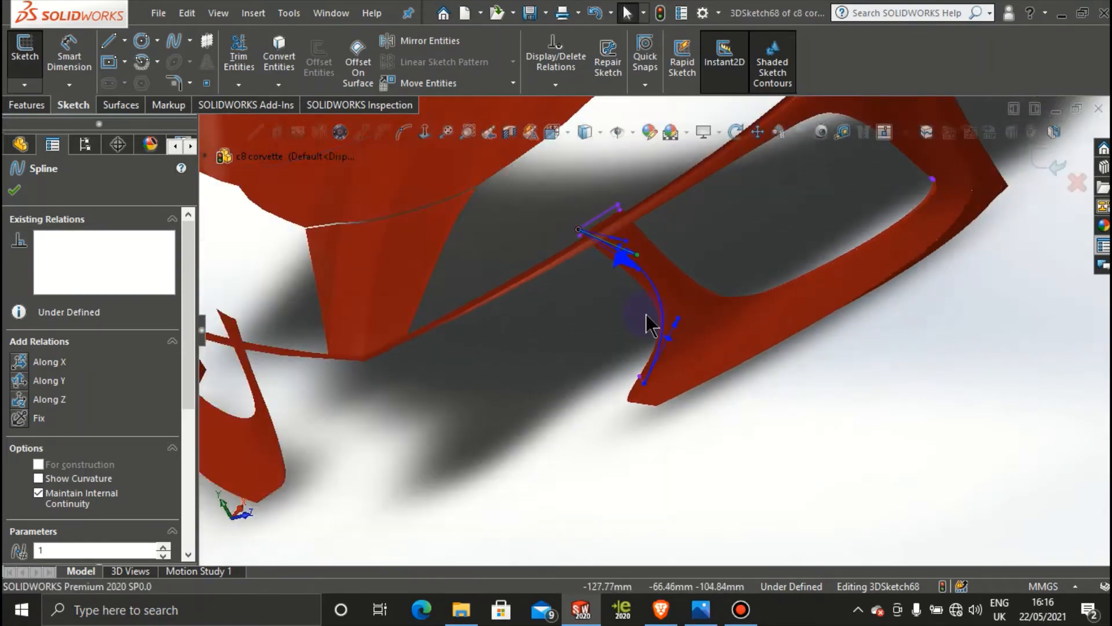
scroll(625, 296, down, 7)
middle_drag(636, 306, 790, 266)
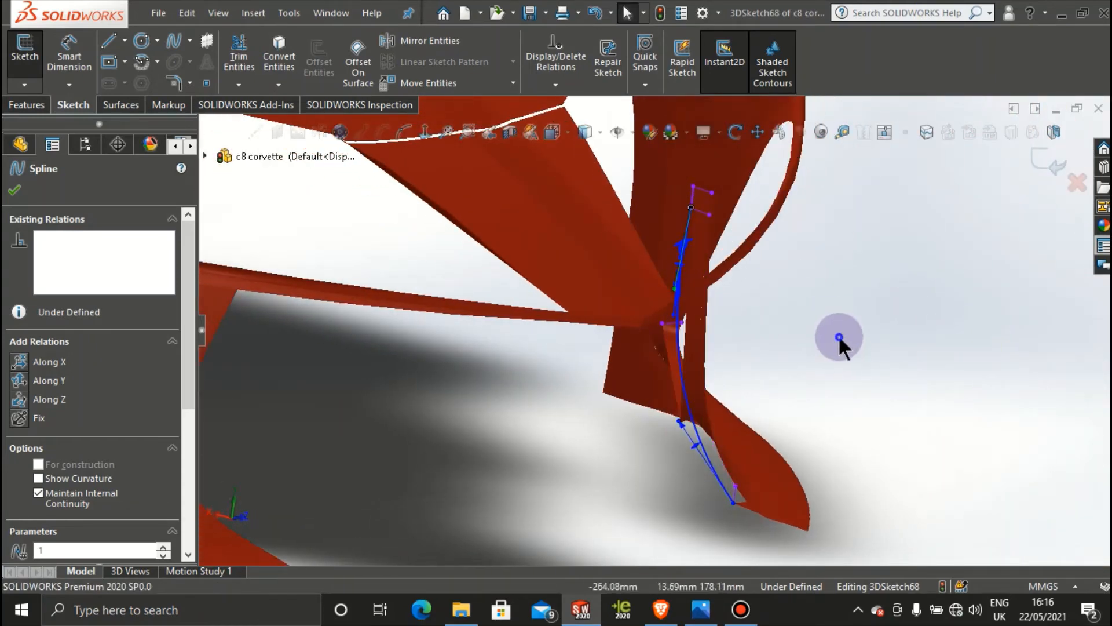
click(839, 334)
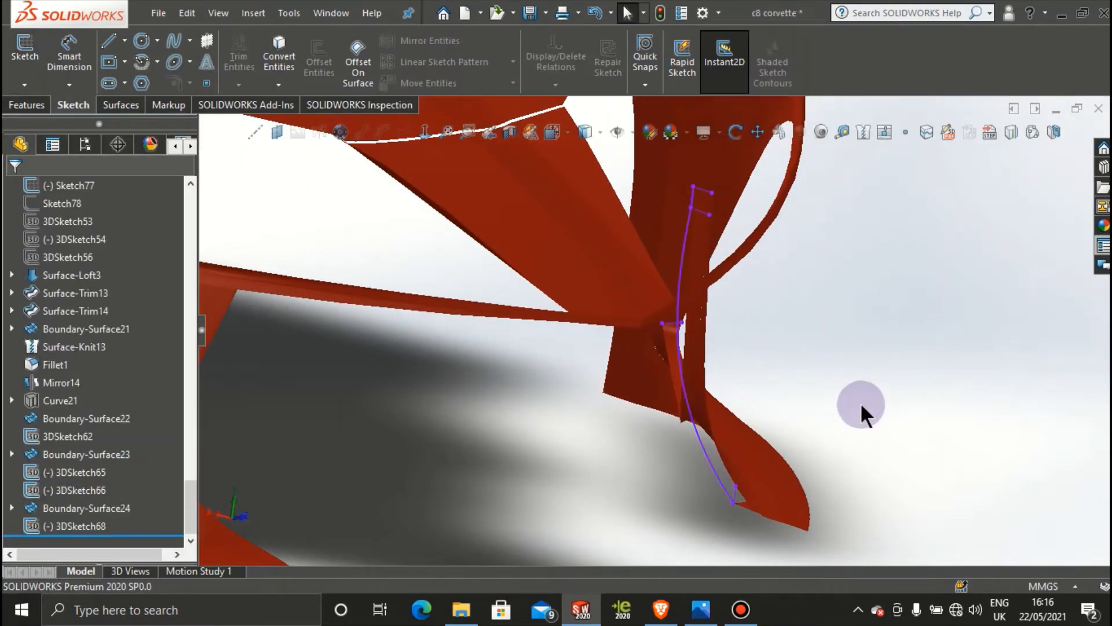
Step: Examine the reshaped spline and the gap between it and the pillar down to the lower tip
mouse_move(831, 454)
middle_down()
mouse_move(799, 394)
mouse_move(823, 383)
mouse_move(846, 414)
mouse_move(800, 409)
mouse_move(806, 417)
mouse_move(817, 392)
mouse_move(802, 367)
mouse_move(782, 427)
mouse_move(795, 442)
mouse_move(744, 458)
middle_up()
scroll(632, 366, down, 3)
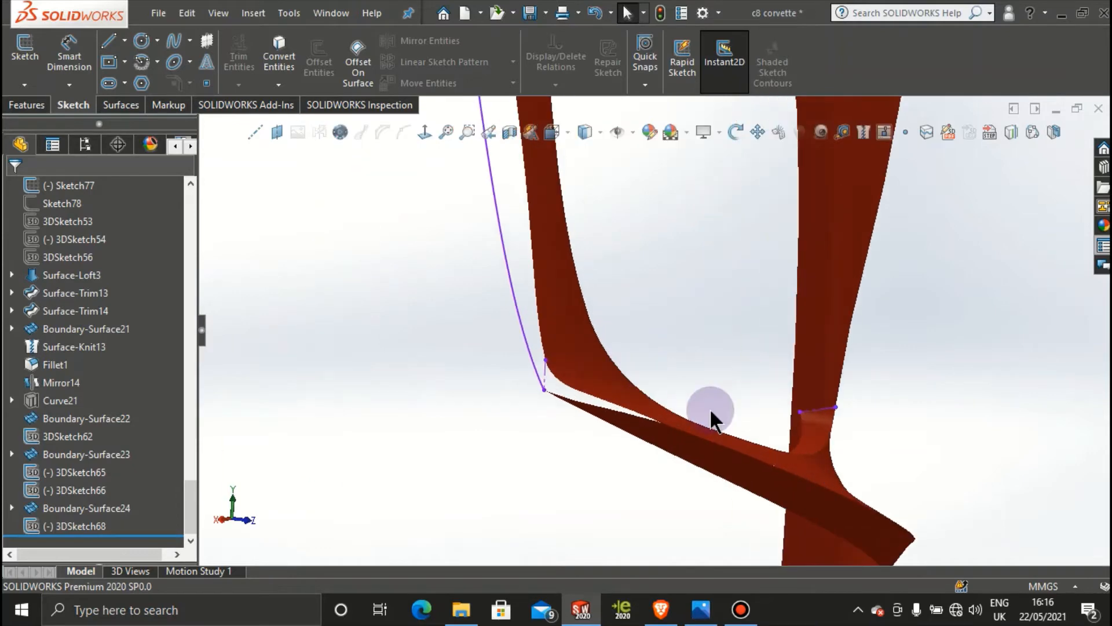
scroll(641, 239, up, 6)
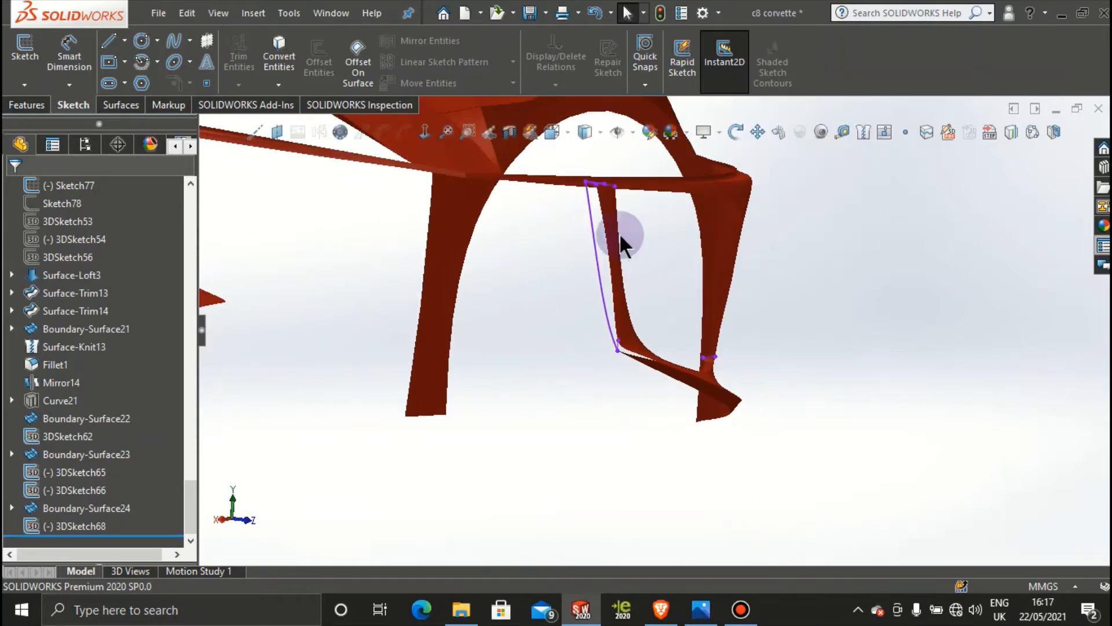
scroll(641, 204, down, 3)
scroll(641, 203, down, 1)
scroll(714, 402, up, 2)
scroll(700, 471, down, 2)
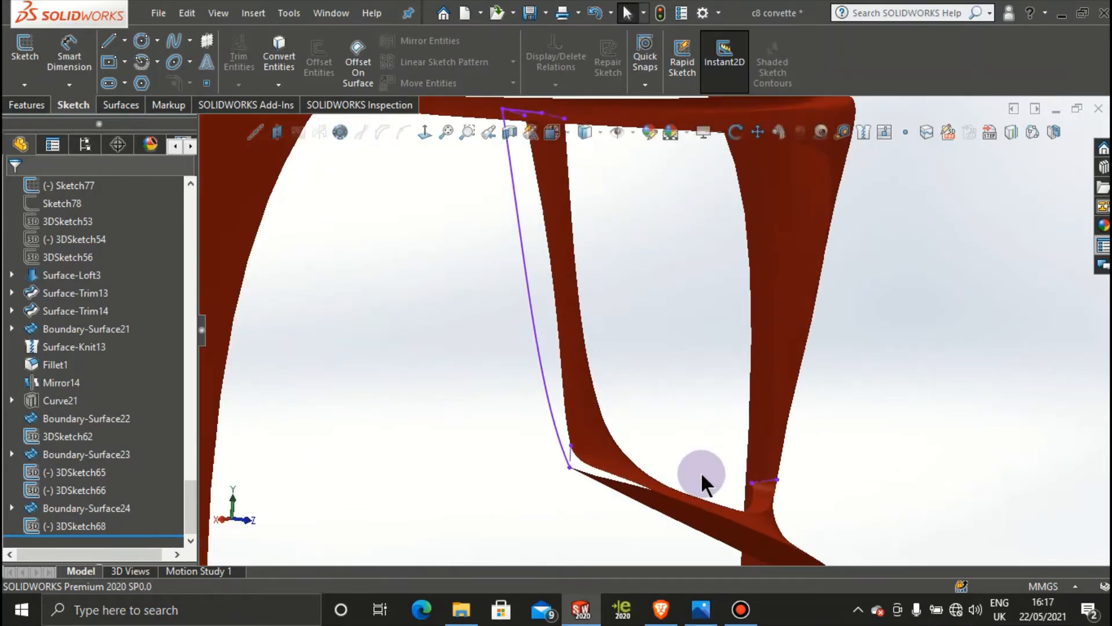
Step: Start a boundary surface and group the spline with the adjoining bottom edge at the pillar's tip as the first Direction 1 curve
click(128, 110)
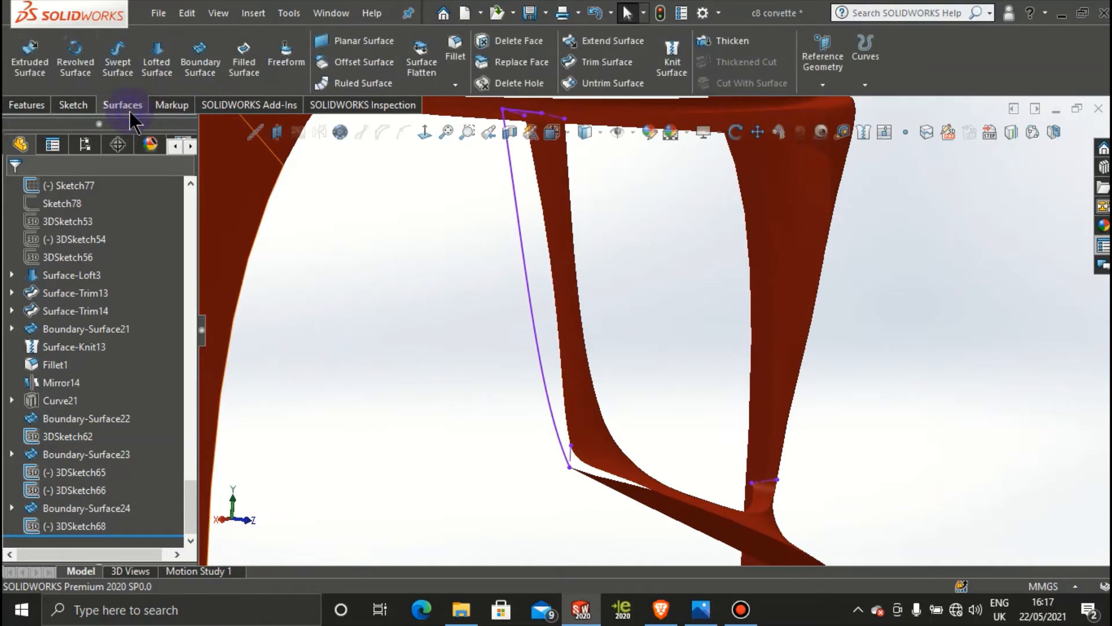
click(211, 64)
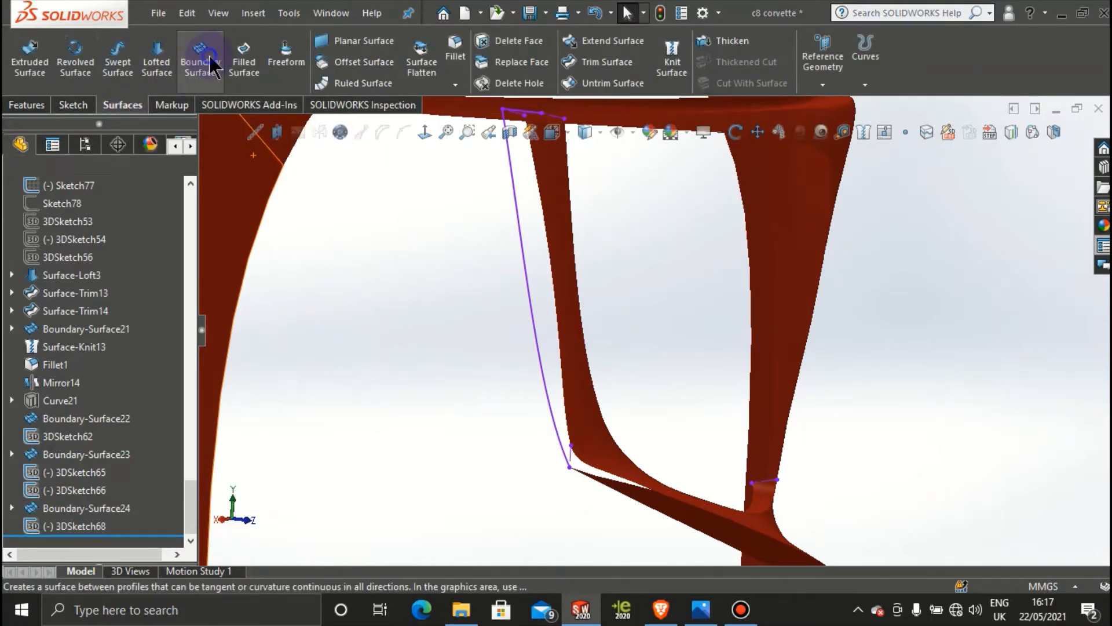
right_click(479, 332)
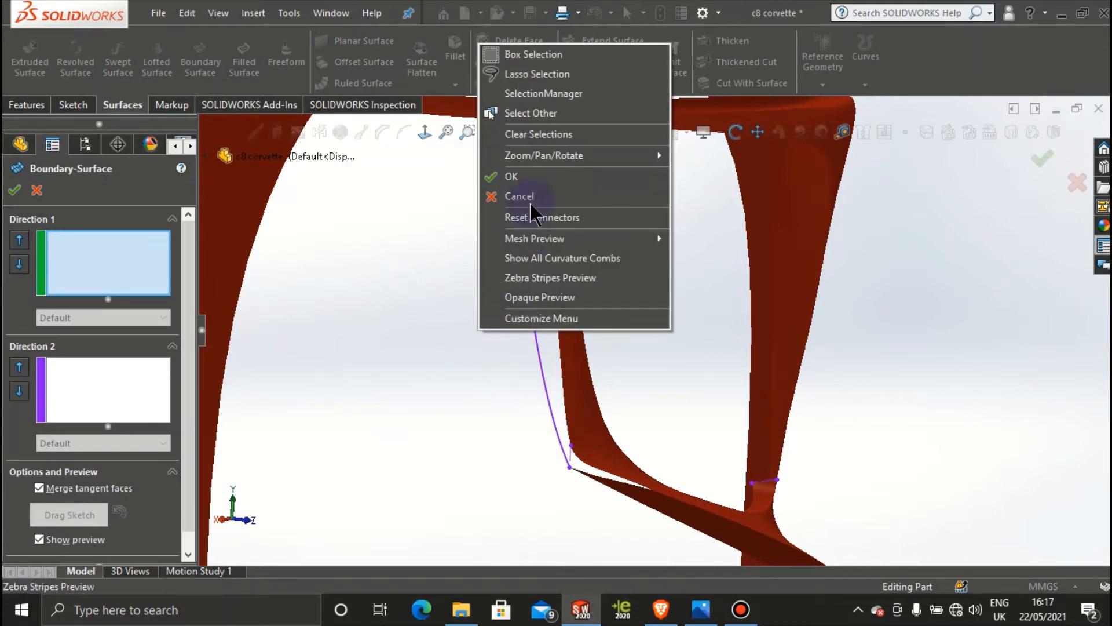
click(591, 93)
click(530, 293)
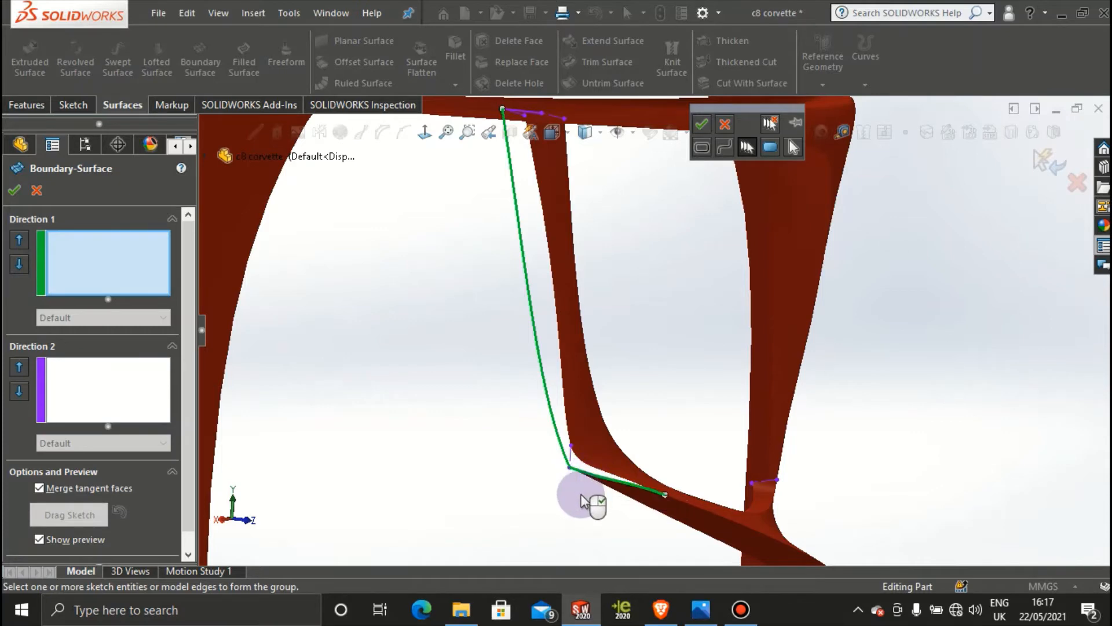
middle_drag(585, 501, 584, 550)
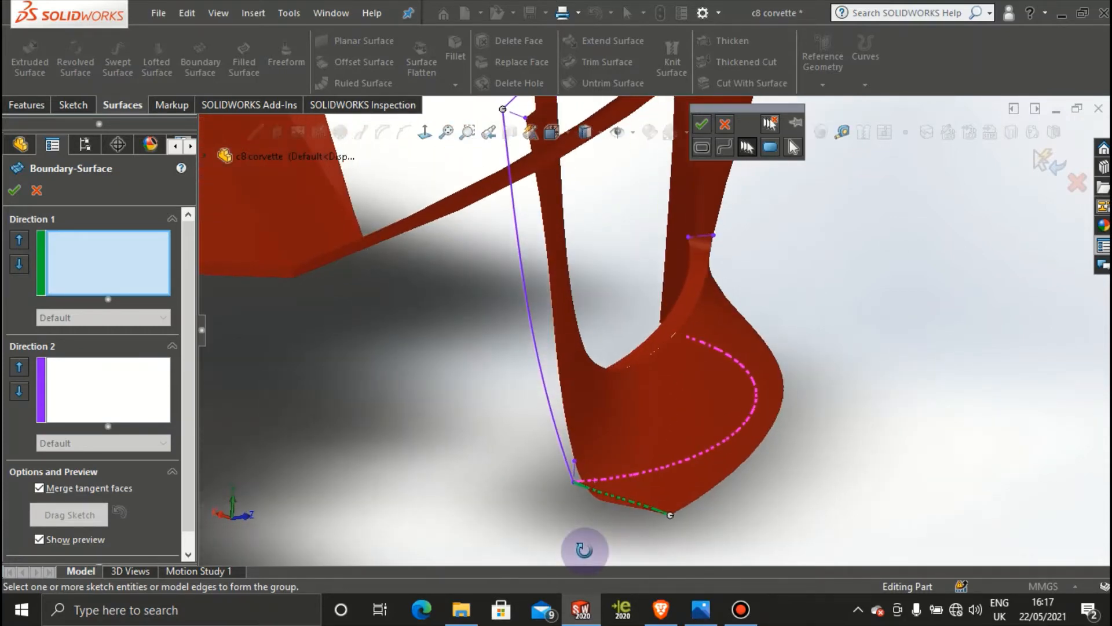
click(748, 191)
click(700, 126)
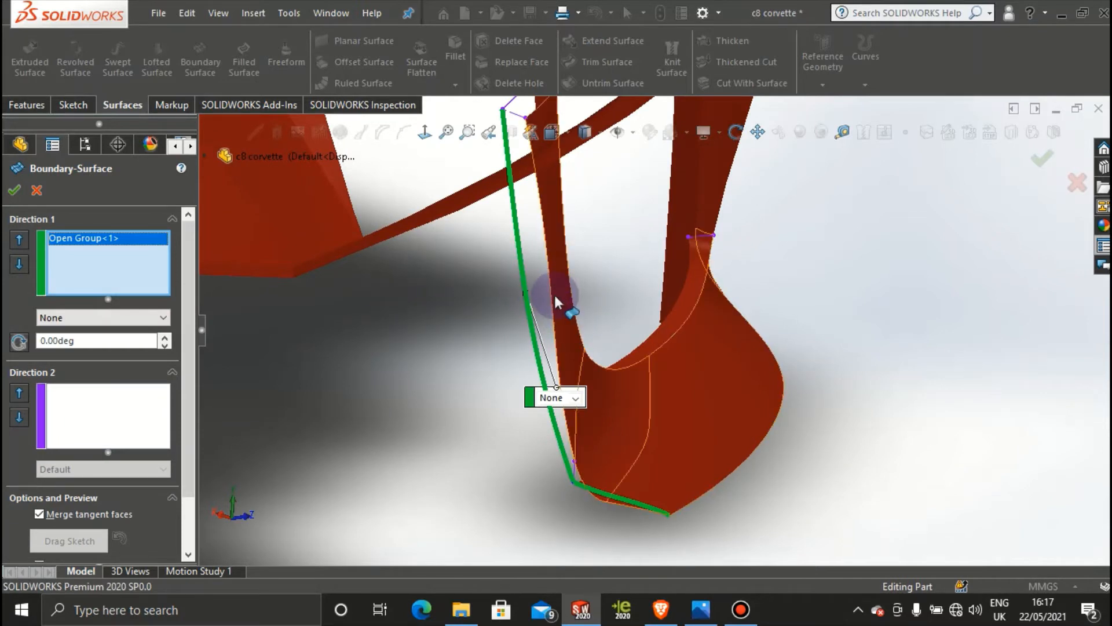
Step: Group the pillar's long side edge with its tangent lower edge as the second Direction 1 curve and complete the boundary surface
right_click(477, 269)
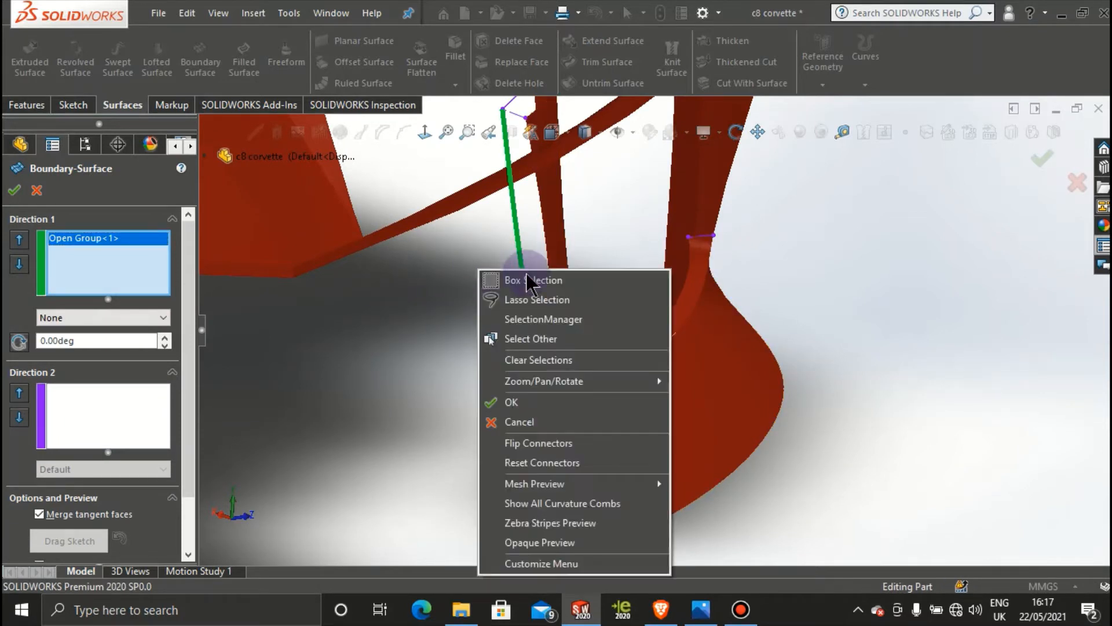
click(527, 319)
click(544, 235)
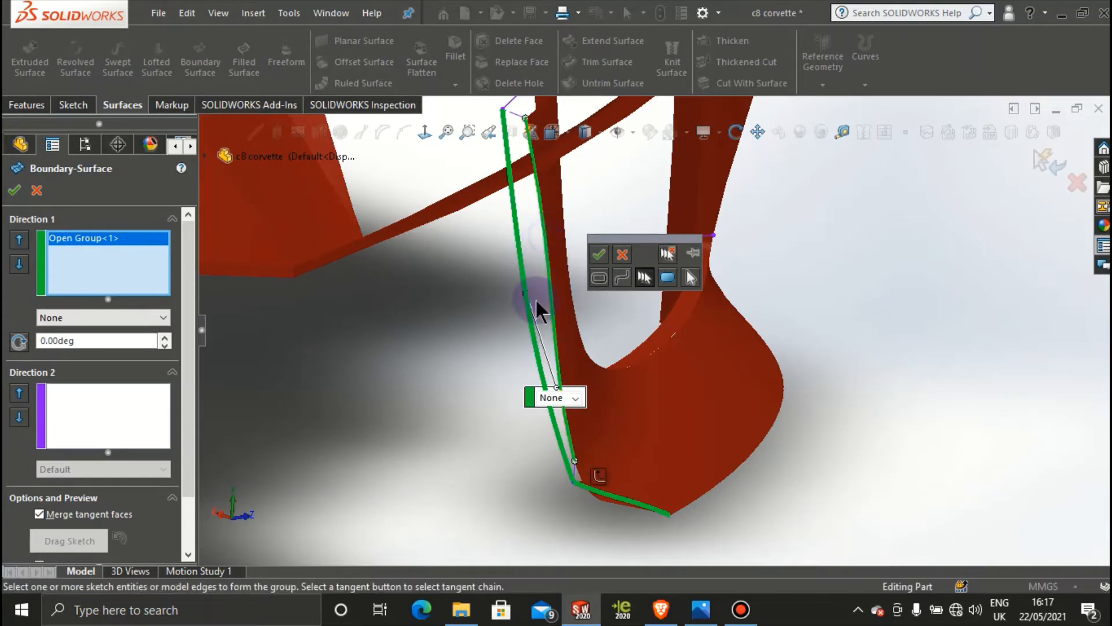
click(598, 471)
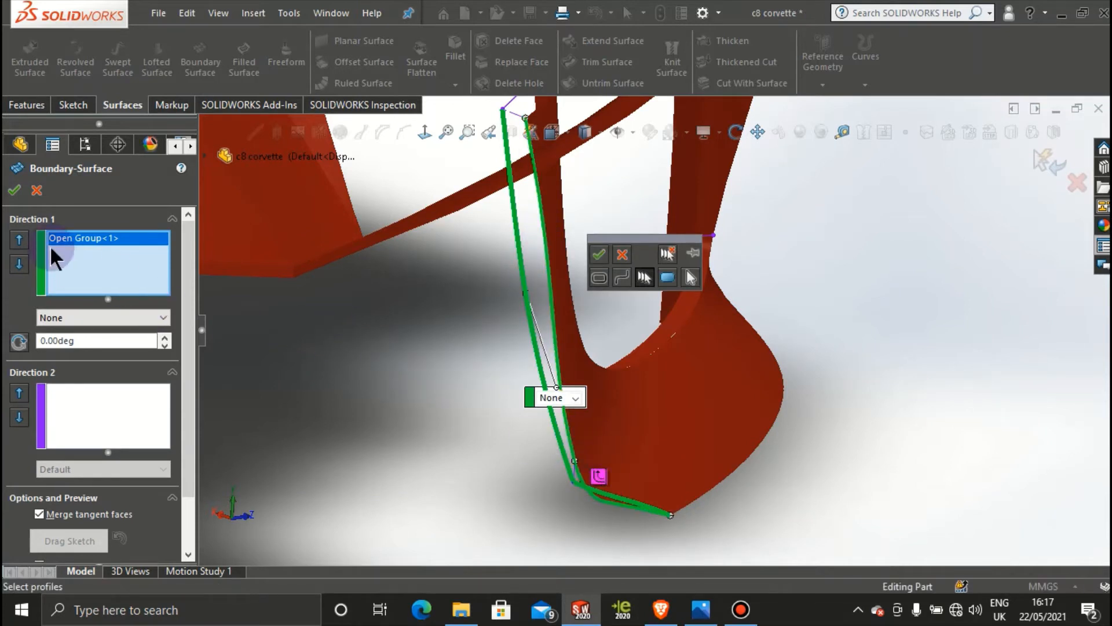
click(14, 190)
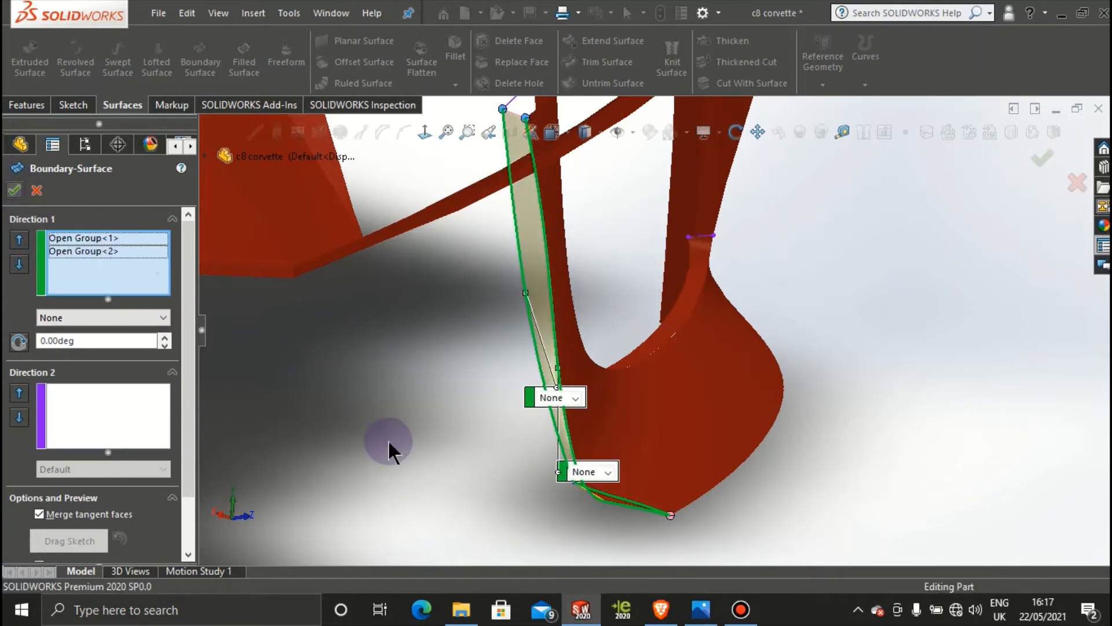
Step: Examine the new inner surface and the pillar's neighbouring faces from several angles, down to its base and across the front bumper
middle_drag(407, 384, 426, 383)
scroll(406, 428, up, 4)
scroll(456, 468, down, 5)
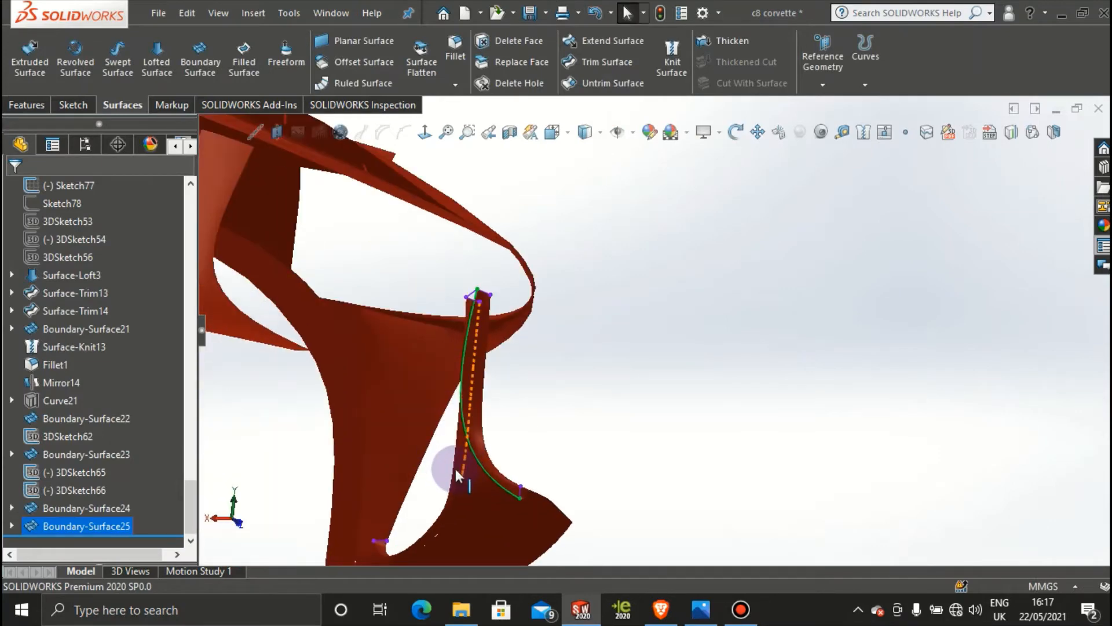
middle_drag(683, 367, 583, 256)
scroll(747, 346, down, 5)
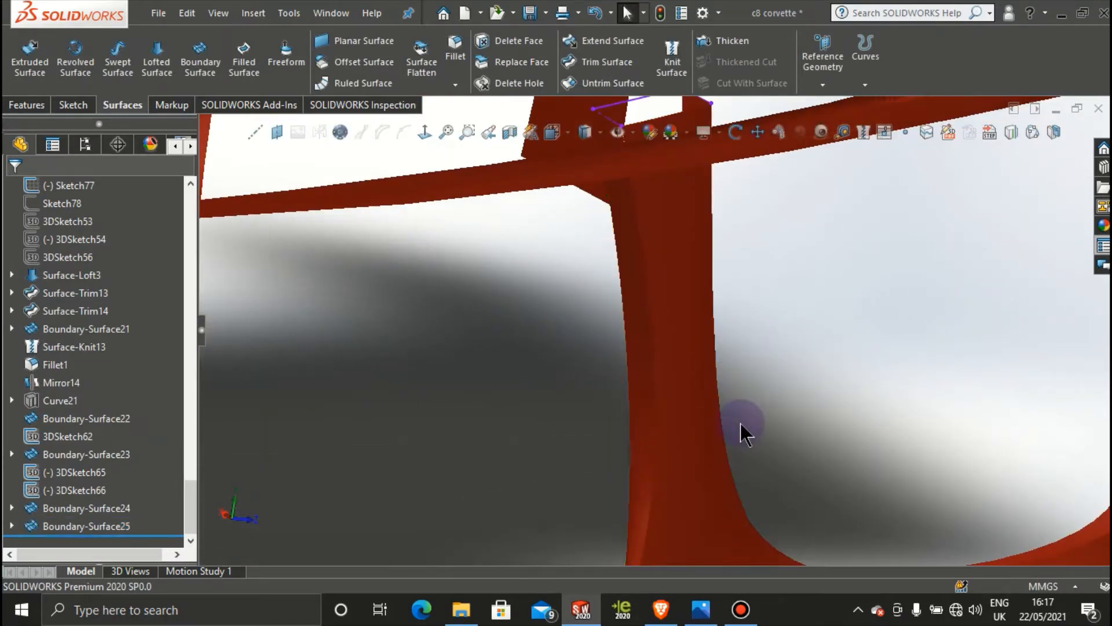
middle_drag(741, 426, 800, 400)
scroll(801, 413, up, 3)
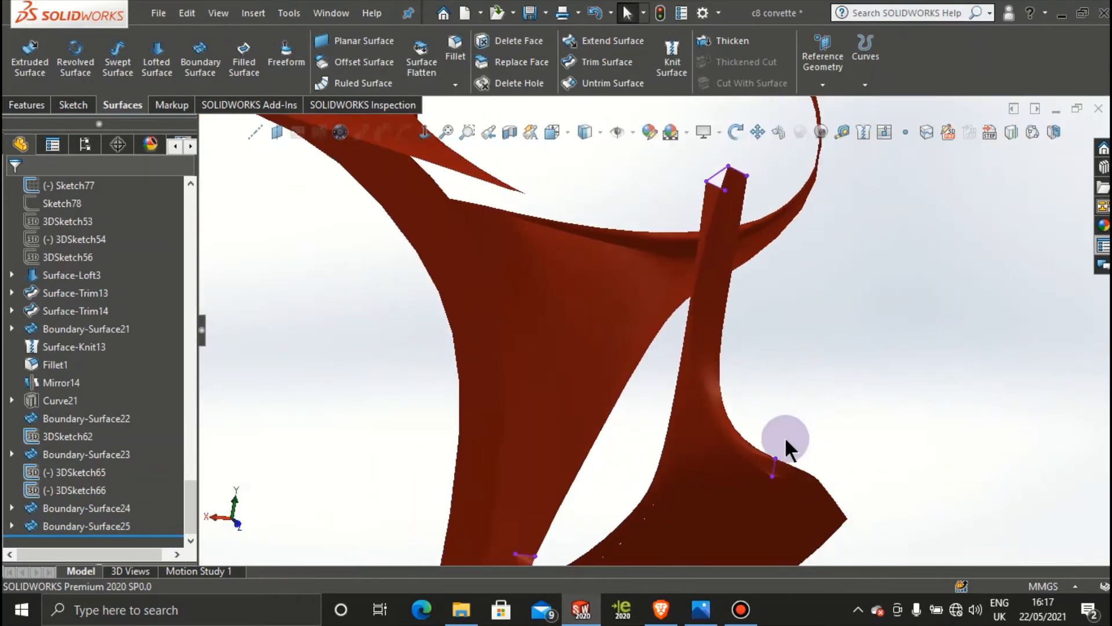
scroll(782, 443, down, 5)
mouse_move(768, 474)
middle_down()
mouse_move(707, 430)
mouse_move(633, 263)
mouse_move(618, 308)
mouse_move(648, 355)
mouse_move(703, 335)
mouse_move(687, 328)
mouse_move(651, 382)
mouse_move(626, 396)
mouse_move(634, 381)
mouse_move(600, 281)
mouse_move(565, 288)
mouse_move(628, 231)
mouse_move(539, 290)
mouse_move(501, 360)
mouse_move(678, 452)
middle_up()
scroll(659, 356, down, 3)
click(654, 349)
click(685, 265)
scroll(634, 381, up, 6)
scroll(611, 413, up, 3)
scroll(631, 346, down, 5)
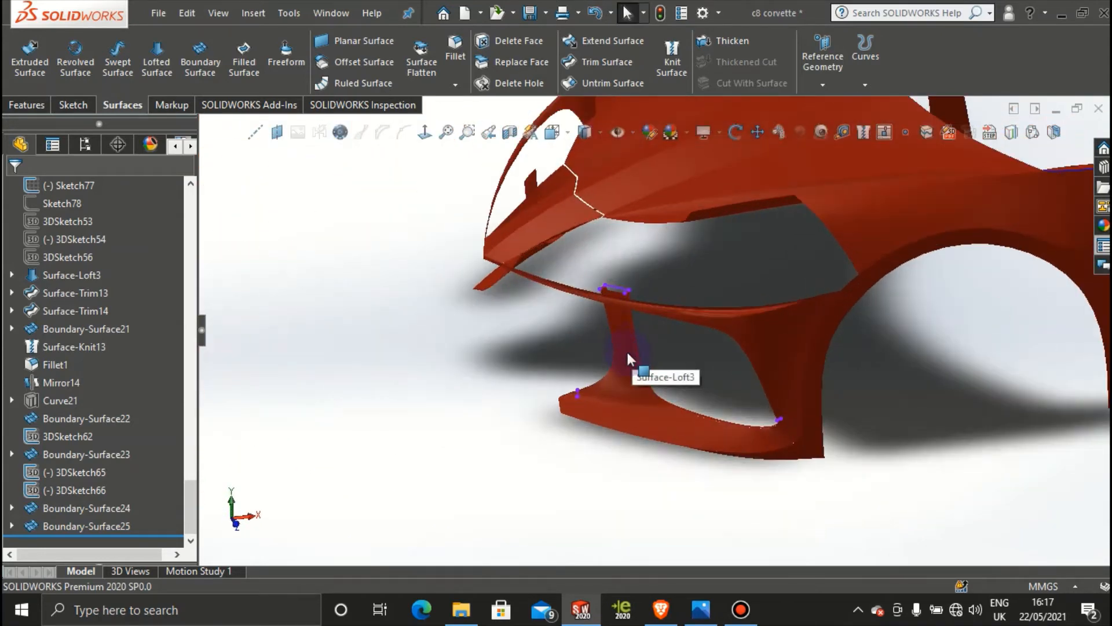
Step: Hide the 3D sketch that outlines the pillar's open upper end
scroll(656, 307, down, 3)
middle_drag(588, 260, 564, 308)
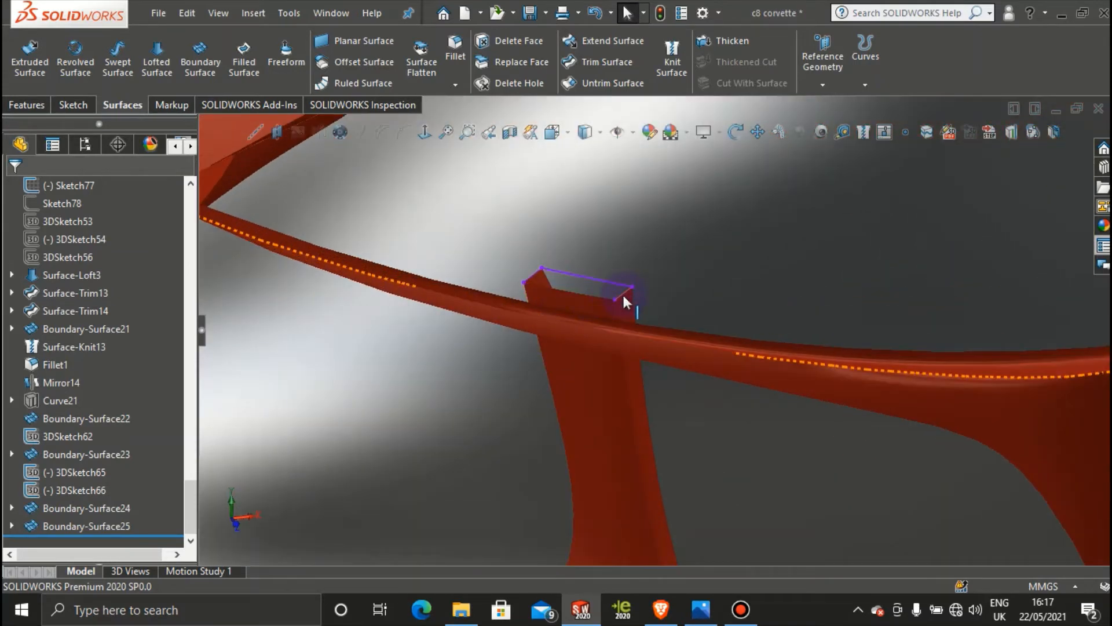
right_click(612, 278)
click(643, 255)
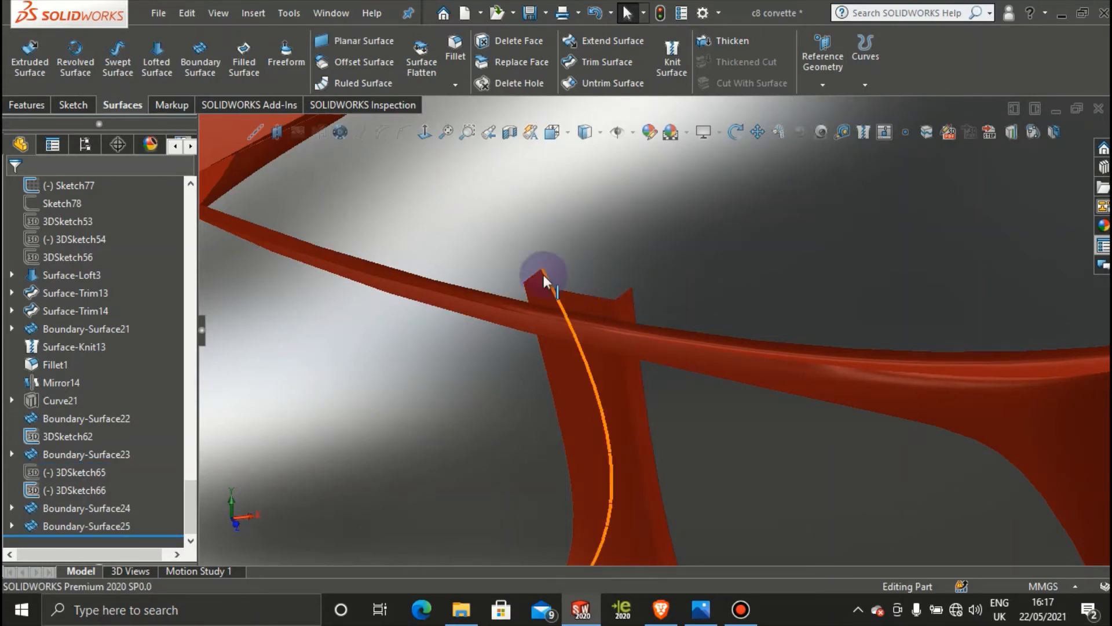
Step: Cap the pillar's upper end with a boundary surface between its two short edges, flipping the connectors and using the long edge as Direction 2
click(194, 51)
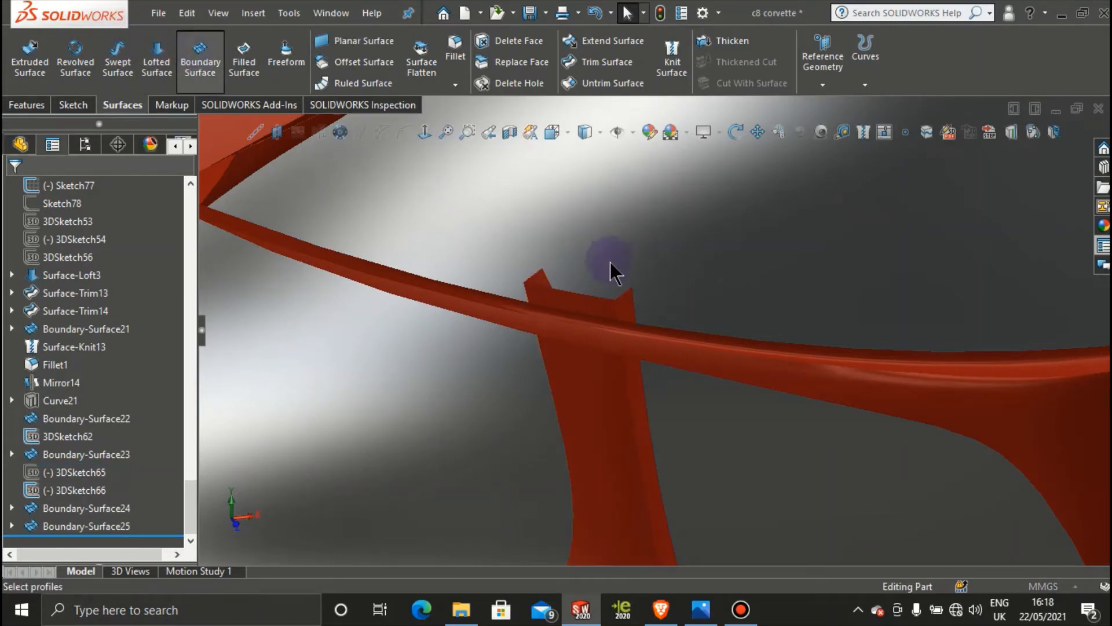
click(619, 297)
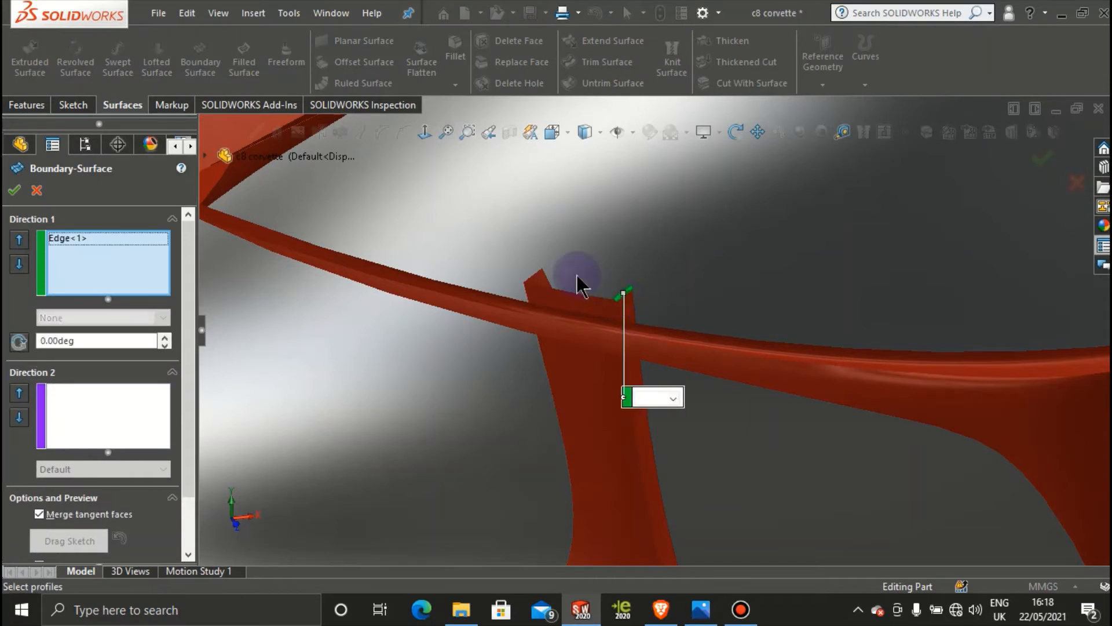
click(534, 280)
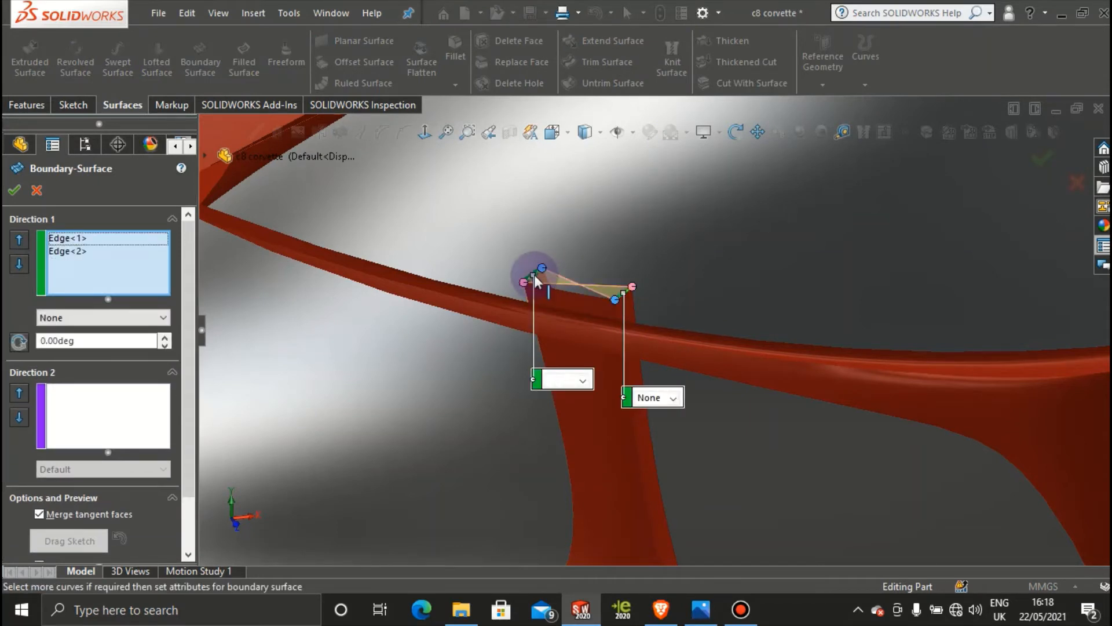
right_click(635, 286)
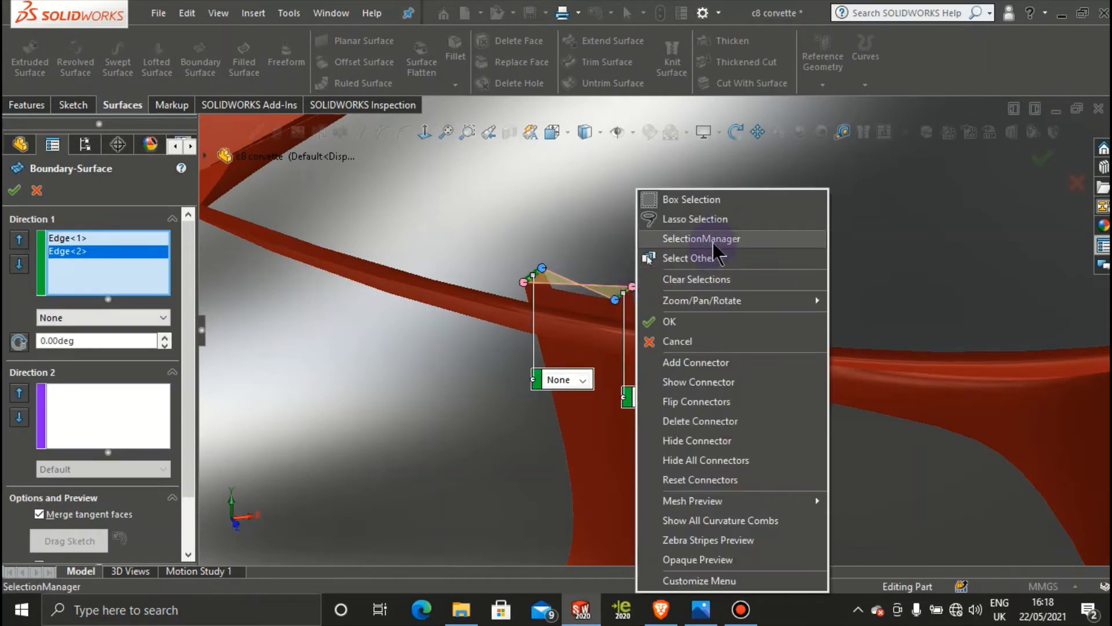
click(701, 401)
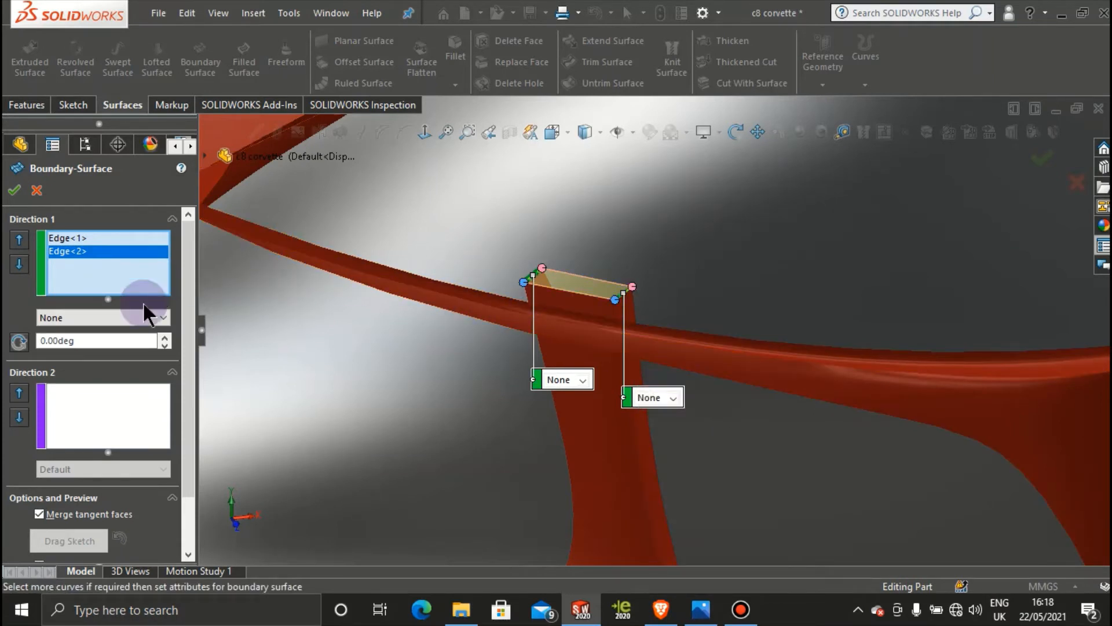
click(76, 414)
click(551, 289)
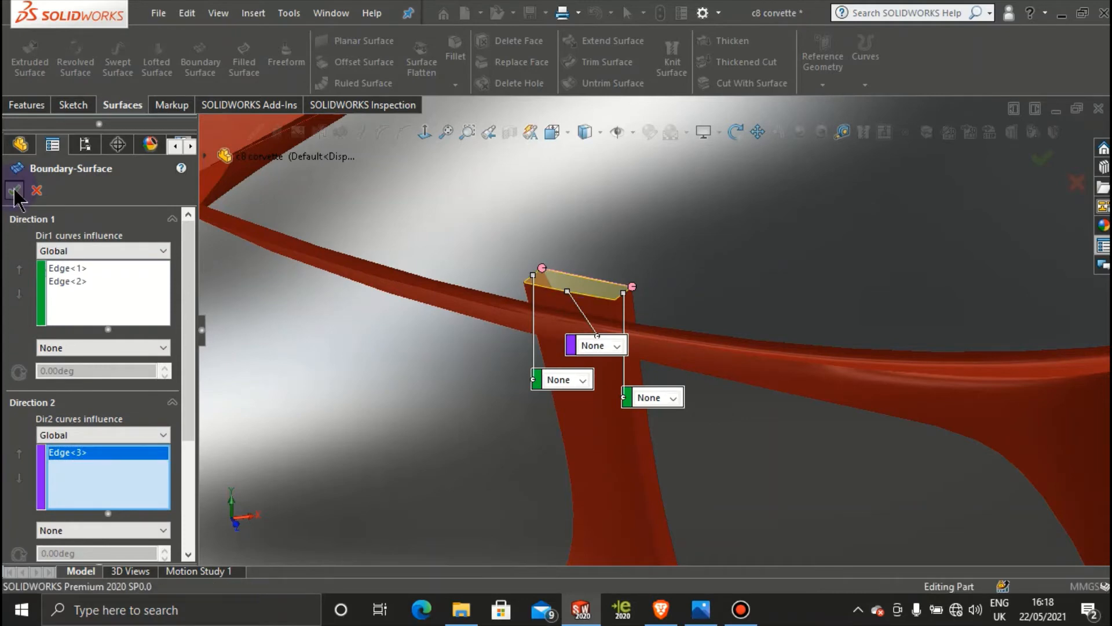
Step: In a new 3D sketch, place a point on the bumper rail's lower edge where it crosses the pillar, using the Left view
scroll(692, 251, up, 5)
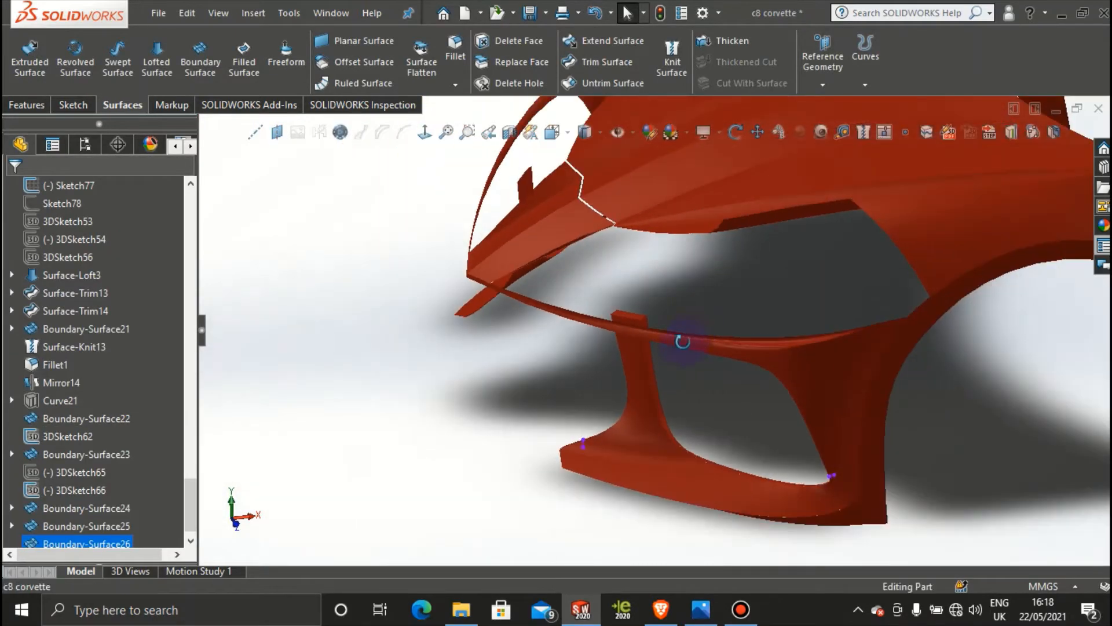
middle_drag(690, 287, 614, 364)
scroll(702, 362, down, 4)
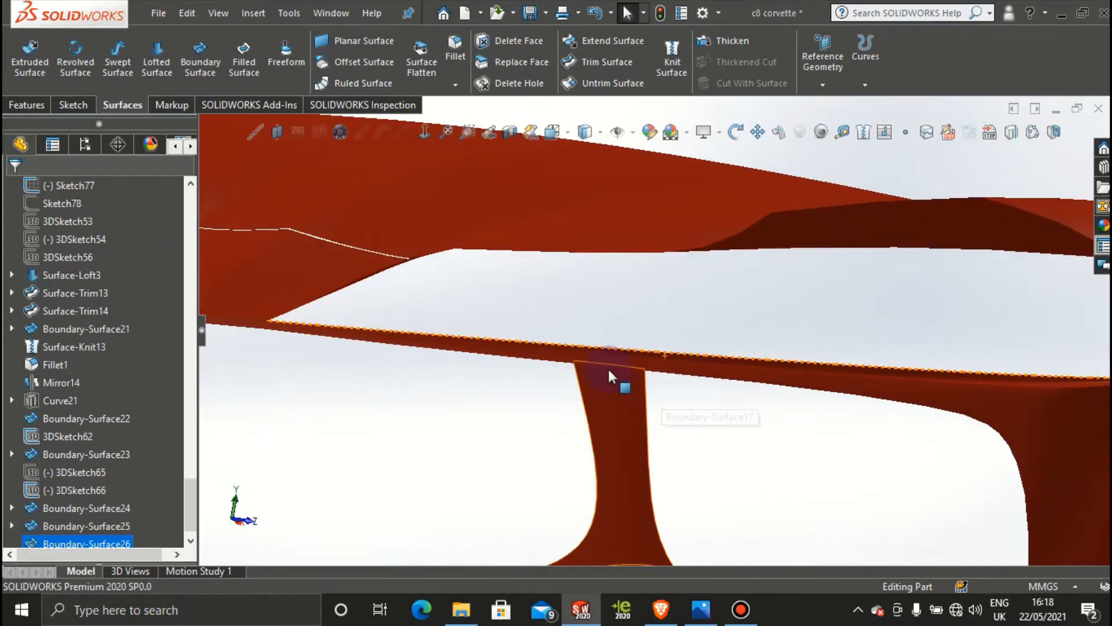
middle_drag(516, 302, 570, 347)
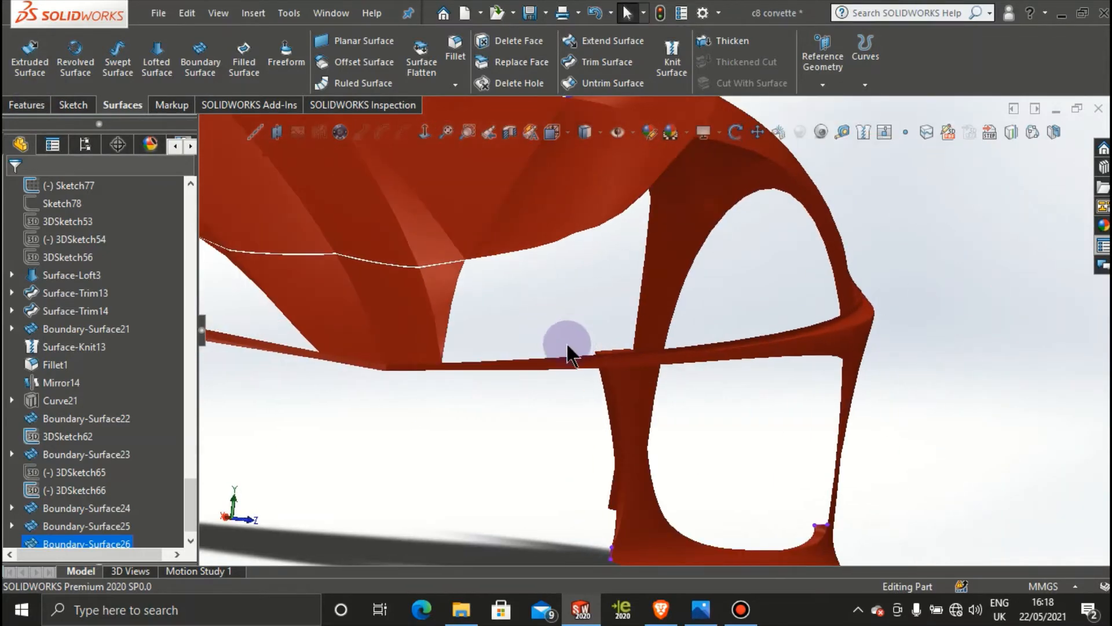
key(space)
click(517, 398)
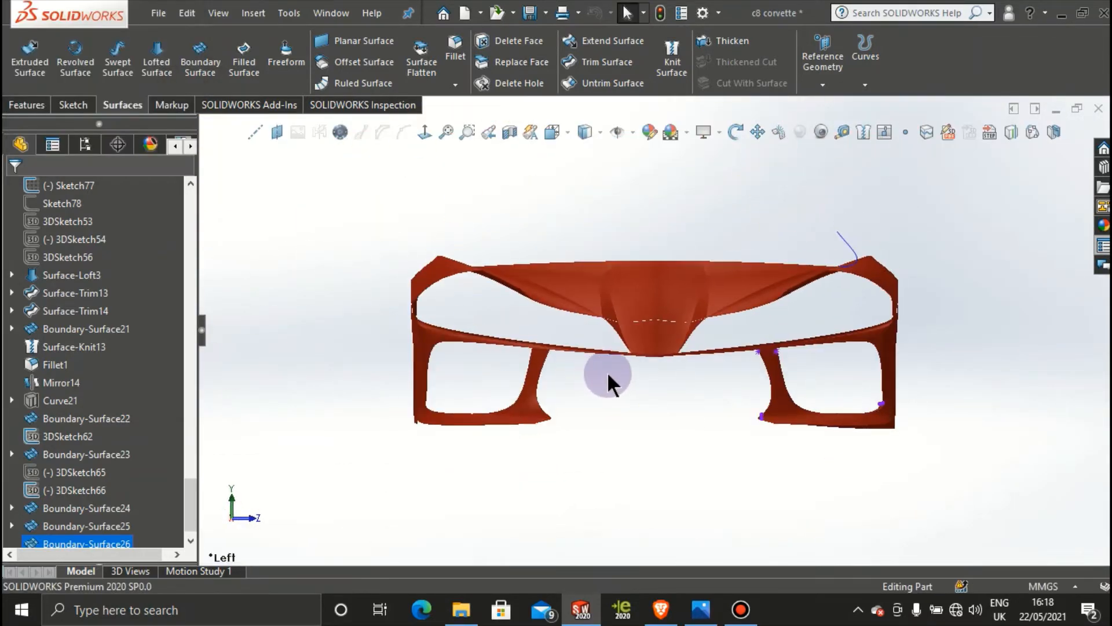
scroll(637, 383, down, 5)
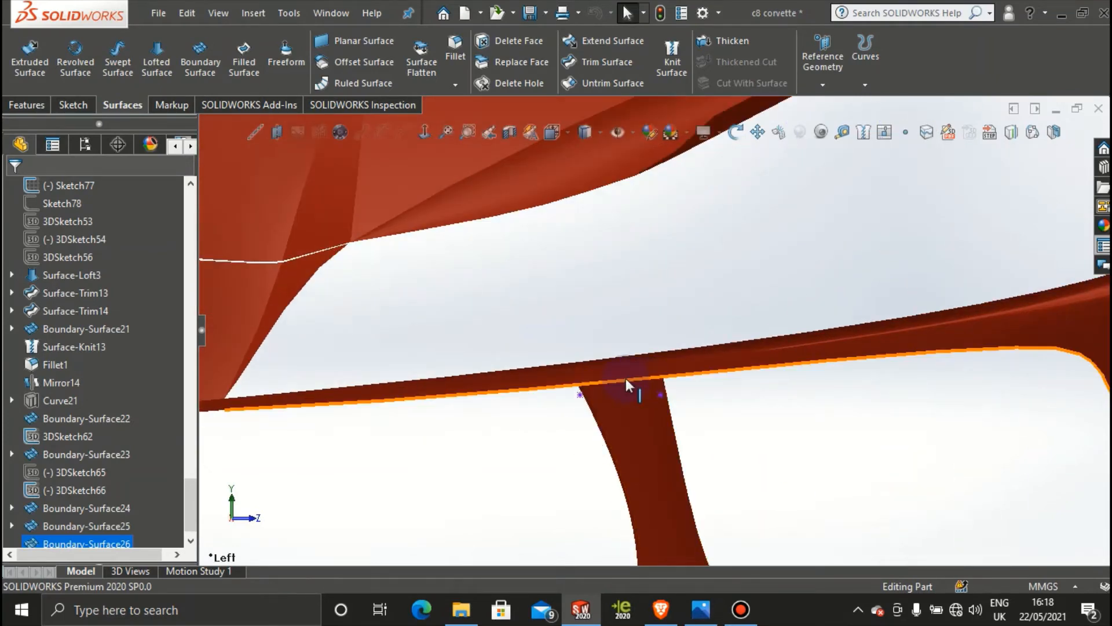
click(73, 105)
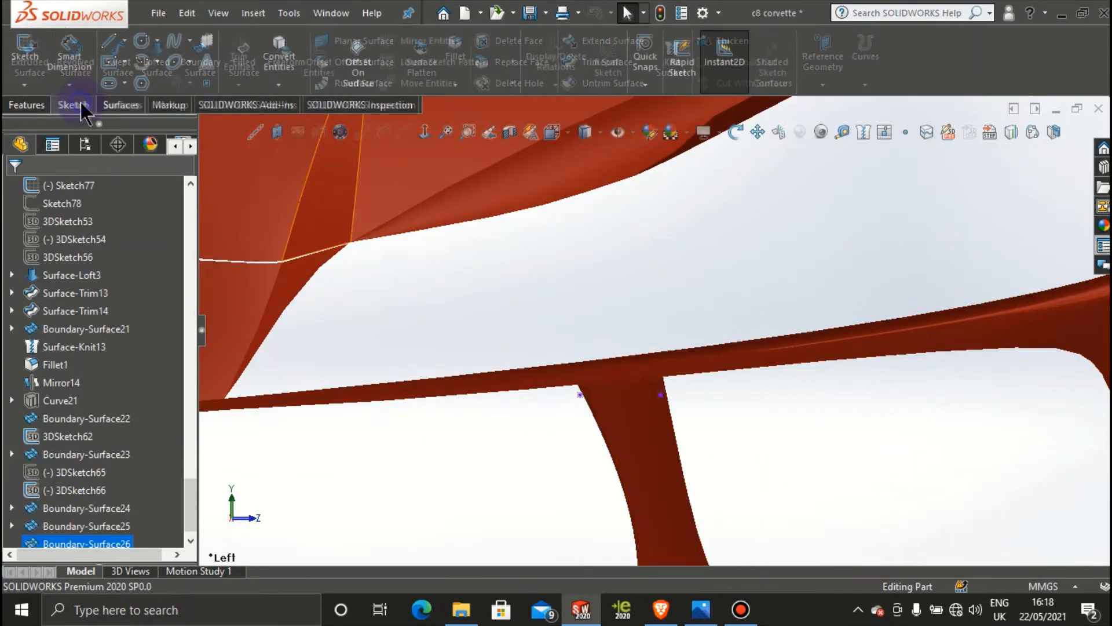
click(24, 85)
click(51, 123)
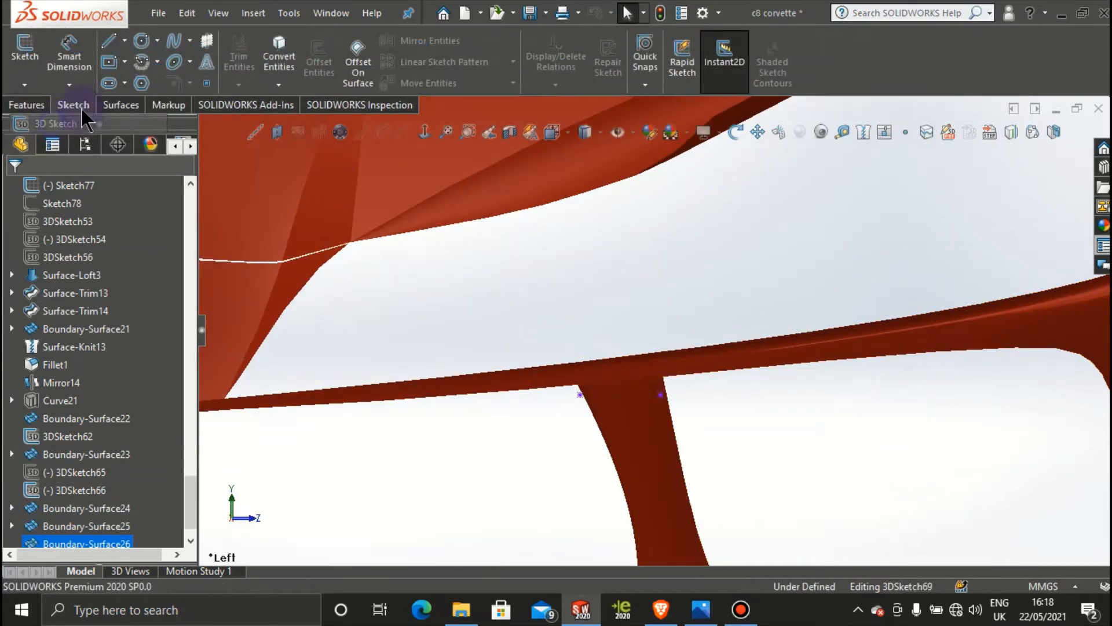
click(206, 84)
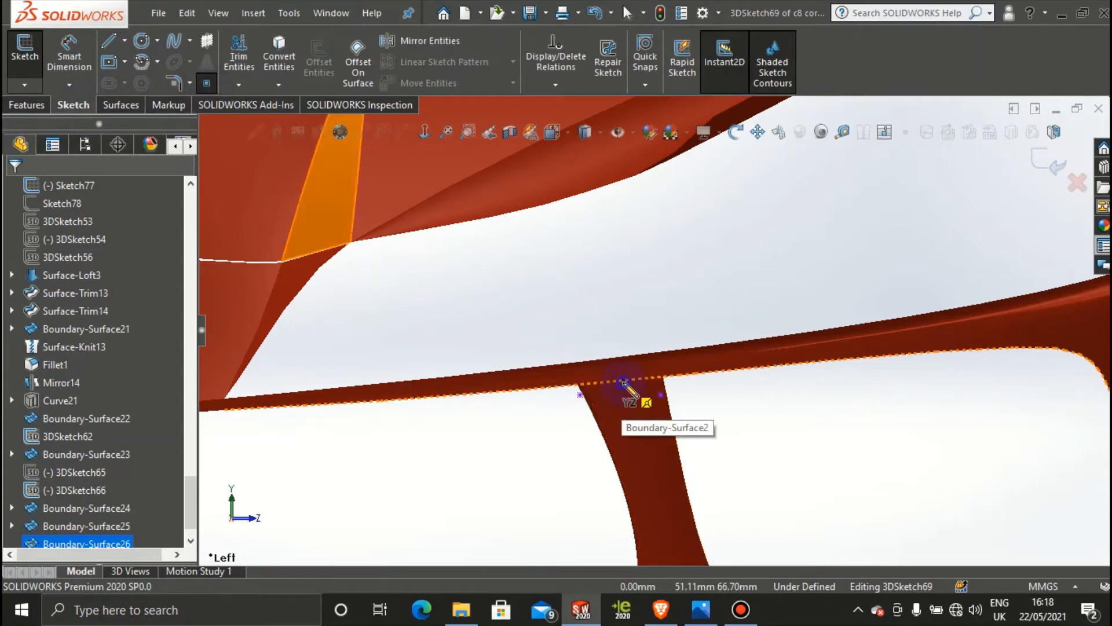
click(622, 382)
key(Escape)
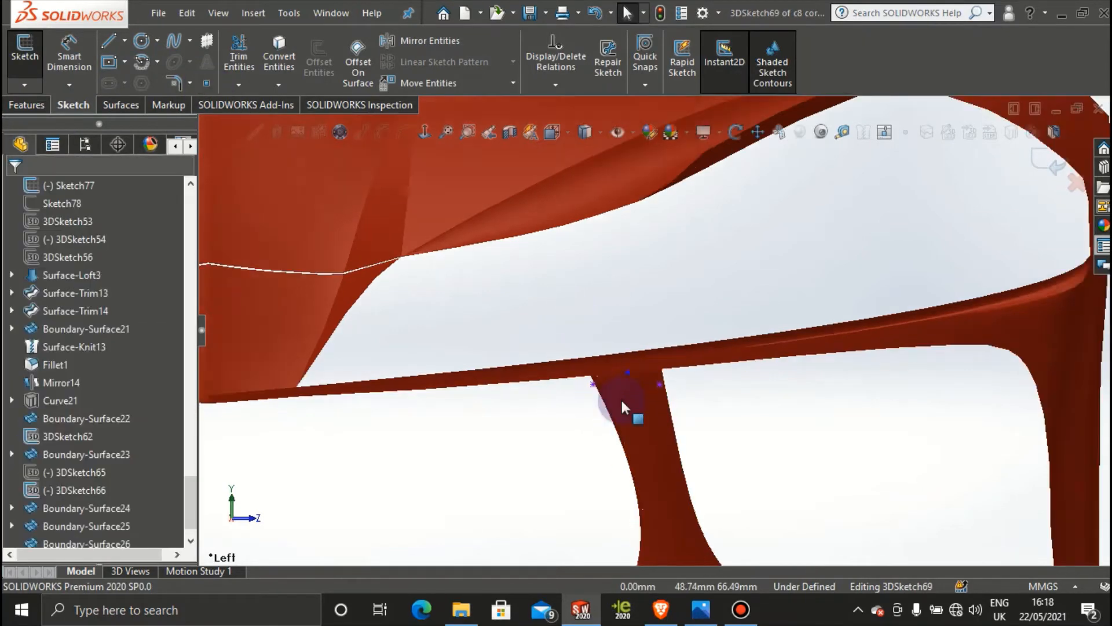
Step: In plan view, slide the point along the rail's lower edge to about X -320.5, Y 51.8, Z 71.4
middle_drag(621, 398, 536, 551)
key(space)
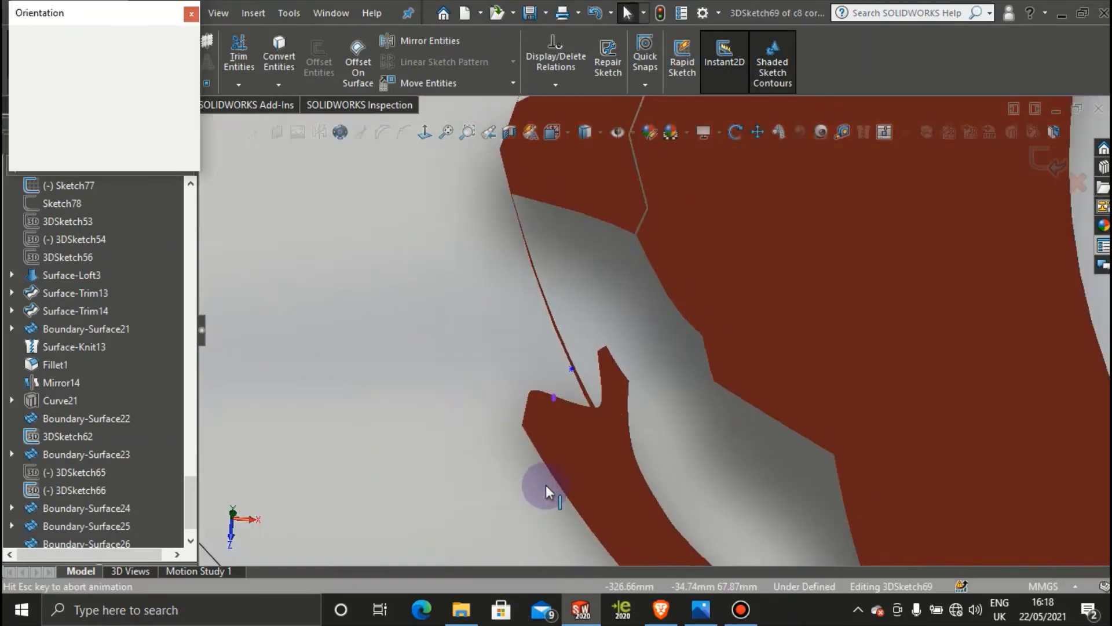
click(467, 350)
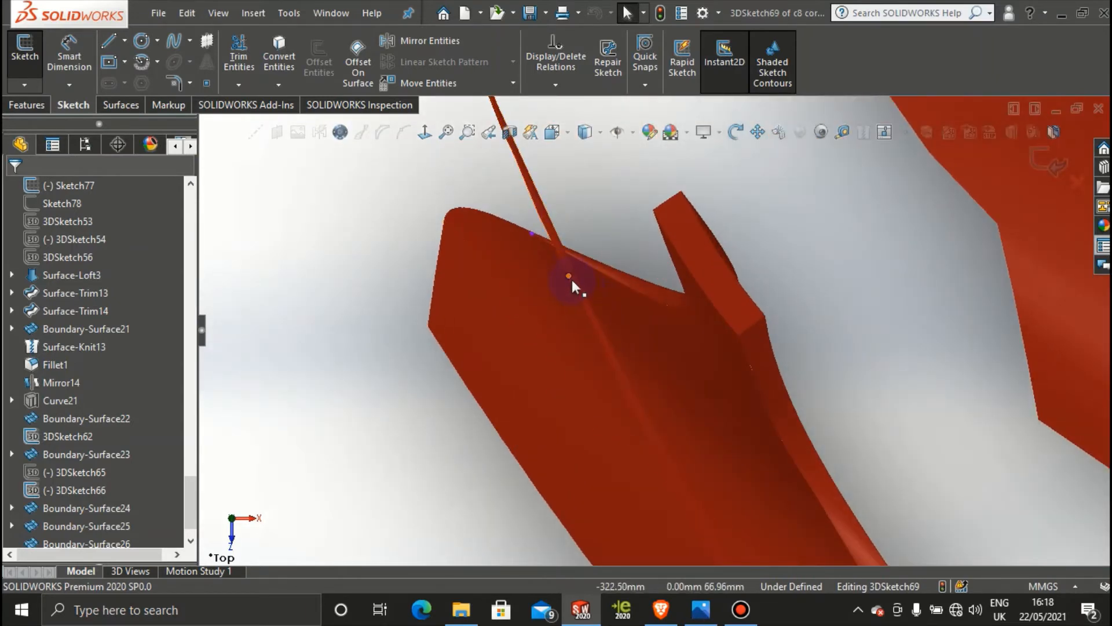
drag(569, 276, 599, 327)
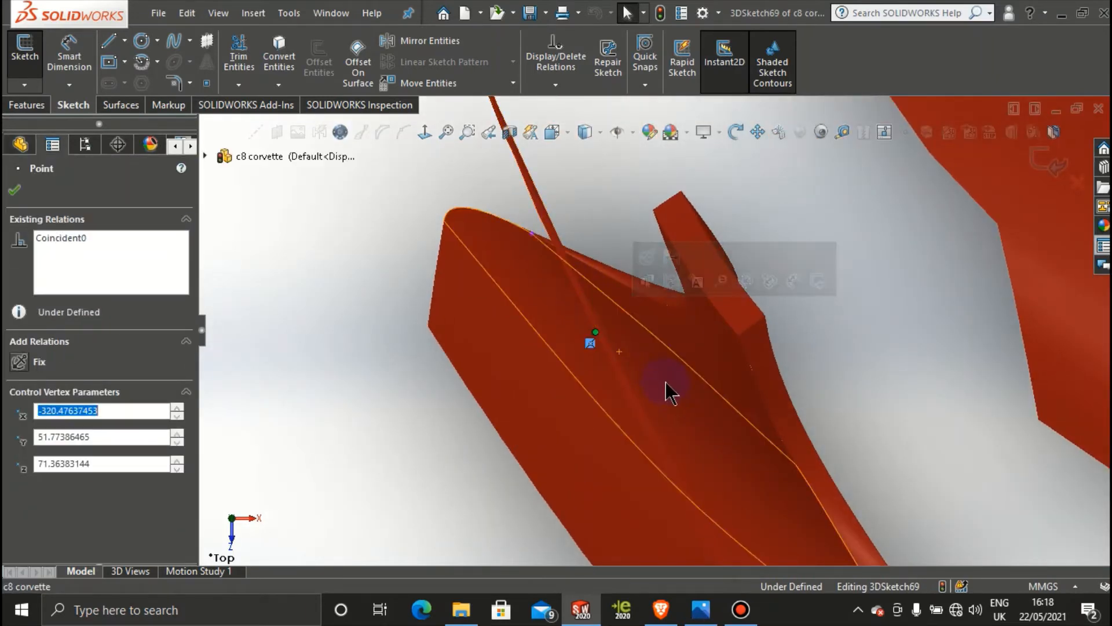
scroll(651, 333, up, 5)
click(736, 328)
Step: Start a construction centerline at the sketch point on the bumper rail's lower edge
middle_drag(677, 358, 668, 203)
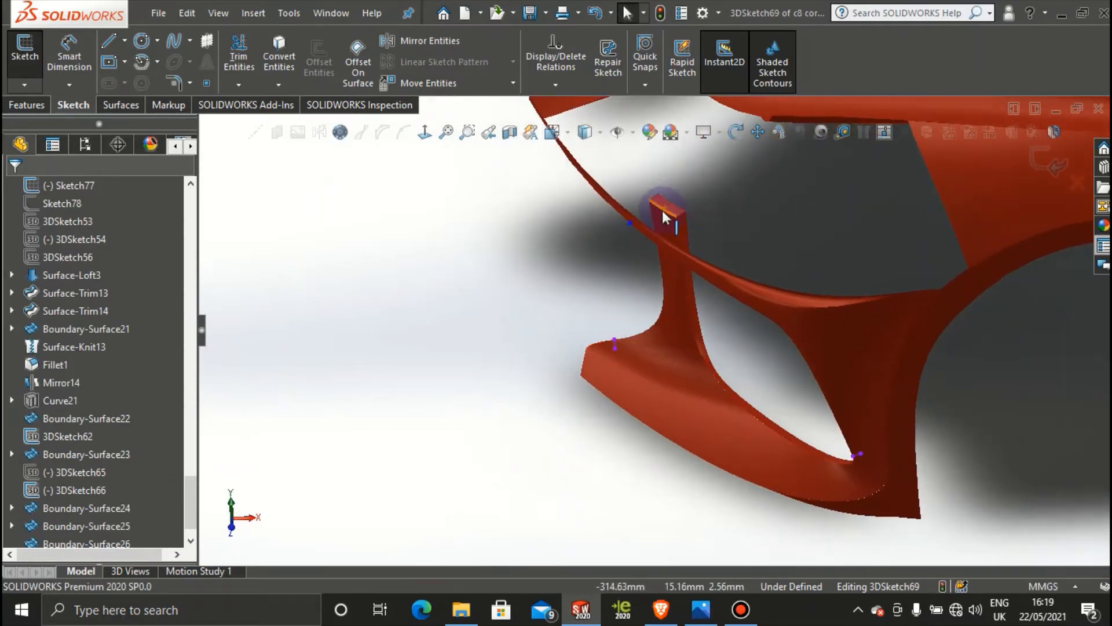
scroll(662, 214, down, 3)
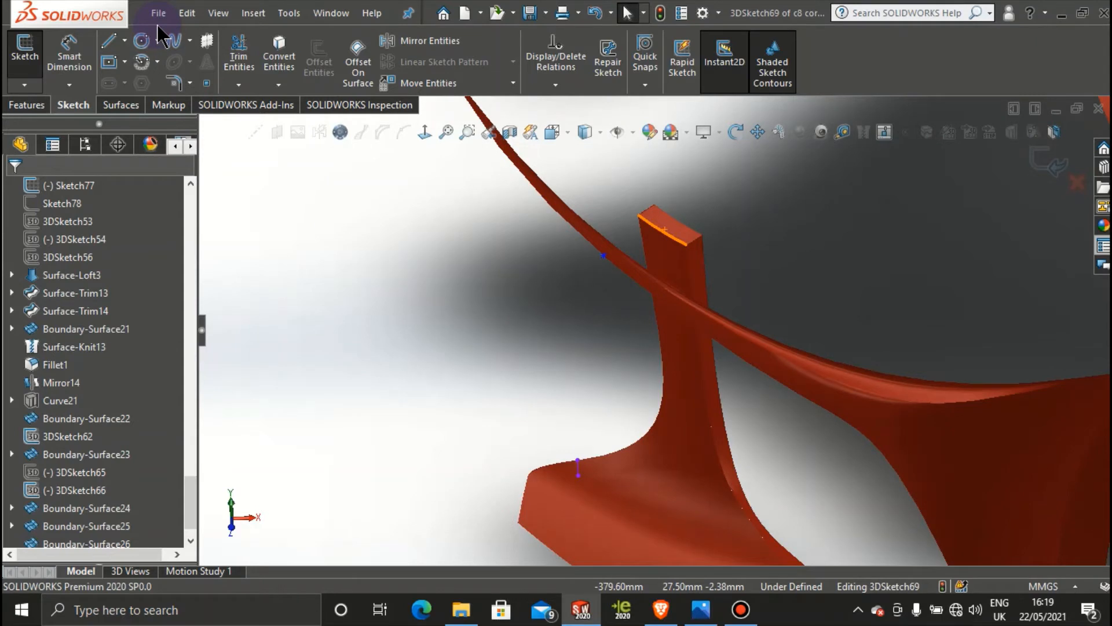
click(125, 40)
click(168, 84)
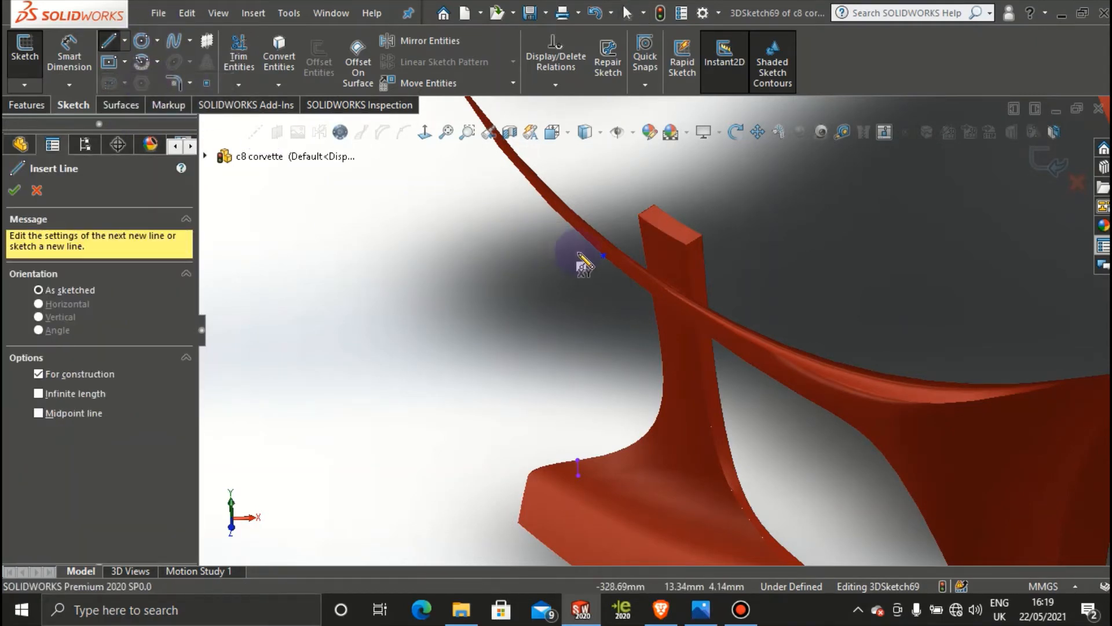
click(604, 255)
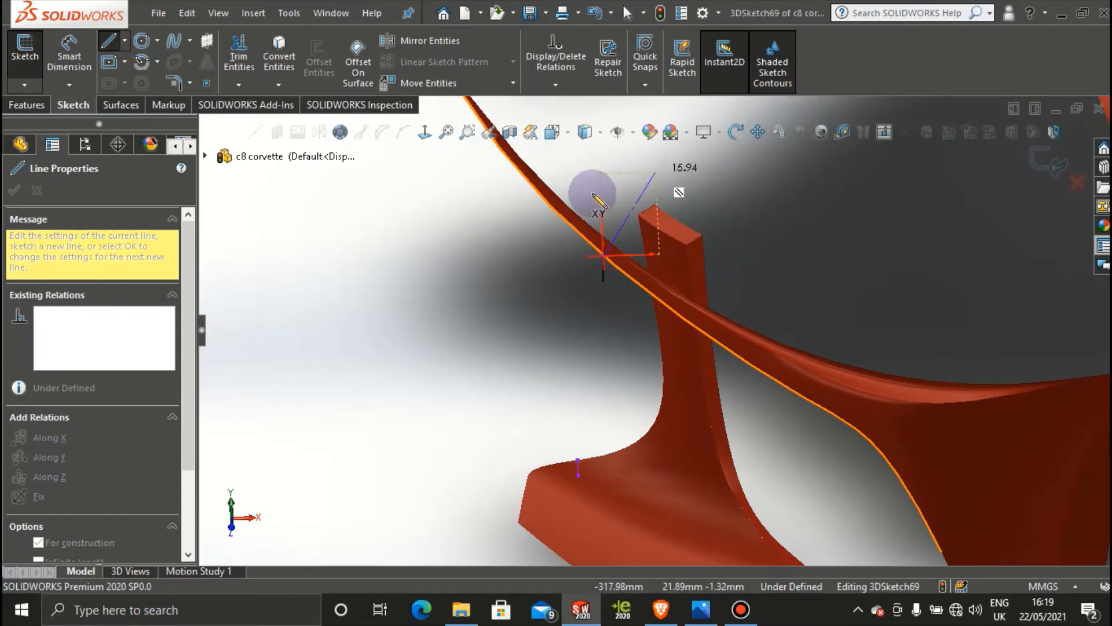
Step: Switch the sketching plane of the centerline in progress to ZX
middle_drag(596, 316, 643, 232)
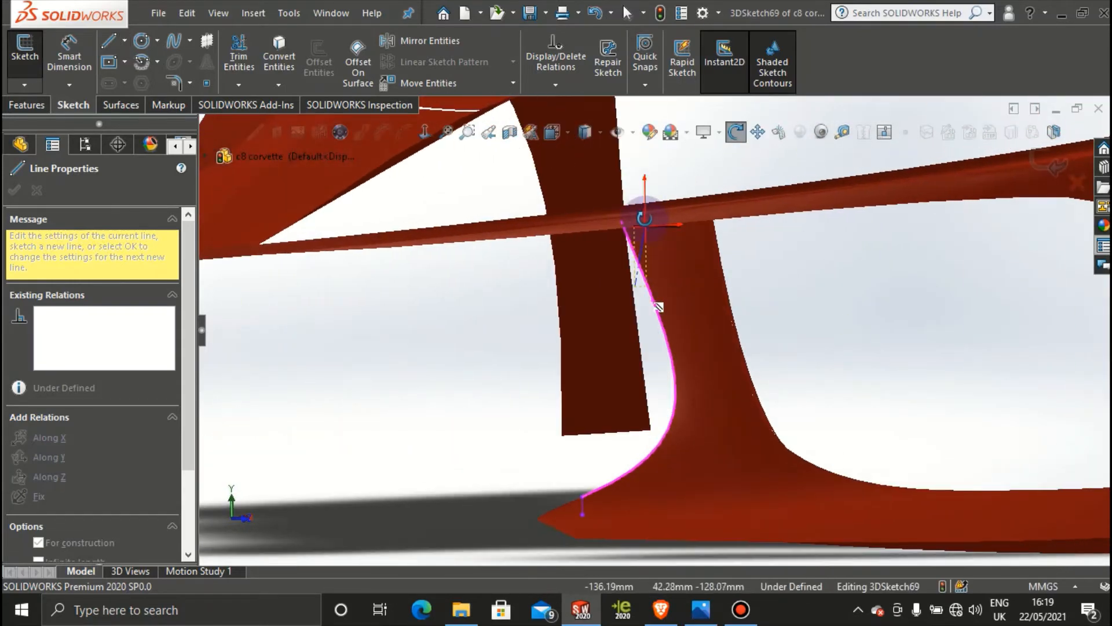
middle_drag(596, 186, 728, 251)
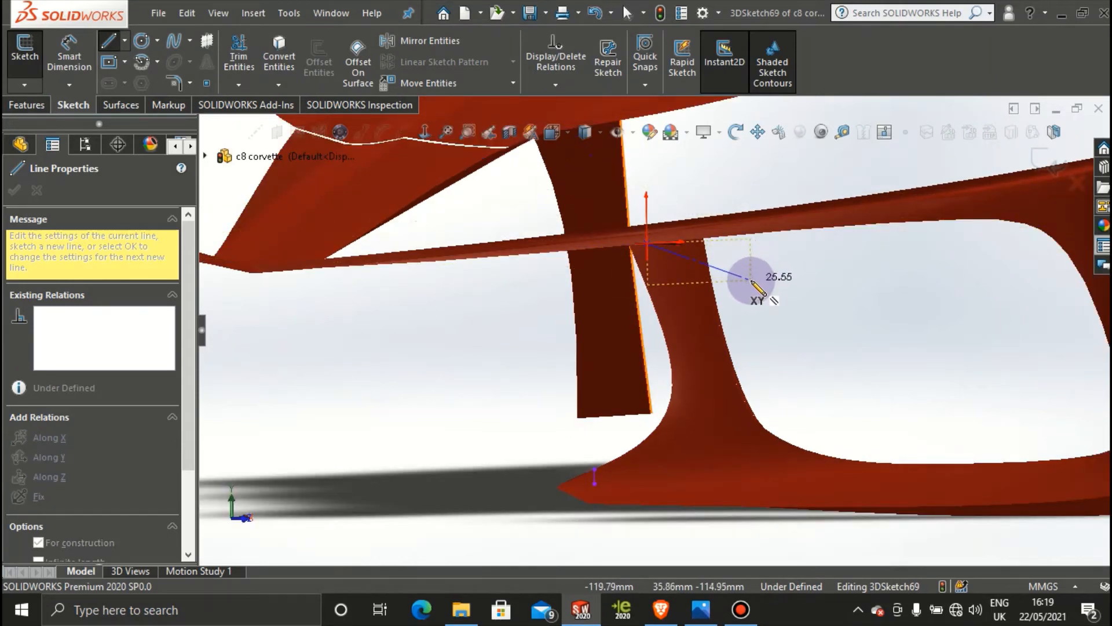
key(Tab)
key(Tab)
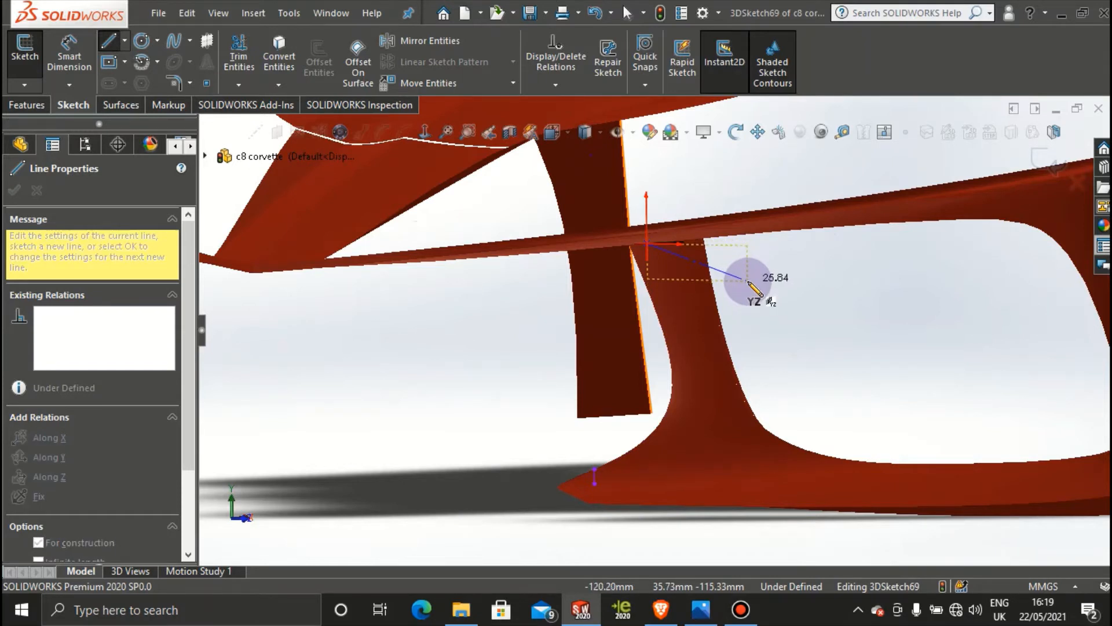
key(Tab)
middle_drag(753, 284, 658, 438)
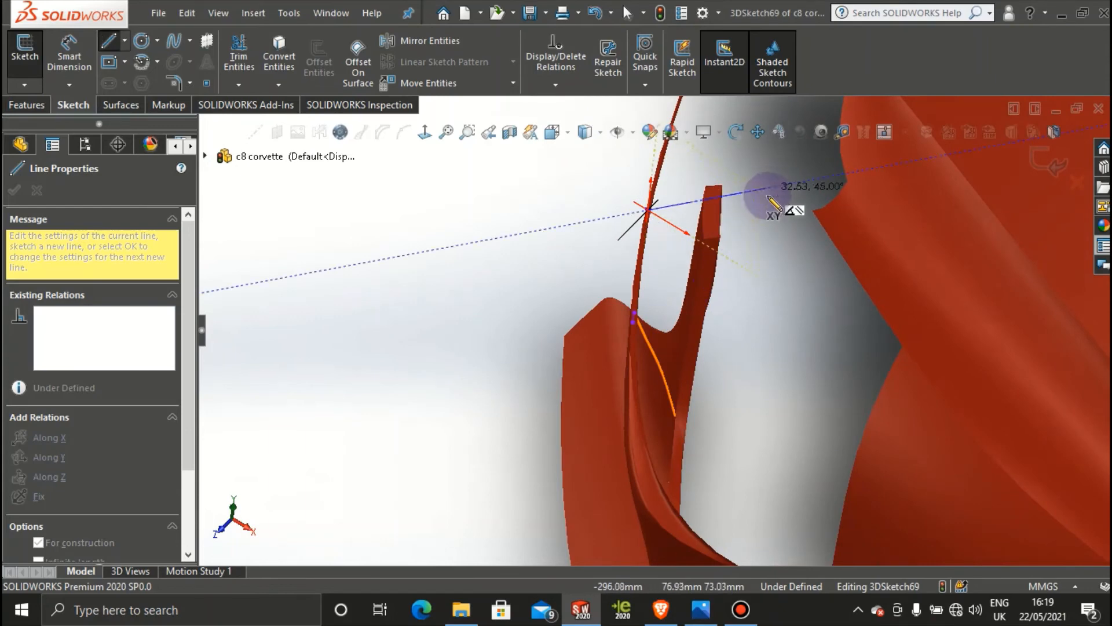
key(Tab)
key(Tab)
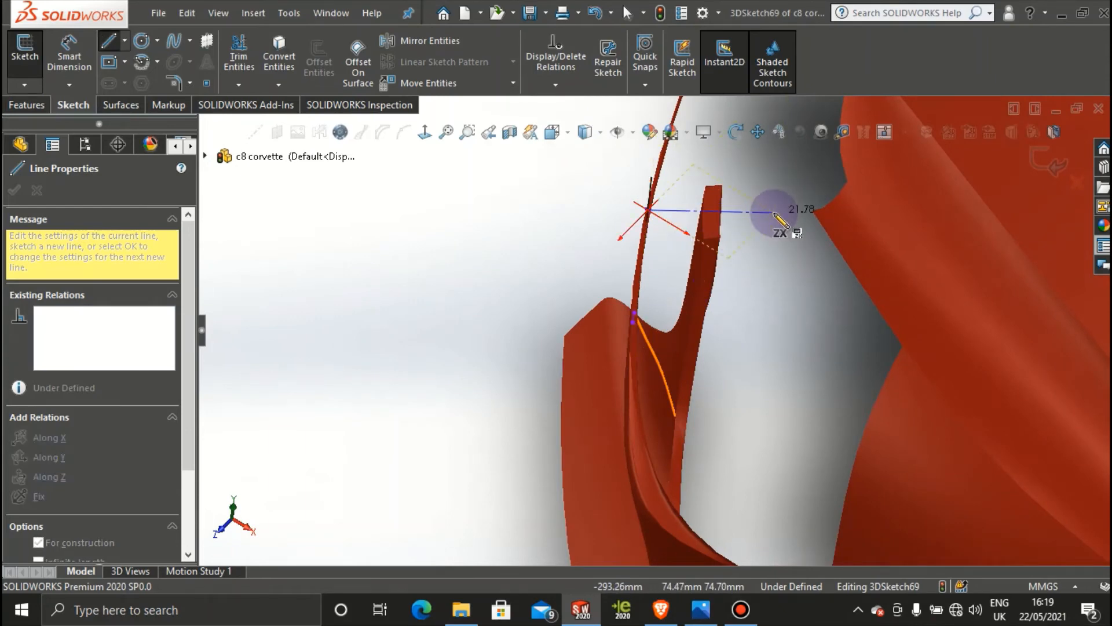
middle_drag(773, 231, 673, 302)
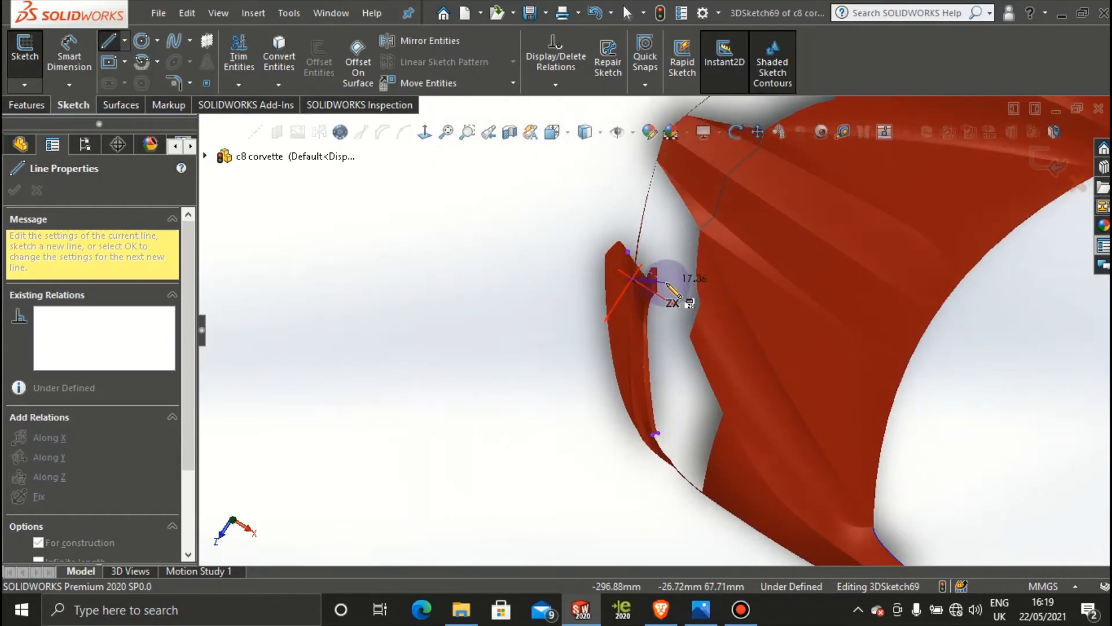
Step: End the centerline about 4.7 mm from the rail point towards the pillar in the ZX plane, and exit the 3D sketch
scroll(677, 293, up, 3)
scroll(687, 348, down, 4)
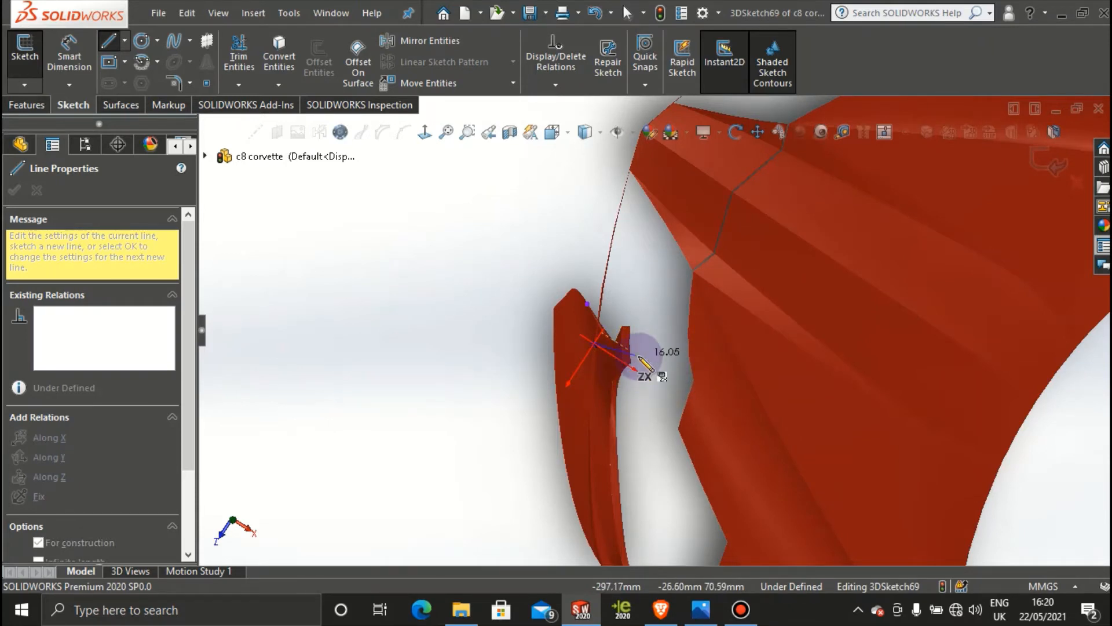
scroll(642, 358, down, 3)
scroll(588, 342, up, 4)
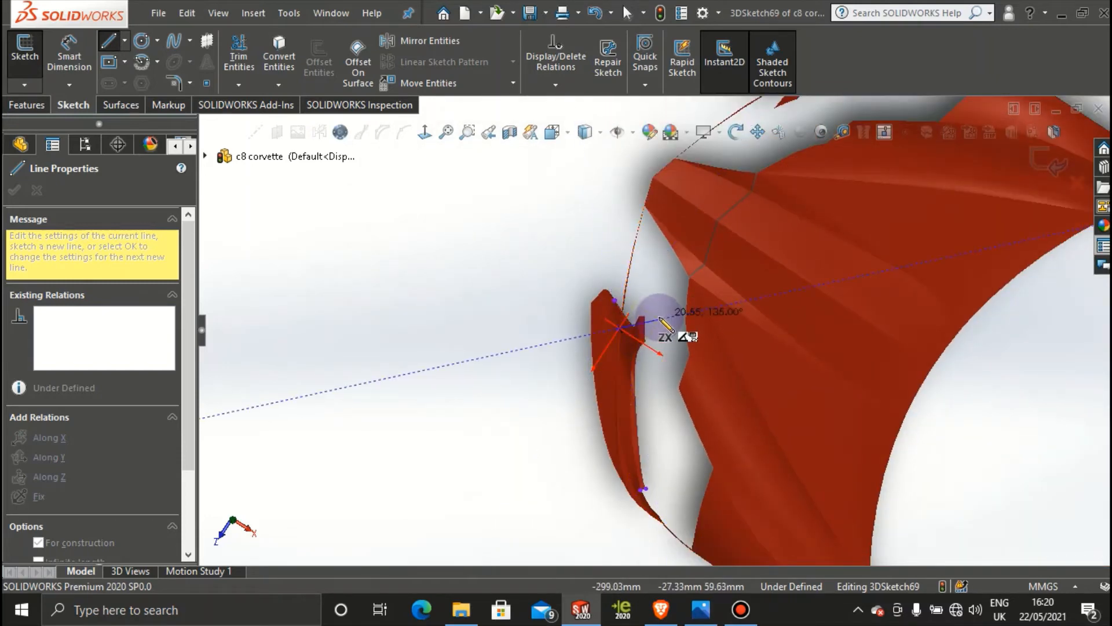
scroll(660, 319, down, 3)
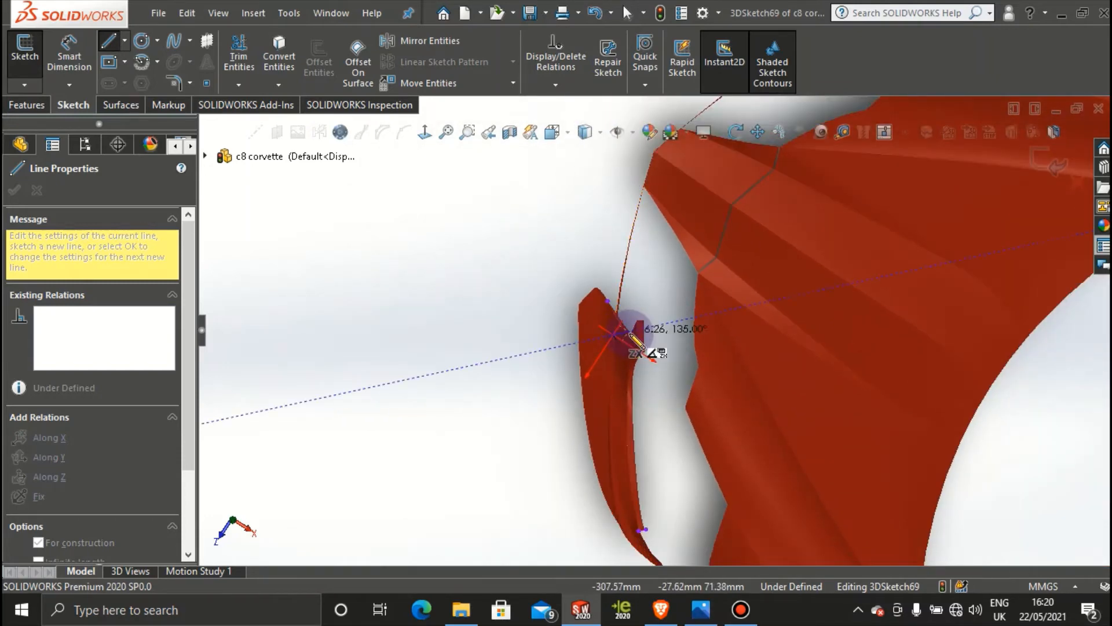
scroll(636, 342, down, 3)
scroll(641, 339, down, 2)
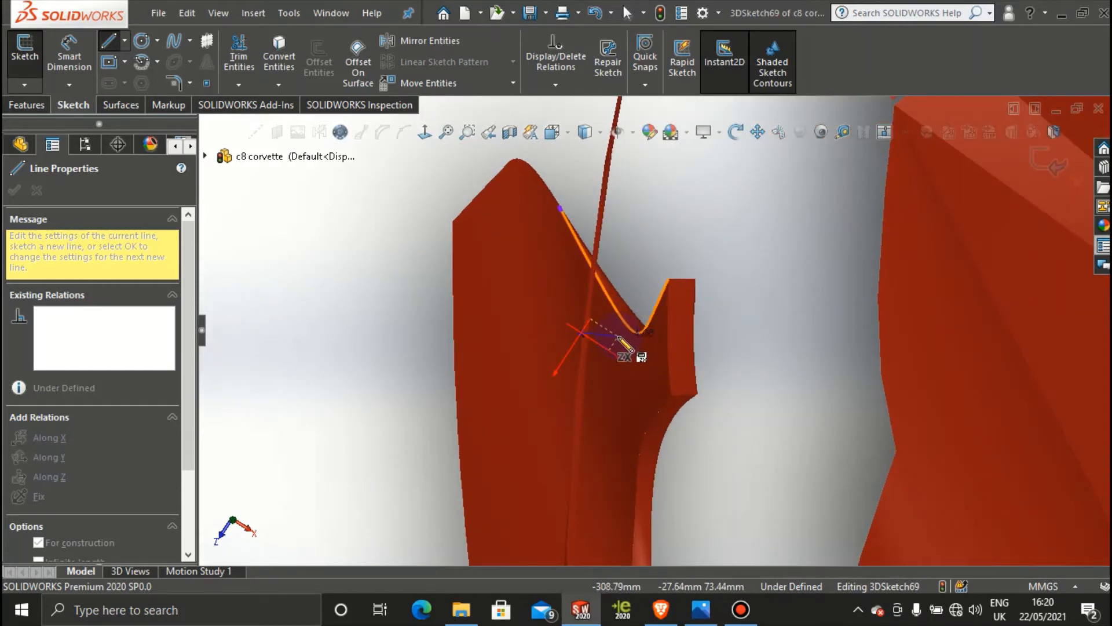
click(624, 337)
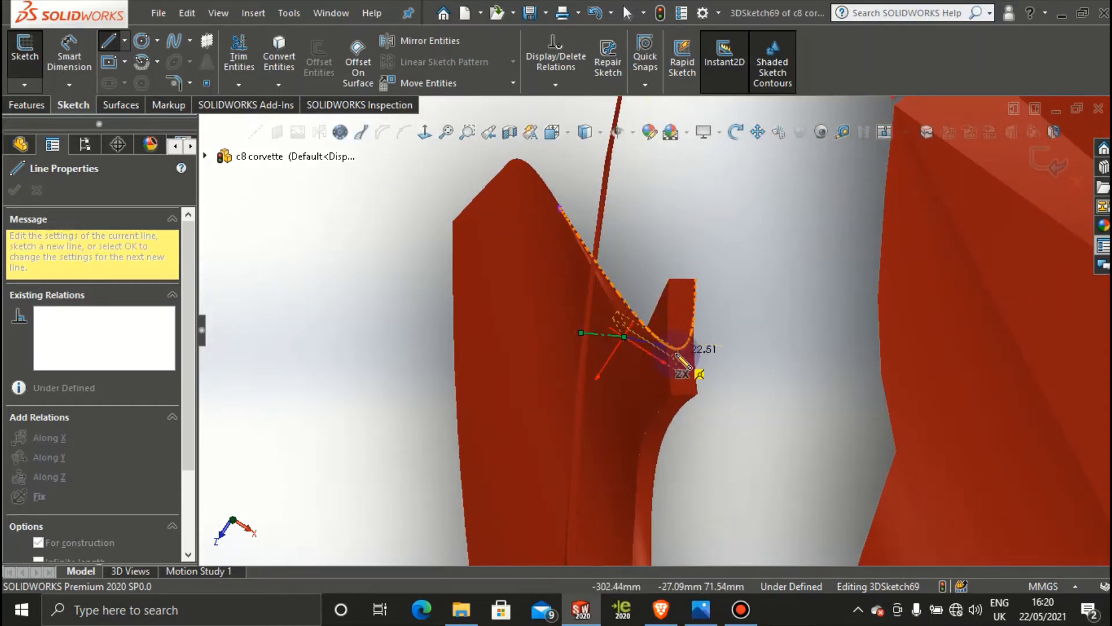
key(Escape)
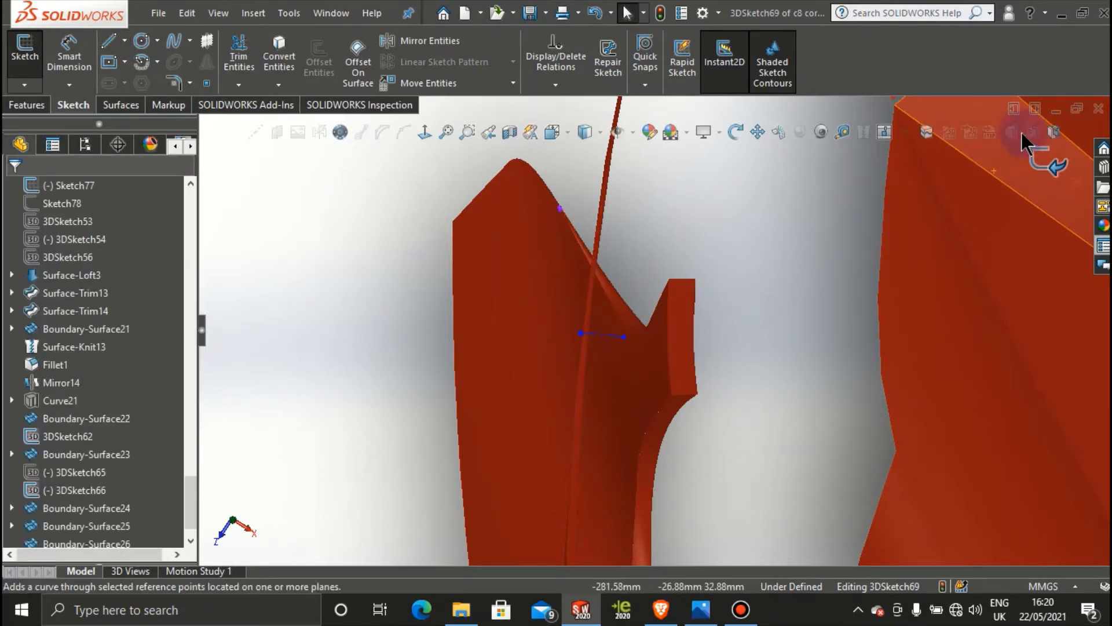
click(1051, 161)
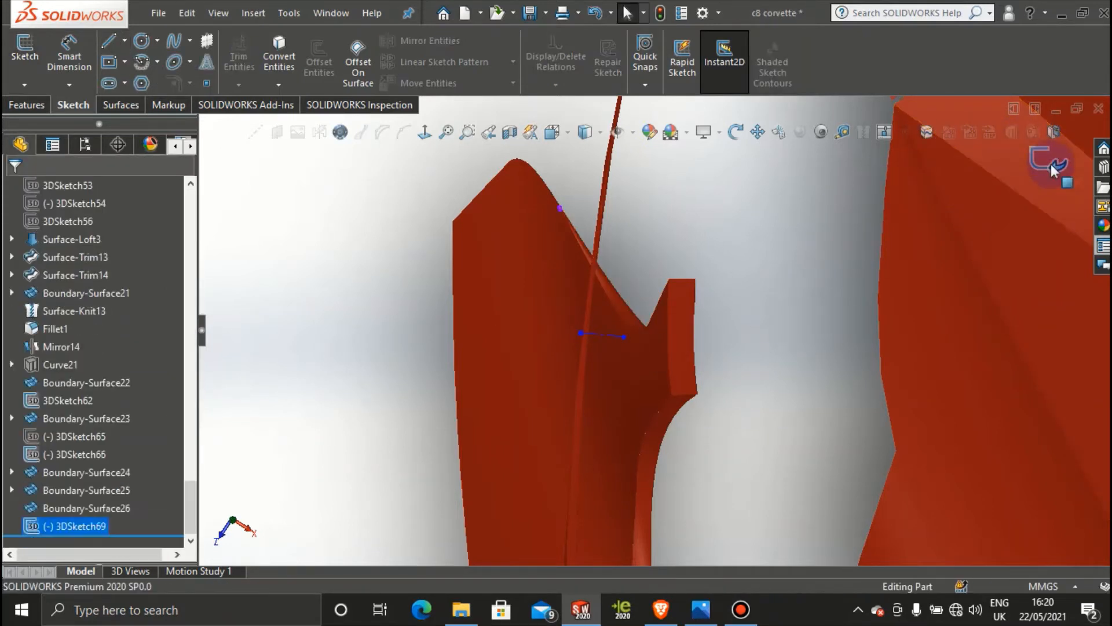
Step: Measure the centerline's length
click(843, 133)
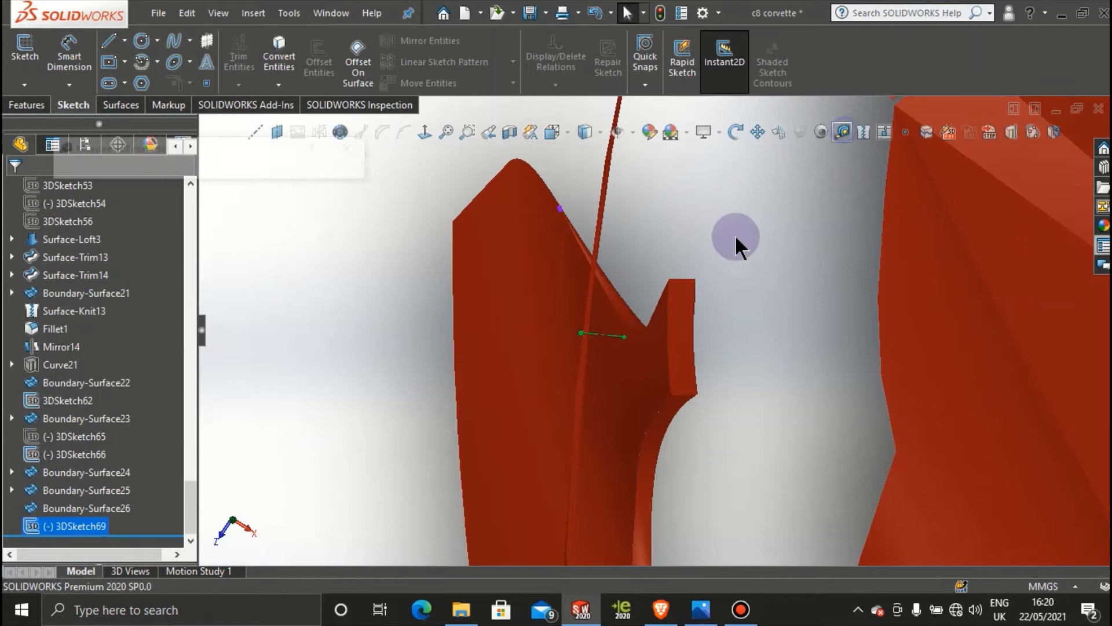
click(603, 336)
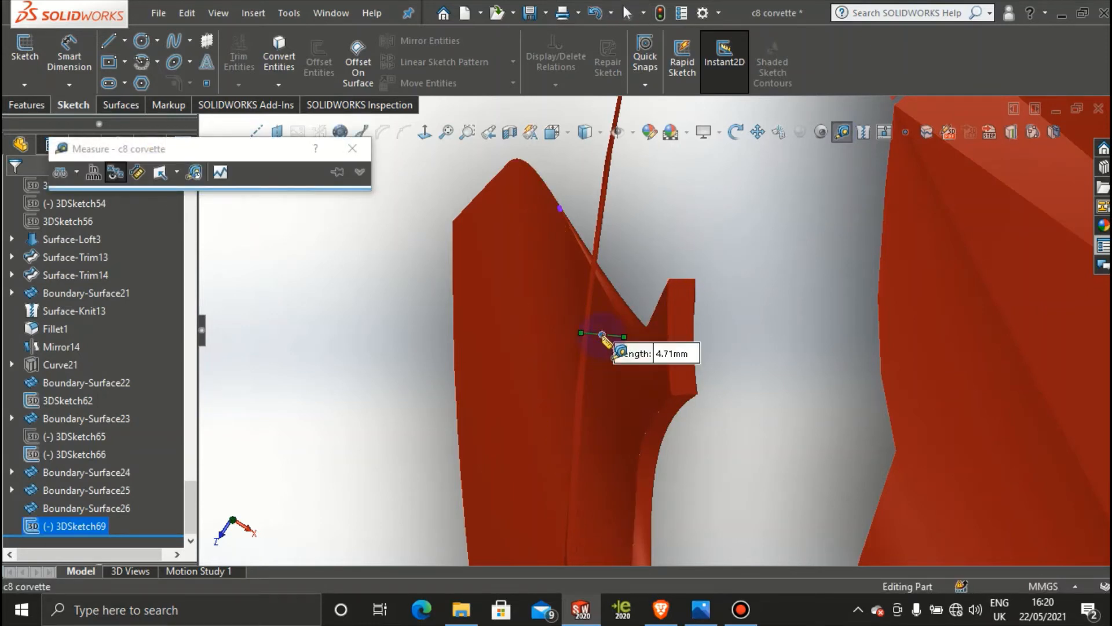
click(353, 149)
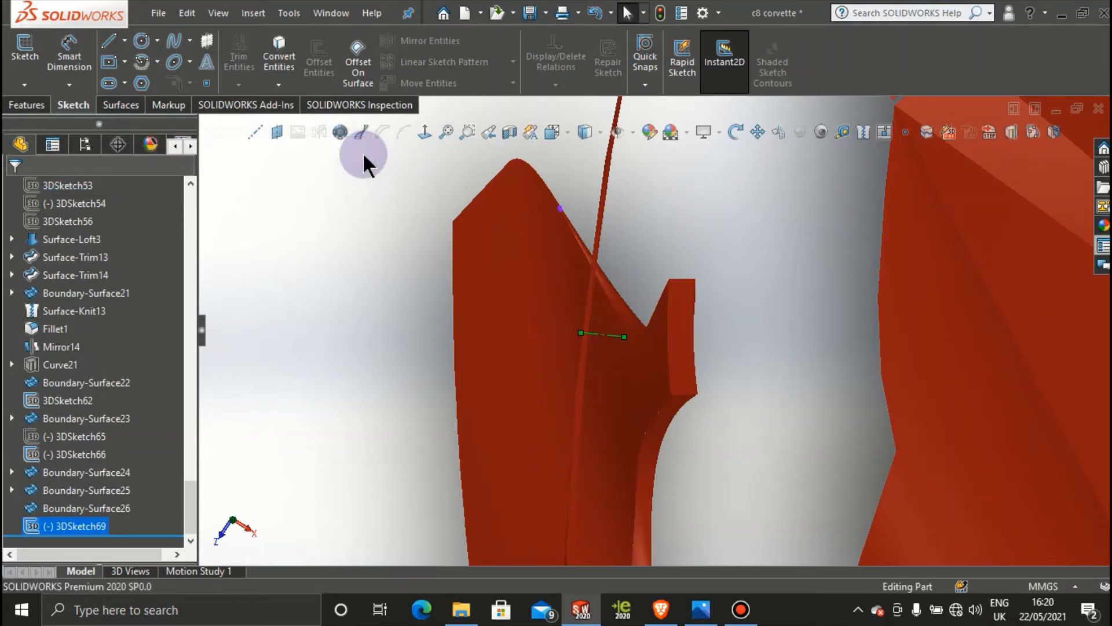
Step: Add a reference dimension to the centerline outside the sketch, placed beside the pillar
click(68, 49)
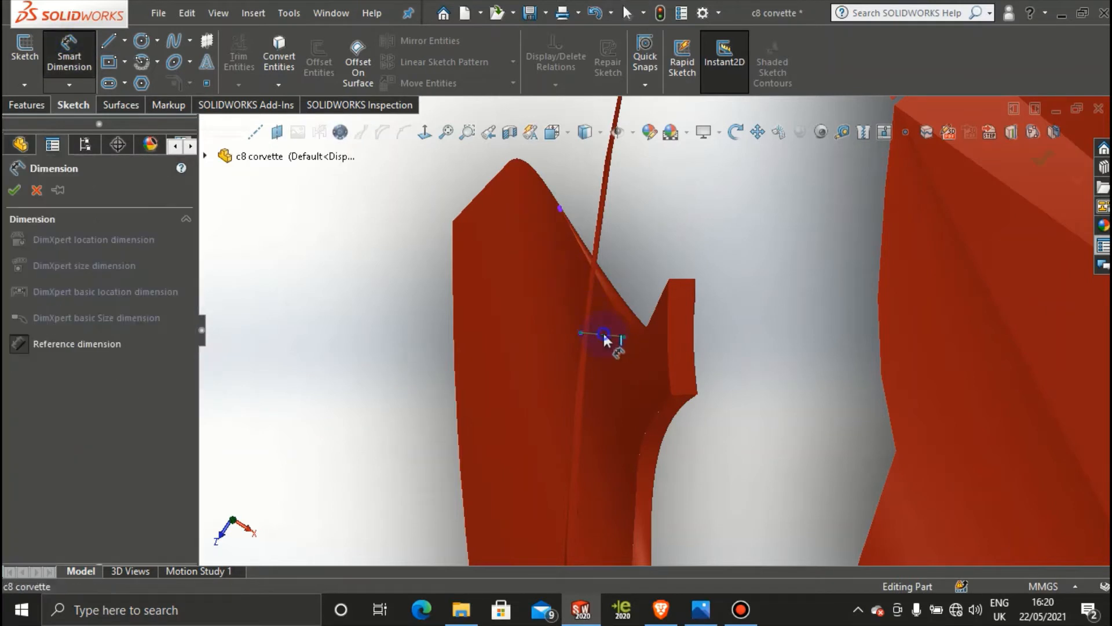
click(629, 266)
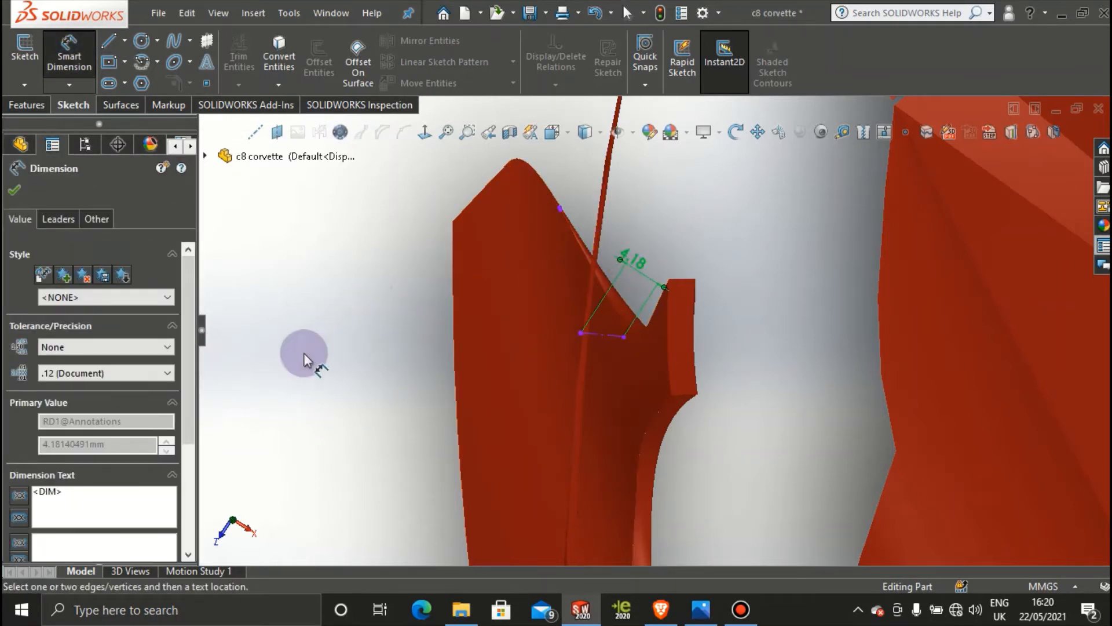
scroll(182, 373, down, 3)
scroll(182, 373, up, 3)
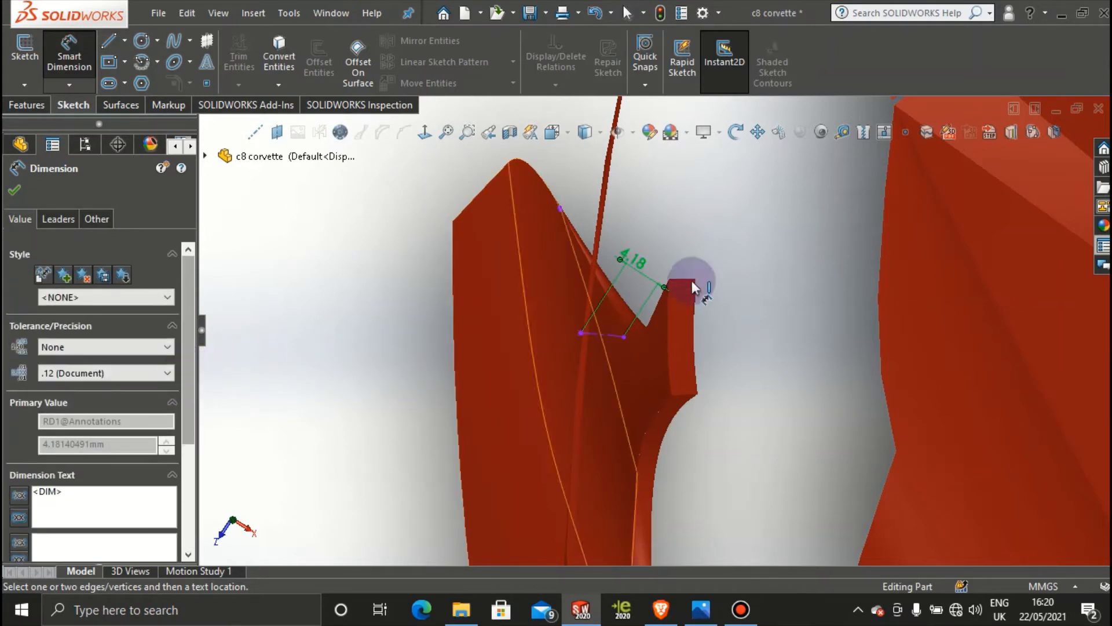
right_click(641, 268)
key(Escape)
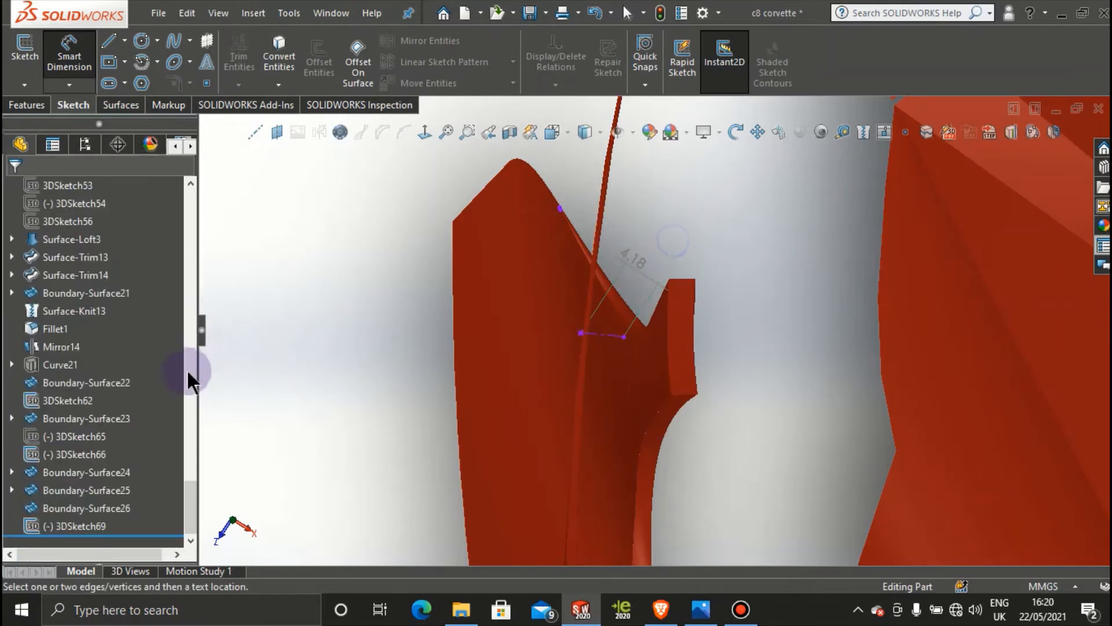
Step: Try to edit the centerline's reference dimension through its properties and available options
click(633, 256)
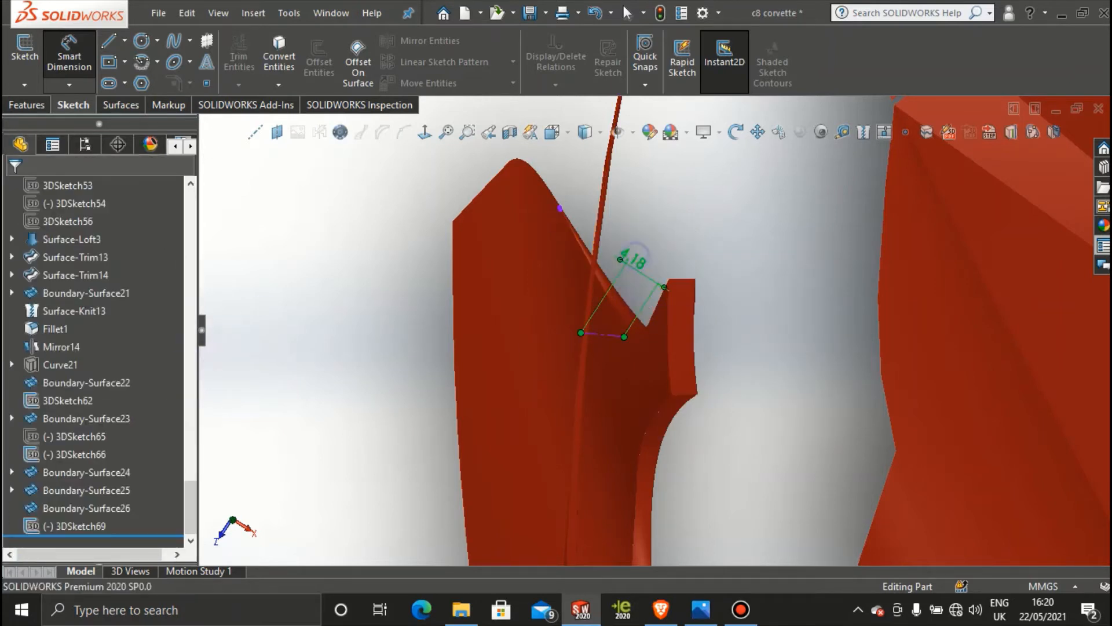
right_click(636, 261)
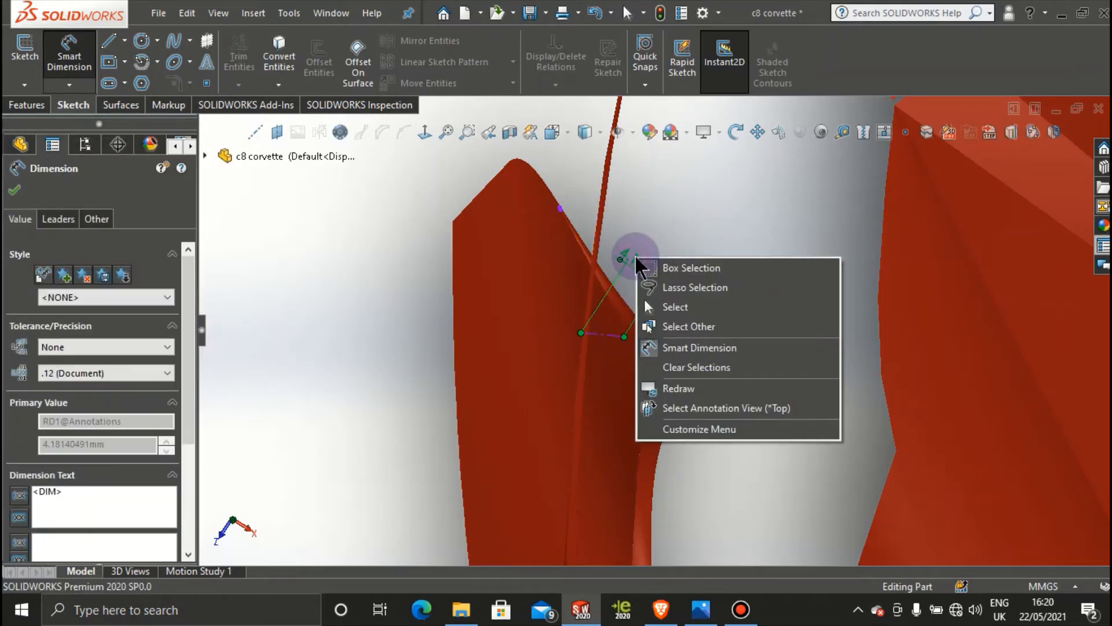
click(118, 405)
scroll(130, 405, down, 3)
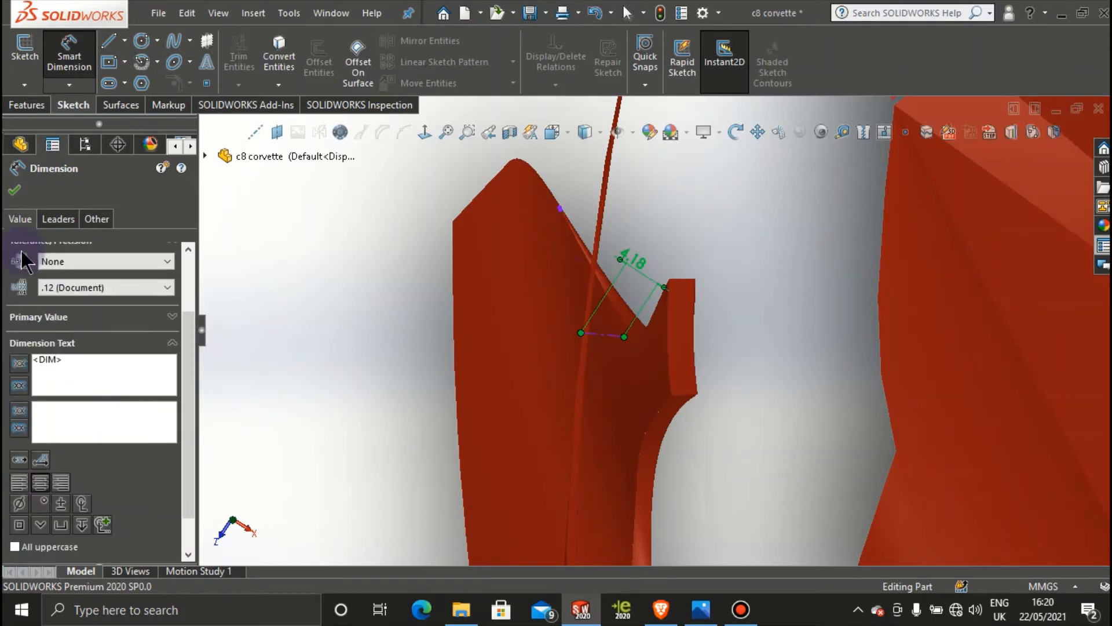
click(14, 190)
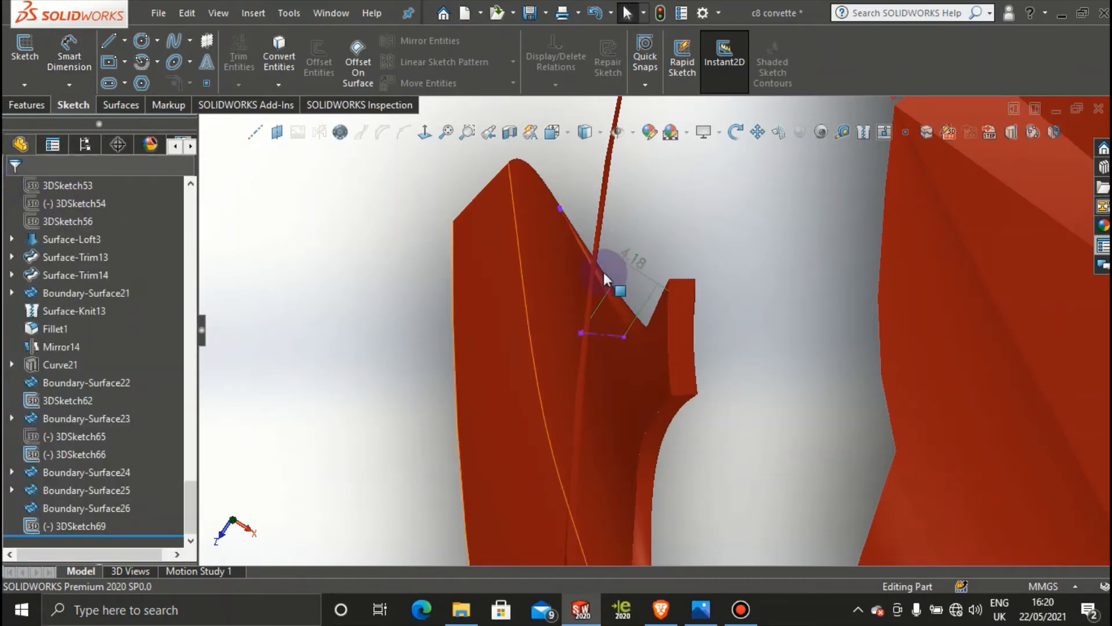
click(637, 260)
right_click(641, 264)
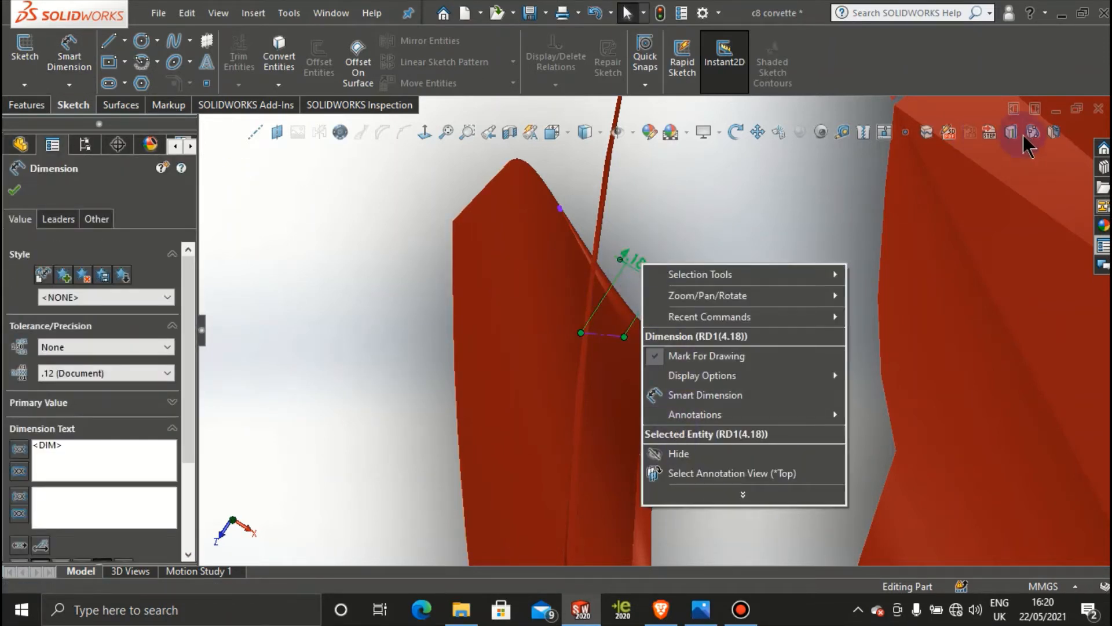
click(15, 189)
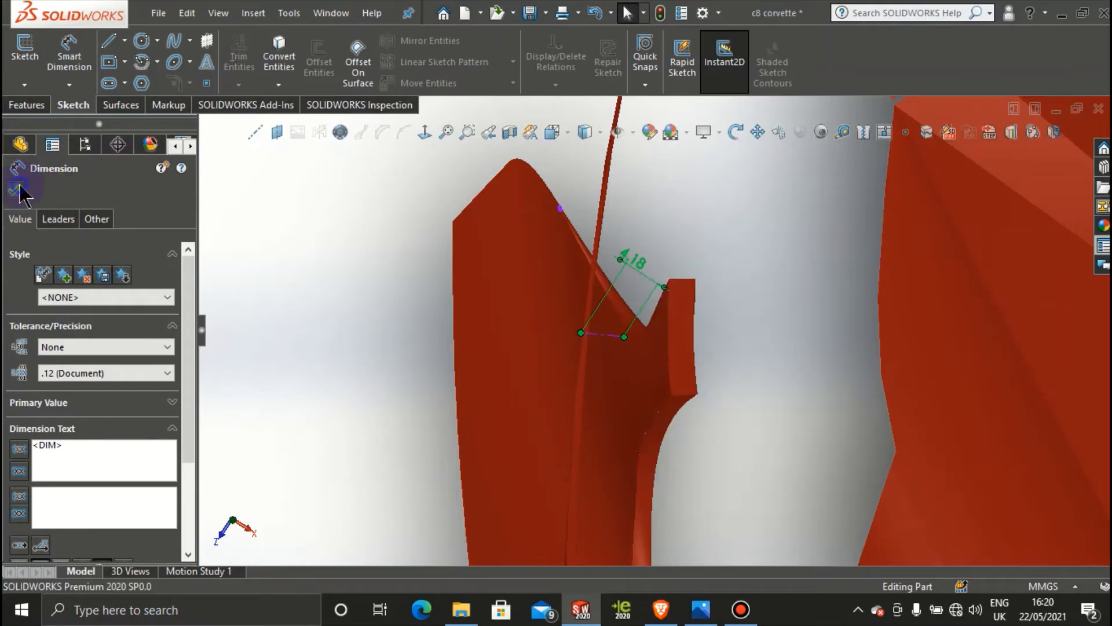
click(707, 239)
scroll(759, 338, up, 4)
mouse_move(681, 391)
middle_down()
mouse_move(649, 326)
mouse_move(661, 246)
mouse_move(588, 245)
middle_up()
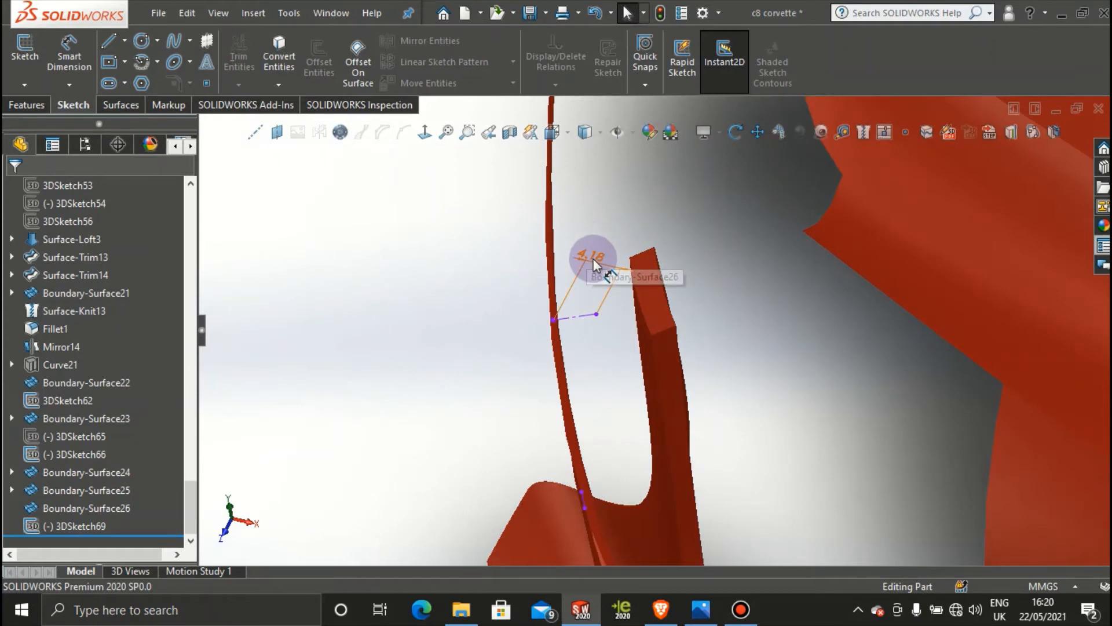
right_click(594, 259)
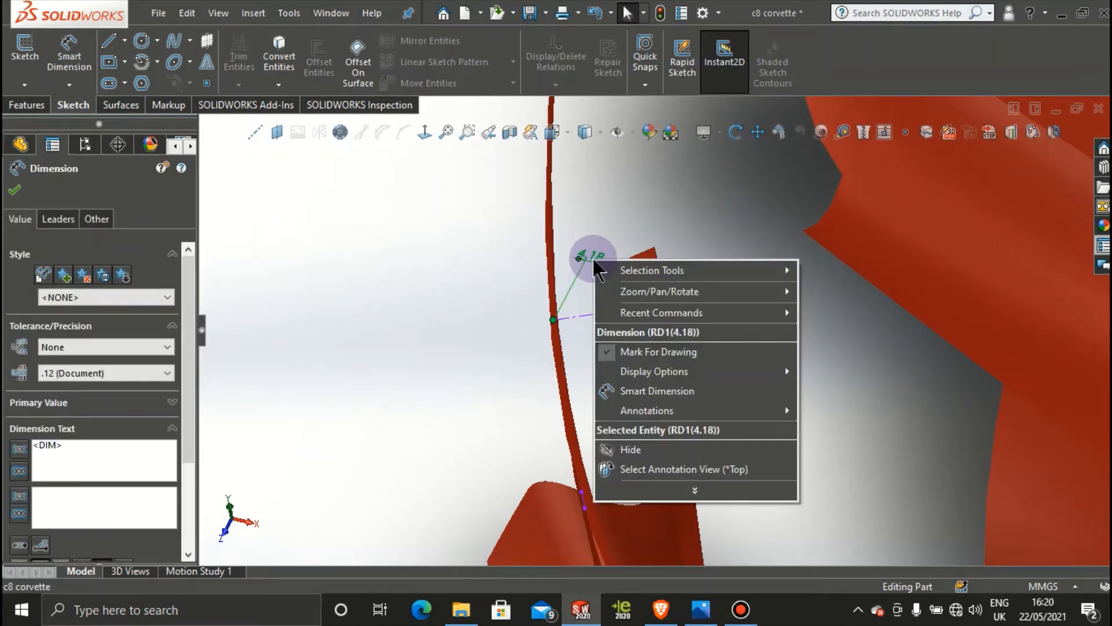
Step: Reopen the centerline's 3D sketch to try editing its reference dimension, and exit the sketch
right_click(576, 314)
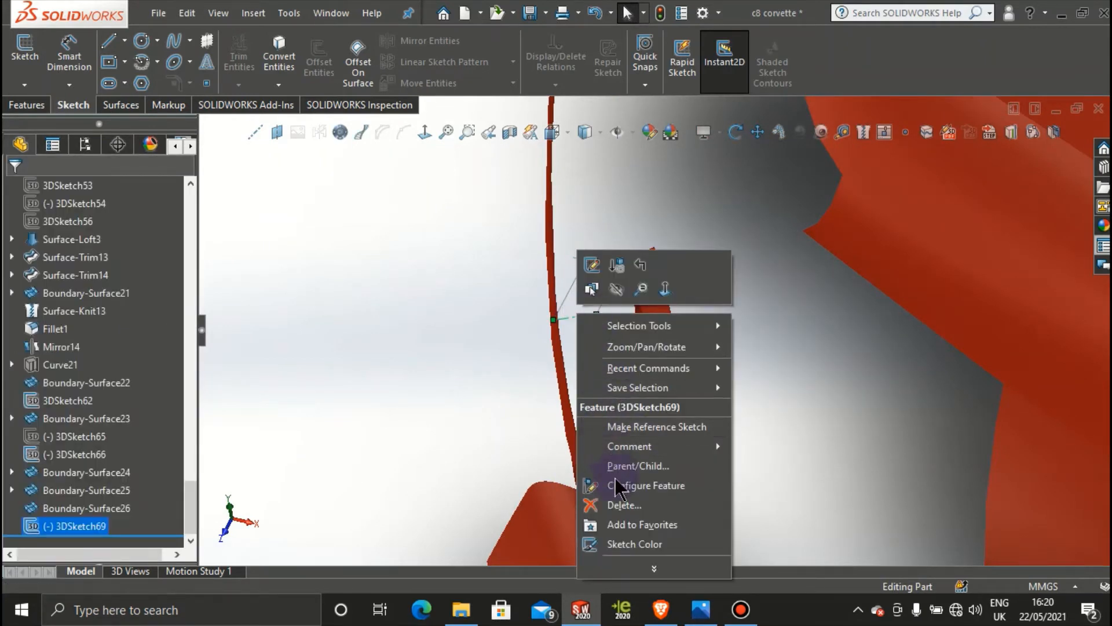
click(592, 264)
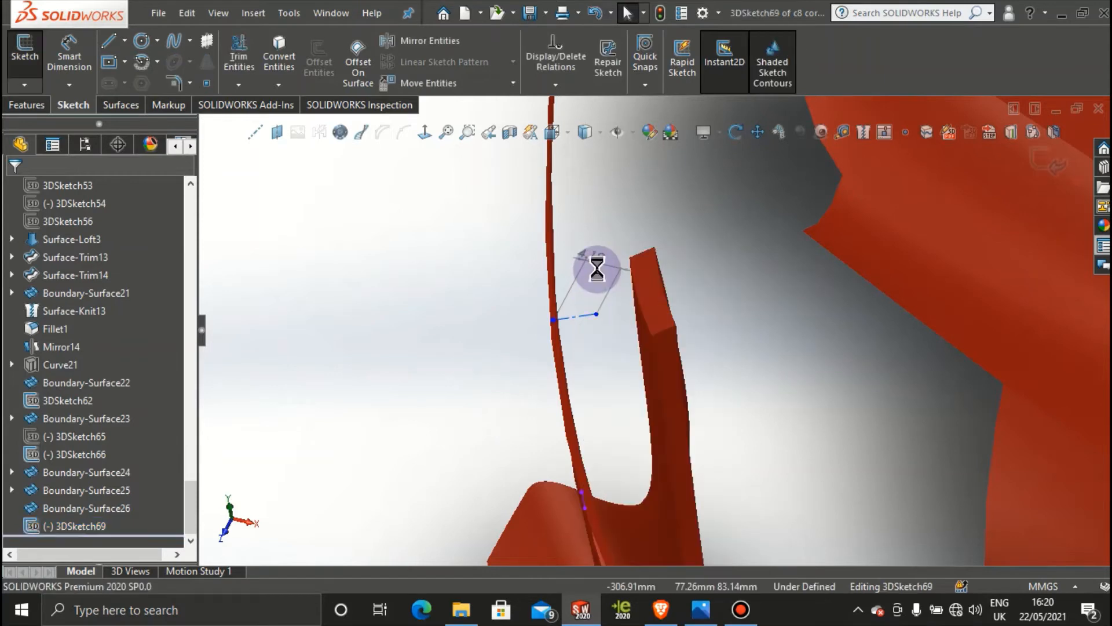
right_click(596, 255)
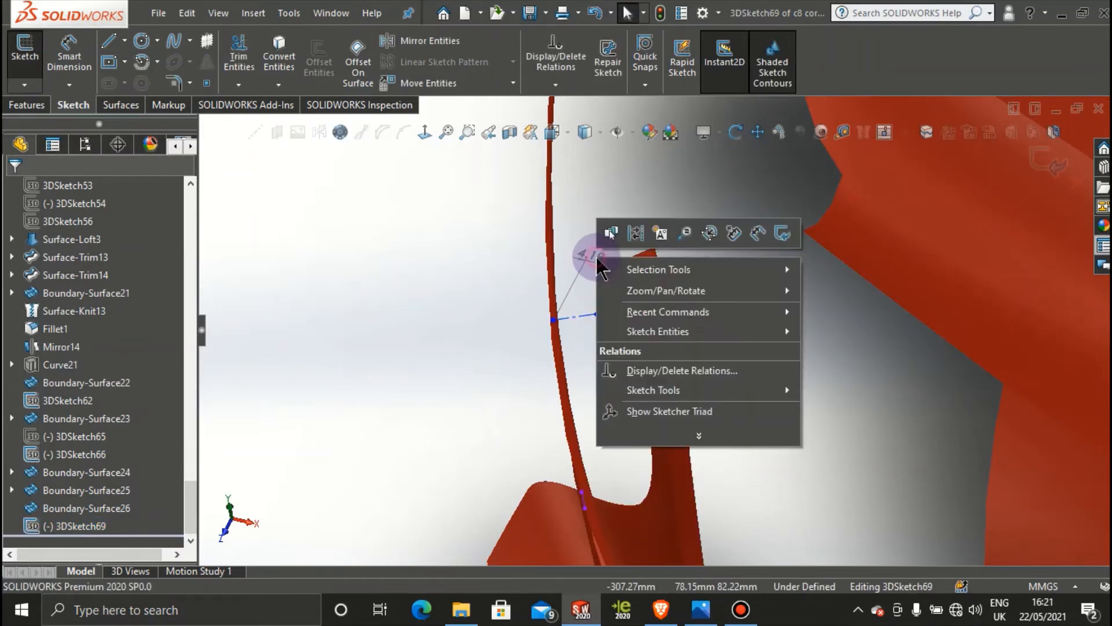
click(597, 206)
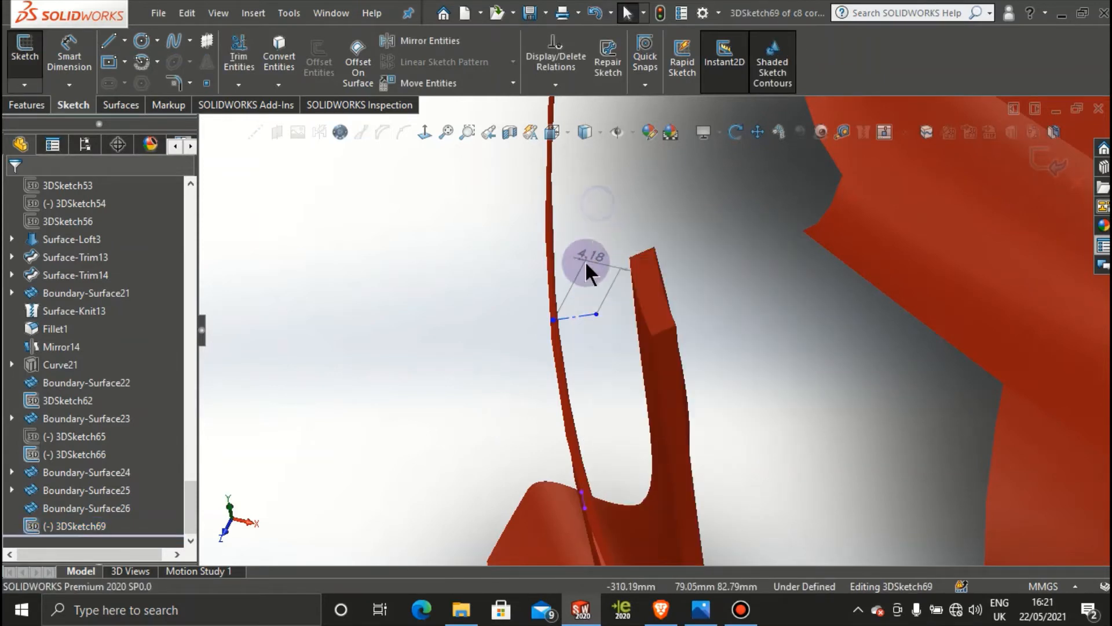
click(1047, 163)
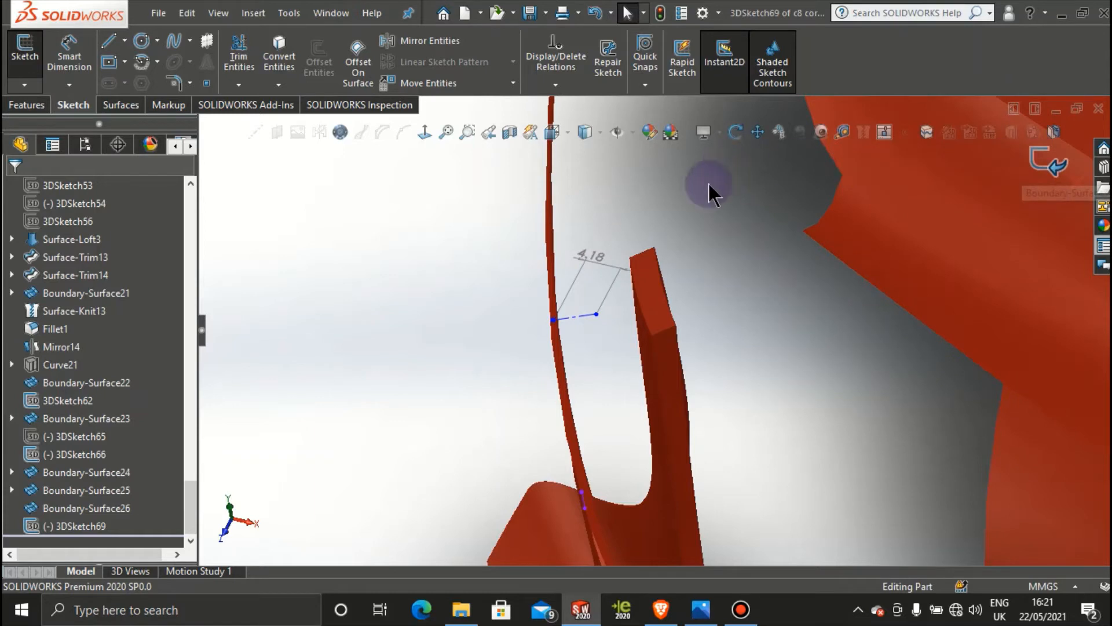
Step: Hide the centerline's reference dimension beside the pillar
right_click(592, 262)
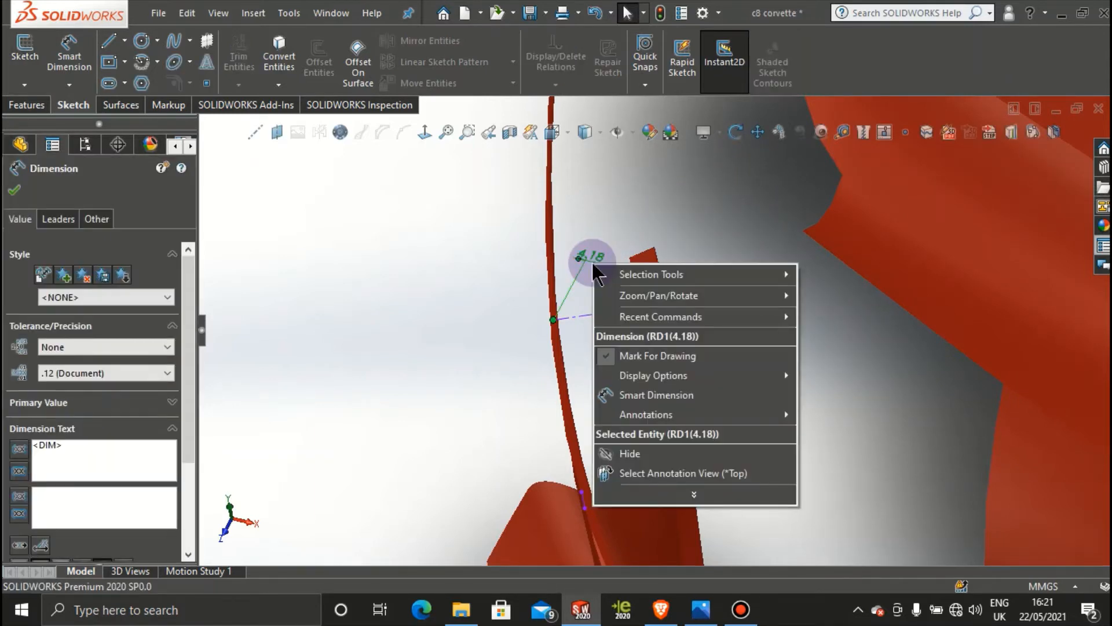
click(645, 450)
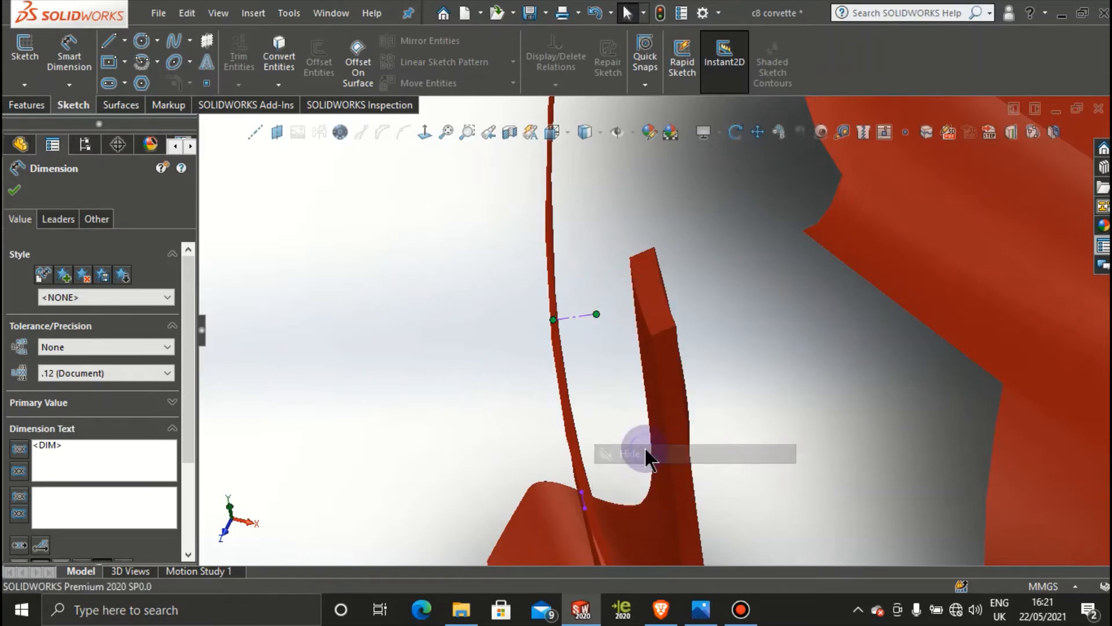
scroll(612, 325, down, 3)
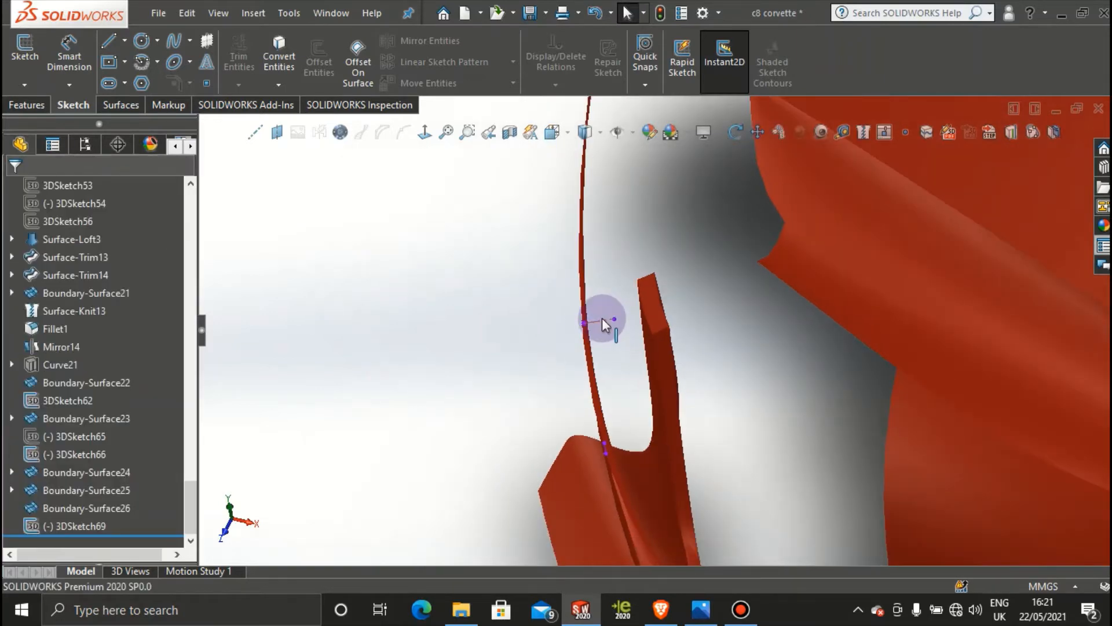
Step: Measure the length of the centerline between the rail and the pillar again
scroll(602, 318, down, 3)
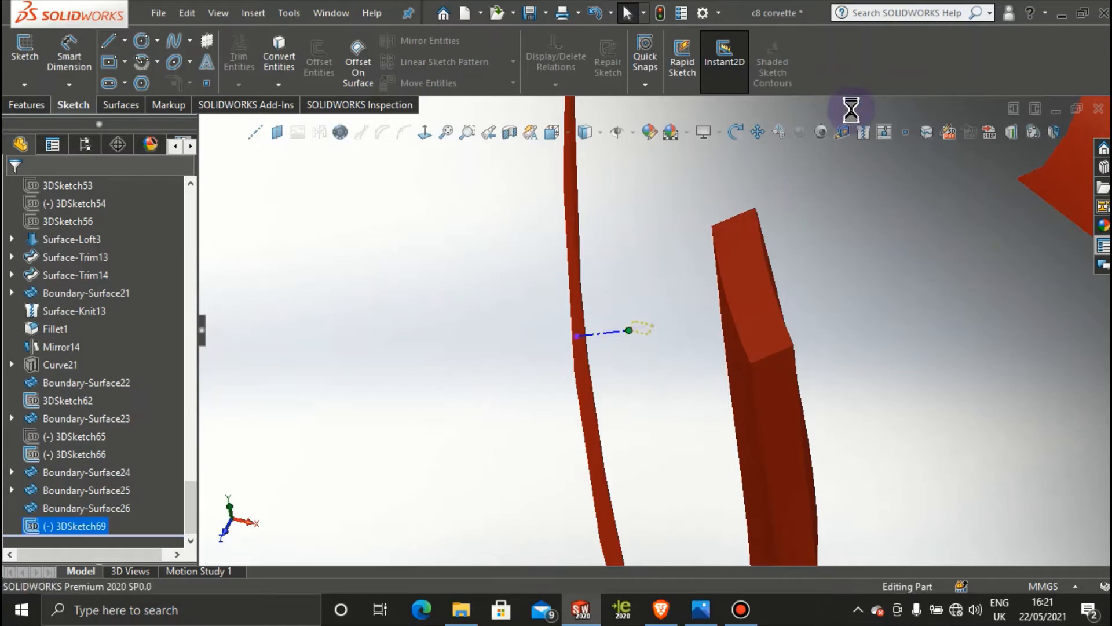
click(842, 135)
click(629, 330)
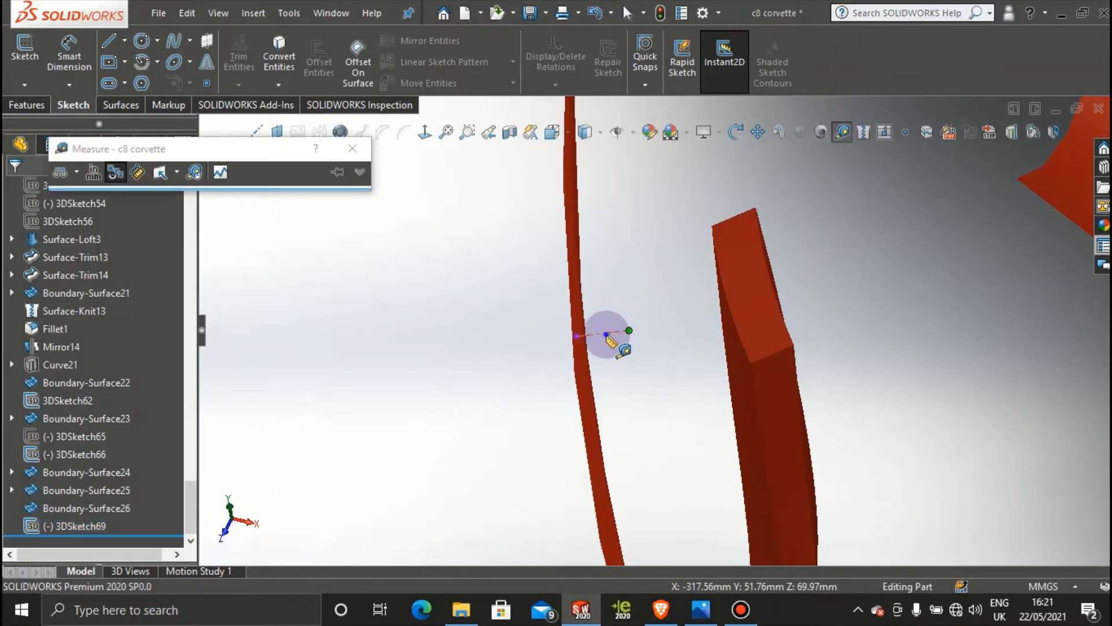
click(607, 335)
click(614, 281)
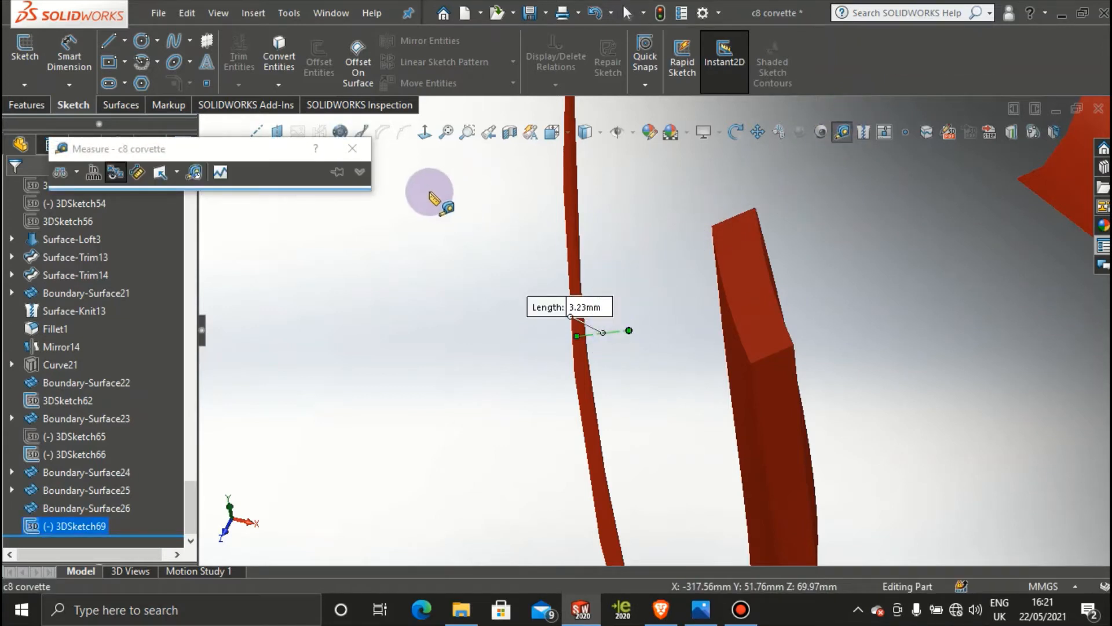
click(352, 148)
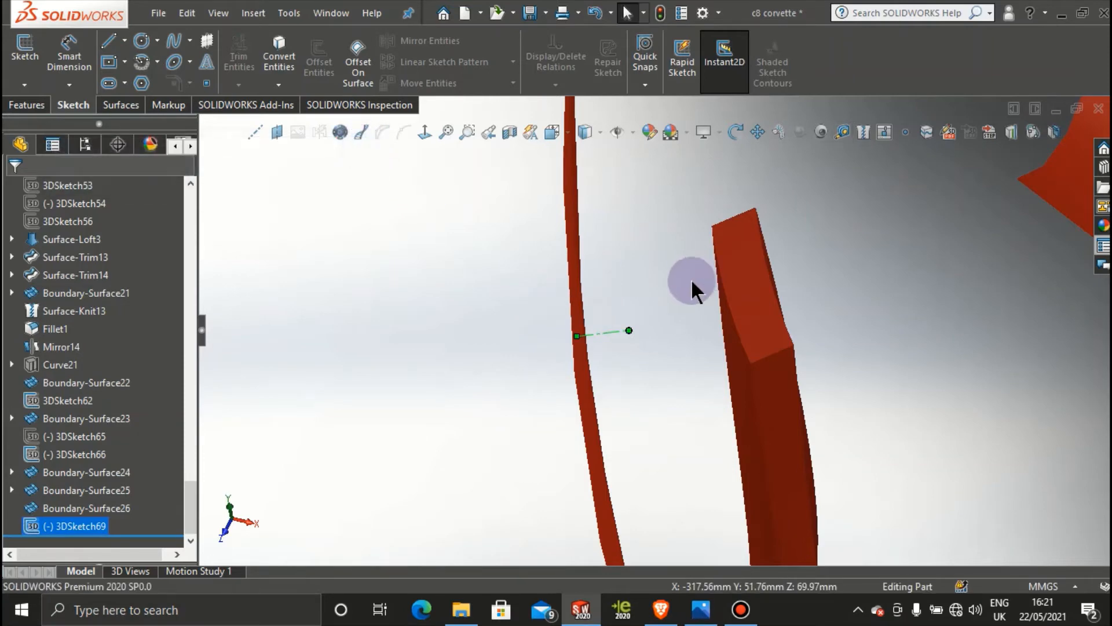
Step: Examine the intake opening, the pillar and the reference centerlines from several angles
scroll(628, 311, up, 5)
click(601, 339)
middle_drag(602, 340, 756, 427)
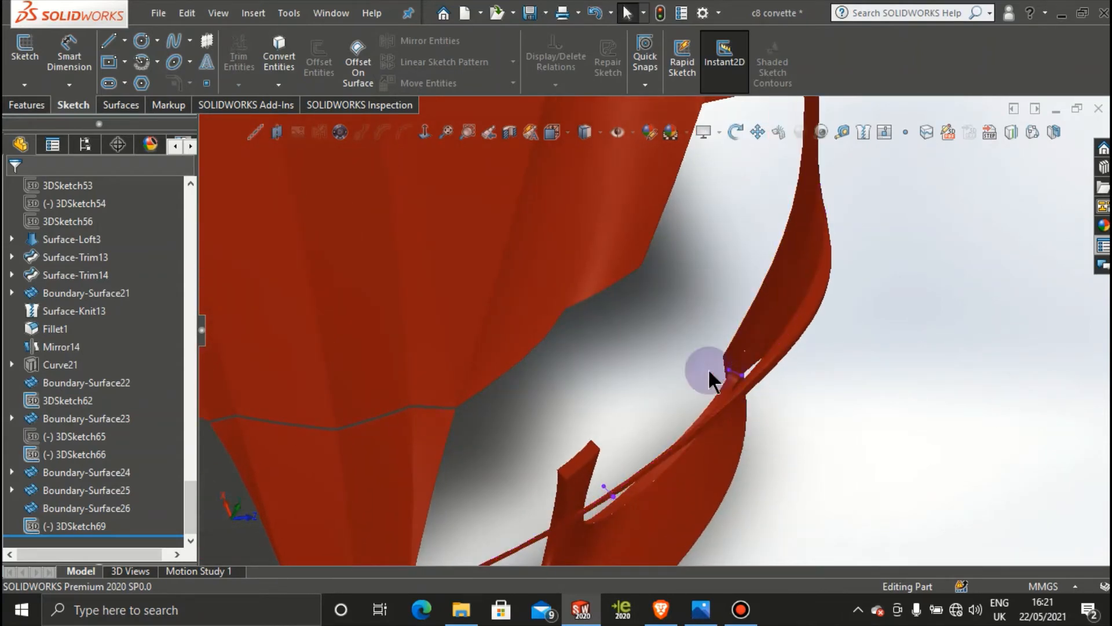
middle_drag(709, 371, 823, 251)
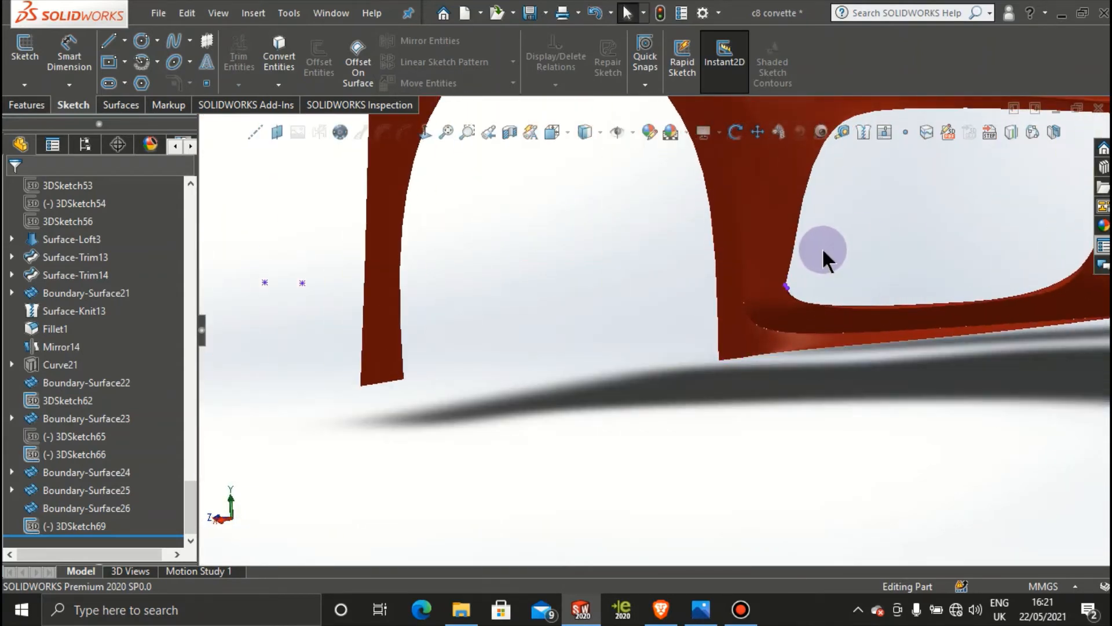
scroll(823, 249, down, 4)
middle_drag(708, 315, 740, 262)
scroll(821, 233, up, 4)
middle_drag(790, 228, 810, 281)
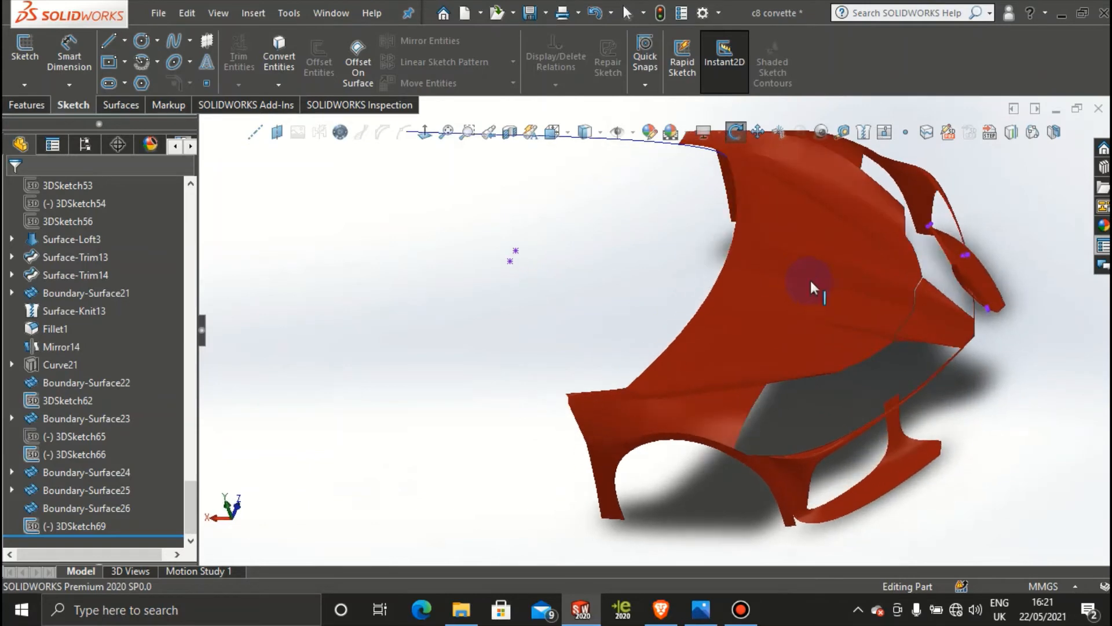
Step: Start a new 3D sketch and begin a spline at the inner end of the centerline at the intake opening's outer lower corner
scroll(965, 231, down, 5)
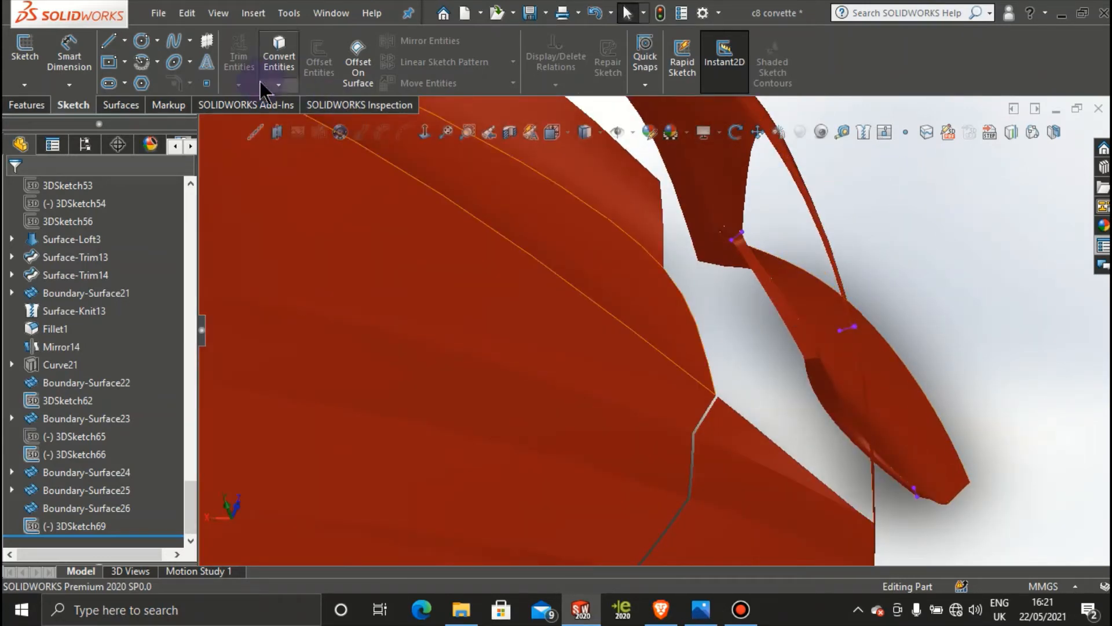
mouse_move(716, 261)
middle_down()
mouse_move(705, 278)
mouse_move(710, 315)
mouse_move(730, 265)
middle_up()
scroll(730, 266, down, 3)
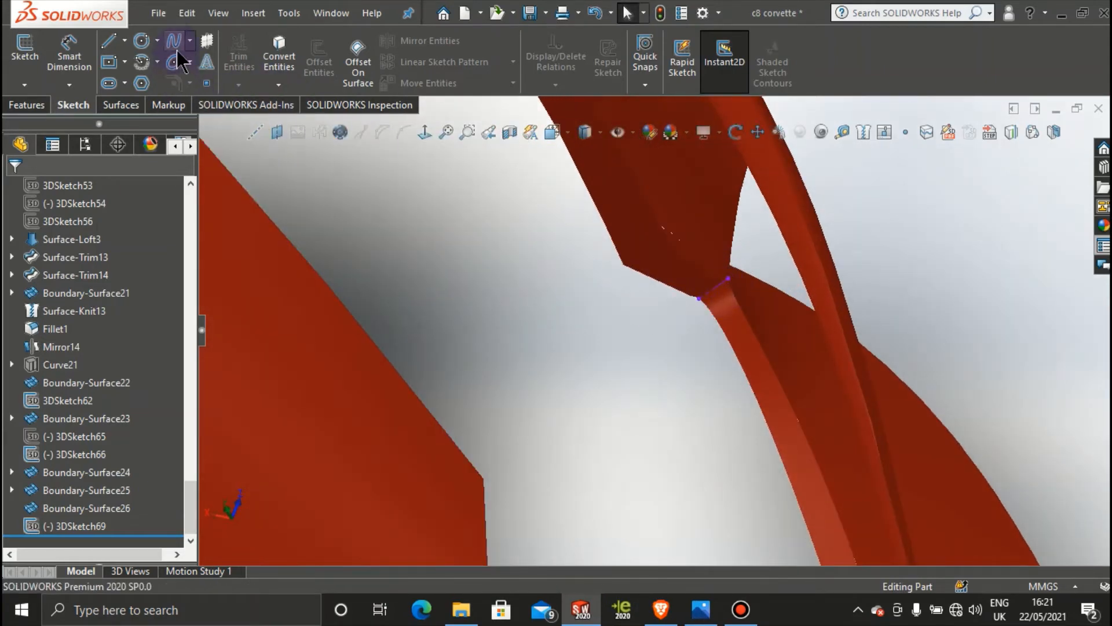
click(29, 88)
click(44, 118)
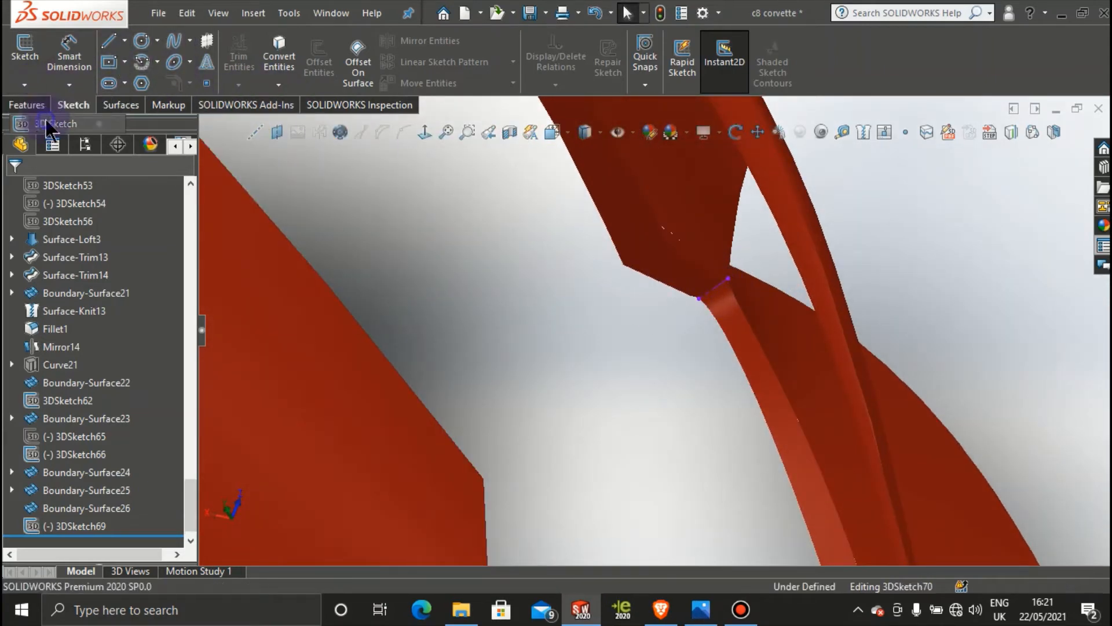
click(173, 42)
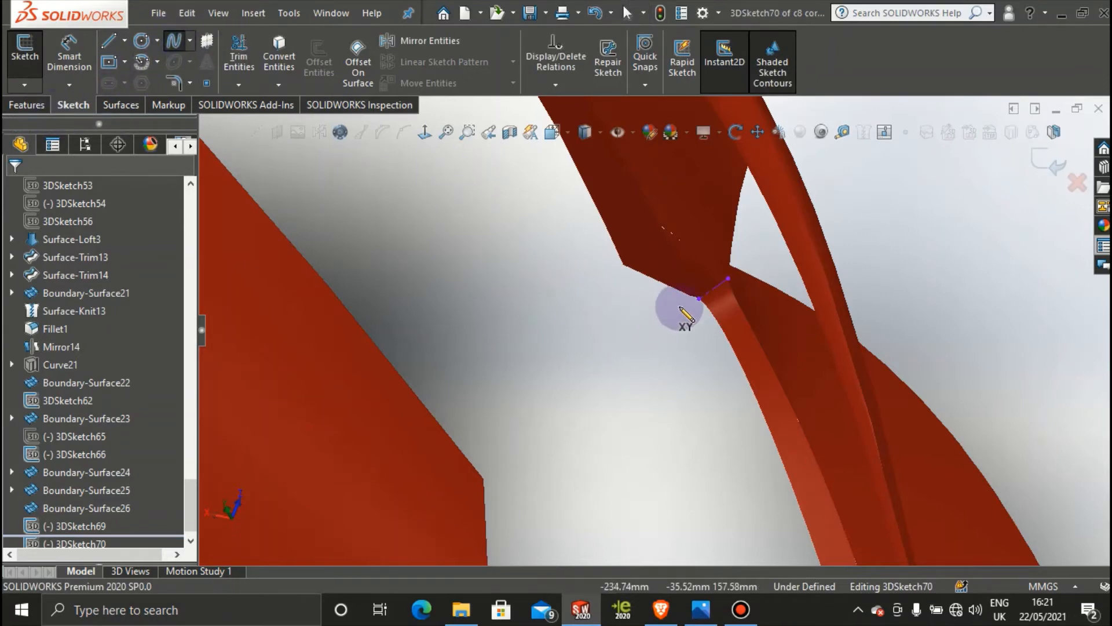
click(699, 298)
Step: Continue the spline up and along the intake opening's upper edge, ending it on the free endpoint of the centerline beside the pillar
scroll(701, 342, up, 6)
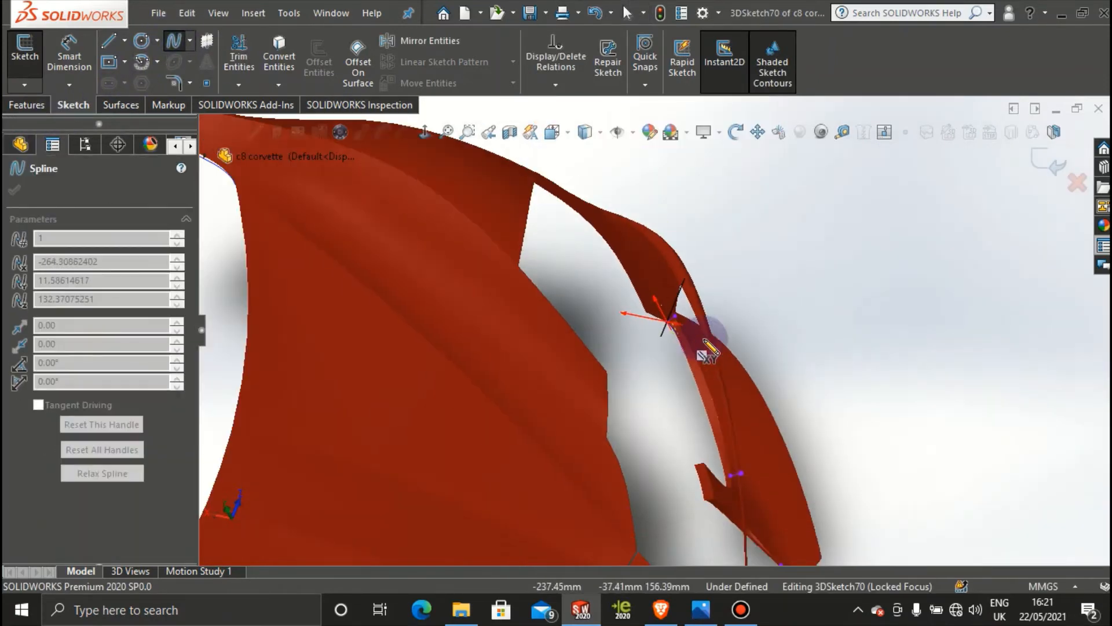
middle_drag(767, 364, 642, 174)
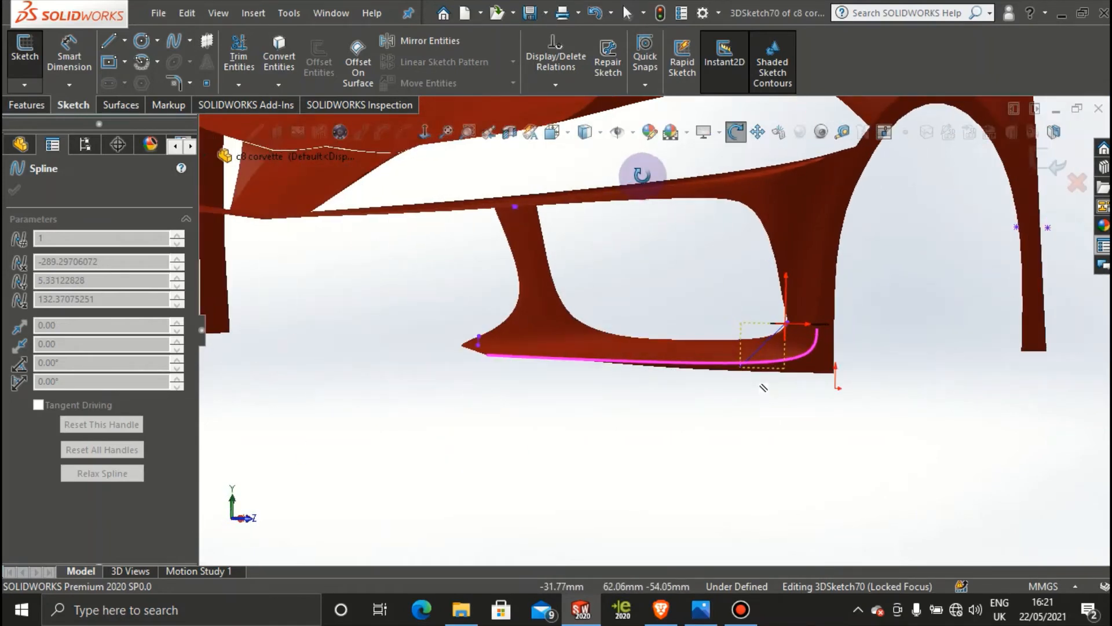
click(768, 270)
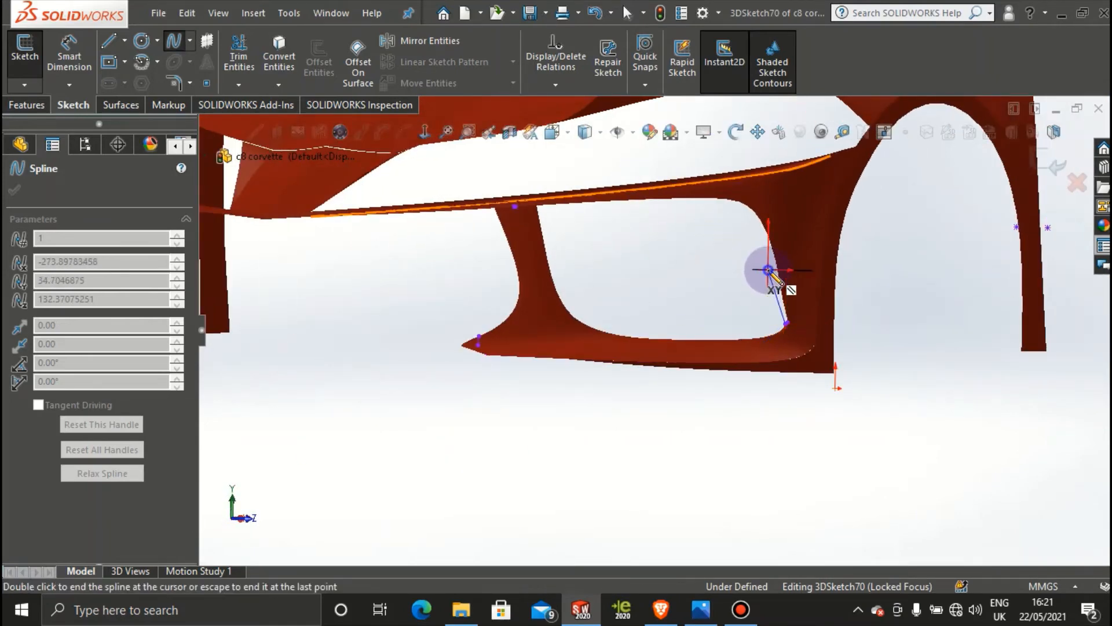
click(709, 214)
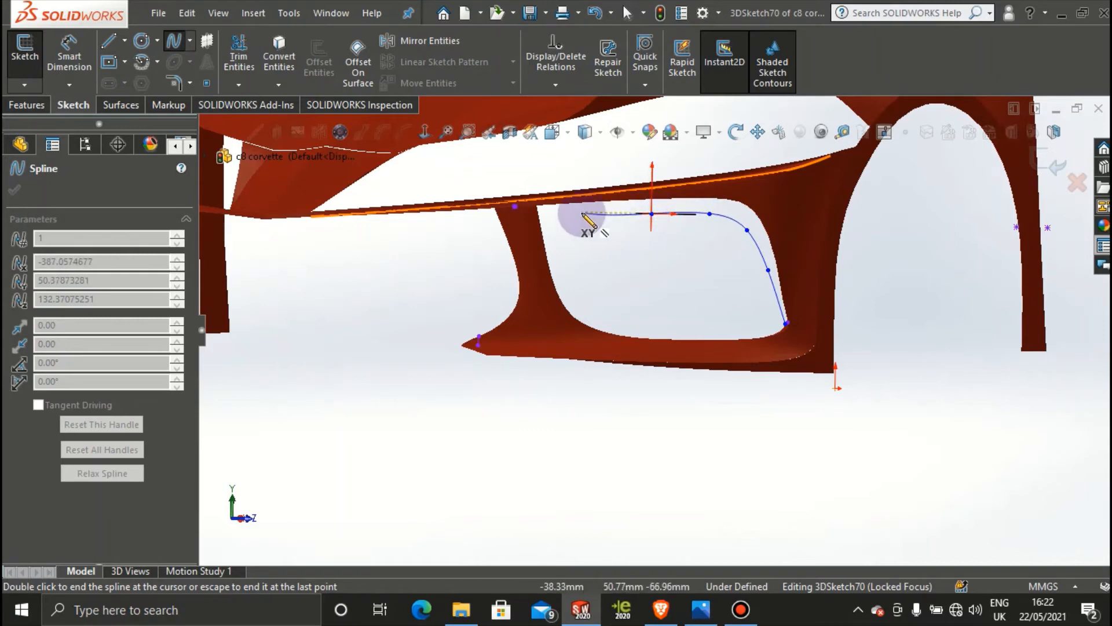
scroll(549, 215, down, 4)
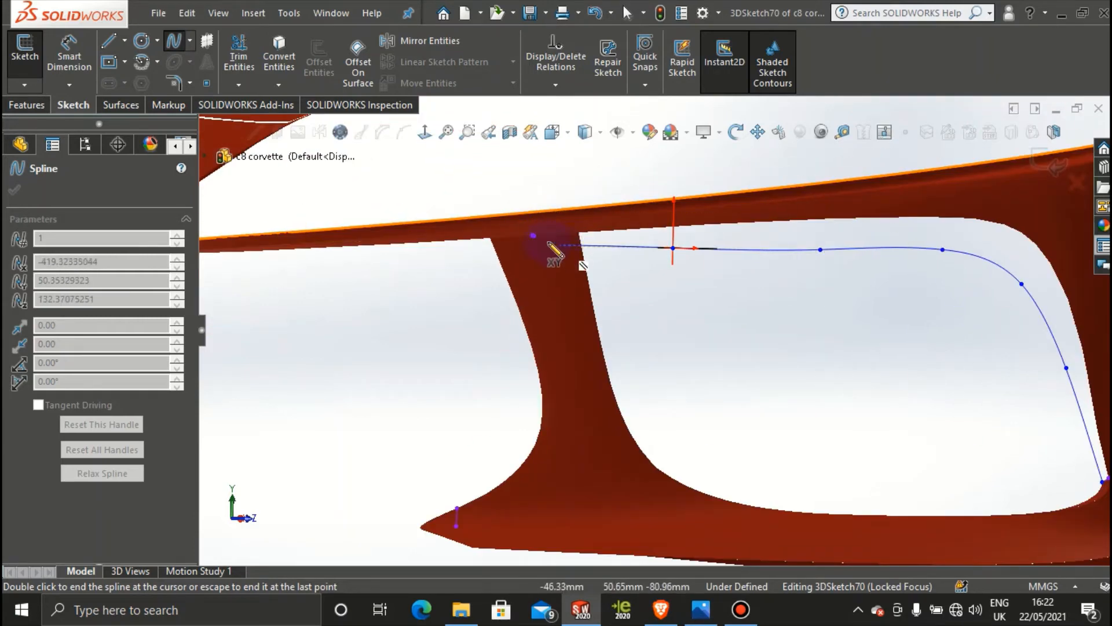
mouse_move(569, 215)
middle_down()
mouse_move(571, 392)
mouse_move(580, 219)
middle_up()
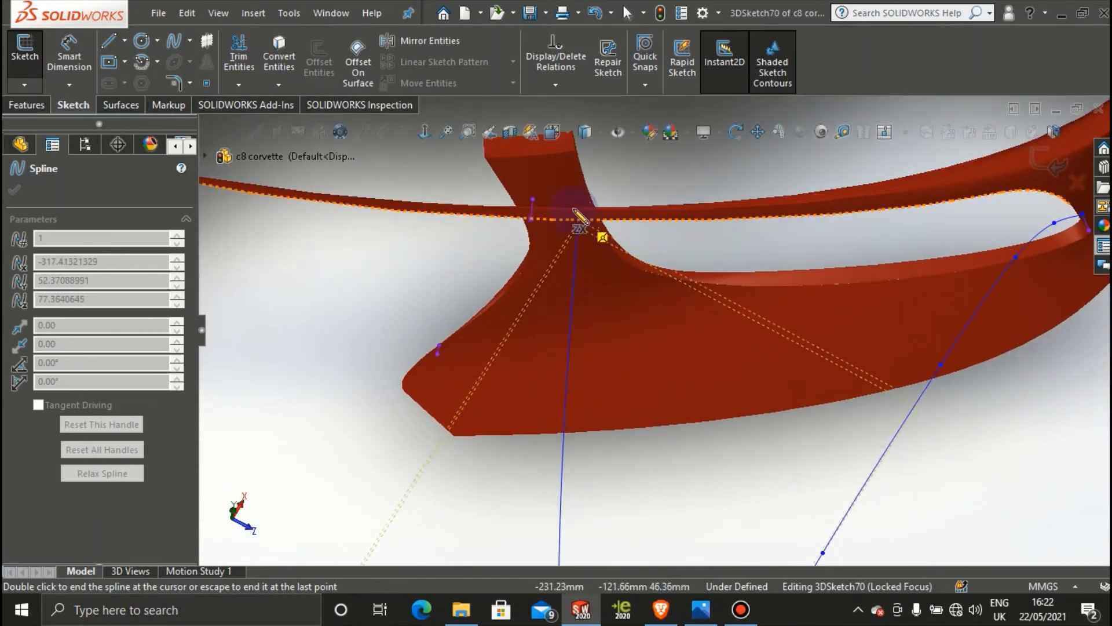
click(532, 199)
key(Escape)
scroll(580, 197, up, 7)
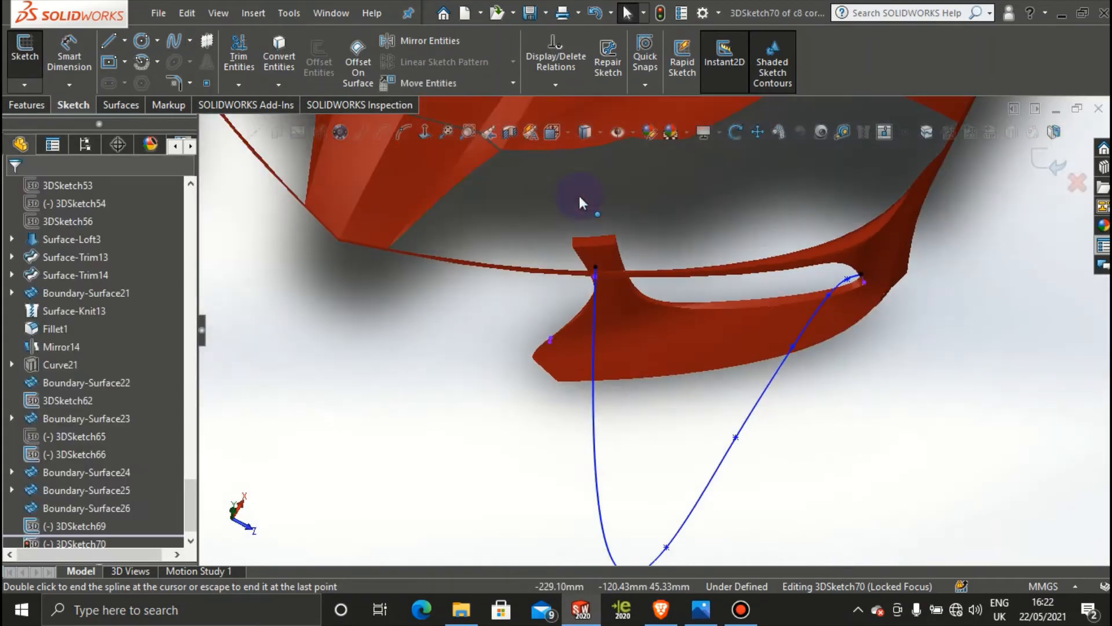
Step: View the model from above, select the new spline and show its control polygon
key(space)
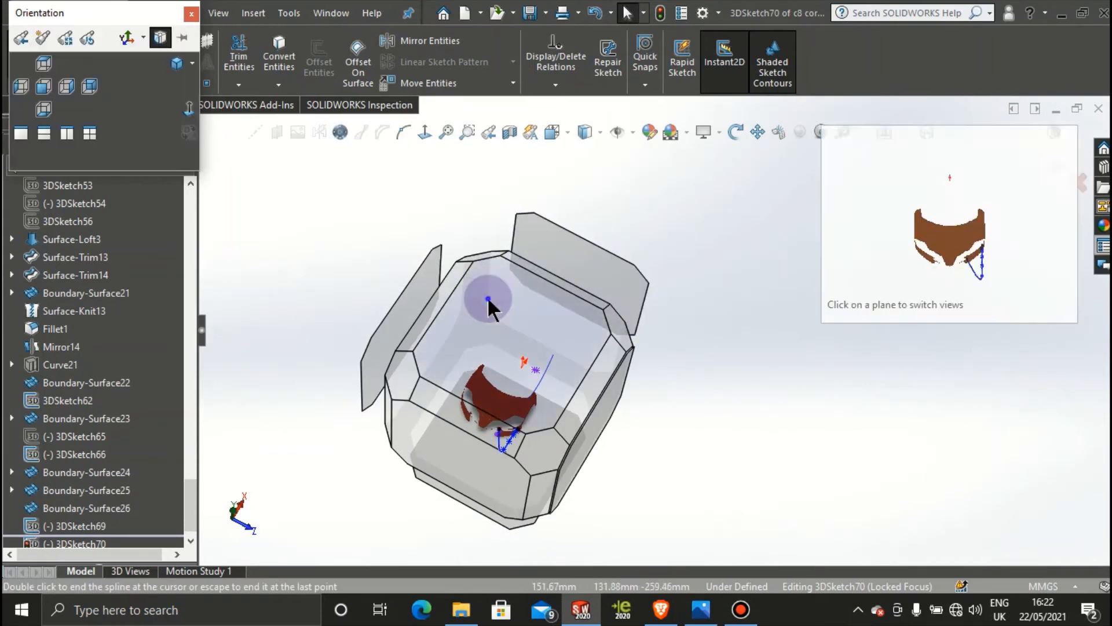
click(488, 297)
scroll(704, 425, down, 3)
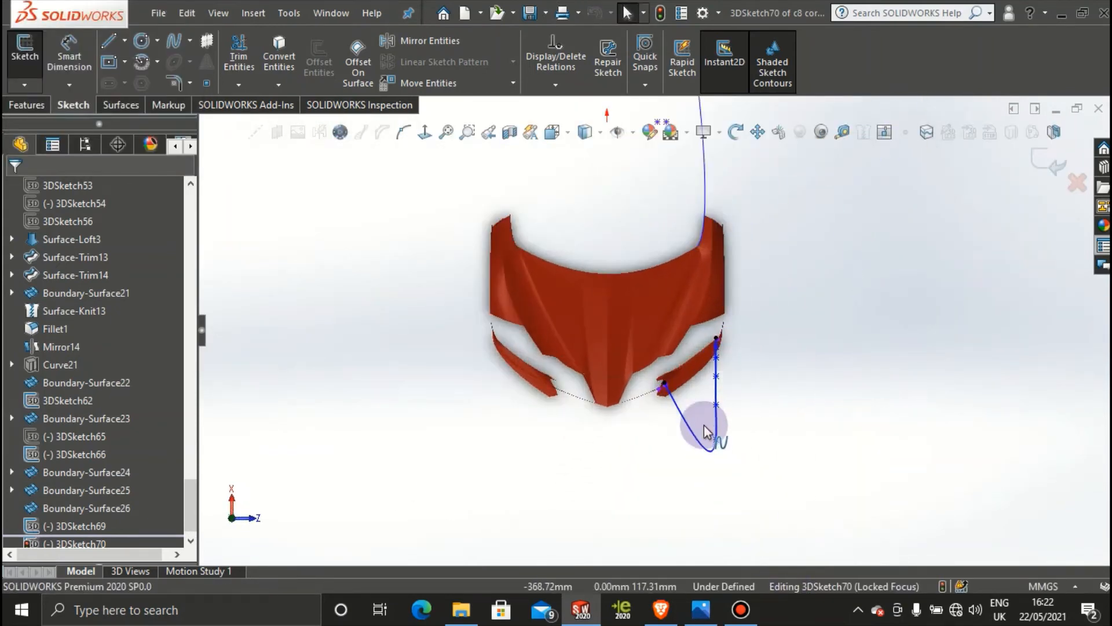
double_click(716, 451)
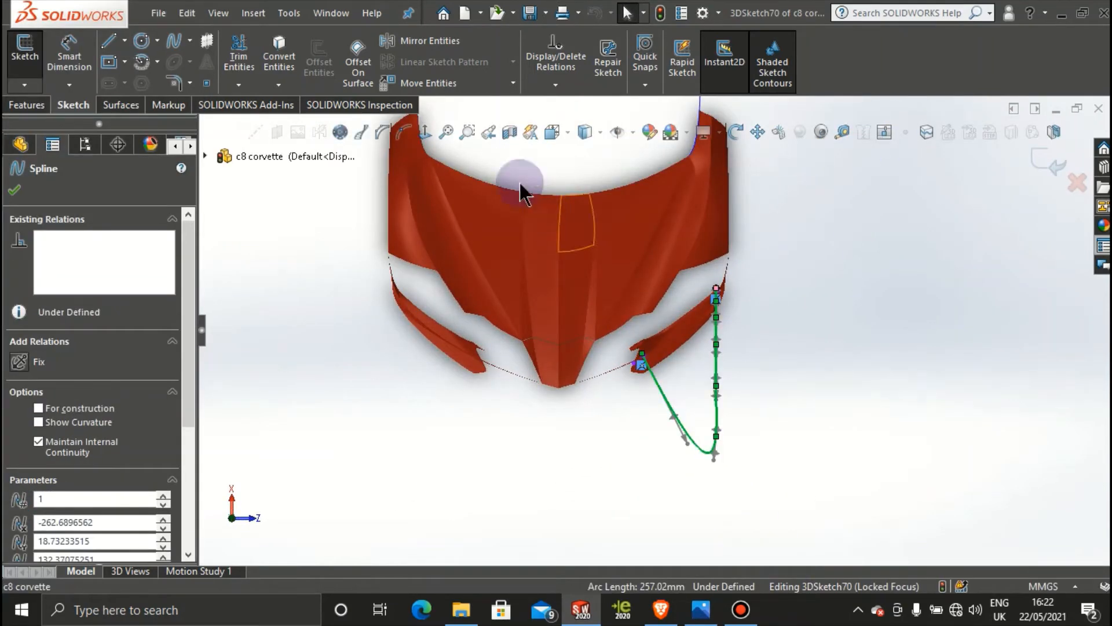
click(388, 133)
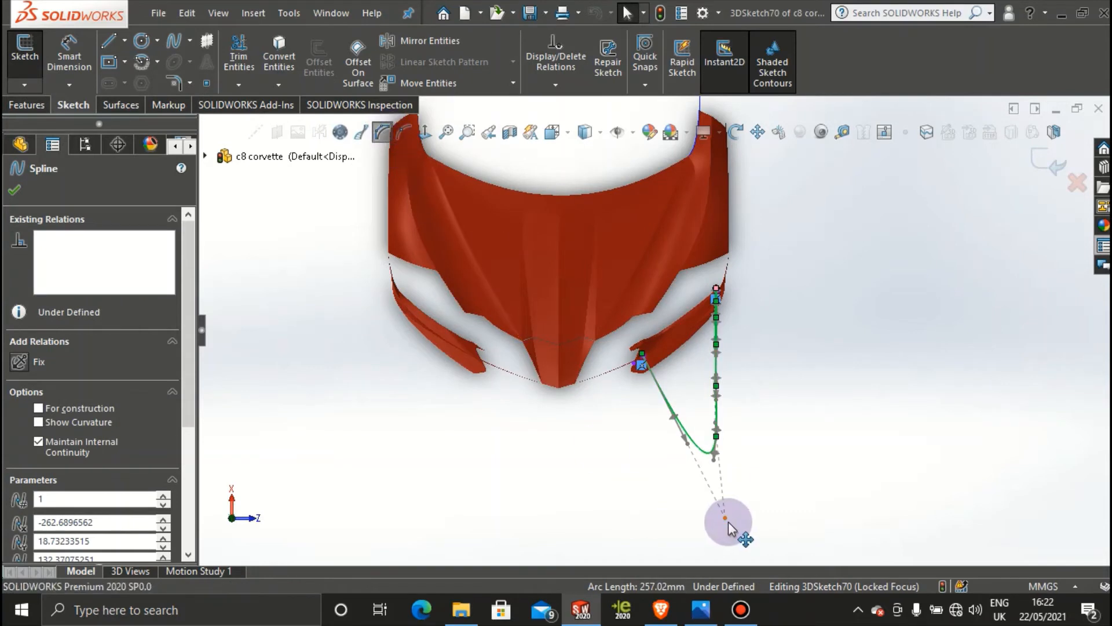
Step: Move the spline's control points in the view from above so the curve follows the sweep of the bumper's intake surround
drag(727, 522, 666, 376)
scroll(666, 375, down, 4)
drag(768, 474, 718, 270)
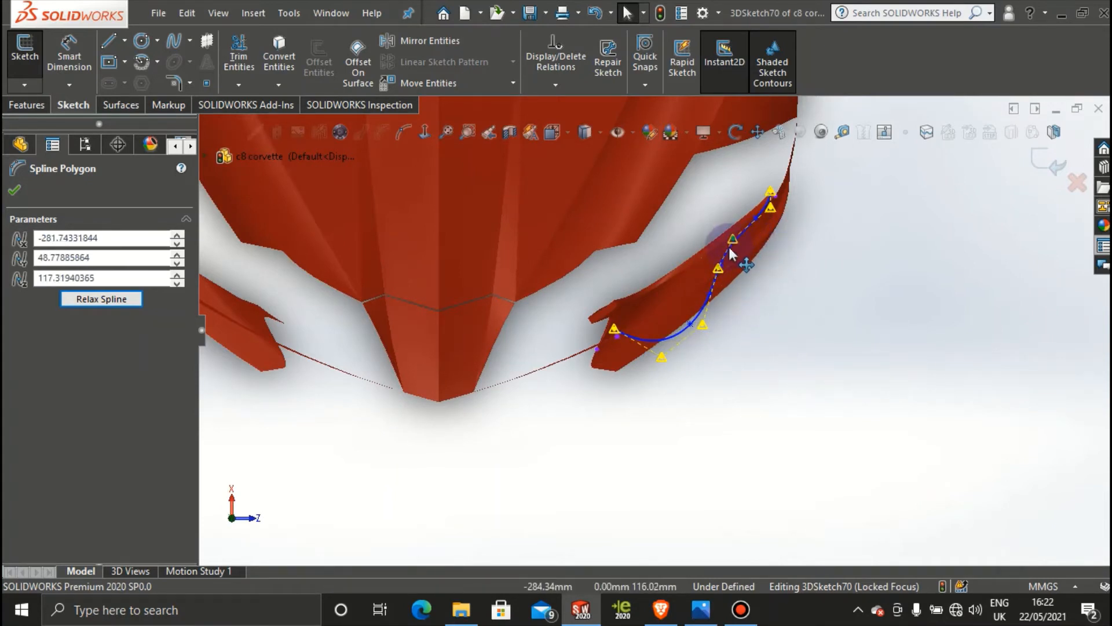
scroll(730, 249, down, 2)
scroll(700, 318, up, 3)
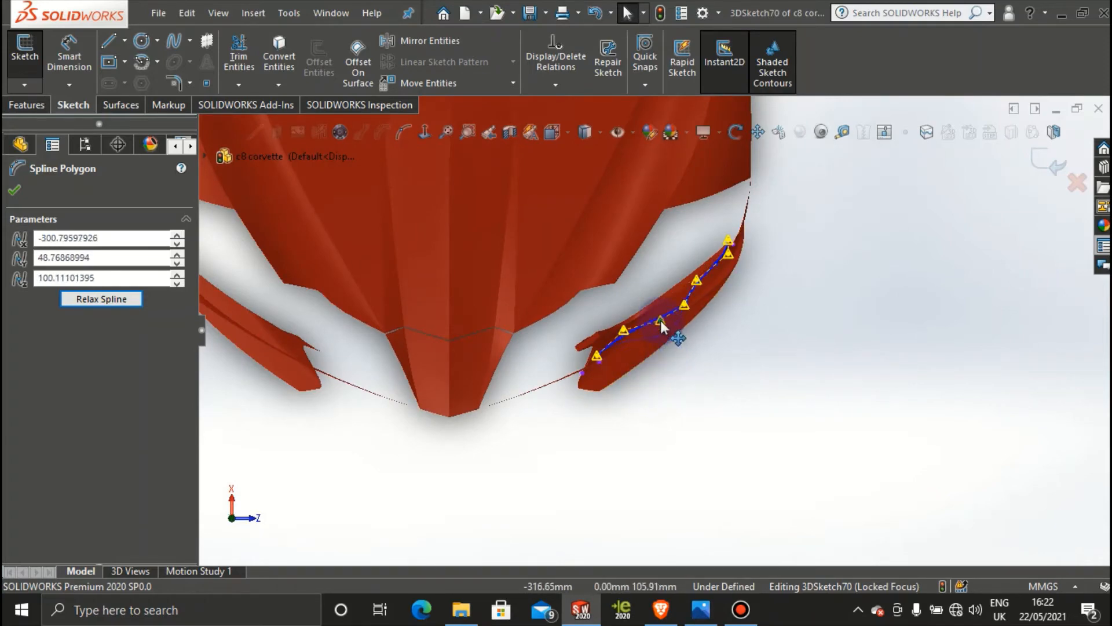
drag(674, 299, 676, 299)
Step: Look at the model from the left side and raise the spline's two control points nearest the pillar toward the opening's upper edge
scroll(678, 307, up, 1)
middle_drag(702, 322, 675, 136)
scroll(758, 255, up, 2)
key(space)
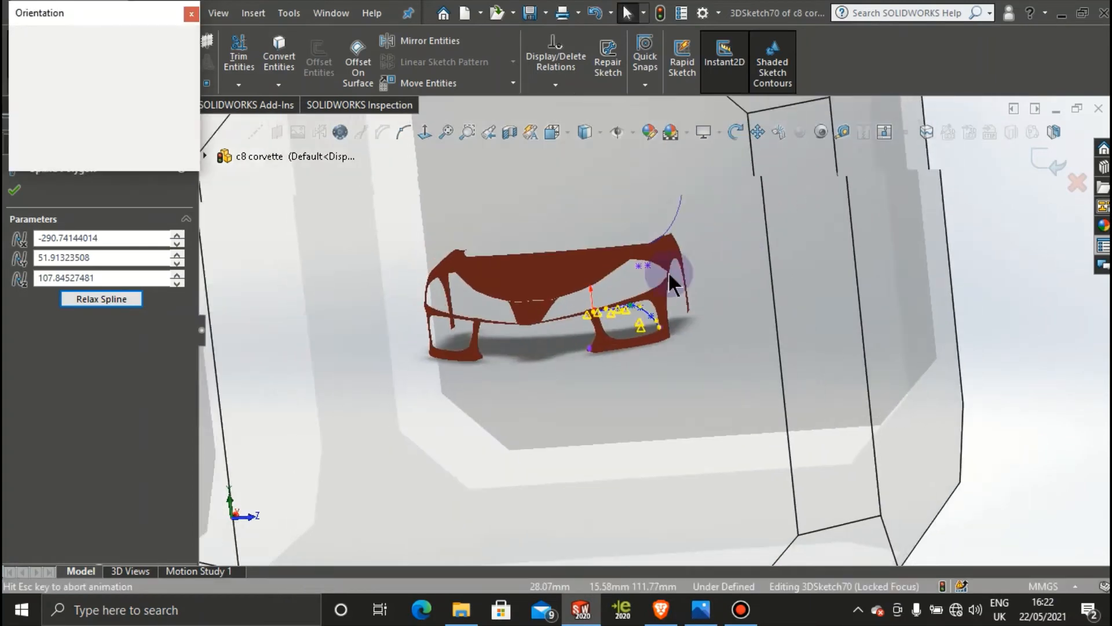
click(538, 335)
scroll(857, 339, down, 4)
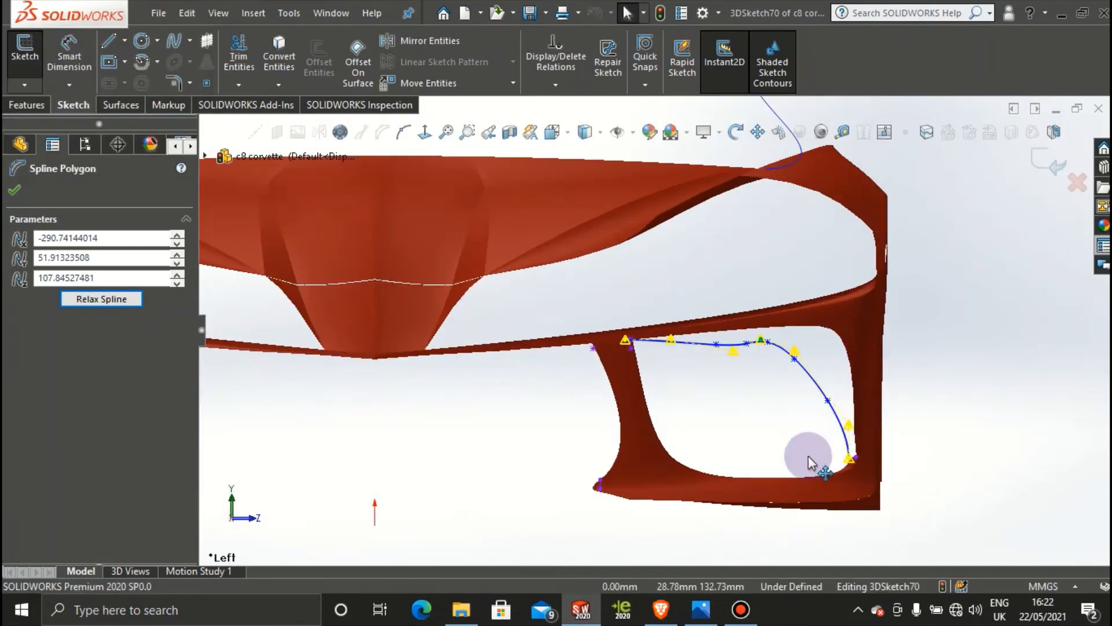
scroll(809, 461, up, 2)
scroll(716, 346, down, 5)
scroll(596, 383, down, 3)
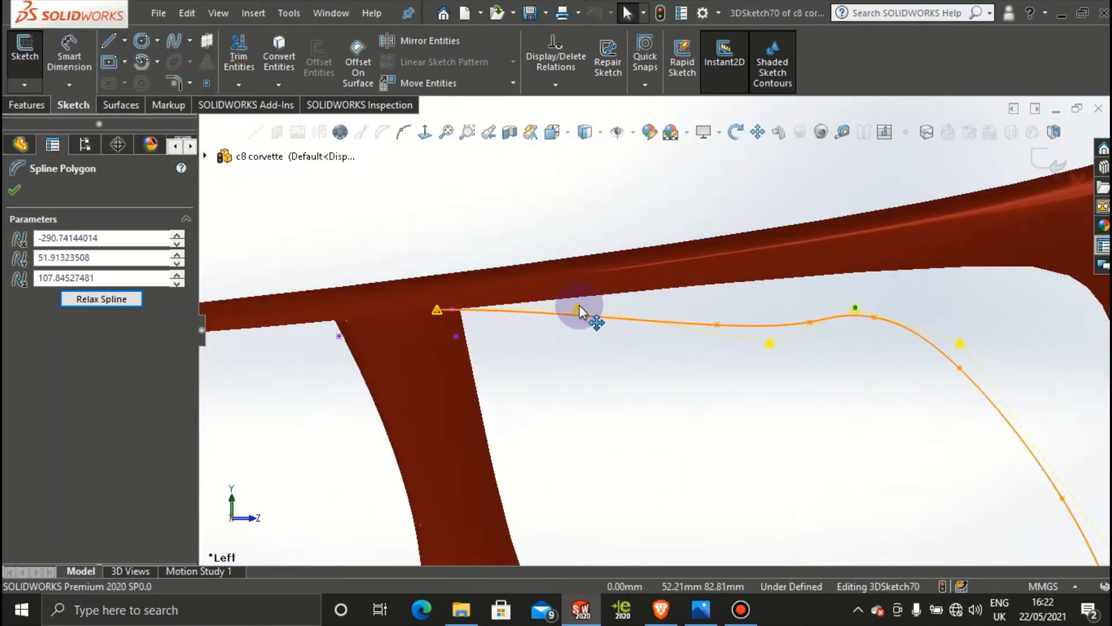
drag(577, 312, 587, 281)
drag(770, 344, 769, 272)
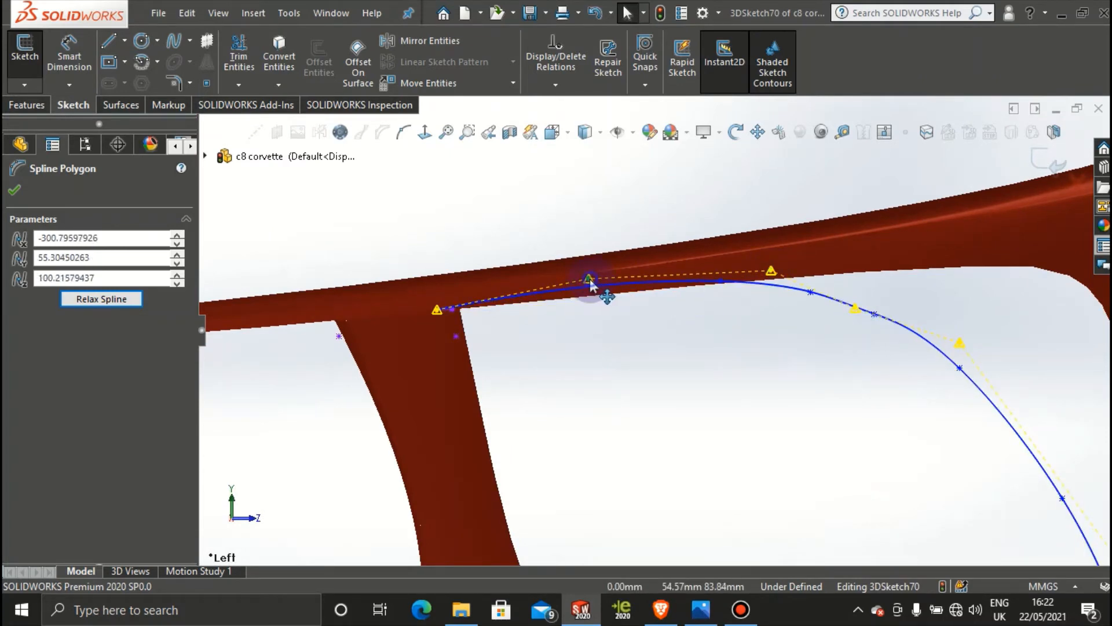
Step: Raise the next two control points and fine-tune those near the pillar so the spline runs along the opening's upper edge
drag(589, 279, 588, 286)
drag(855, 313, 871, 271)
drag(964, 349, 1002, 261)
drag(871, 270, 873, 267)
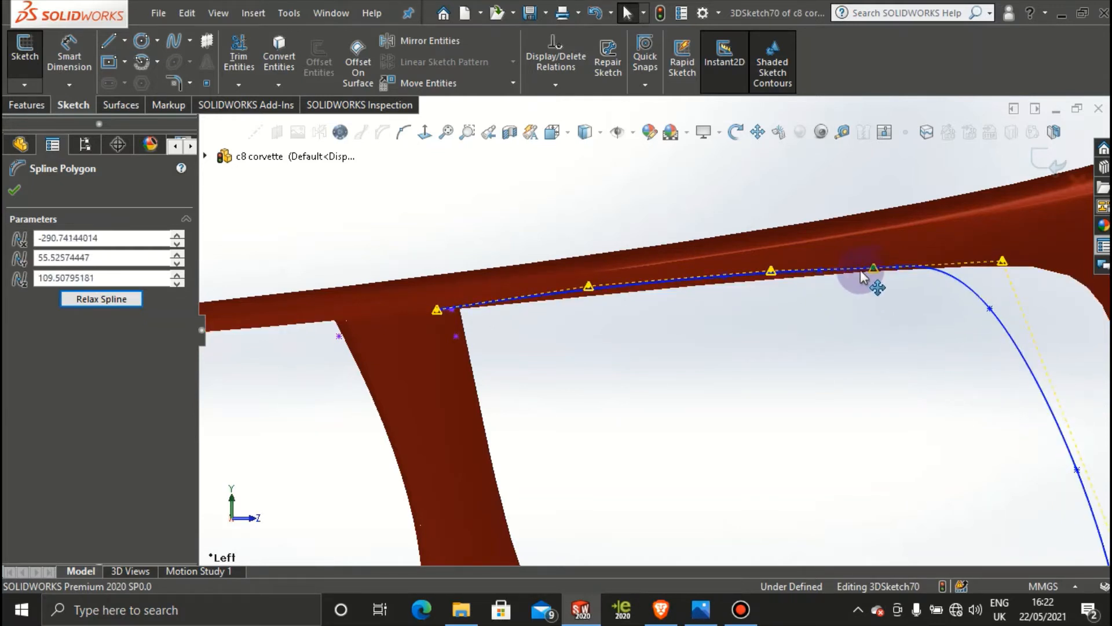
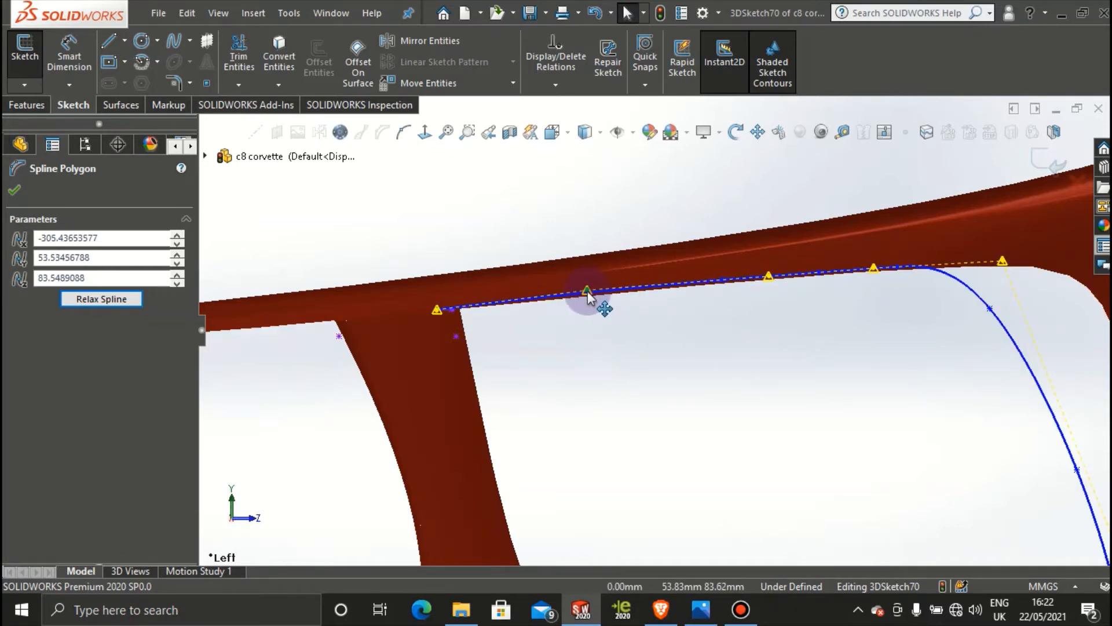
drag(587, 291, 587, 292)
Step: Move the two control points at the opening's outer upper corner outward so the spline rounds that corner along the edge
scroll(869, 429, up, 4)
scroll(856, 453, down, 2)
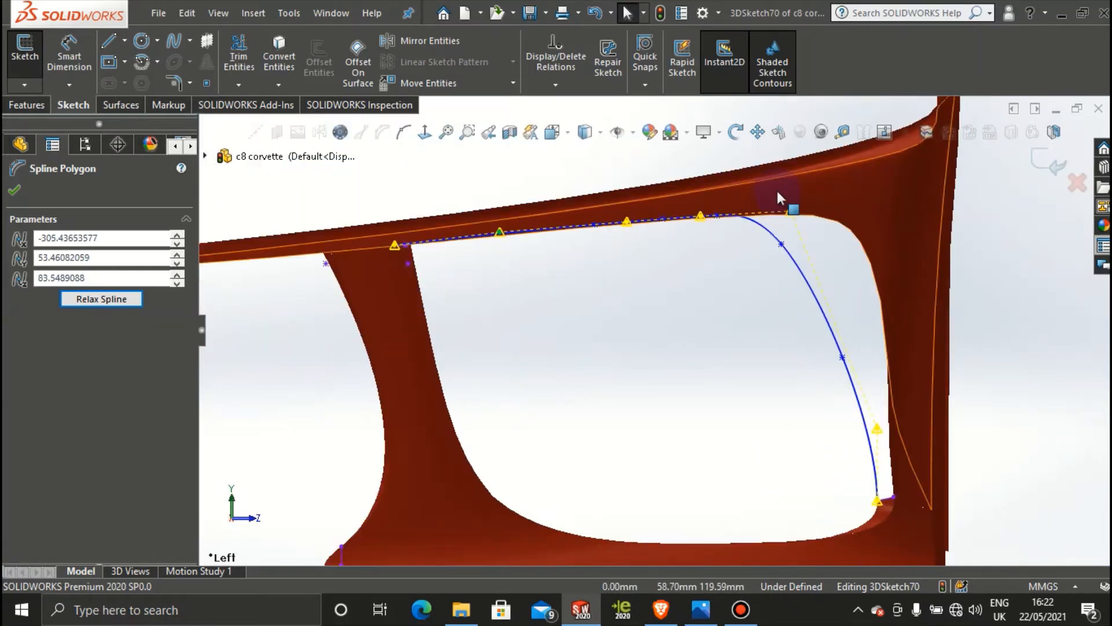
drag(794, 209, 892, 250)
click(751, 253)
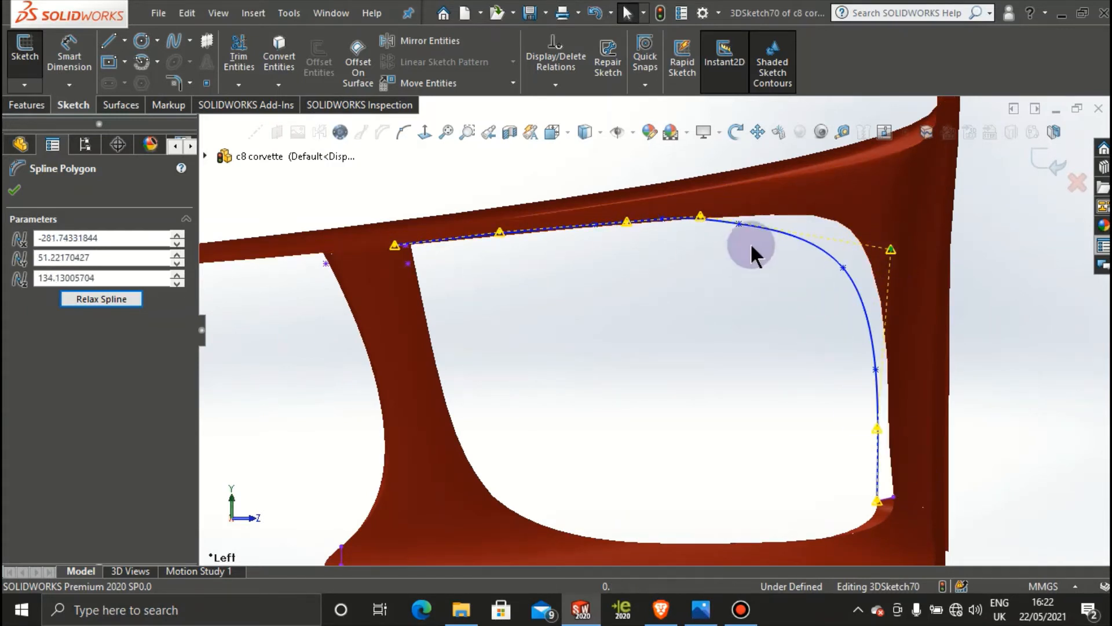
drag(705, 222, 835, 206)
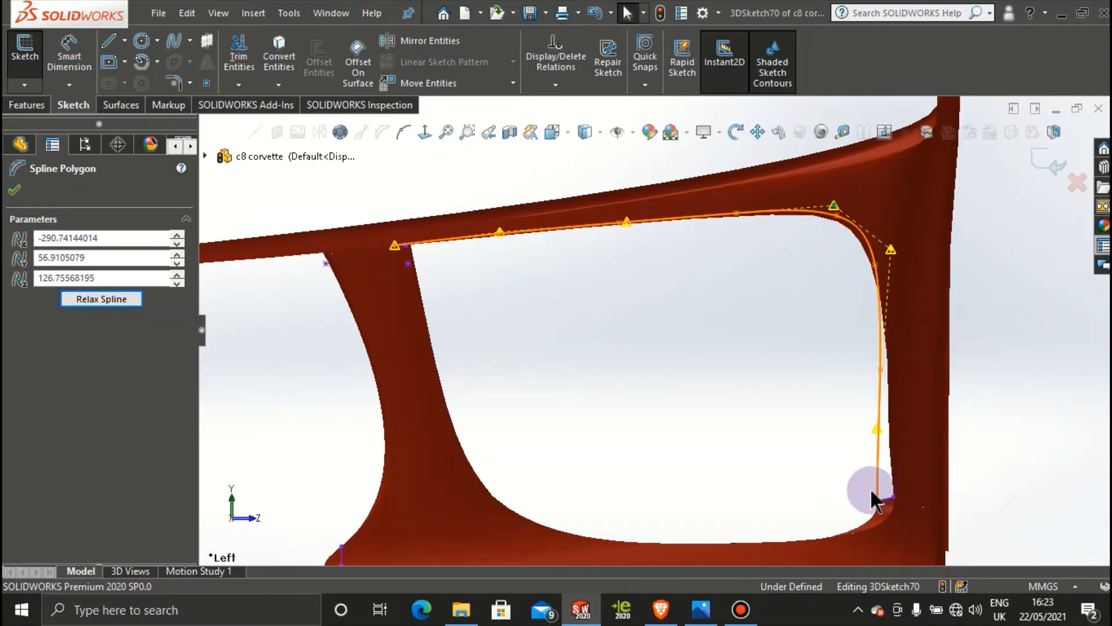
Step: View the model from above and shift the spline's interior control points inward so the curve follows the intake surround's sweep
scroll(870, 488, up, 3)
middle_drag(869, 493, 779, 397)
scroll(780, 397, up, 5)
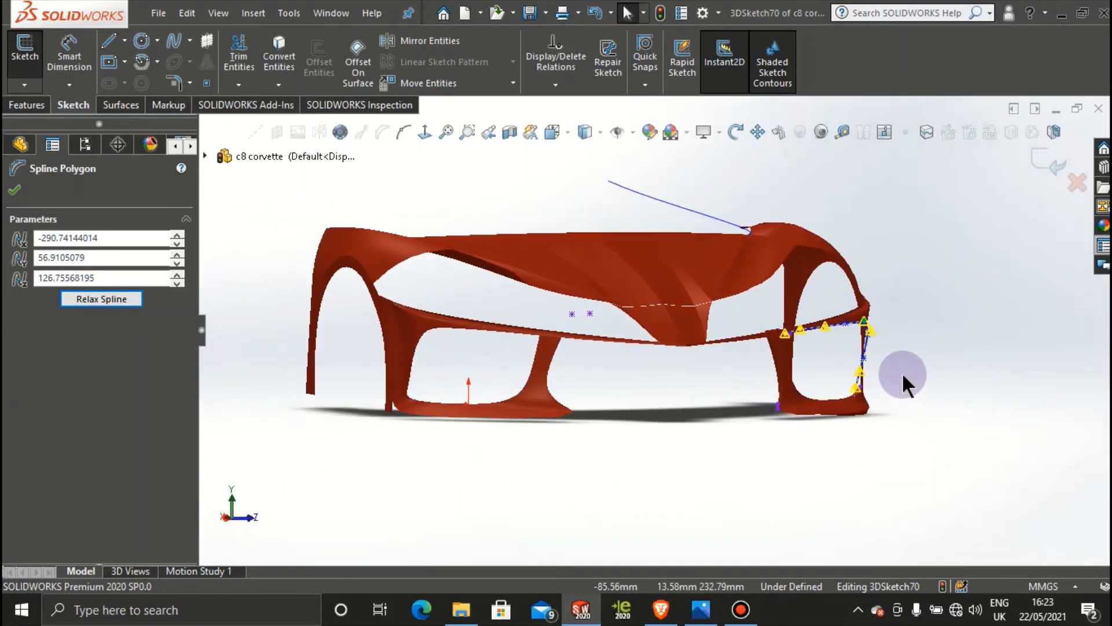
middle_drag(902, 372, 784, 541)
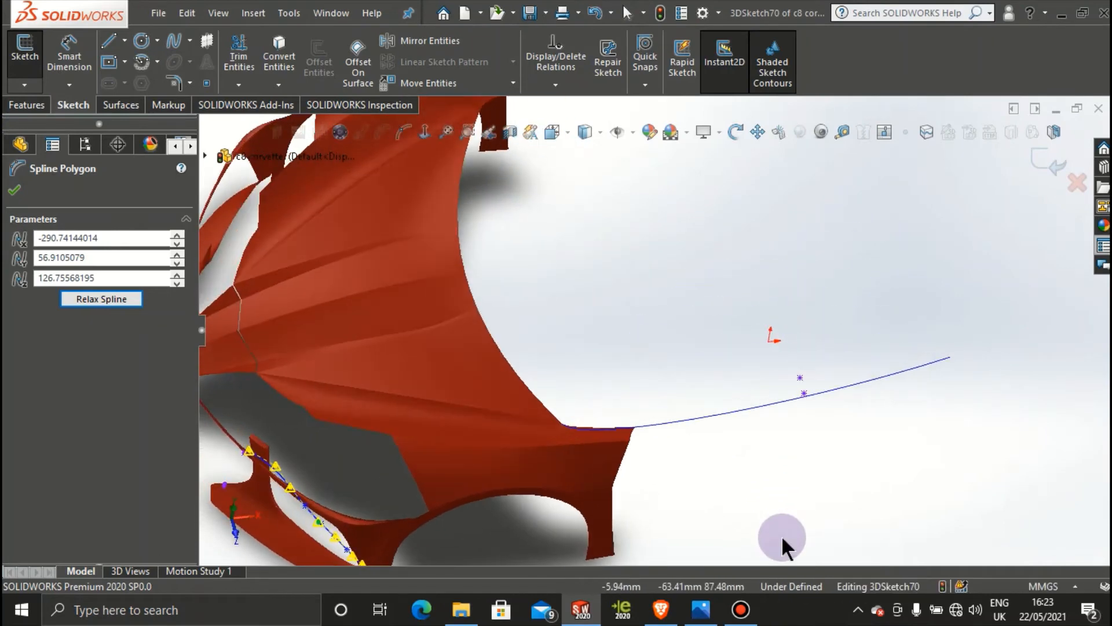
key(space)
click(466, 315)
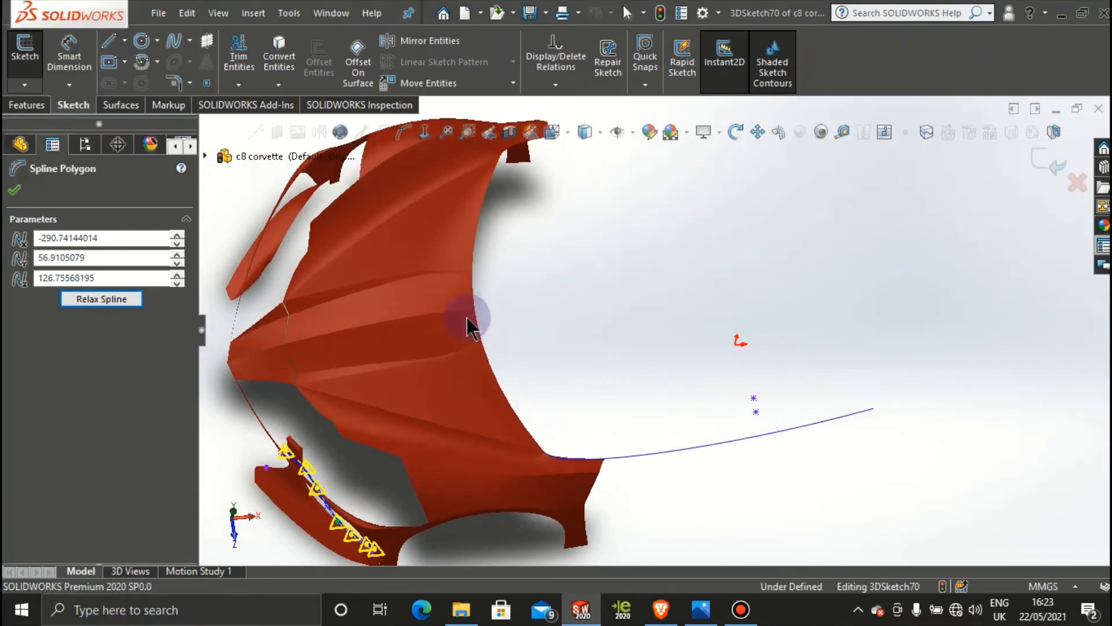
scroll(531, 424, down, 5)
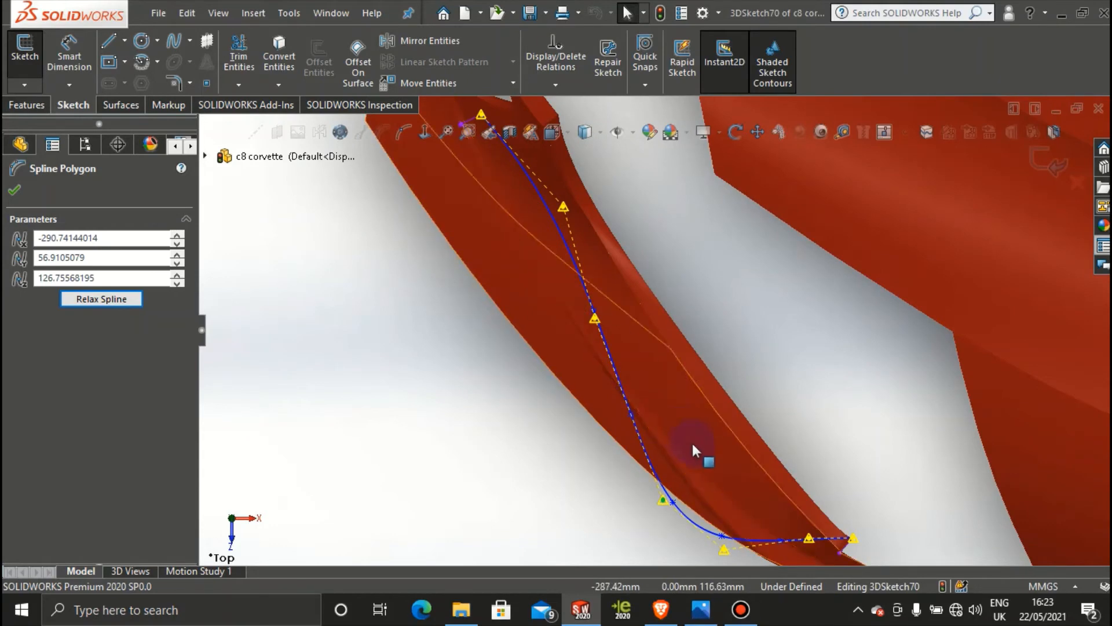
scroll(588, 259, up, 3)
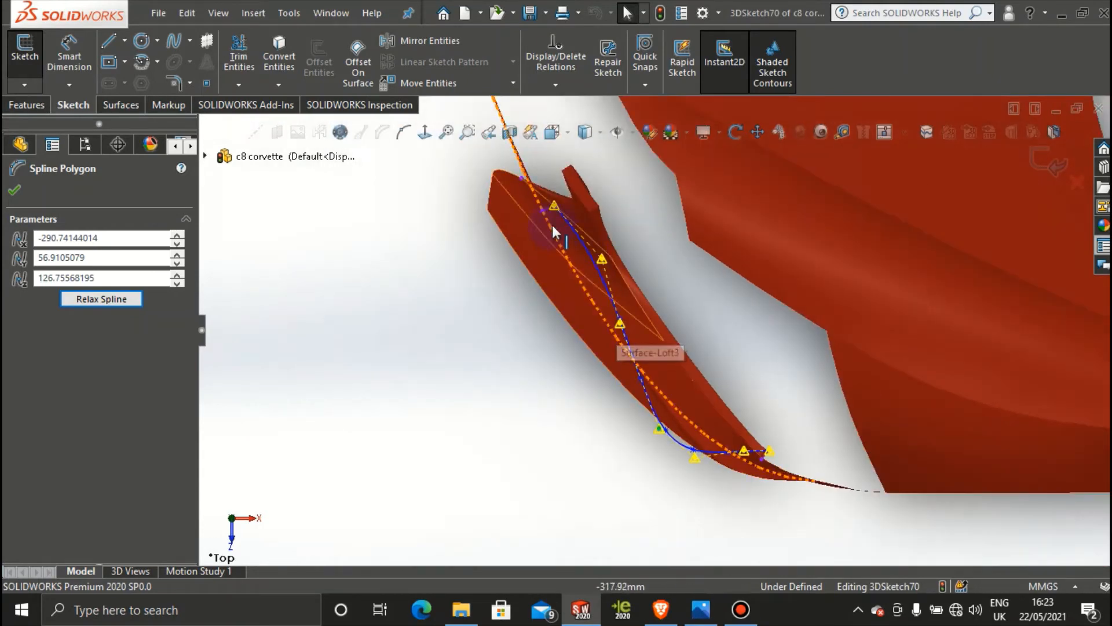
scroll(616, 319, down, 3)
drag(601, 303, 611, 302)
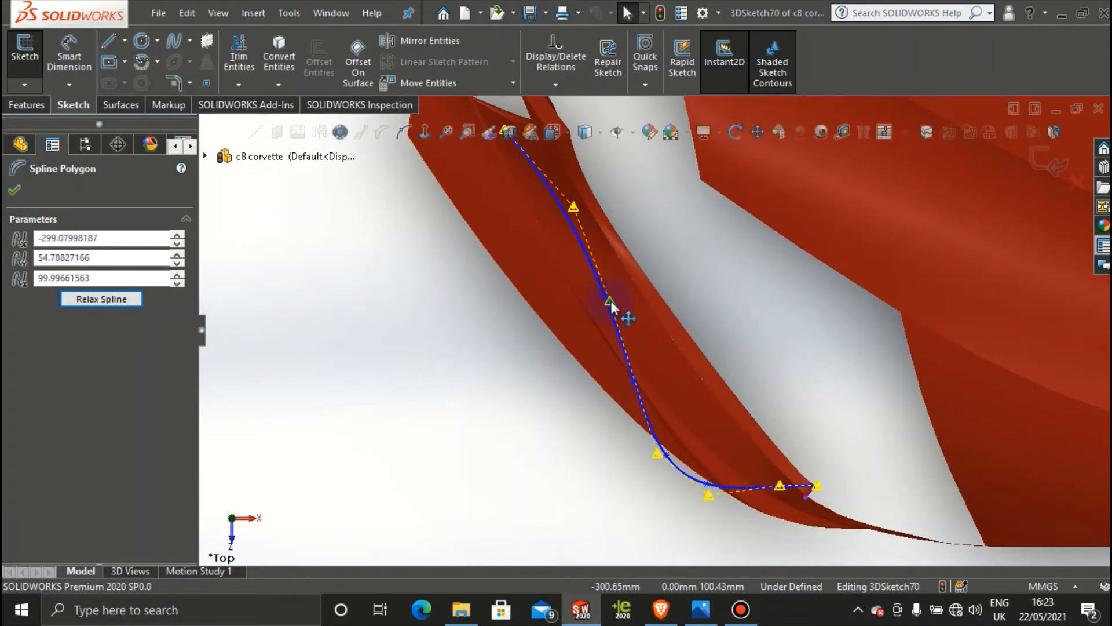
drag(557, 211, 553, 214)
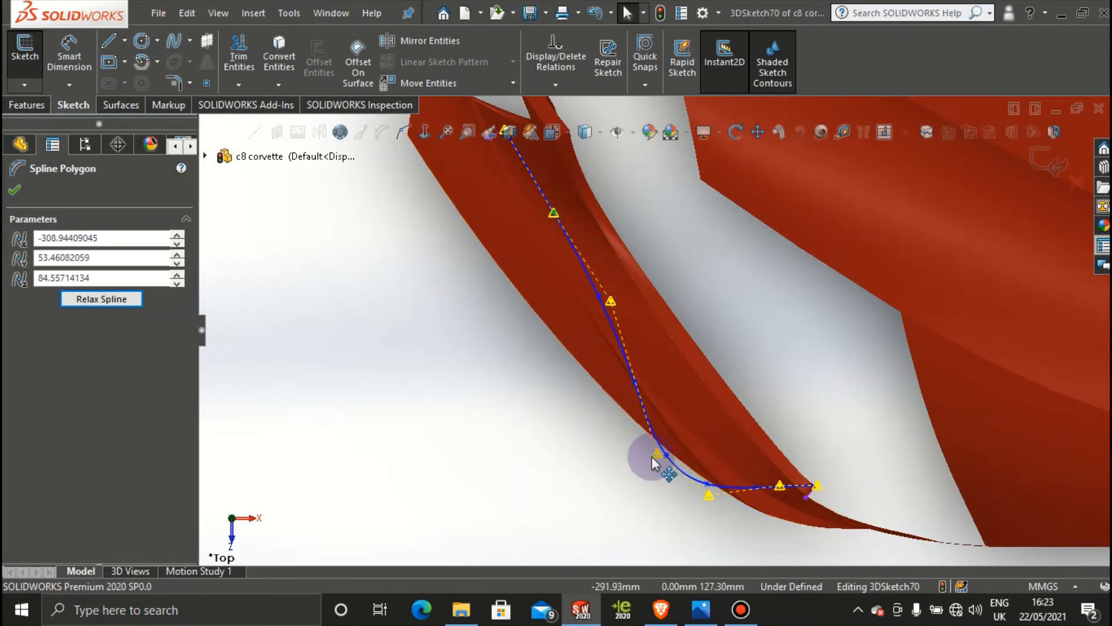
drag(651, 458, 716, 442)
drag(710, 497, 744, 484)
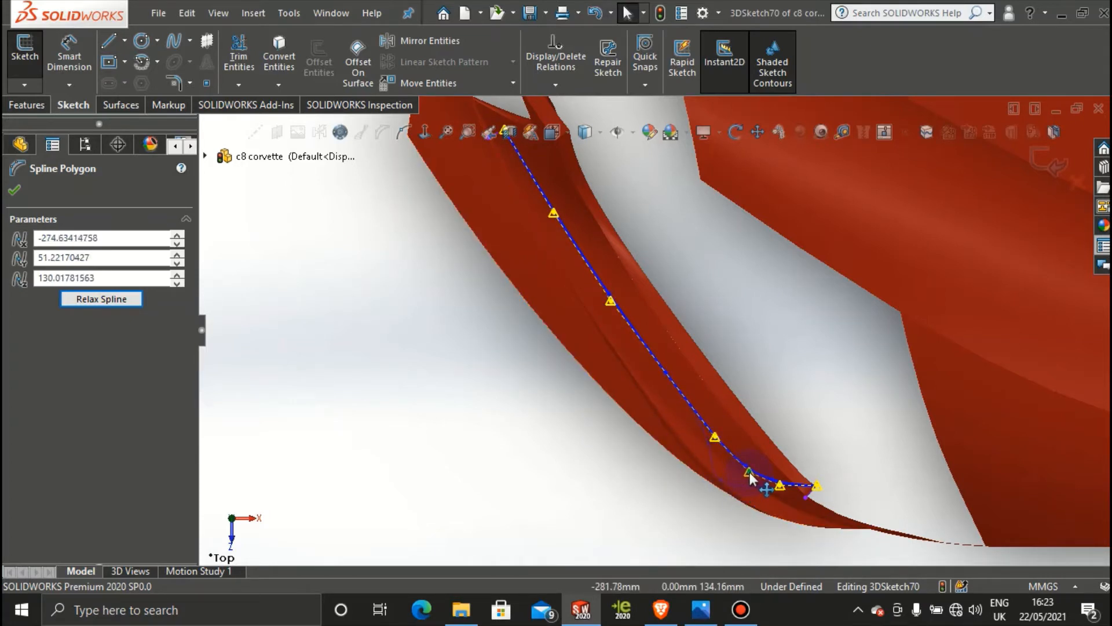
Step: Reposition the control point just above the opening's outer lower corner to follow the outer side, and finish the spline polygon edit
mouse_move(749, 472)
middle_down()
mouse_move(754, 486)
mouse_move(678, 442)
mouse_move(676, 337)
mouse_move(742, 291)
mouse_move(755, 260)
mouse_move(736, 218)
mouse_move(823, 257)
mouse_move(844, 285)
mouse_move(846, 339)
mouse_move(791, 318)
mouse_move(752, 191)
mouse_move(703, 271)
mouse_move(633, 288)
mouse_move(541, 243)
mouse_move(512, 253)
middle_up()
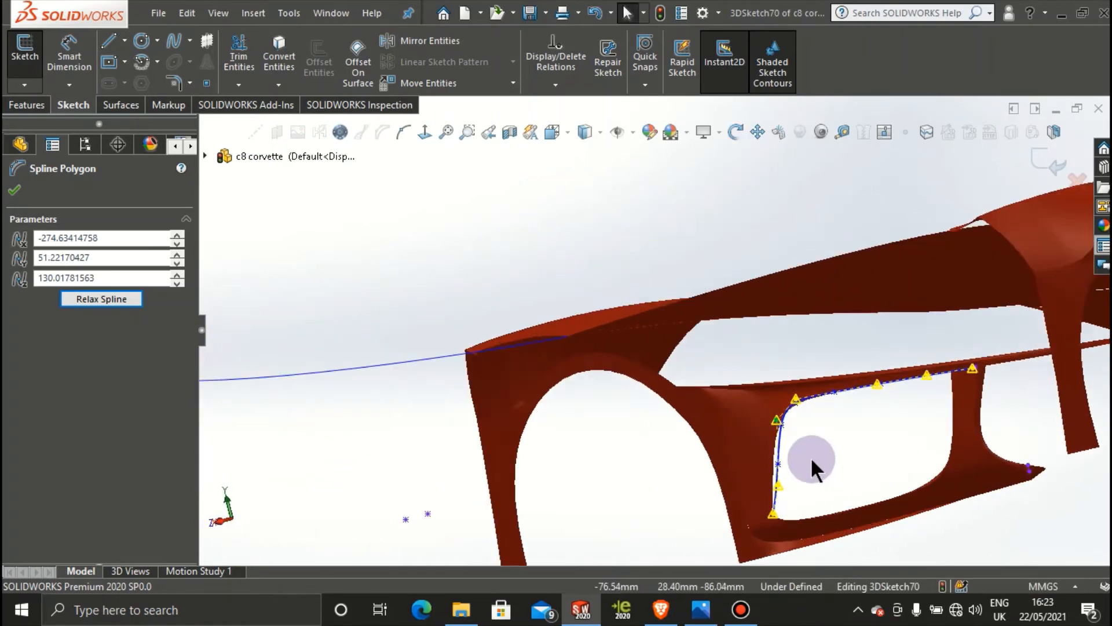
scroll(811, 458, down, 5)
middle_drag(684, 464, 664, 464)
scroll(654, 455, up, 4)
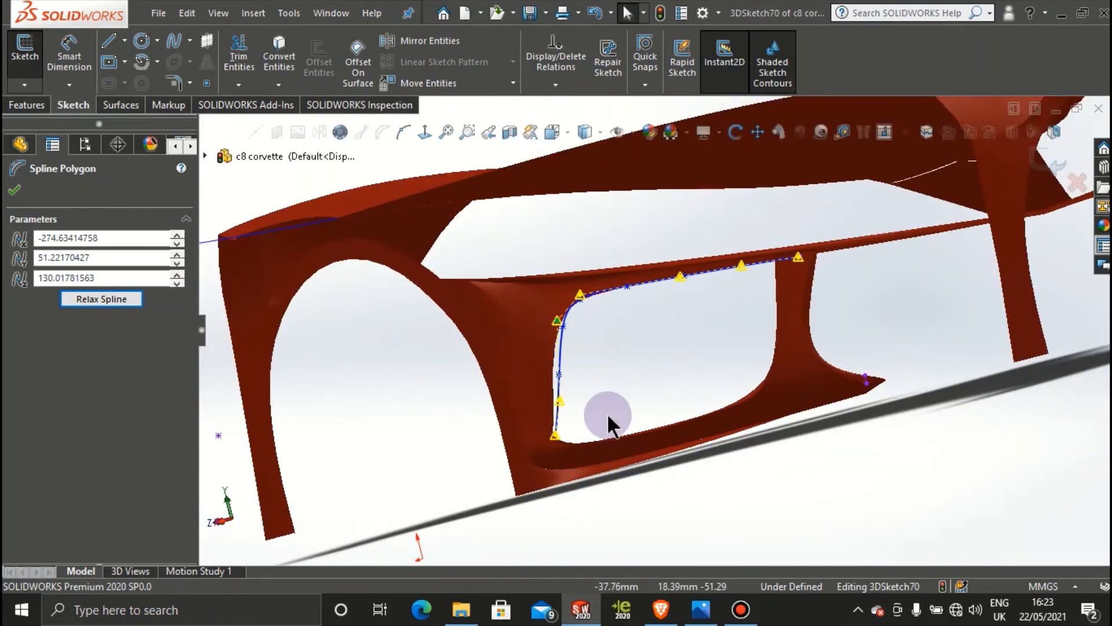
mouse_move(608, 416)
middle_down()
mouse_move(601, 355)
mouse_move(631, 394)
mouse_move(710, 350)
mouse_move(836, 347)
mouse_move(886, 368)
mouse_move(752, 405)
mouse_move(841, 398)
mouse_move(770, 355)
mouse_move(747, 359)
middle_up()
scroll(585, 392, down, 5)
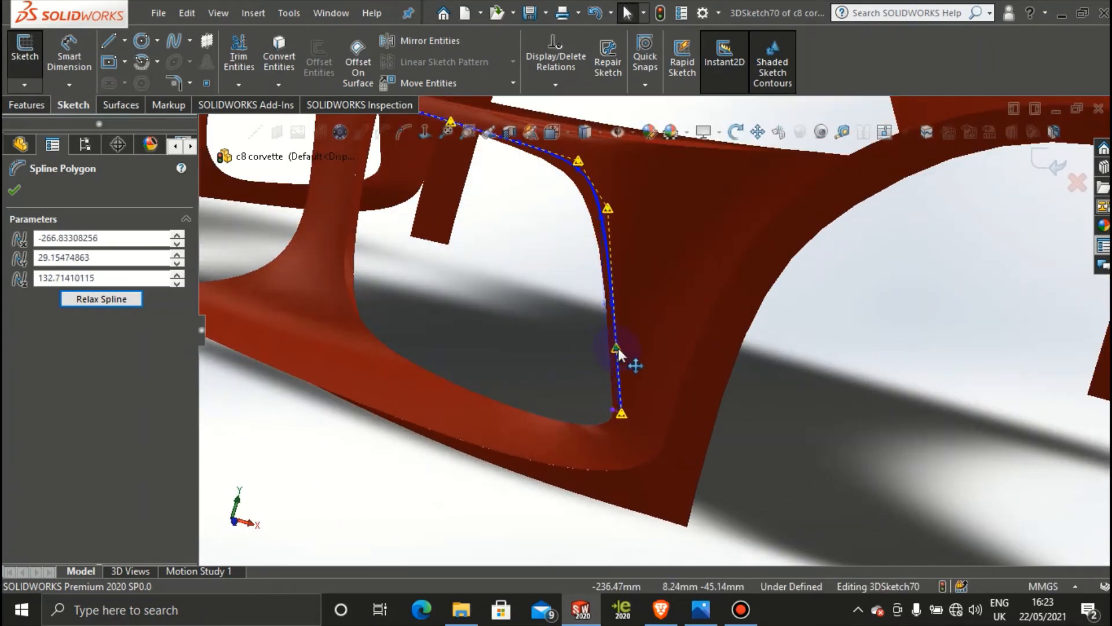
scroll(623, 356, up, 5)
mouse_move(633, 373)
middle_down()
mouse_move(732, 380)
mouse_move(778, 421)
mouse_move(752, 504)
mouse_move(733, 521)
middle_up()
scroll(687, 325, down, 5)
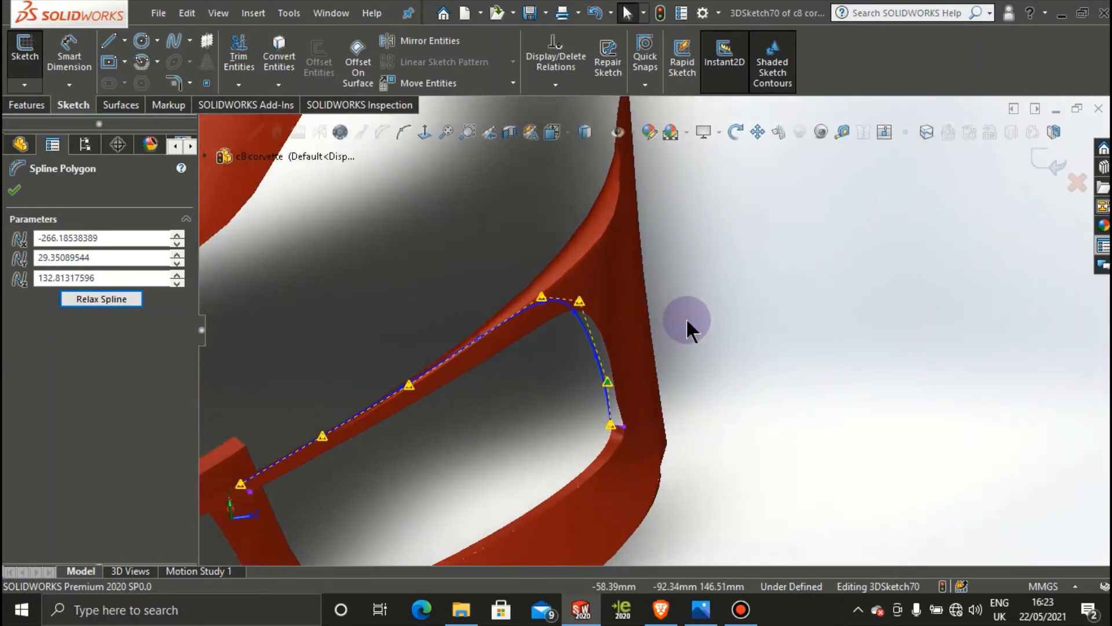
mouse_move(644, 354)
middle_down()
mouse_move(707, 433)
mouse_move(683, 373)
mouse_move(675, 289)
mouse_move(742, 266)
mouse_move(802, 330)
mouse_move(837, 392)
mouse_move(811, 427)
mouse_move(640, 307)
mouse_move(551, 373)
mouse_move(544, 423)
mouse_move(542, 398)
middle_up()
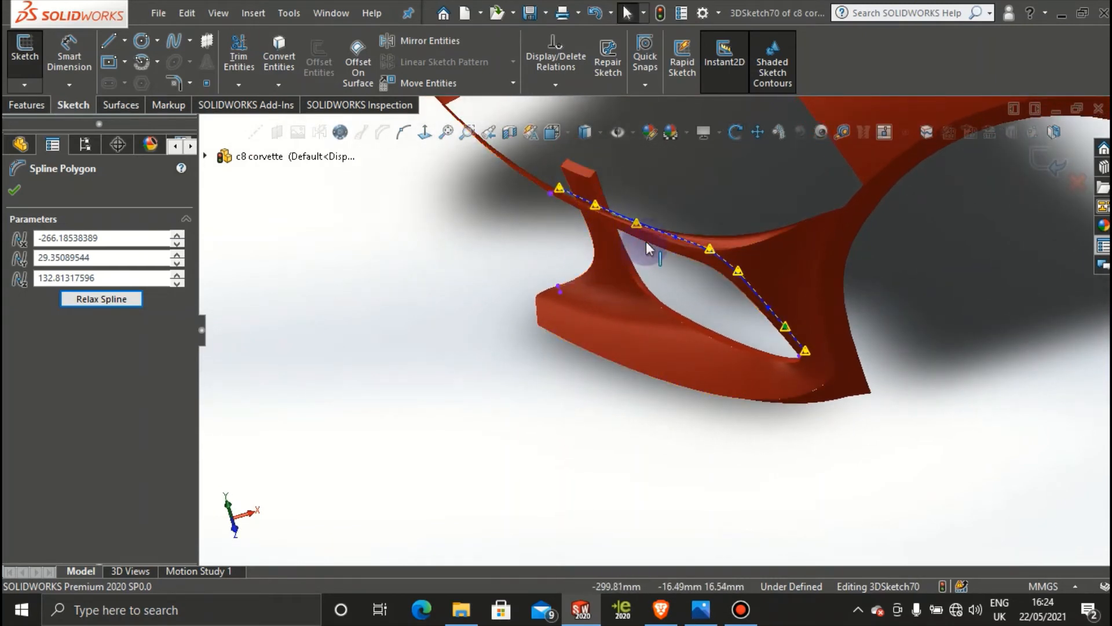
click(7, 197)
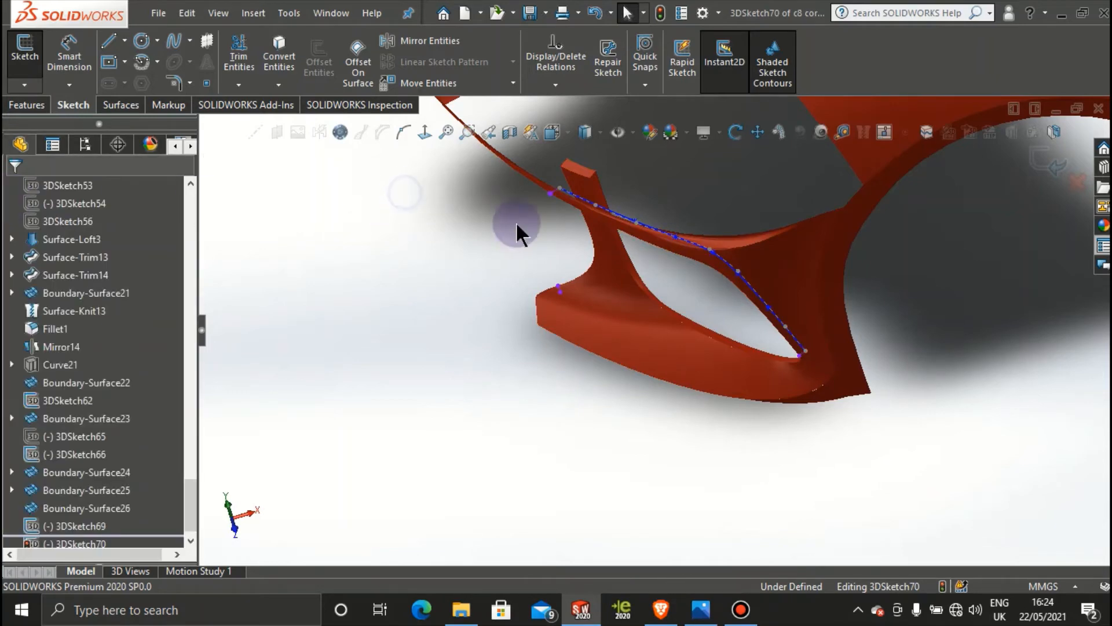
scroll(579, 209, down, 4)
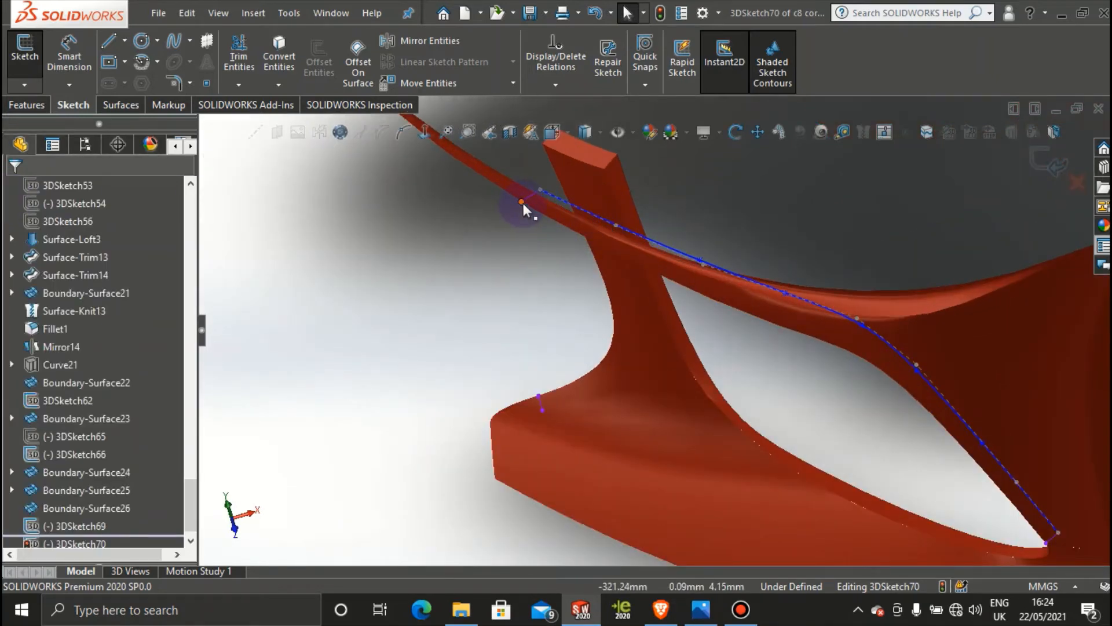
mouse_move(559, 279)
middle_down()
mouse_move(566, 256)
mouse_move(591, 249)
mouse_move(590, 272)
mouse_move(563, 254)
mouse_move(579, 270)
middle_up()
scroll(578, 270, up, 2)
middle_drag(697, 294, 773, 336)
key(Escape)
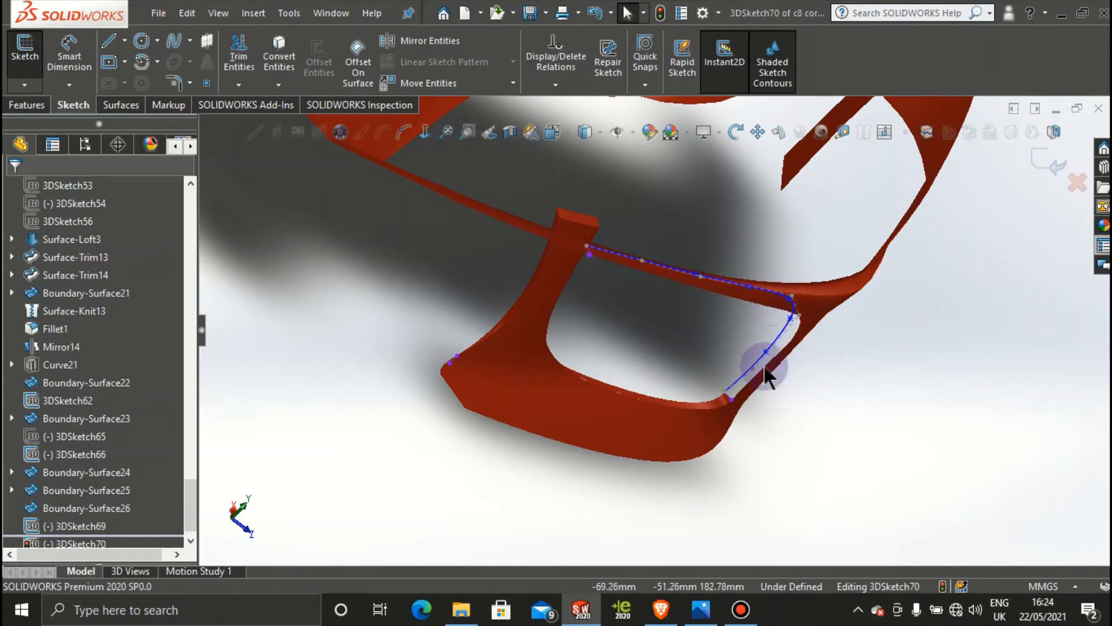
middle_drag(629, 284, 615, 317)
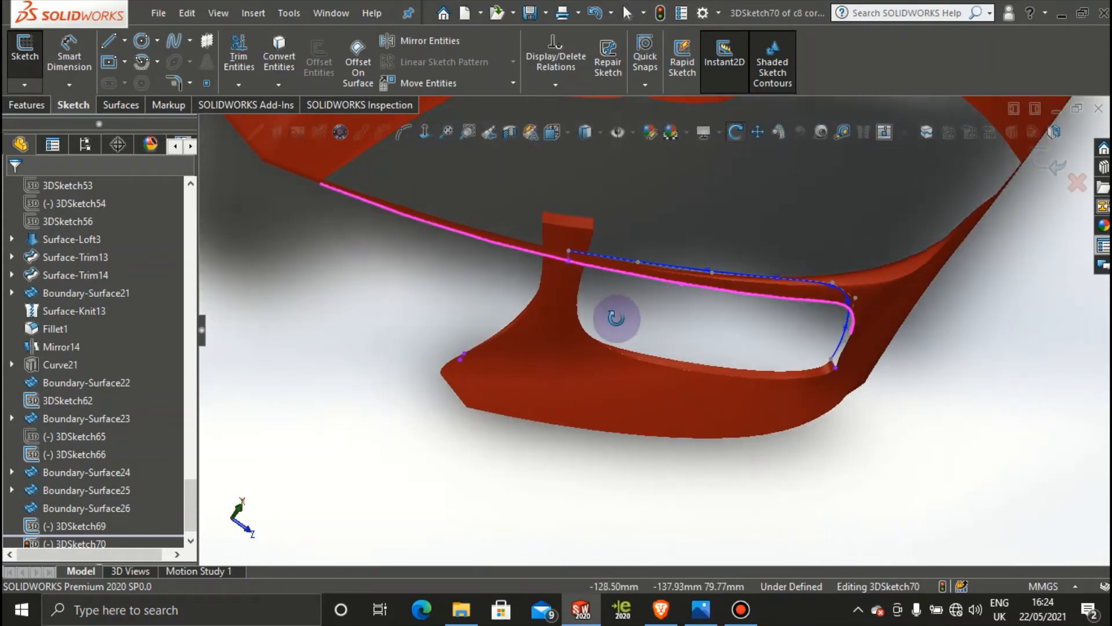
click(121, 104)
click(211, 55)
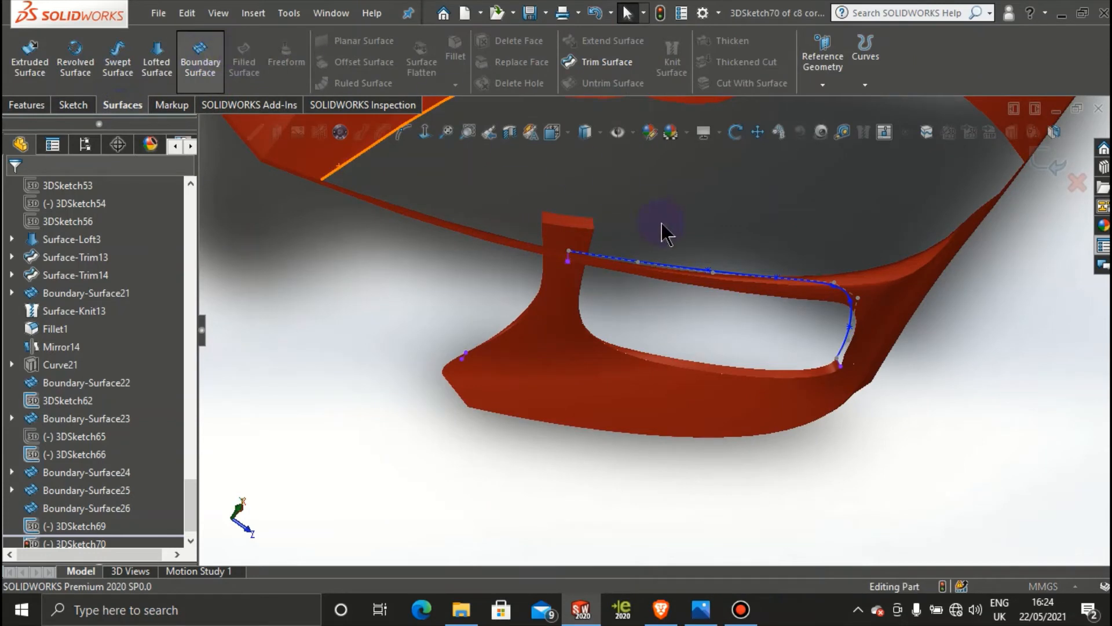
click(736, 273)
right_click(951, 357)
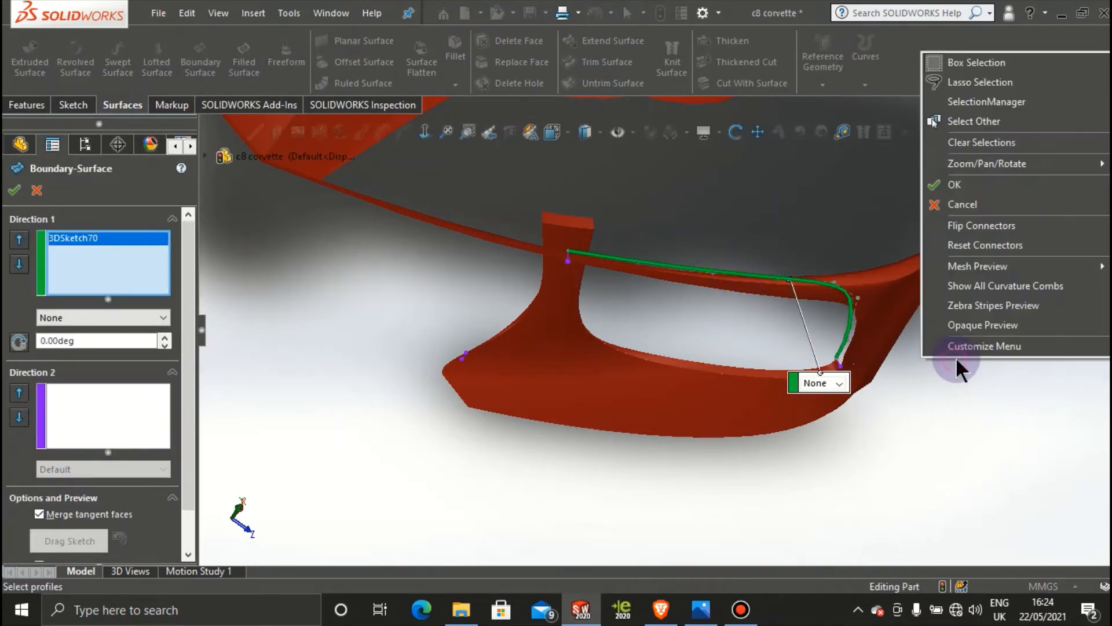
click(990, 102)
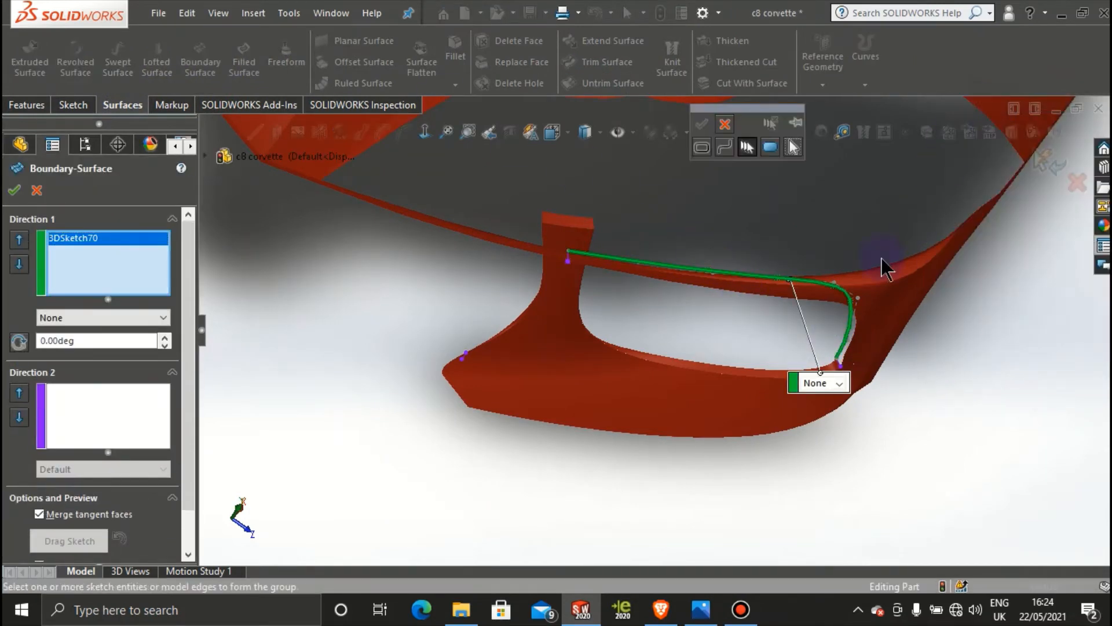
click(620, 275)
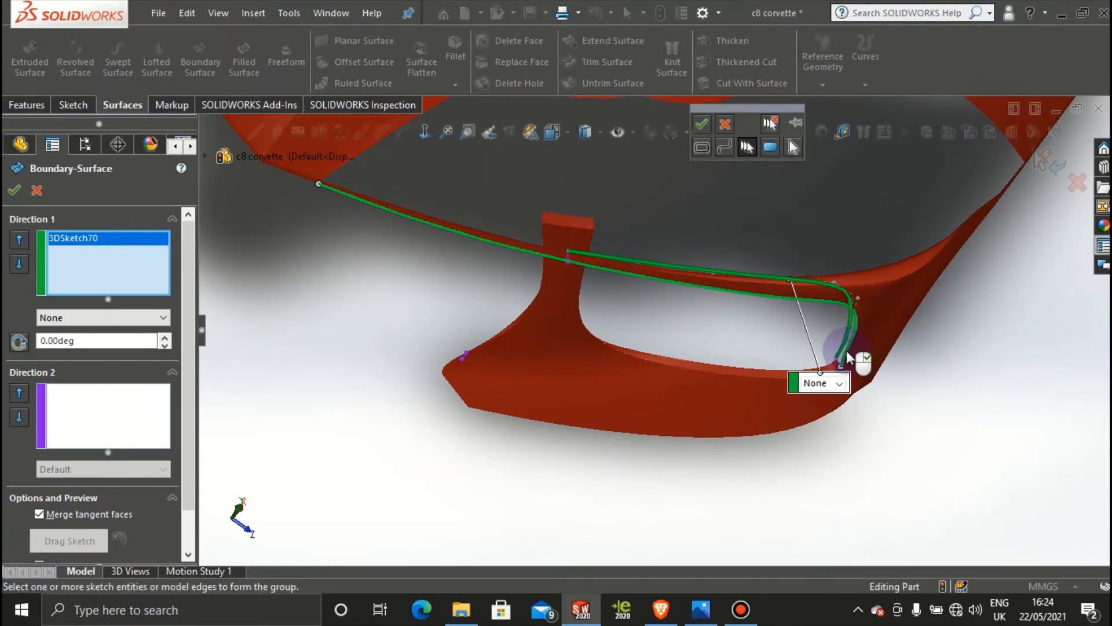
click(705, 119)
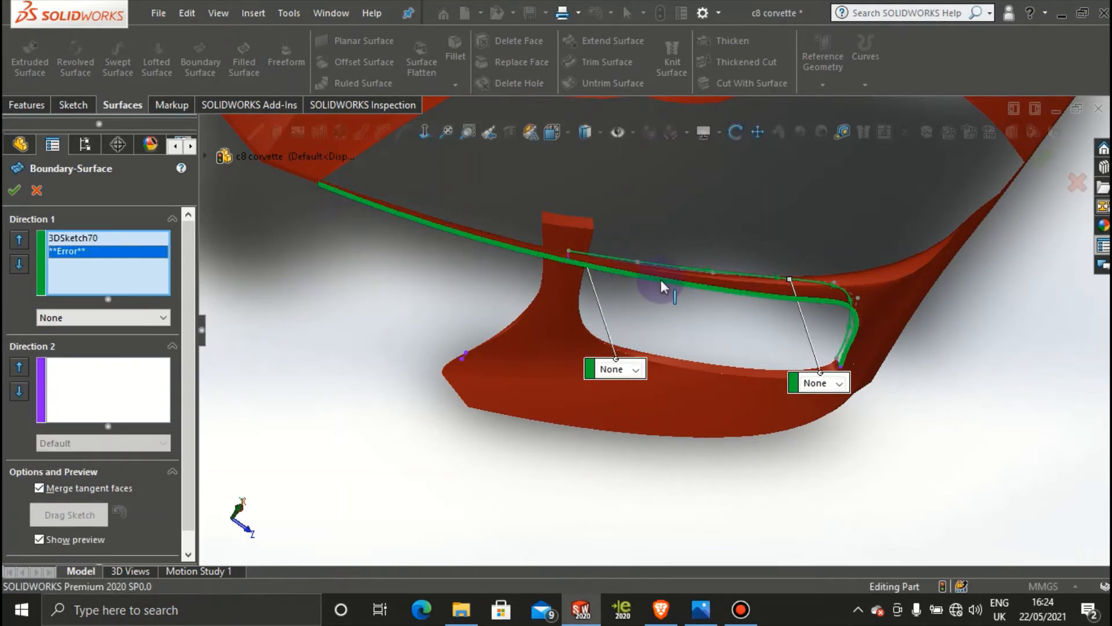
click(36, 190)
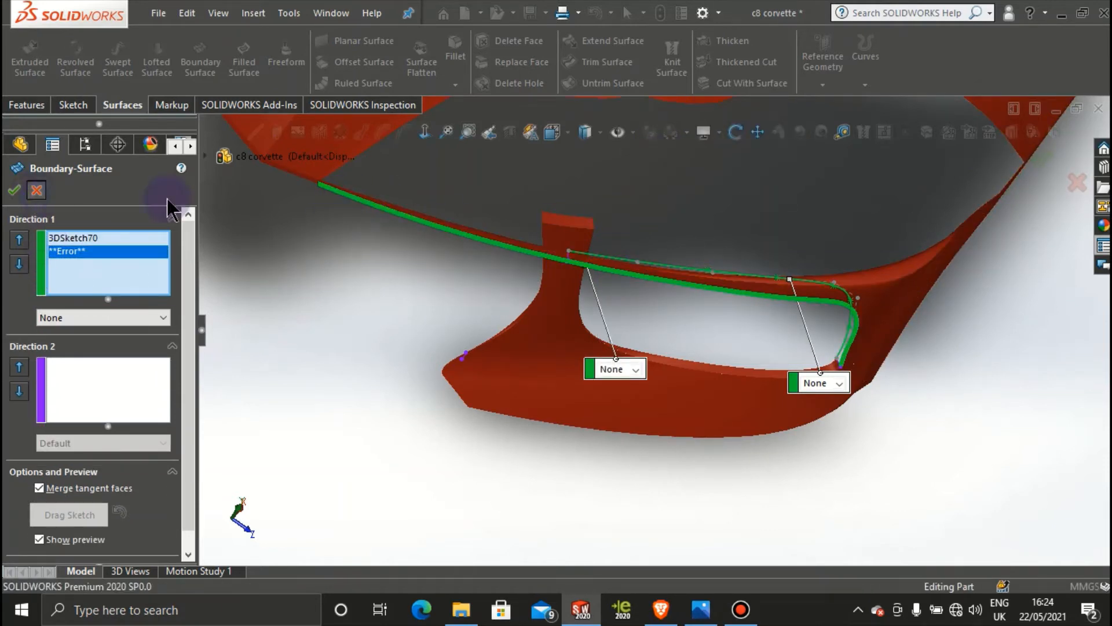
middle_drag(634, 303, 665, 377)
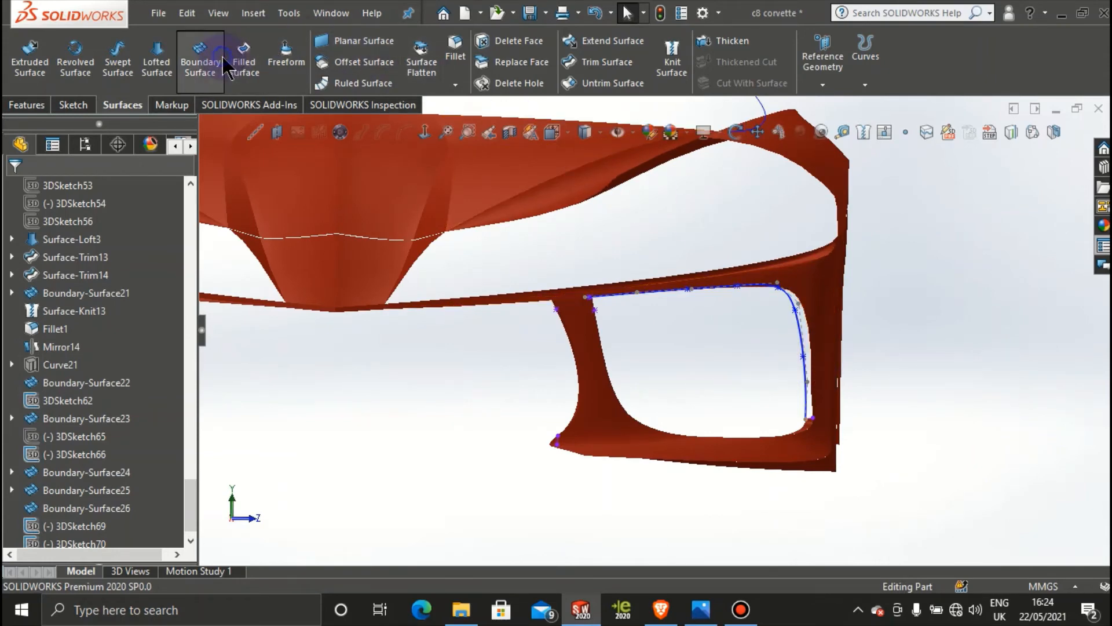
click(200, 58)
scroll(827, 437, down, 5)
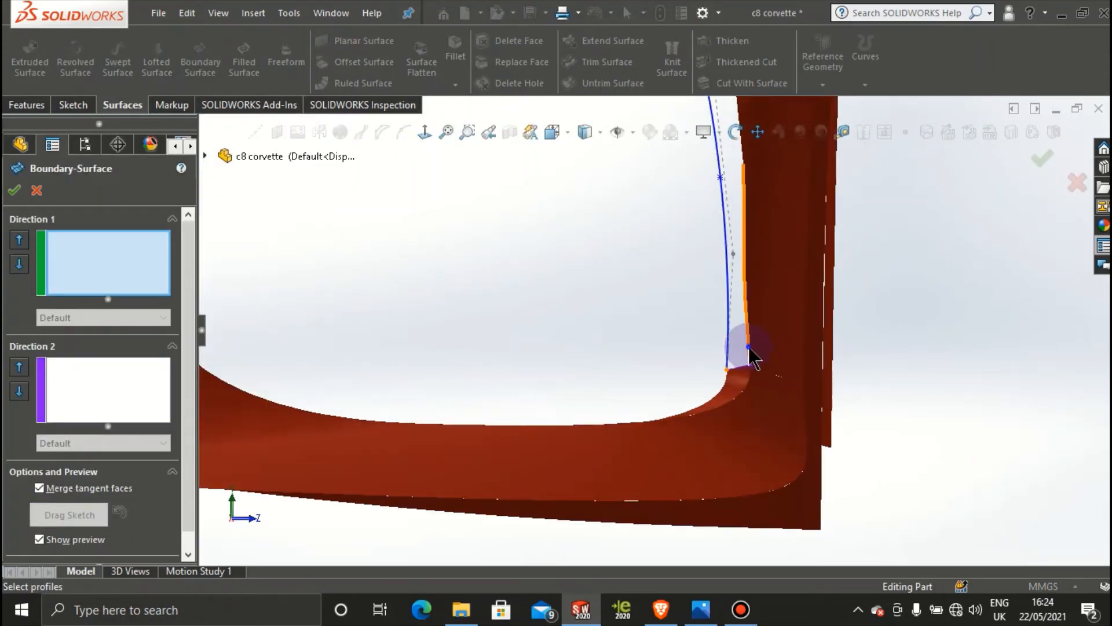
click(748, 348)
scroll(746, 291, up, 5)
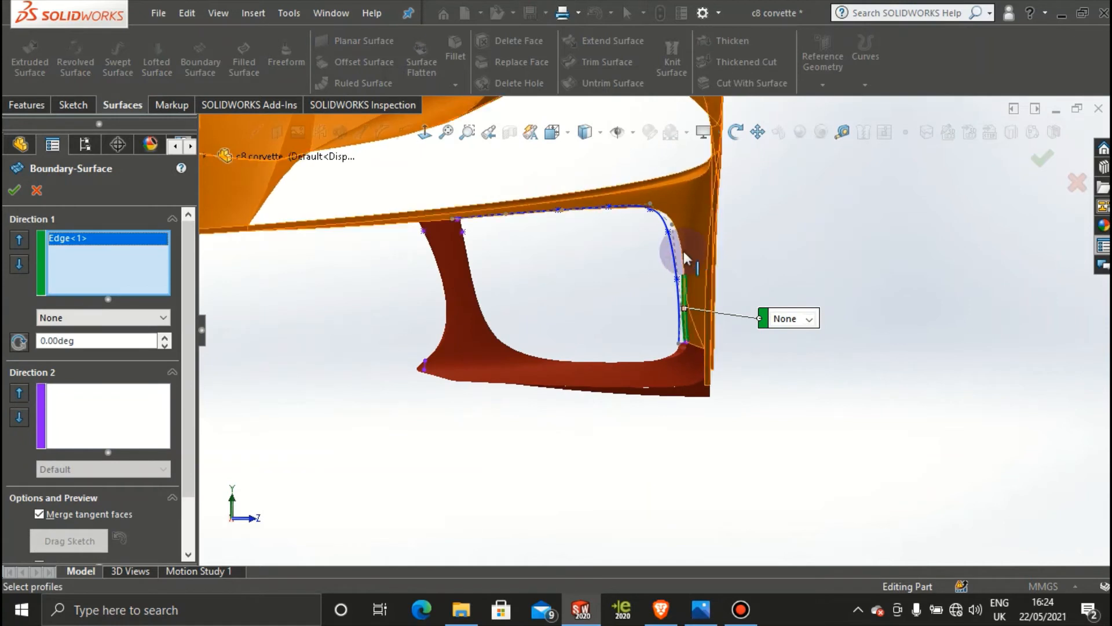
click(681, 252)
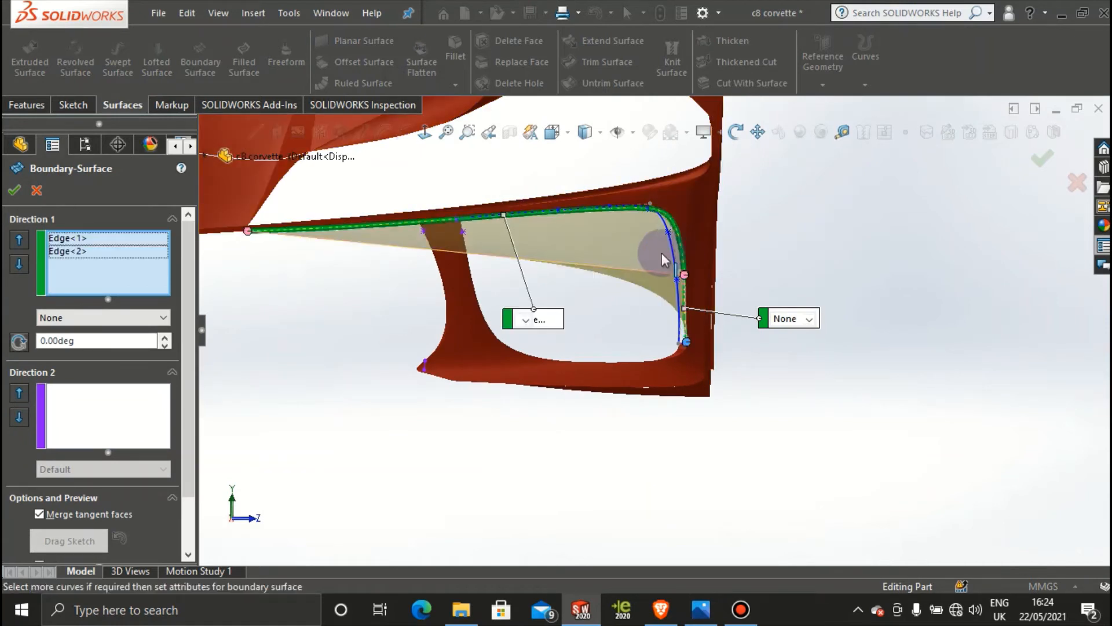
click(37, 189)
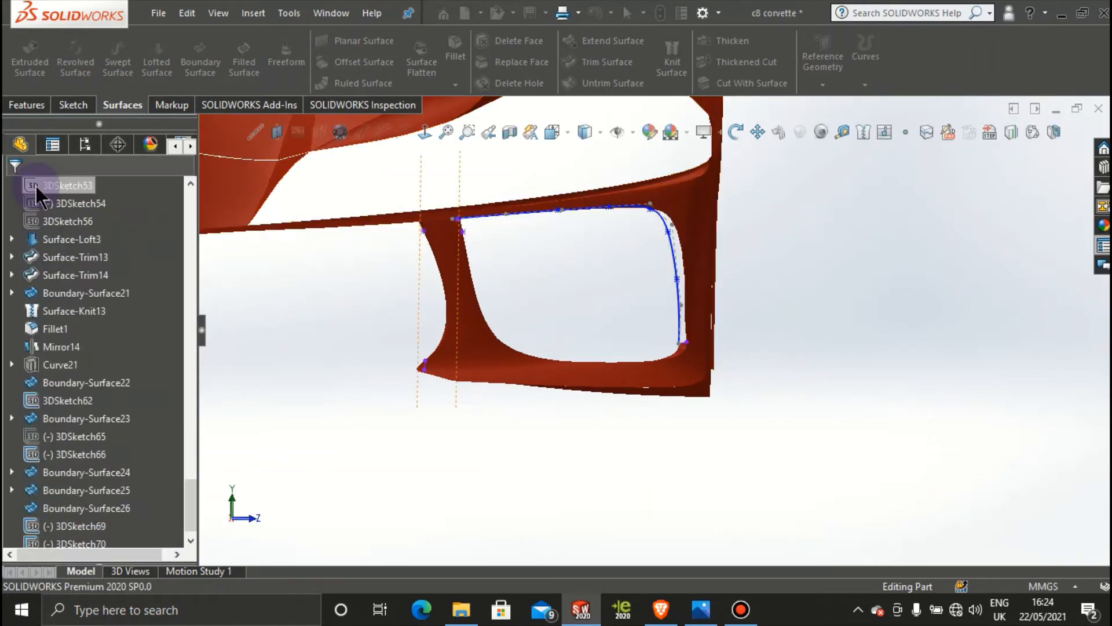
right_click(786, 280)
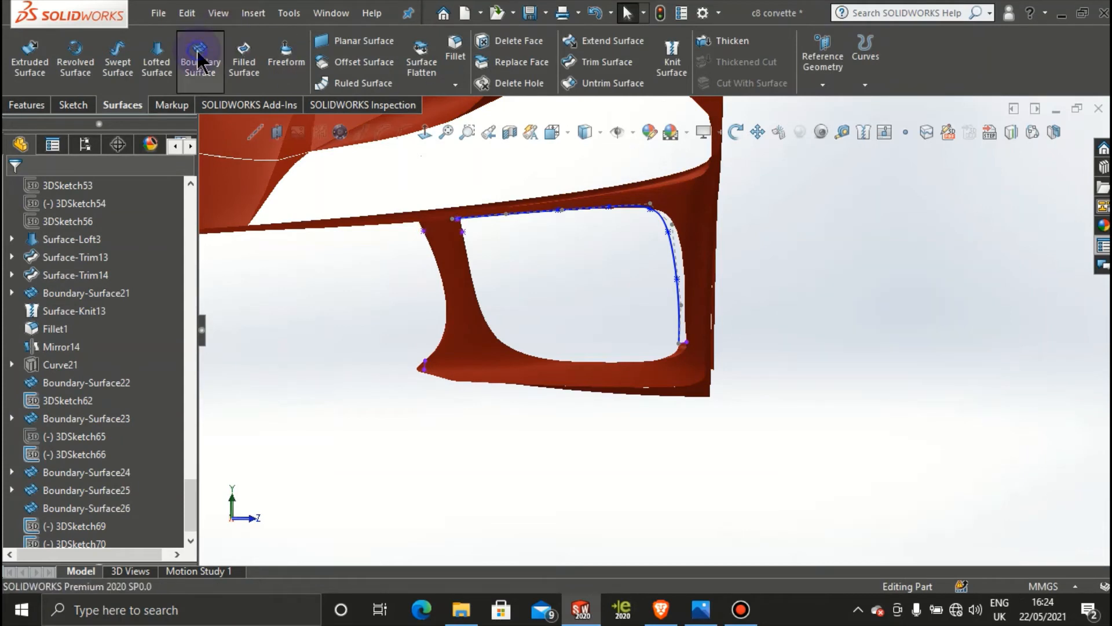
Step: Start a boundary surface and group the intake opening's outer side edge and long upper edge as one Direction 1 profile using SelectionManager
click(200, 58)
right_click(877, 270)
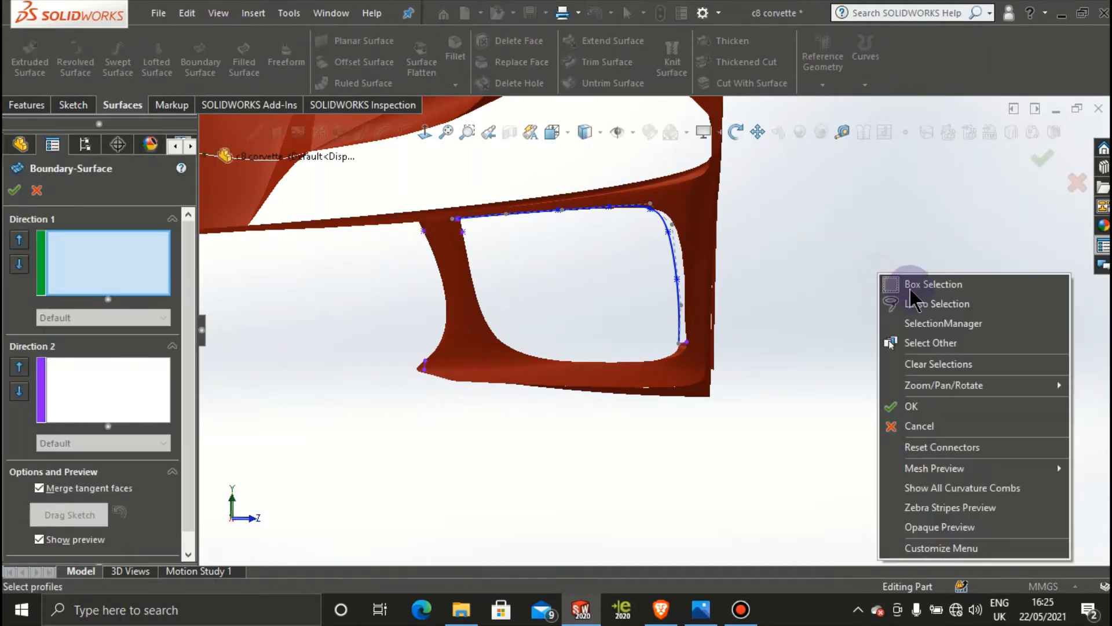
click(949, 323)
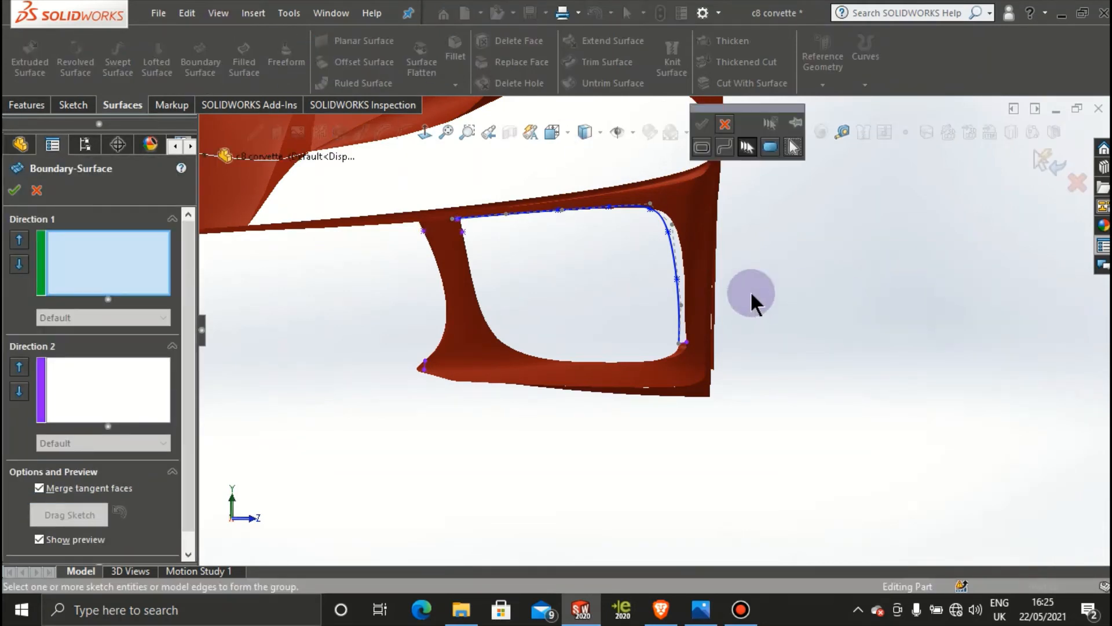
click(685, 304)
middle_drag(703, 310, 695, 237)
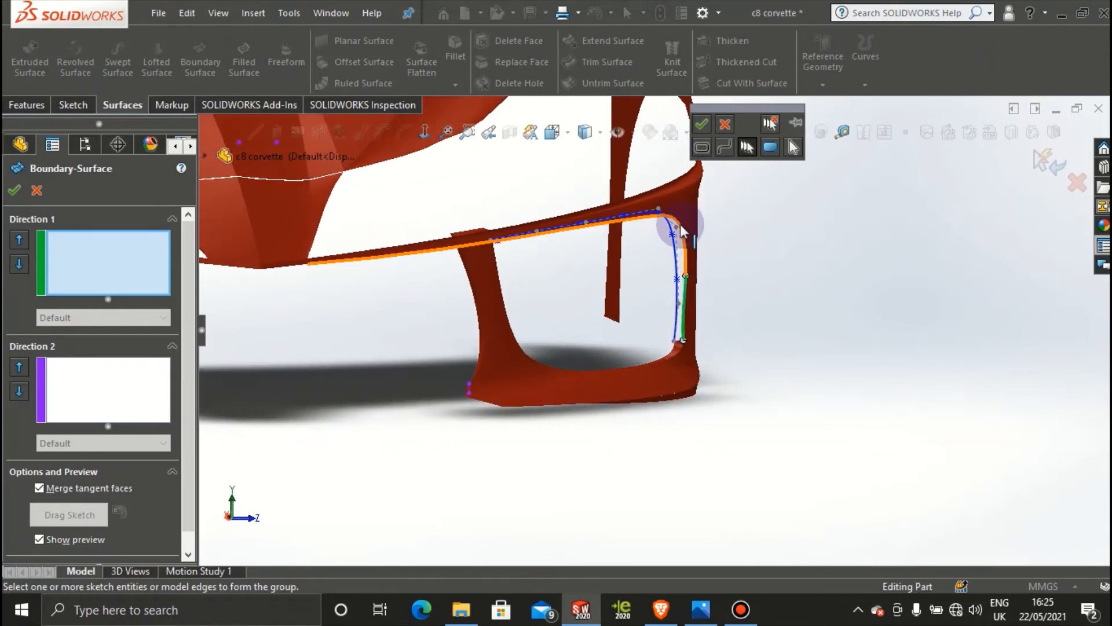
click(701, 123)
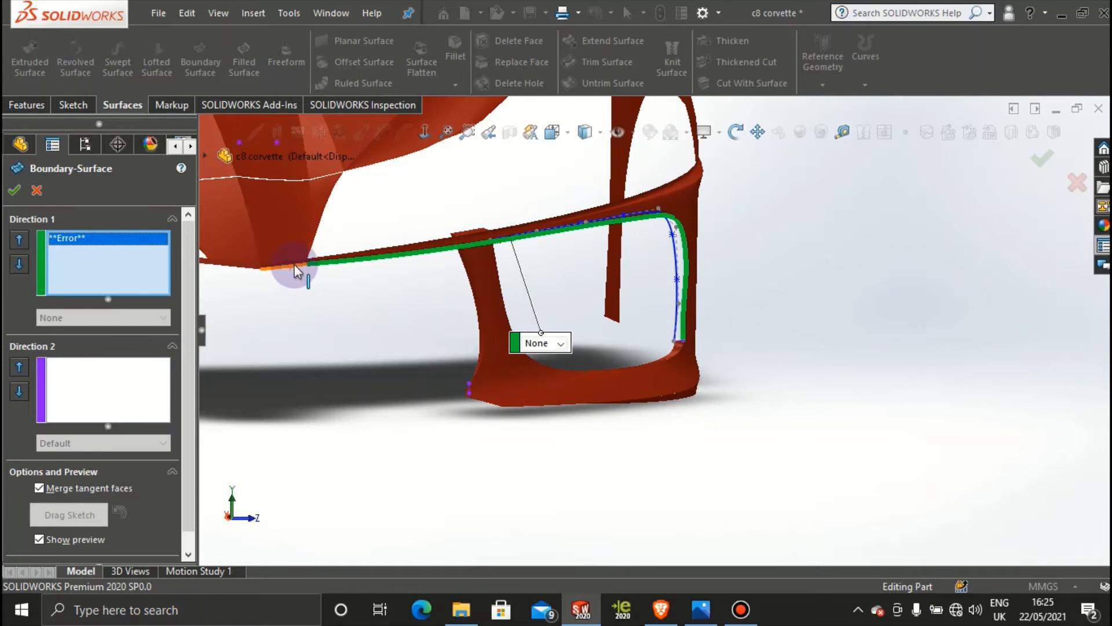
Step: Remove the grouped edge profile from the boundary surface's Direction 1 and bring up the sketching tools
scroll(373, 268, down, 5)
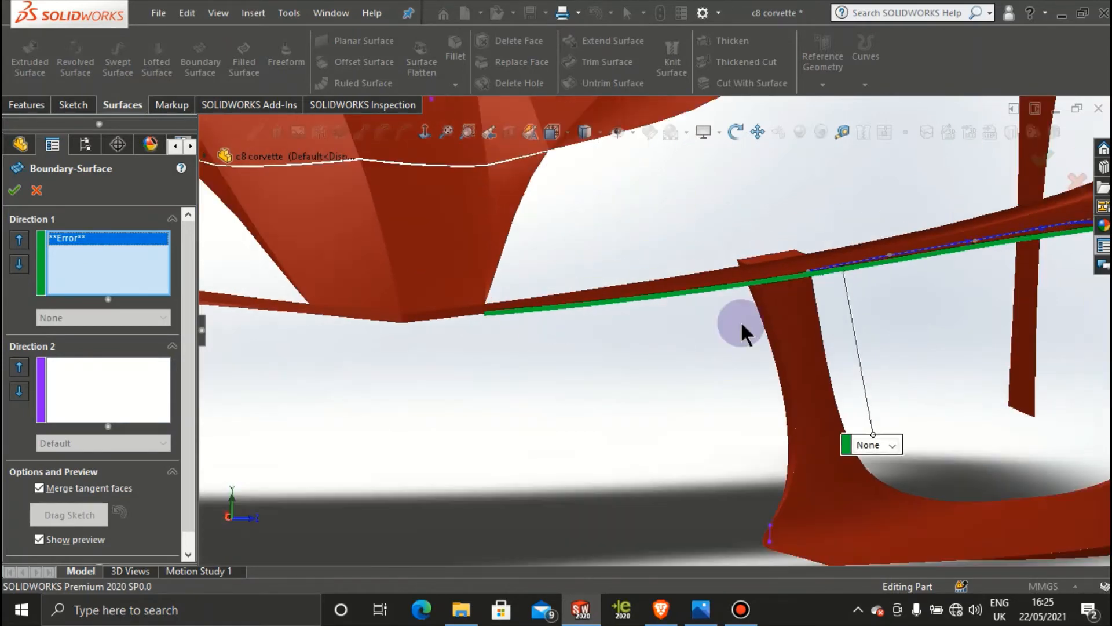
scroll(741, 325, up, 3)
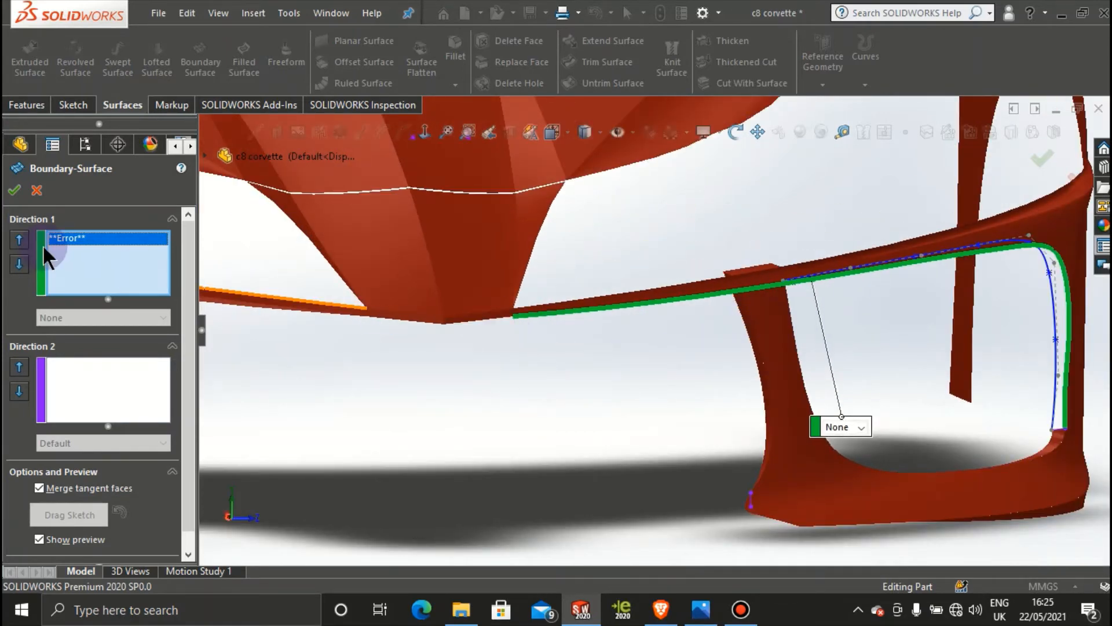
right_click(67, 249)
click(120, 279)
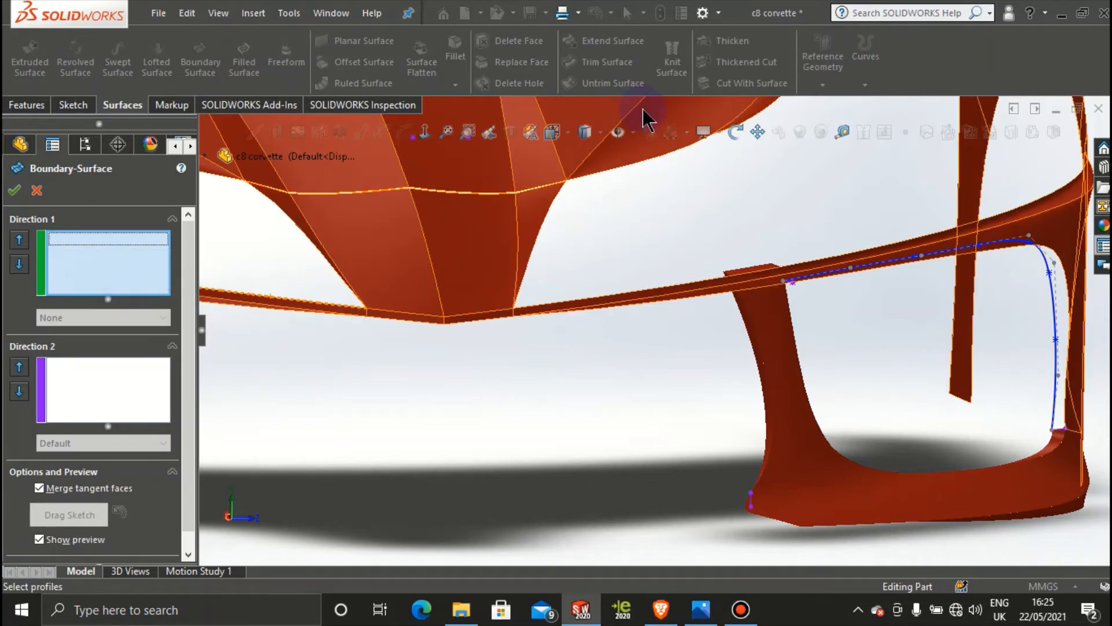
click(74, 105)
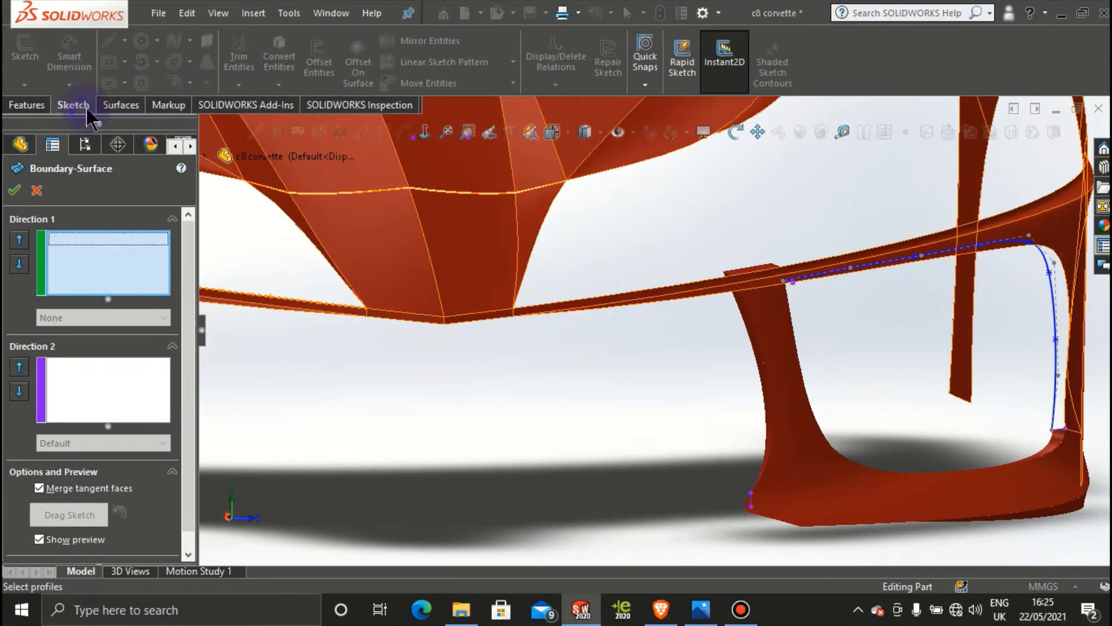
Step: Restart the Boundary Surface and try a grouped Direction 1 profile from the rail's lower edge and the opening's outer side edge
click(122, 106)
scroll(400, 123, up, 4)
click(31, 191)
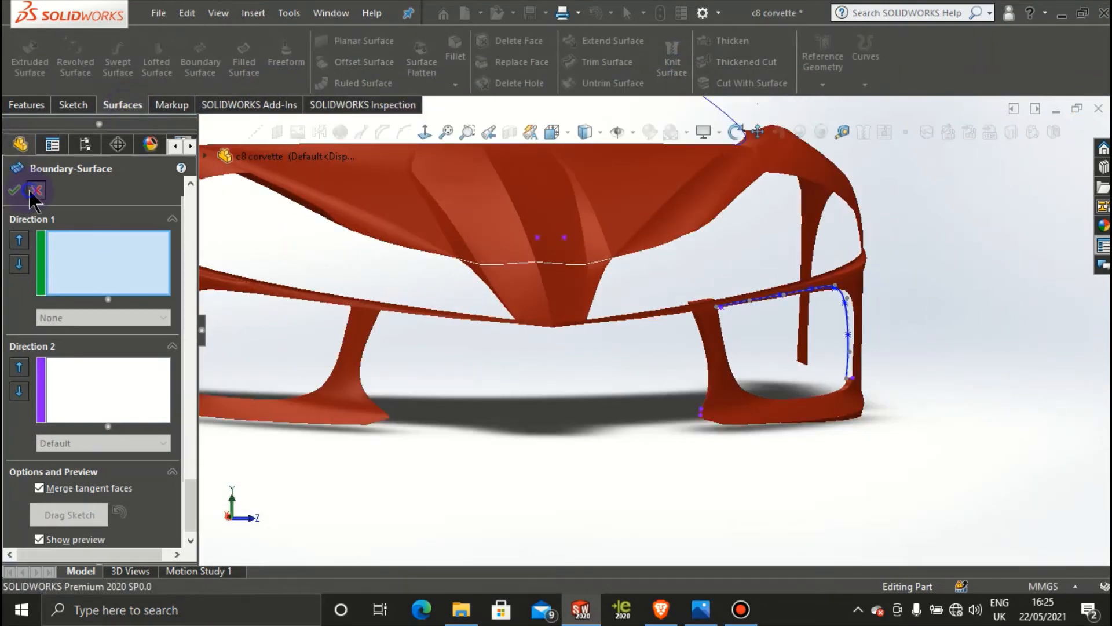
click(191, 54)
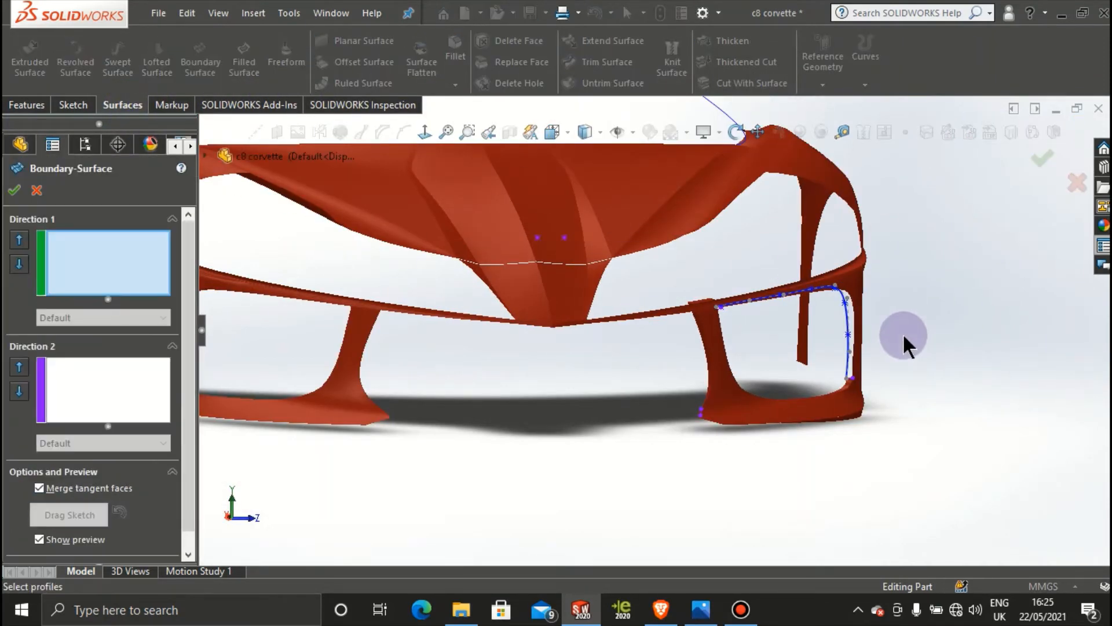
right_click(903, 333)
click(953, 97)
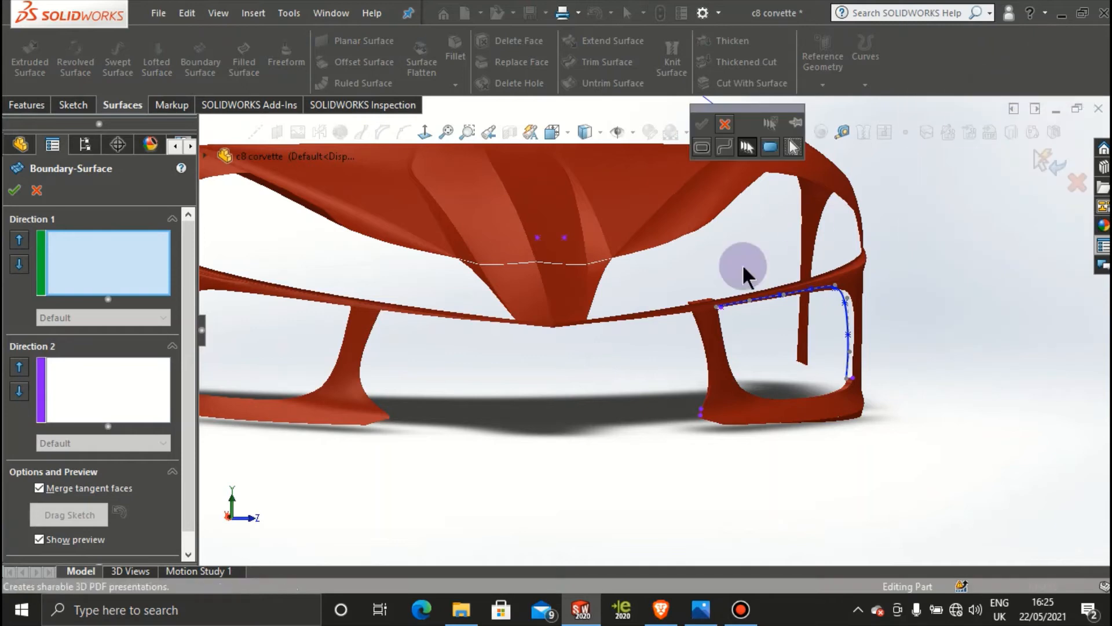
click(656, 315)
scroll(655, 315, down, 5)
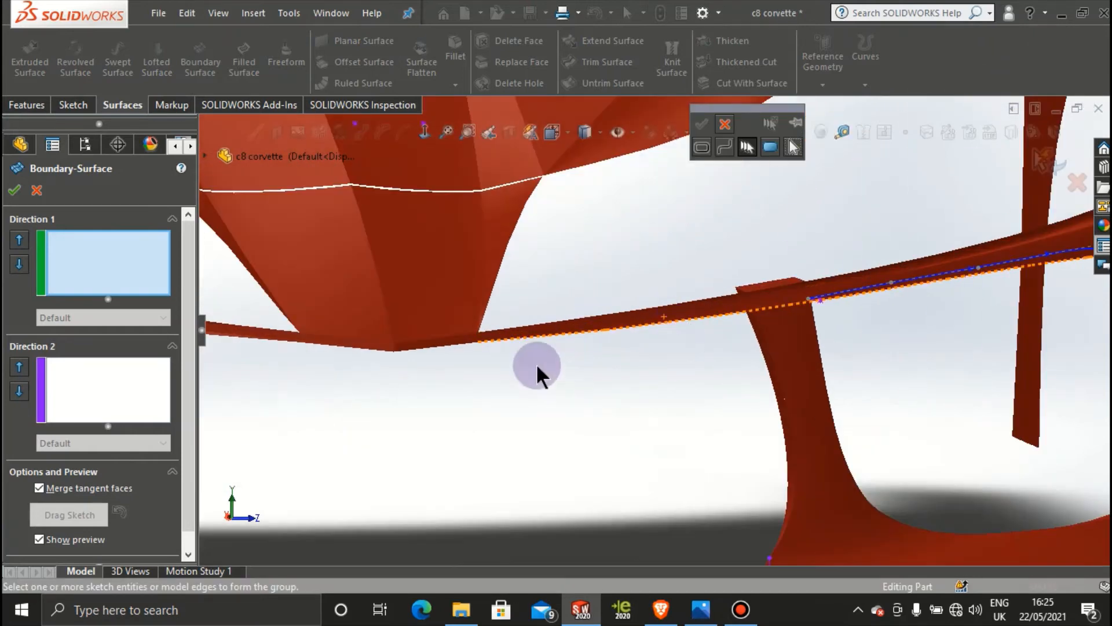
click(459, 345)
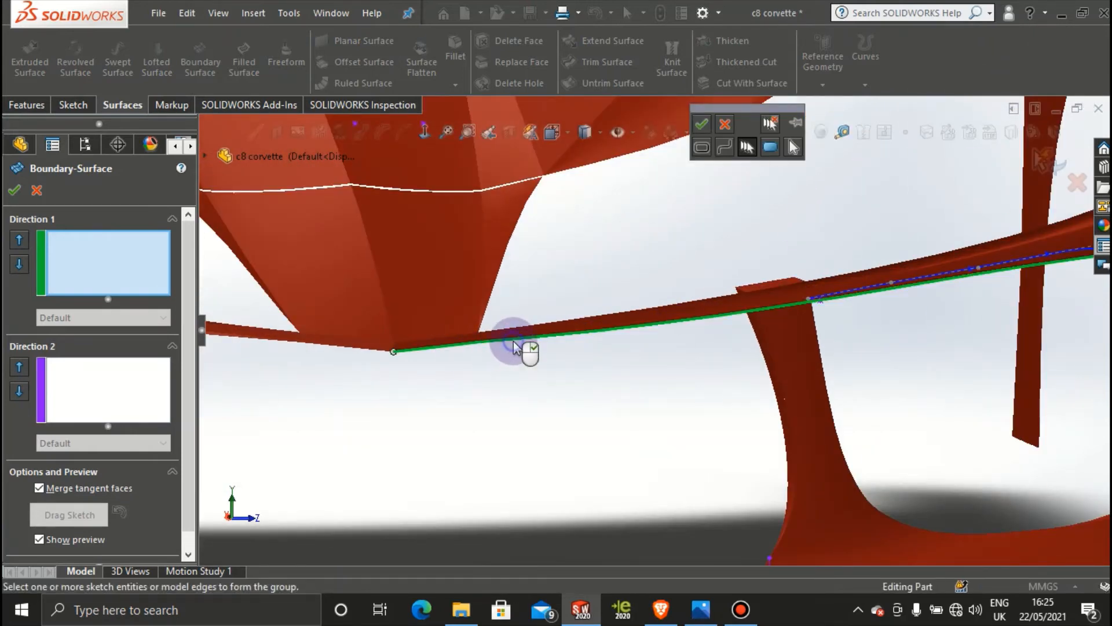
scroll(734, 350, up, 3)
scroll(909, 322, down, 3)
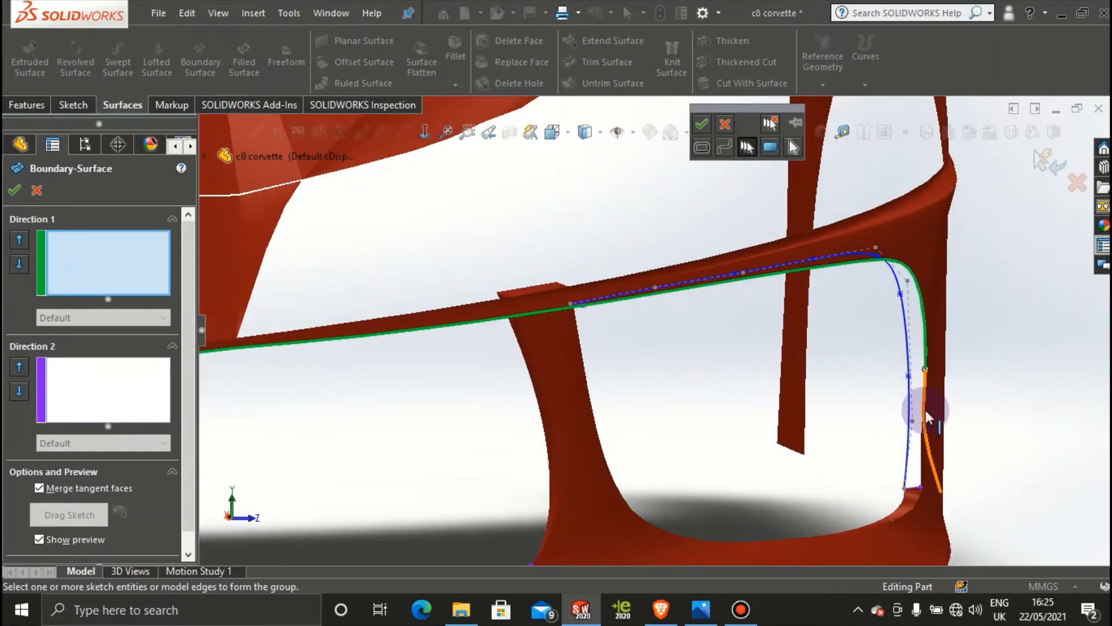
click(921, 420)
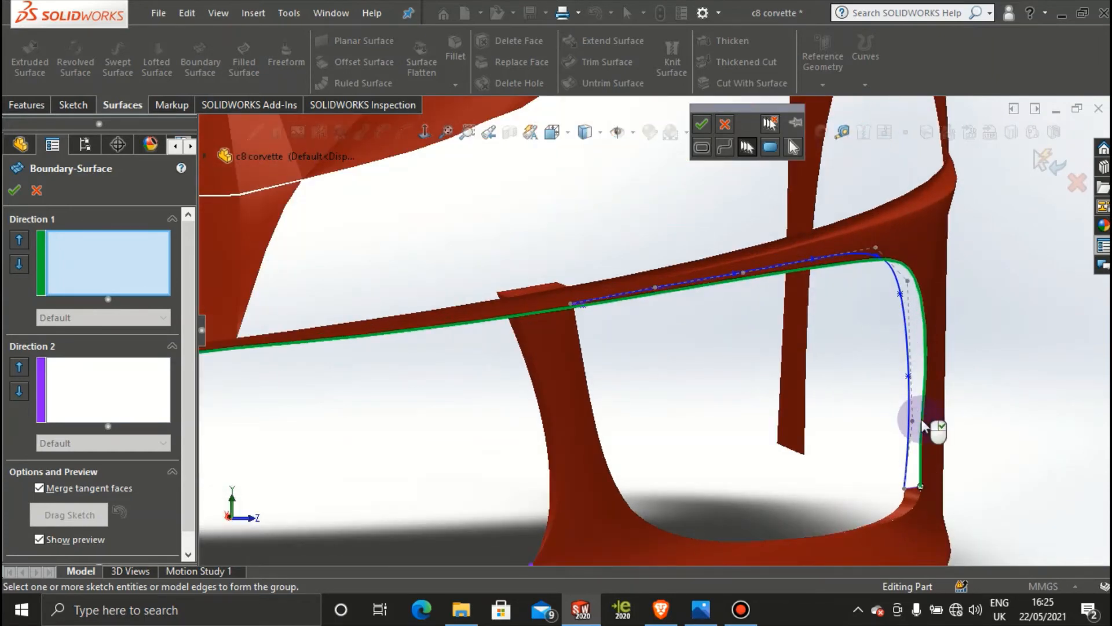
scroll(922, 426, up, 3)
click(702, 124)
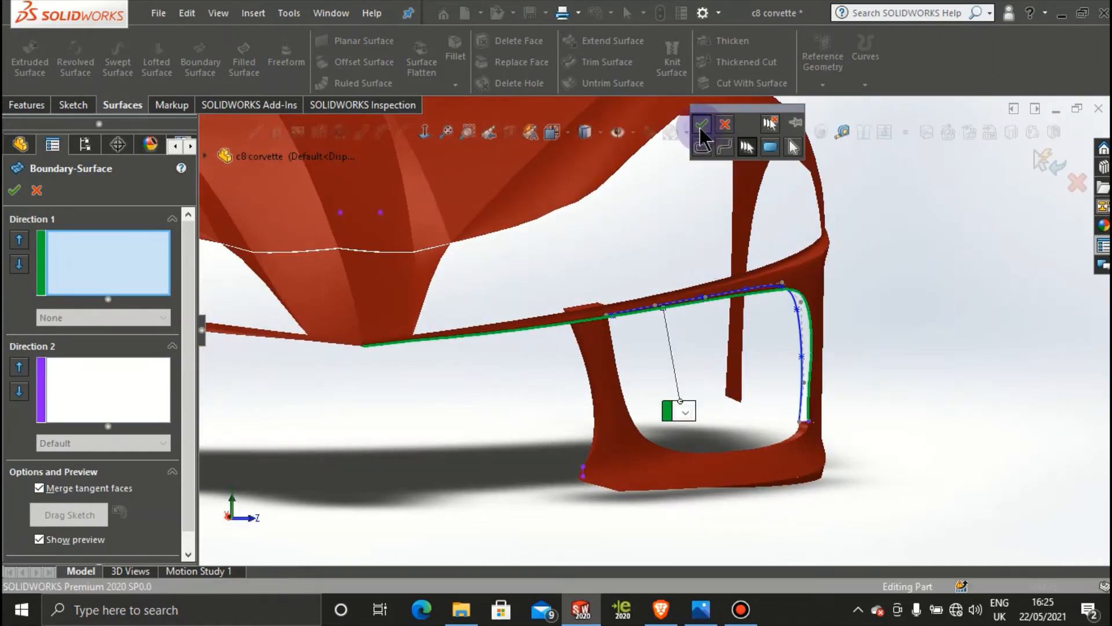
Step: Try to add the existing blue spline as a second open-group Direction 1 profile, then cancel the boundary surface
click(479, 299)
middle_drag(479, 300, 490, 346)
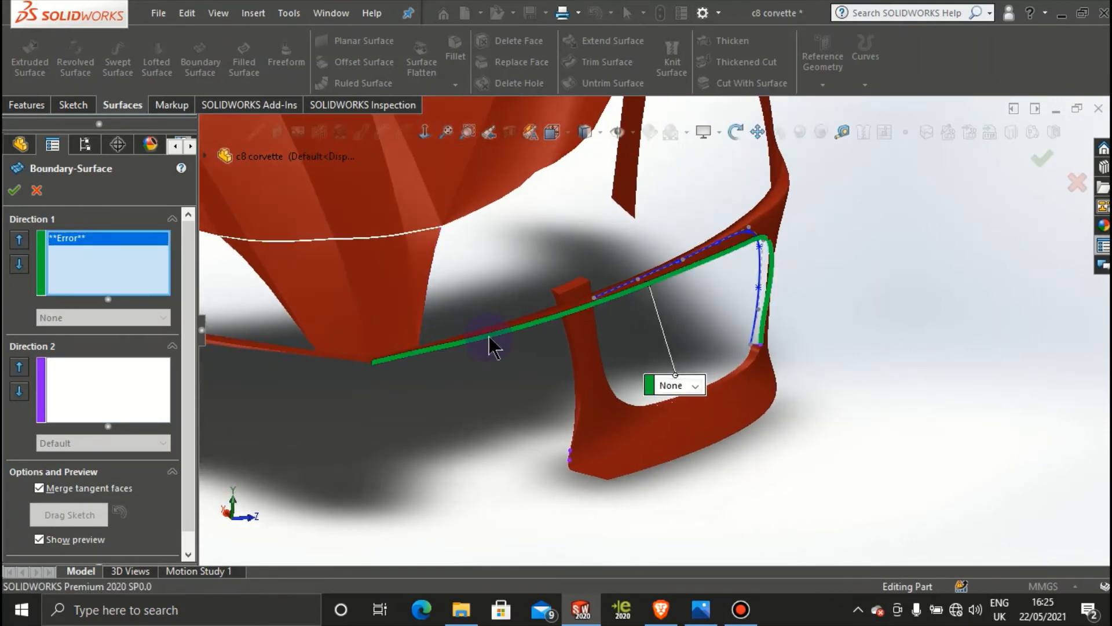
right_click(863, 218)
click(924, 264)
click(749, 241)
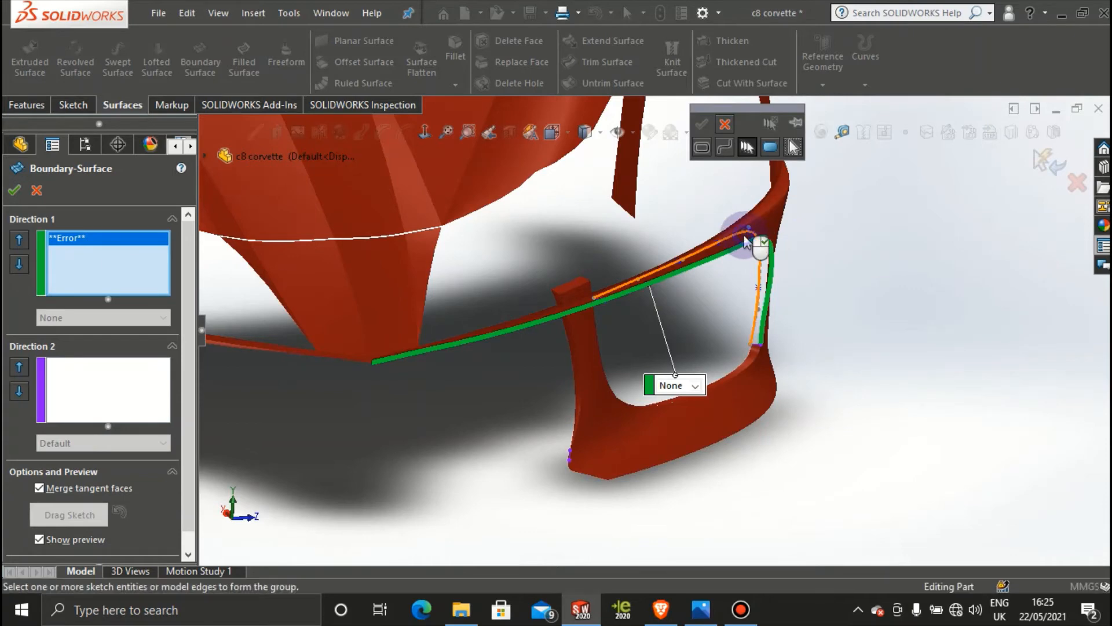
click(701, 125)
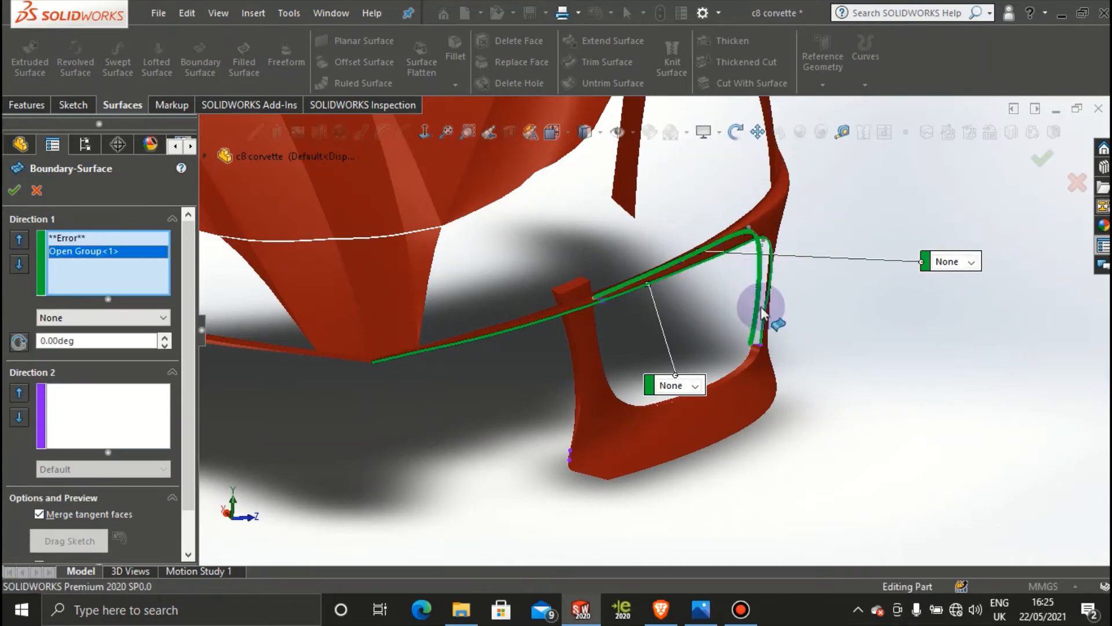
scroll(760, 312, down, 5)
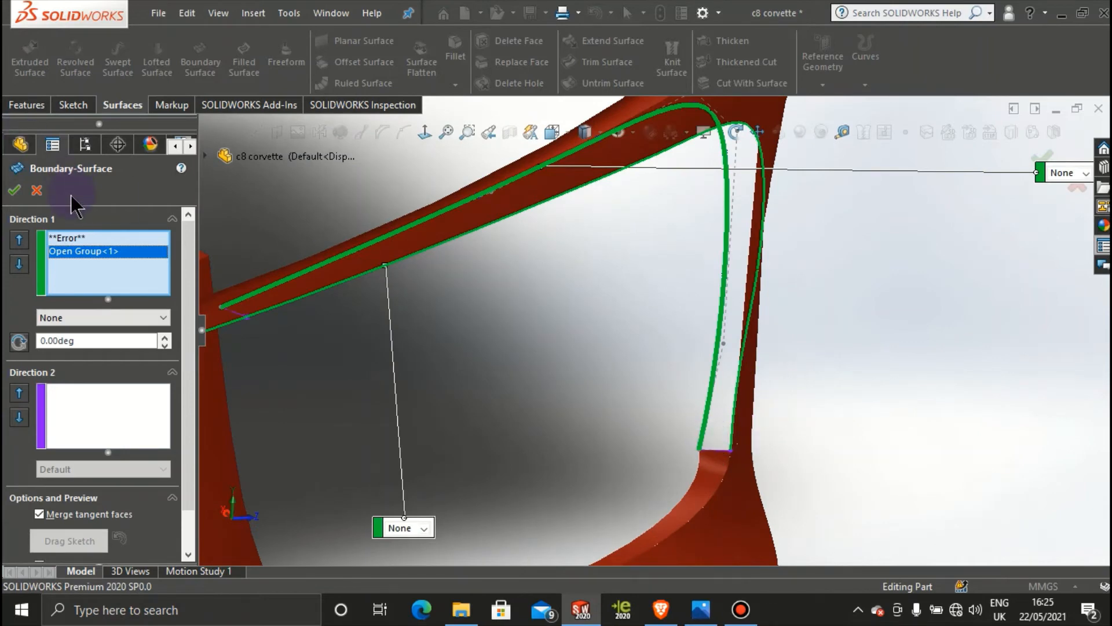
click(36, 190)
Step: Start a 3D sketch and a spline from the inner post's corner point, placing points along the upper rail's lower edge
drag(738, 298, 758, 309)
middle_drag(759, 308, 764, 318)
scroll(504, 277, down, 4)
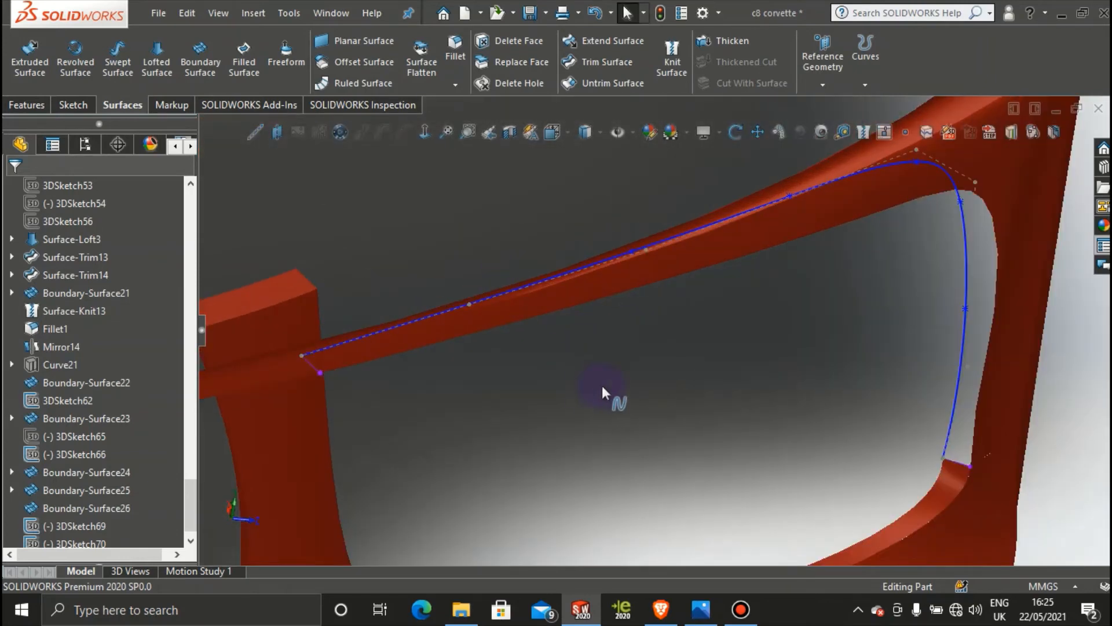
click(73, 104)
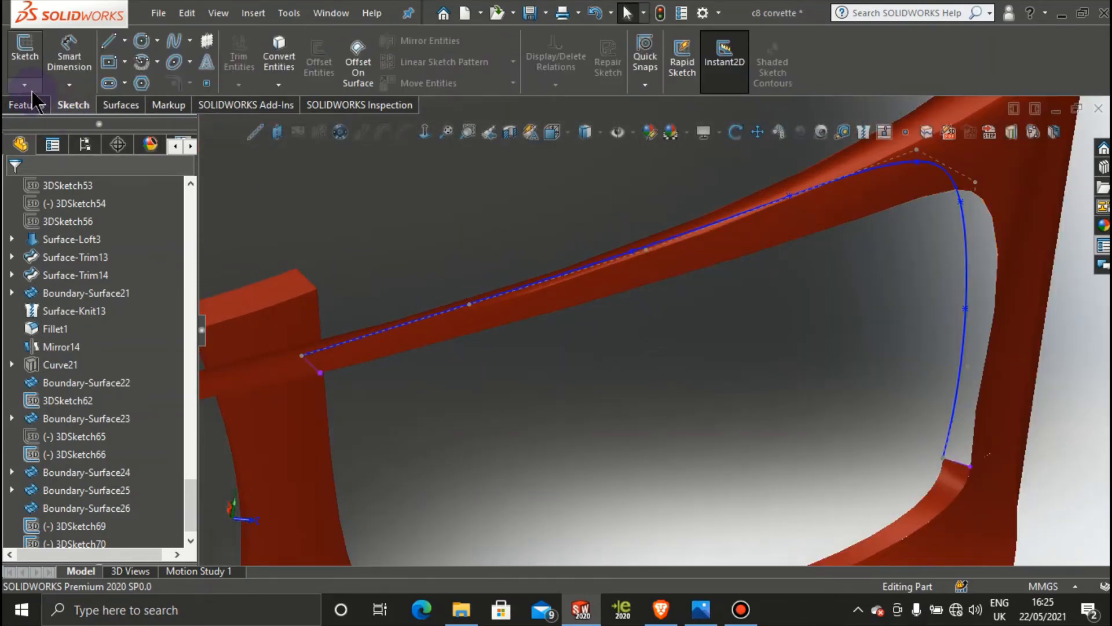
click(24, 85)
click(47, 119)
click(174, 40)
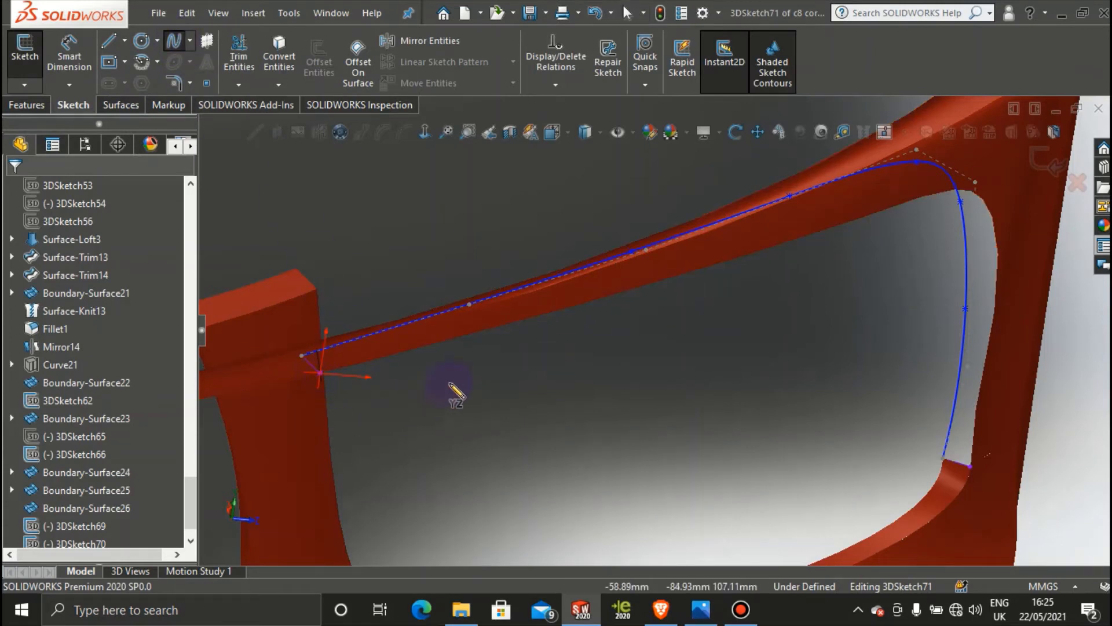
click(320, 371)
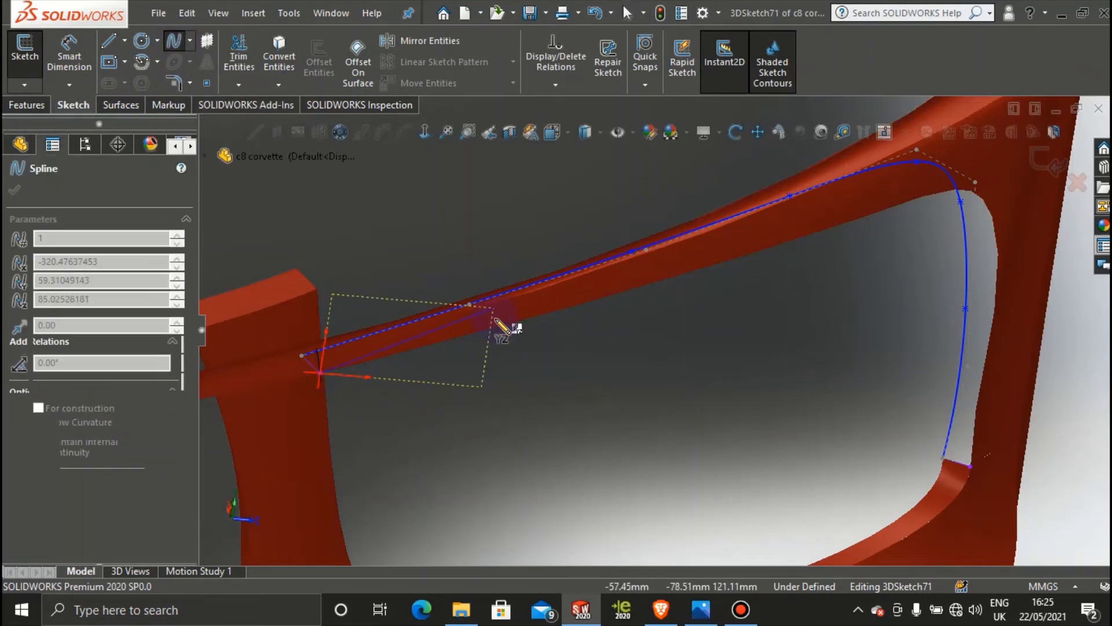
click(432, 347)
click(532, 318)
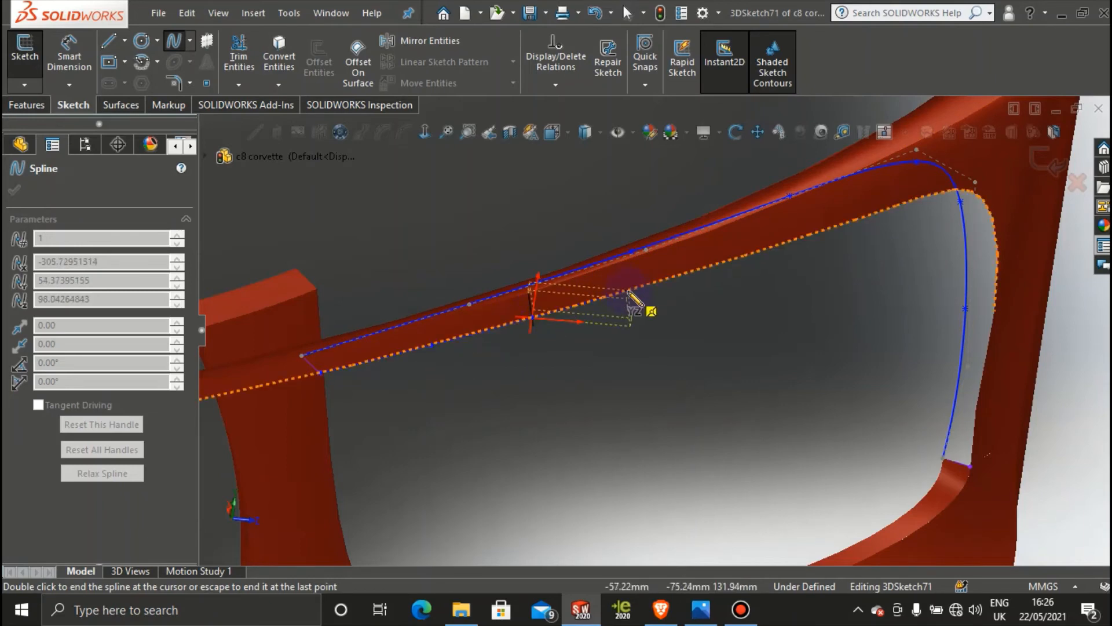
click(628, 290)
click(749, 254)
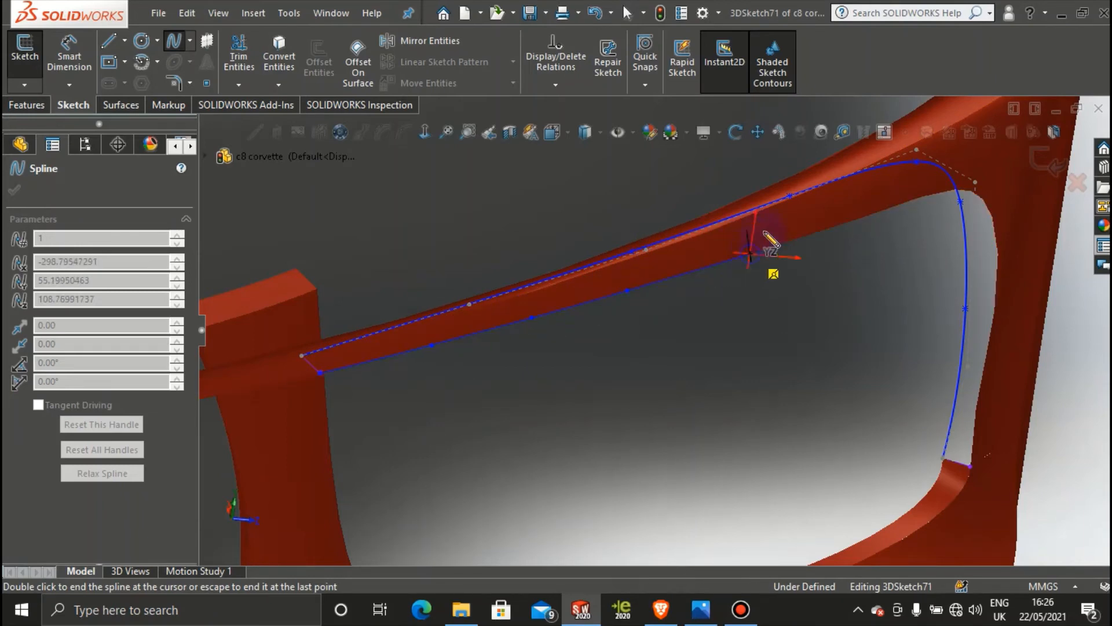
click(815, 233)
Step: Continue the spline along the rail's edge and around the rounded outer corner of the opening
scroll(913, 226, up, 3)
scroll(915, 222, down, 4)
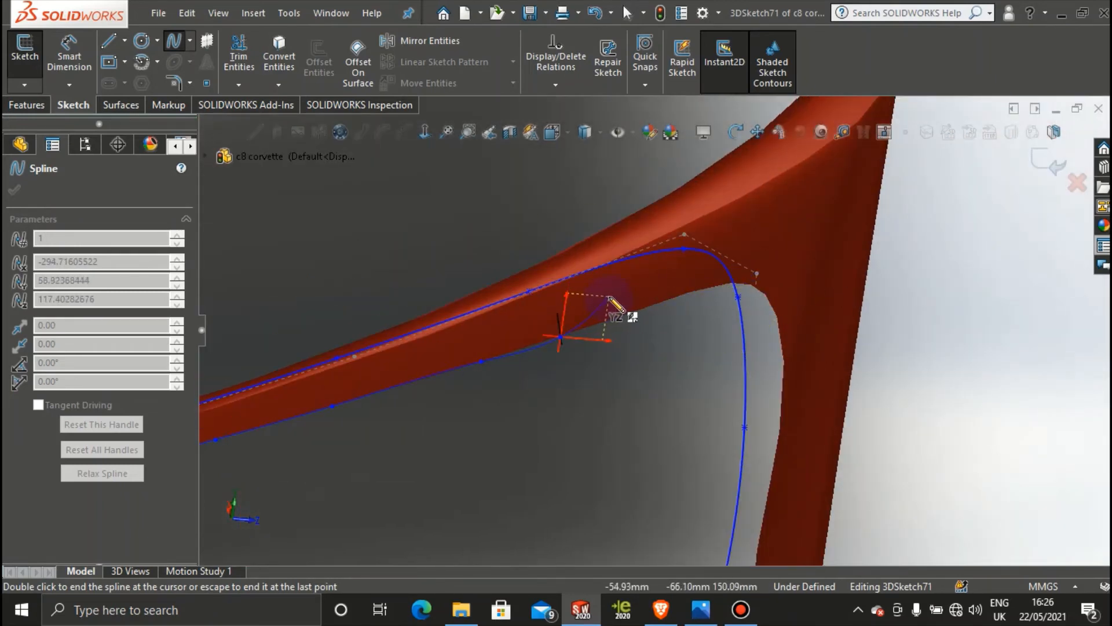
click(613, 318)
click(688, 290)
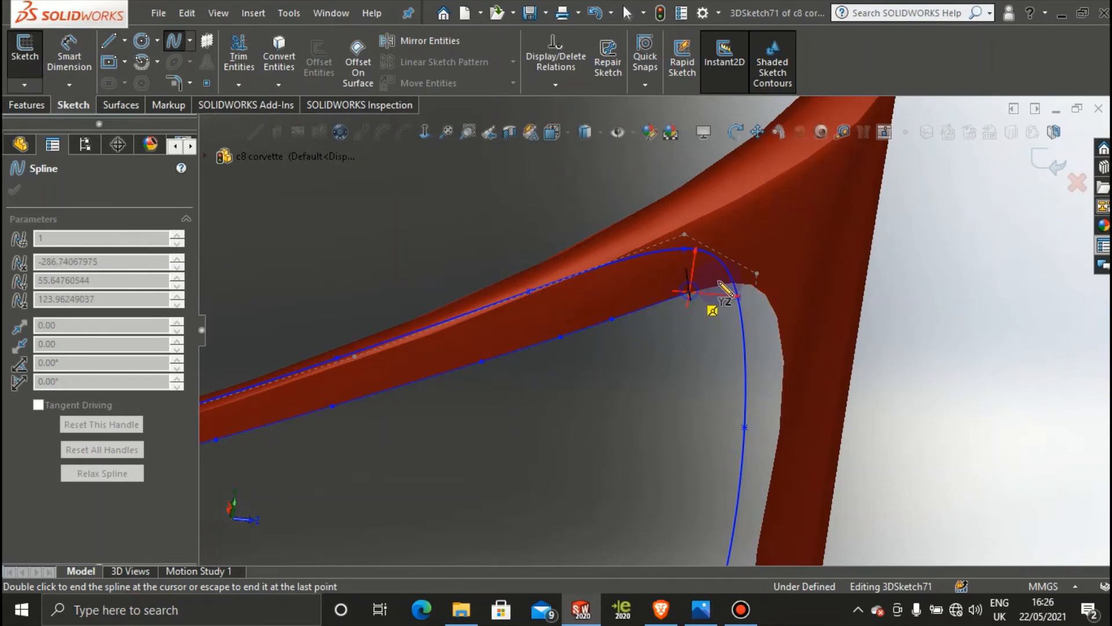
scroll(747, 286, down, 3)
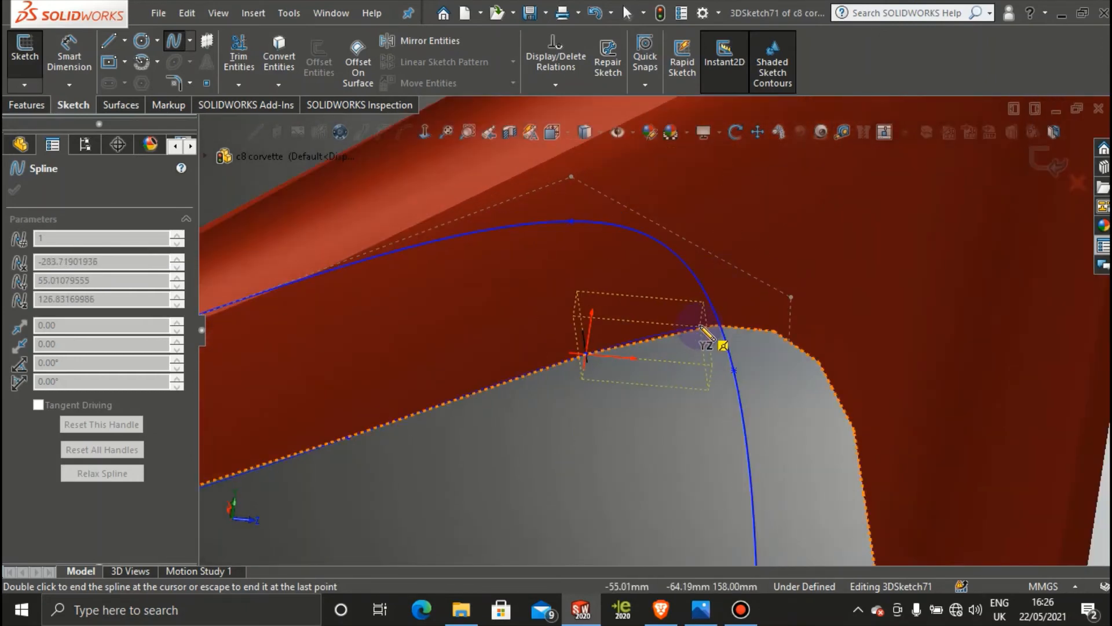
click(763, 328)
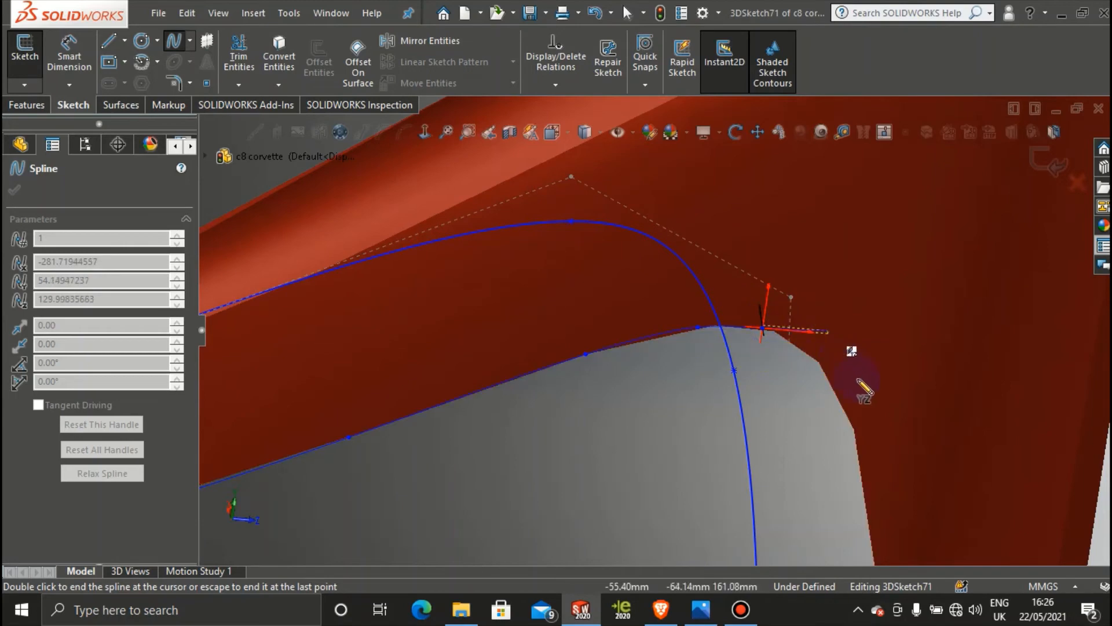
click(841, 396)
scroll(878, 409, up, 4)
scroll(844, 420, down, 3)
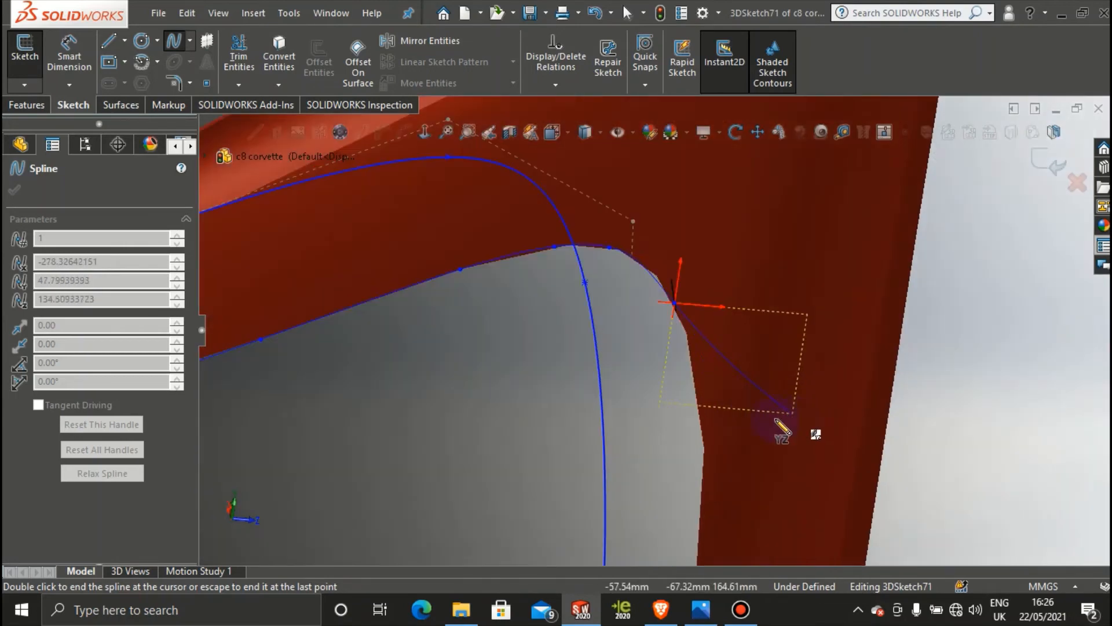
Step: Continue the spline down the opening's outer side edge and end it at the corner of the lower lip
scroll(724, 439, up, 3)
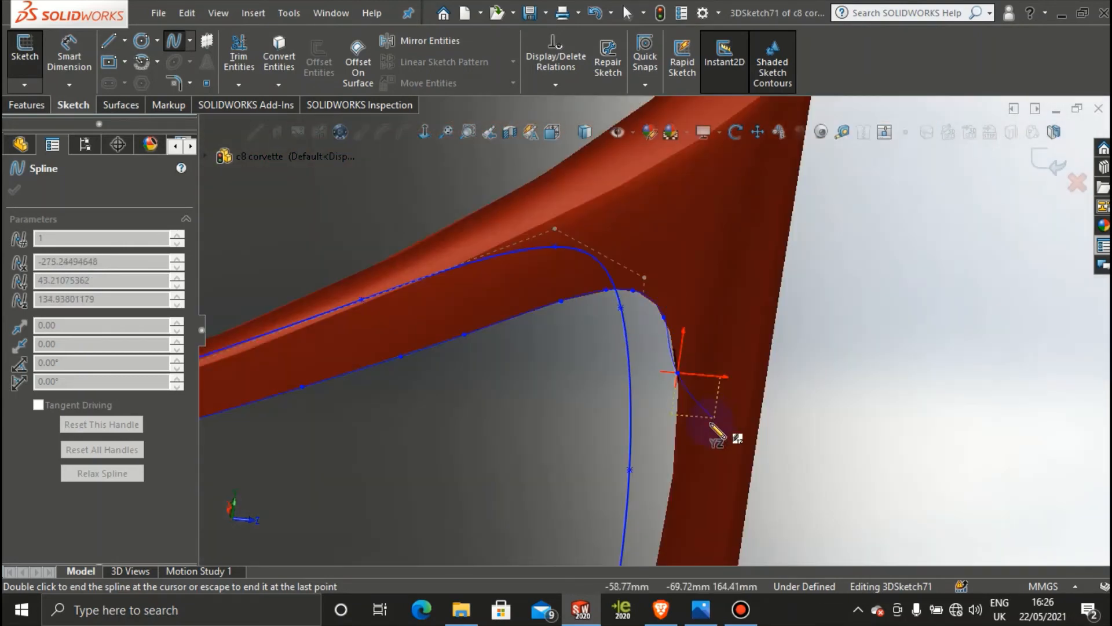
scroll(666, 466, down, 2)
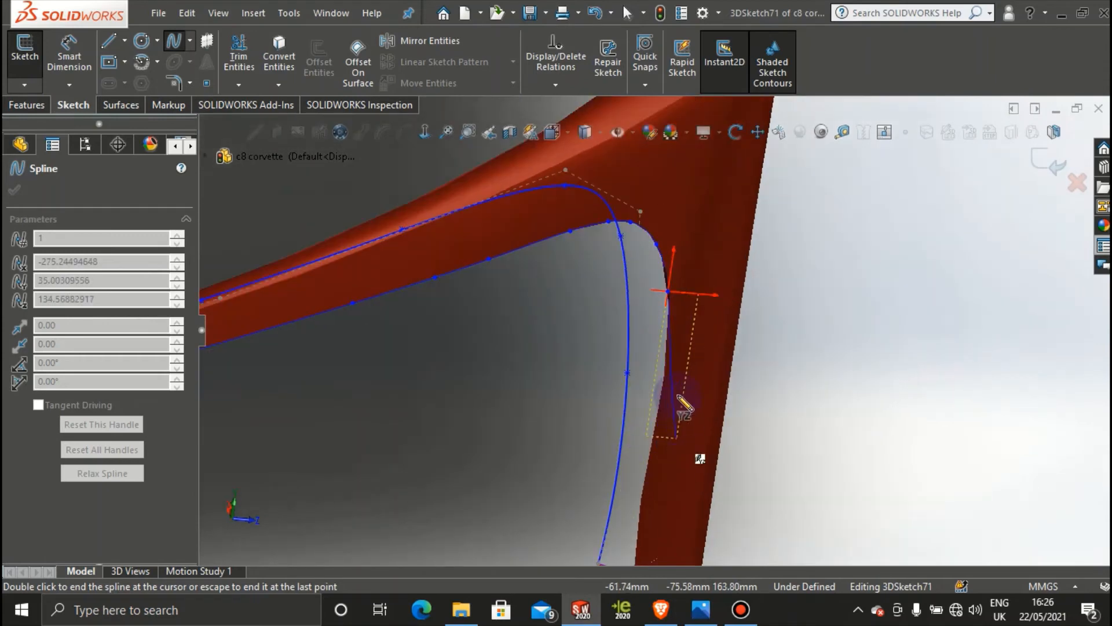
click(672, 339)
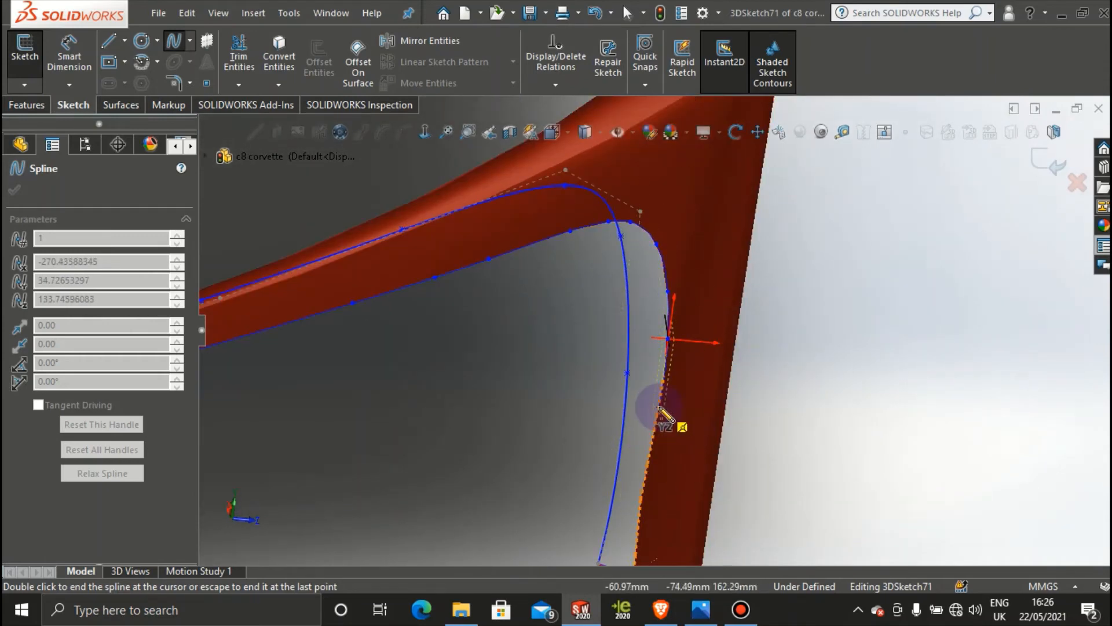
mouse_move(684, 427)
middle_down()
mouse_move(715, 429)
mouse_move(693, 425)
mouse_move(696, 443)
mouse_move(681, 432)
middle_up()
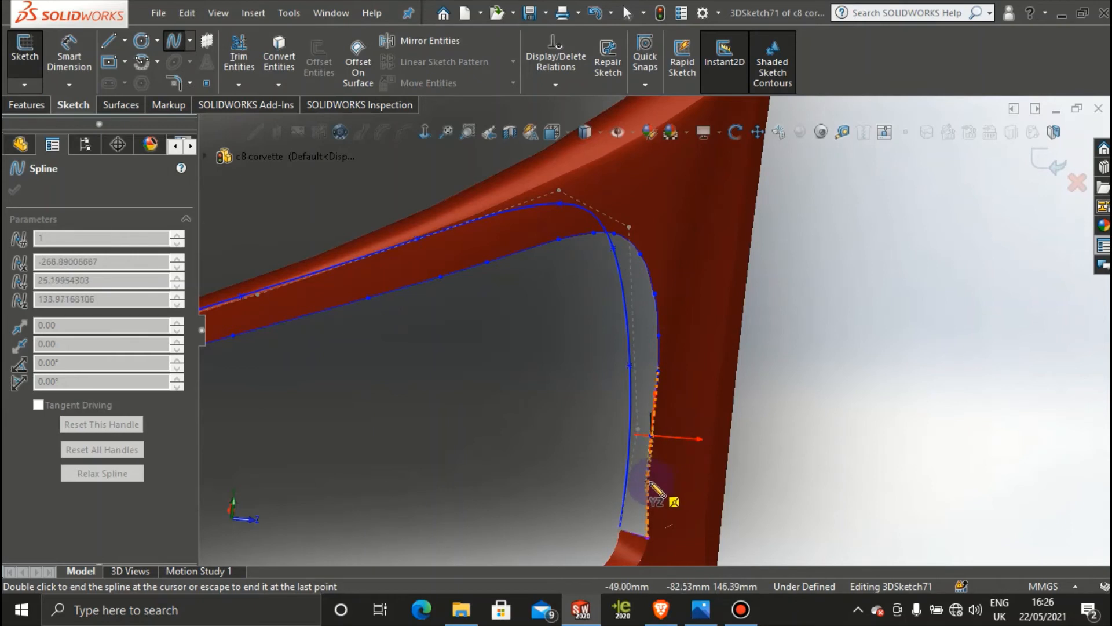
click(649, 508)
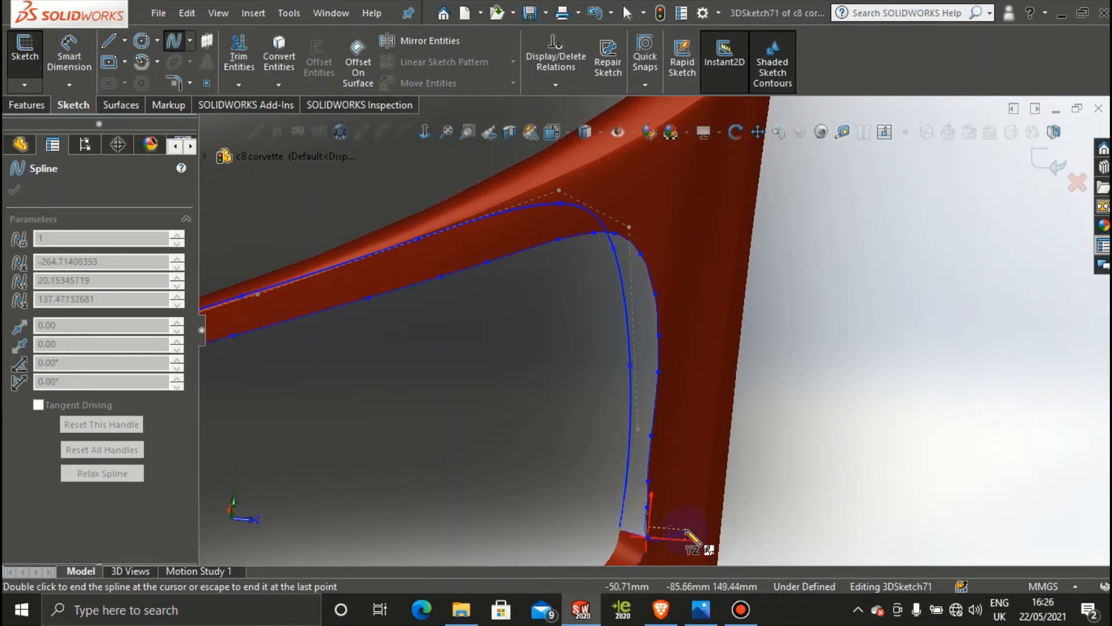
mouse_move(687, 534)
middle_down()
mouse_move(690, 405)
mouse_move(614, 345)
mouse_move(596, 439)
mouse_move(613, 451)
middle_up()
key(Escape)
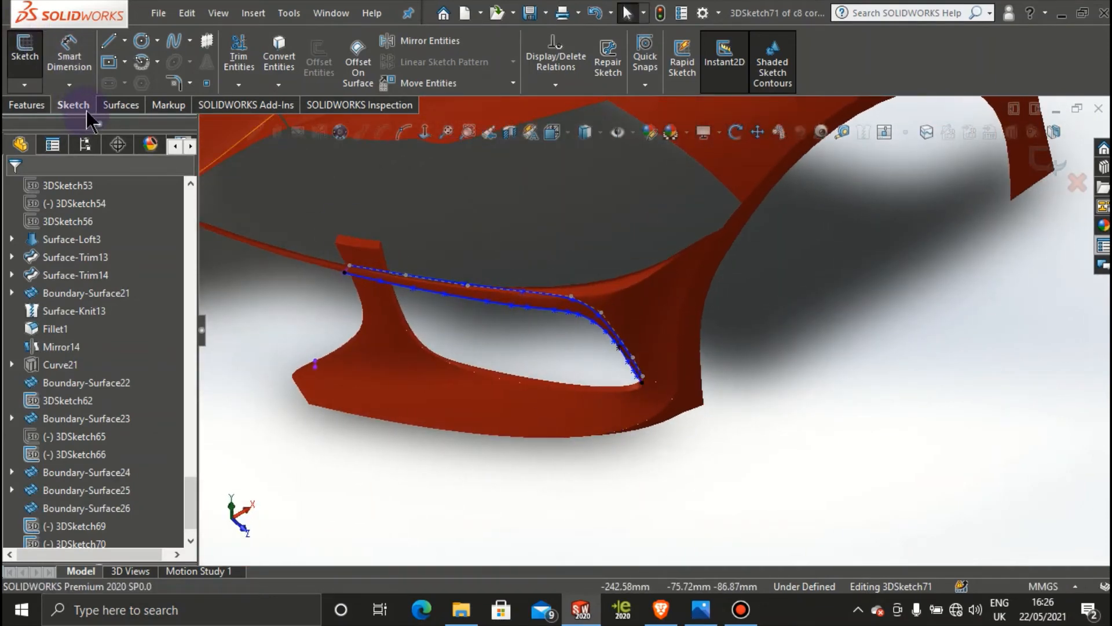
Step: Create a boundary surface along the opening's upper and outer edge, using the two 3D splines 3DSketch71 and 3DSketch70 as Direction 1 profiles
click(110, 106)
click(208, 54)
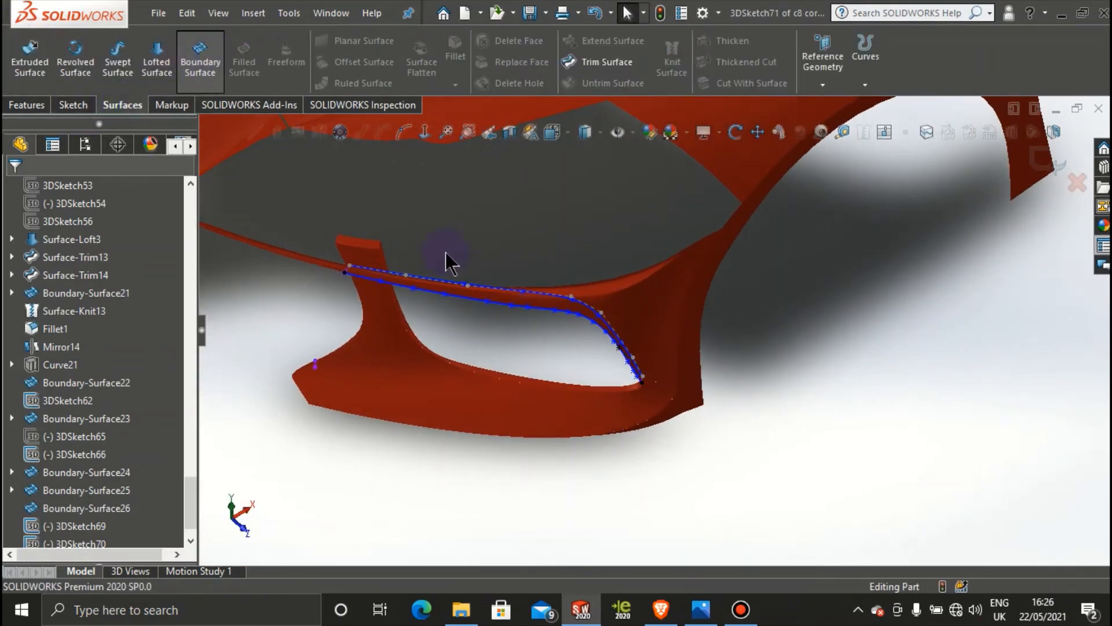
click(478, 300)
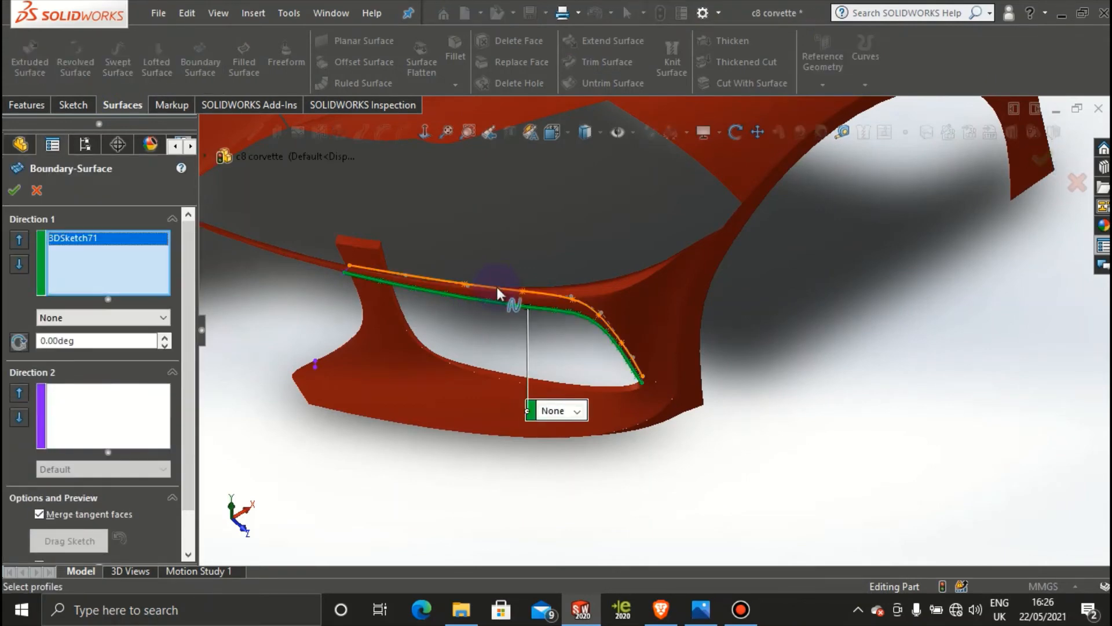
click(499, 293)
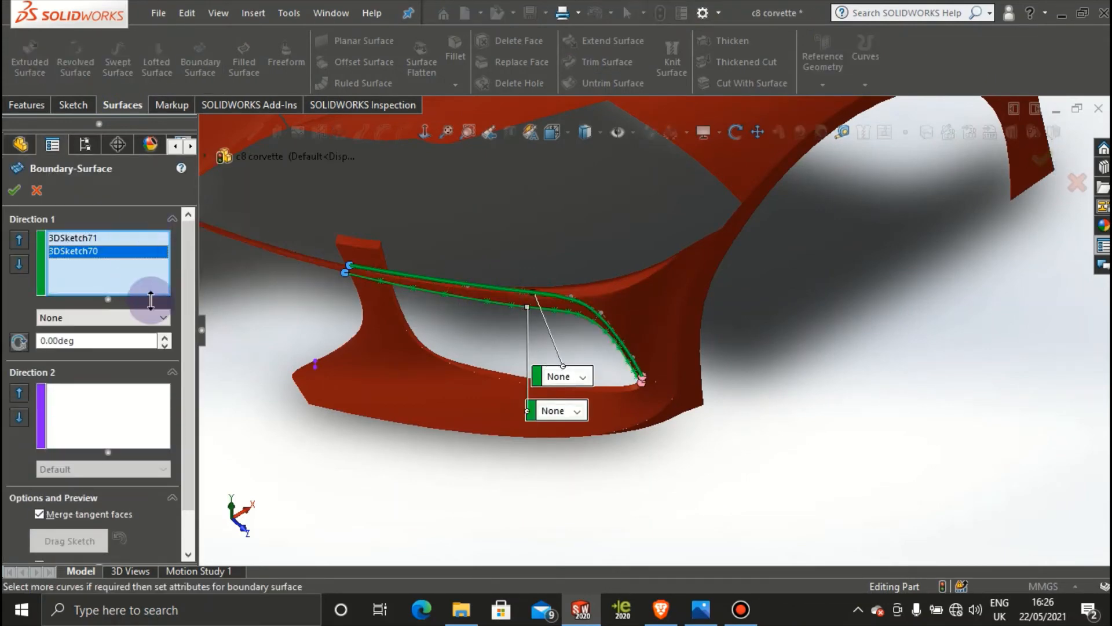
scroll(339, 282, down, 5)
middle_drag(889, 427, 899, 164)
scroll(907, 427, down, 2)
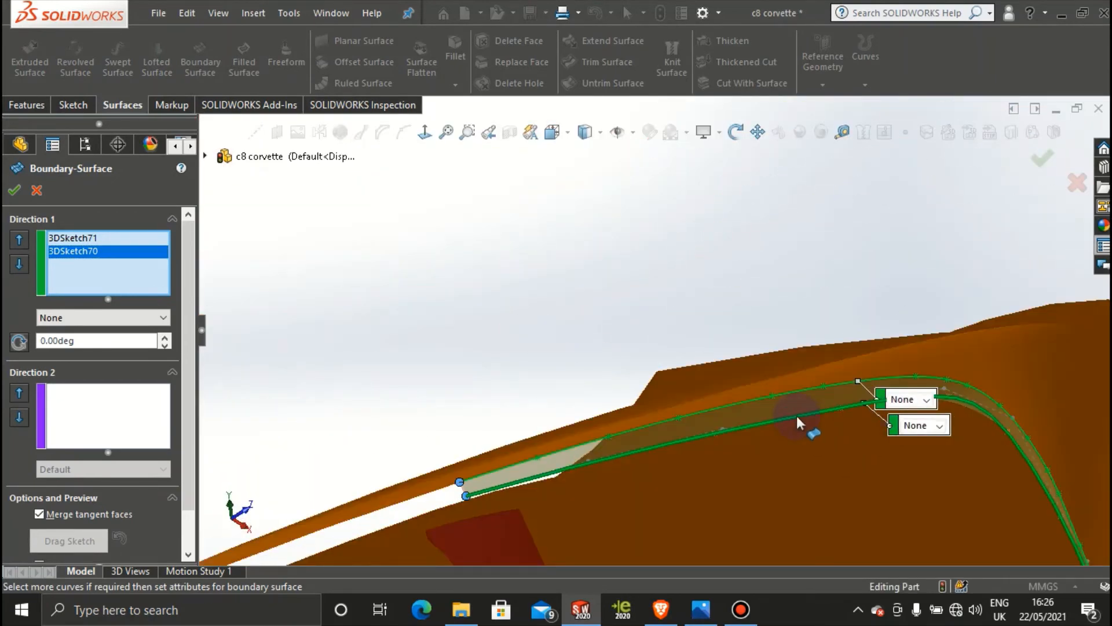
scroll(398, 348, up, 3)
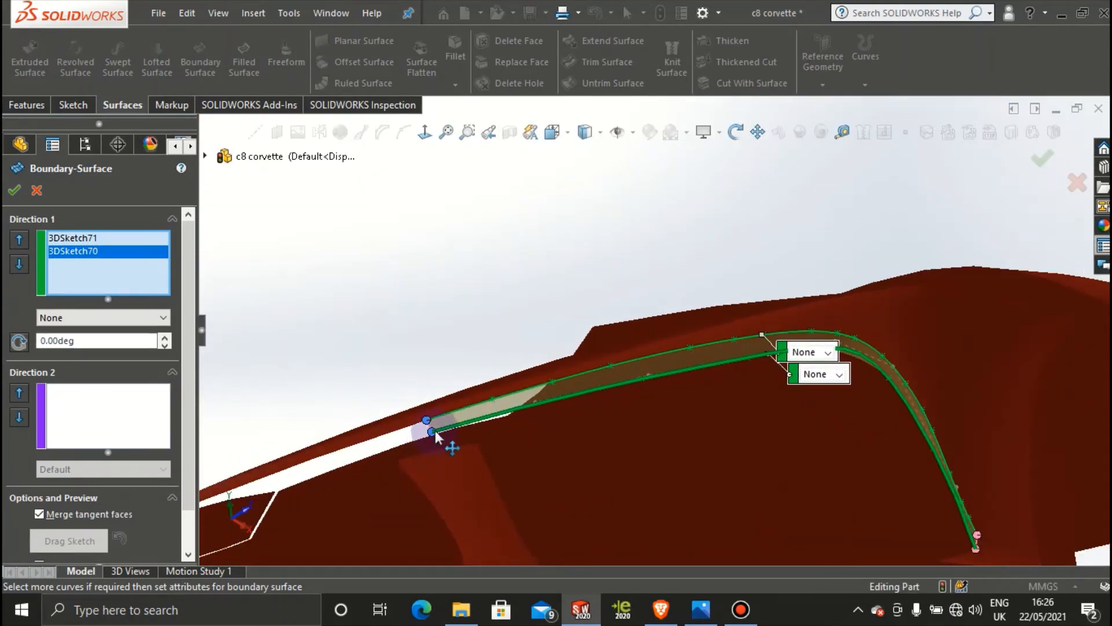
scroll(447, 442, down, 2)
scroll(591, 475, down, 2)
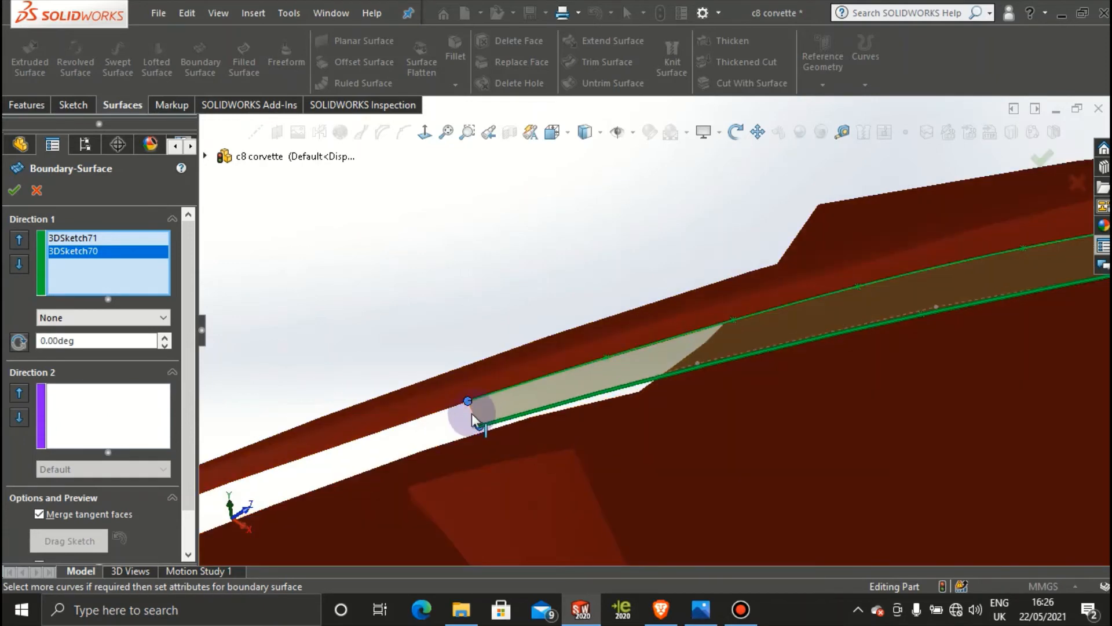
click(14, 190)
Step: Try to add the short sketch line at the new boundary surface's lower end as a Direction 2 curve
scroll(639, 315, up, 3)
middle_drag(549, 229, 696, 335)
scroll(722, 387, down, 6)
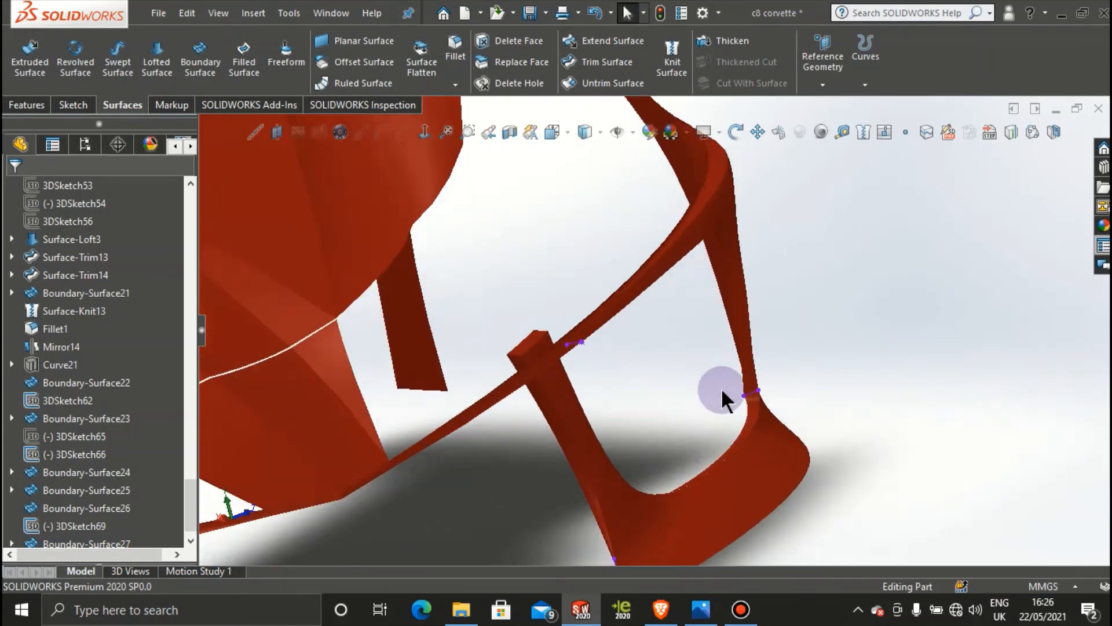
right_click(686, 297)
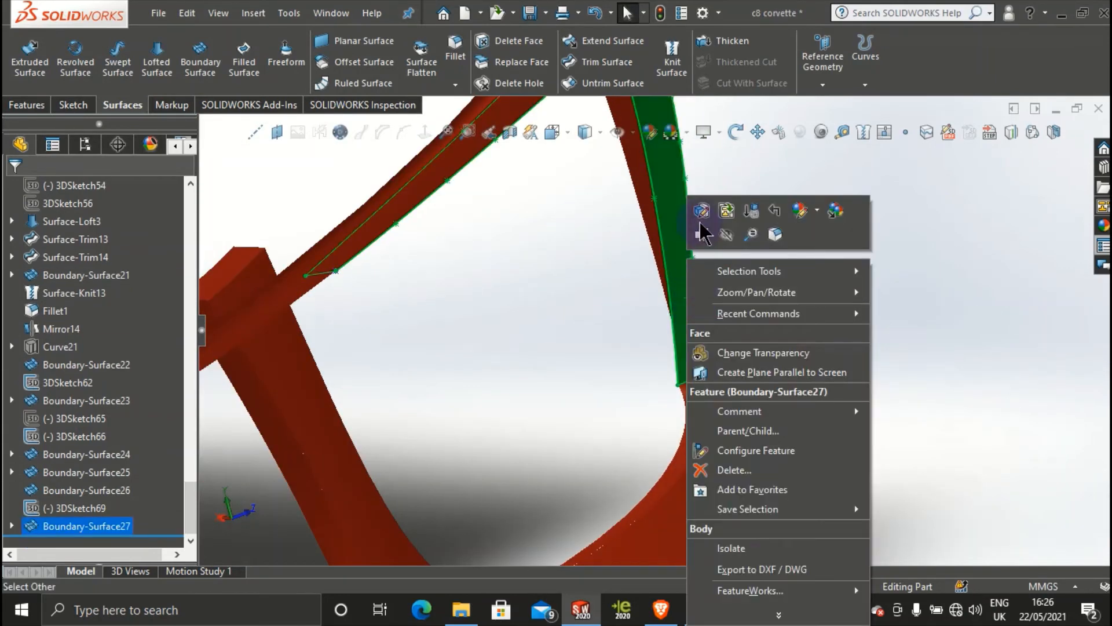
click(705, 198)
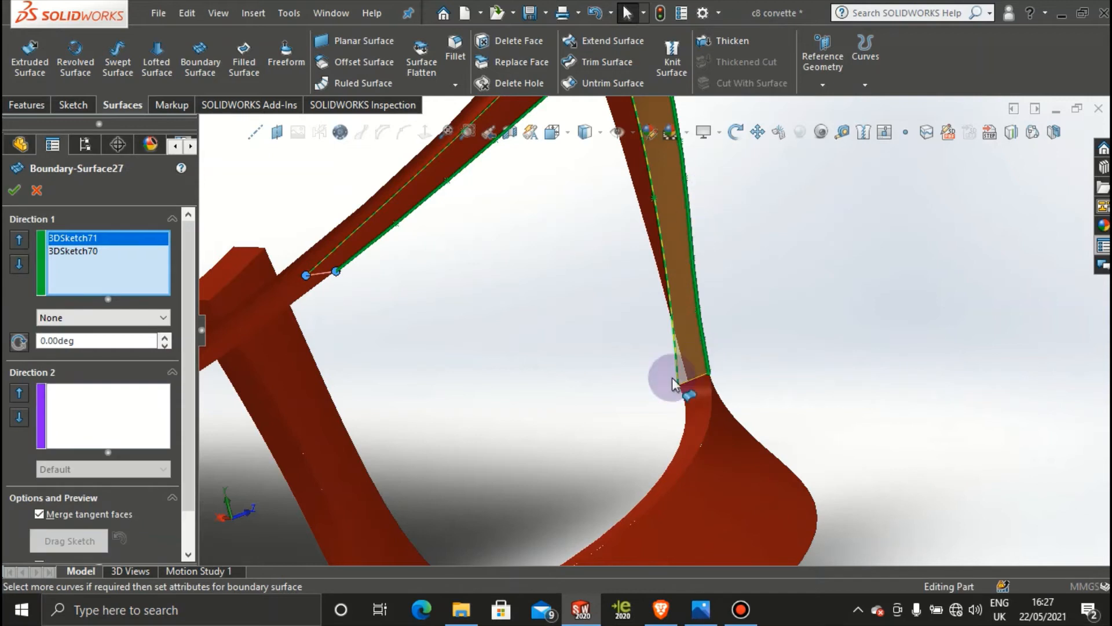
click(118, 411)
click(695, 374)
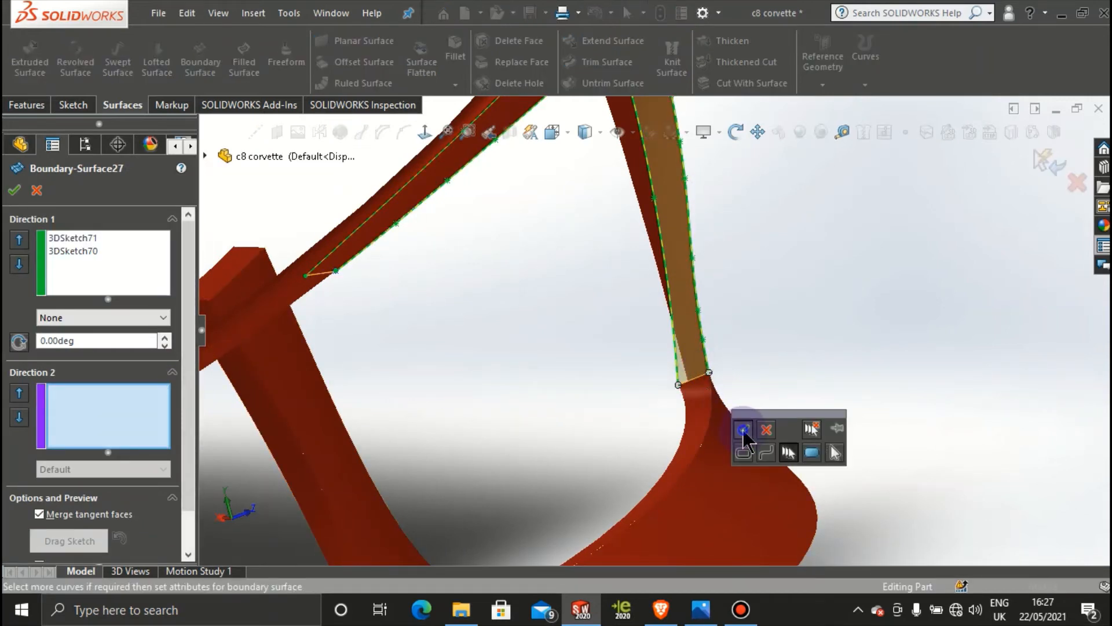
click(743, 430)
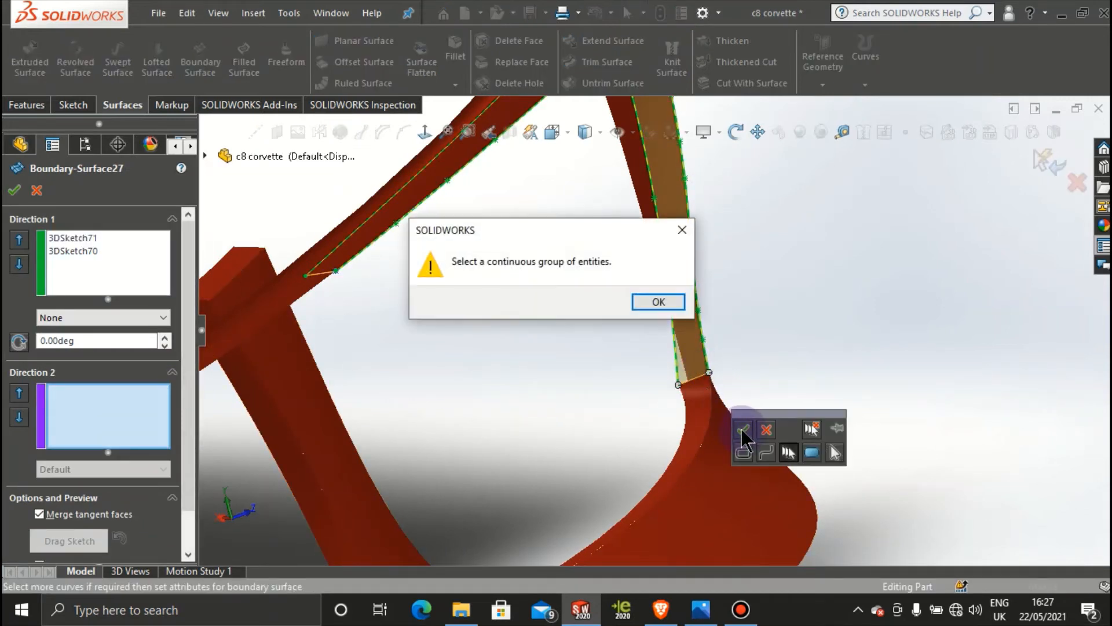
click(658, 302)
click(10, 187)
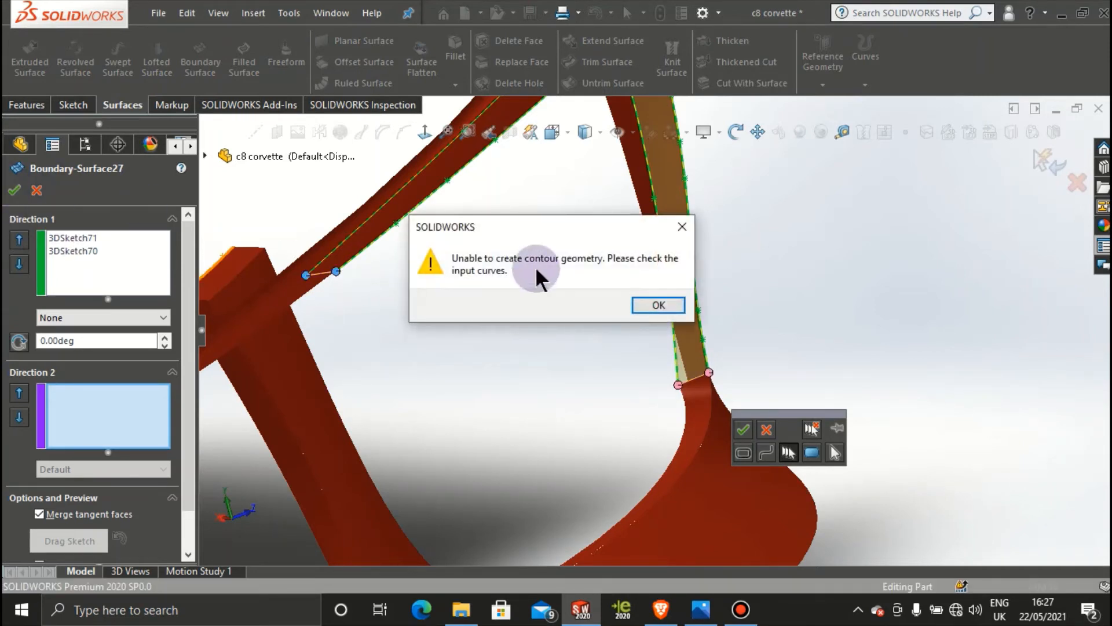
click(682, 228)
click(36, 190)
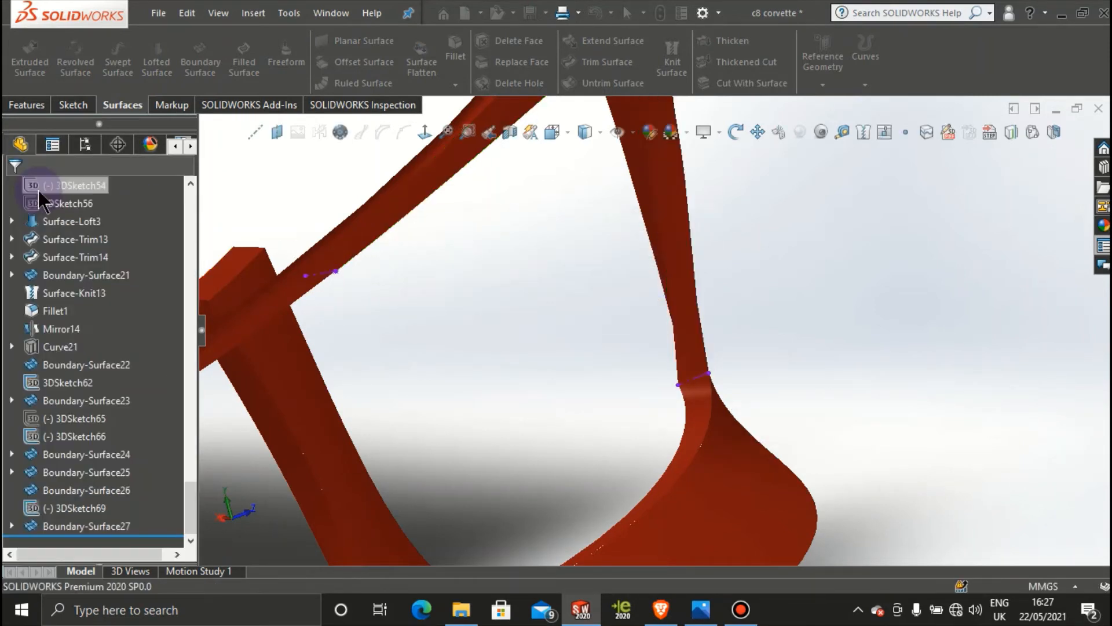
Step: Hide the short 3D sketch line at the lower end of the opening's outer side
middle_drag(822, 343, 754, 347)
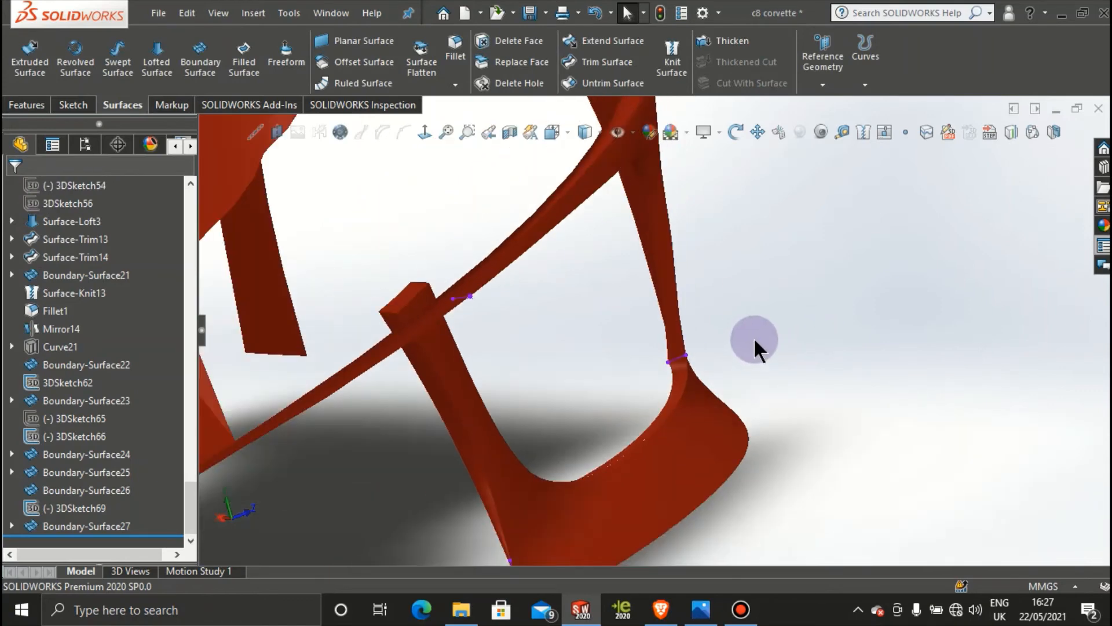
right_click(676, 365)
click(708, 335)
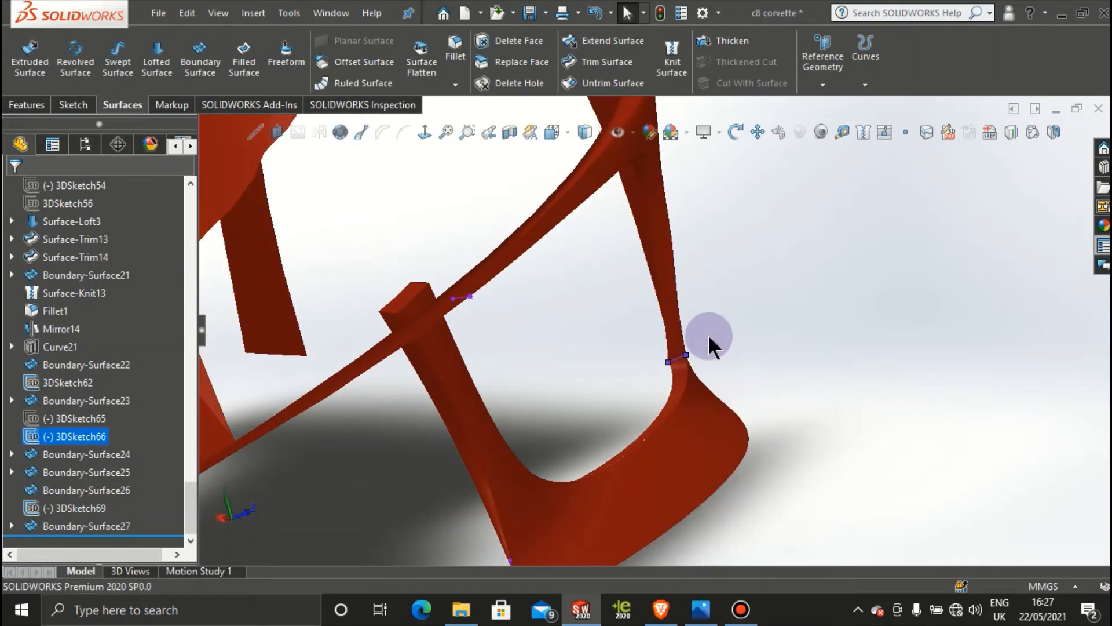
Step: Examine the join at the opening's outer lower corner and the lower lip of the bumper
mouse_move(708, 334)
middle_down()
mouse_move(736, 346)
mouse_move(671, 322)
mouse_move(678, 342)
middle_up()
scroll(666, 353, up, 6)
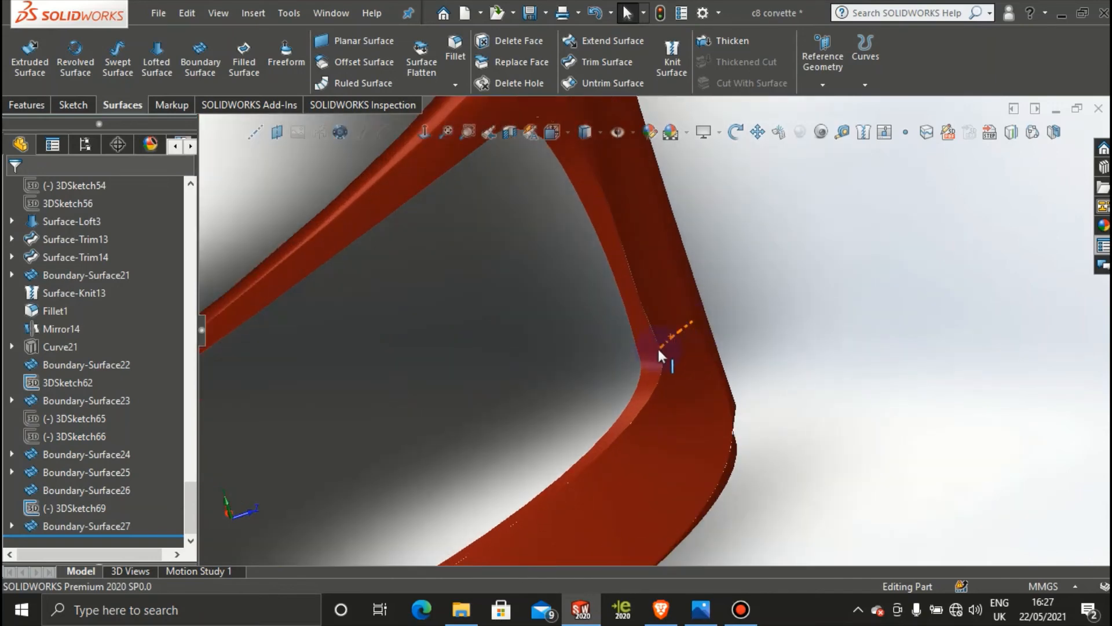
scroll(788, 316, down, 5)
middle_drag(801, 307, 651, 189)
scroll(687, 392, up, 4)
scroll(618, 311, down, 3)
scroll(617, 311, down, 2)
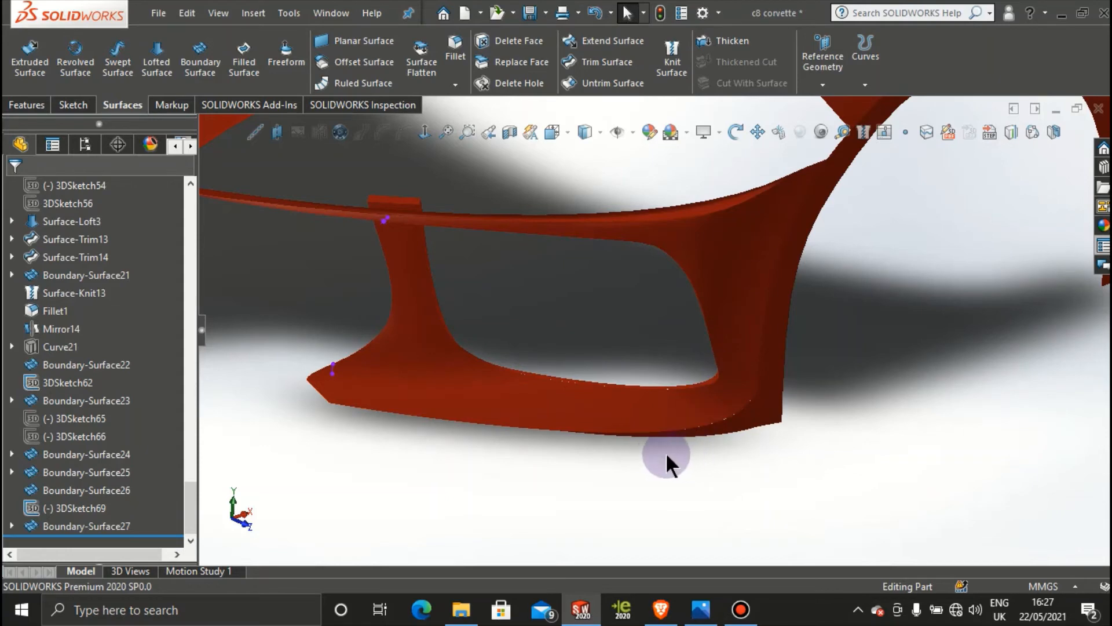
mouse_move(373, 410)
middle_down()
mouse_move(498, 405)
mouse_move(380, 421)
middle_up()
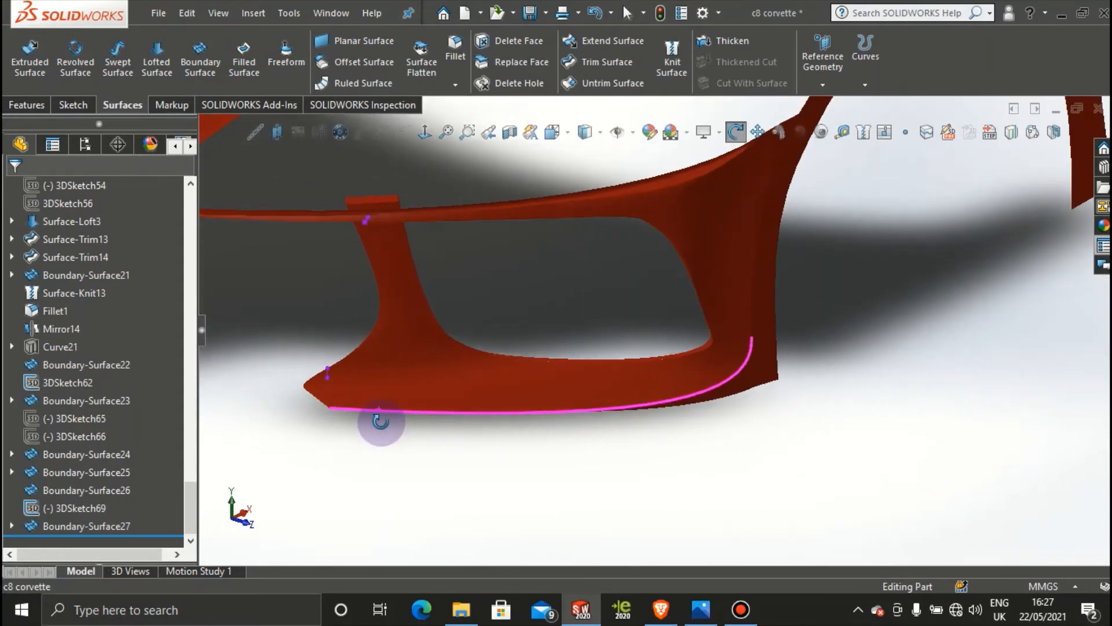
click(671, 60)
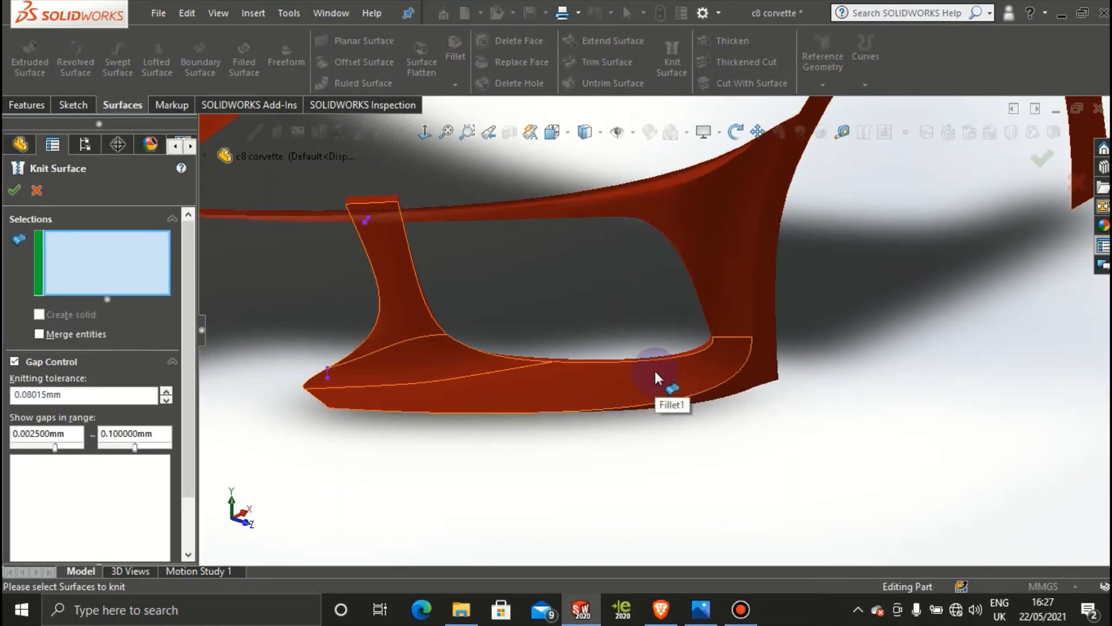
click(677, 374)
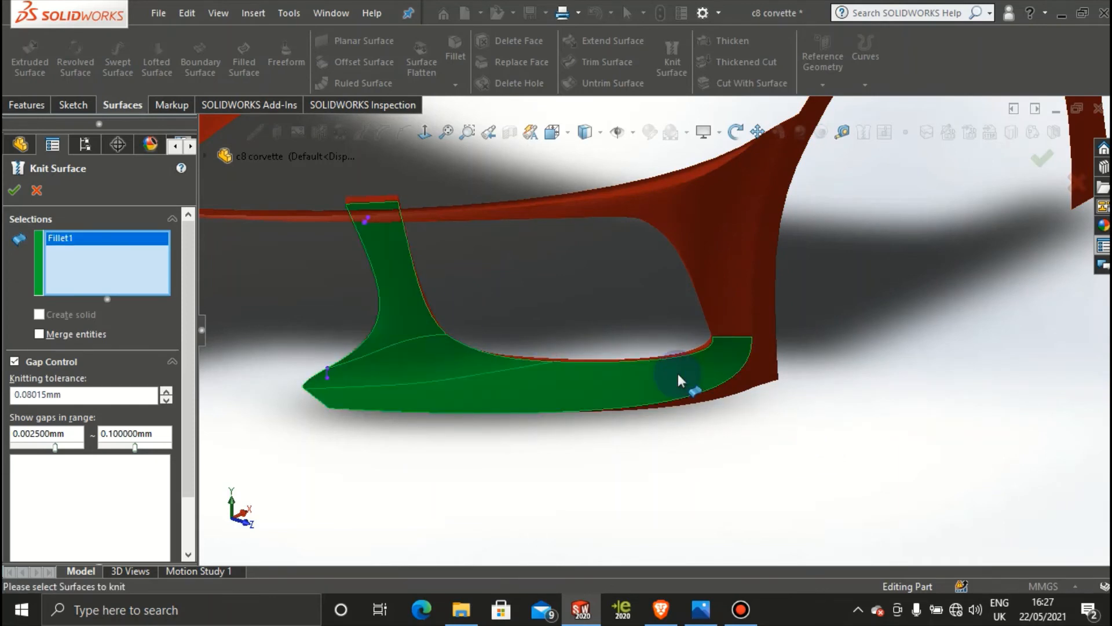
middle_drag(678, 374, 703, 405)
click(727, 402)
click(687, 354)
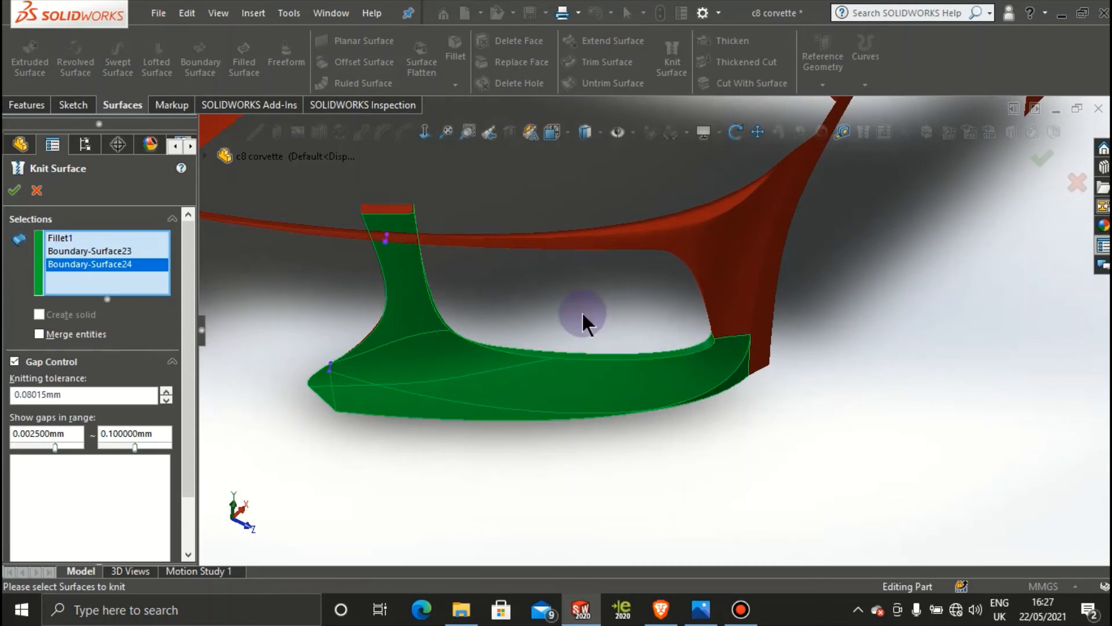
click(396, 215)
middle_drag(409, 255, 446, 307)
click(367, 289)
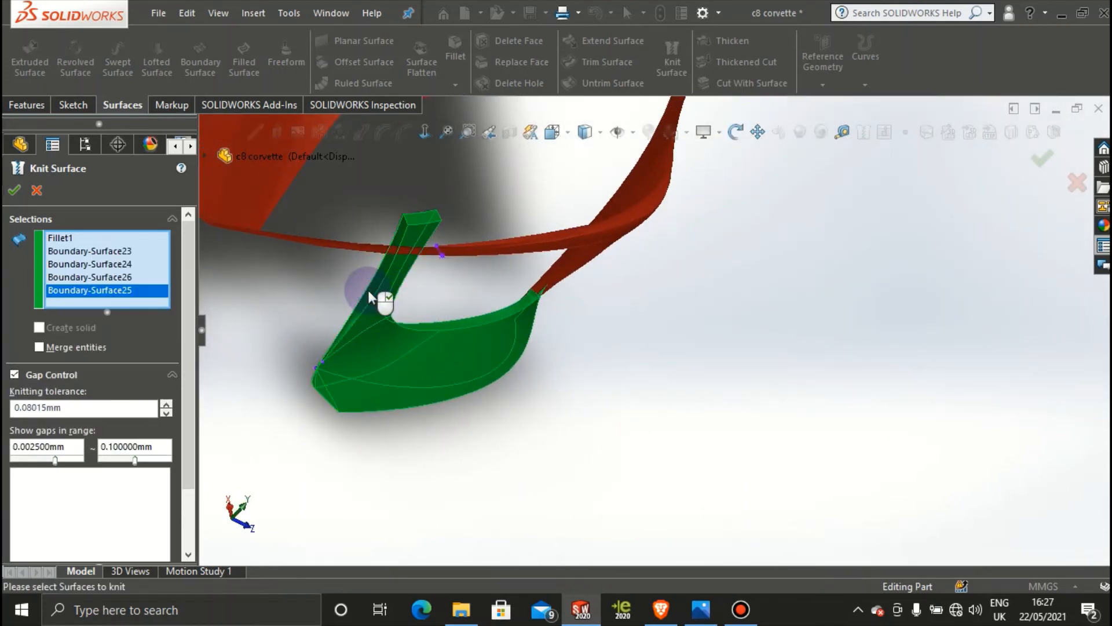
middle_drag(381, 323, 499, 254)
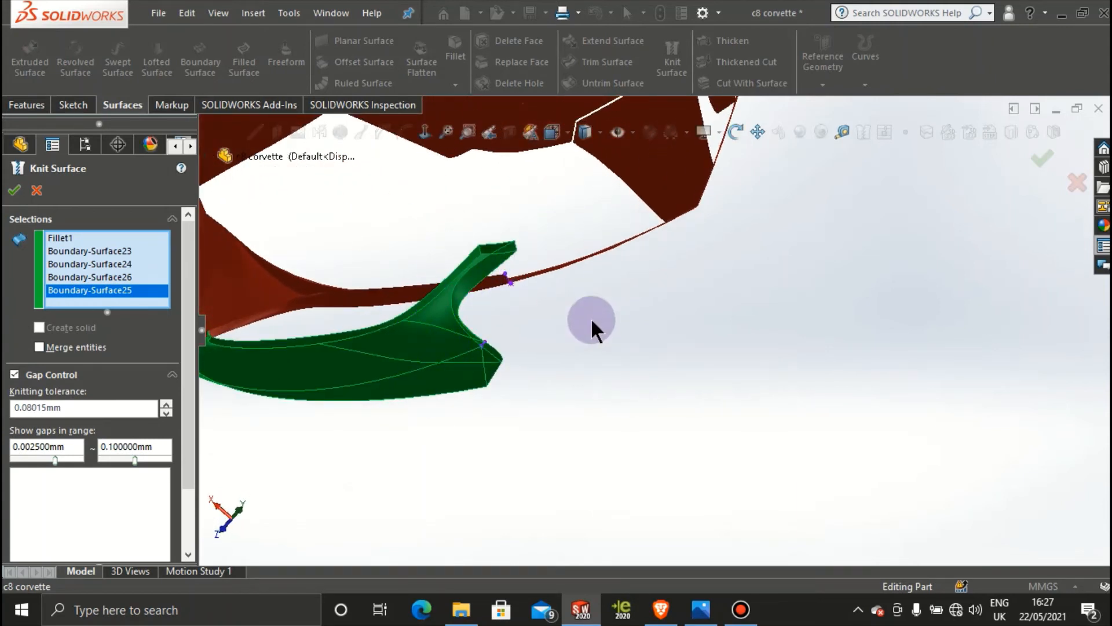
middle_drag(590, 323, 559, 394)
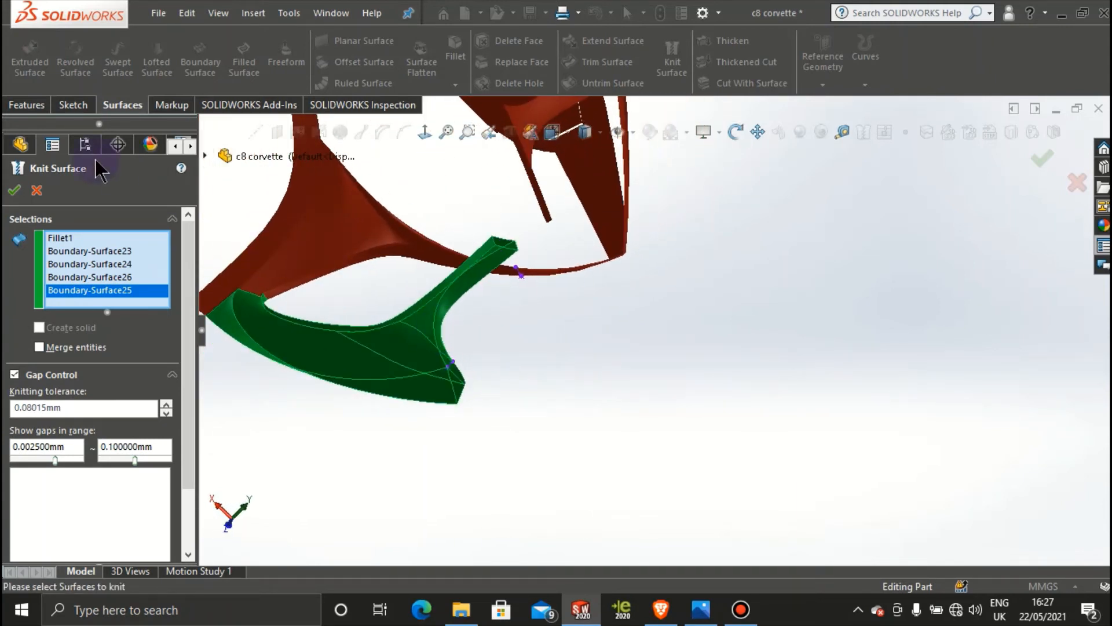
click(37, 190)
Step: Examine the lower lip, its underside and the post around the side opening from the rear and the front
middle_drag(425, 322, 420, 418)
scroll(416, 415, down, 3)
scroll(425, 422, up, 3)
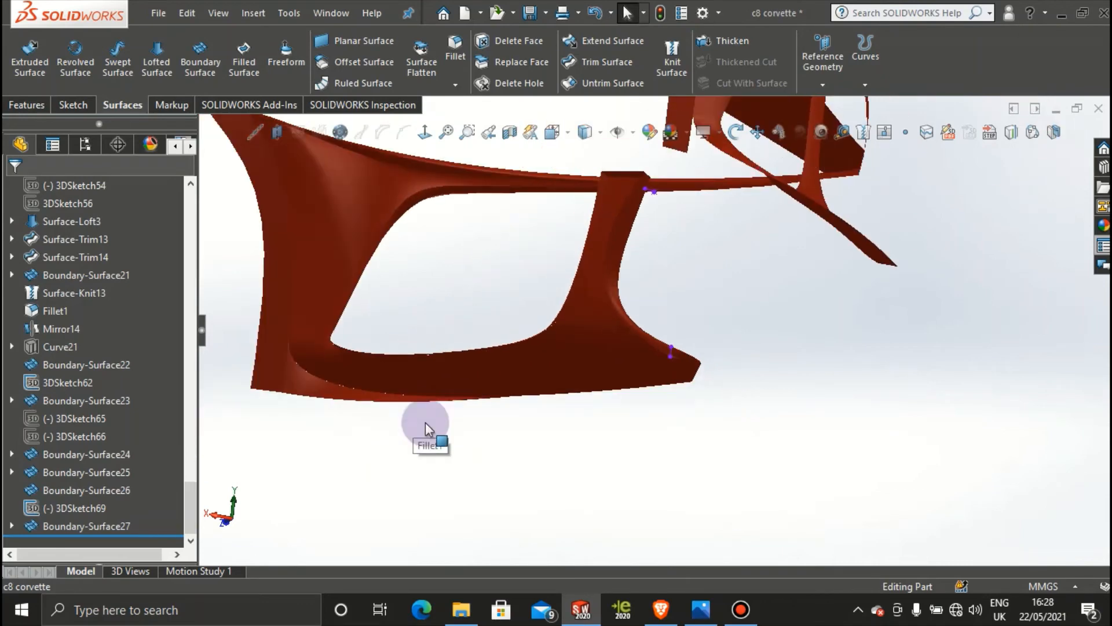
scroll(357, 398, down, 3)
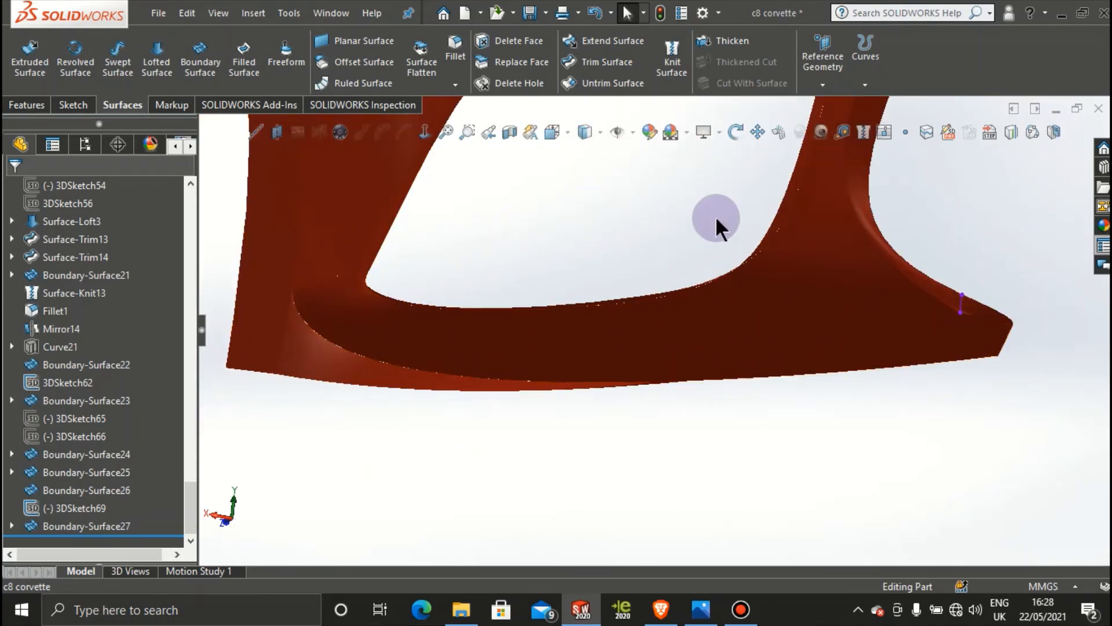
middle_drag(716, 220, 795, 395)
scroll(510, 284, down, 3)
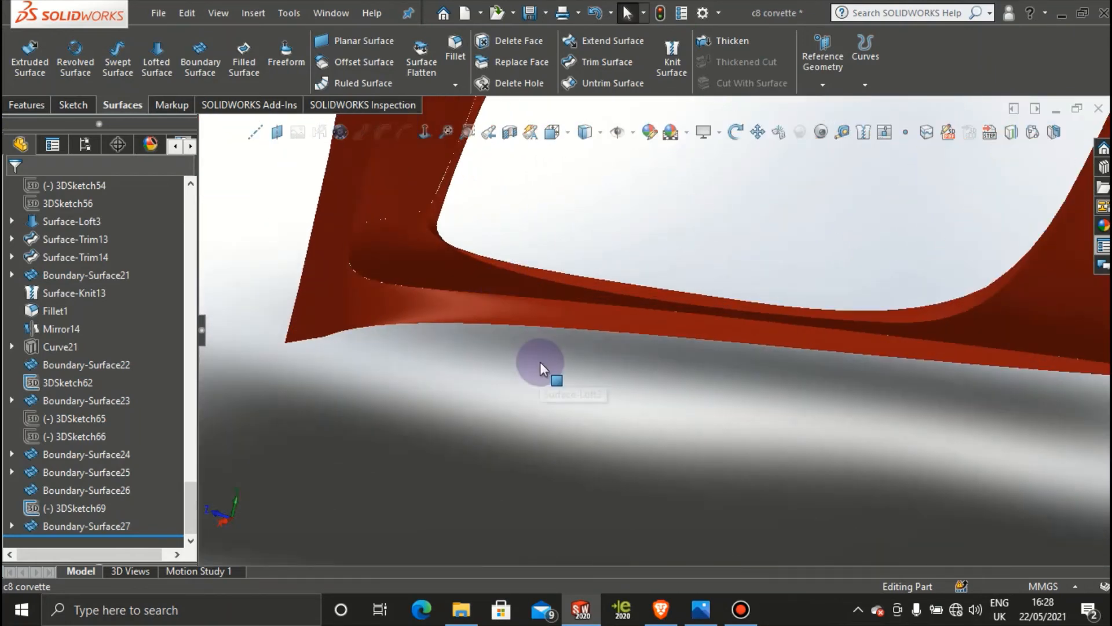
scroll(758, 335, up, 3)
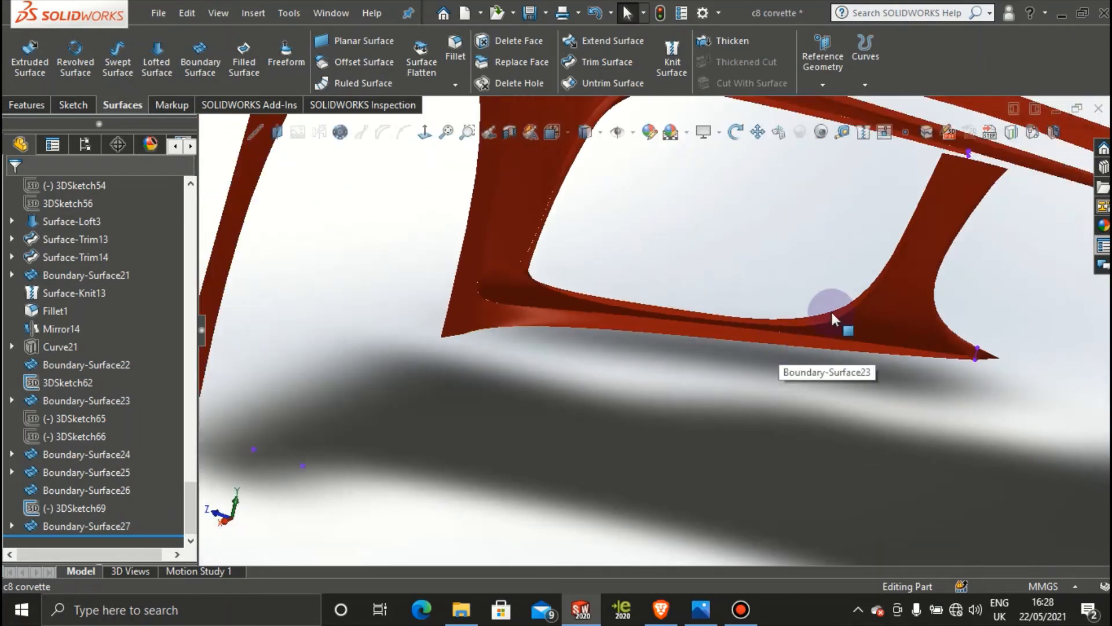
middle_drag(836, 315, 980, 344)
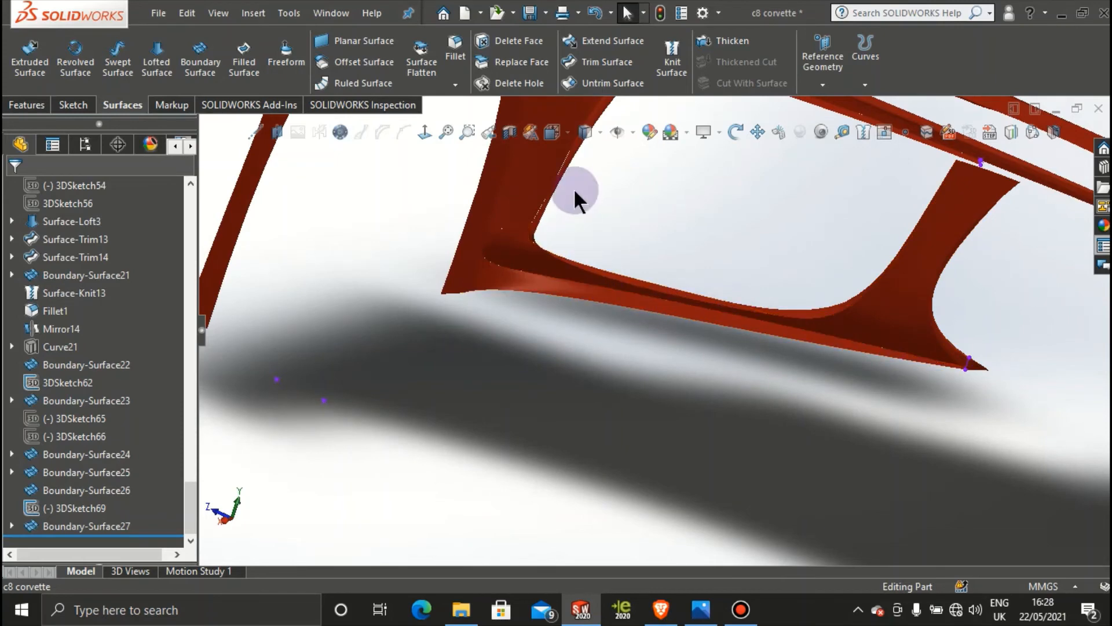
middle_drag(749, 186, 575, 264)
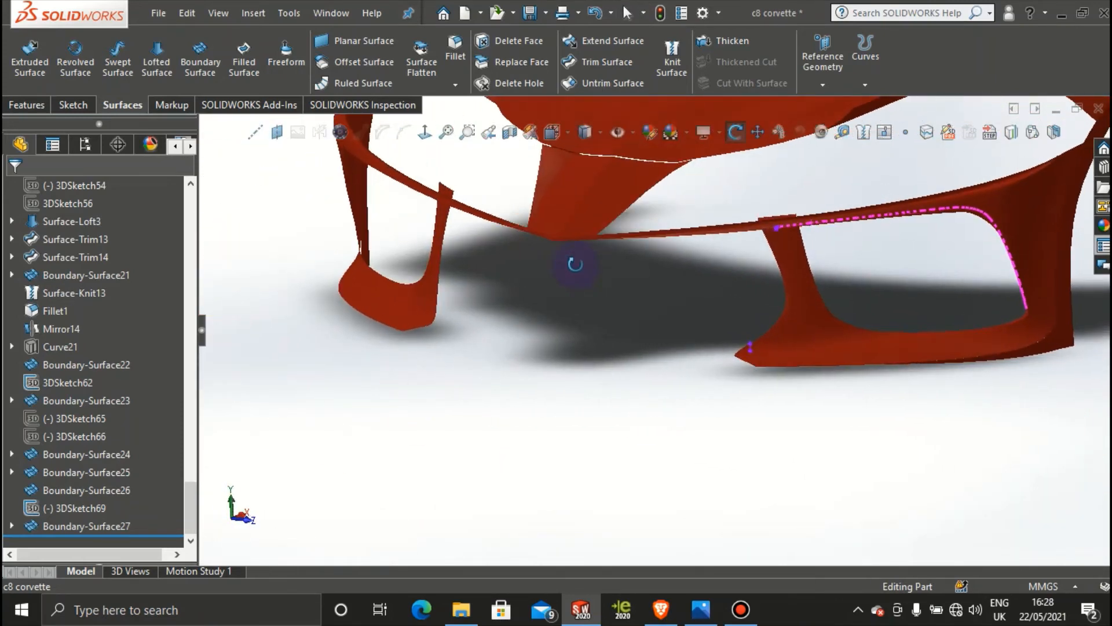
scroll(922, 264, up, 4)
scroll(837, 290, down, 6)
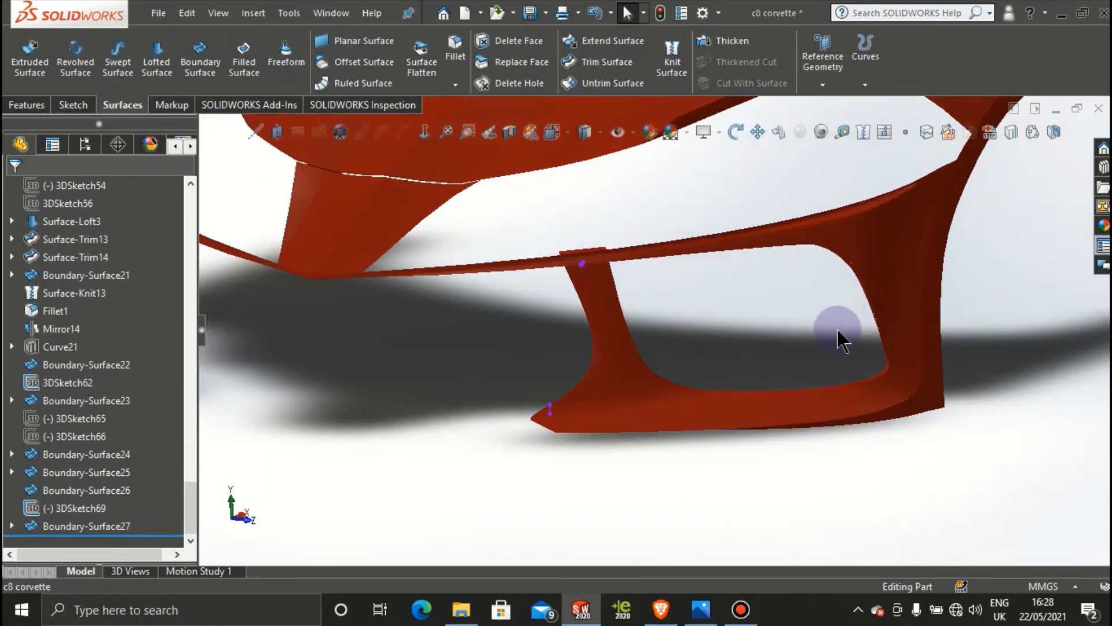
Step: Knit the lower lip and post surfaces with the boundary strips along both post edges, the outer lip face and the post's top cap
click(672, 55)
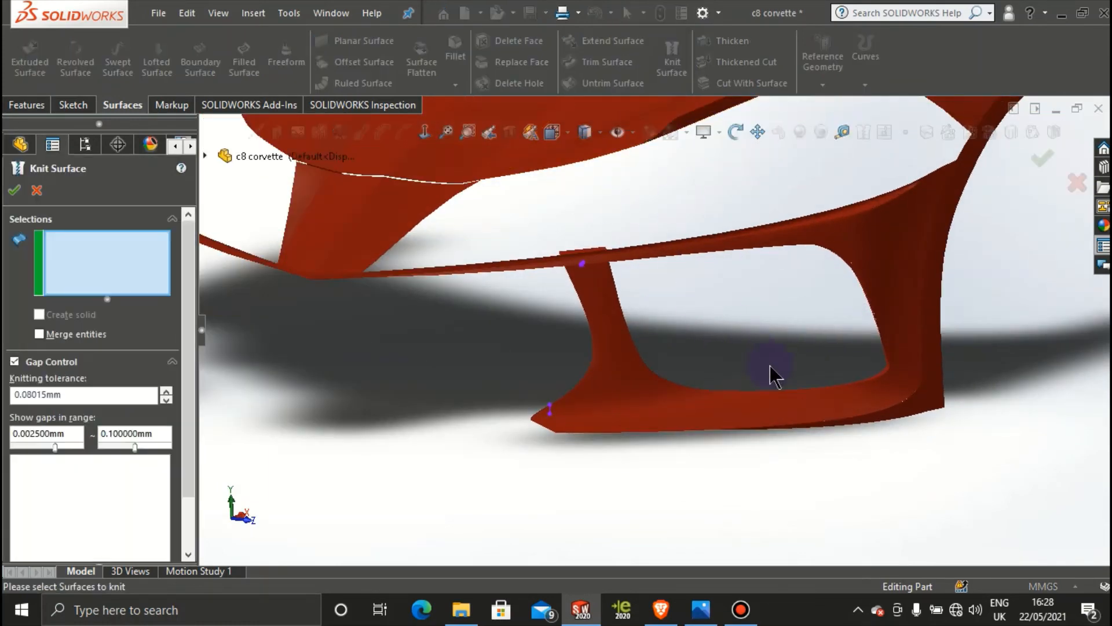
click(843, 394)
click(909, 409)
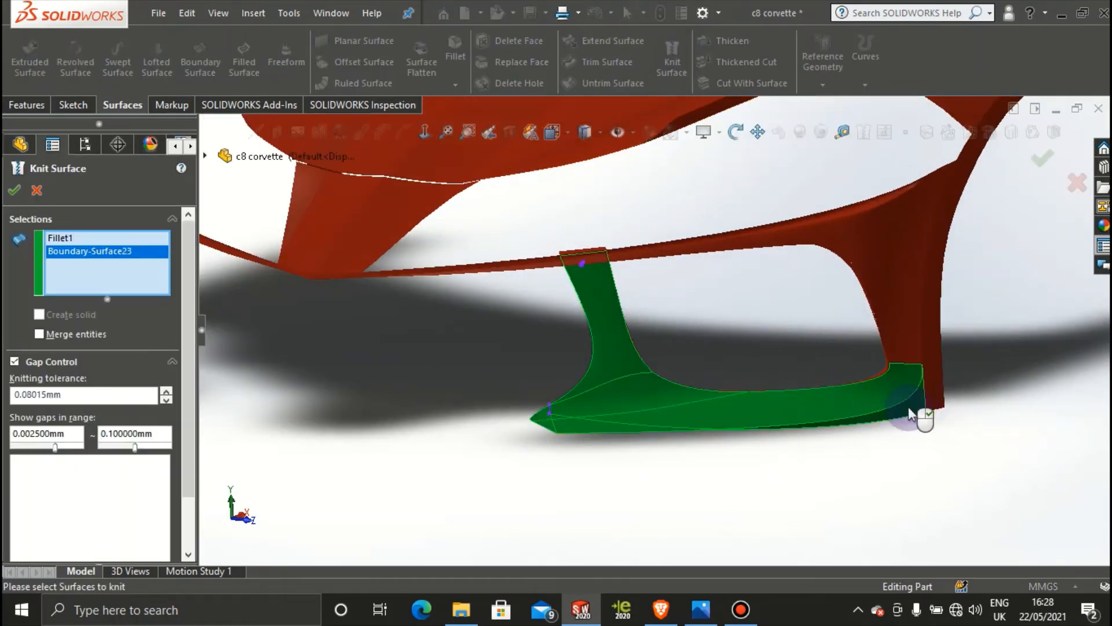
scroll(877, 380, down, 5)
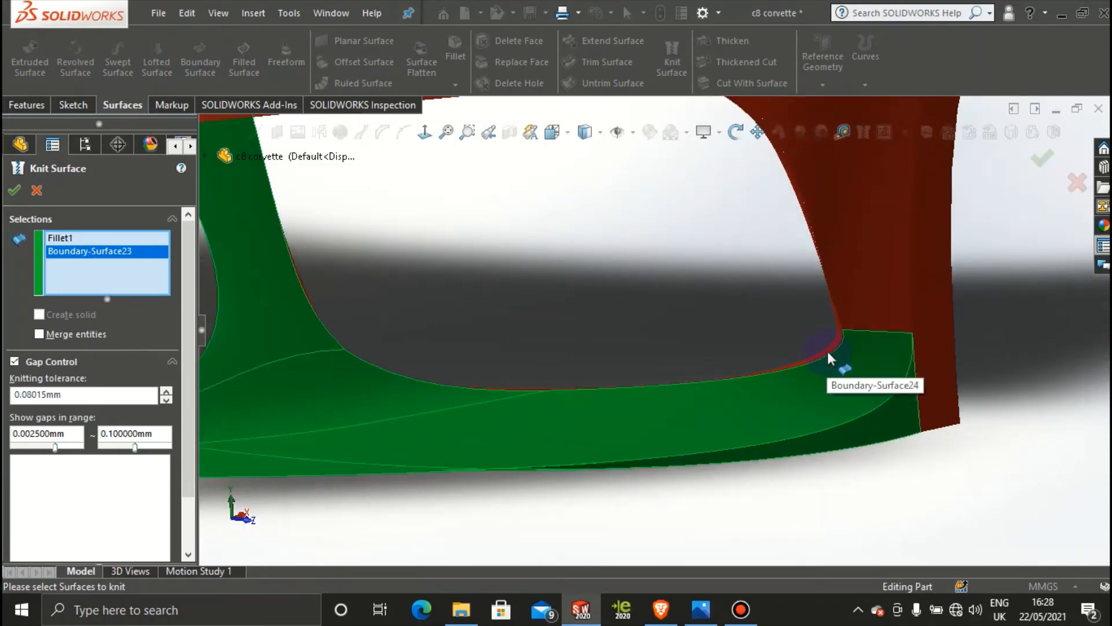
click(827, 350)
scroll(604, 342, up, 5)
scroll(450, 283, down, 4)
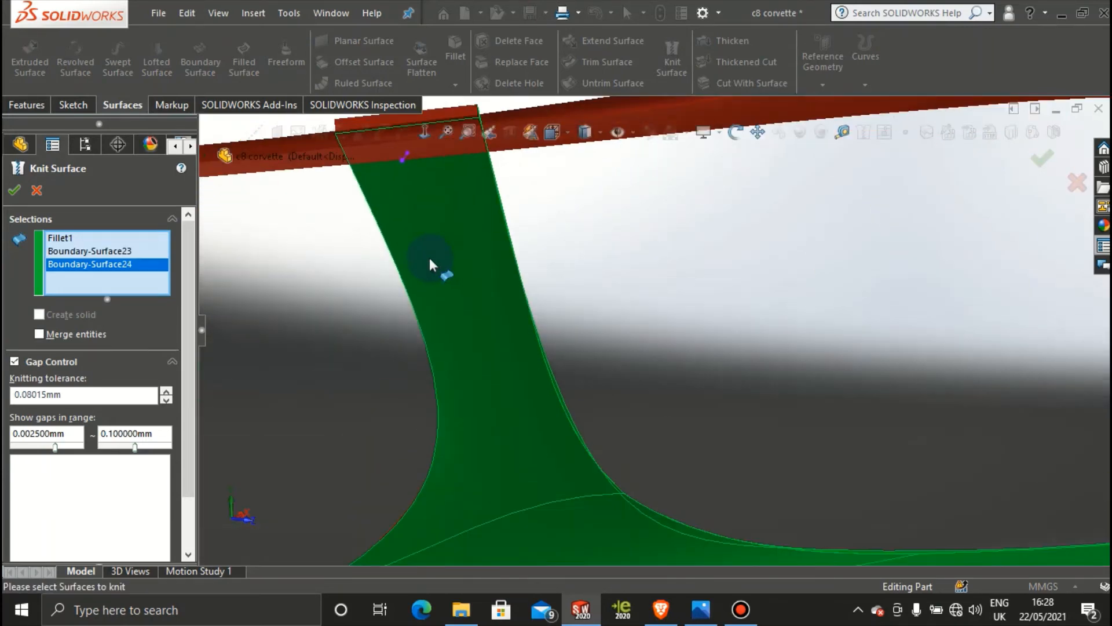
click(423, 112)
scroll(474, 294, up, 5)
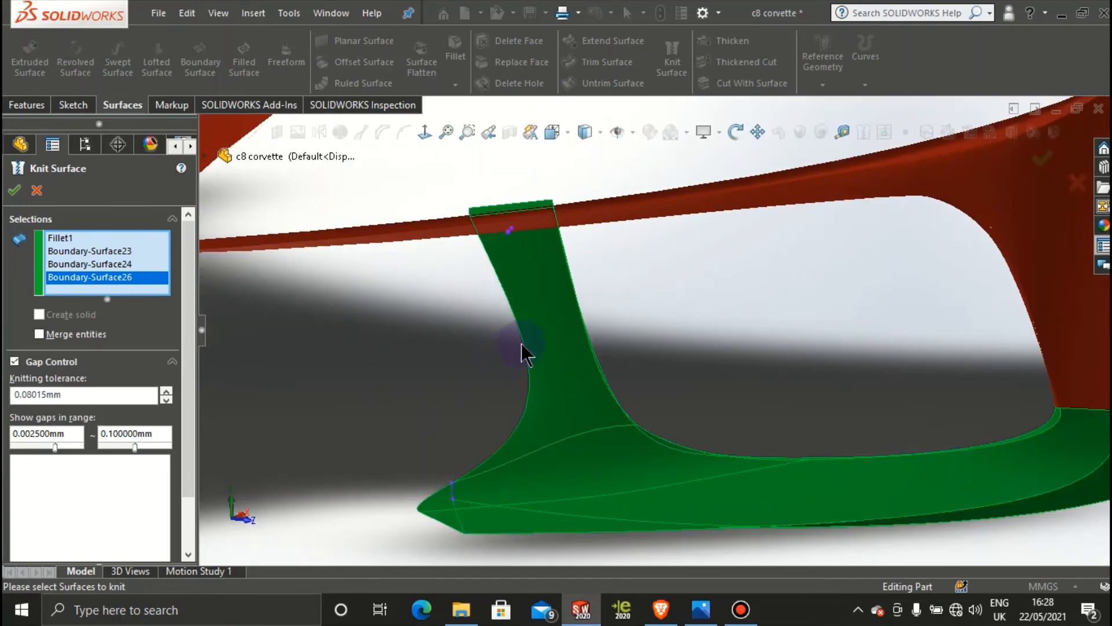
middle_drag(521, 343, 666, 283)
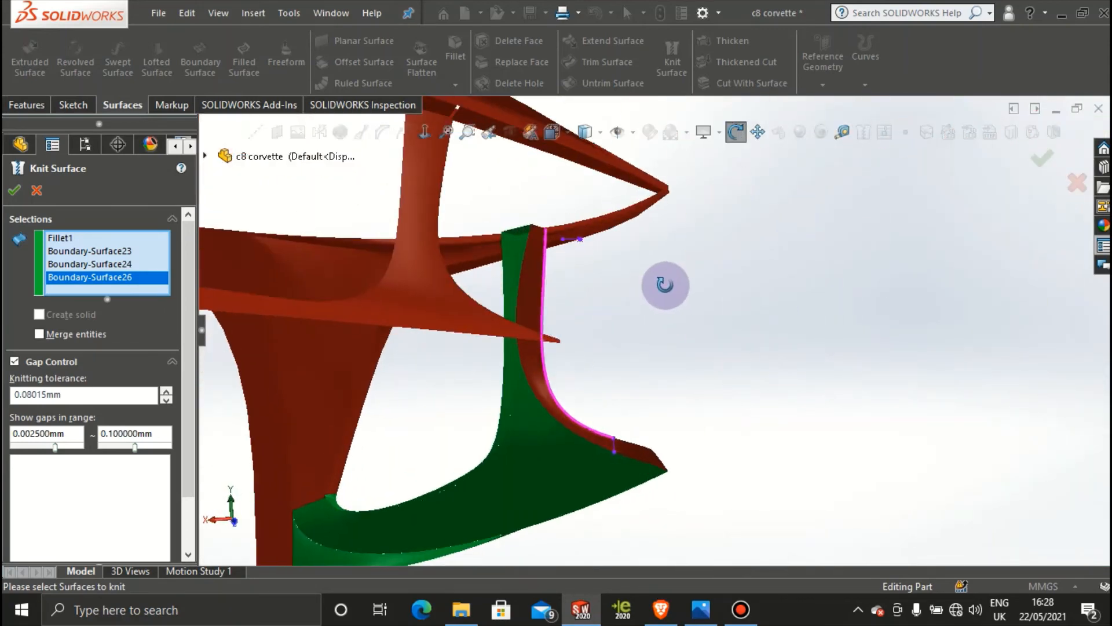
click(530, 287)
scroll(620, 394, up, 3)
middle_drag(620, 422, 509, 479)
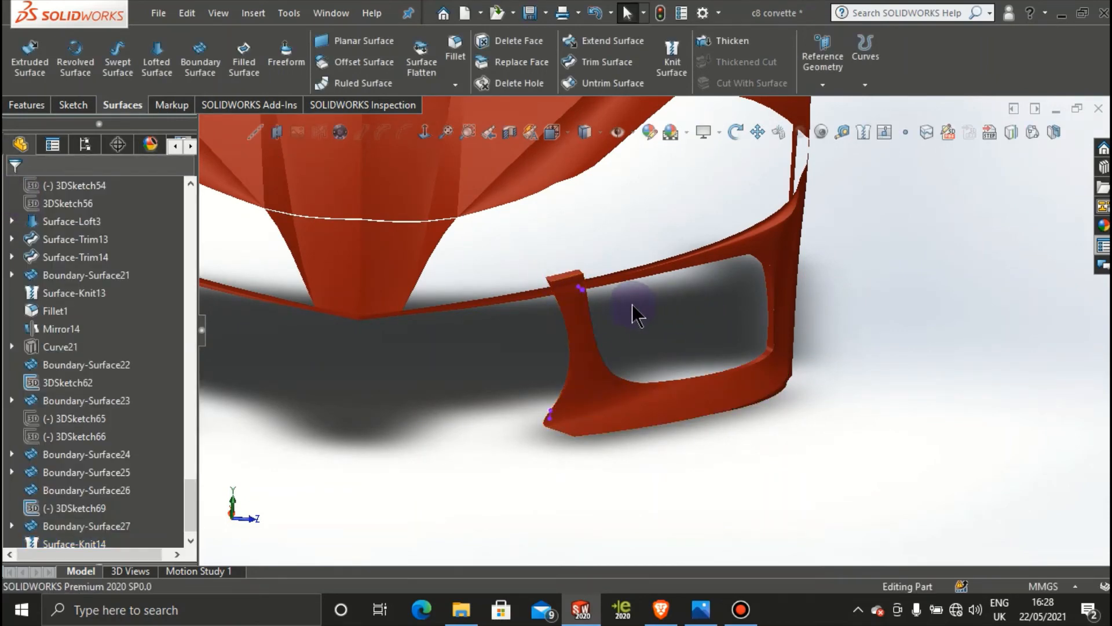
Step: Hide the short 3D sketch lines at the top of the post and at the inner tip of the lower lip
scroll(566, 312, down, 8)
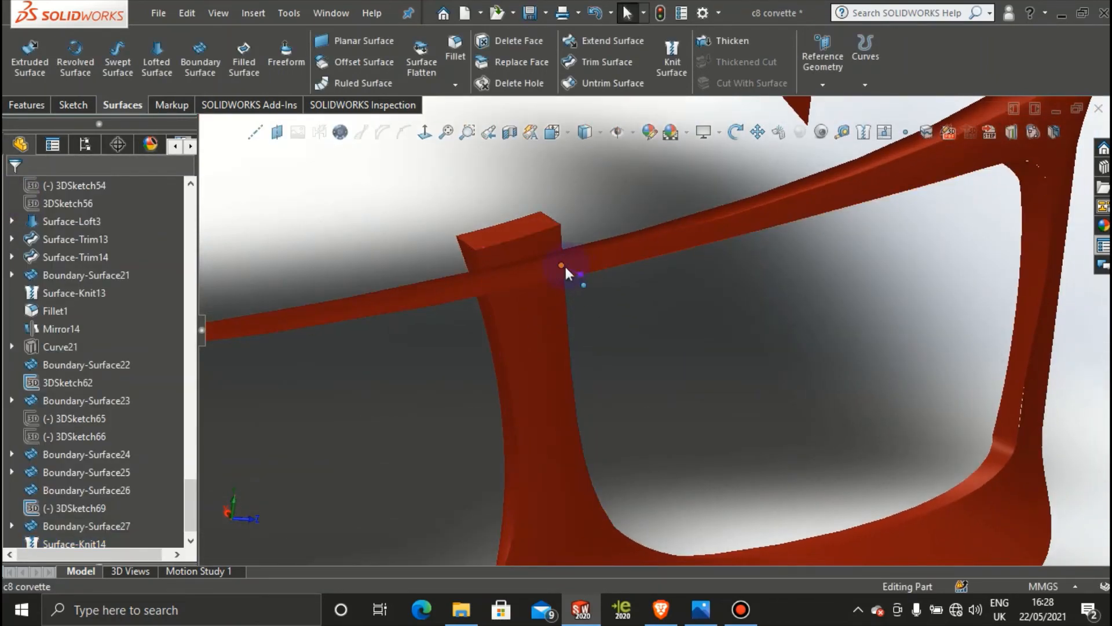
right_click(562, 267)
click(598, 252)
scroll(601, 375, up, 3)
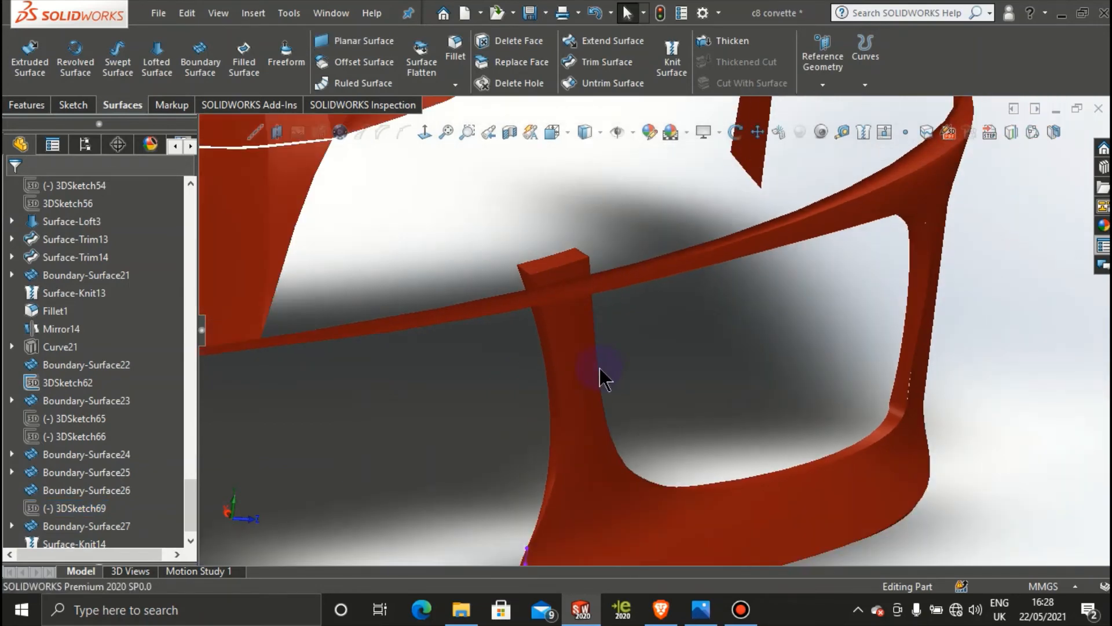
scroll(545, 510, down, 10)
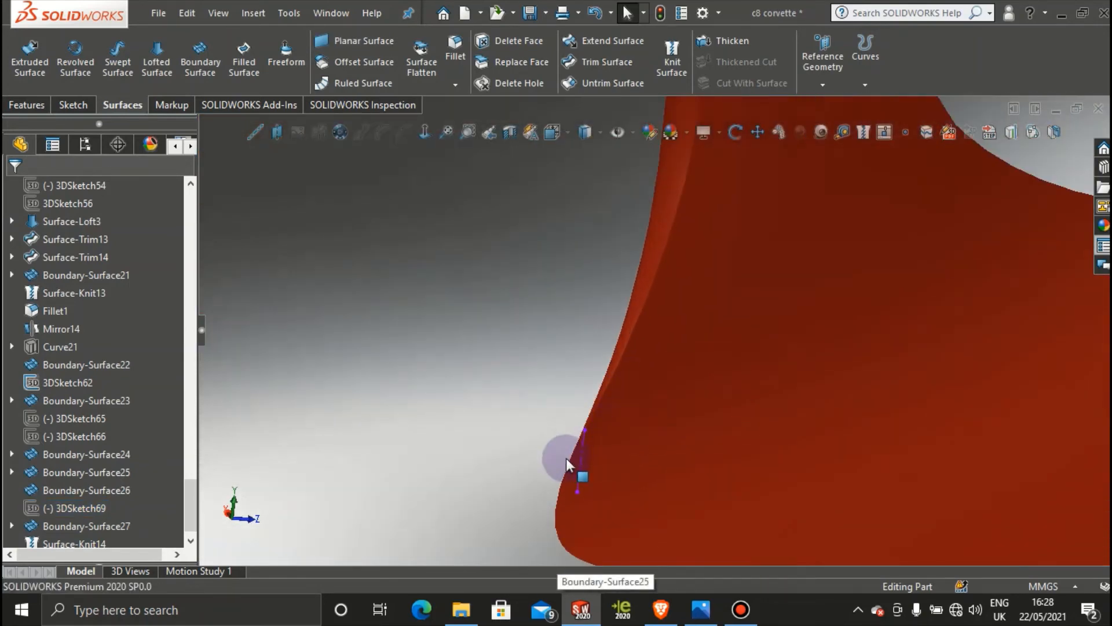
right_click(579, 466)
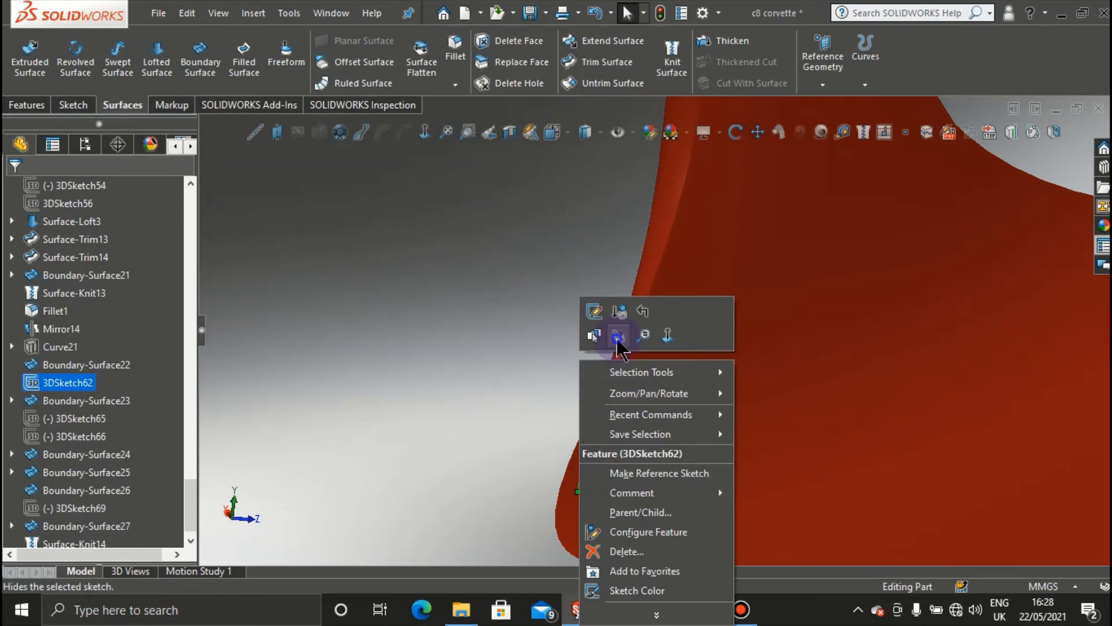
click(615, 338)
scroll(640, 427, up, 8)
middle_drag(640, 428, 817, 348)
scroll(875, 246, down, 4)
scroll(874, 242, up, 4)
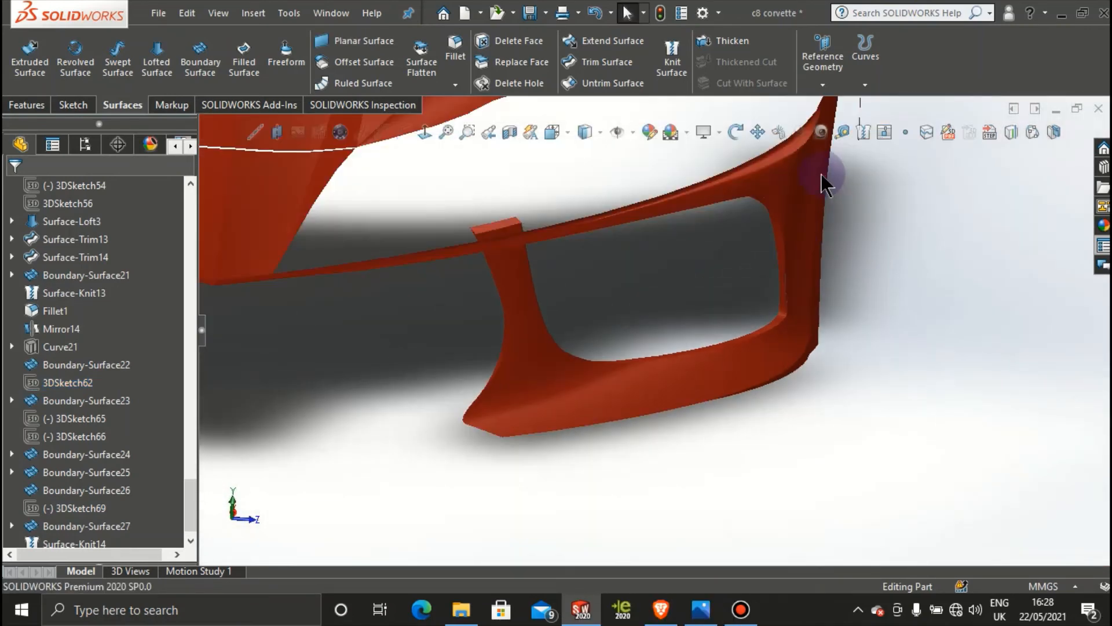
scroll(821, 173, down, 2)
click(672, 58)
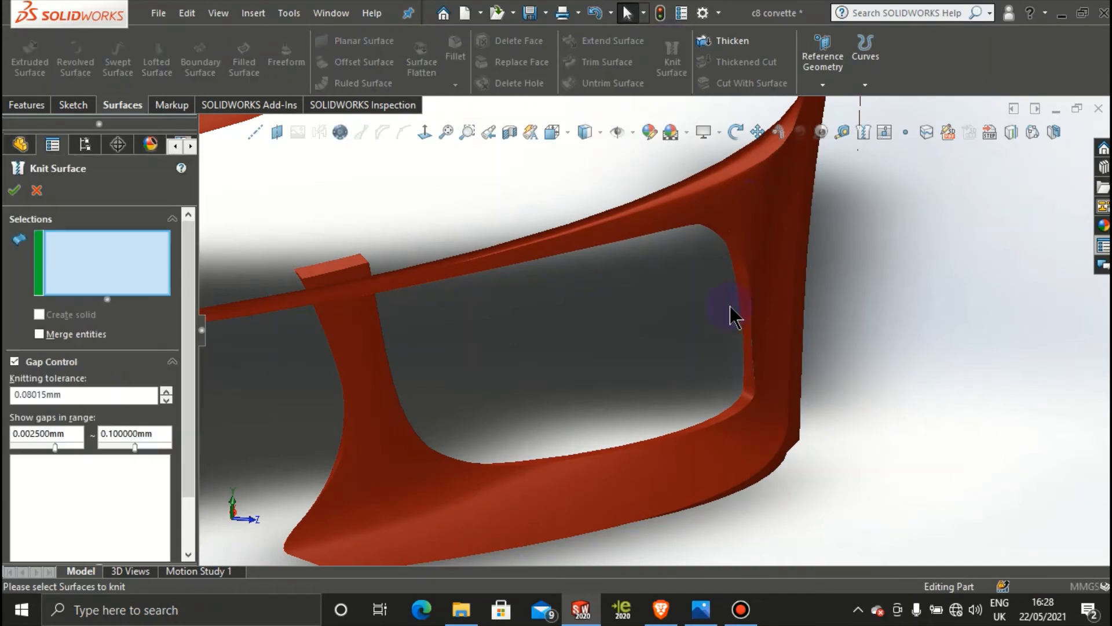
click(750, 341)
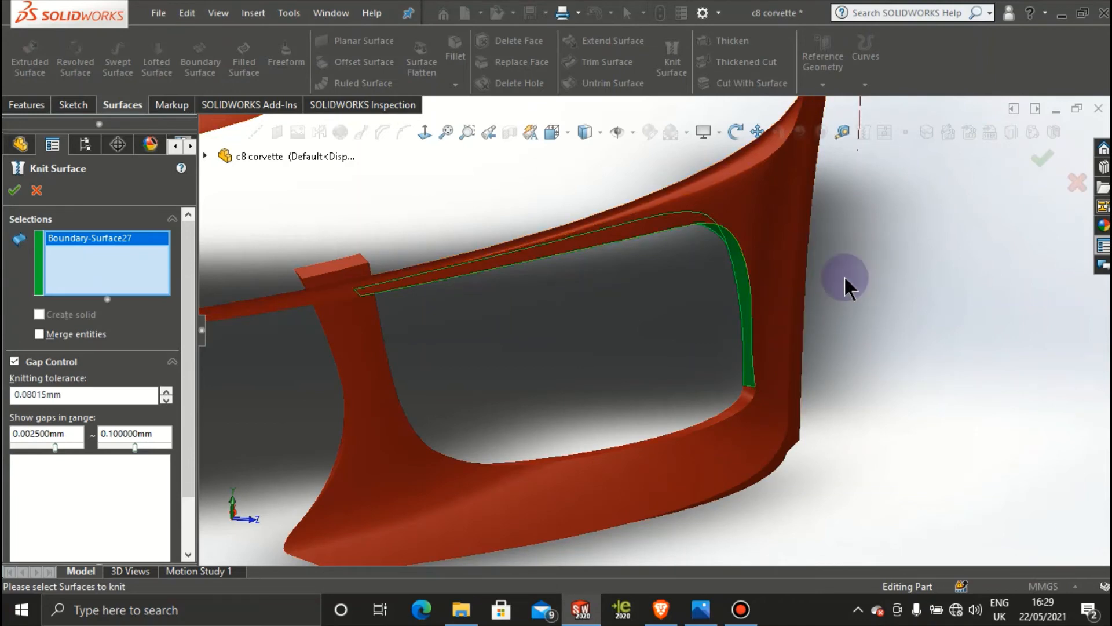
click(729, 416)
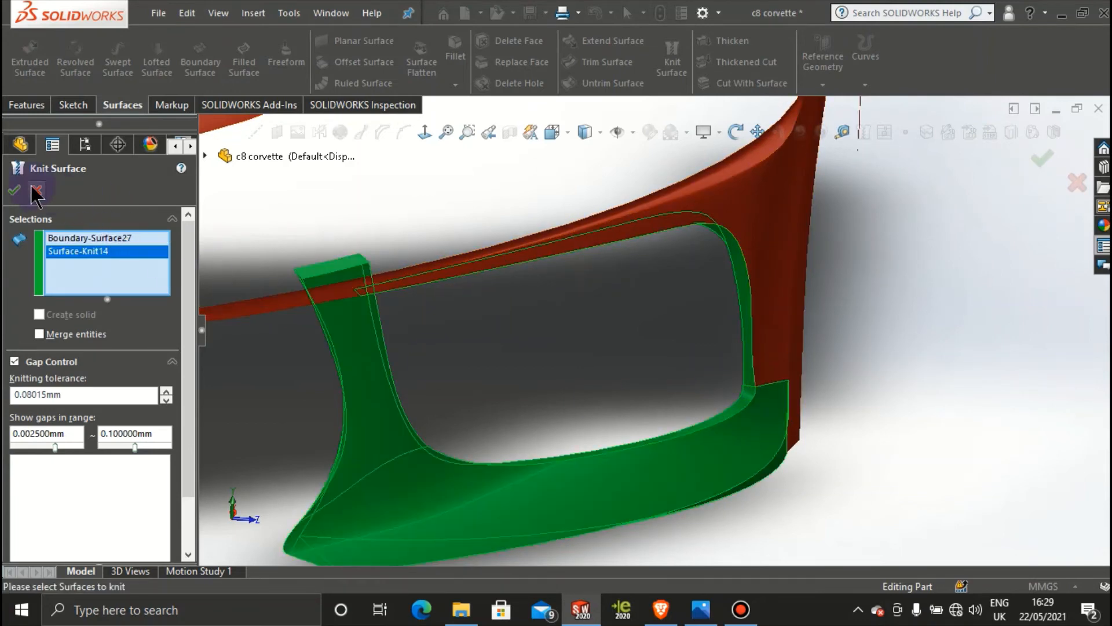
click(14, 190)
Step: Mirror the knitted lower lip body about the Front Plane
scroll(931, 372, up, 6)
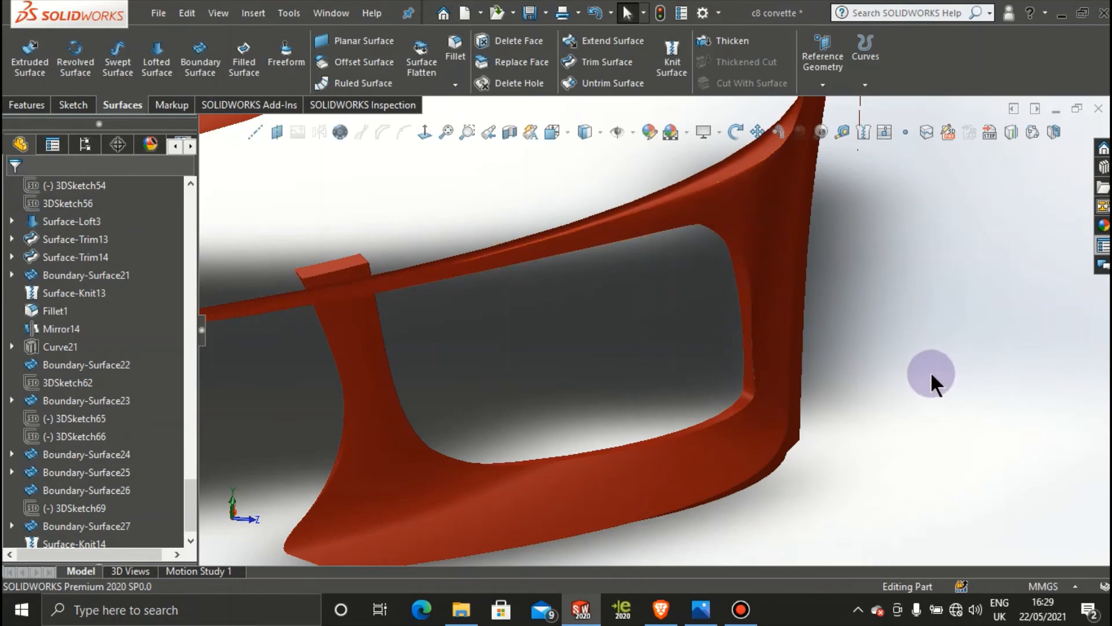
scroll(546, 500, up, 2)
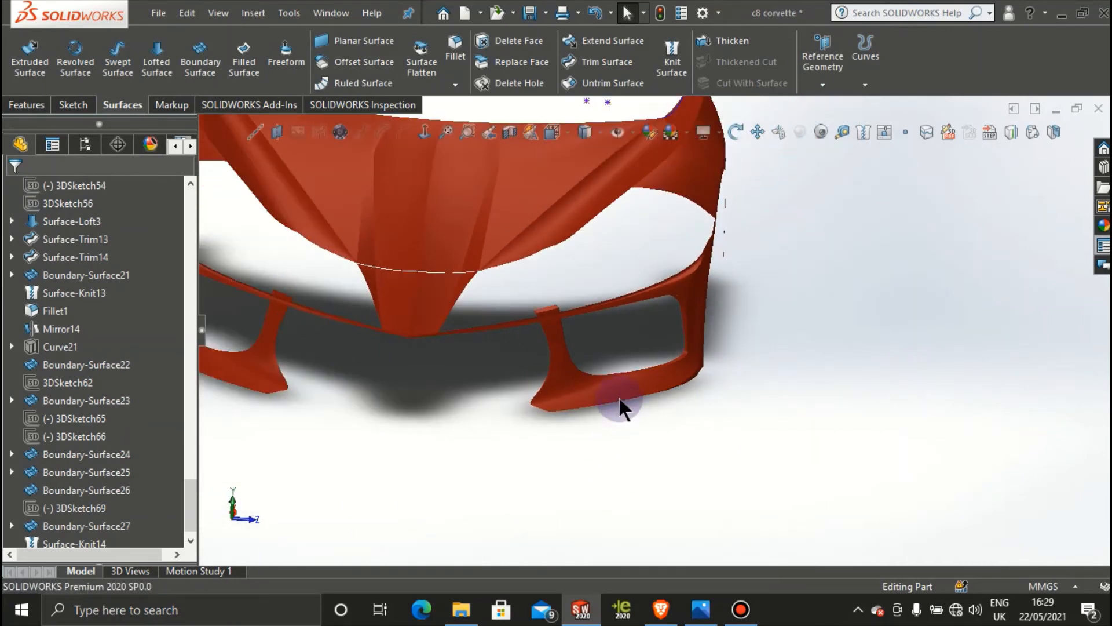
middle_drag(618, 395, 597, 428)
scroll(649, 447, up, 3)
middle_drag(623, 347, 650, 348)
scroll(592, 291, down, 4)
scroll(592, 290, up, 3)
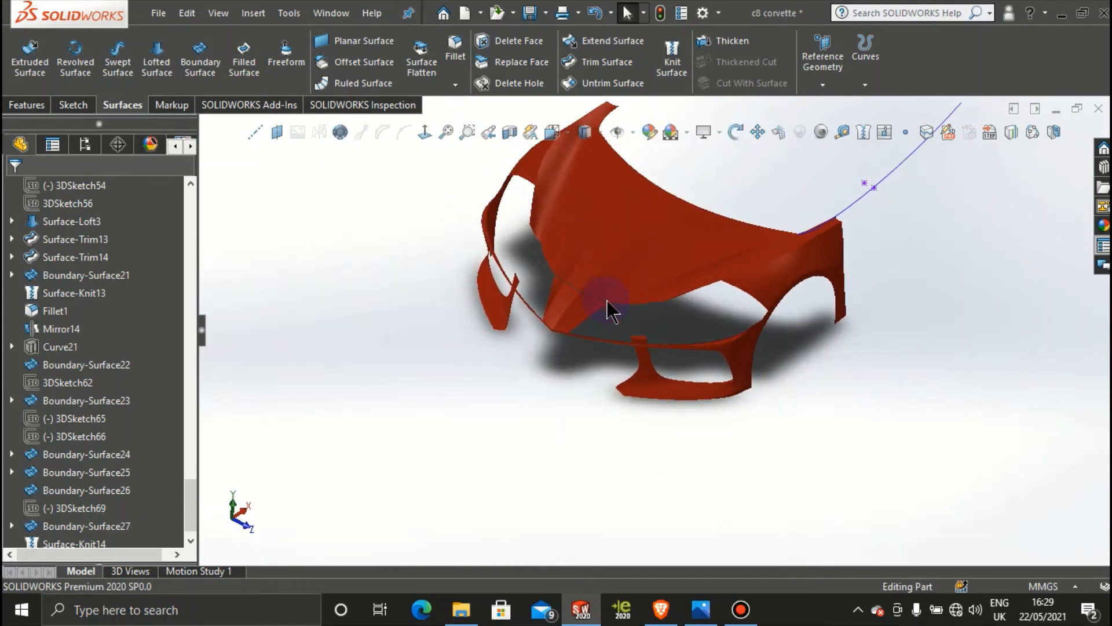
scroll(736, 211, down, 4)
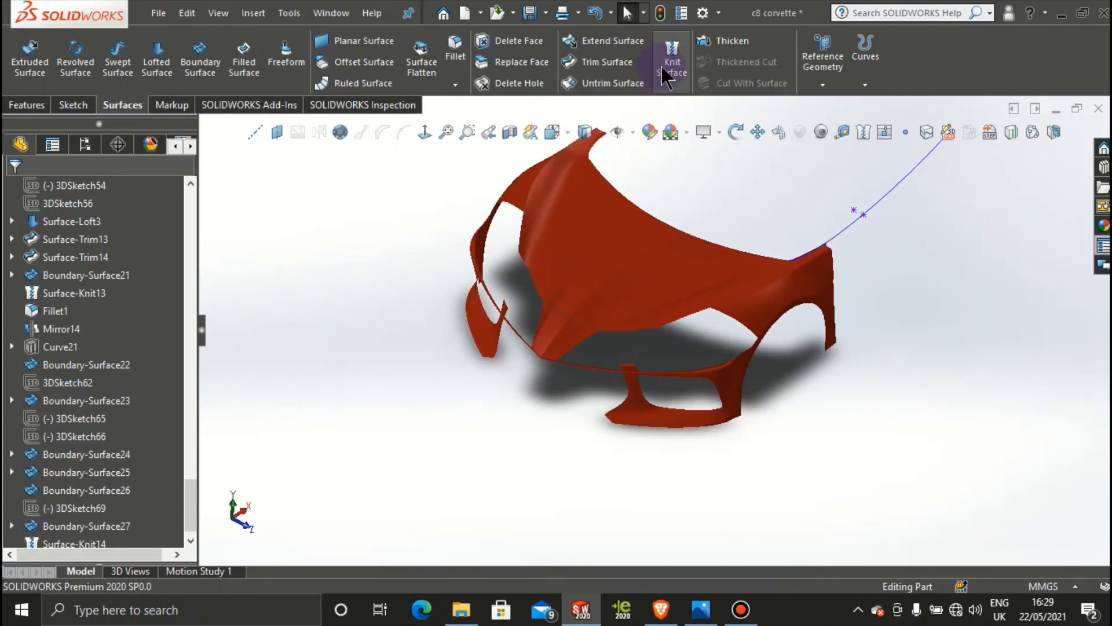
click(23, 106)
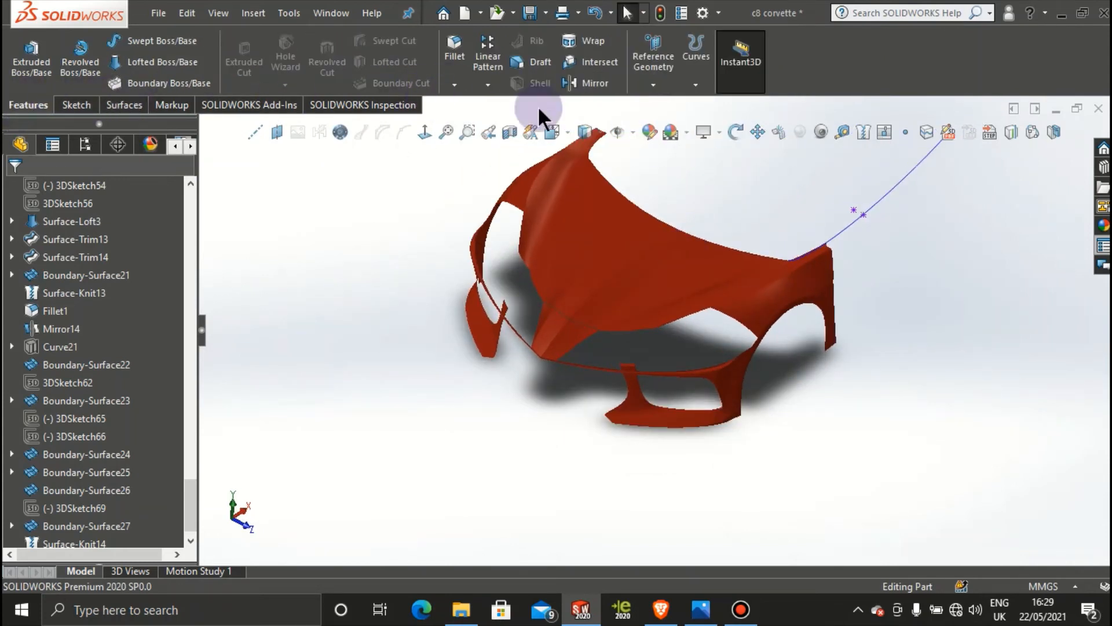
click(602, 84)
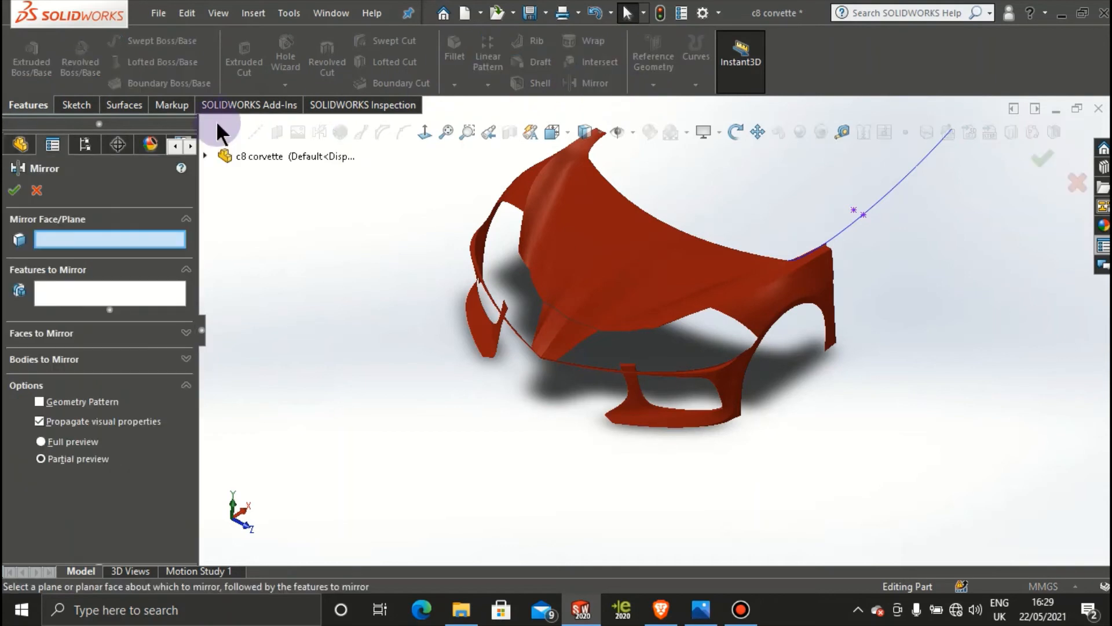
click(207, 153)
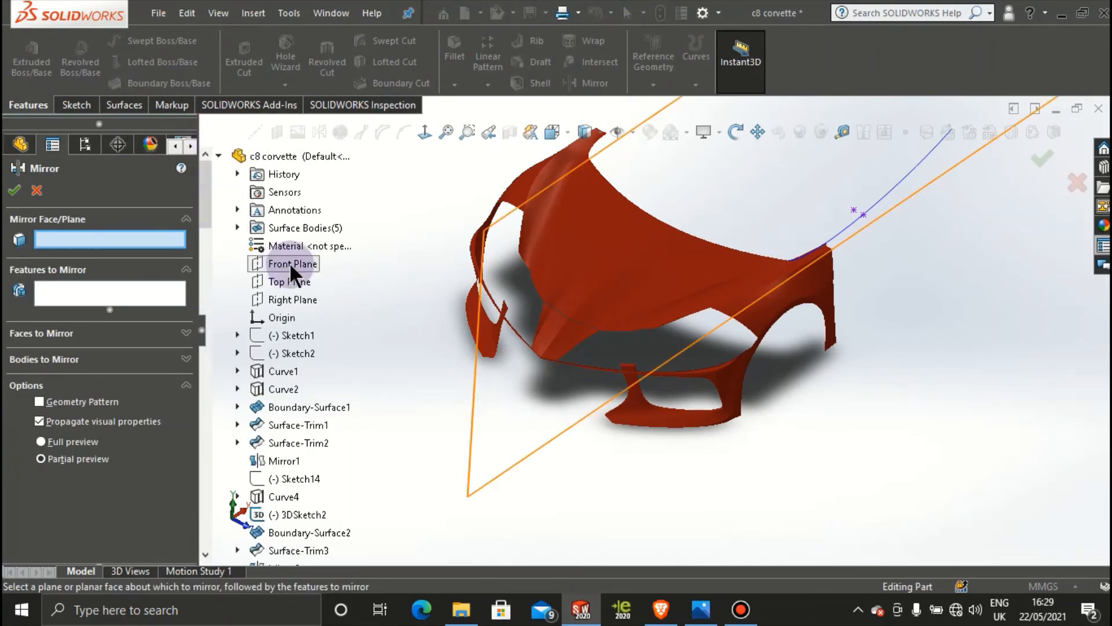
click(289, 264)
click(132, 359)
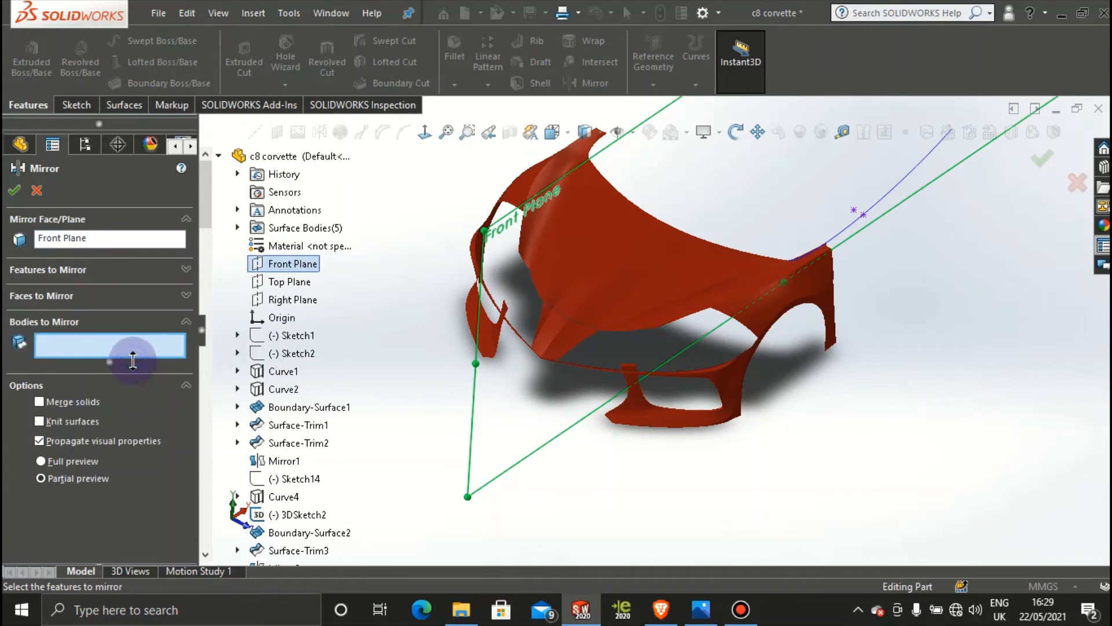
click(641, 421)
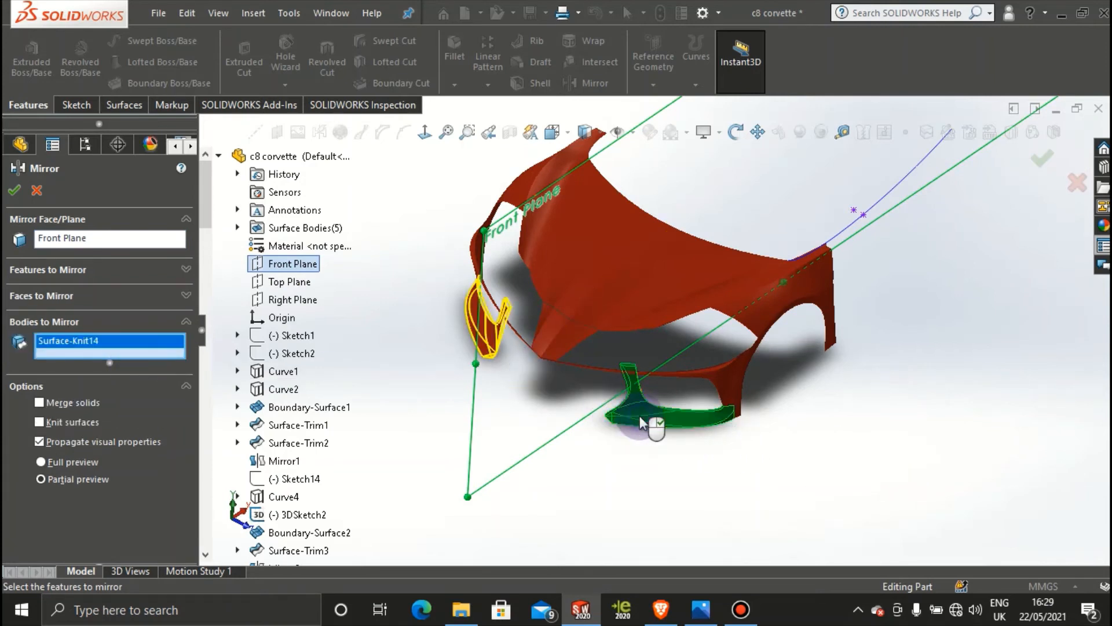
click(13, 191)
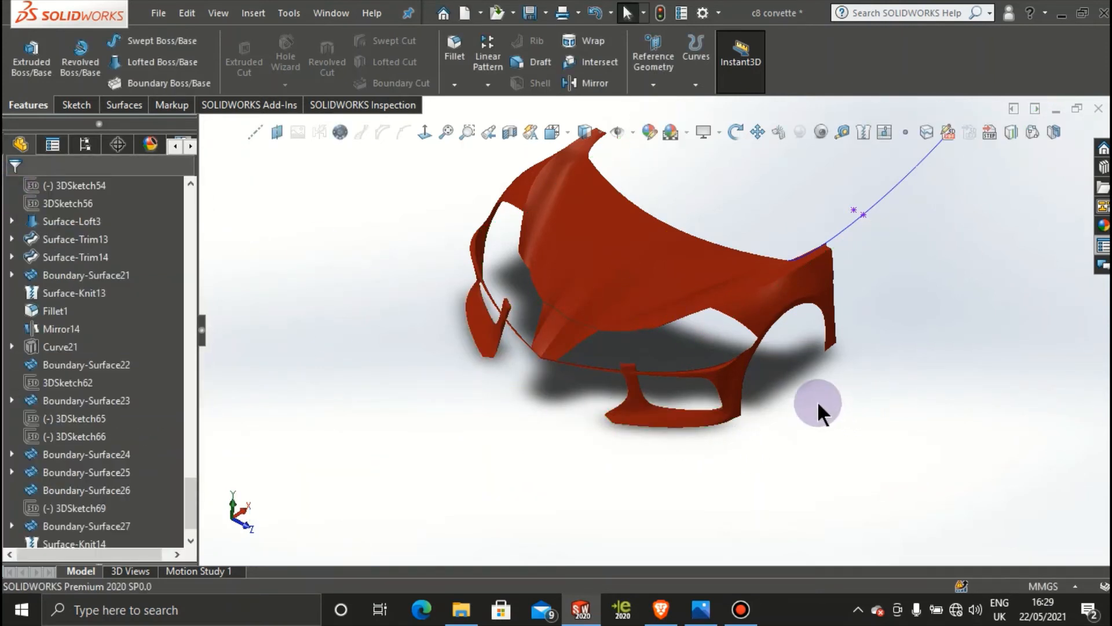
Step: Knit the mirrored lip, the knitted lip, the main front body, the side opening's inner boundary surface and the small patch at the outer lower corner
scroll(816, 401, up, 2)
click(737, 336)
scroll(603, 377, down, 8)
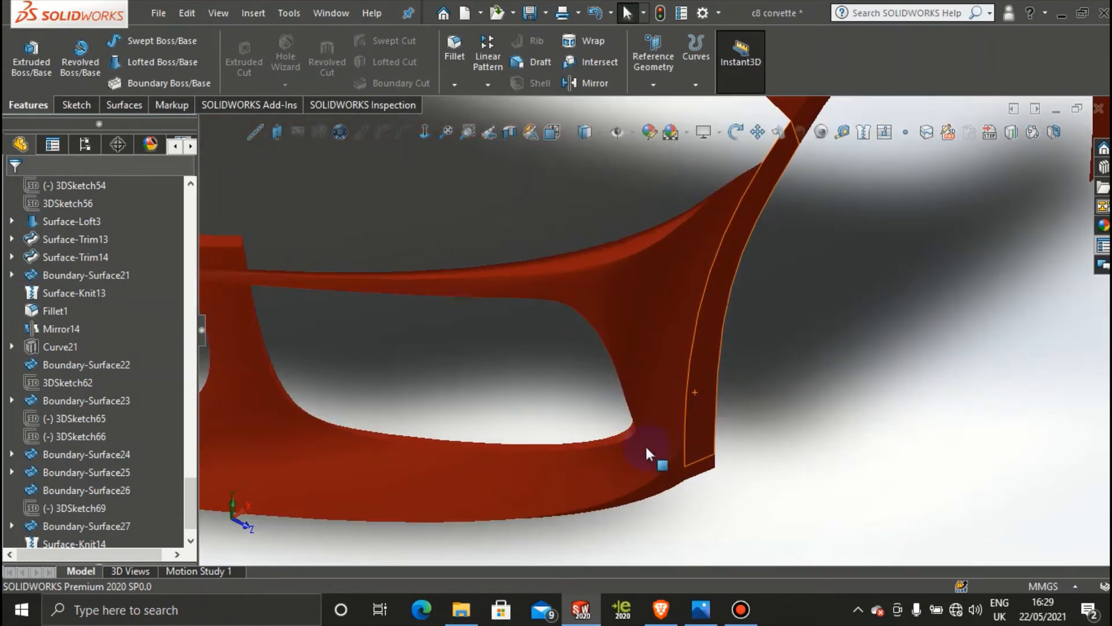
scroll(641, 393, up, 3)
middle_drag(641, 392, 521, 98)
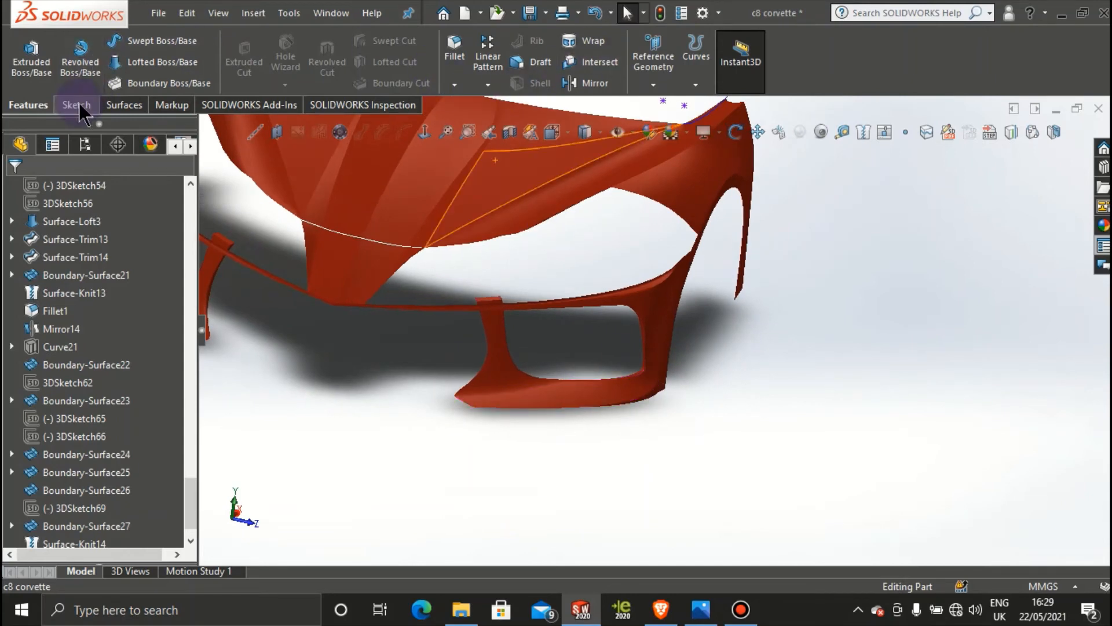
click(117, 106)
click(672, 58)
click(679, 381)
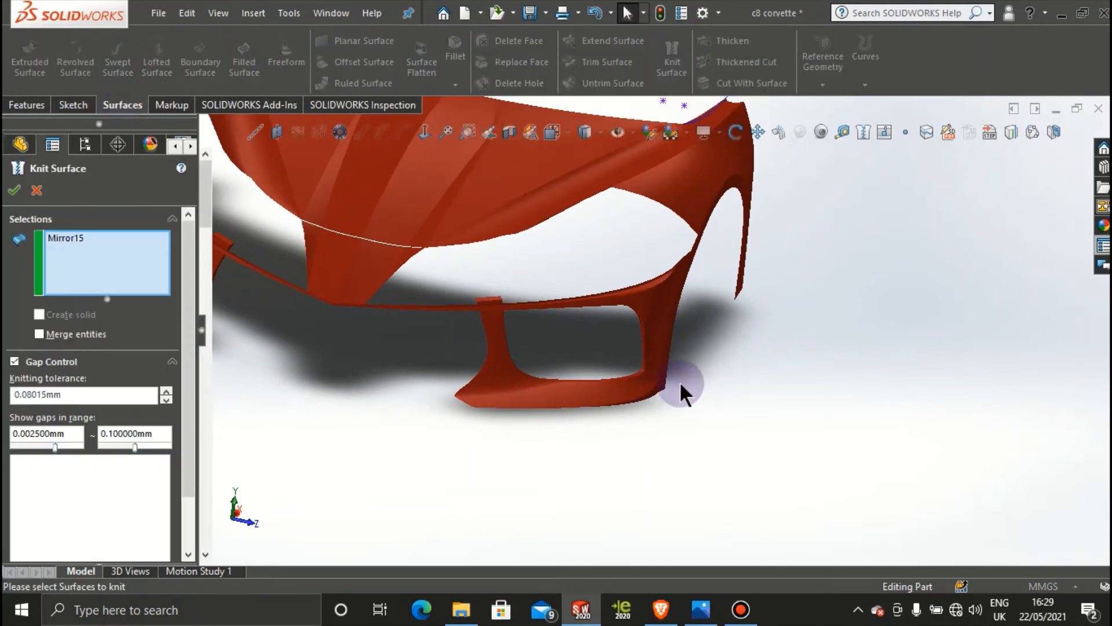
click(613, 385)
click(654, 308)
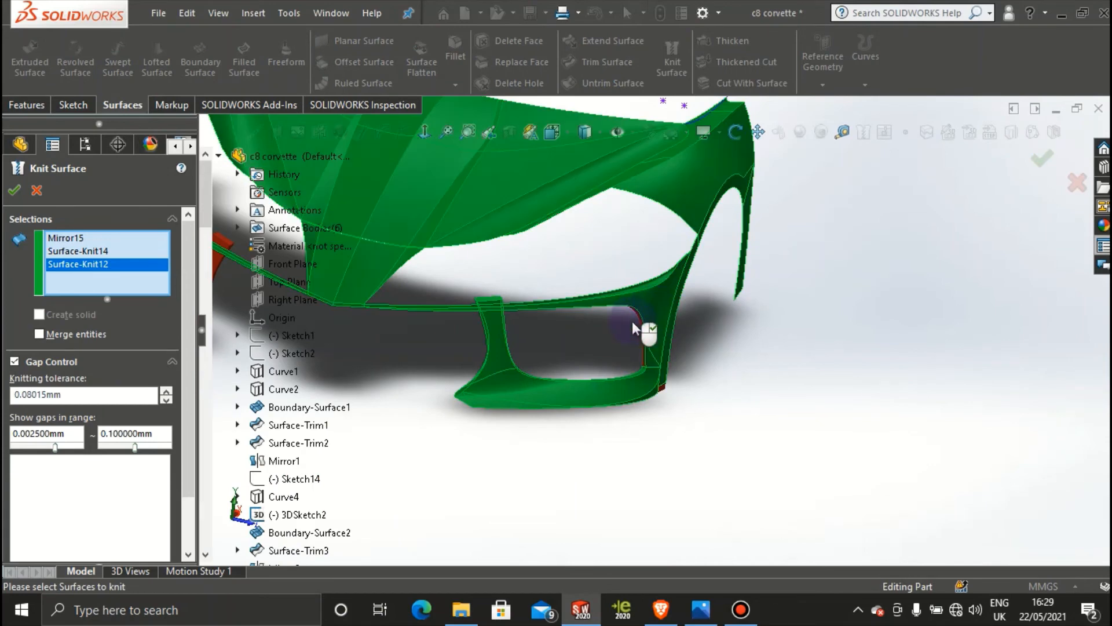
scroll(631, 322, down, 2)
click(654, 309)
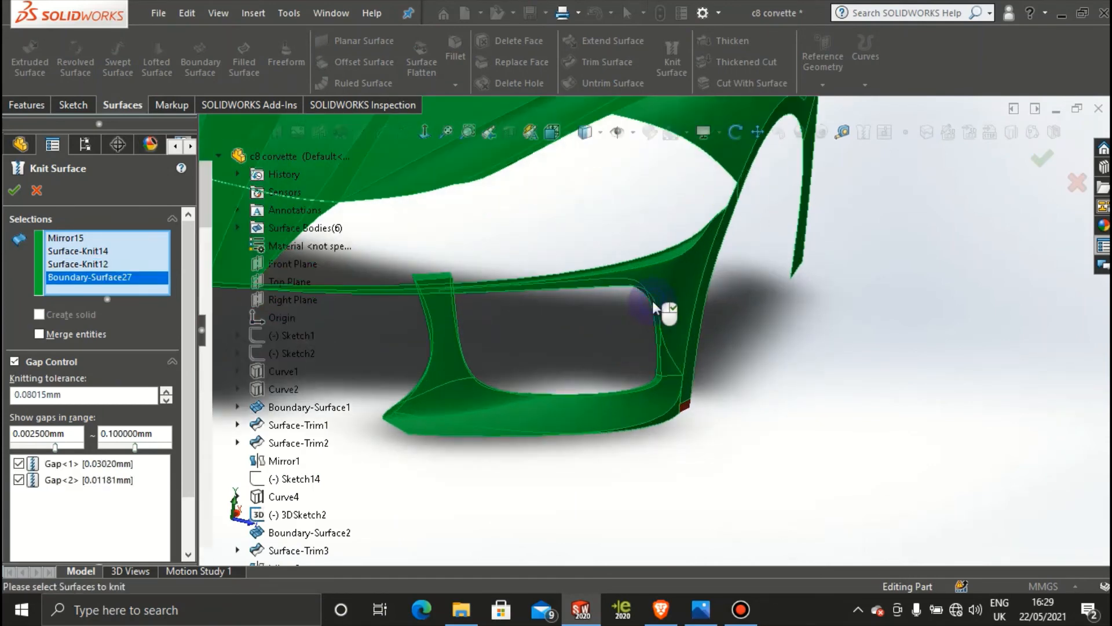
middle_drag(579, 359, 701, 429)
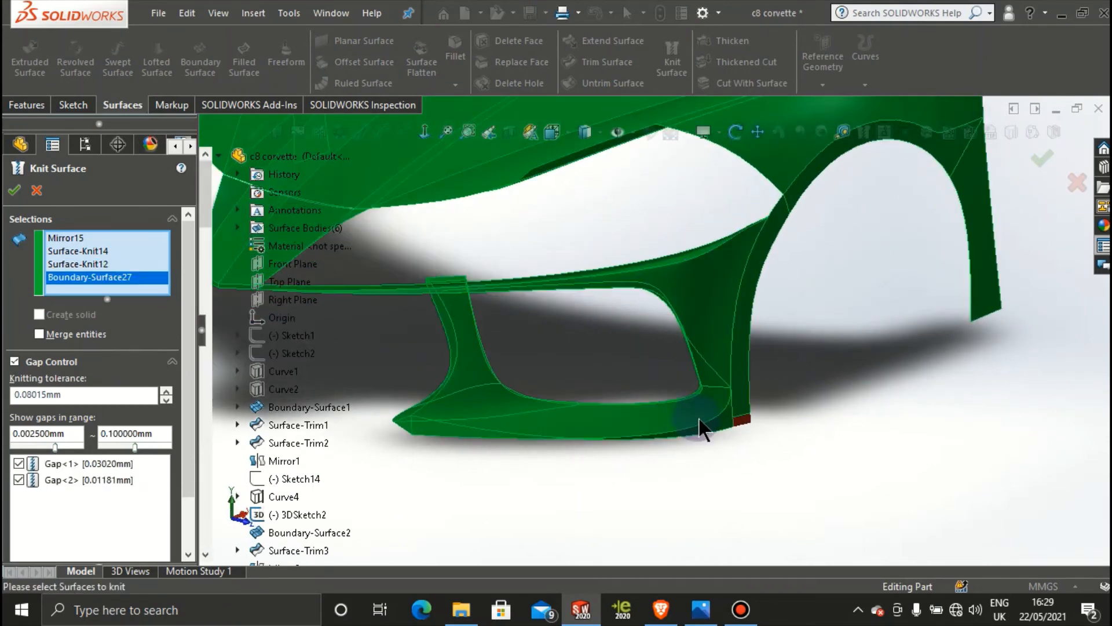
click(743, 421)
middle_drag(579, 365, 756, 386)
middle_drag(764, 371, 570, 342)
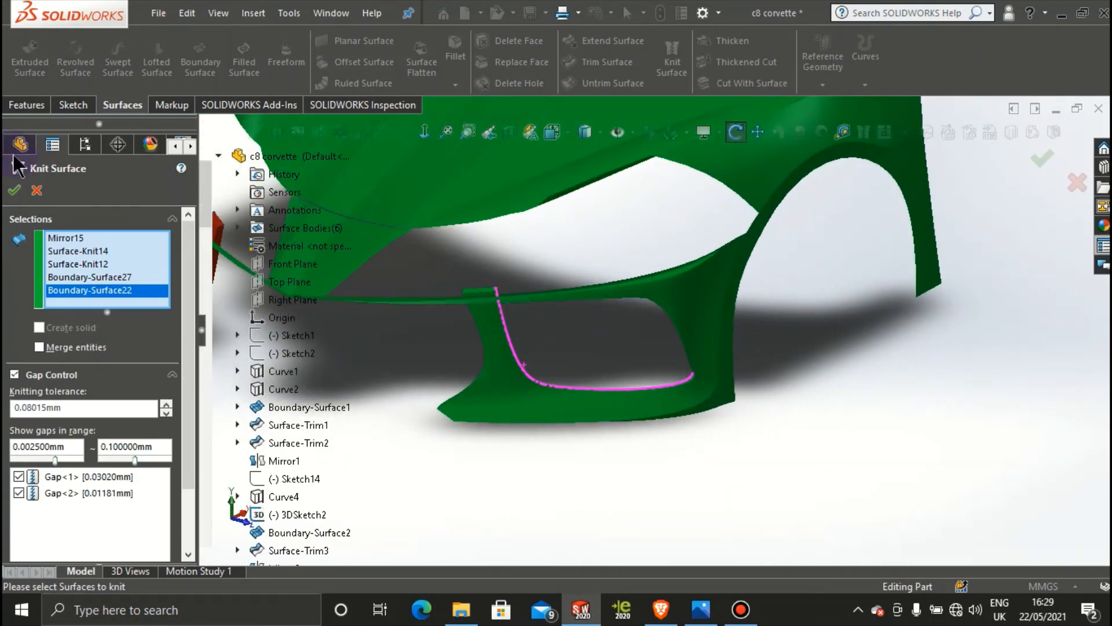
click(22, 190)
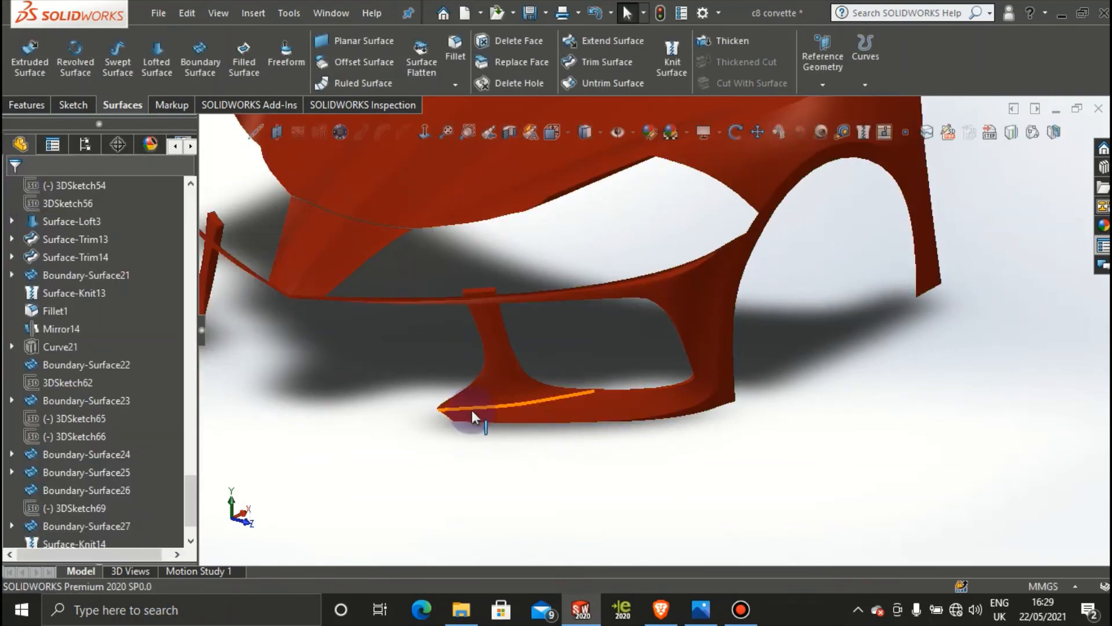
Step: Examine the lower lip and its outer lower corner from behind and from the side
middle_drag(472, 409, 516, 388)
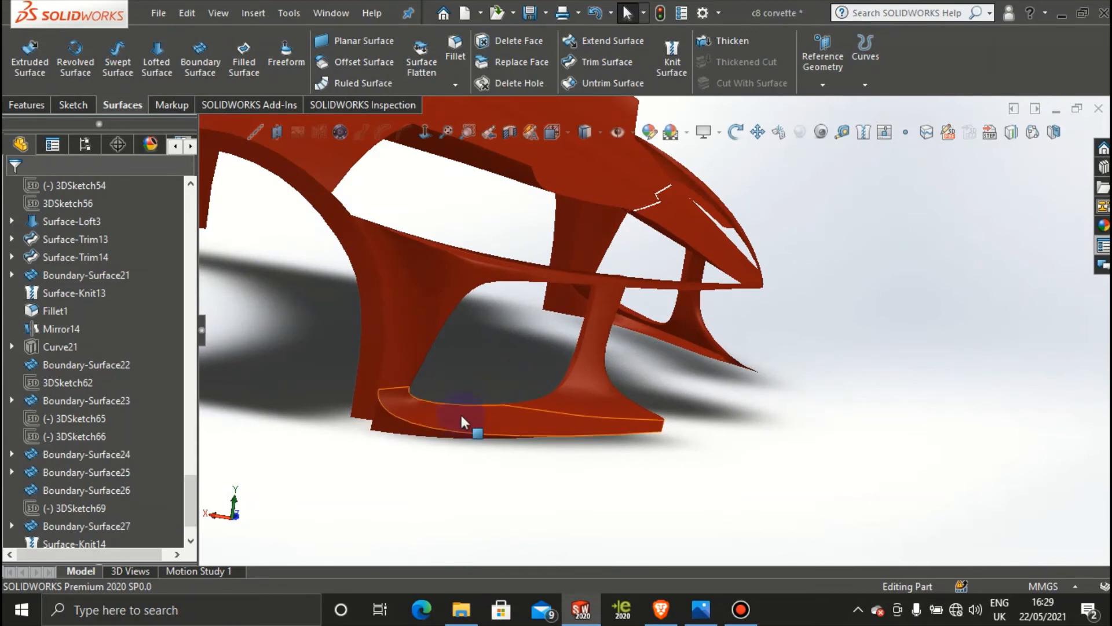
middle_drag(462, 422, 996, 329)
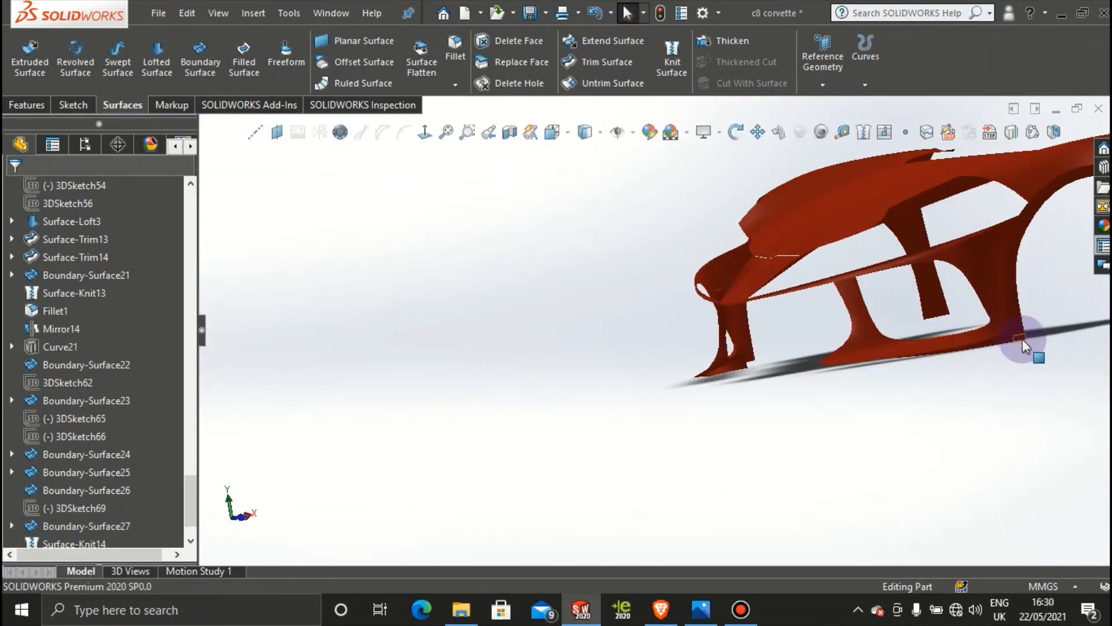
Step: Examine the small patch at the lower lip's outer lower corner and compare both sides of the front bumper
click(1019, 335)
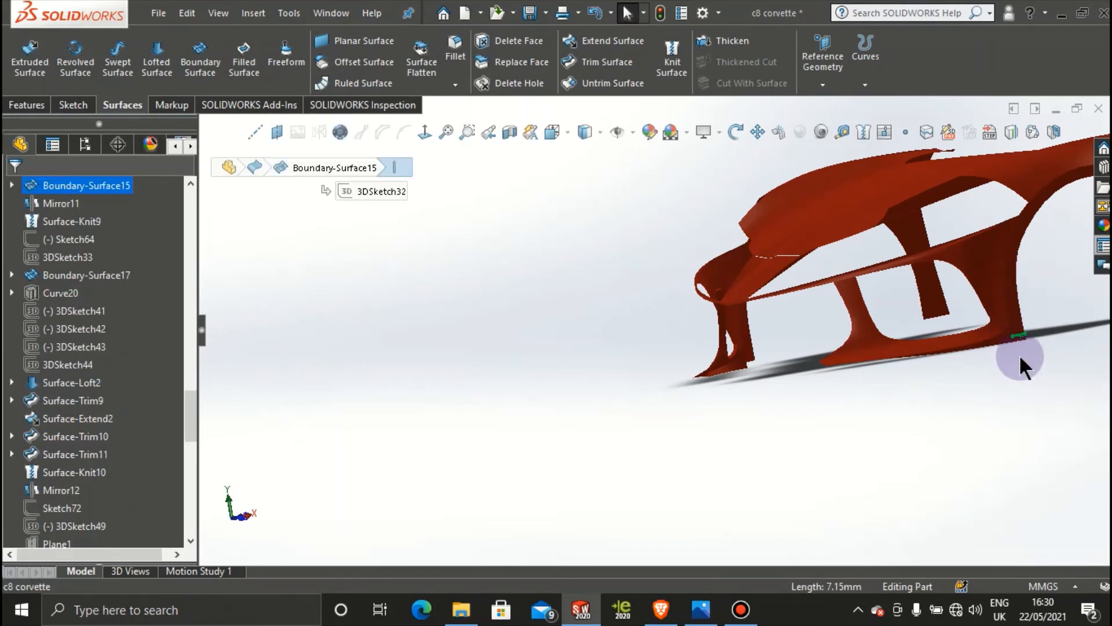
scroll(1020, 357, down, 4)
click(923, 313)
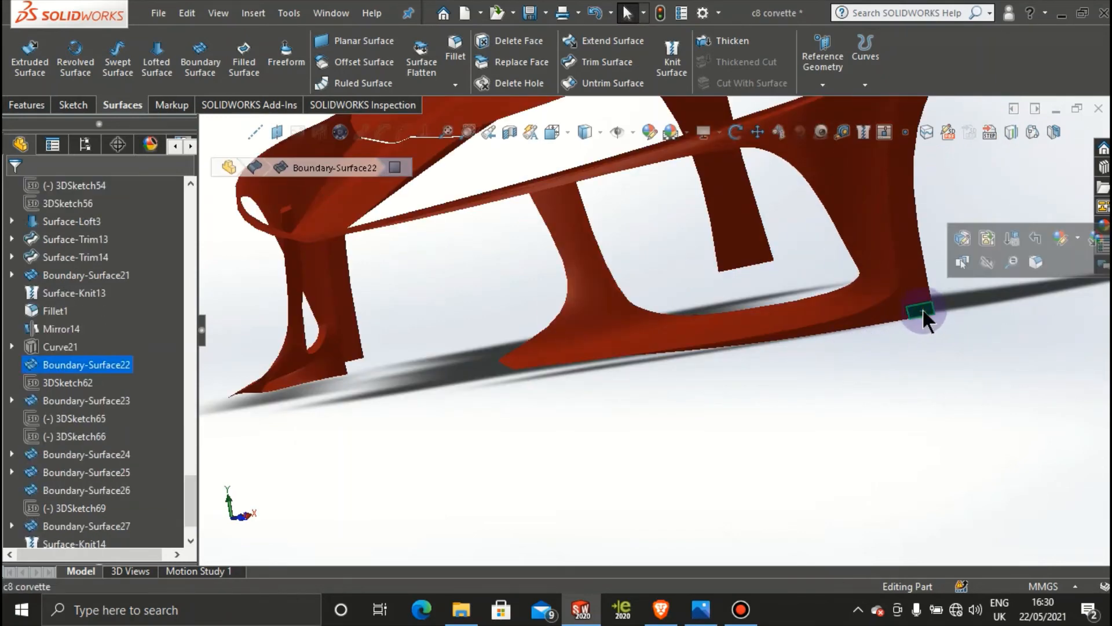
scroll(920, 324, down, 2)
scroll(866, 374, up, 5)
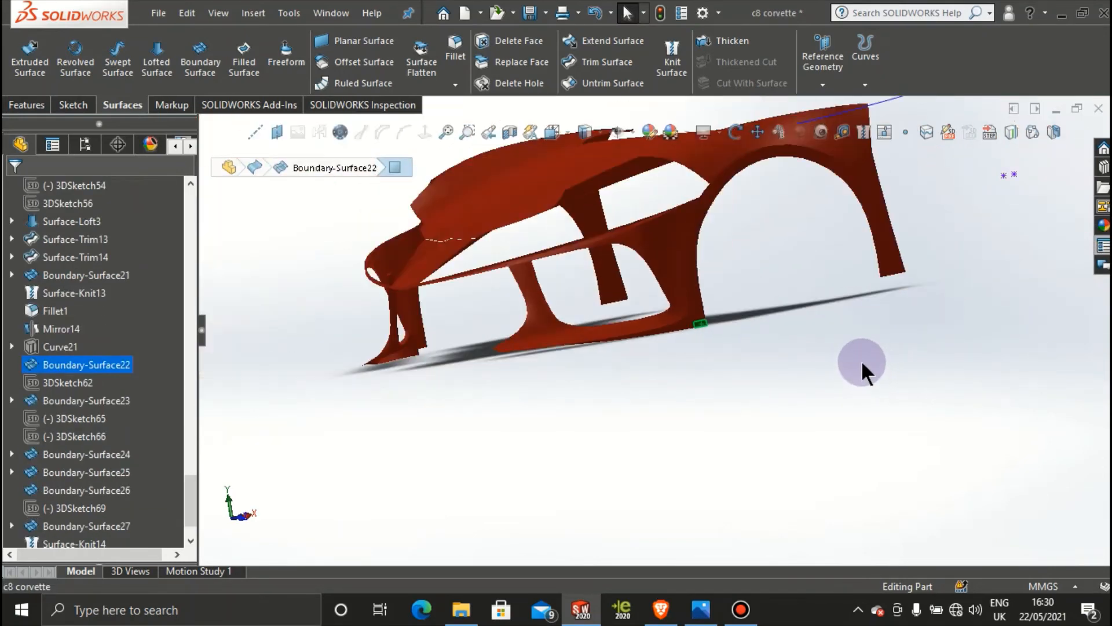
middle_drag(861, 367, 775, 365)
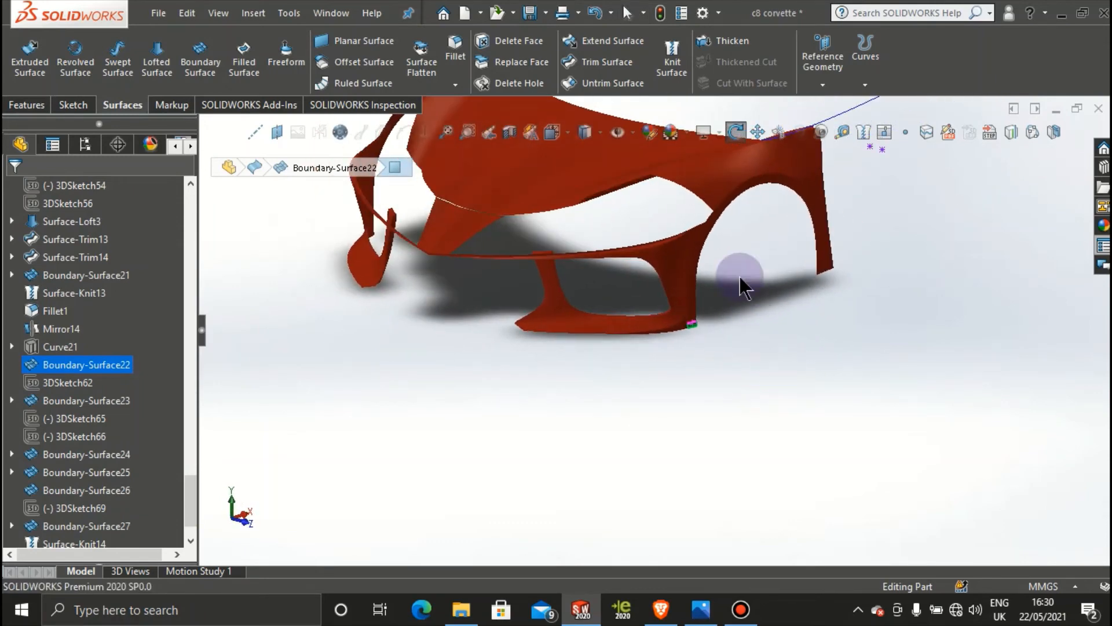
scroll(735, 342, up, 3)
click(734, 346)
scroll(675, 301, down, 3)
scroll(636, 247, up, 2)
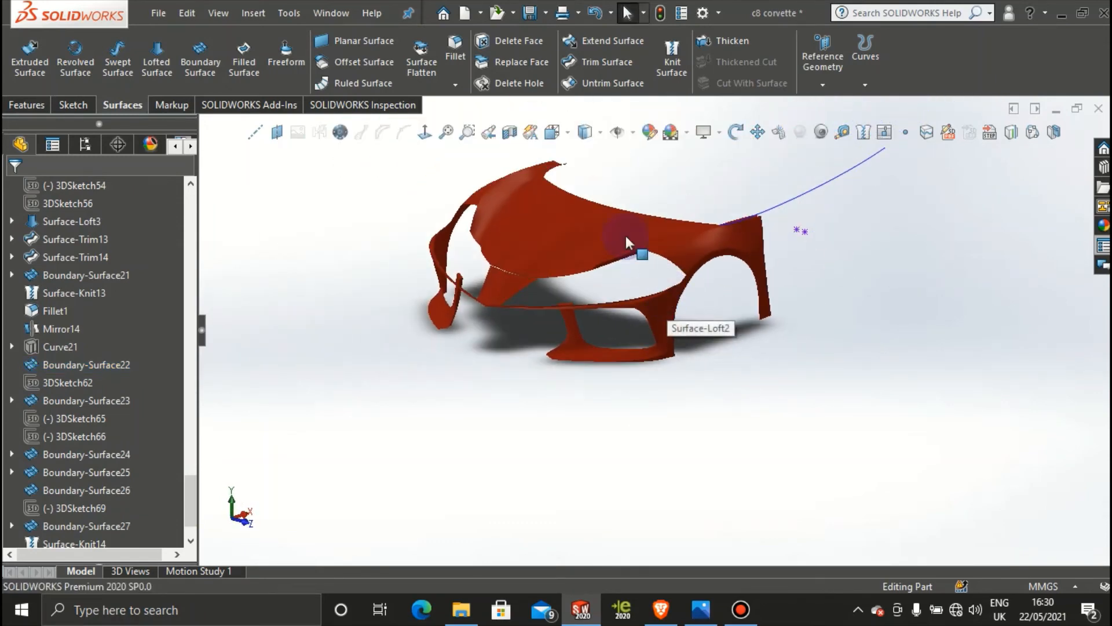
scroll(609, 249, down, 2)
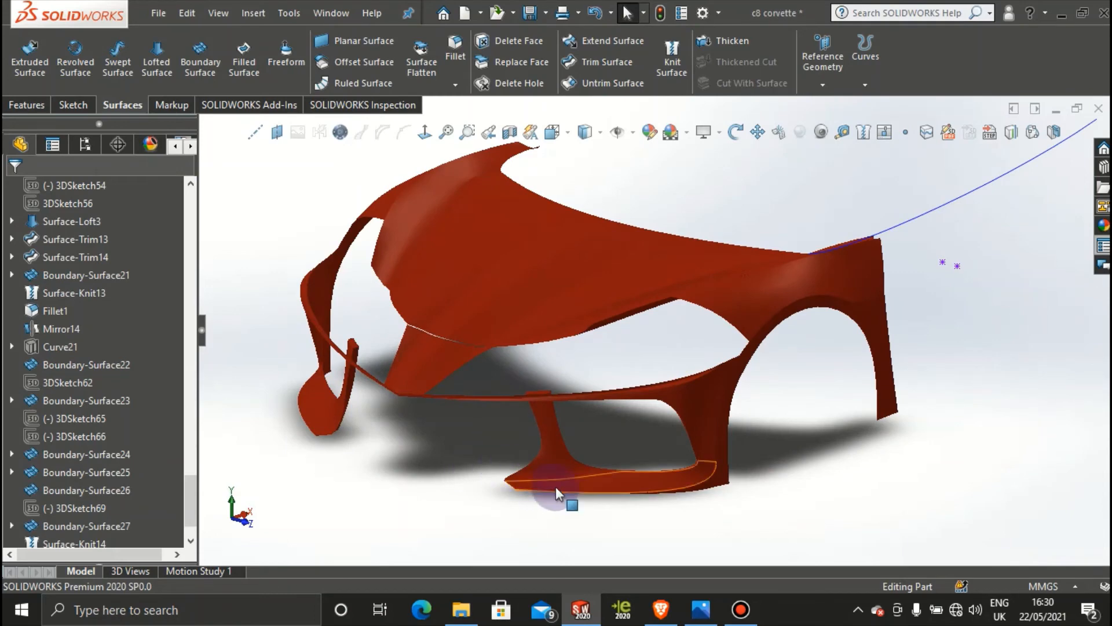
scroll(70, 498, down, 1)
Step: Delete the latest knit feature that joins the lower lips to the front body, and check the separated lip surfaces
click(93, 525)
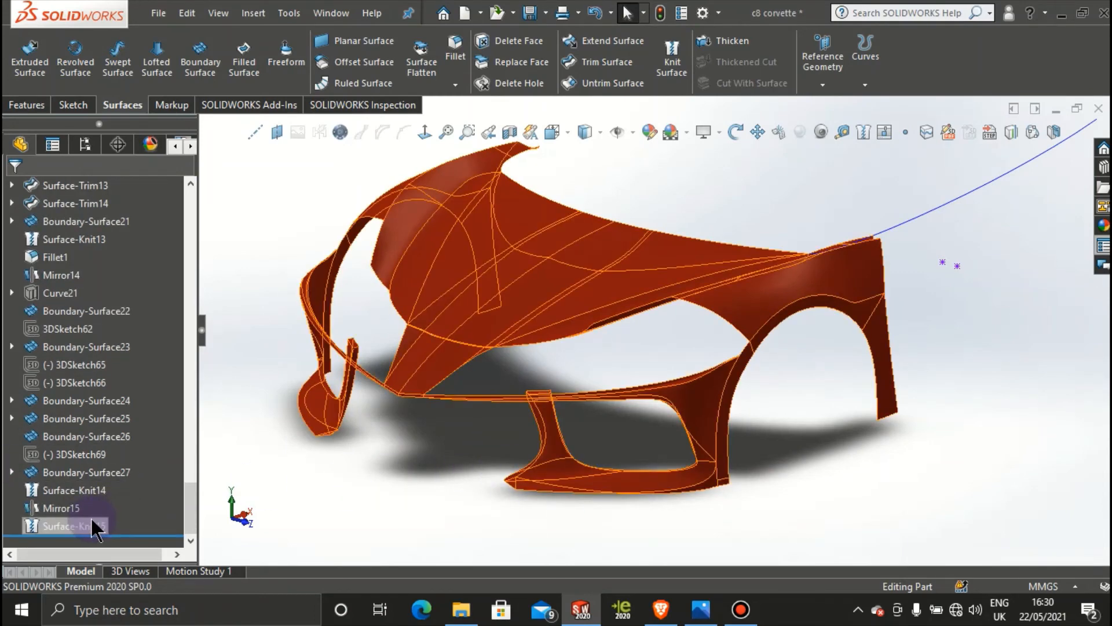
right_click(91, 521)
click(211, 374)
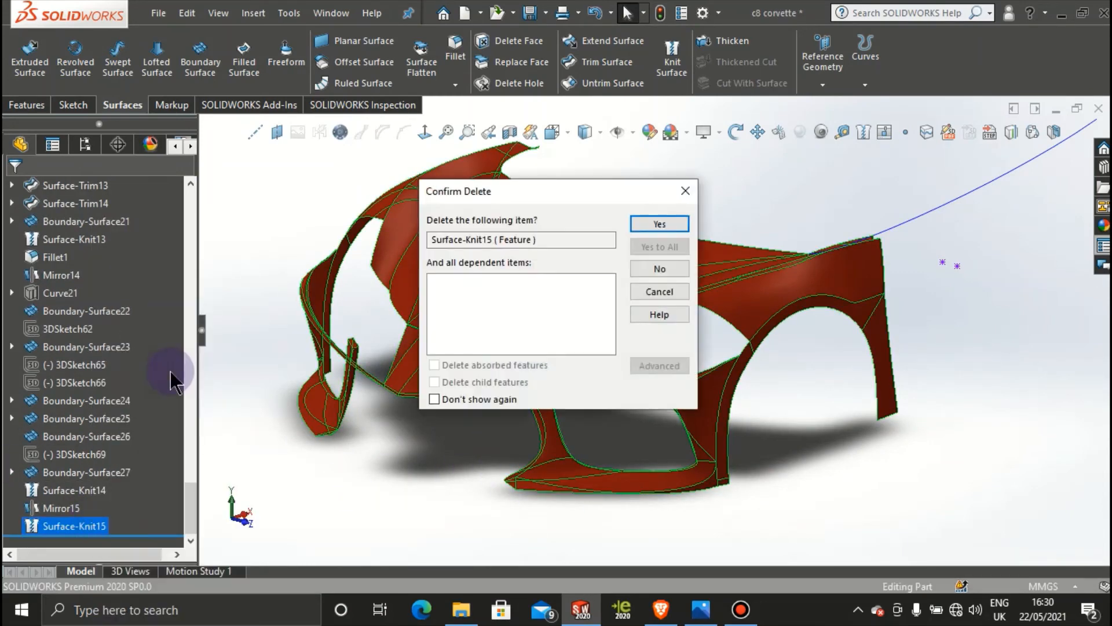
click(658, 224)
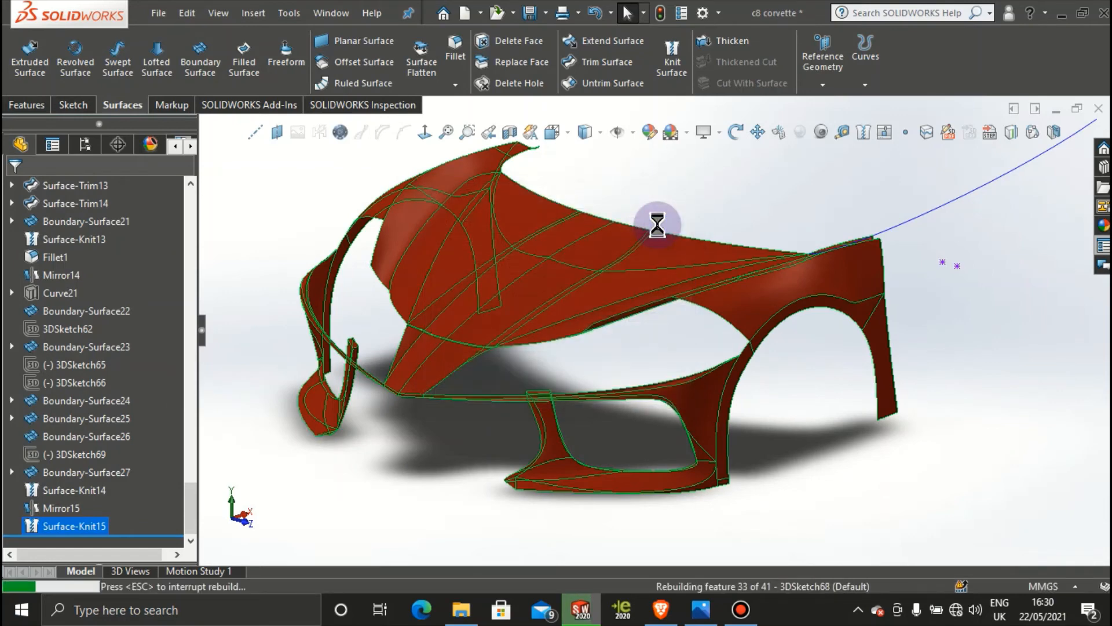
click(617, 472)
click(630, 498)
click(623, 493)
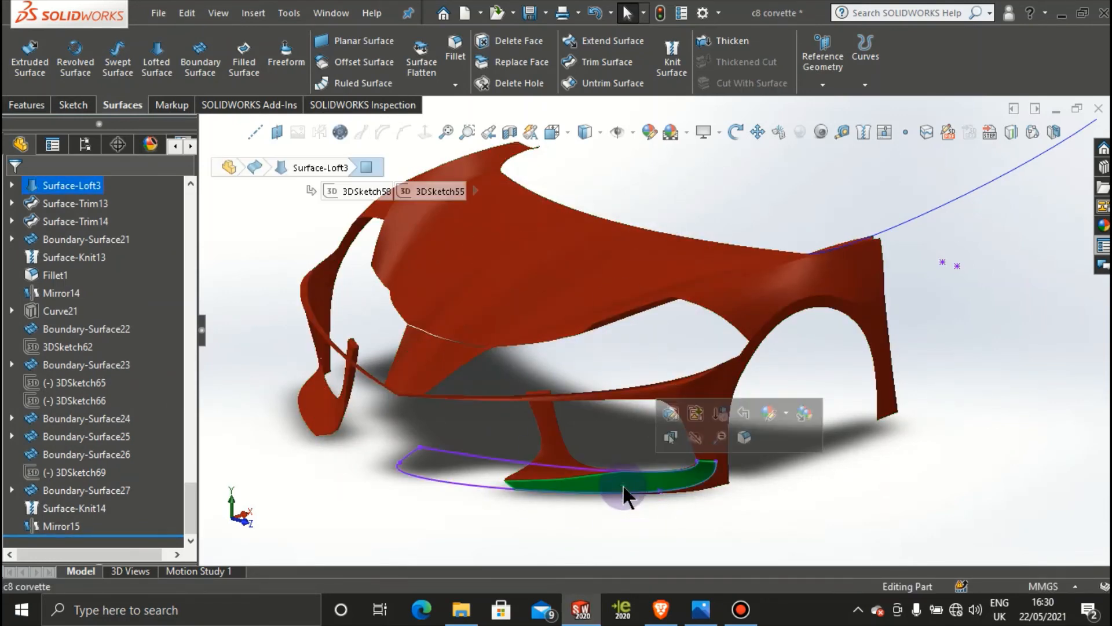
click(642, 516)
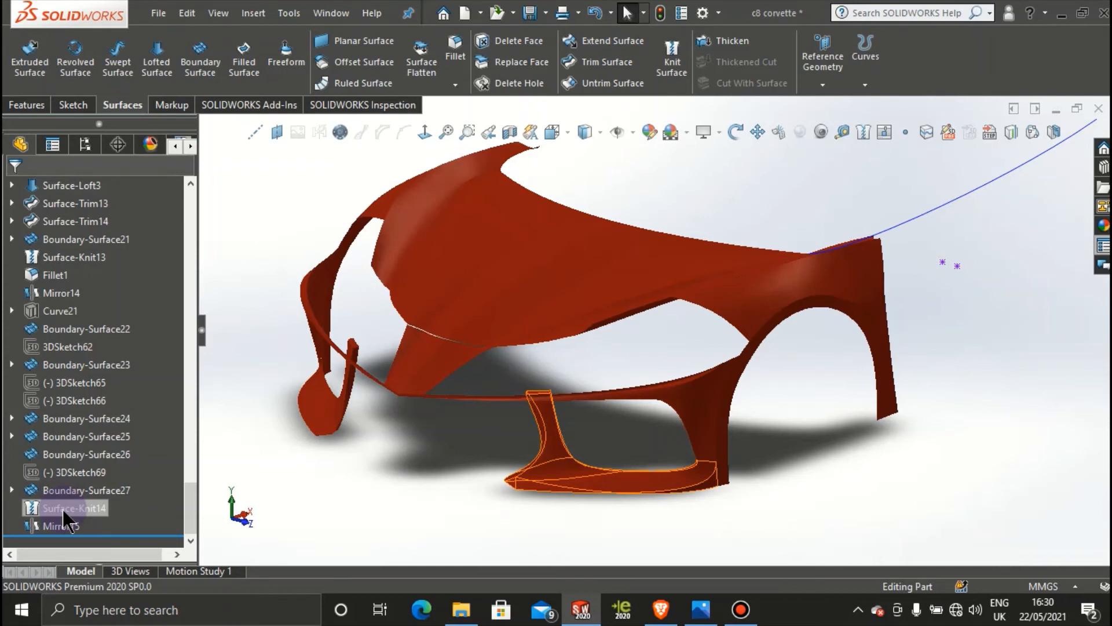
click(608, 506)
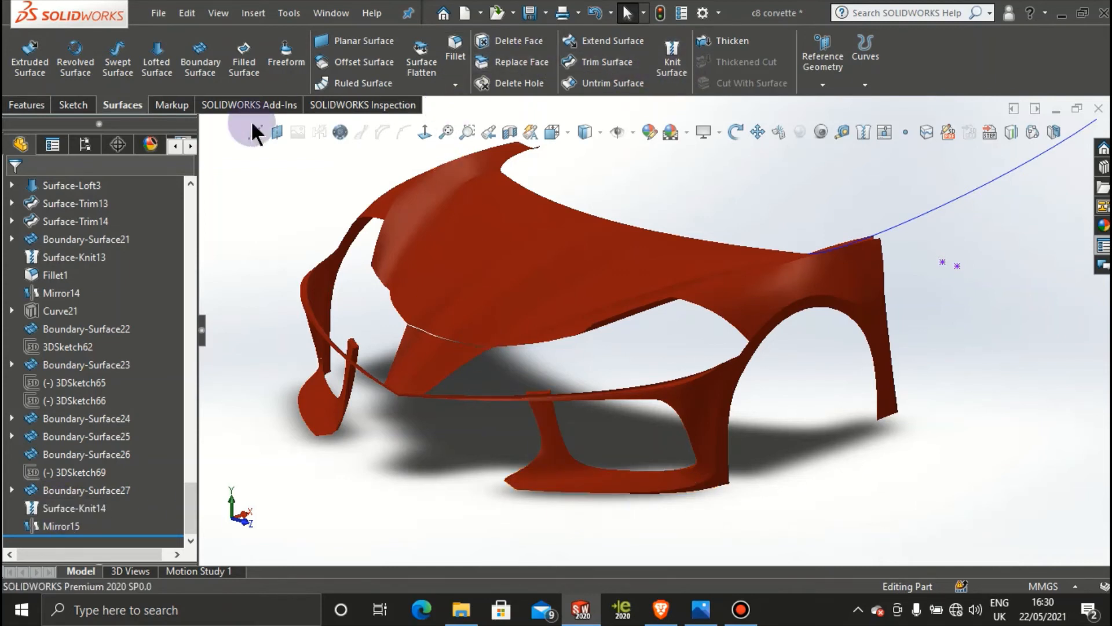
Step: Mirror the small patch at the outer lower corner as a body about the Front Plane
click(26, 104)
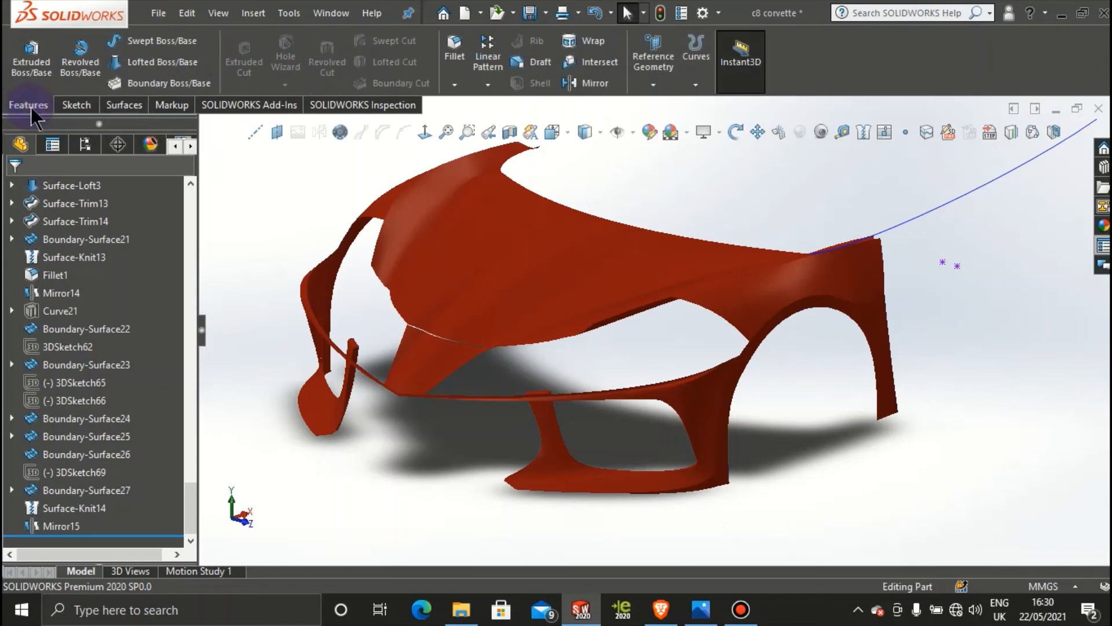
click(595, 84)
click(106, 235)
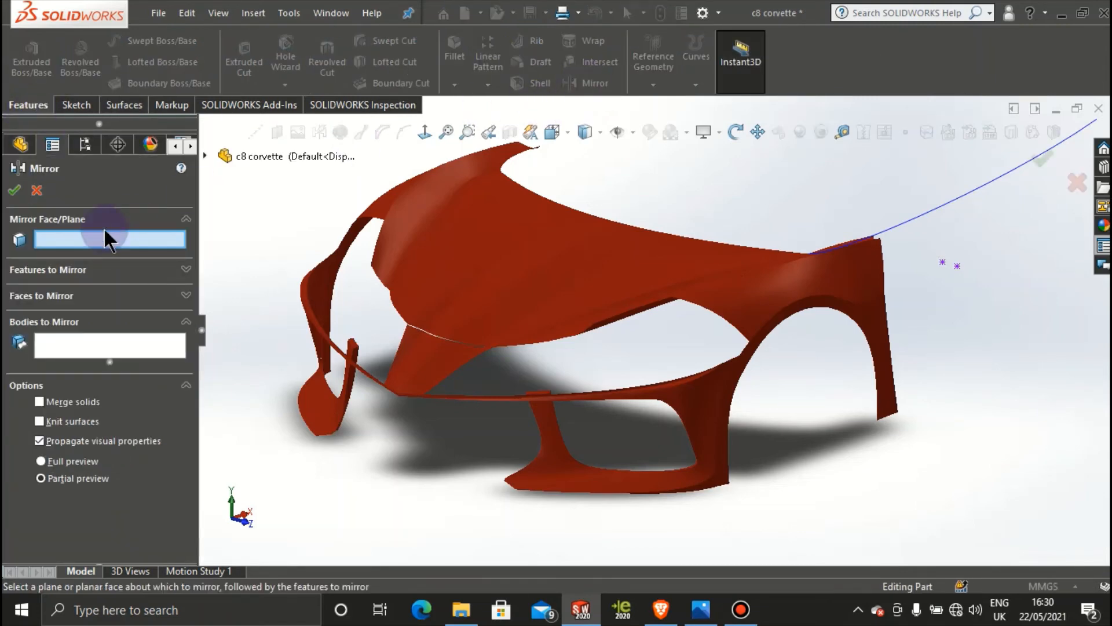
click(205, 153)
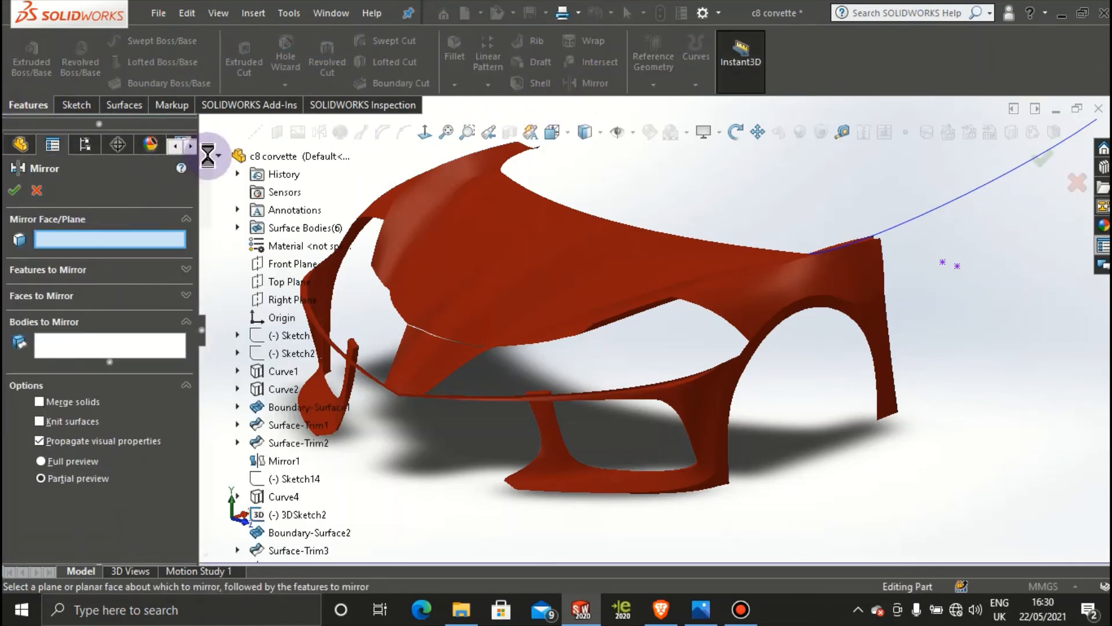
click(281, 266)
middle_drag(373, 301, 698, 343)
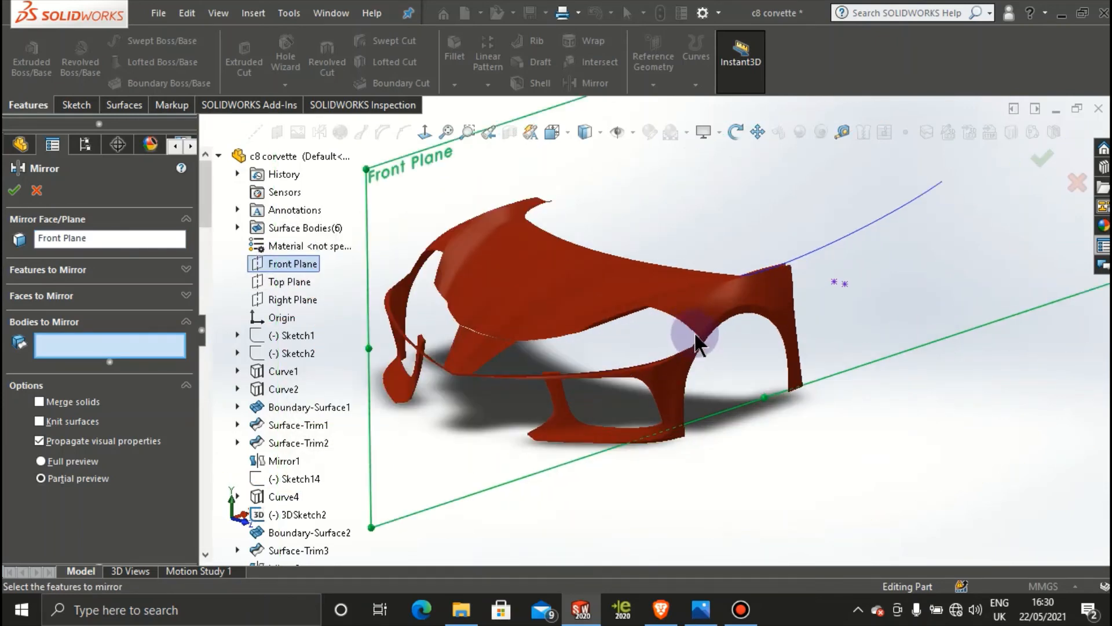
scroll(689, 429, down, 5)
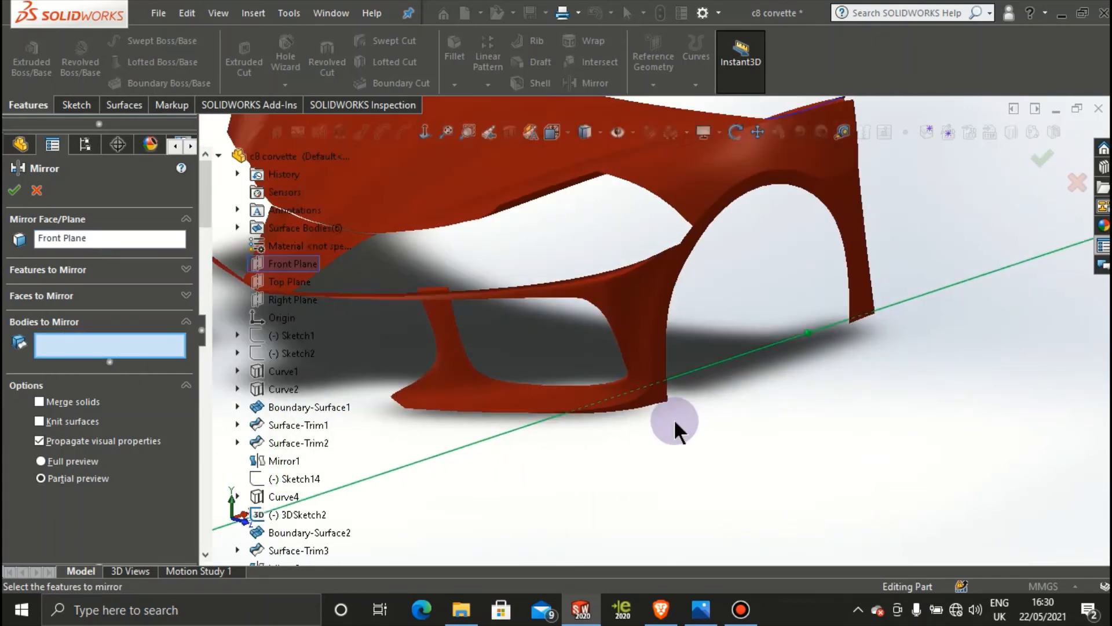
click(660, 379)
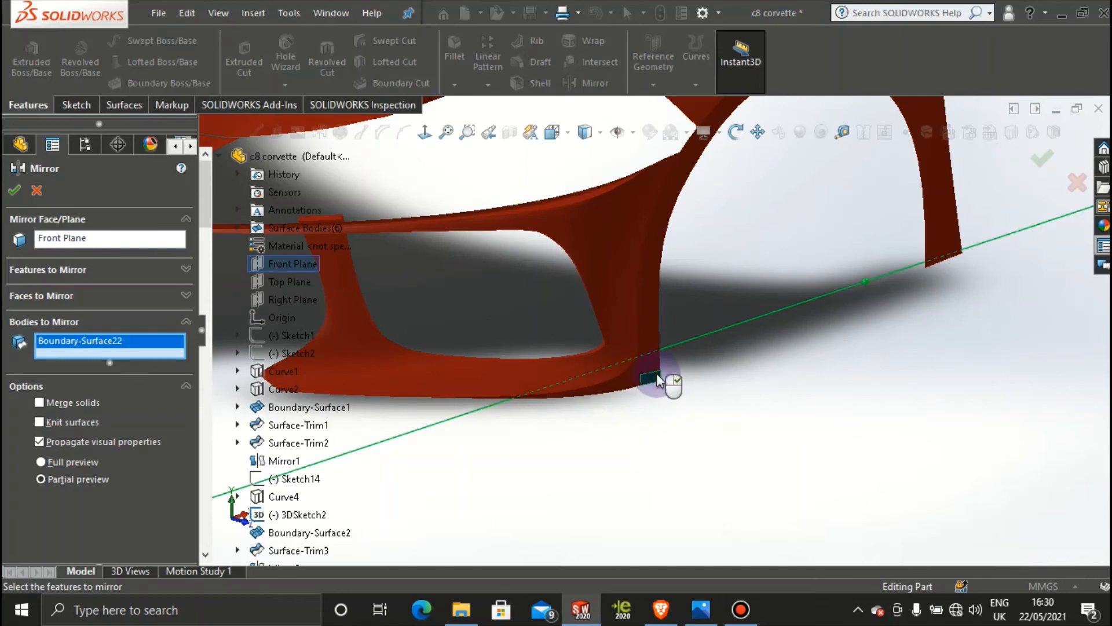
key(f)
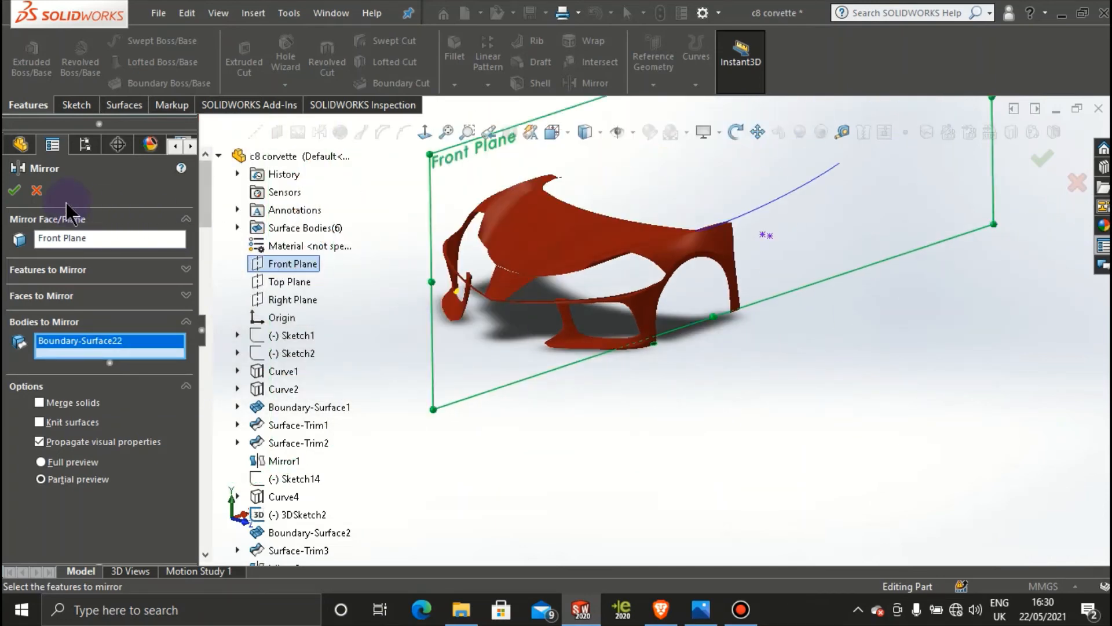
click(14, 190)
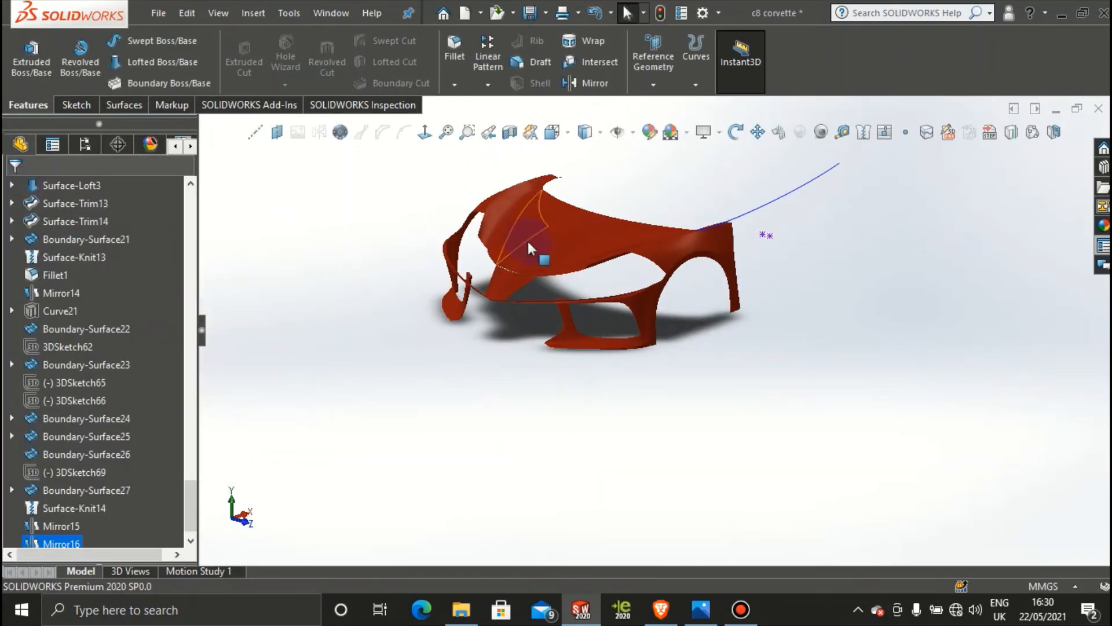
Step: Examine the lower lips, the posts and the inner edges of the side openings on both sides of the bumper
scroll(650, 342, down, 5)
scroll(635, 328, down, 5)
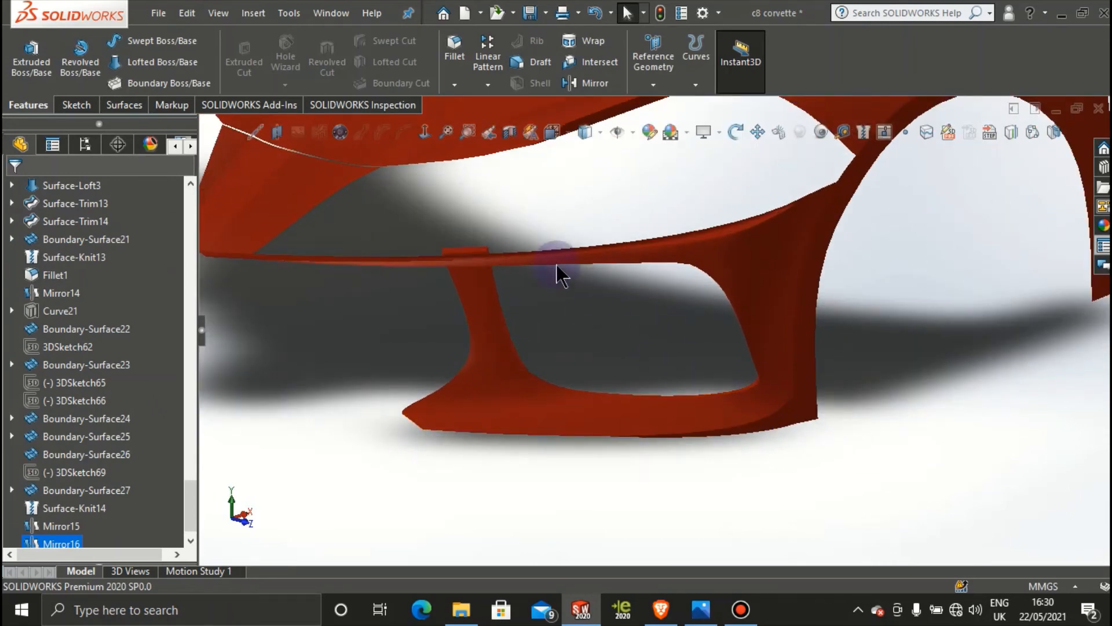
click(514, 176)
scroll(372, 216, up, 5)
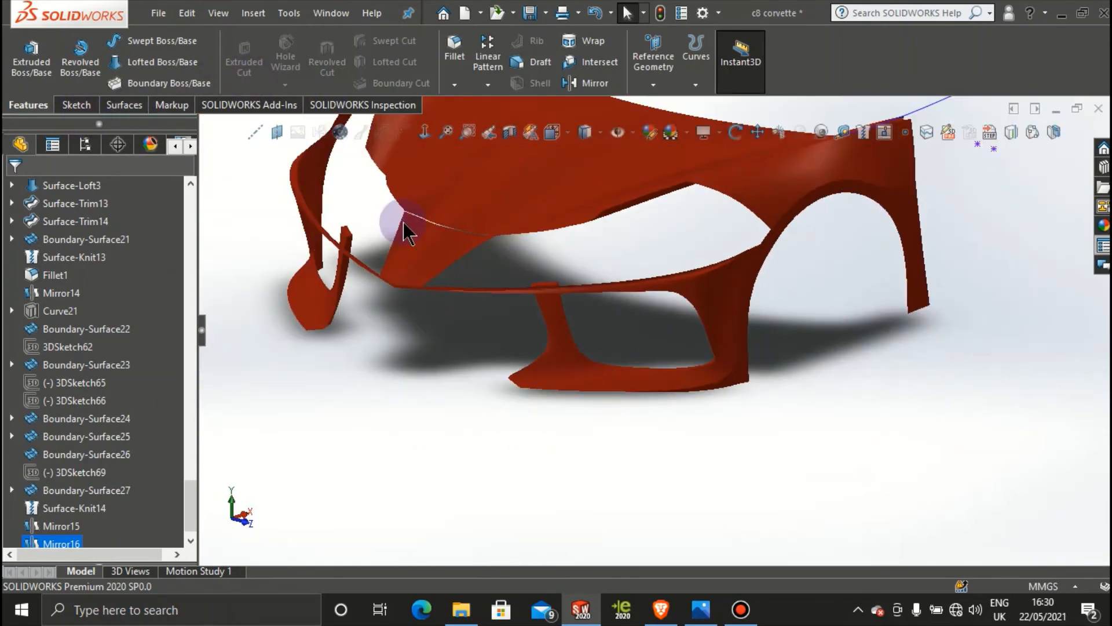
scroll(403, 223, down, 4)
middle_drag(375, 300, 325, 331)
scroll(475, 299, down, 5)
scroll(626, 328, up, 4)
middle_drag(626, 328, 631, 377)
scroll(635, 374, up, 6)
scroll(837, 377, down, 5)
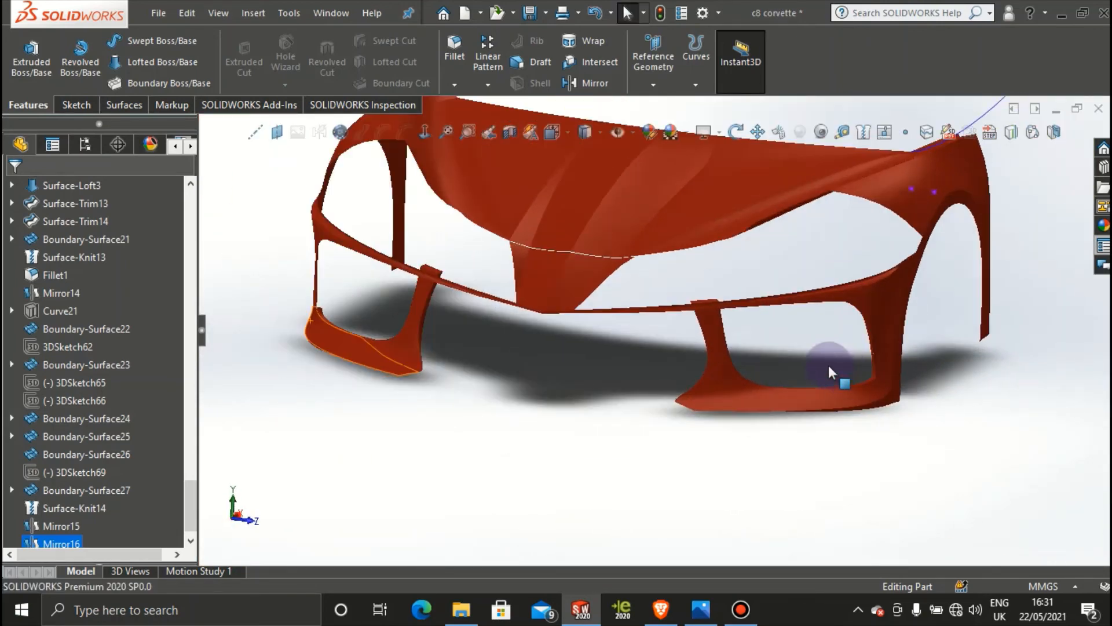
middle_drag(837, 377, 878, 366)
scroll(876, 359, down, 6)
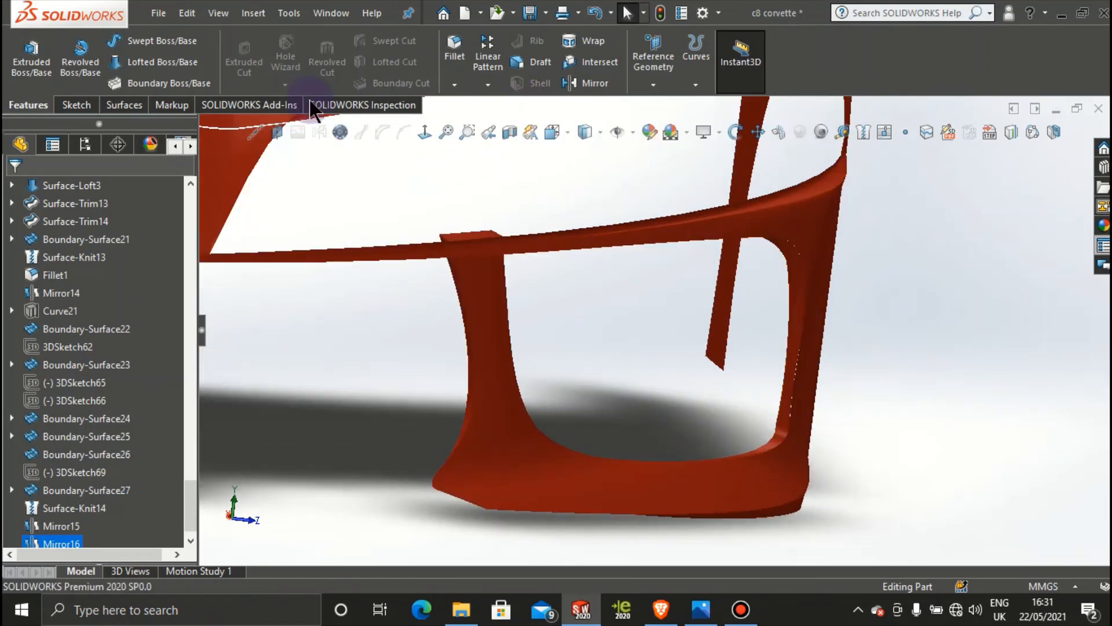
Step: Mirror the side opening's inner boundary surface as a body about the Front Plane
click(105, 105)
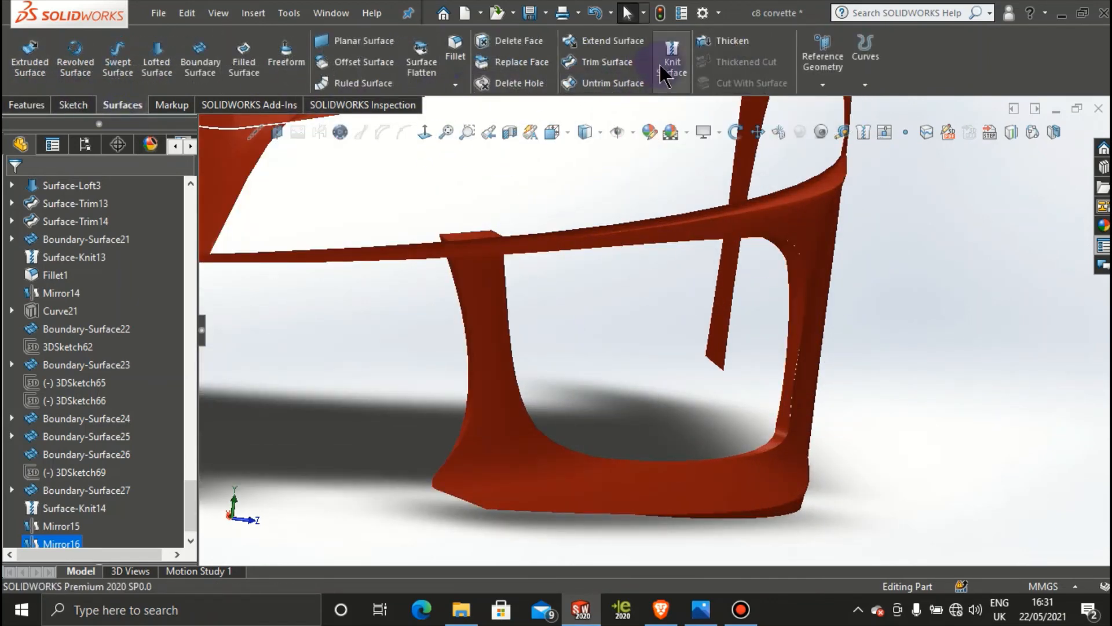
click(24, 105)
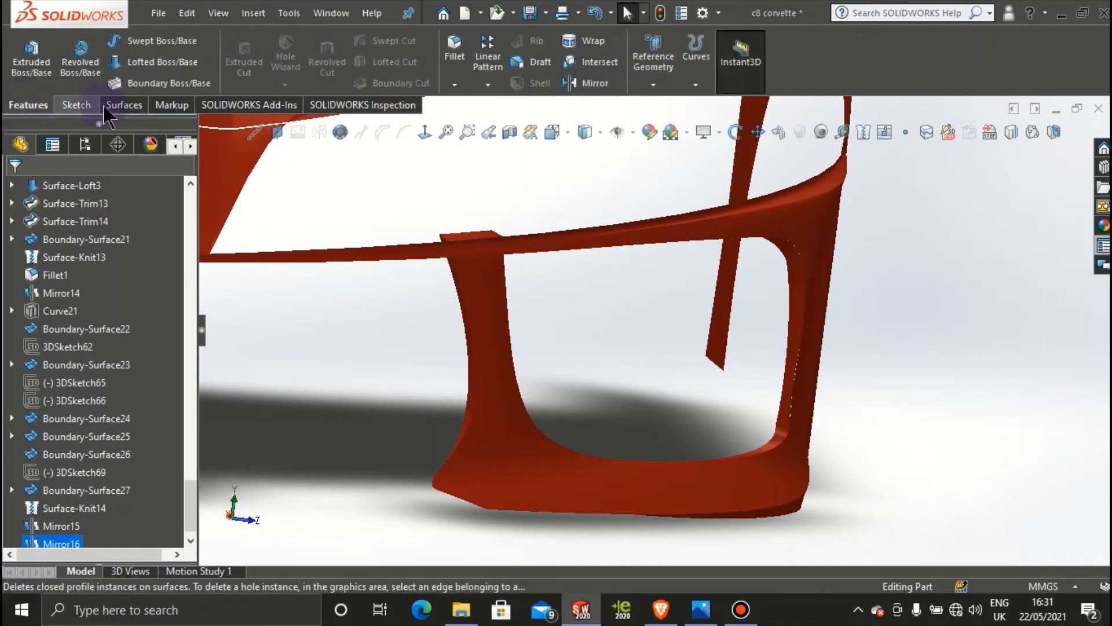
click(595, 84)
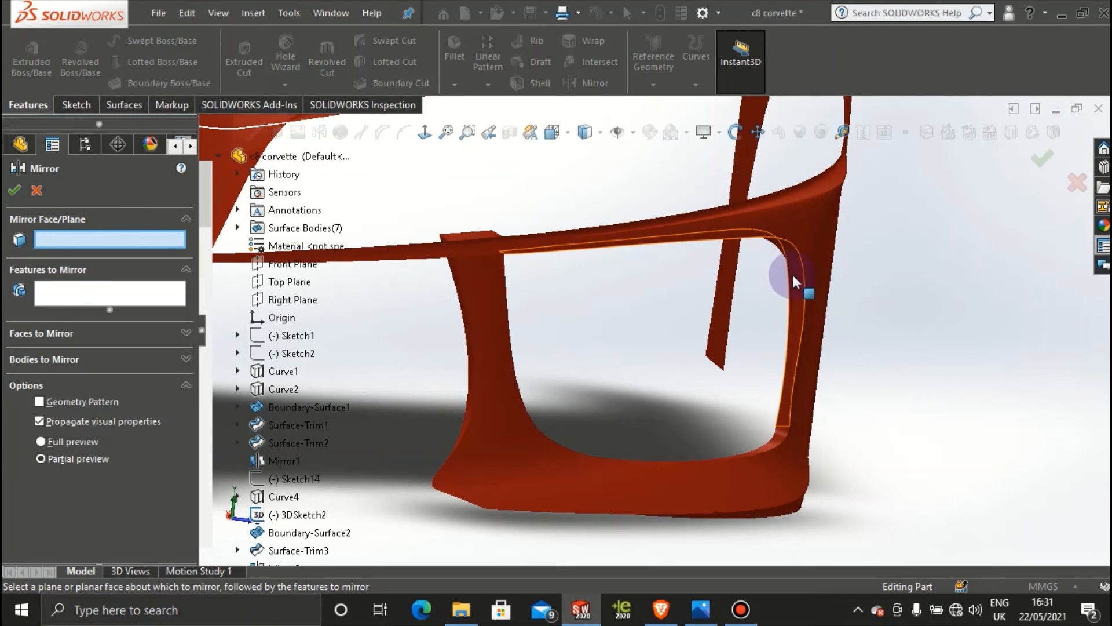
click(293, 264)
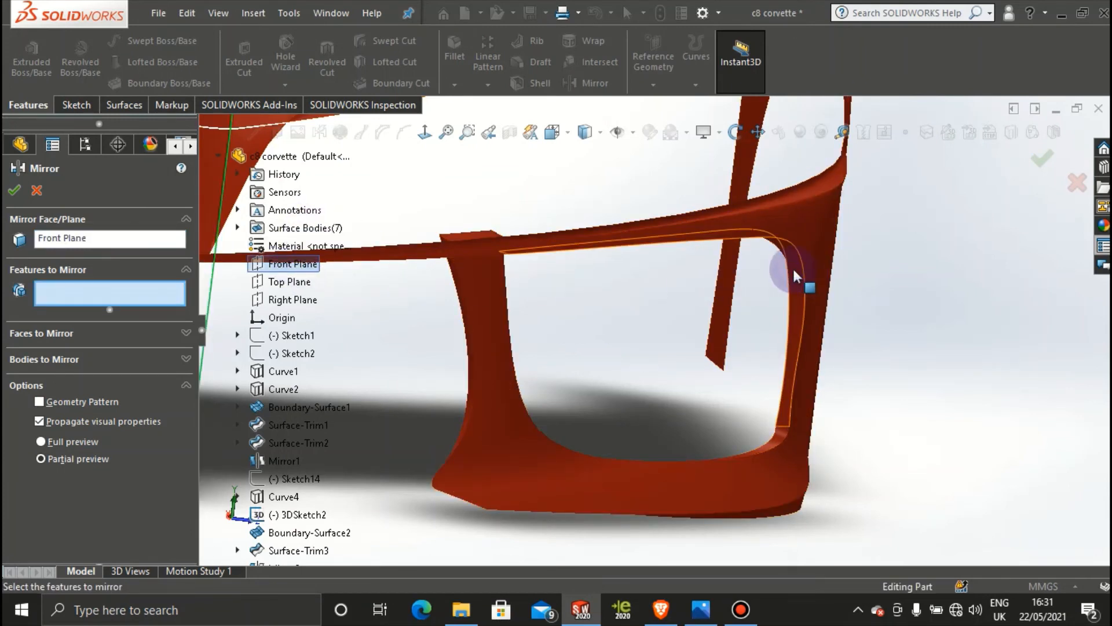
scroll(672, 312, up, 5)
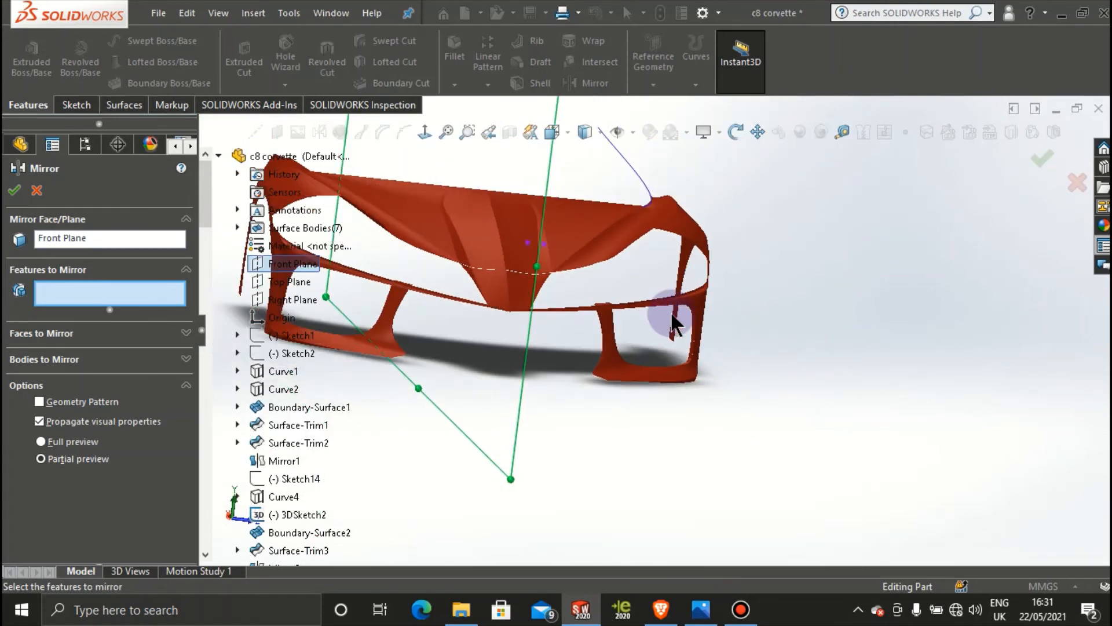
scroll(724, 314, down, 5)
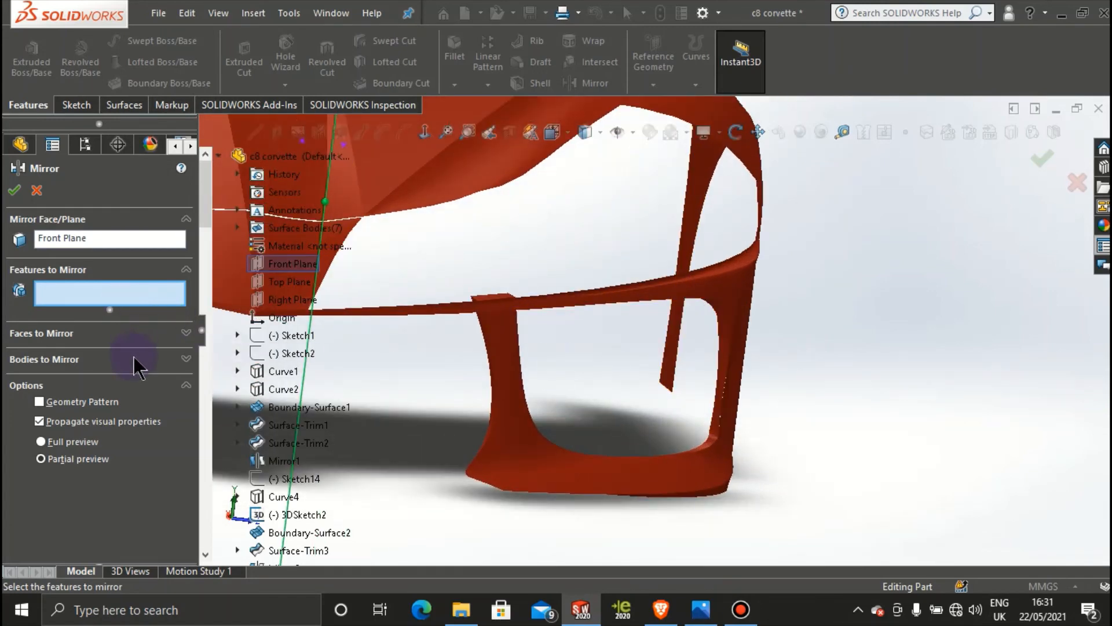
click(133, 359)
click(723, 336)
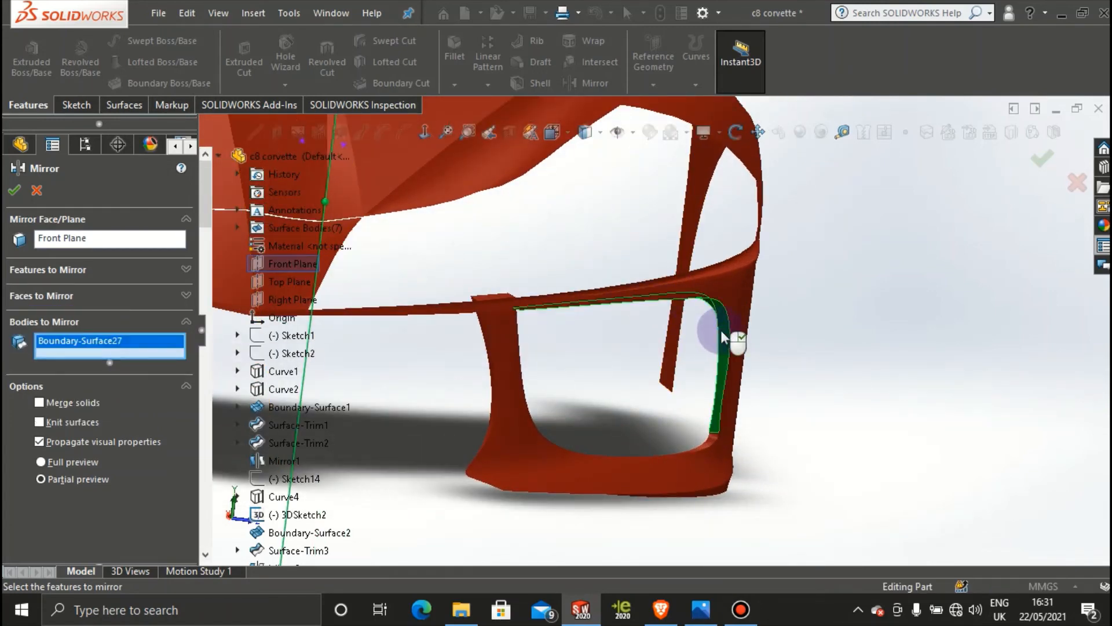
scroll(666, 345, up, 4)
scroll(261, 302, up, 1)
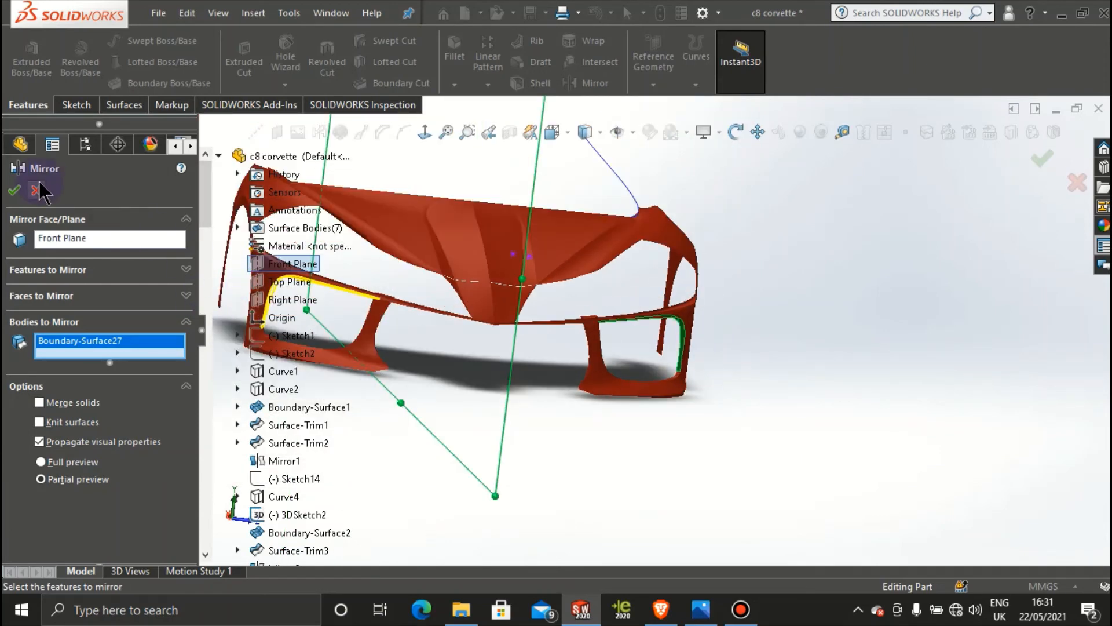
click(15, 190)
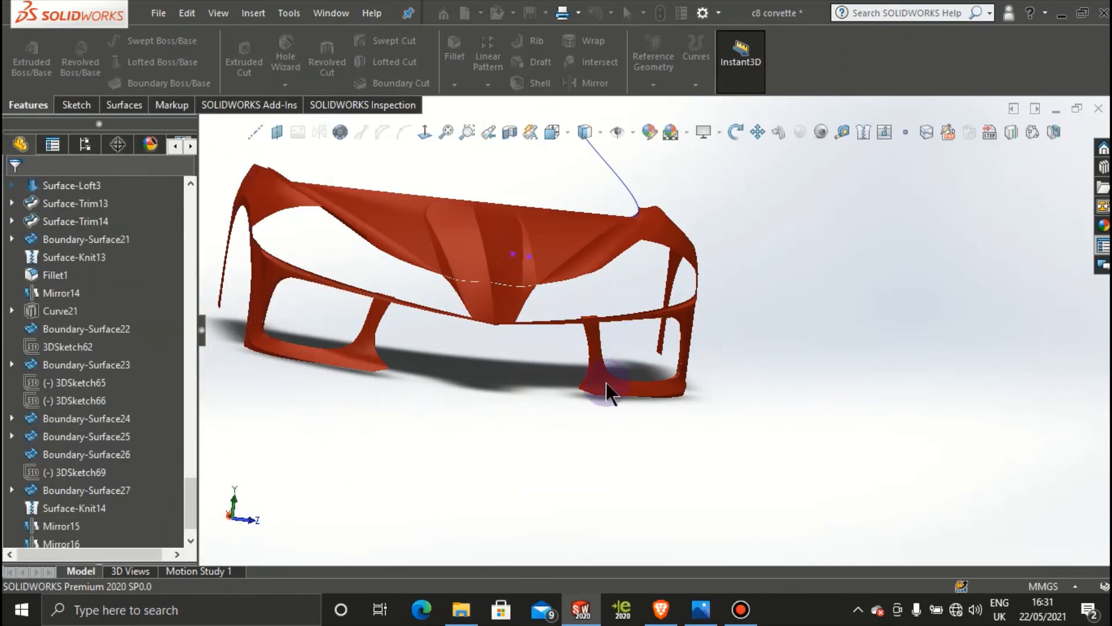
Step: Examine the lower lips, posts and outer corners of the bumper from the front, underside and wheel arch on both sides
middle_drag(423, 348, 409, 426)
scroll(353, 431, down, 3)
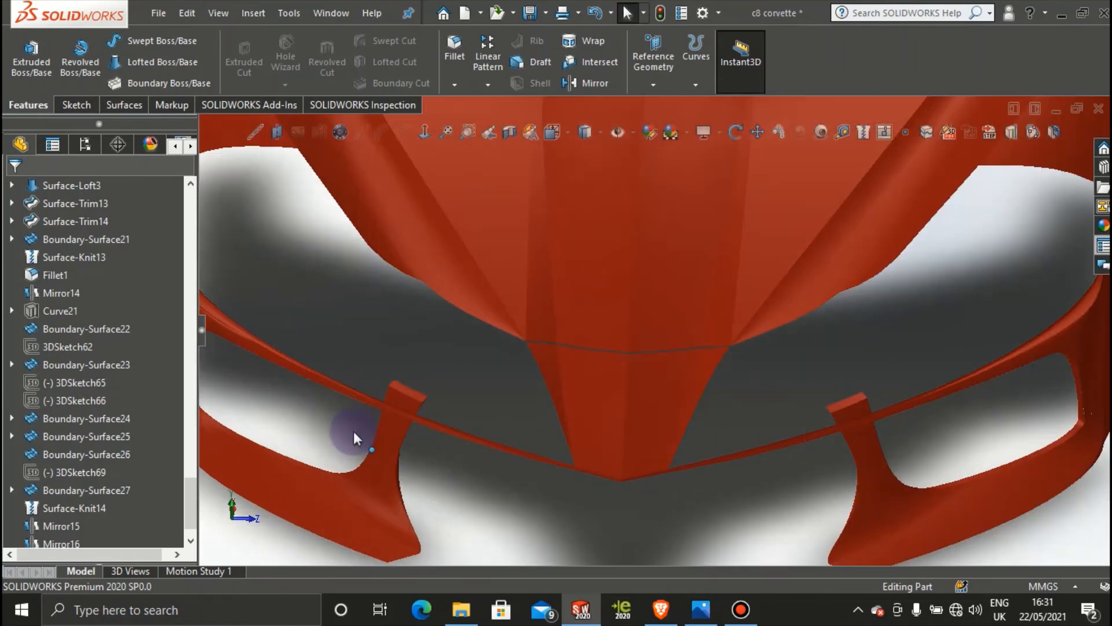
middle_drag(327, 420, 319, 245)
scroll(384, 440, up, 6)
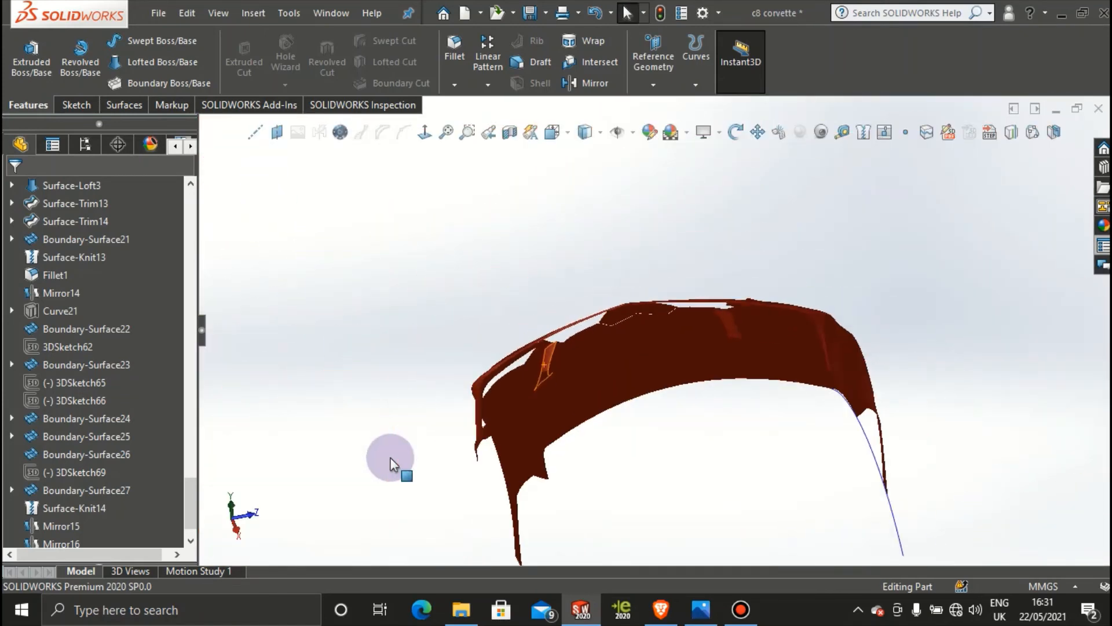
middle_drag(502, 410, 603, 457)
scroll(579, 434, down, 6)
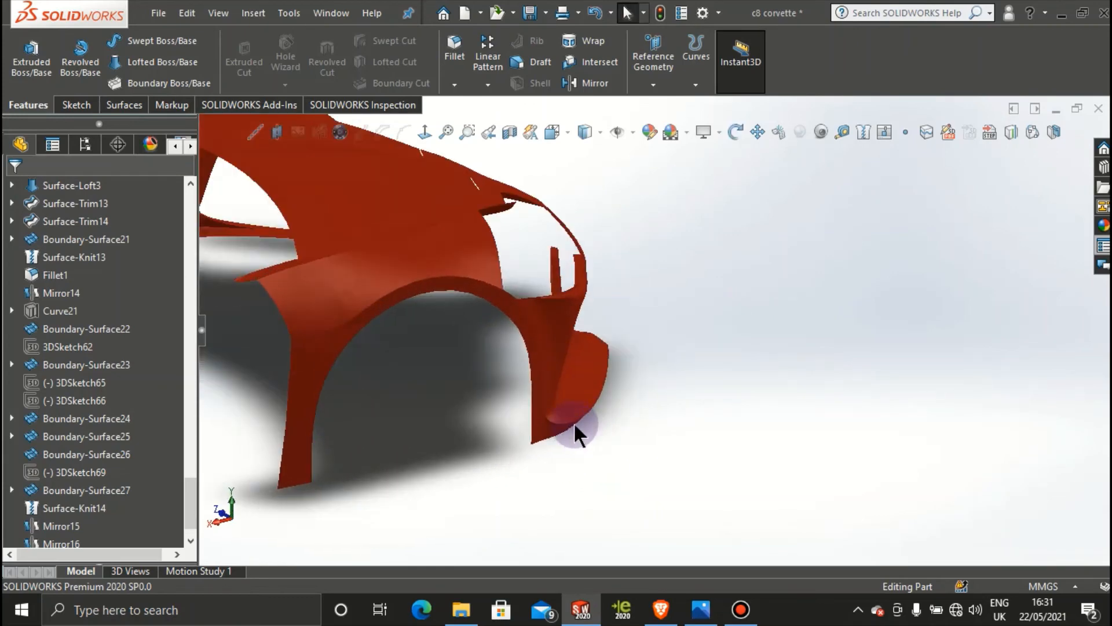
middle_drag(591, 418, 440, 316)
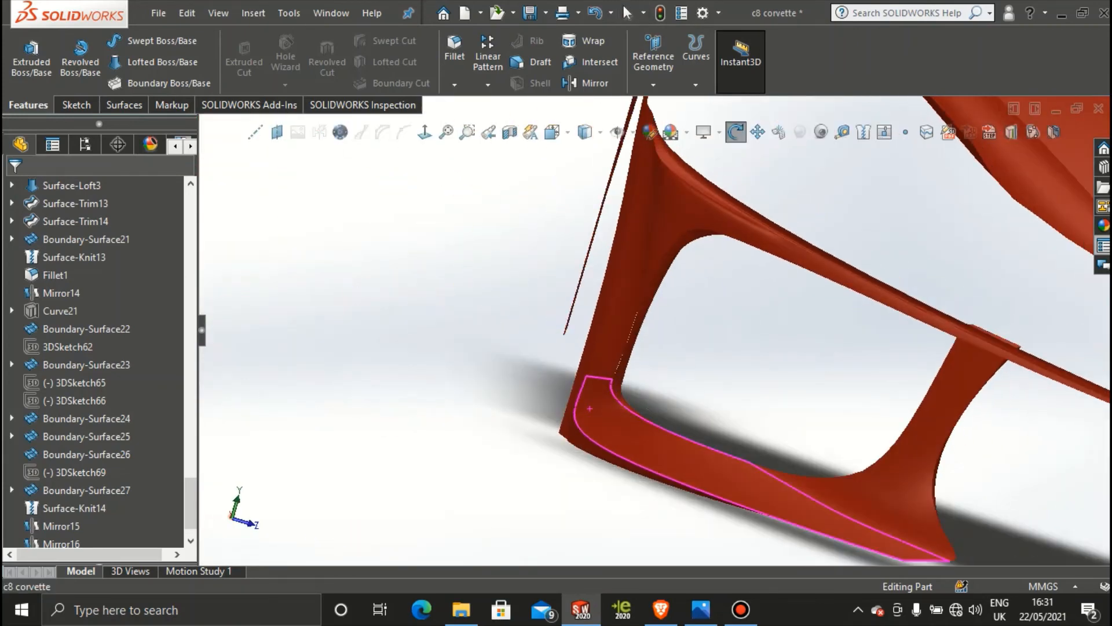
scroll(951, 440, up, 5)
middle_drag(953, 440, 756, 435)
scroll(663, 348, down, 5)
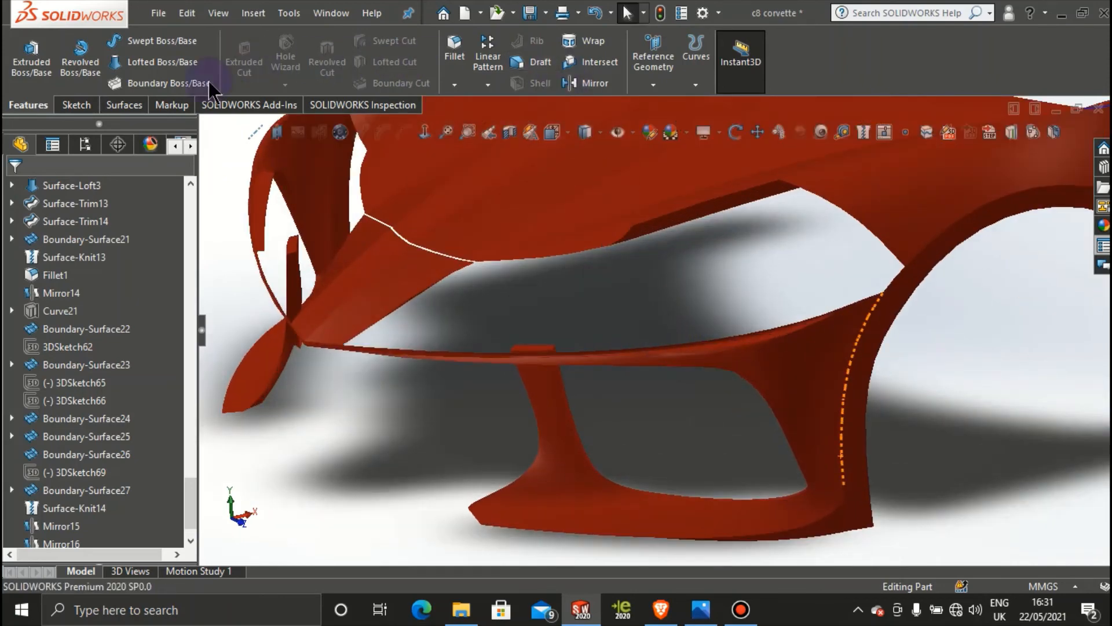
Step: Knit the mirrored inner boundary, the original lower lip, its corner patch and its inner boundary surface to the front body
click(122, 105)
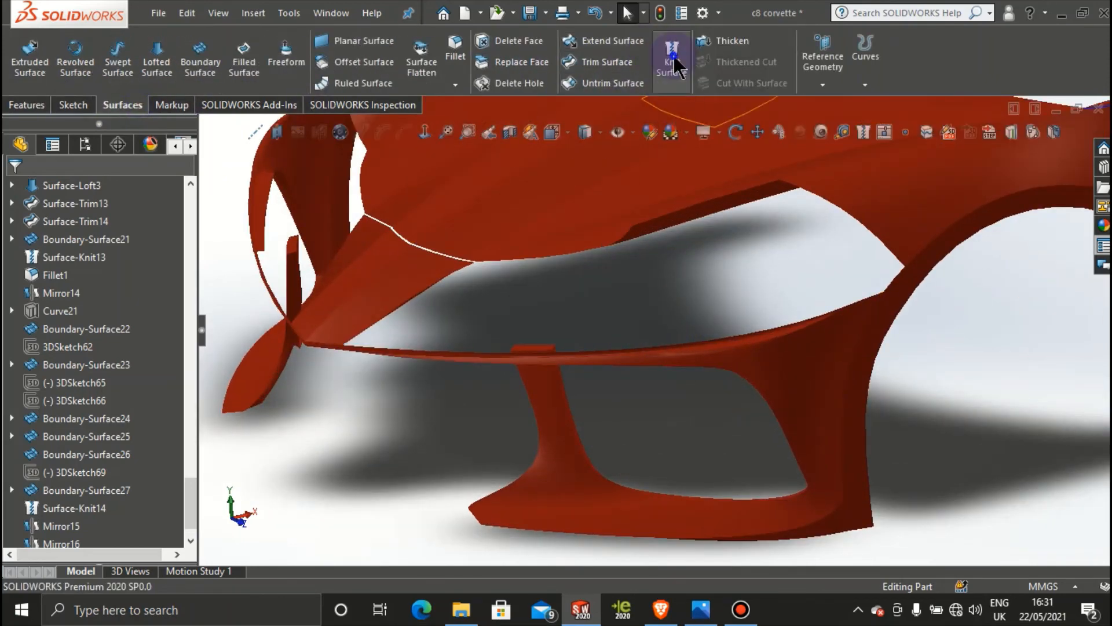
click(672, 61)
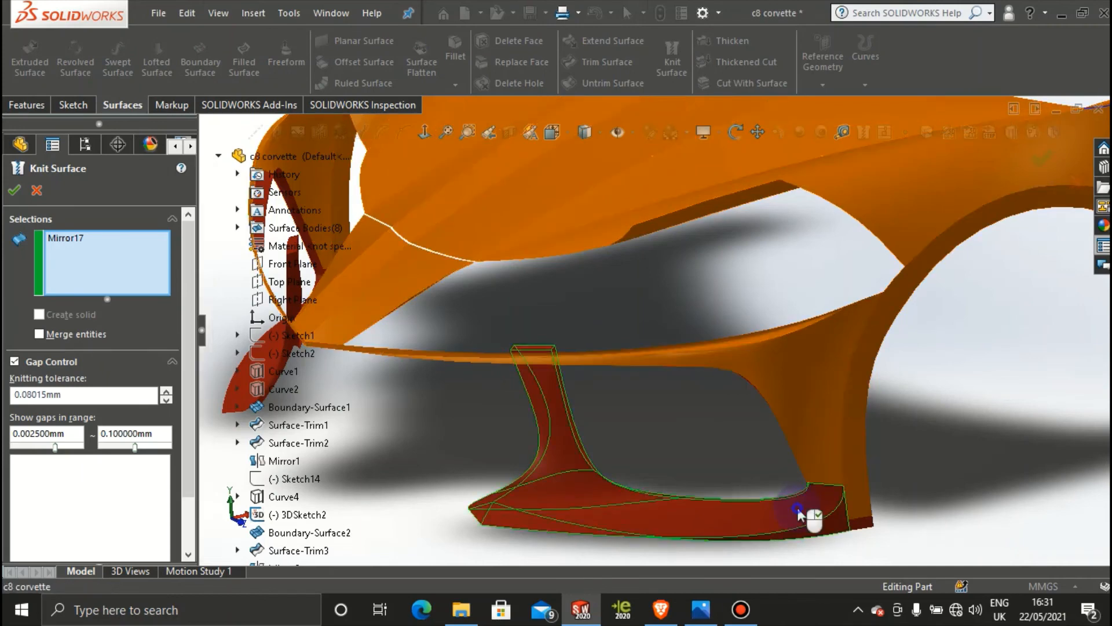
click(798, 510)
click(855, 486)
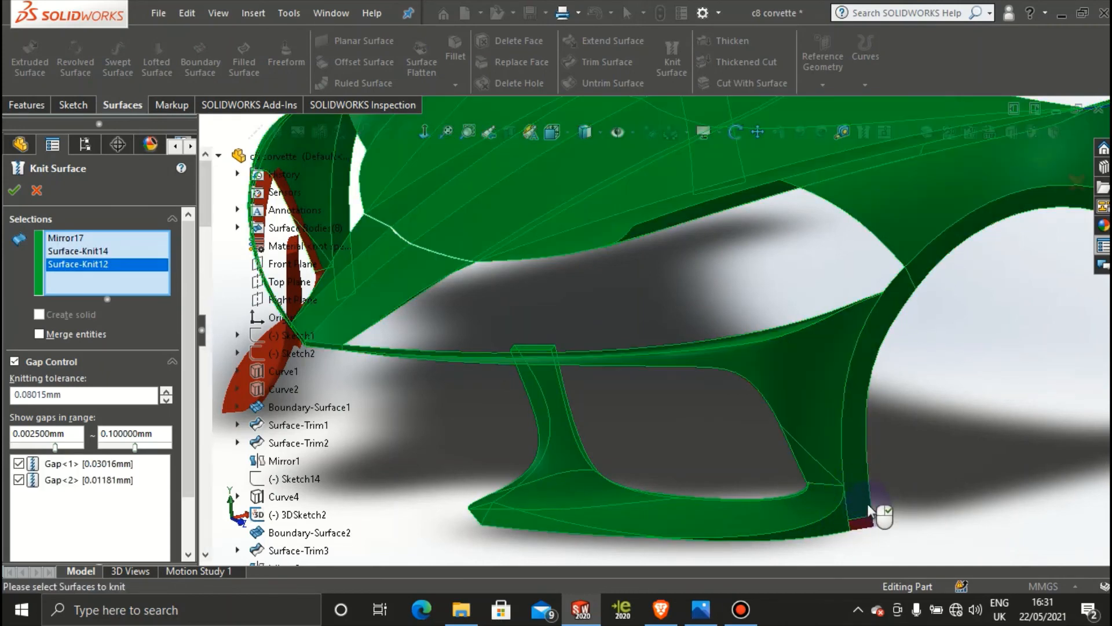
click(863, 526)
middle_drag(564, 429, 541, 475)
click(644, 396)
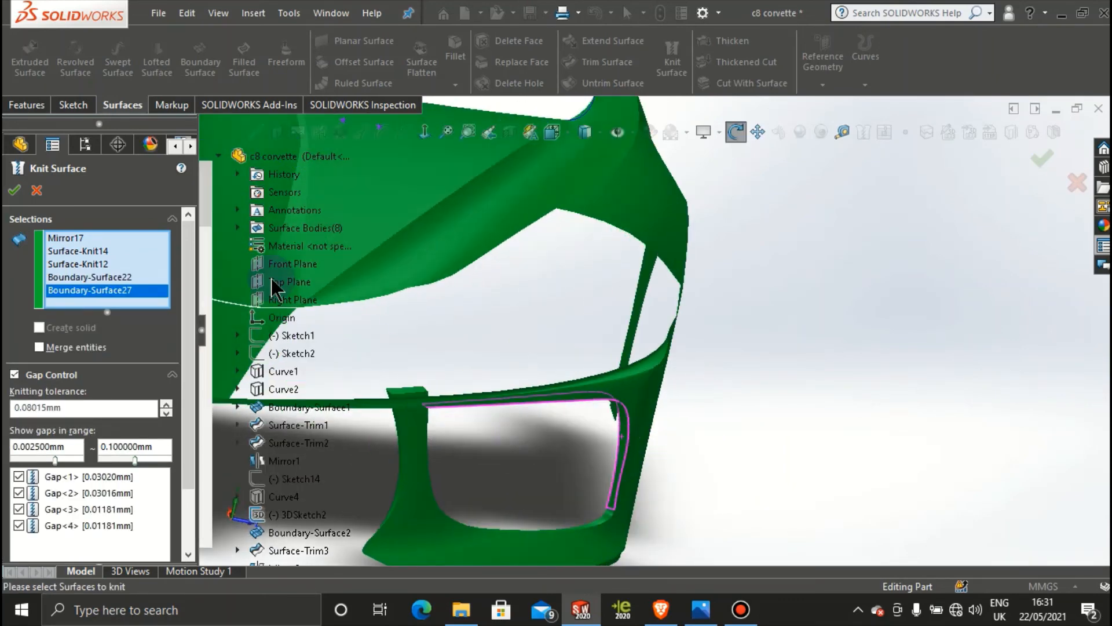
click(15, 192)
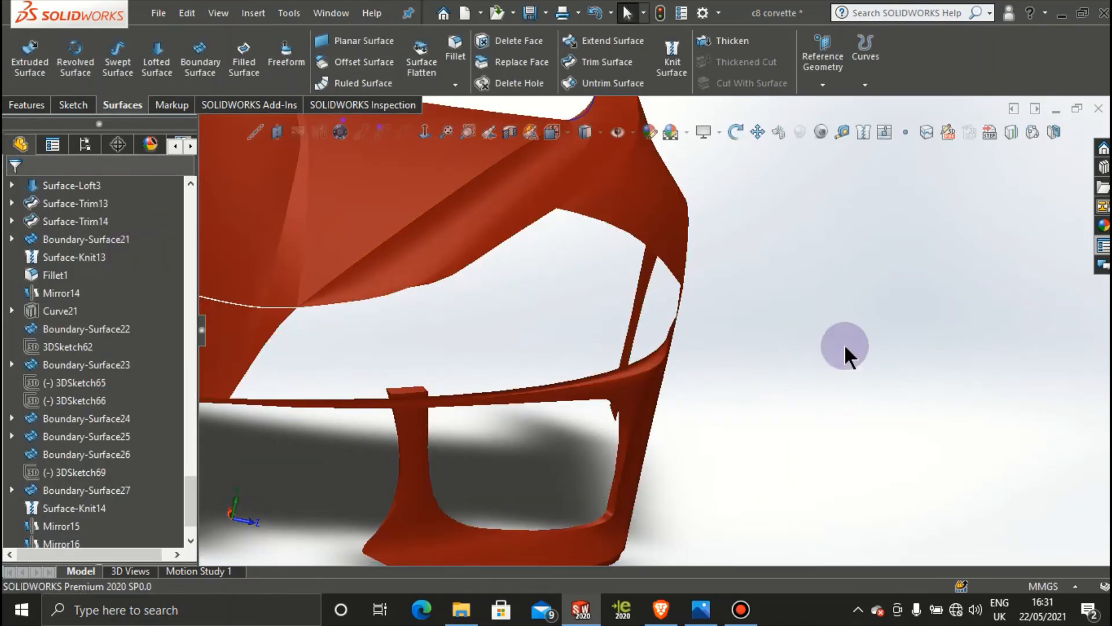
Step: Knit the mirrored lower lip and its outer corner patch to the knitted front body, clearing the preselected body first
scroll(687, 379, up, 5)
middle_drag(380, 397, 369, 310)
scroll(576, 347, down, 5)
scroll(576, 347, down, 3)
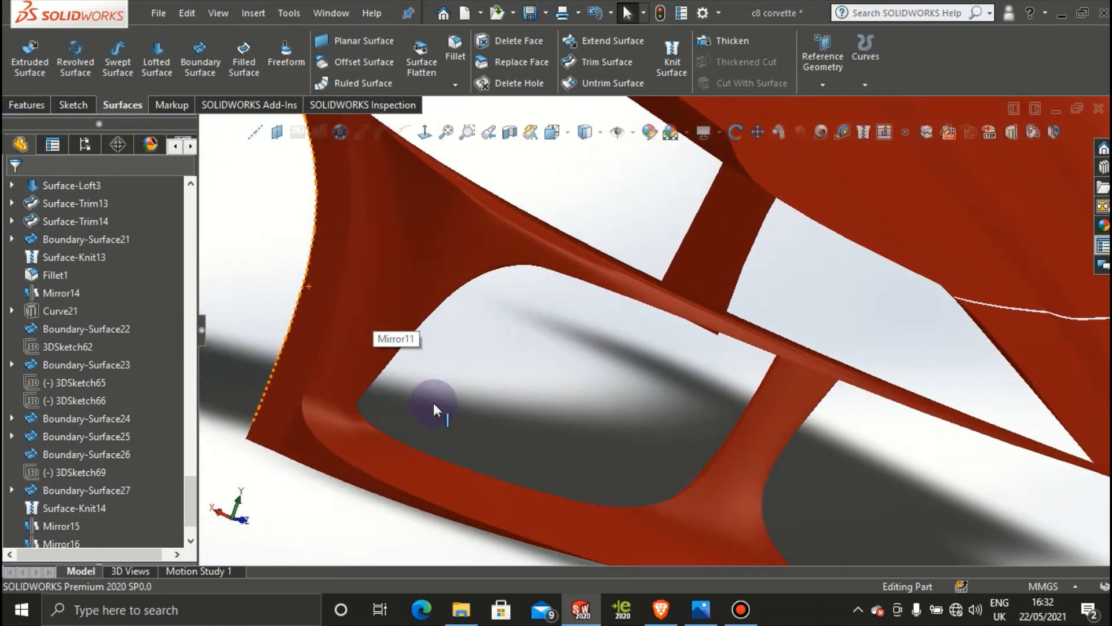
click(672, 61)
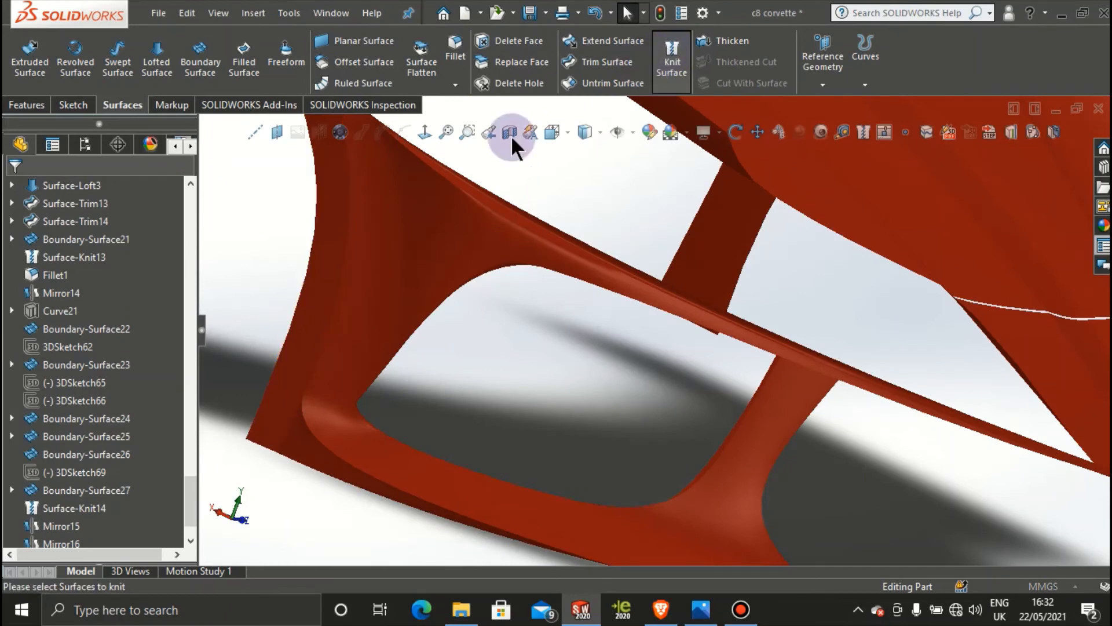
scroll(400, 406, up, 4)
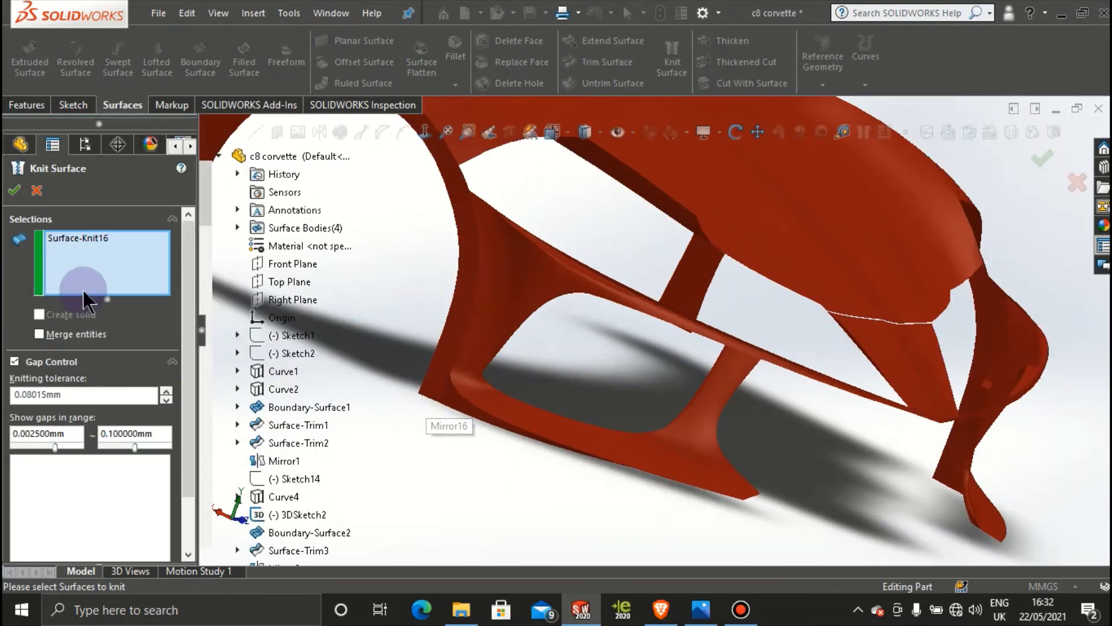
right_click(128, 263)
click(168, 279)
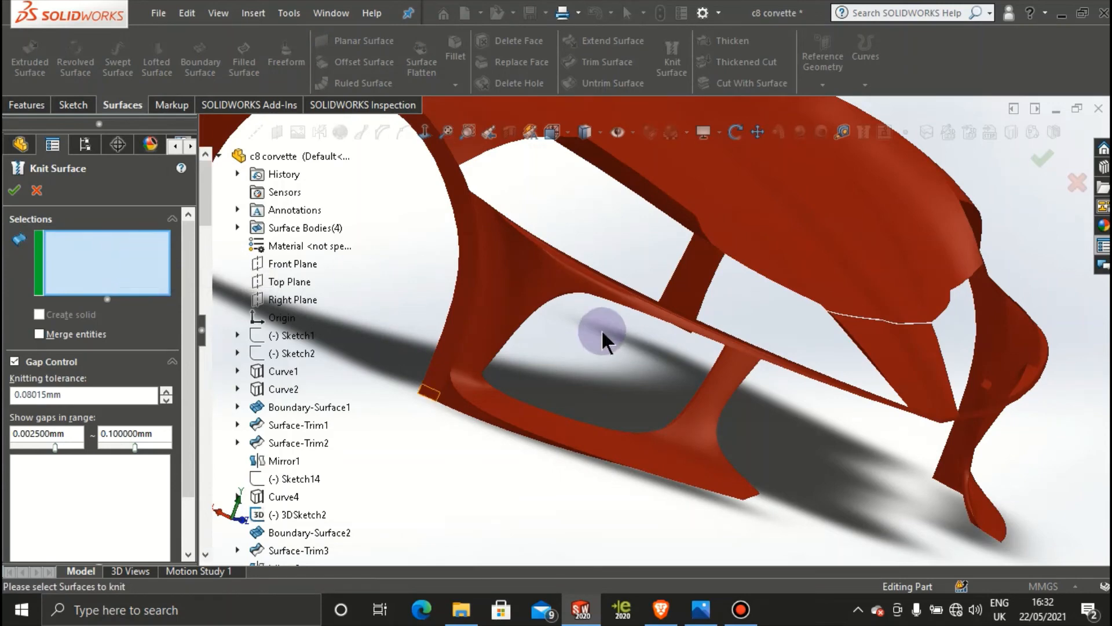
click(436, 393)
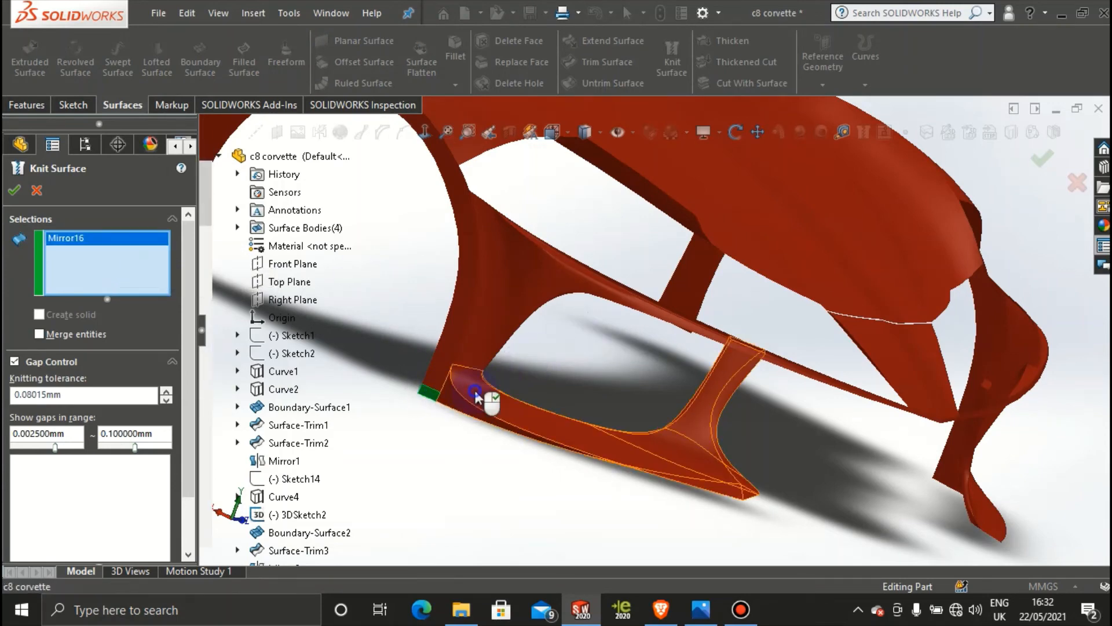
click(512, 398)
middle_drag(705, 413, 585, 372)
scroll(495, 366, down, 8)
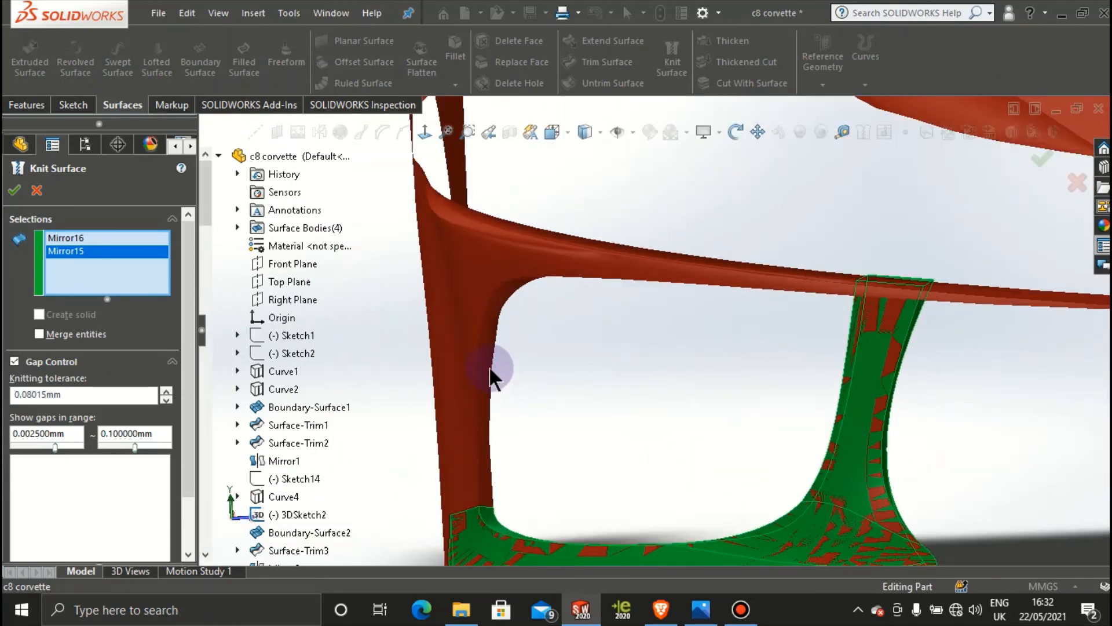
click(479, 352)
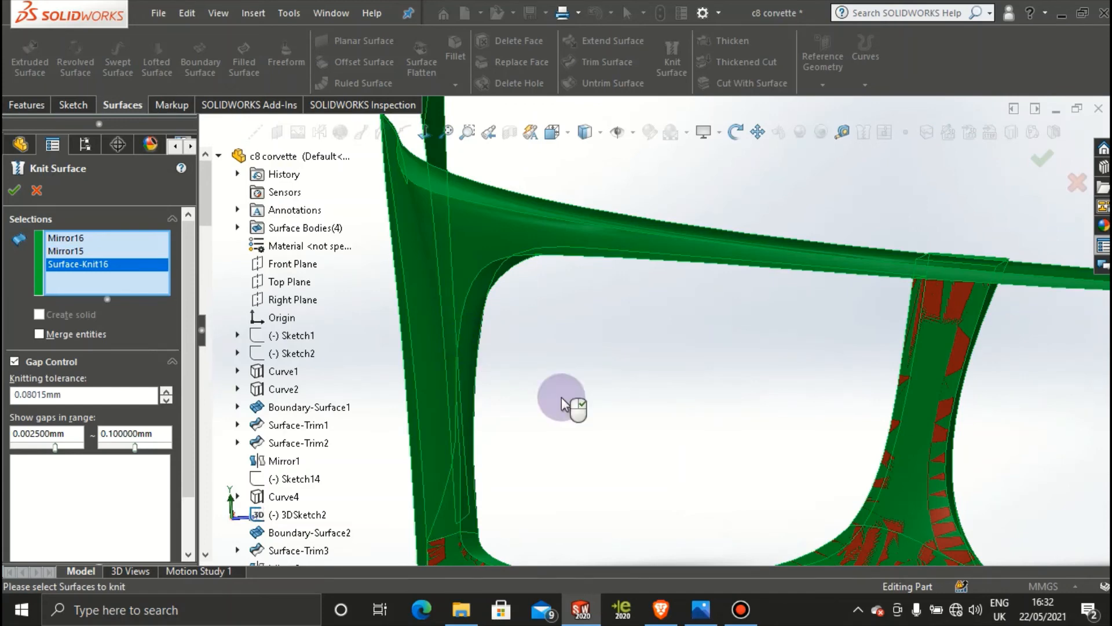
scroll(586, 460, up, 5)
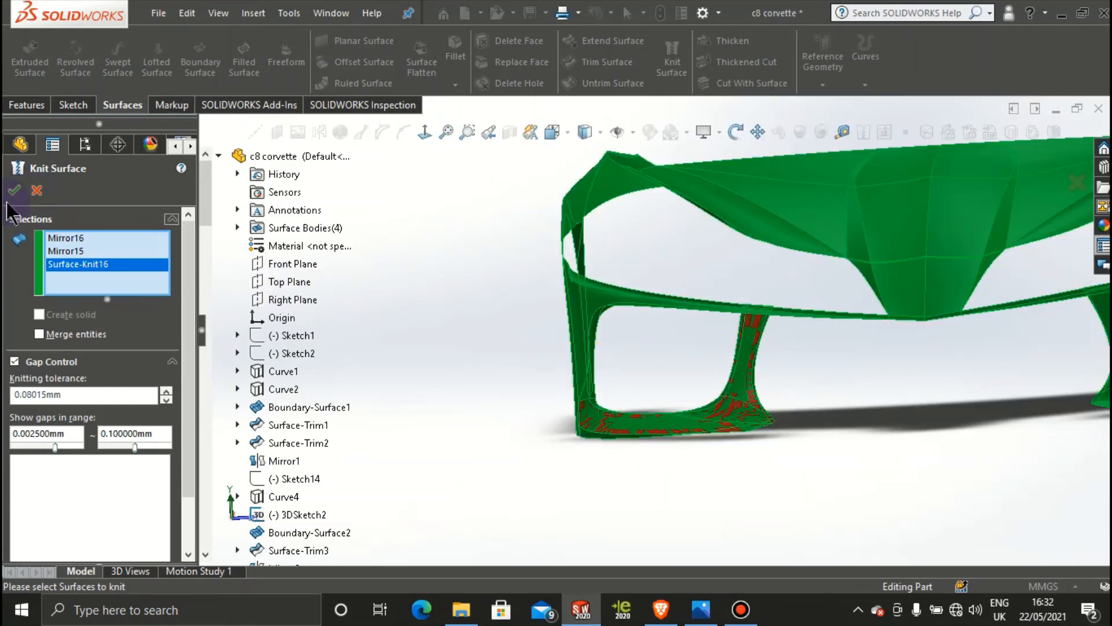
click(13, 195)
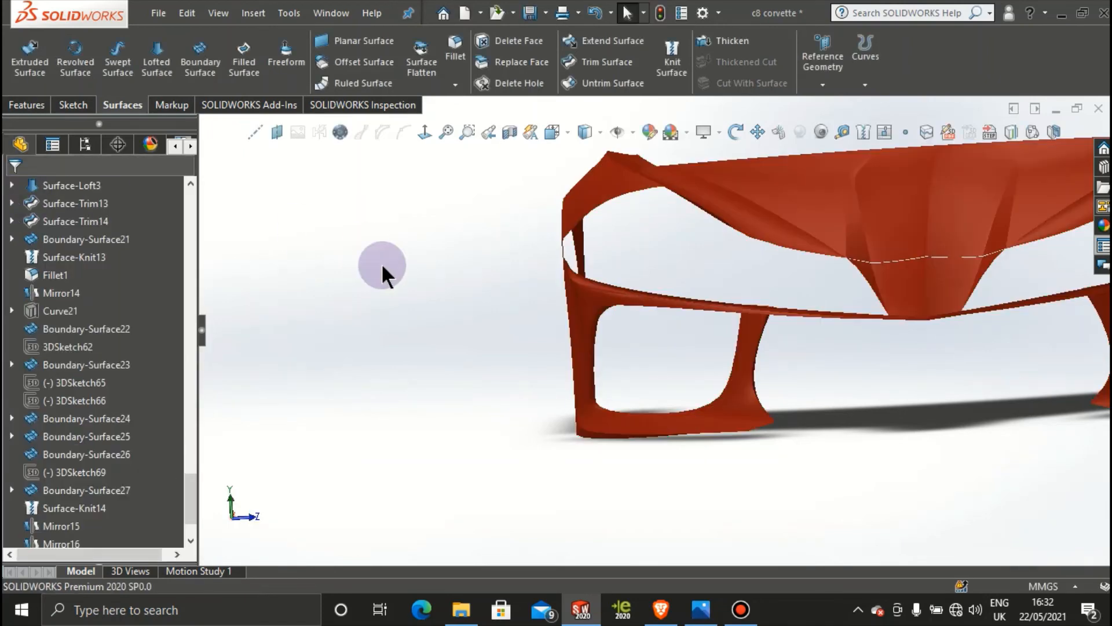
Step: Check the mirrored lip features and delete the two latest knit features, Surface-Knit17 and Surface-Knit16
click(733, 415)
click(382, 492)
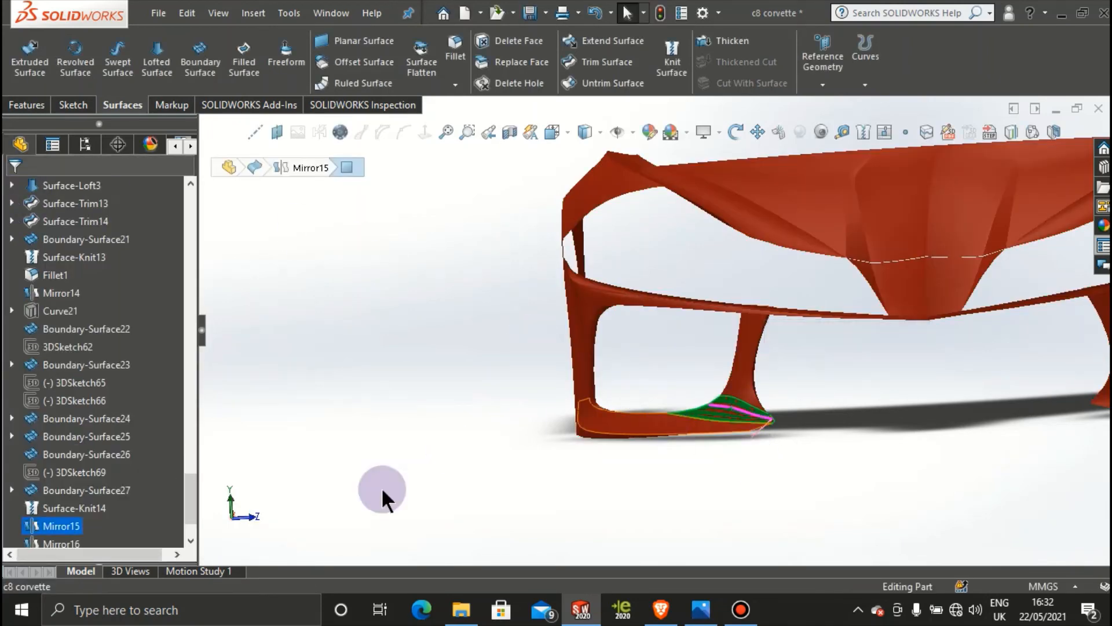
scroll(77, 489, down, 2)
click(57, 473)
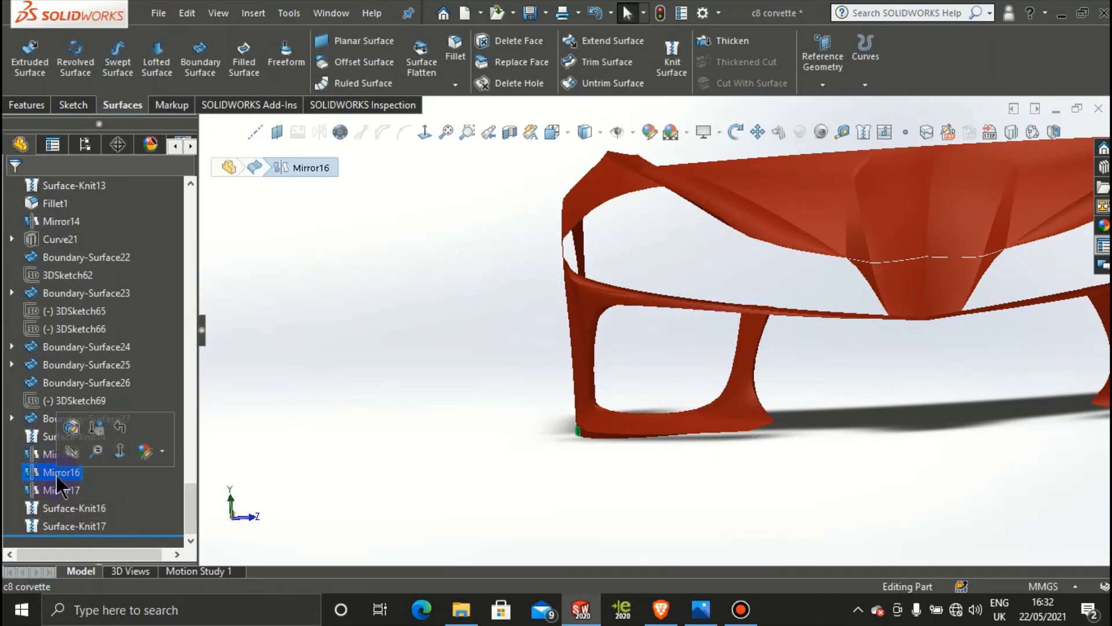
middle_drag(541, 318, 686, 338)
scroll(635, 302, down, 3)
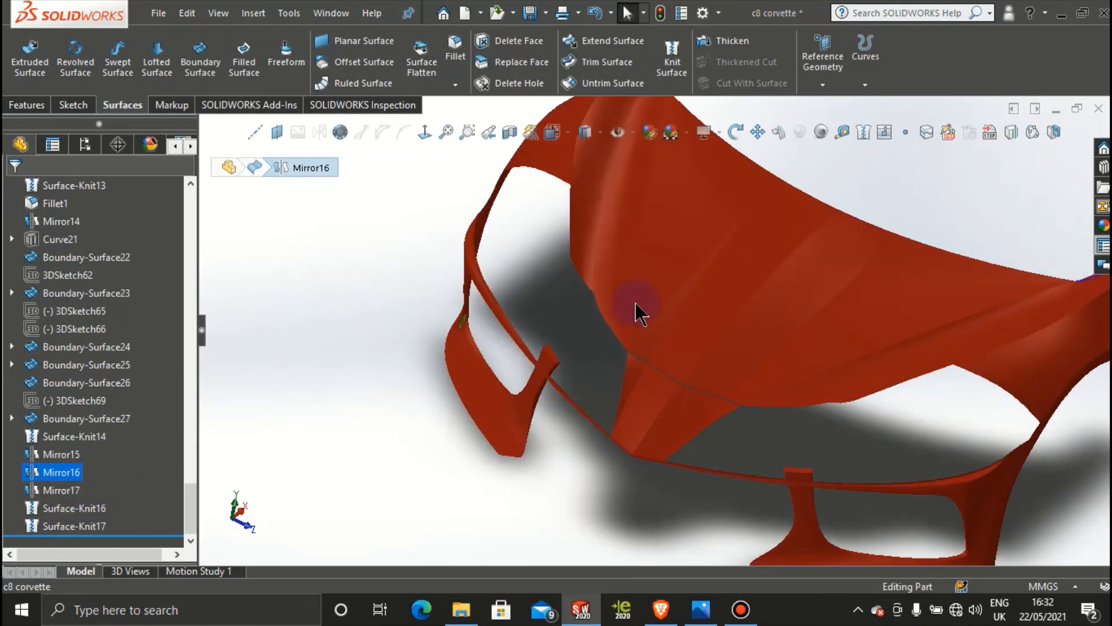
right_click(70, 520)
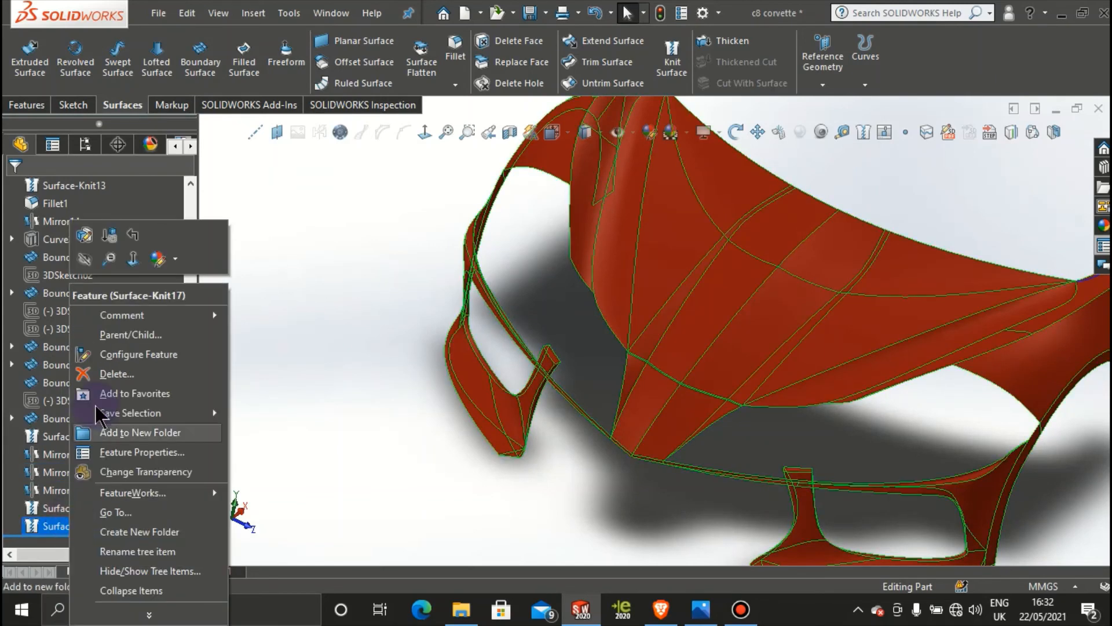
click(129, 373)
click(673, 229)
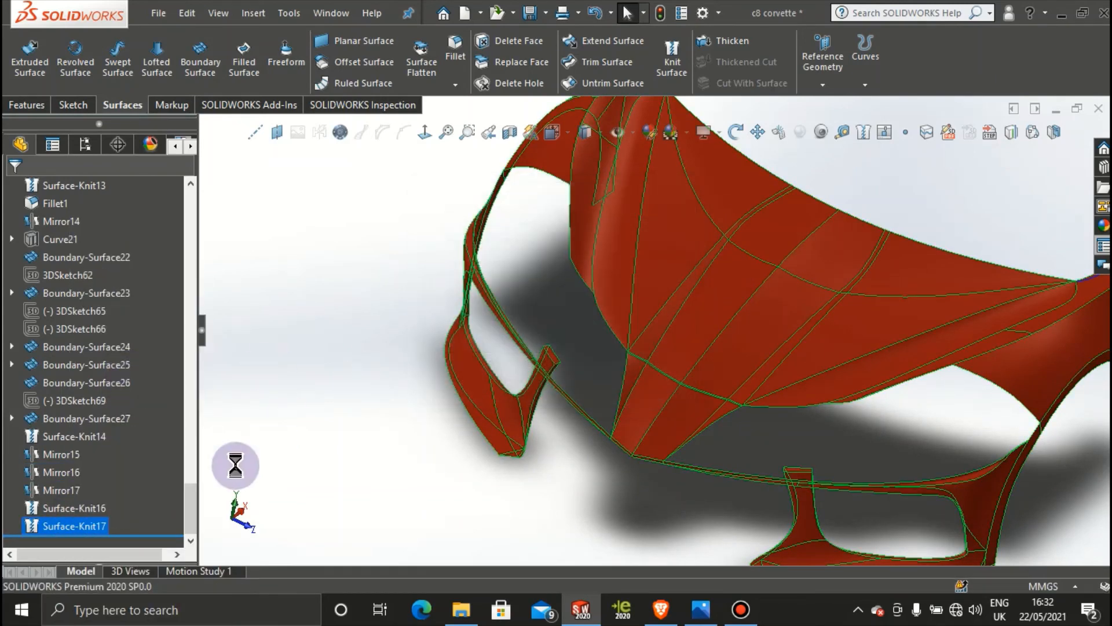
click(91, 527)
right_click(90, 527)
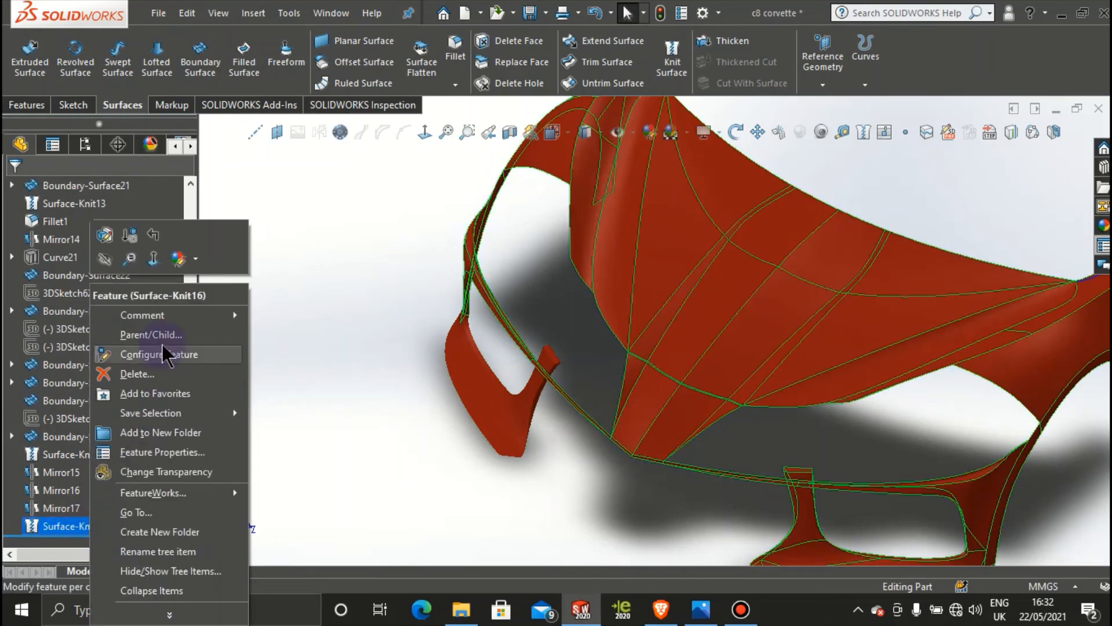
click(128, 373)
click(645, 226)
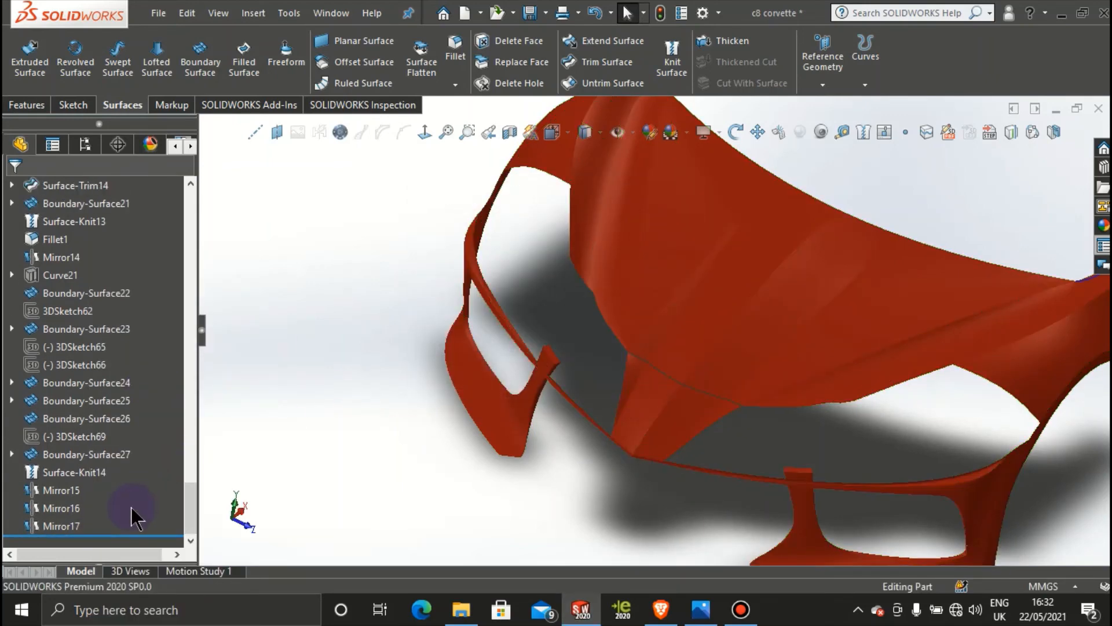
Step: Delete the mirror features of the inner boundary, the outer corner patch and the lower lip: Mirror17, Mirror16 and Mirror15
right_click(71, 523)
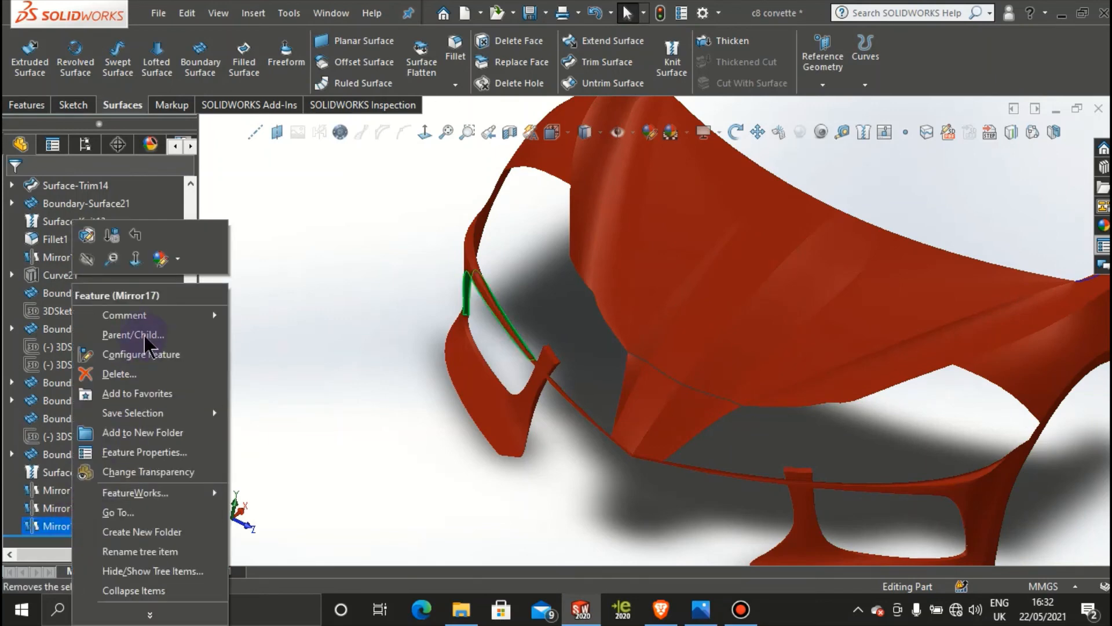
click(134, 374)
click(658, 224)
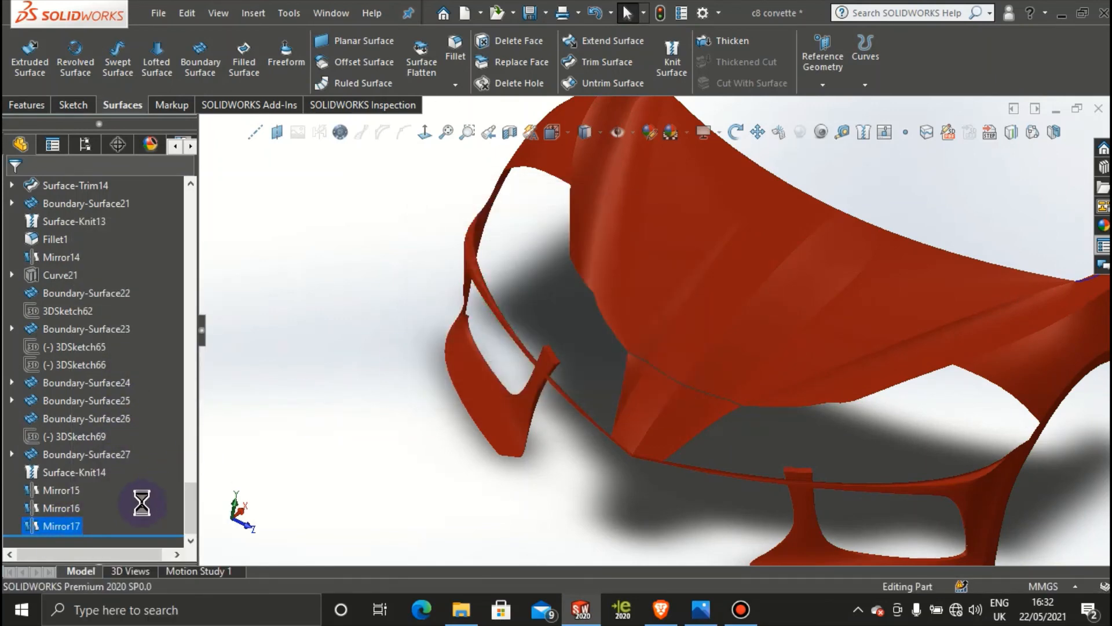
right_click(75, 525)
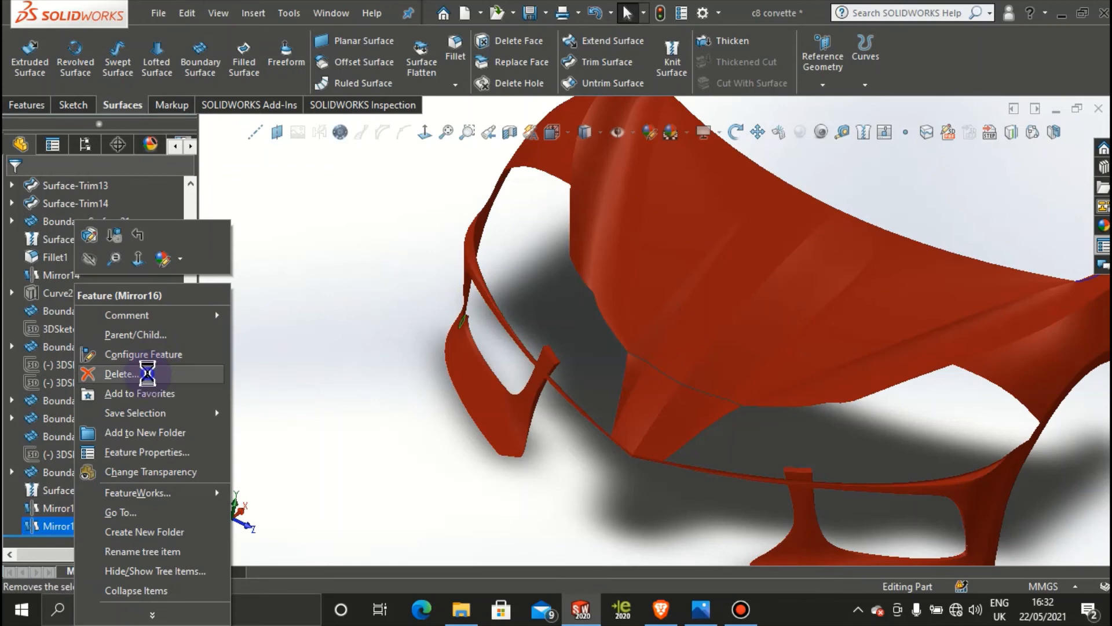
click(173, 374)
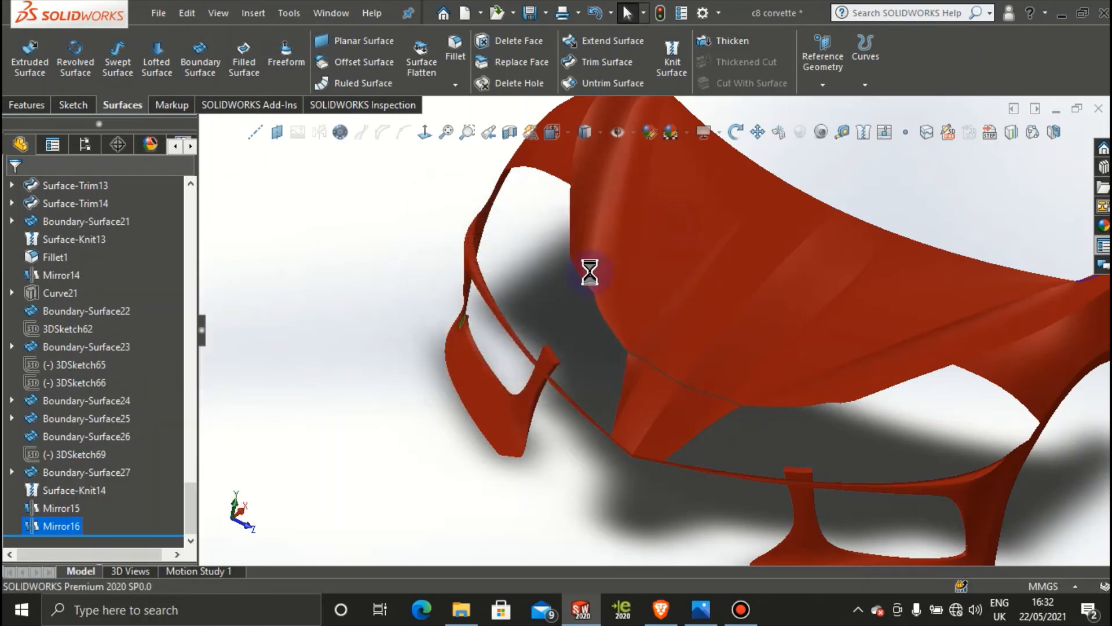
click(673, 223)
right_click(65, 523)
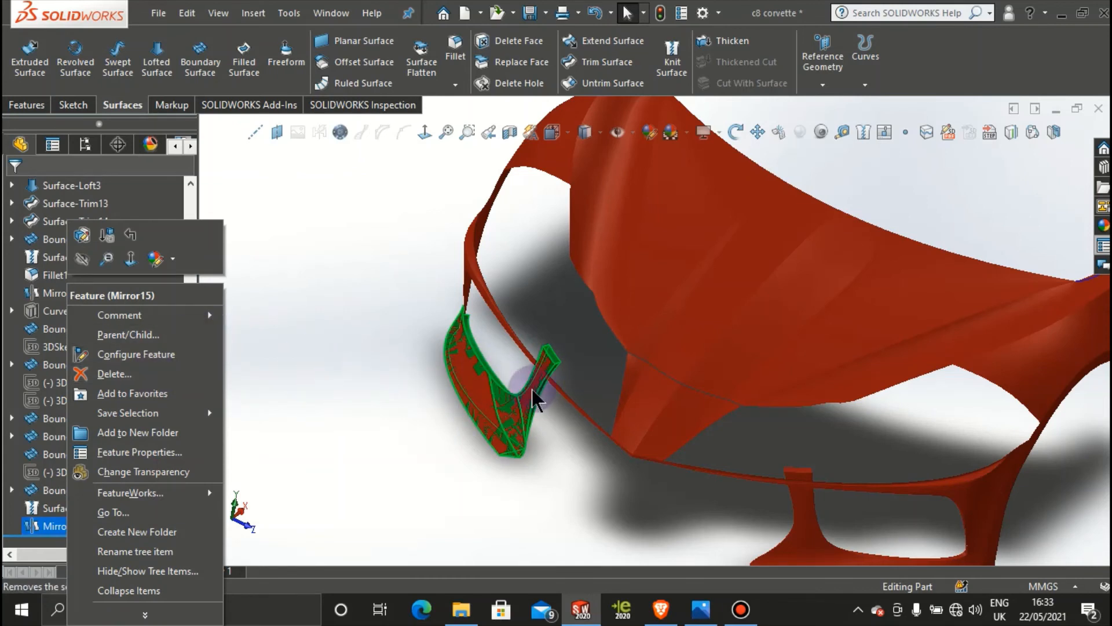
click(176, 381)
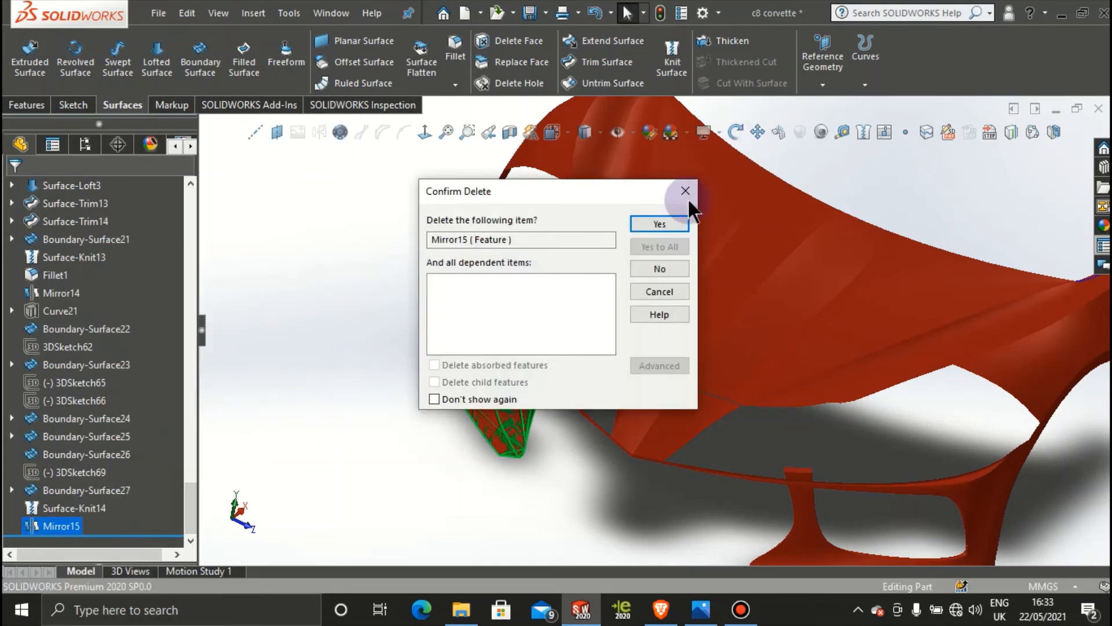
click(665, 219)
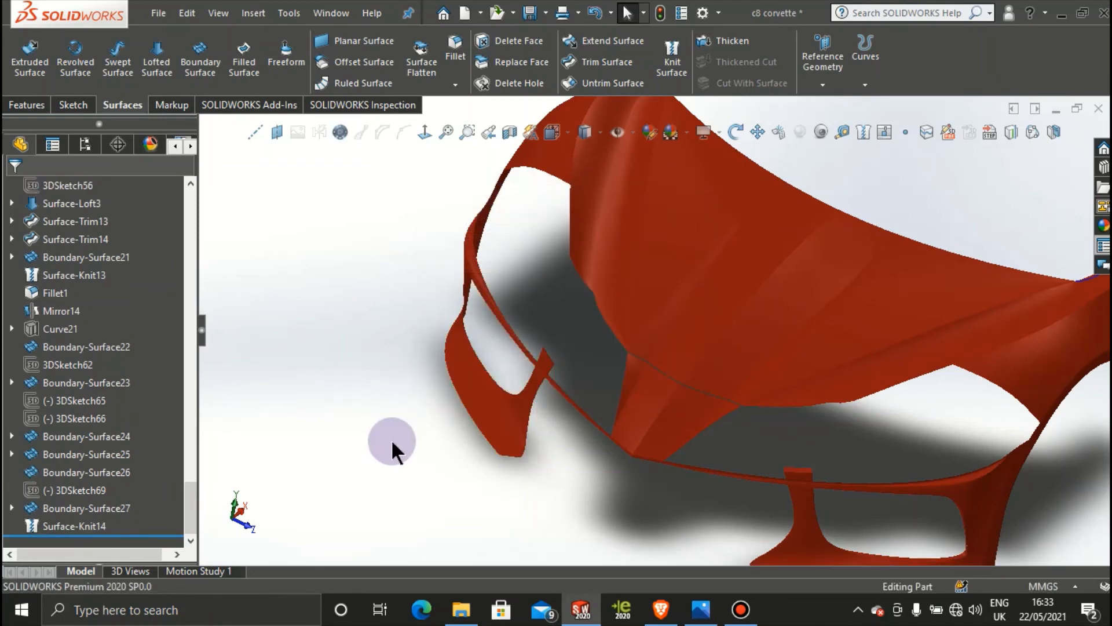
Step: Examine the remaining mirrored lip and the original lower lip with its outer corner from several angles
middle_drag(439, 426, 503, 364)
middle_drag(661, 378, 434, 445)
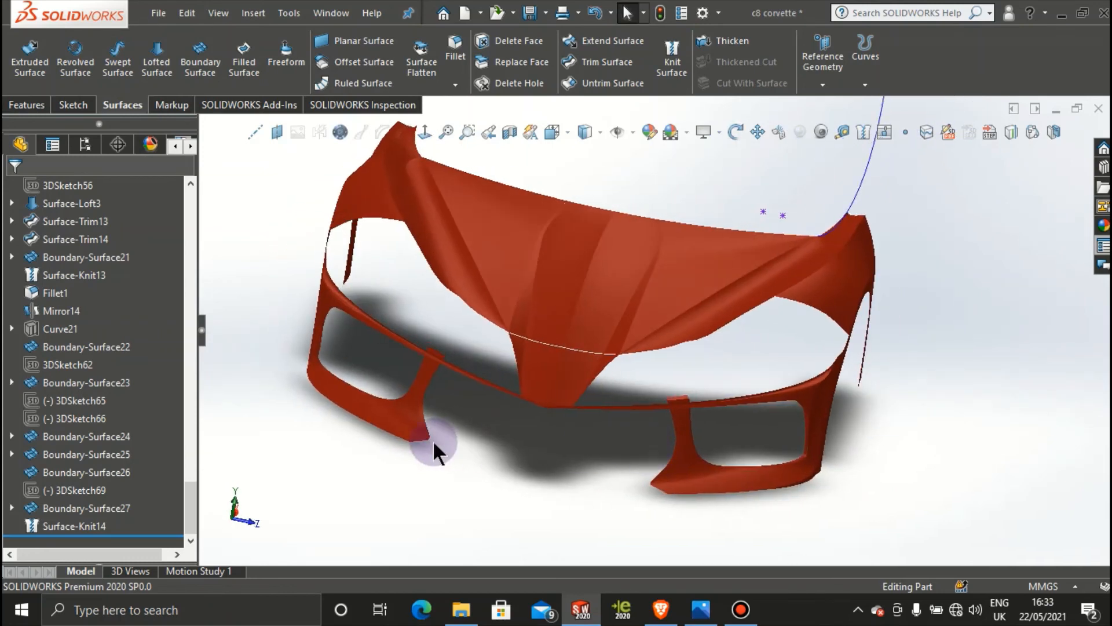
click(399, 419)
click(368, 410)
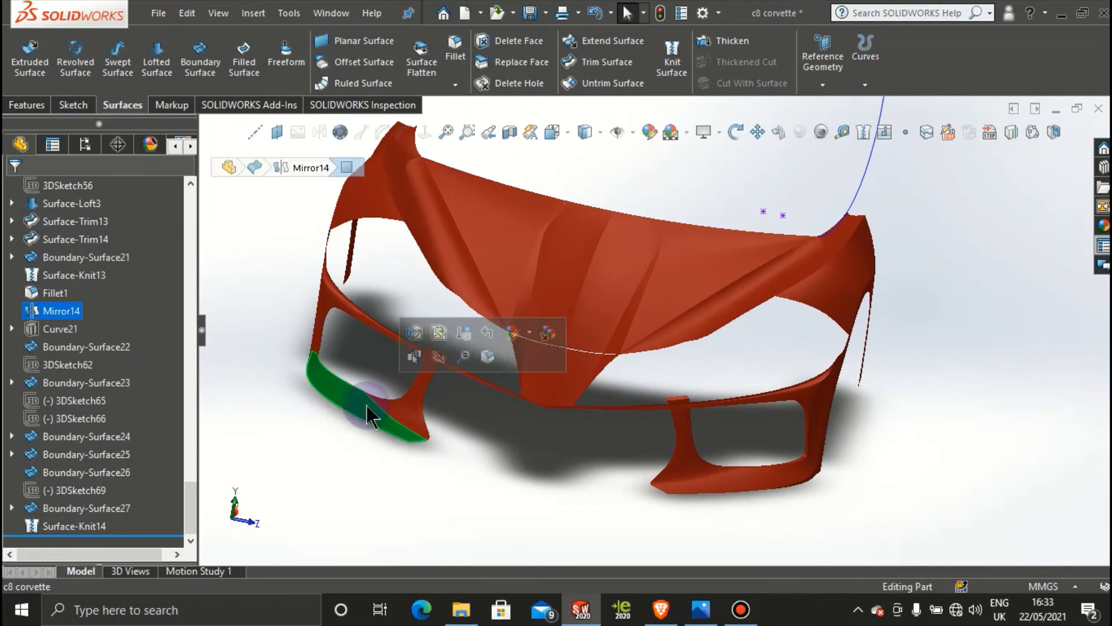
click(554, 474)
middle_drag(571, 474, 702, 422)
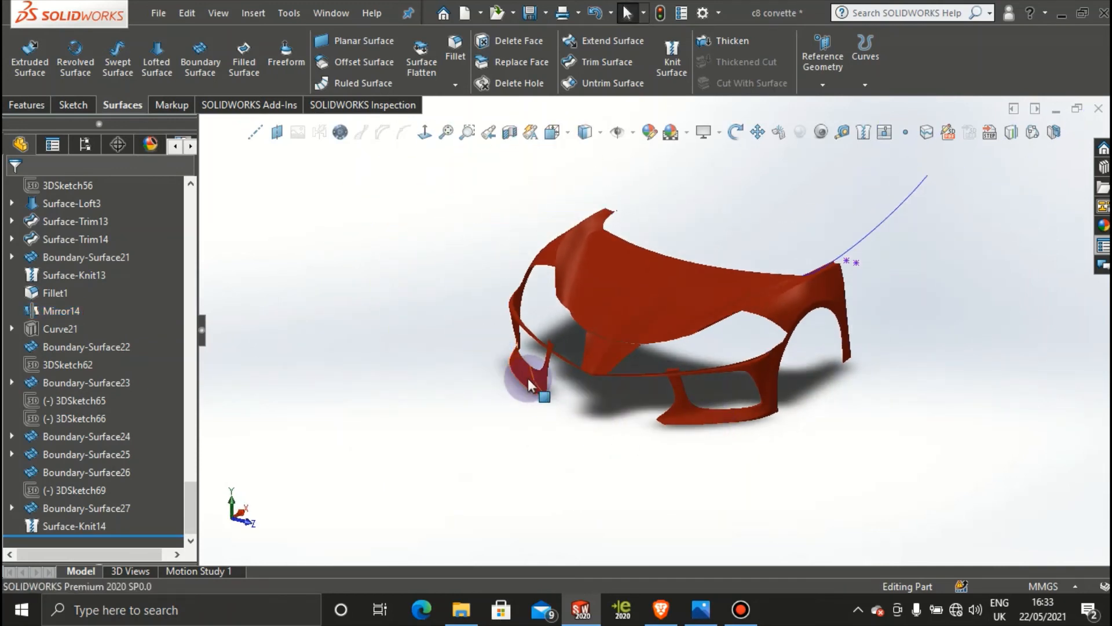
scroll(779, 381, down, 4)
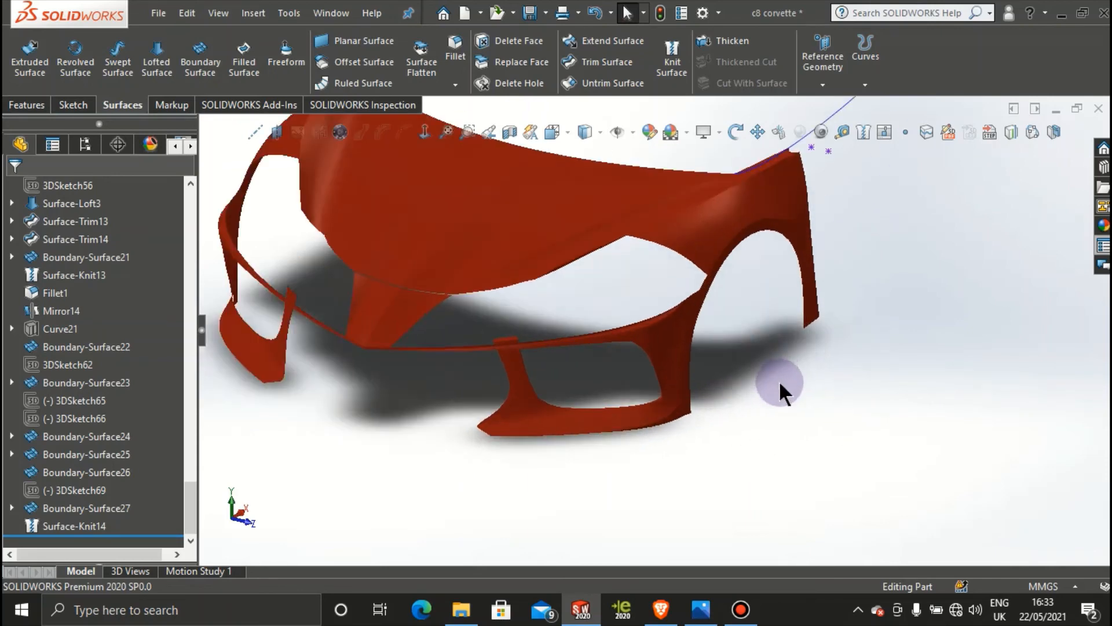
scroll(664, 382, up, 2)
scroll(600, 325, down, 3)
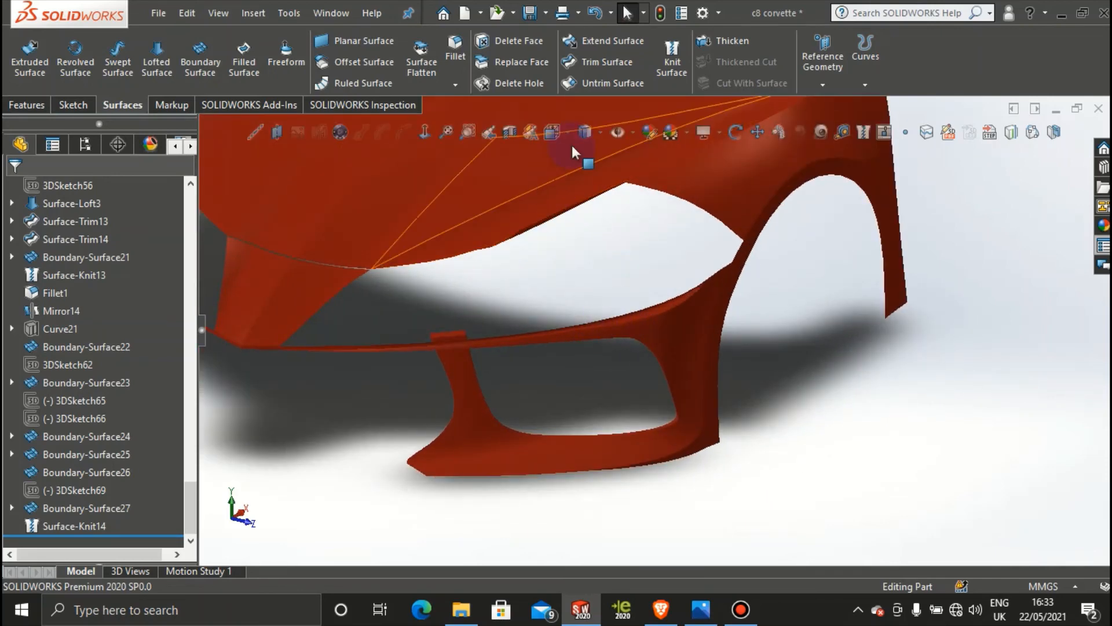
click(672, 67)
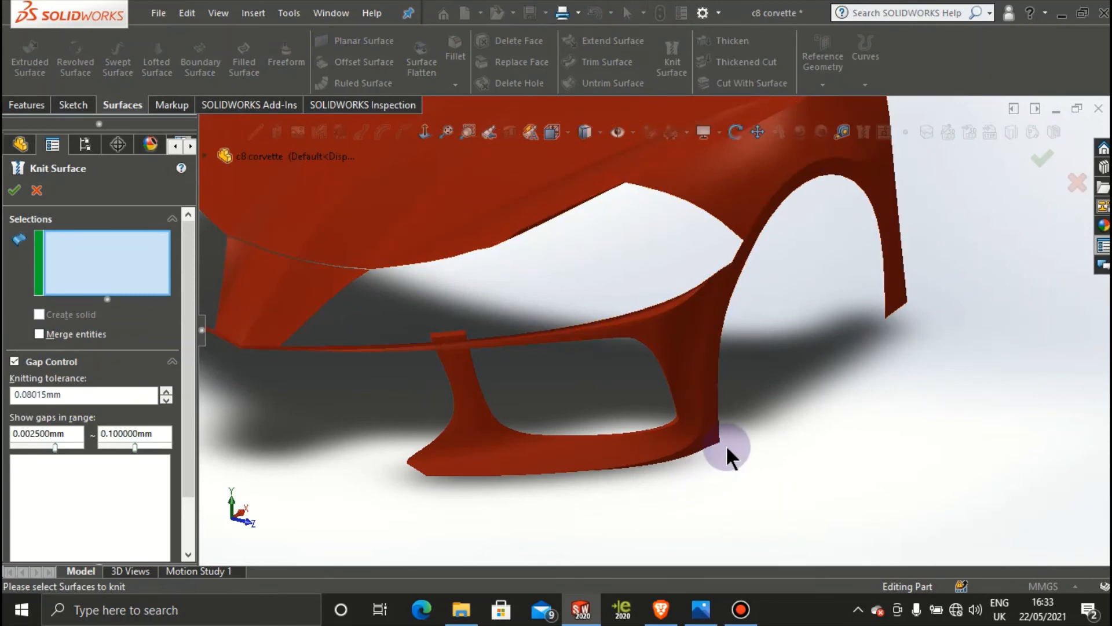
scroll(333, 370, up, 3)
scroll(388, 323, down, 3)
middle_drag(388, 323, 514, 363)
scroll(599, 385, up, 4)
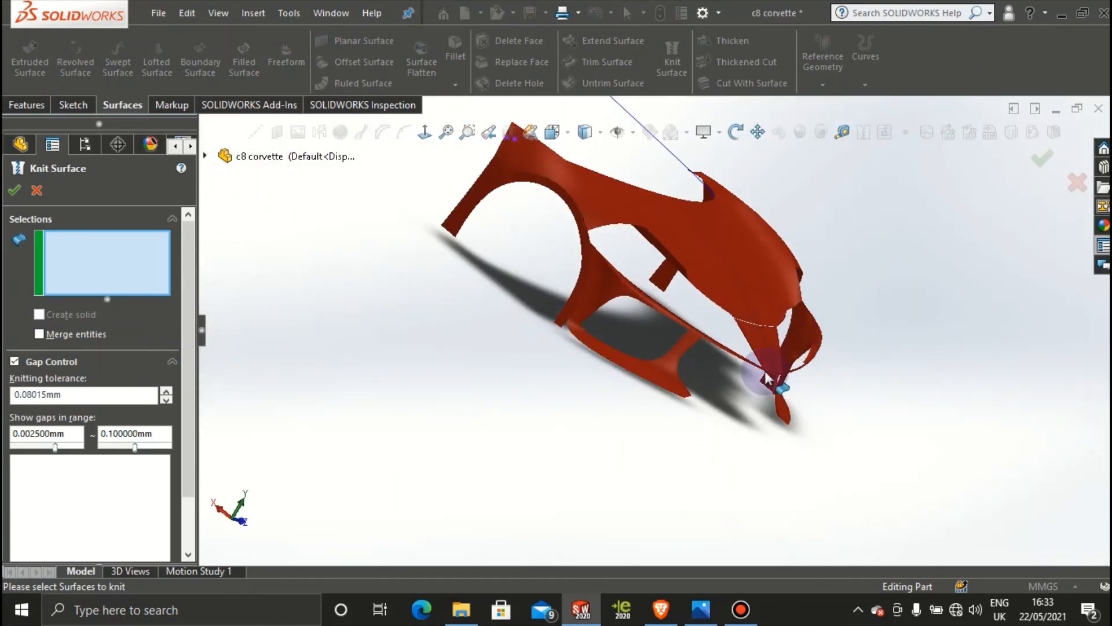
middle_drag(744, 370, 637, 311)
scroll(943, 421, up, 3)
scroll(852, 375, down, 5)
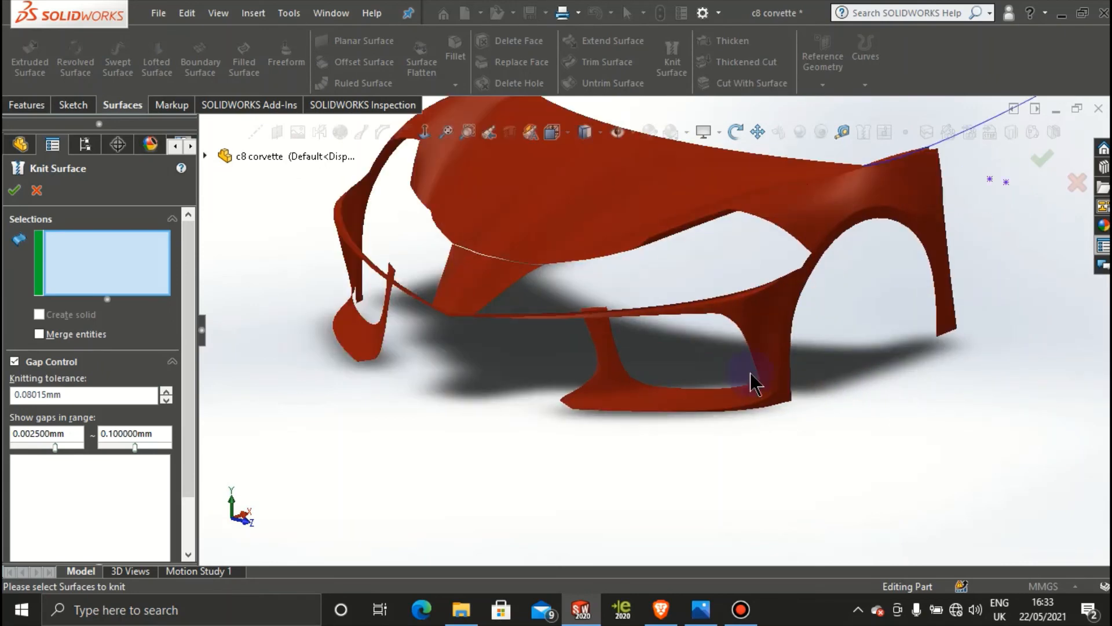
scroll(750, 373, down, 5)
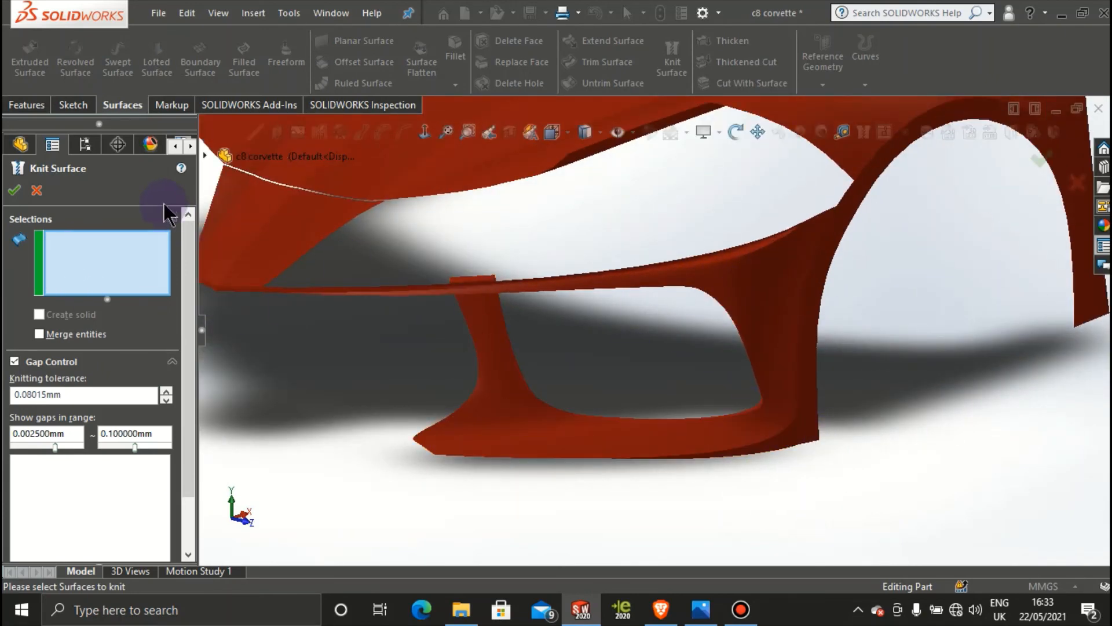
click(812, 441)
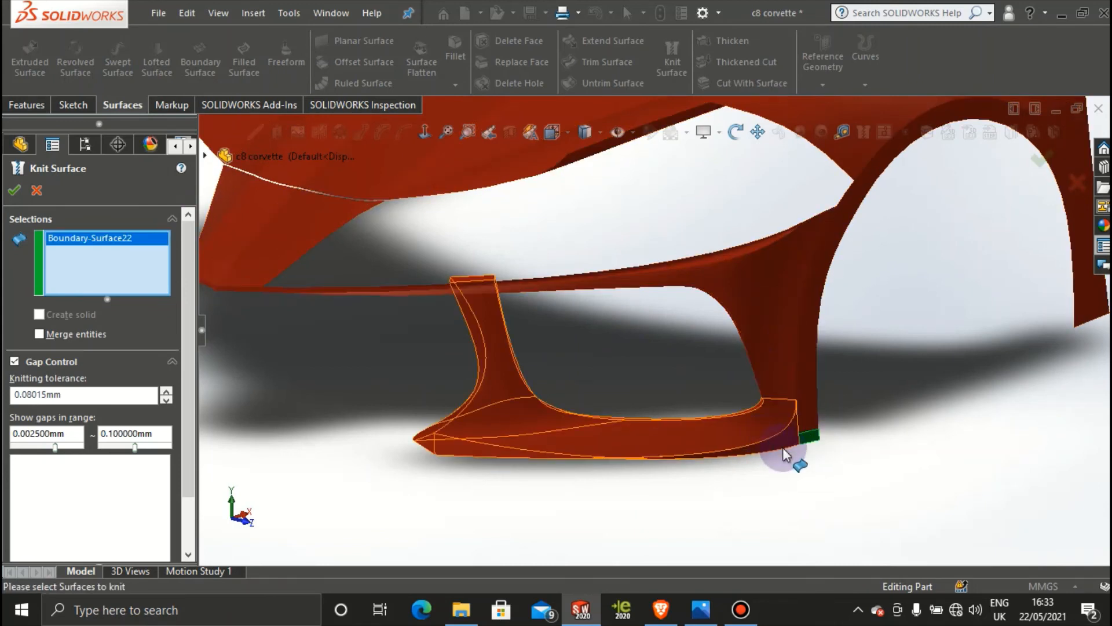
click(787, 450)
click(789, 446)
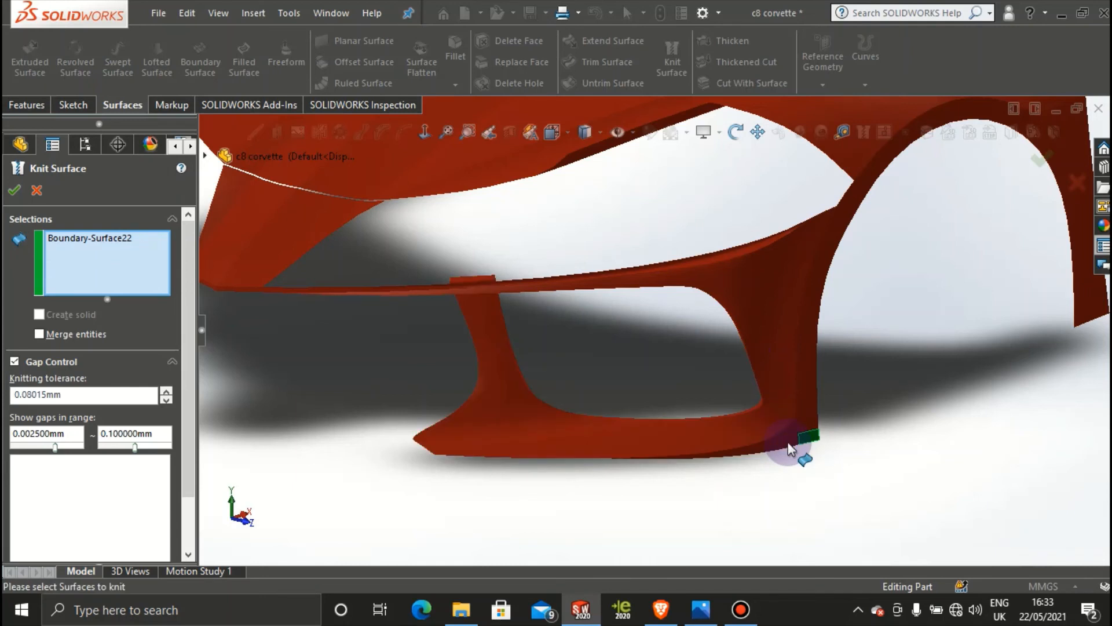
click(36, 190)
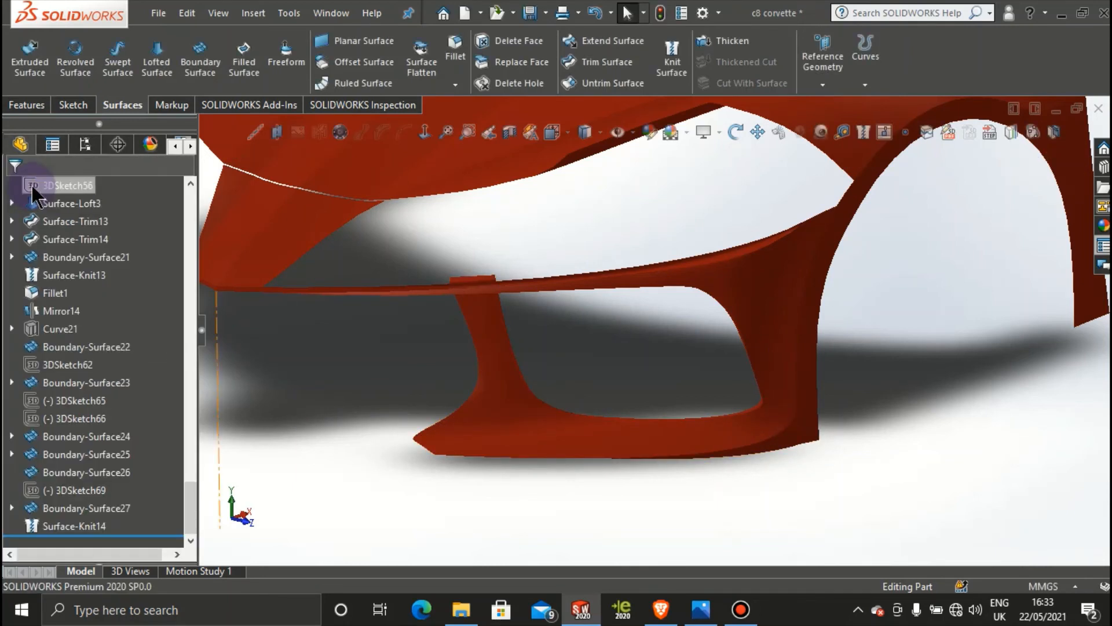
Step: Delete the knit feature Surface-Knit14 that joins the original lower lip surfaces
right_click(82, 529)
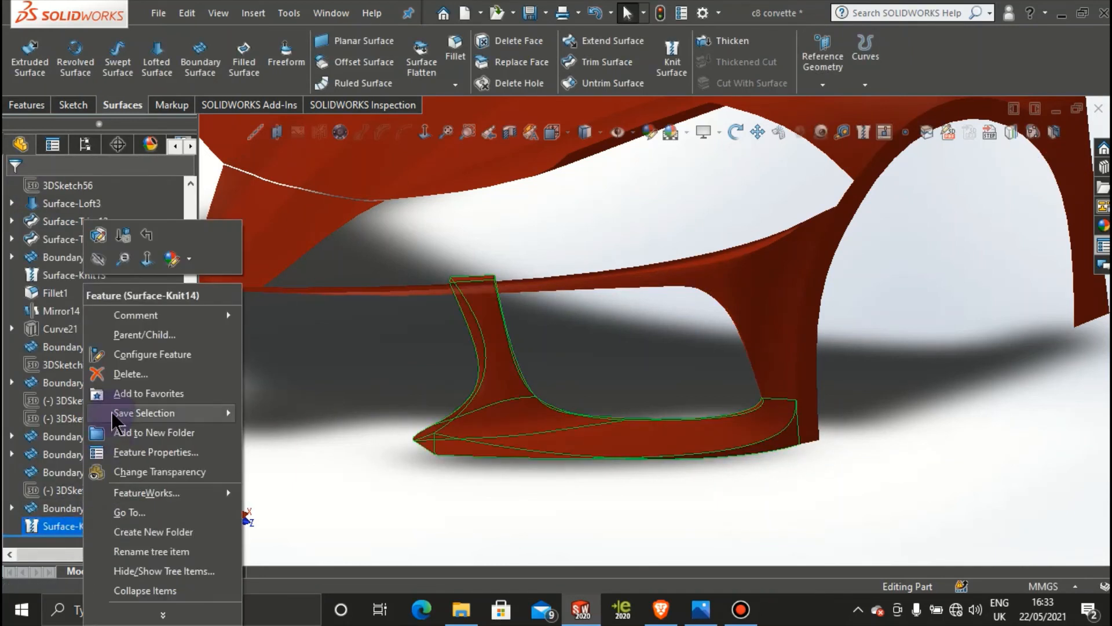
click(129, 373)
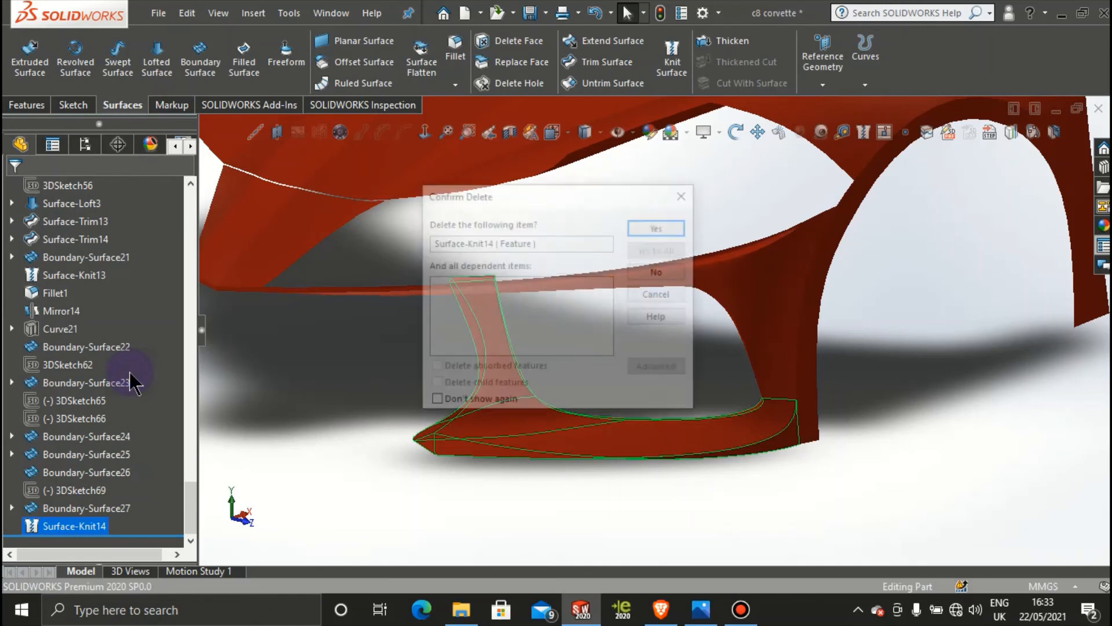
click(660, 224)
click(846, 328)
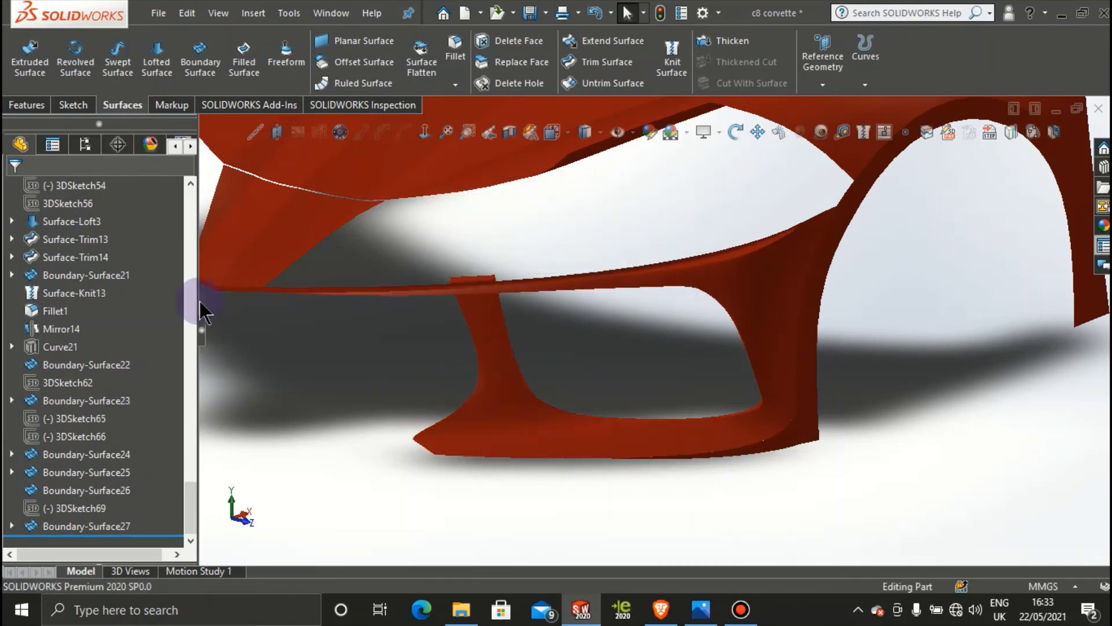
click(672, 68)
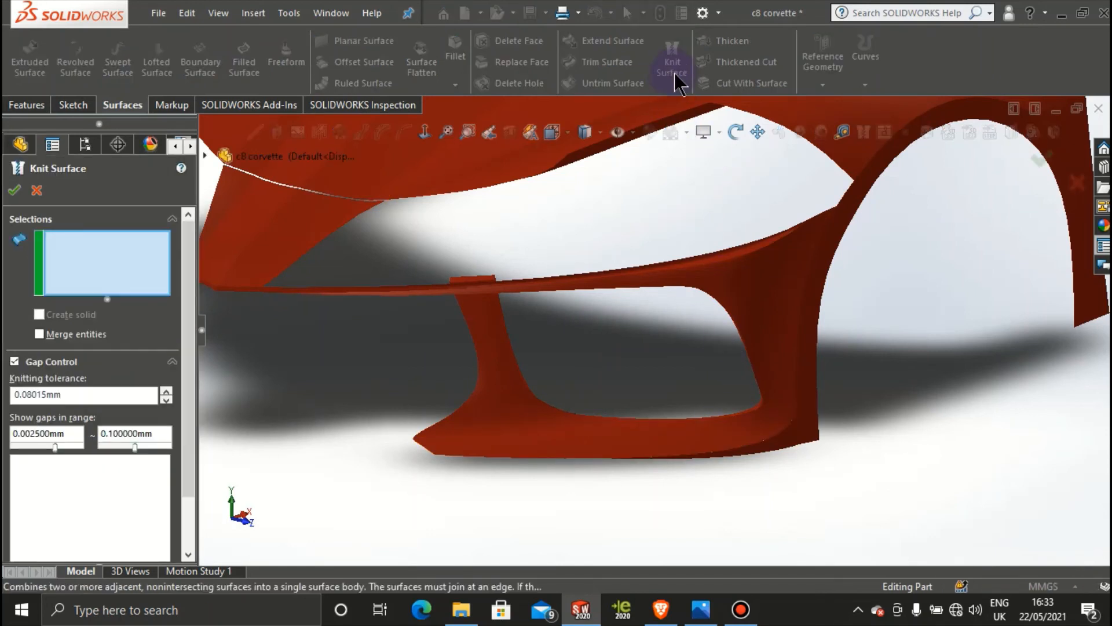
click(789, 453)
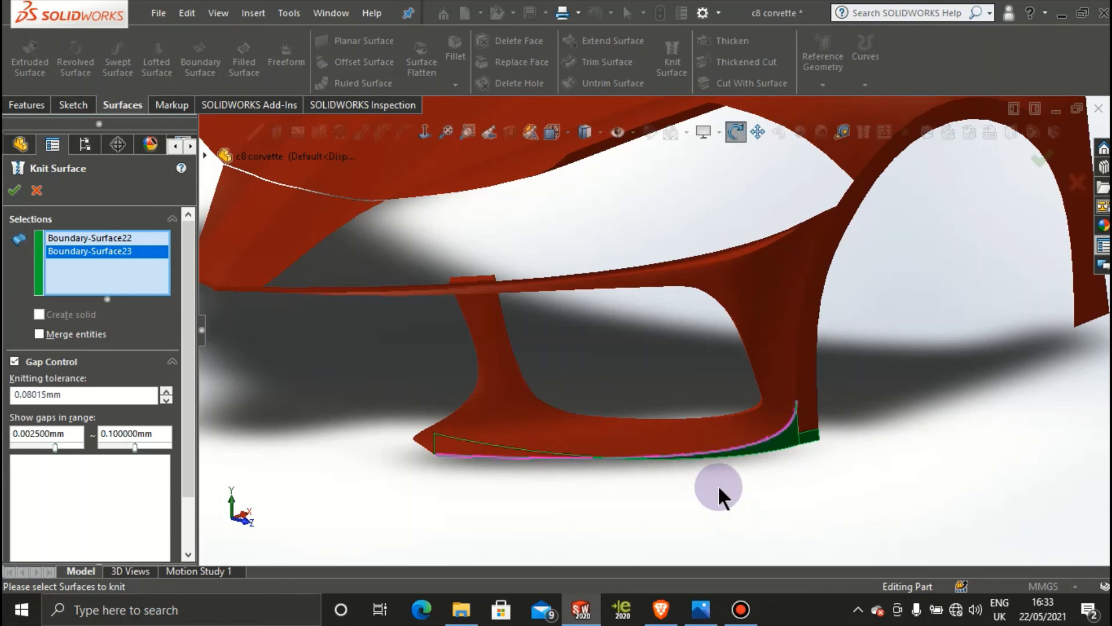
middle_drag(720, 497, 513, 415)
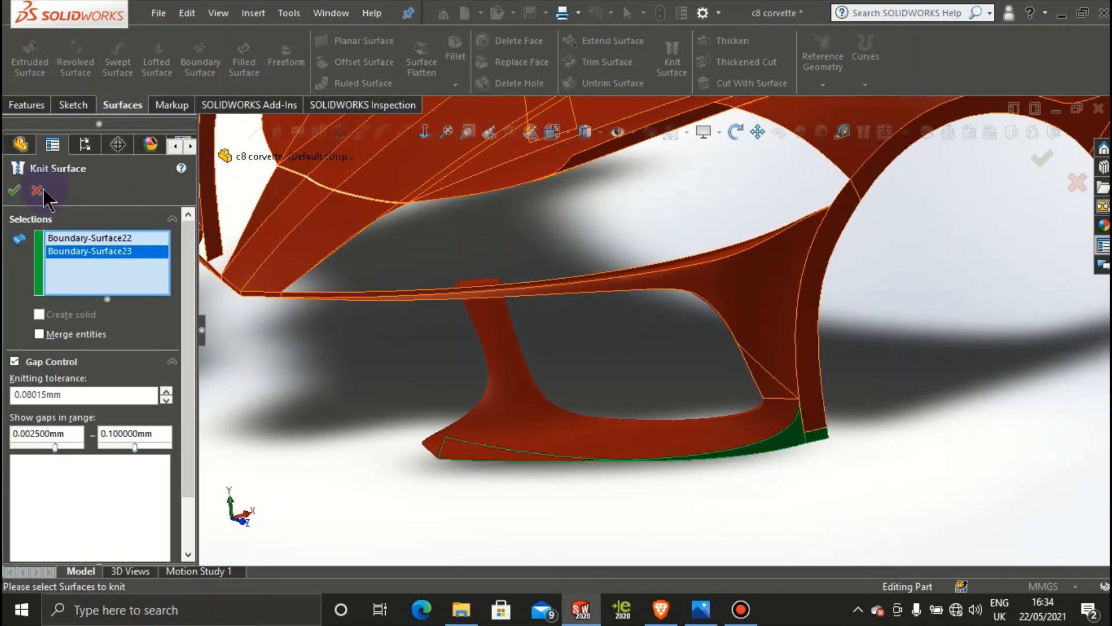
click(43, 189)
Step: Set up a body mirror about the Front Plane with the outer corner patch Boundary-Surface22 and the lip's lower surface Boundary-Surface23
scroll(576, 390, up, 4)
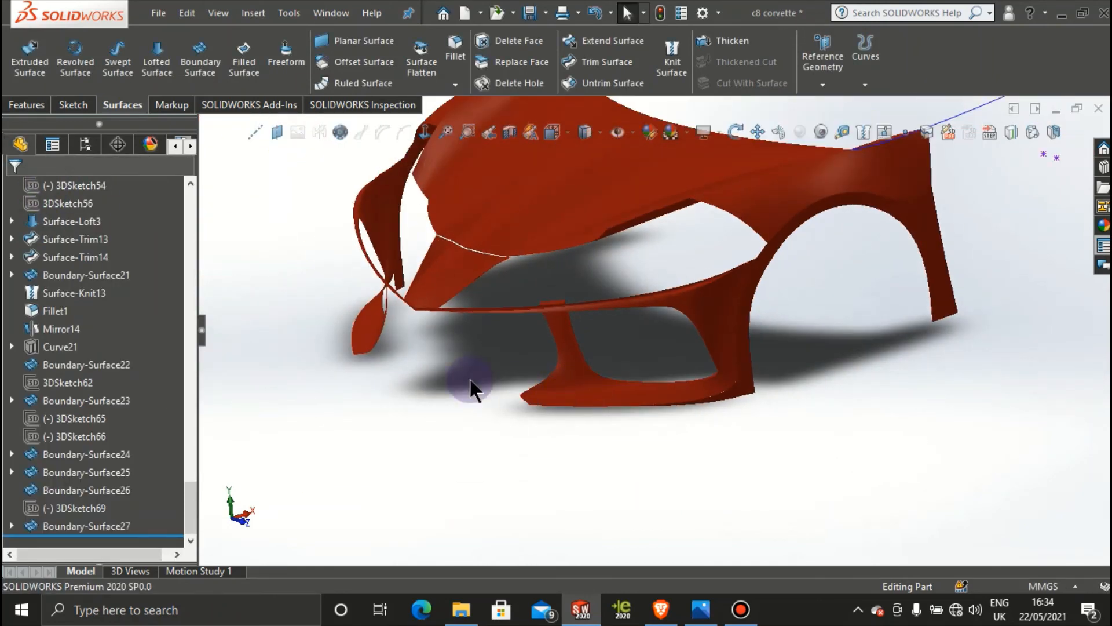
middle_drag(470, 389, 700, 304)
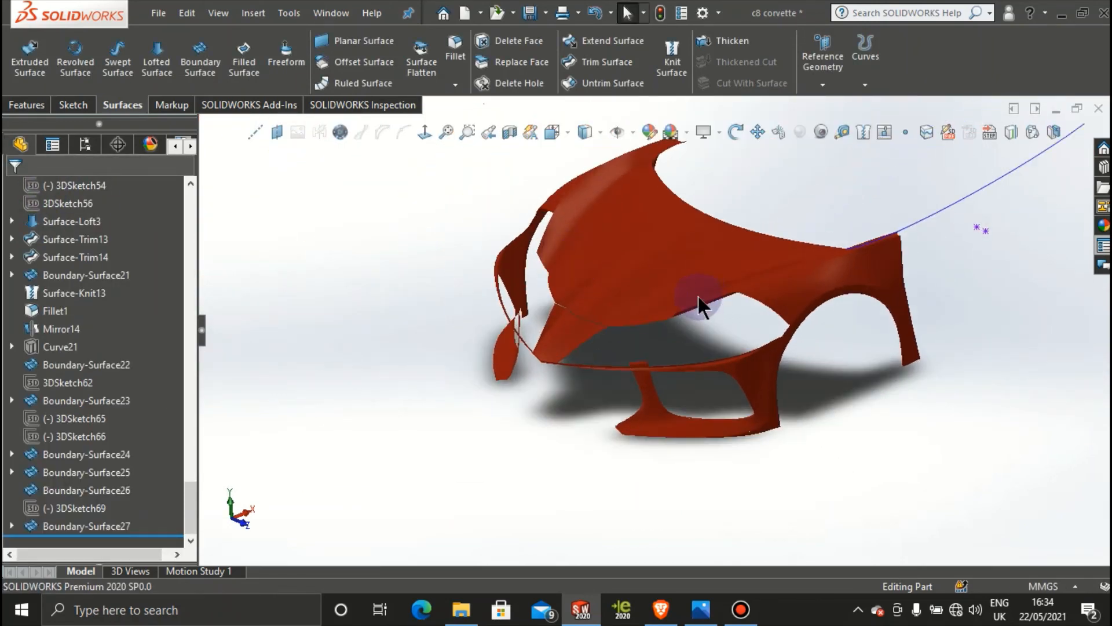
scroll(690, 297, down, 3)
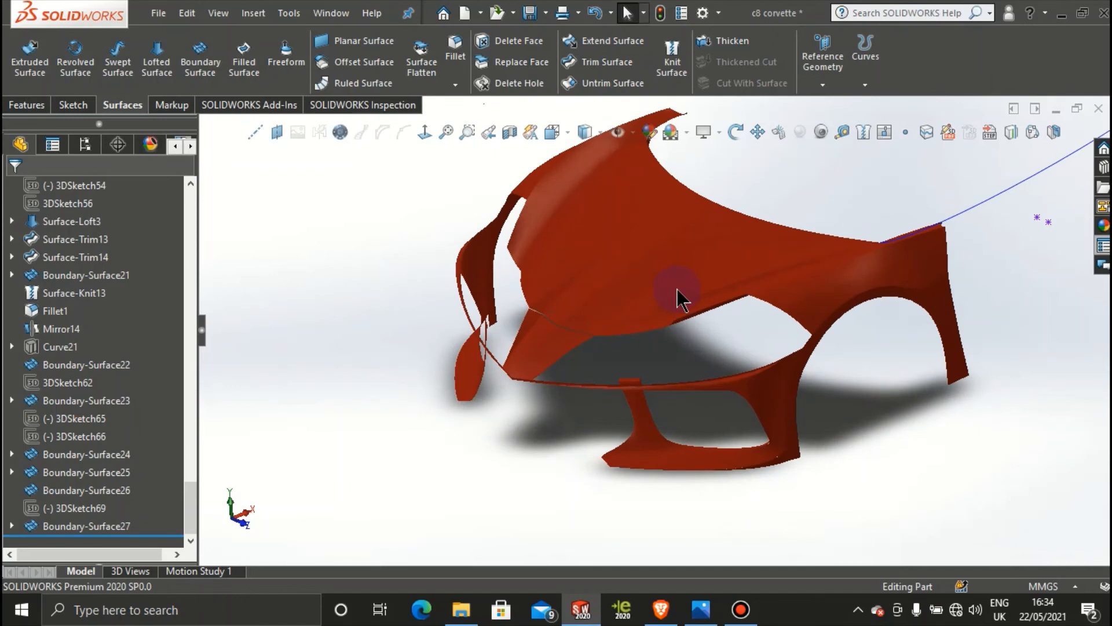
click(23, 106)
click(573, 84)
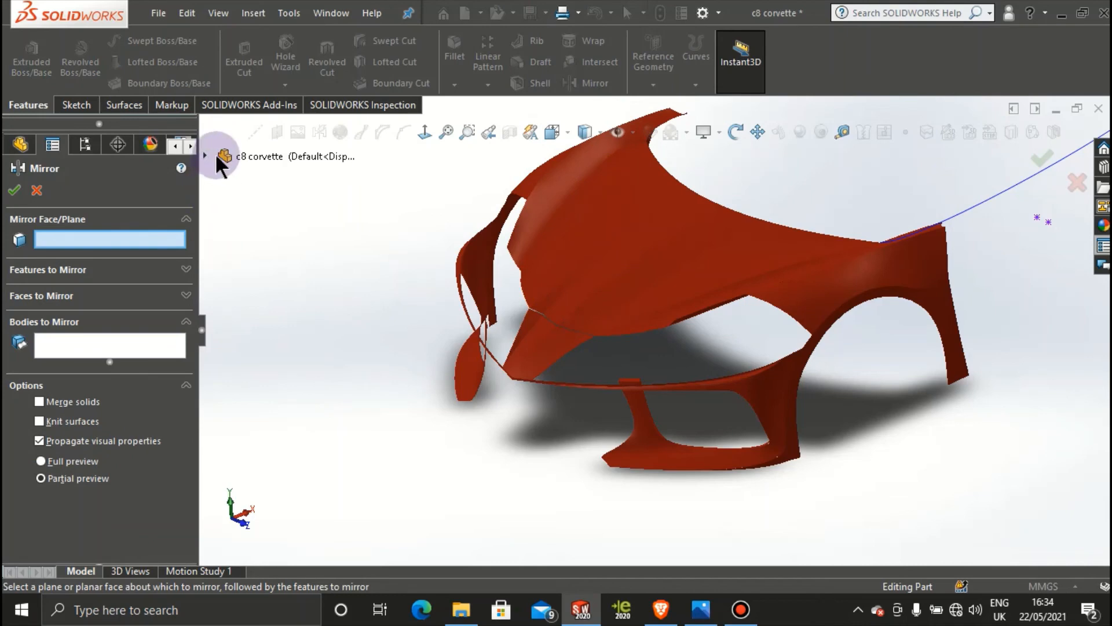
click(205, 156)
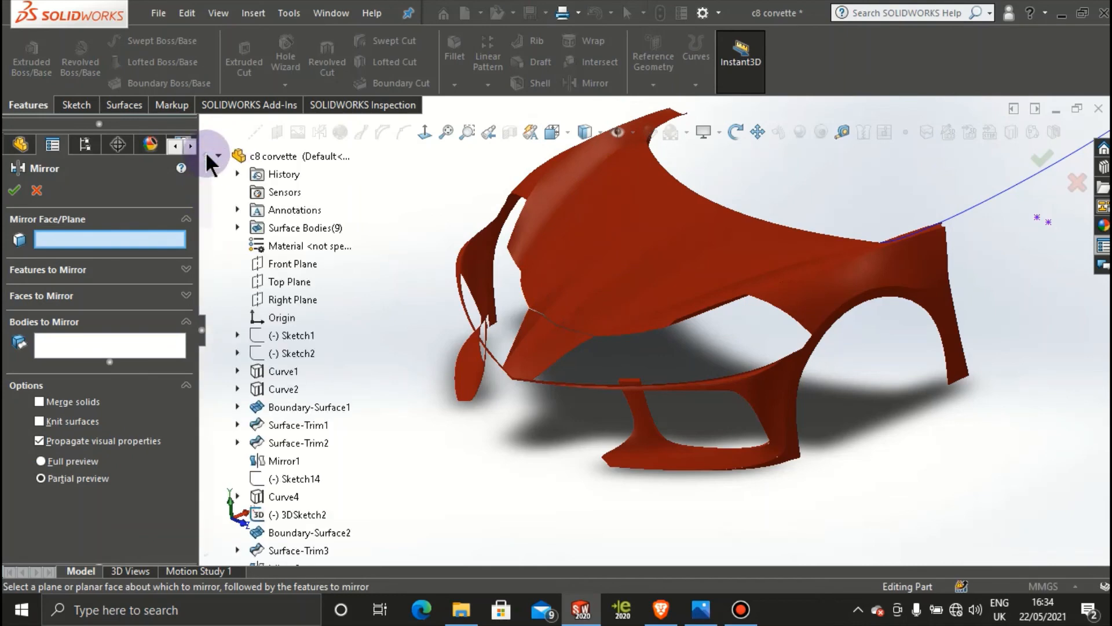
click(300, 264)
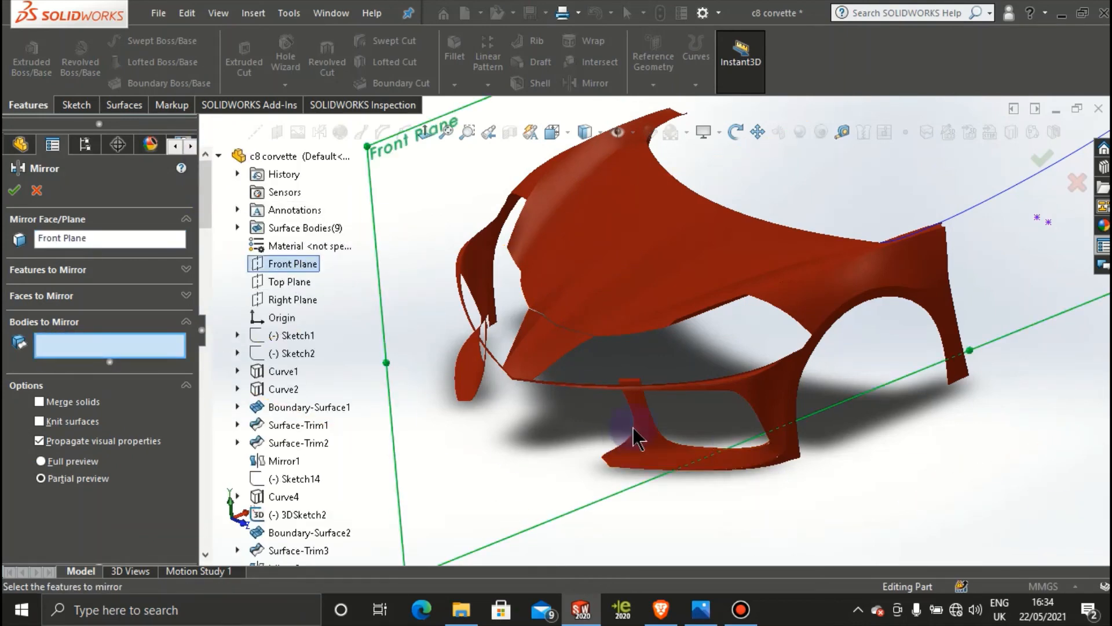
scroll(794, 452, down, 5)
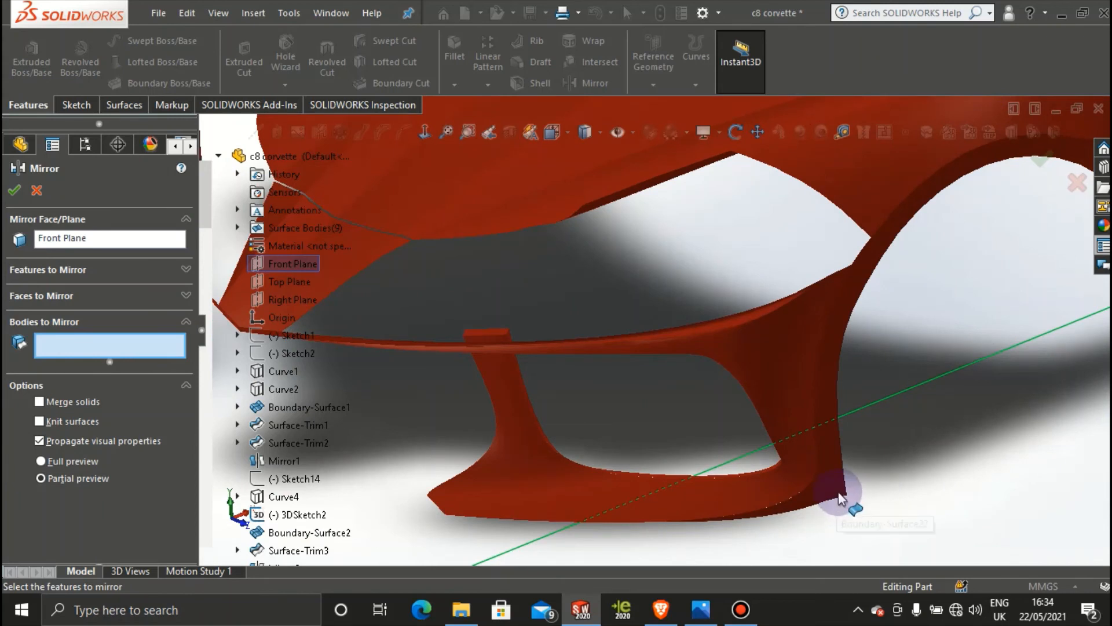
click(825, 495)
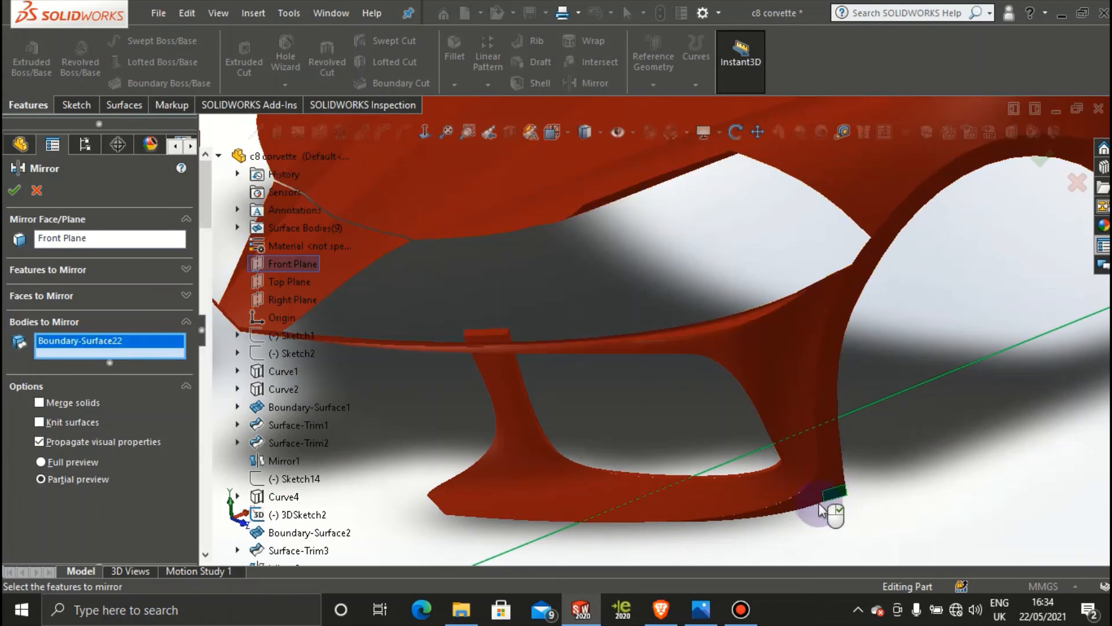
click(814, 503)
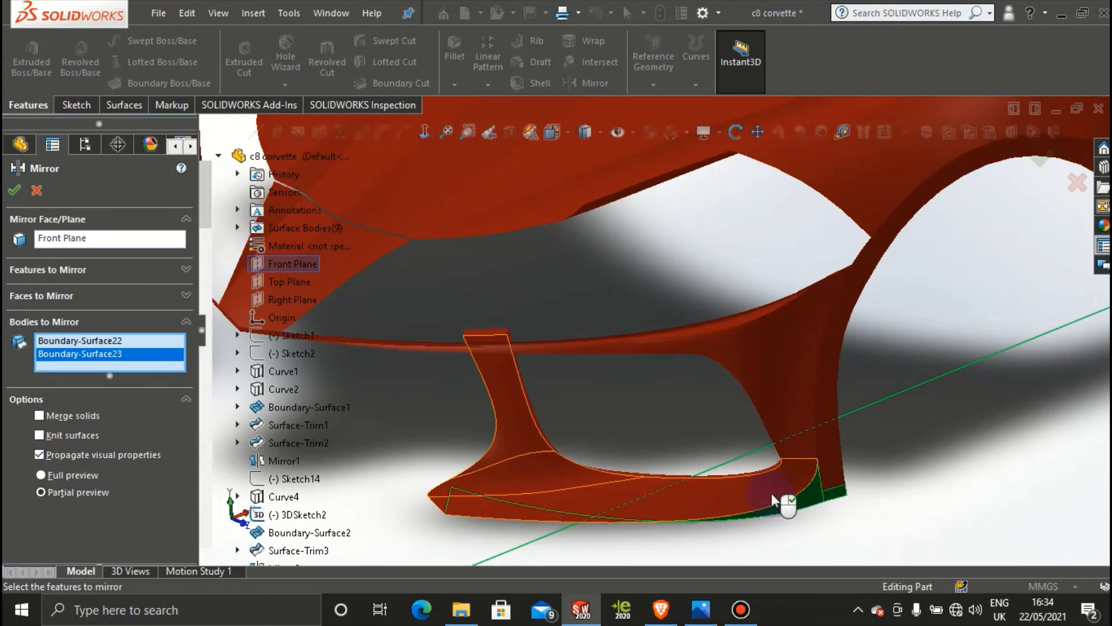
Step: Add the opening's inner surfaces Boundary-Surface27 and Boundary-Surface24, the filleted lip body Fillet1 and the strut's side surface Boundary-Surface25 to the mirror
middle_drag(854, 527, 918, 489)
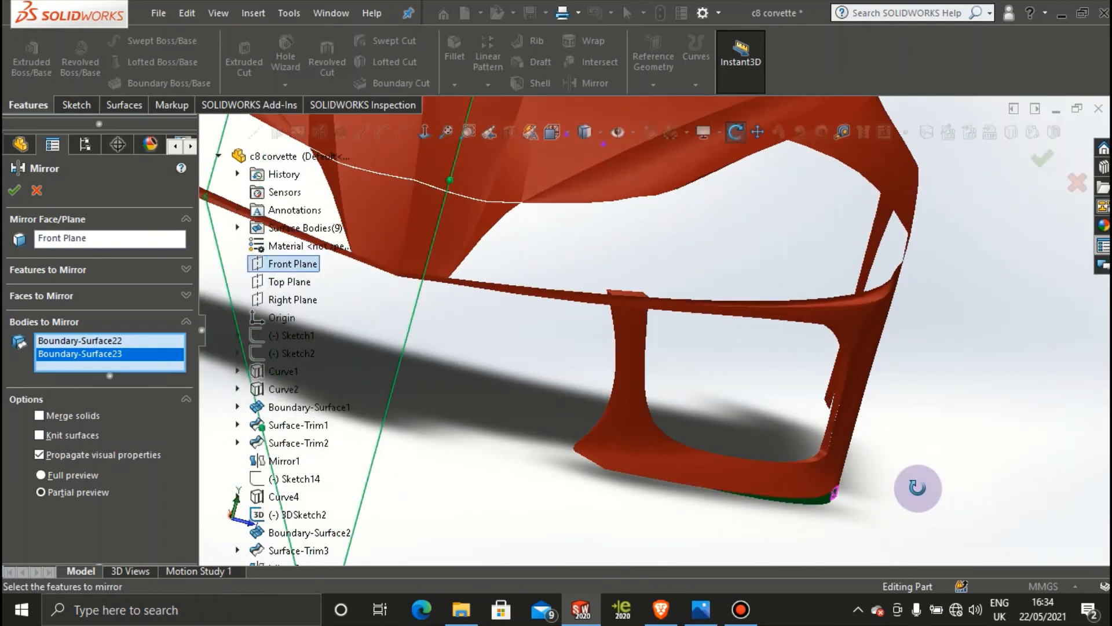
click(832, 431)
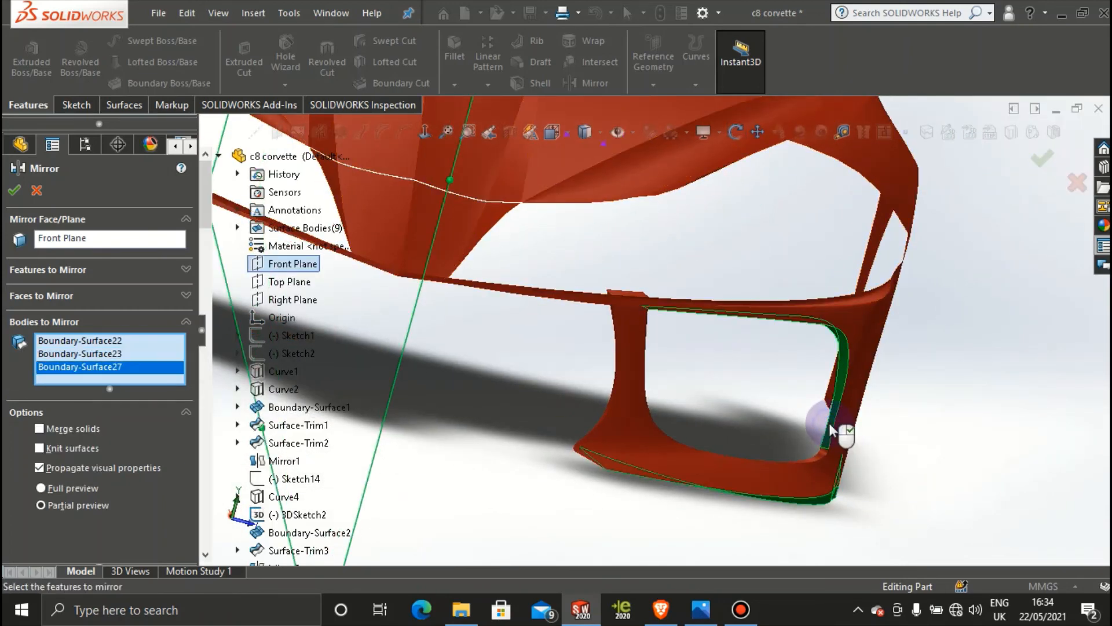
click(827, 462)
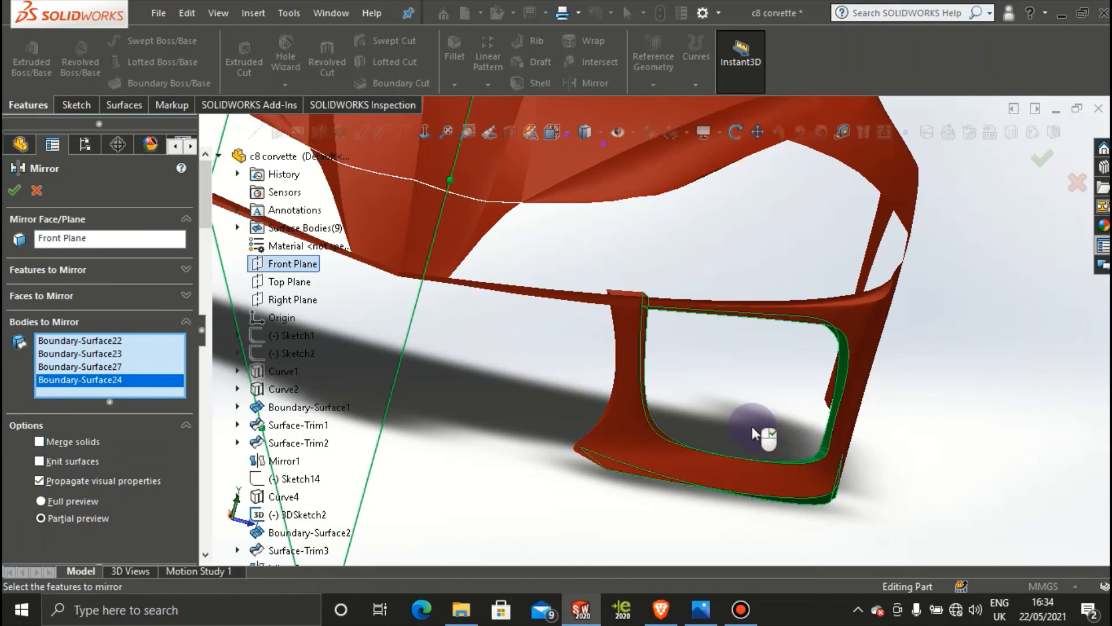
middle_drag(753, 431, 585, 460)
click(543, 451)
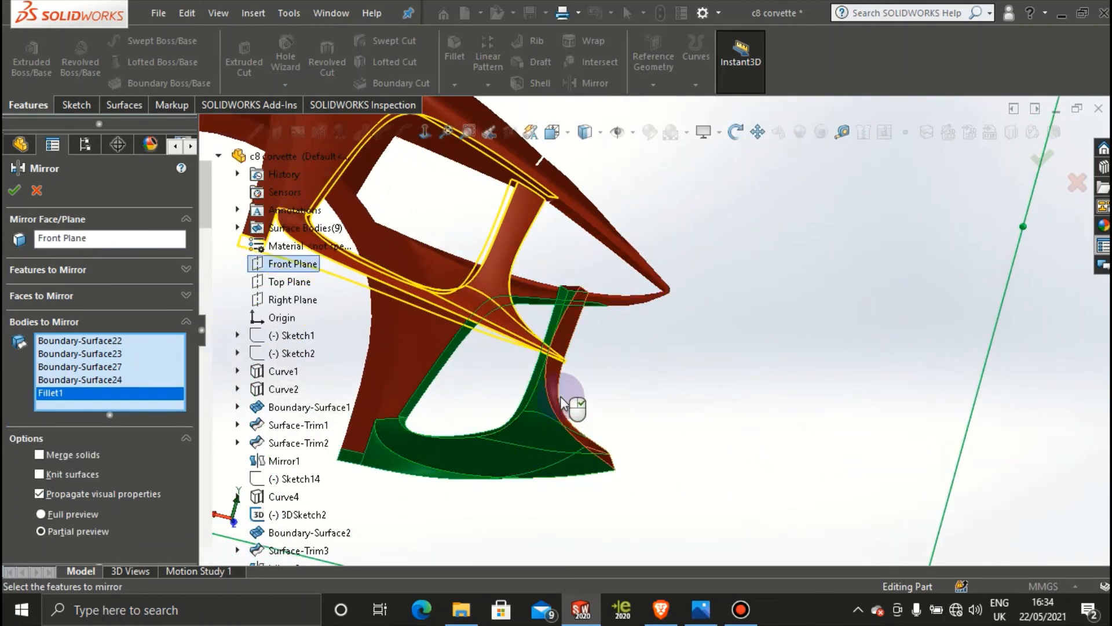
click(553, 381)
Step: Include the strut's upper end surface Boundary-Surface26 among the mirrored bodies and complete the mirror
middle_drag(641, 435, 650, 447)
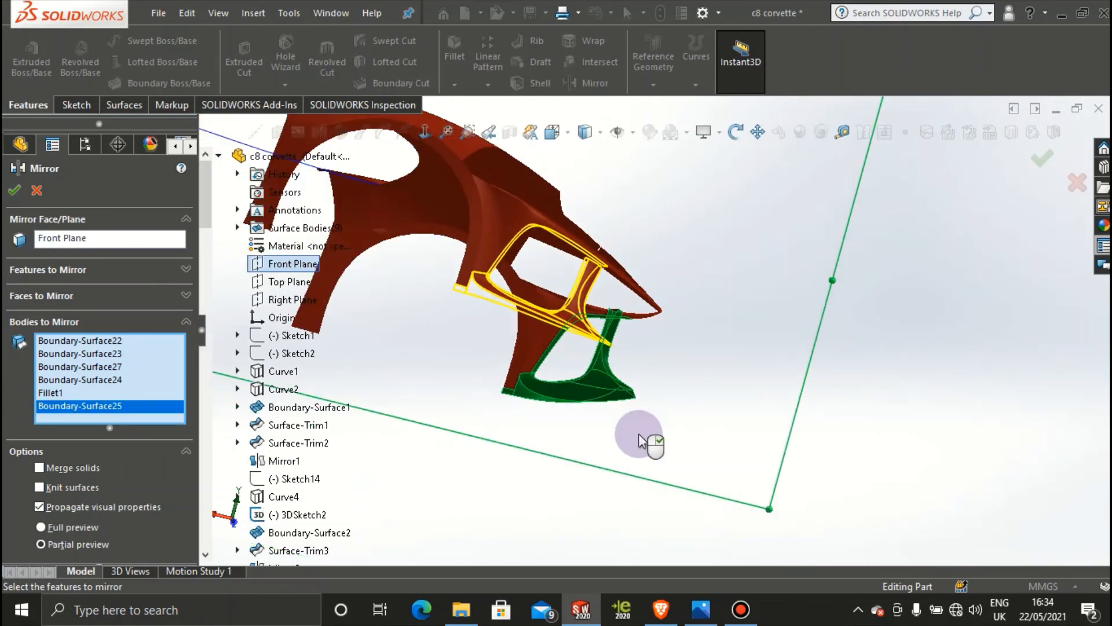
middle_drag(631, 385, 617, 267)
scroll(615, 307, down, 5)
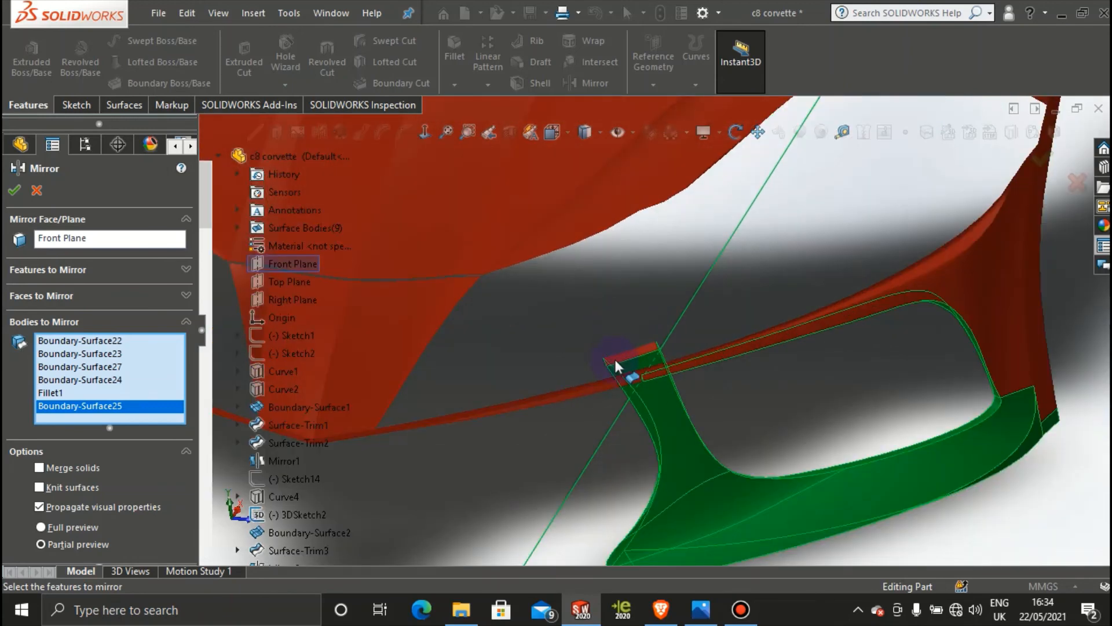
click(614, 359)
scroll(707, 392, up, 5)
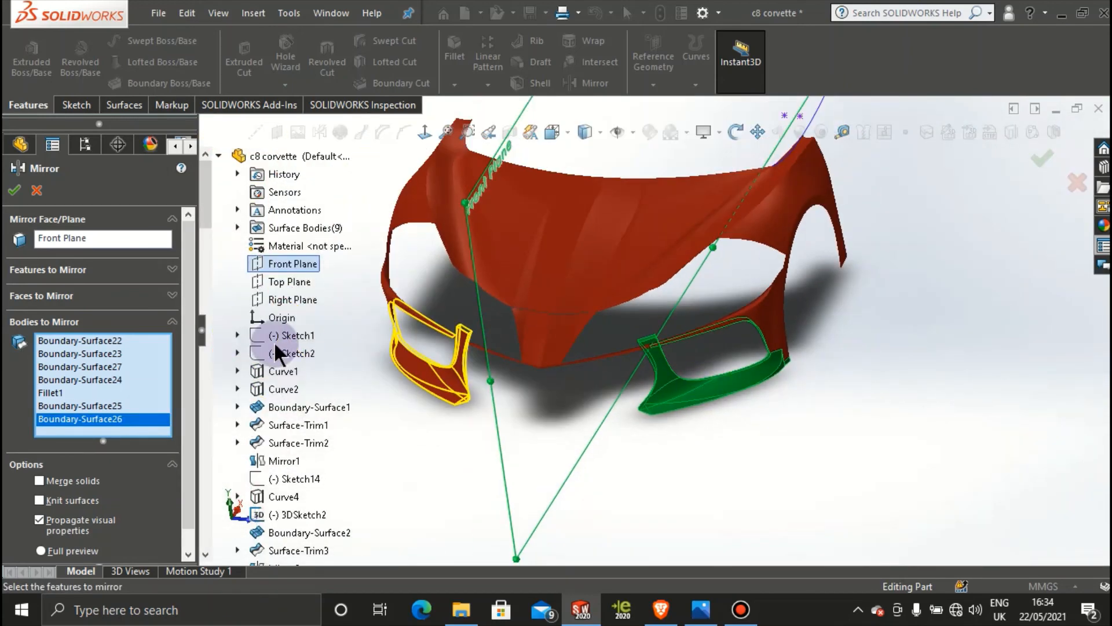
click(15, 190)
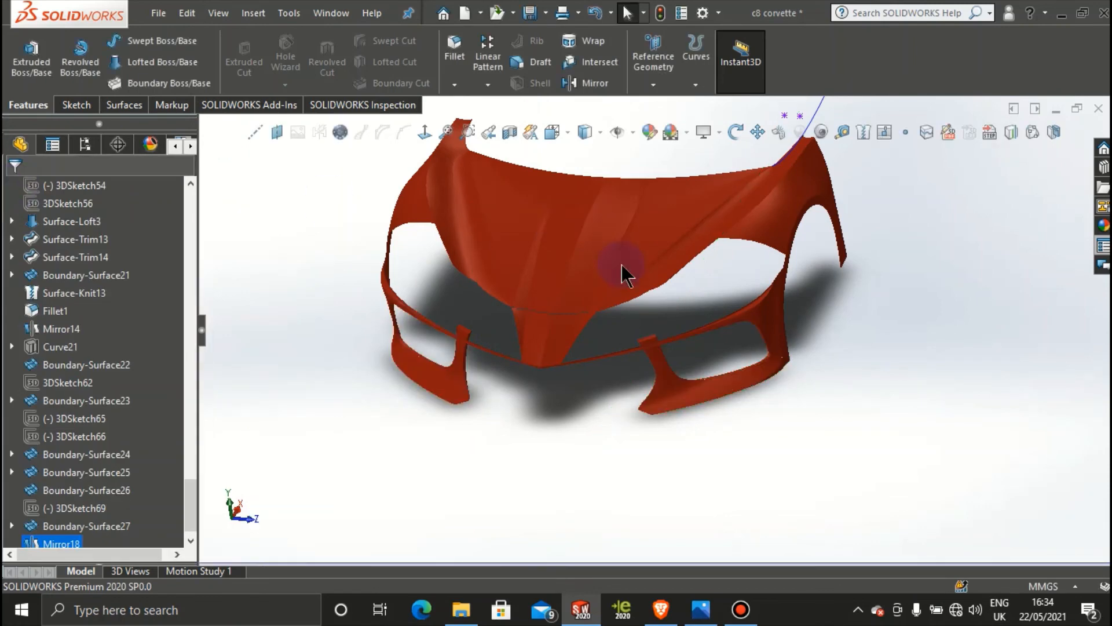
Step: Examine the lip faces on both sides of the front bumper to see which feature each one belongs to
middle_drag(616, 385, 307, 345)
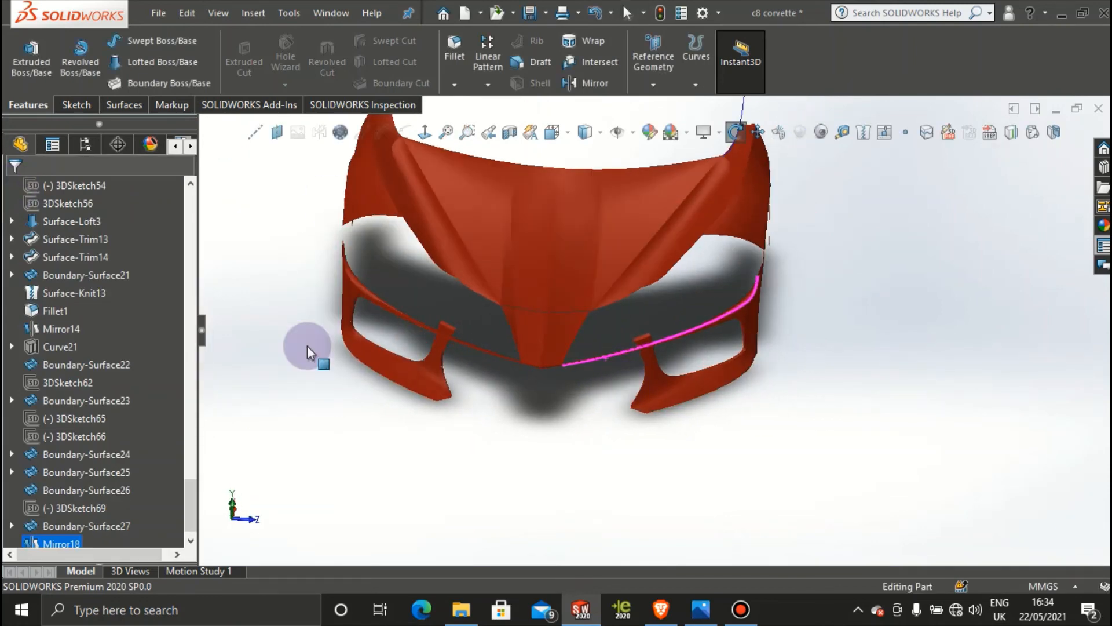
click(367, 350)
scroll(423, 408, down, 4)
click(424, 408)
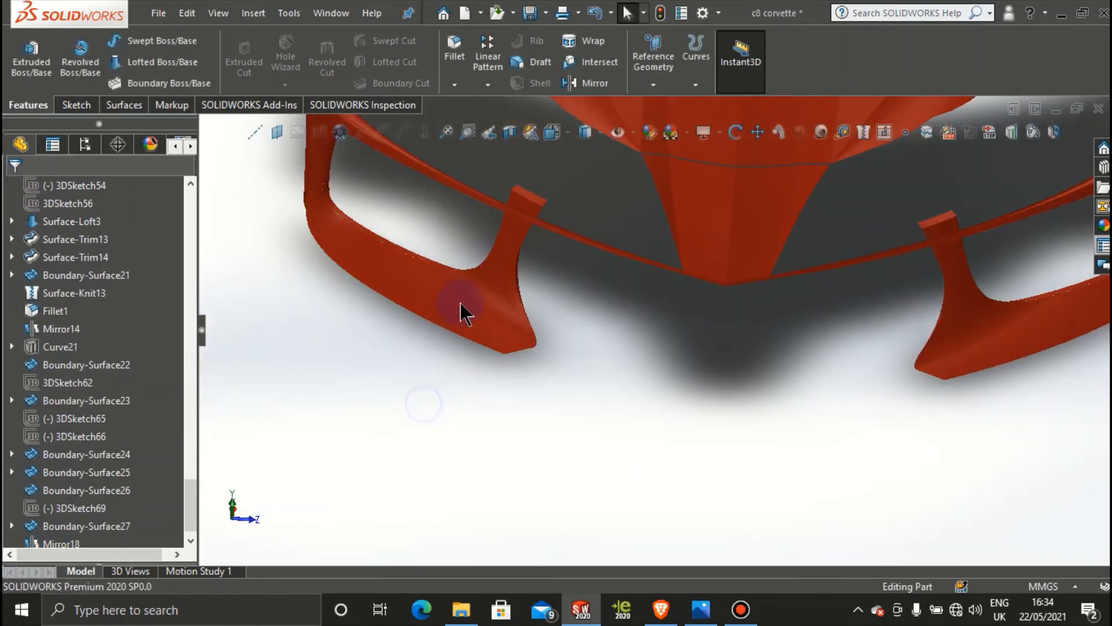
click(482, 288)
click(406, 279)
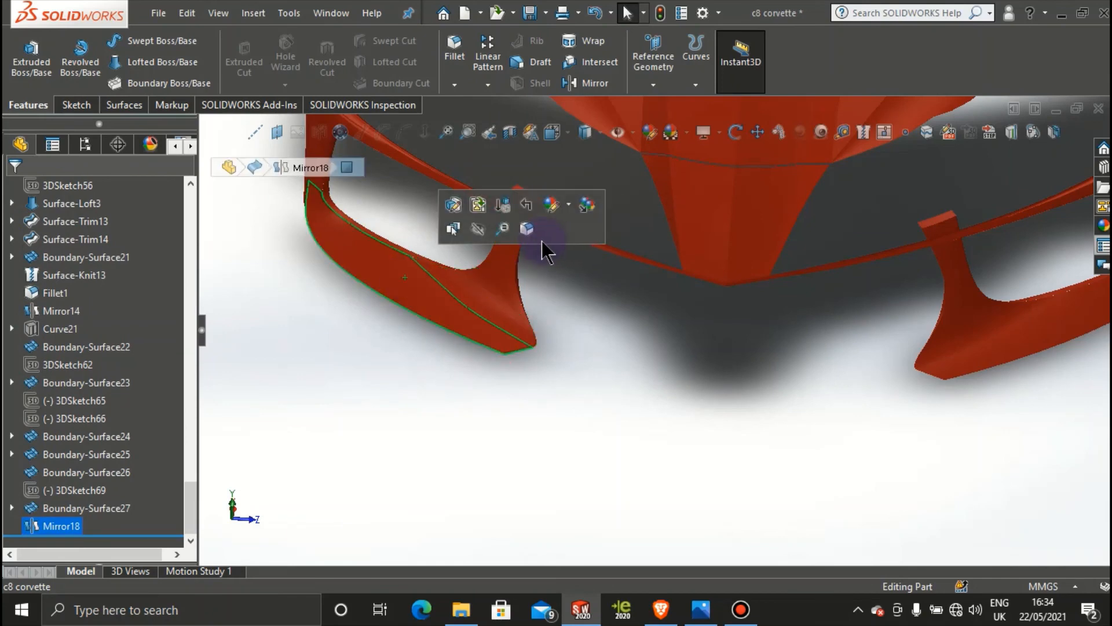
scroll(589, 331, up, 3)
click(866, 320)
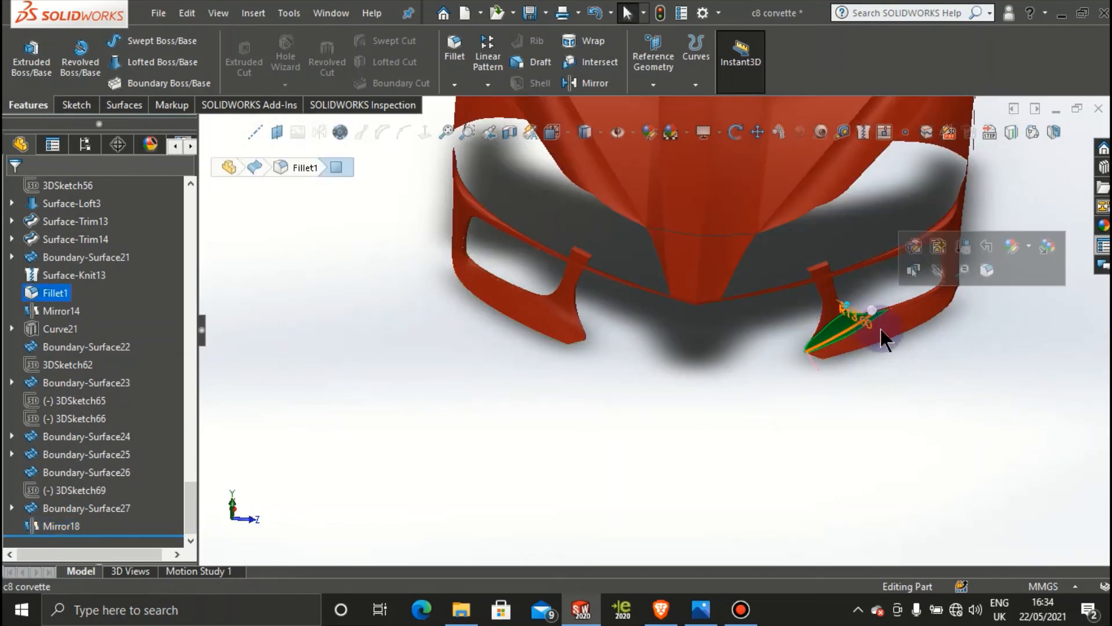
click(879, 332)
scroll(686, 413, up, 1)
Step: Inspect the mirrored lip, its opening and its strut from close range, checking the individual faces
click(669, 411)
middle_drag(669, 414, 791, 394)
scroll(823, 377, down, 3)
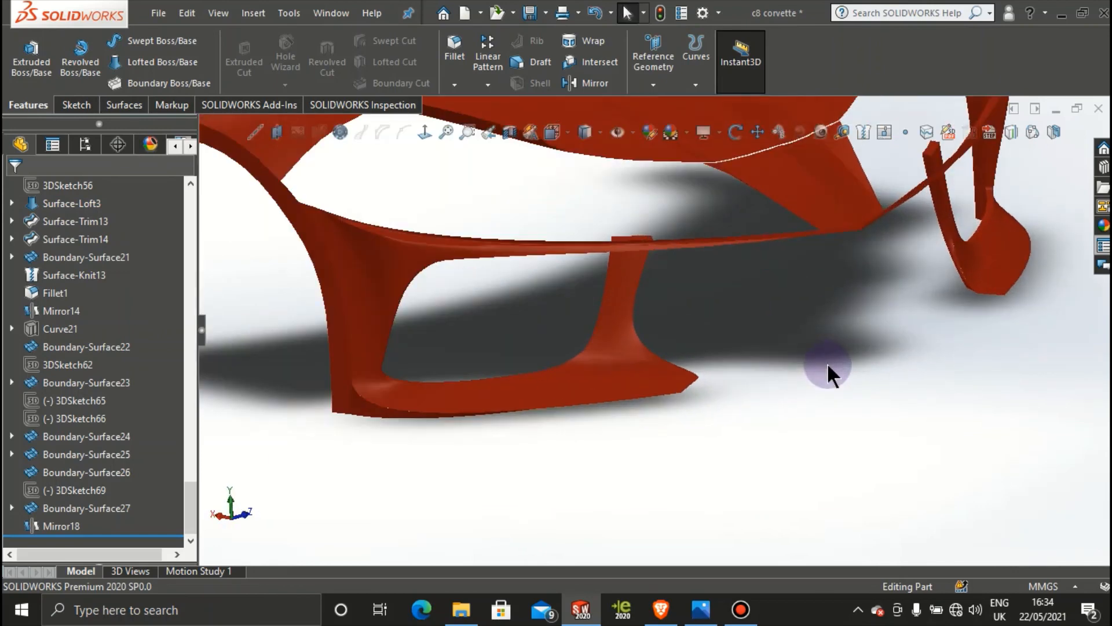
click(458, 403)
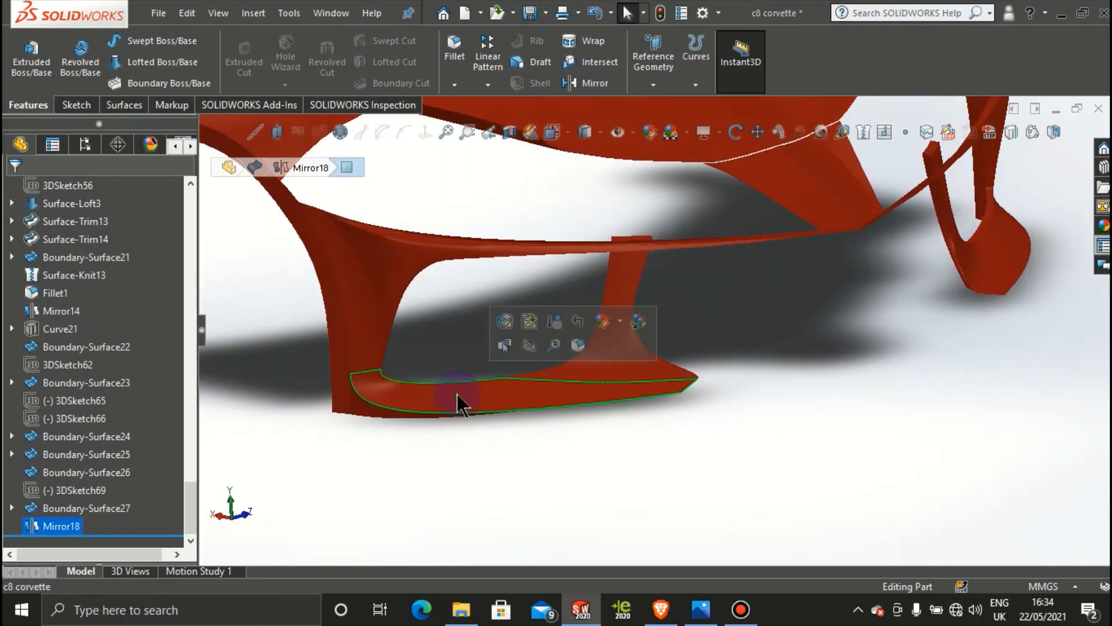
click(655, 373)
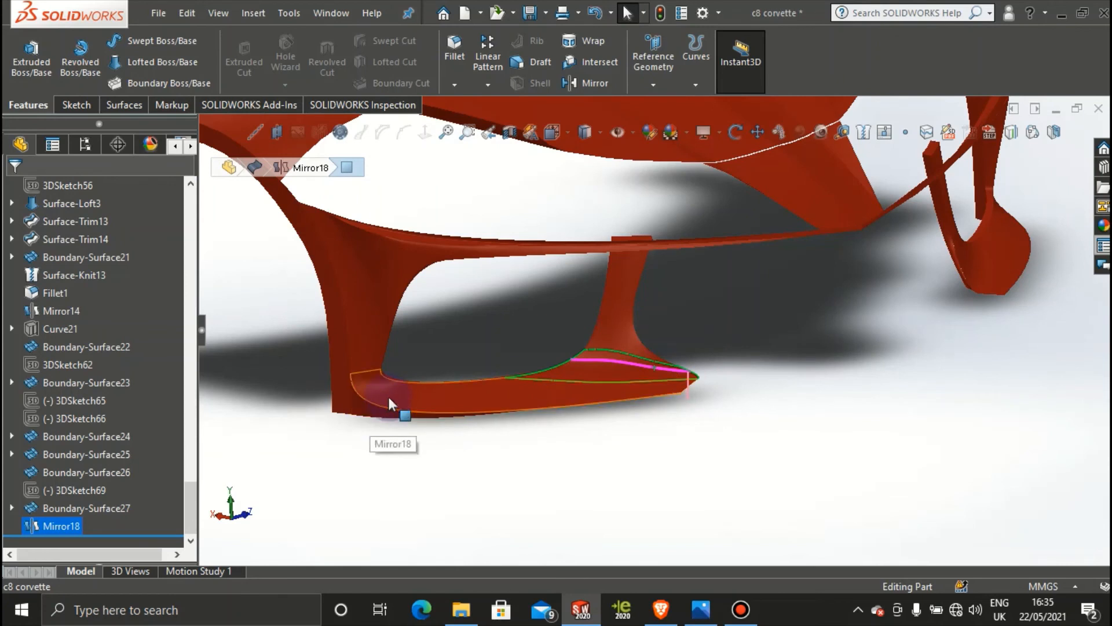
click(370, 321)
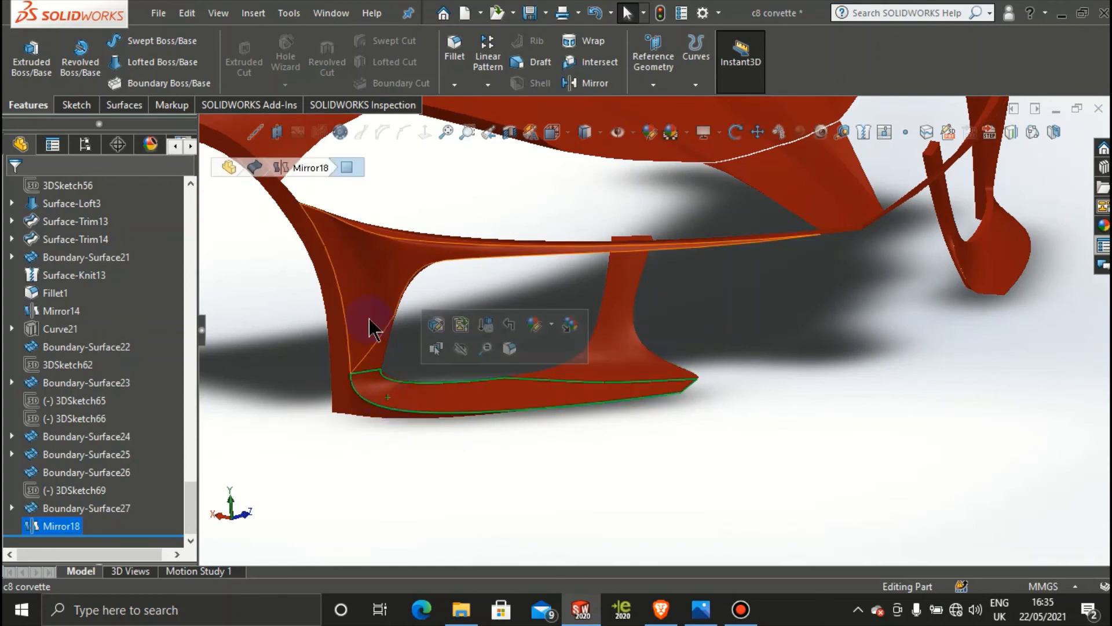
click(380, 354)
click(541, 385)
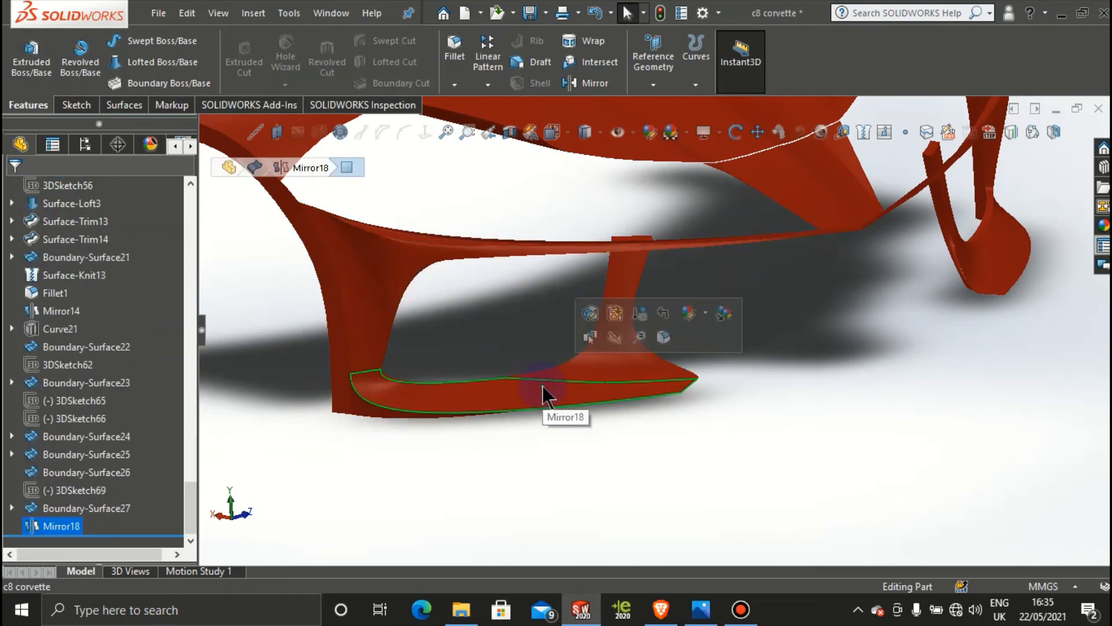
click(556, 440)
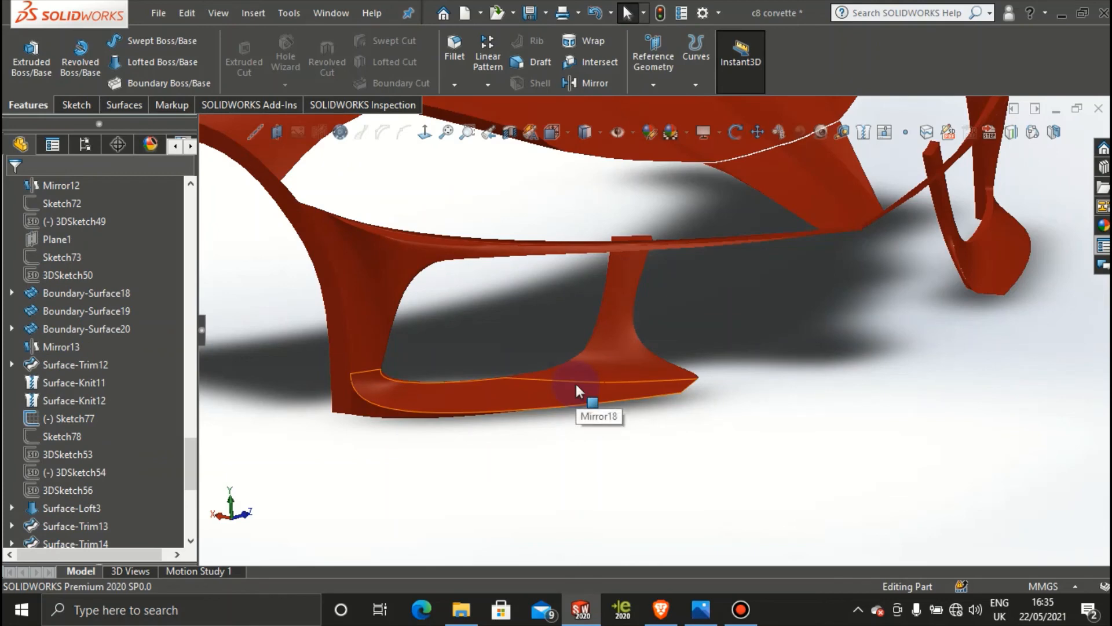
middle_drag(792, 405, 775, 356)
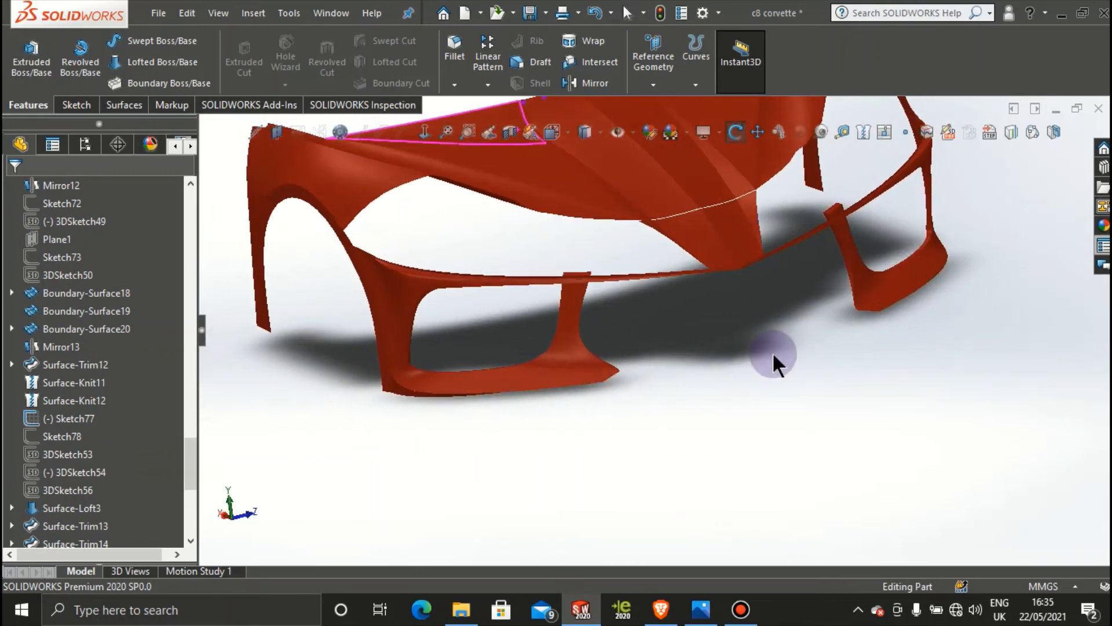
Step: Set up a surface knit with the front body Surface-Knit12, the mirrored lip's lower surface Mirror18[2] and the corner patch Mirror18[1]
click(127, 112)
click(672, 61)
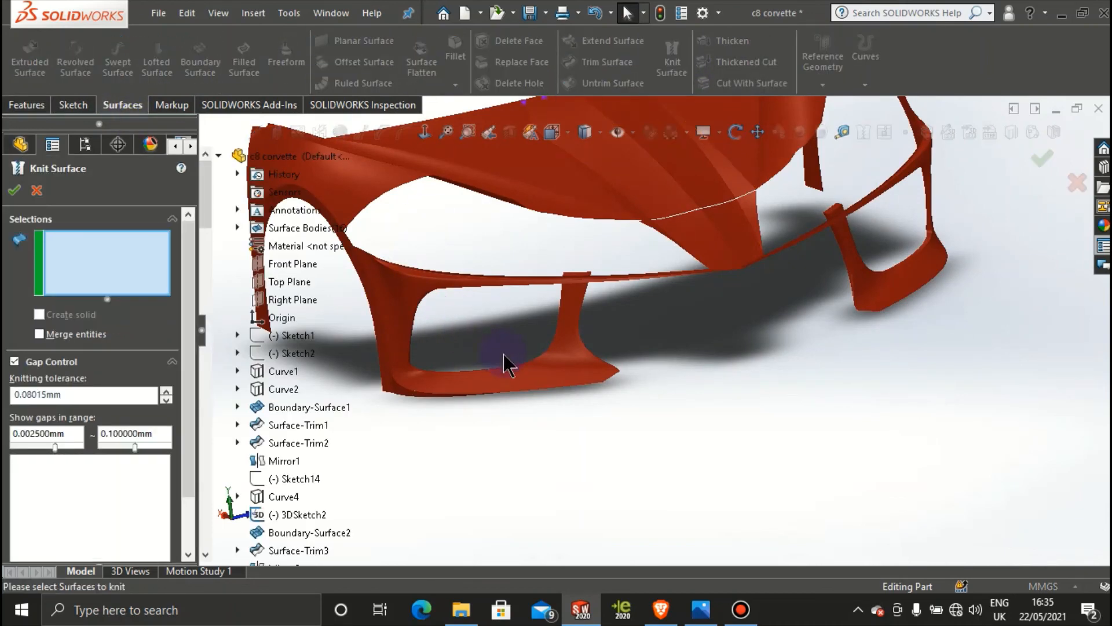
click(499, 376)
click(404, 328)
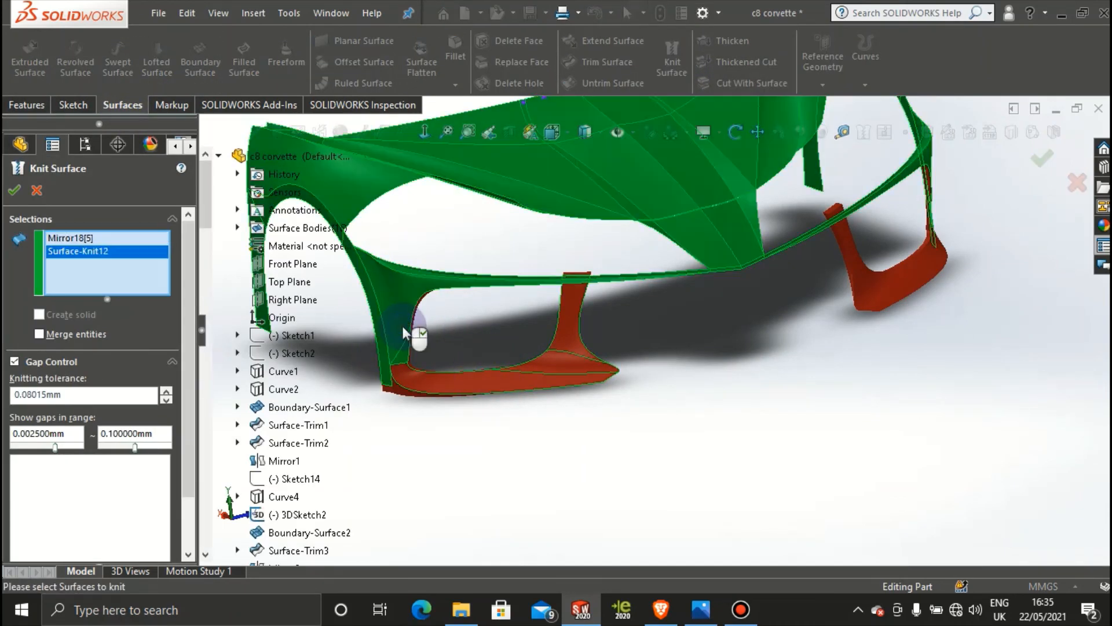
click(397, 390)
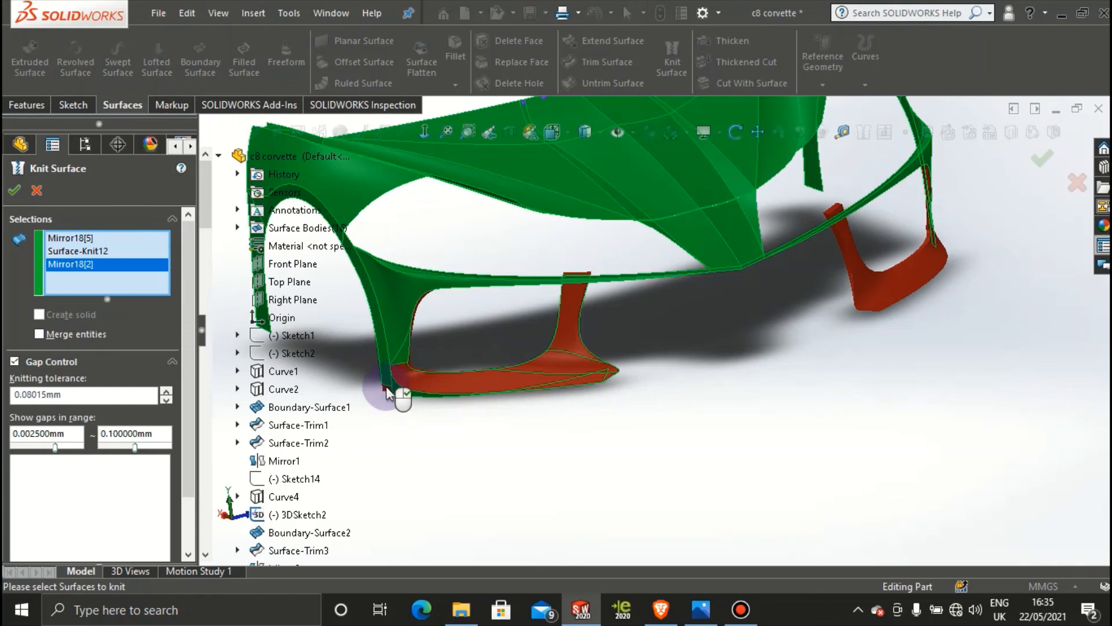
click(500, 373)
click(573, 330)
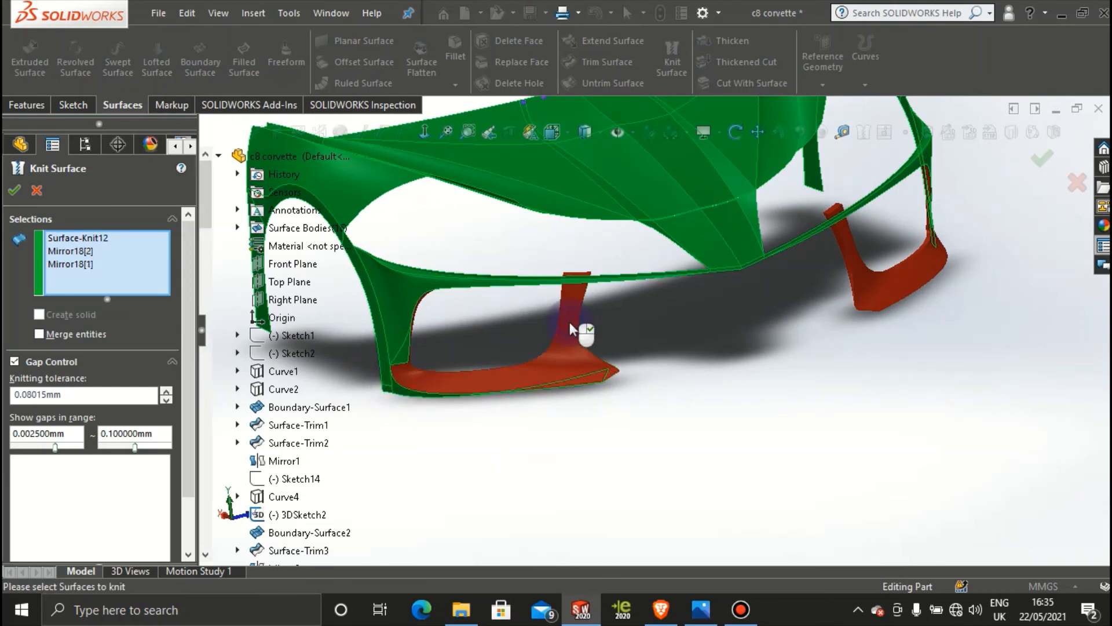
Step: Add the mirrored filleted lip body Mirror18[5] and the opening's inner surfaces Mirror18[3] and Mirror18[4] to the knit
middle_drag(574, 336, 576, 389)
click(575, 389)
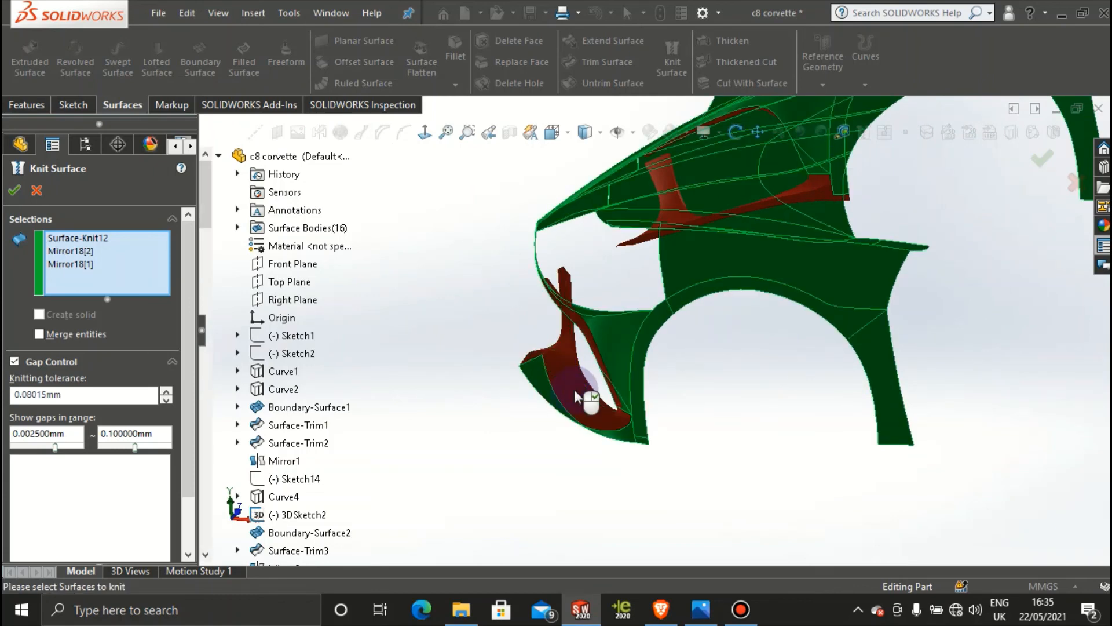
click(575, 390)
click(595, 343)
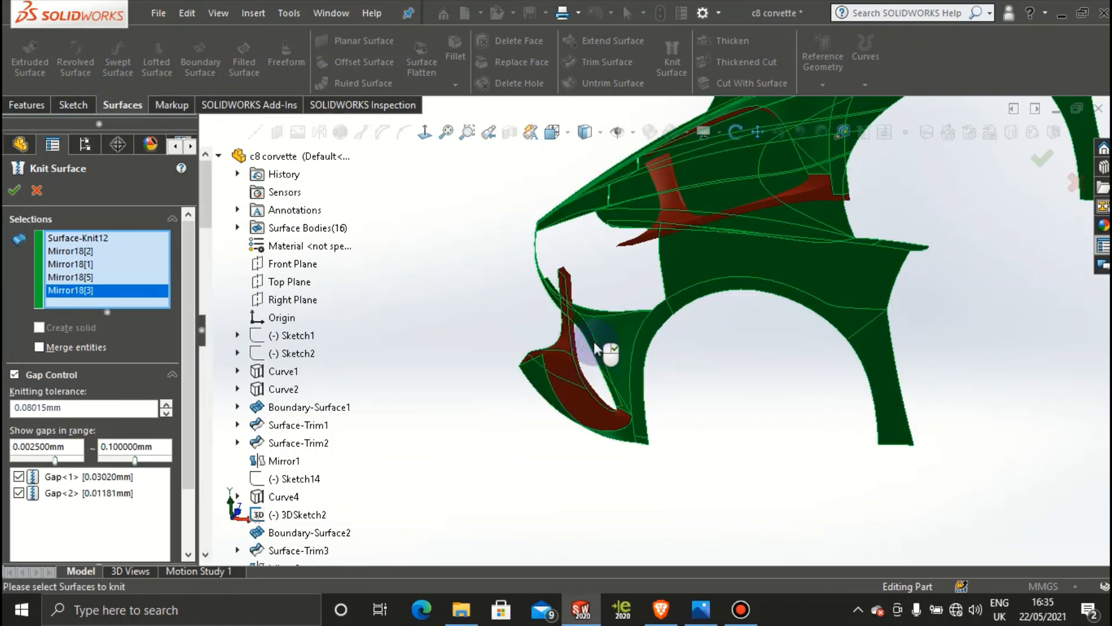
middle_drag(596, 344, 660, 477)
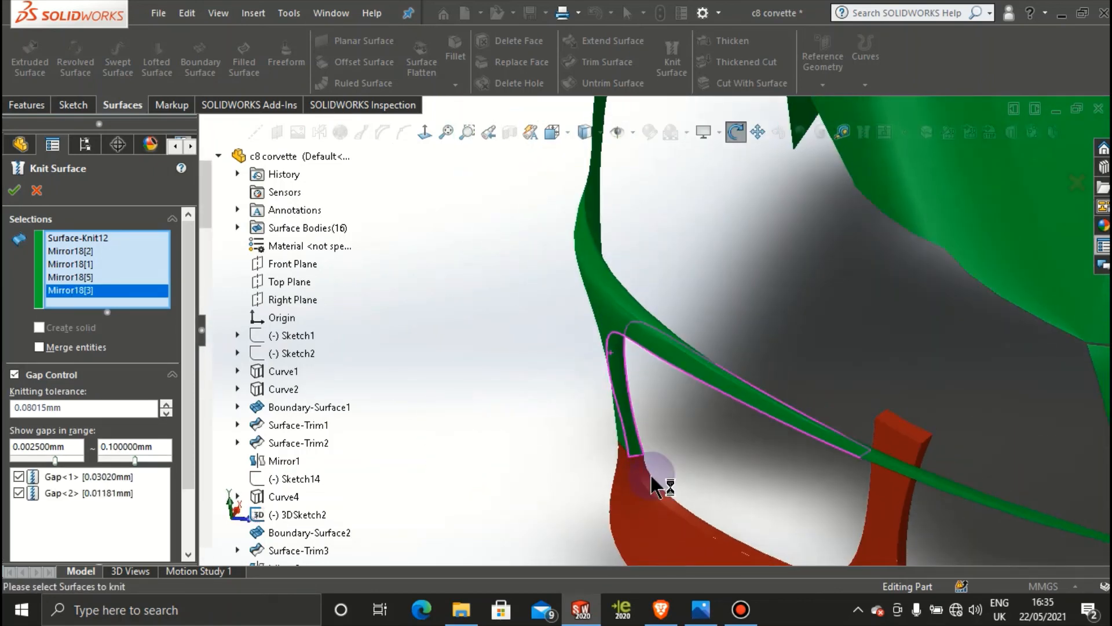
click(648, 474)
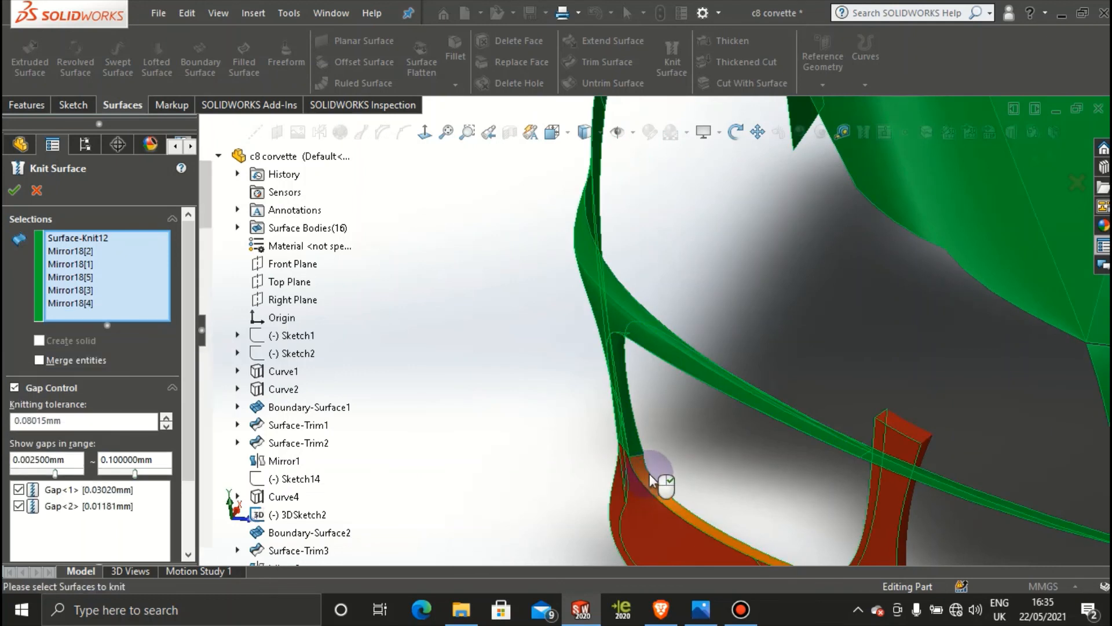
Step: Include the strut surfaces Mirror18[7] and Mirror18[6], reselect the lip body Mirror18[5] and complete the knit
click(910, 442)
middle_drag(919, 446, 800, 463)
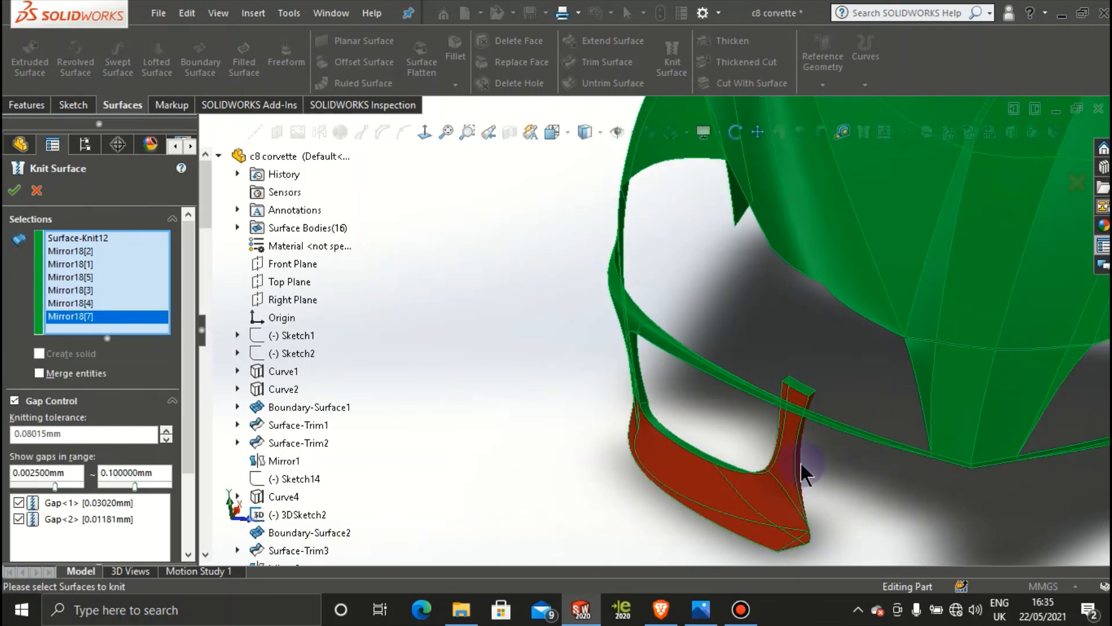
click(799, 462)
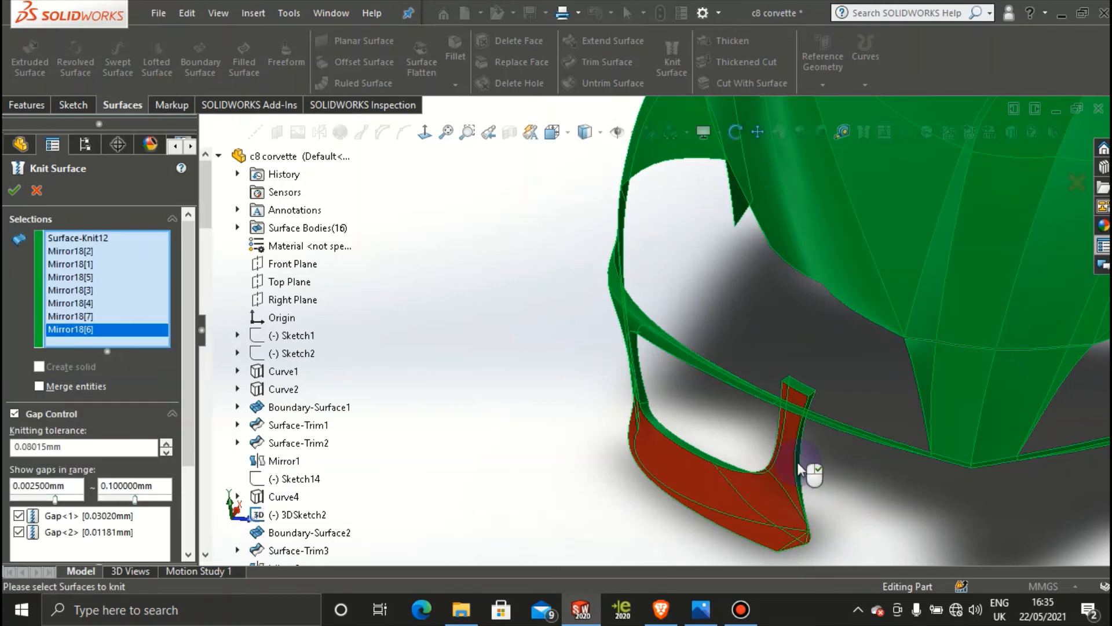
middle_drag(823, 473, 777, 489)
click(777, 490)
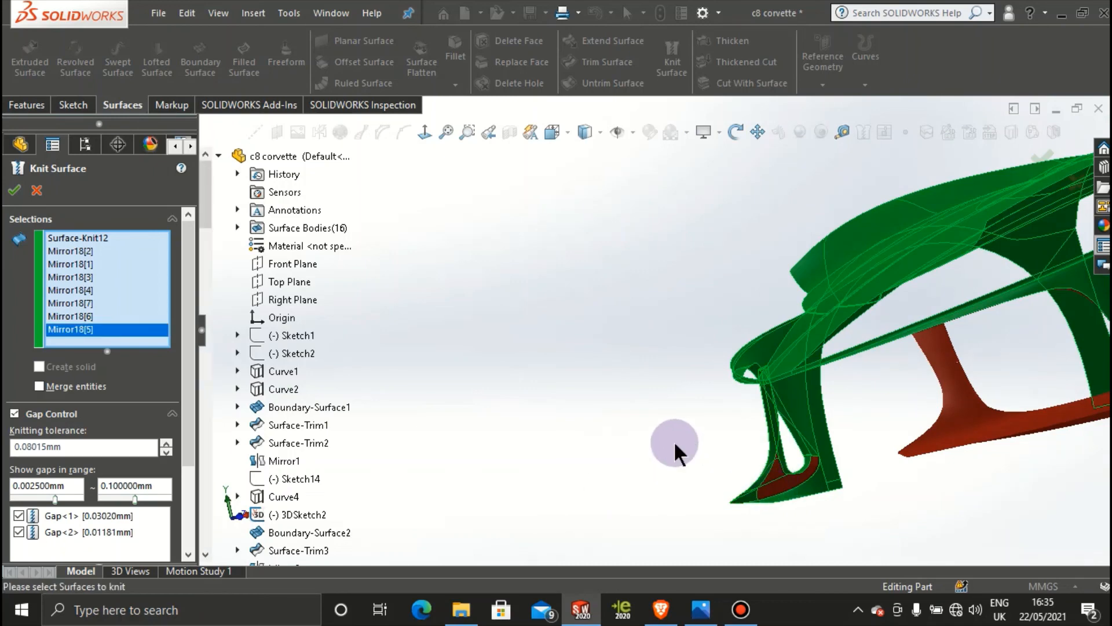
middle_drag(678, 440, 720, 479)
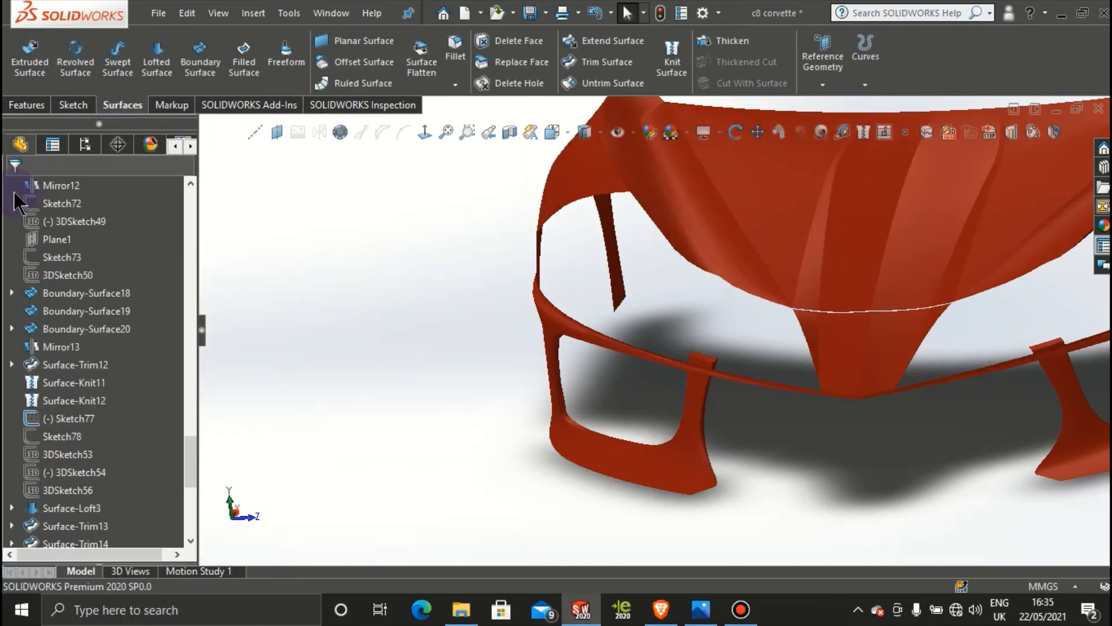
Step: Check the overlapping faces on the mirrored lip and delete the knit feature Surface-Knit18
click(604, 458)
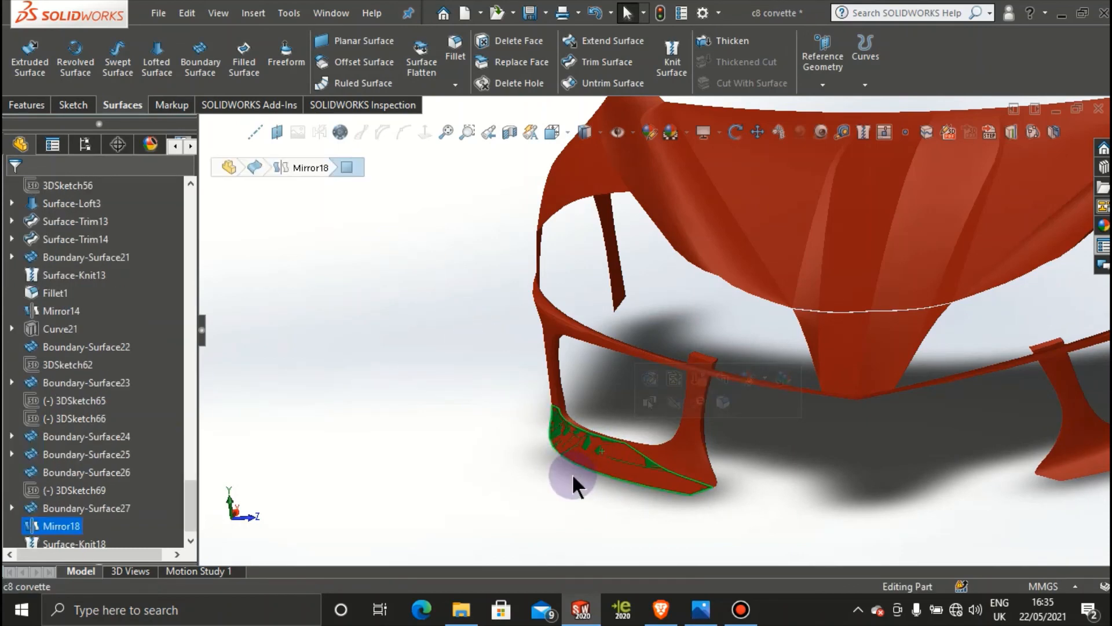
middle_drag(573, 478, 702, 387)
scroll(665, 398, down, 5)
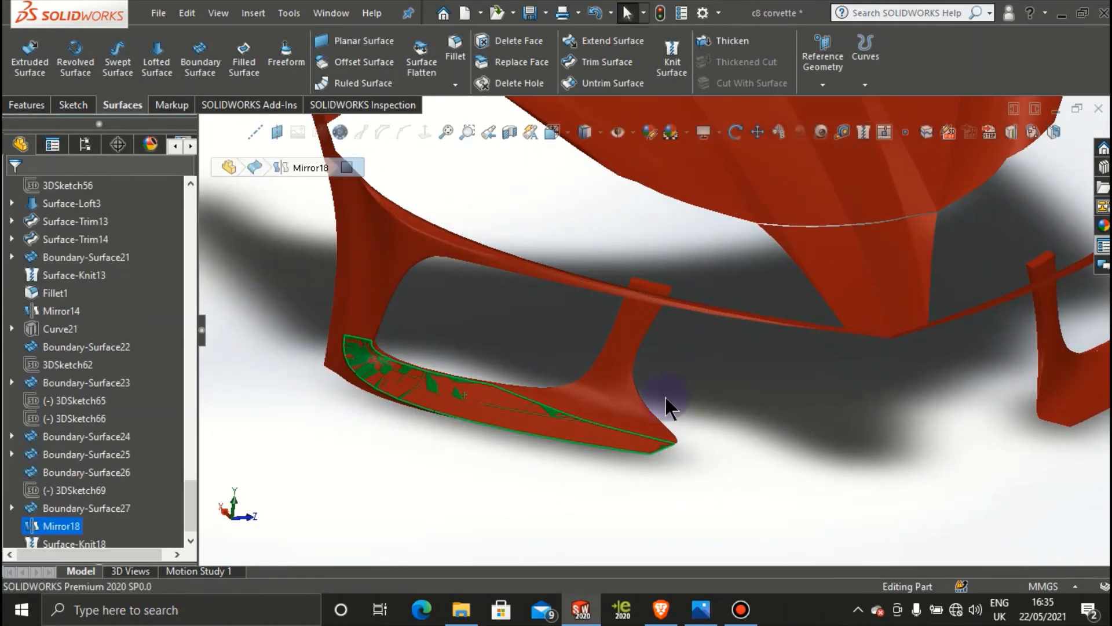
scroll(97, 510, down, 1)
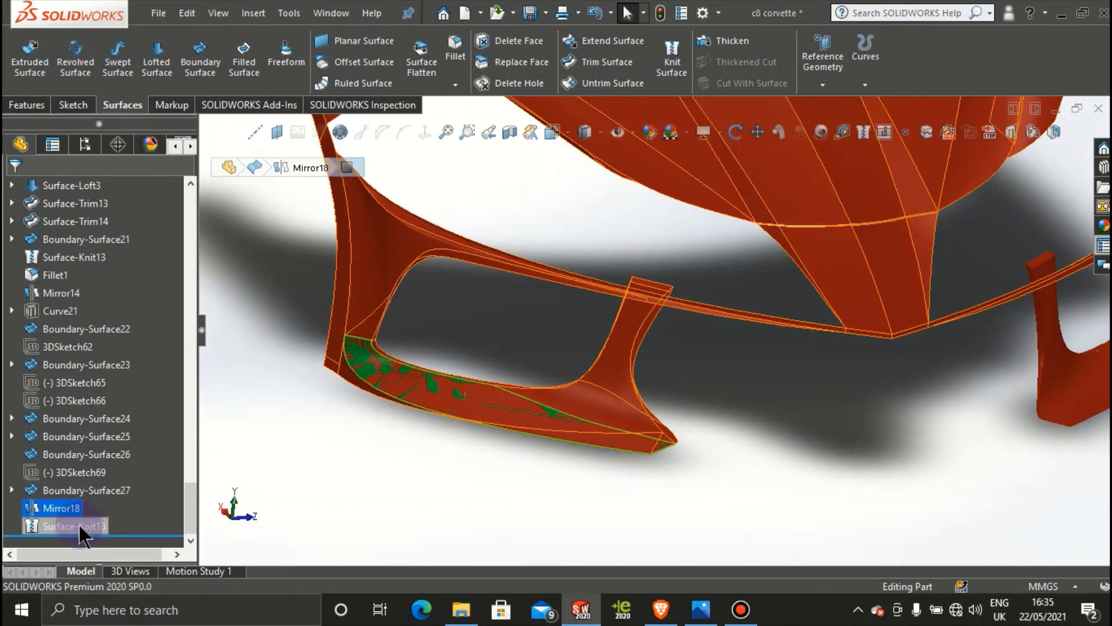
right_click(82, 533)
click(131, 370)
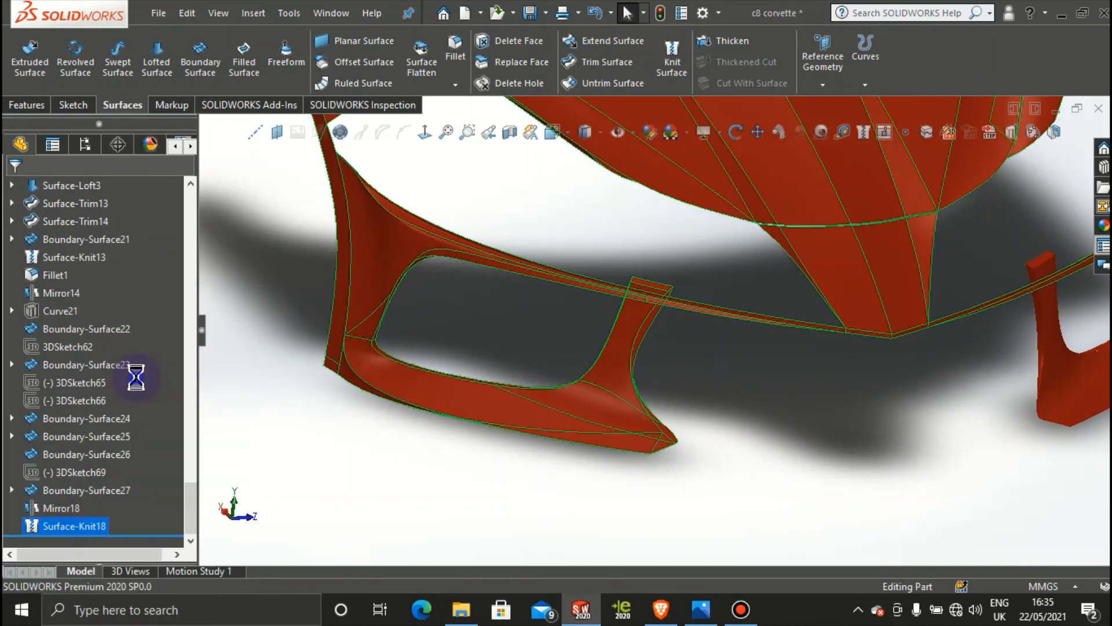
click(636, 226)
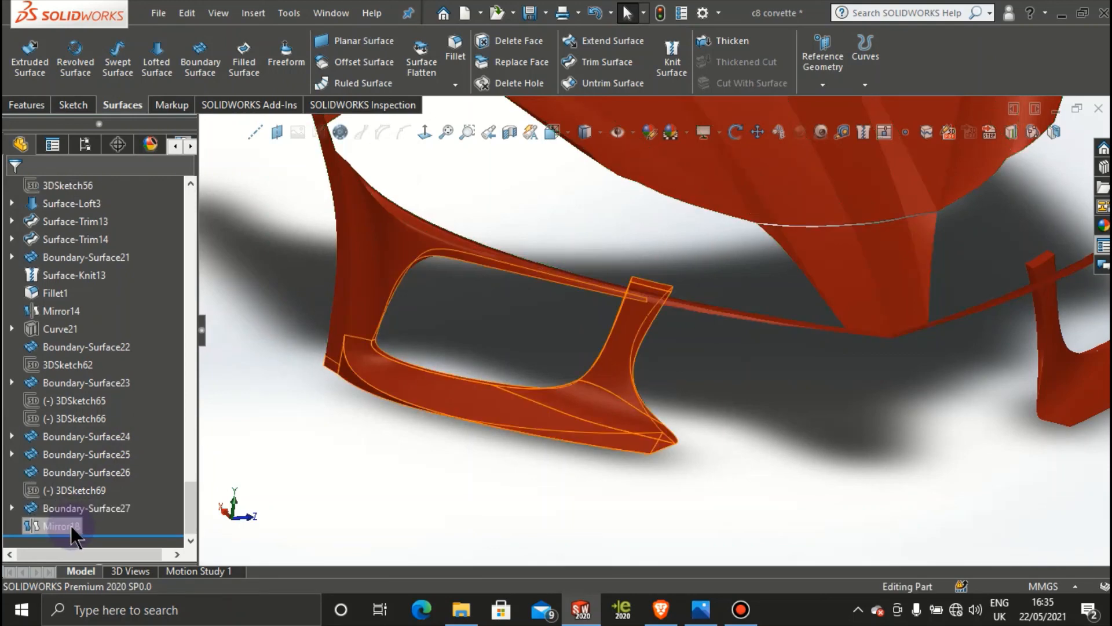
Step: Delete the body mirror feature Mirror18 of the lip surfaces
right_click(64, 527)
click(121, 366)
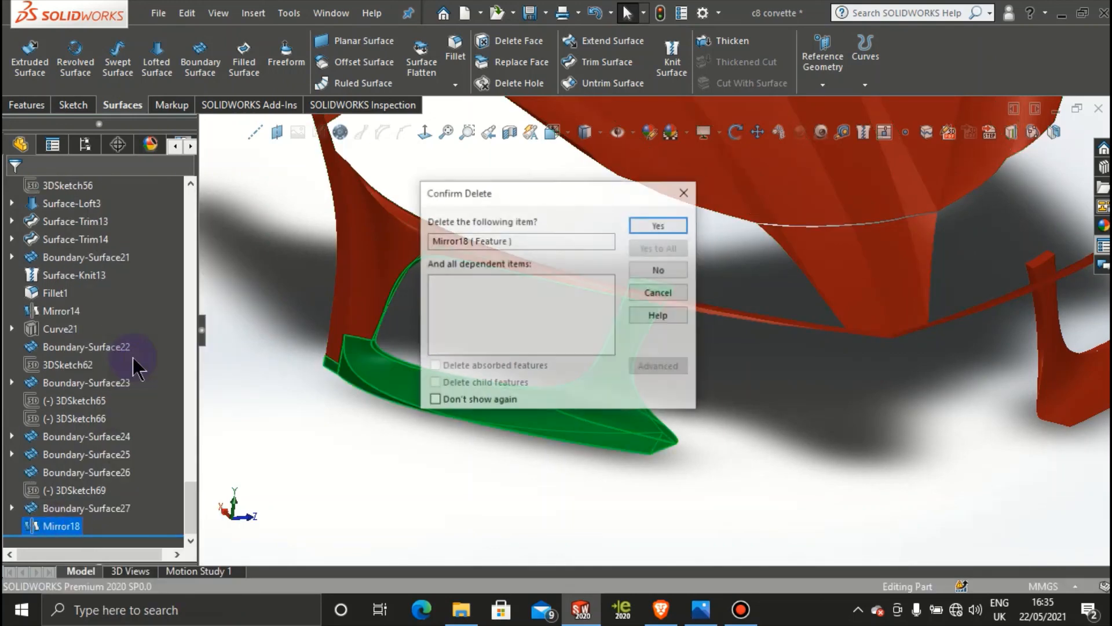
click(659, 225)
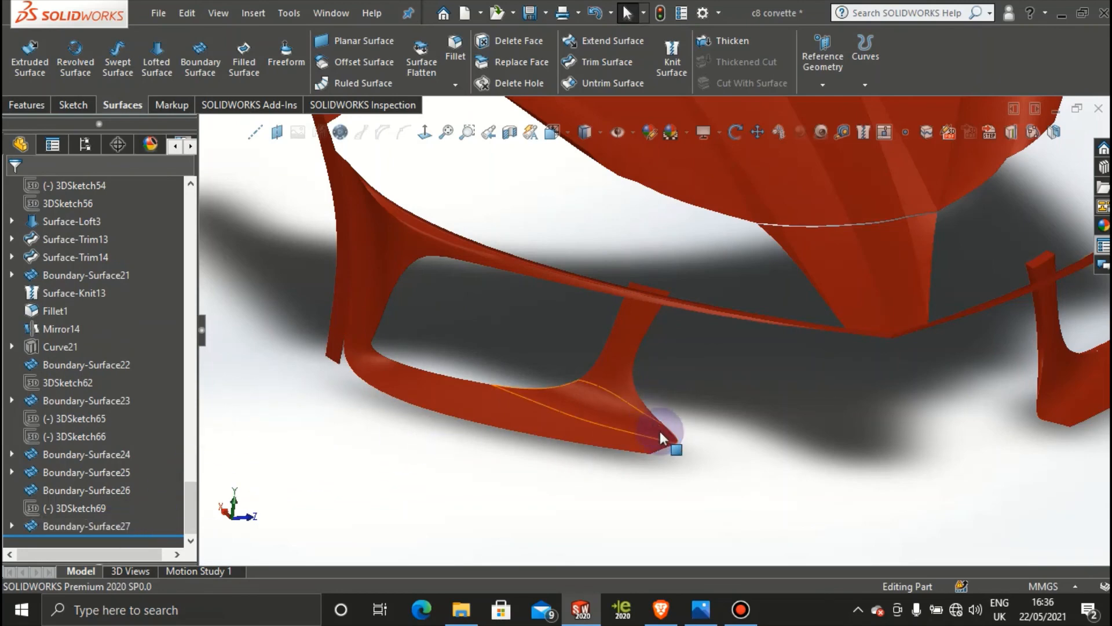
Step: Delete the body mirror feature Mirror14 that still produces the opposite-side lower lip
scroll(669, 437, up, 5)
middle_drag(670, 437, 364, 471)
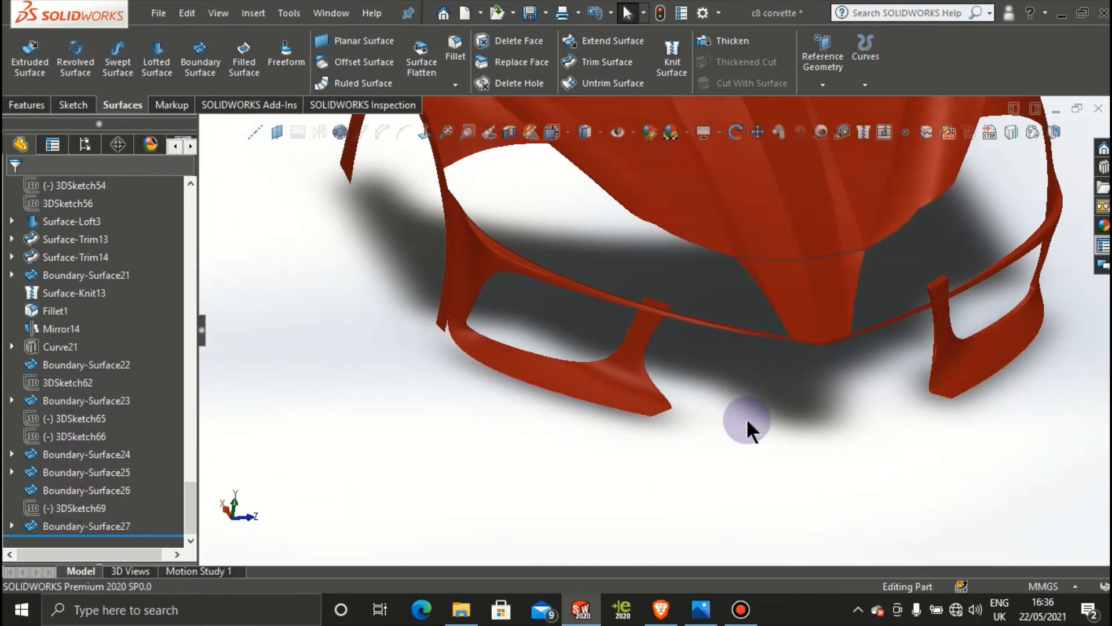
middle_drag(747, 430, 714, 412)
scroll(715, 413, up, 3)
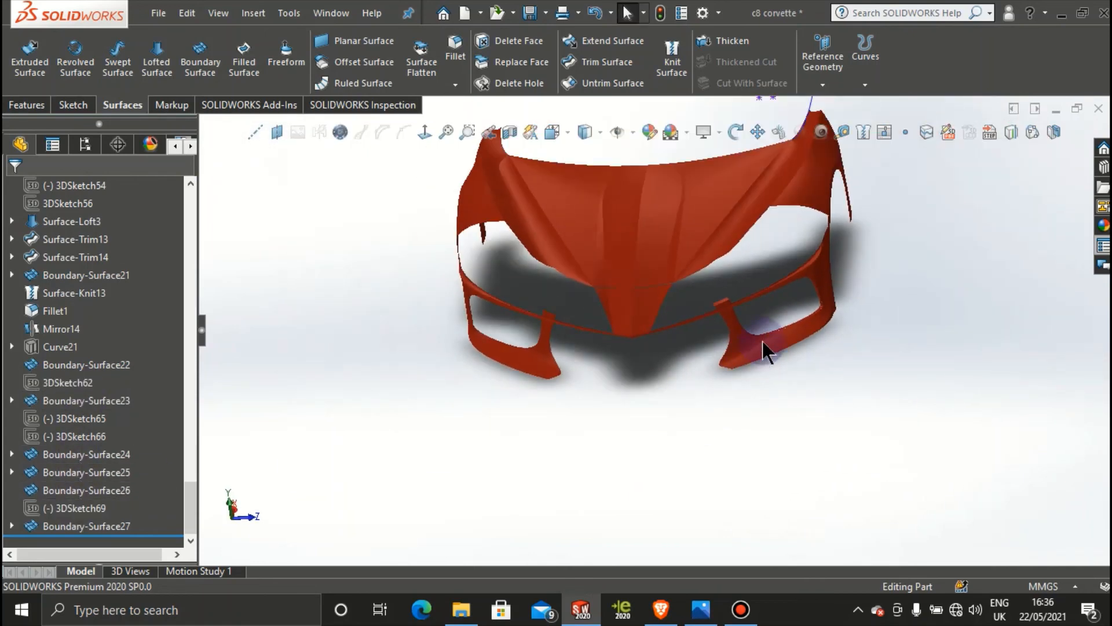
middle_drag(819, 313, 677, 348)
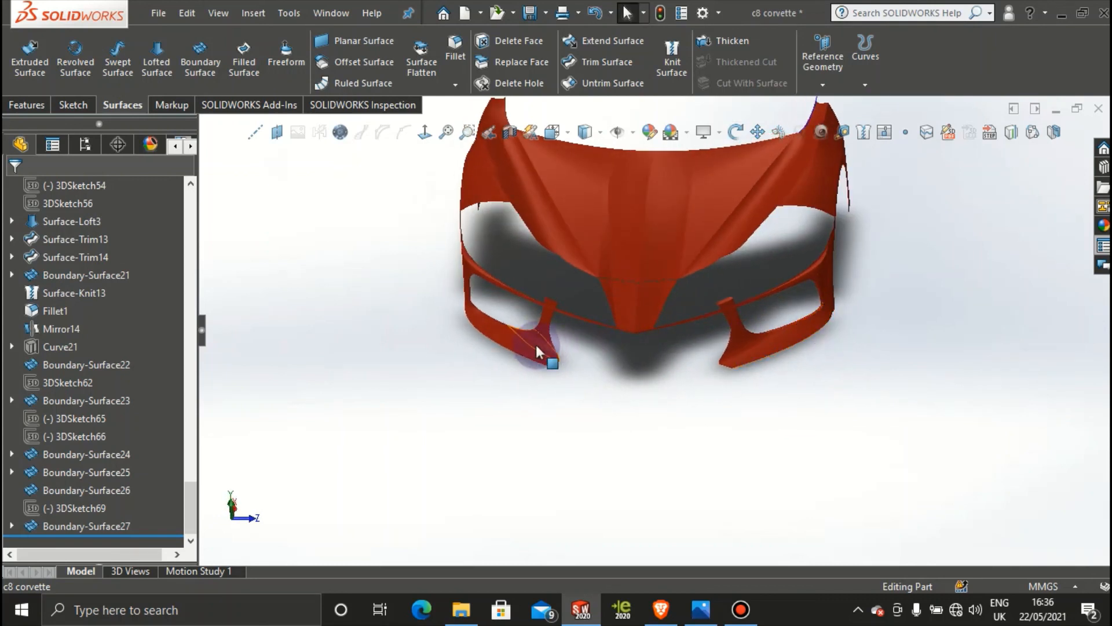
click(493, 332)
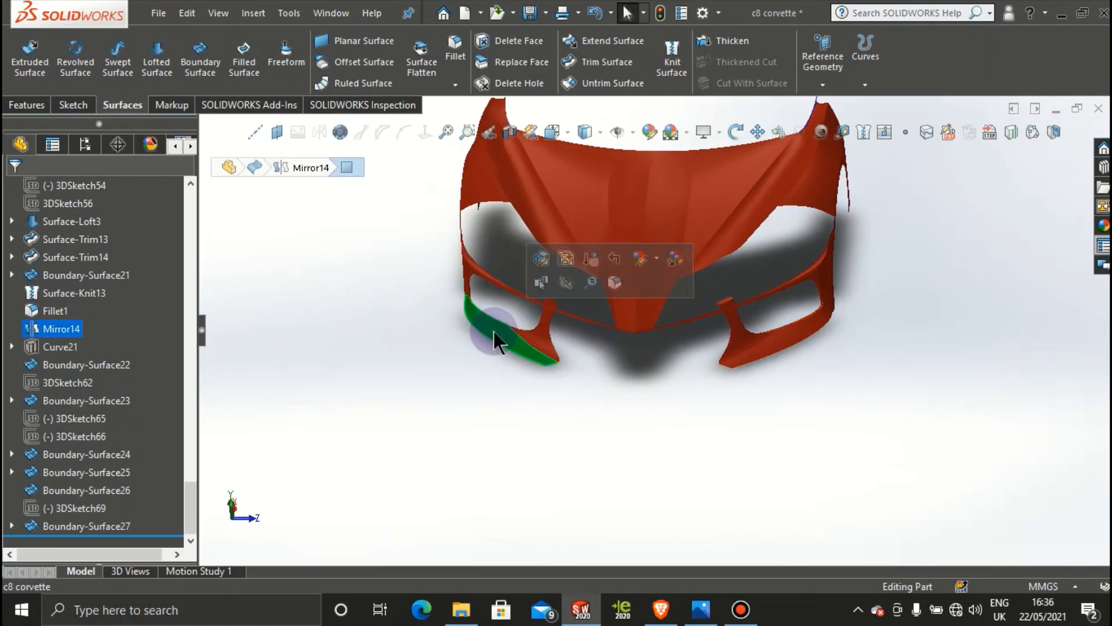
right_click(54, 334)
click(103, 374)
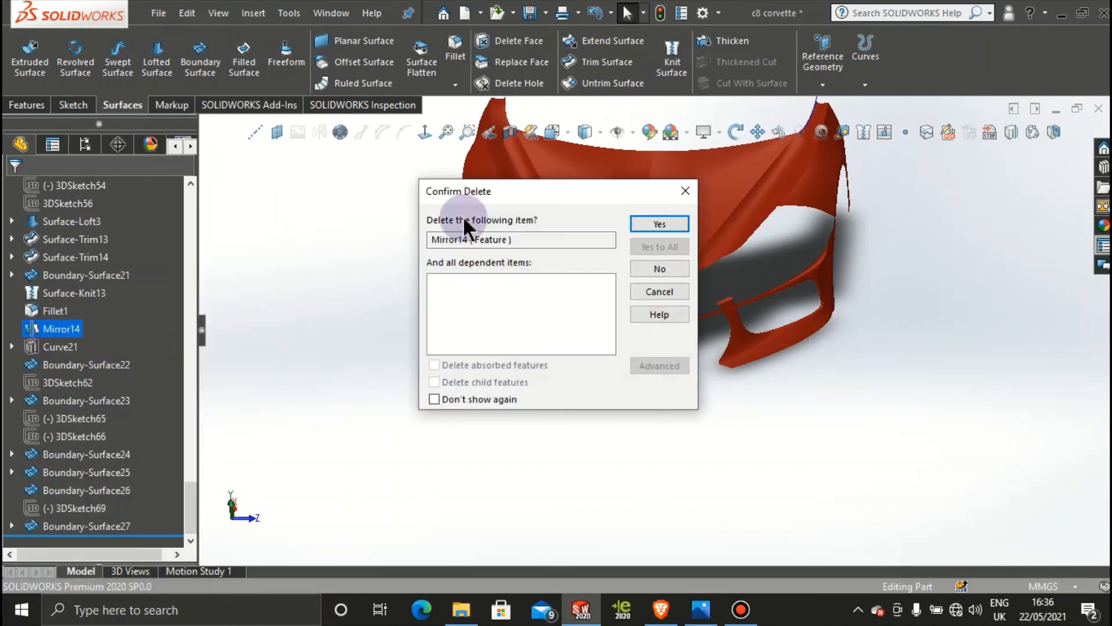
click(658, 224)
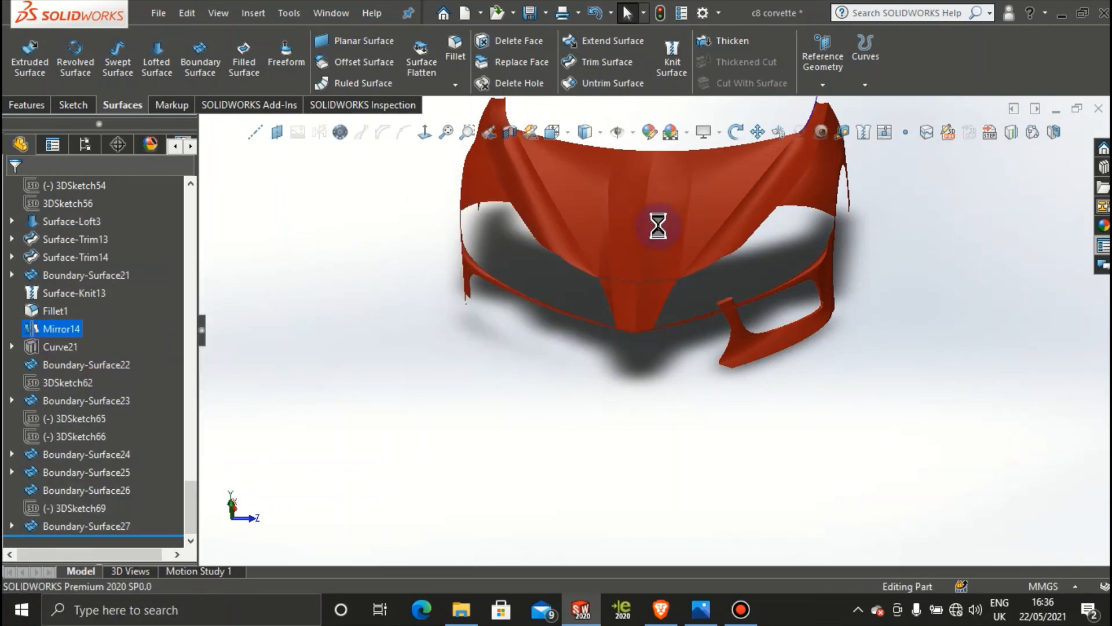
click(474, 364)
Step: Start a surface knit of the original lip with the filleted body Fillet1 and the surfaces Boundary-Surface23 and Boundary-Surface22
middle_drag(474, 364, 432, 323)
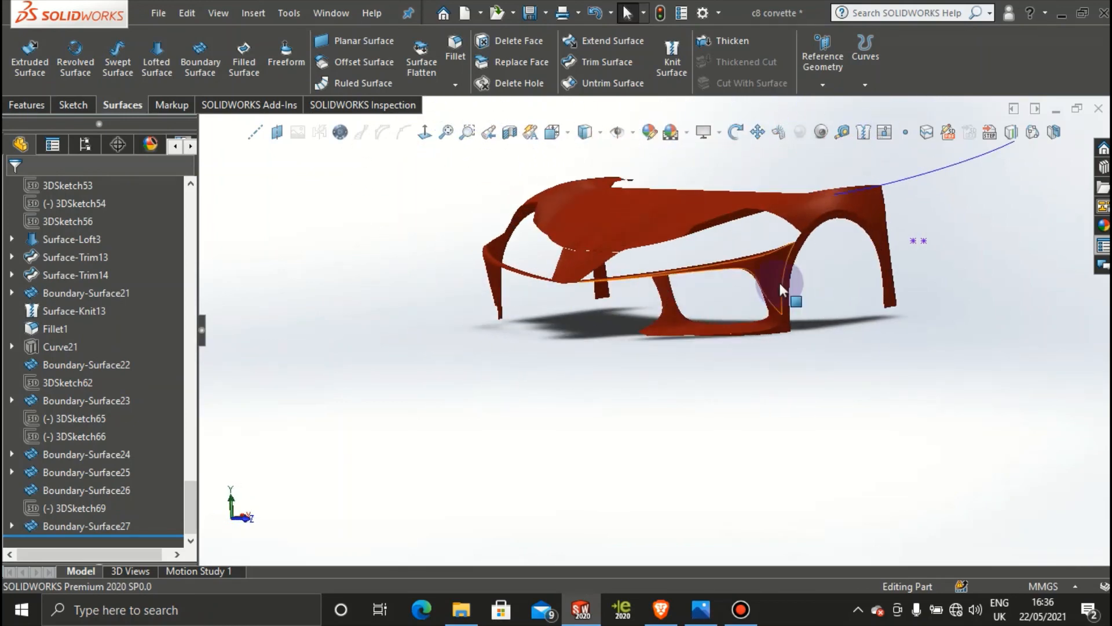
scroll(694, 300, down, 5)
scroll(684, 295, up, 4)
scroll(643, 301, down, 5)
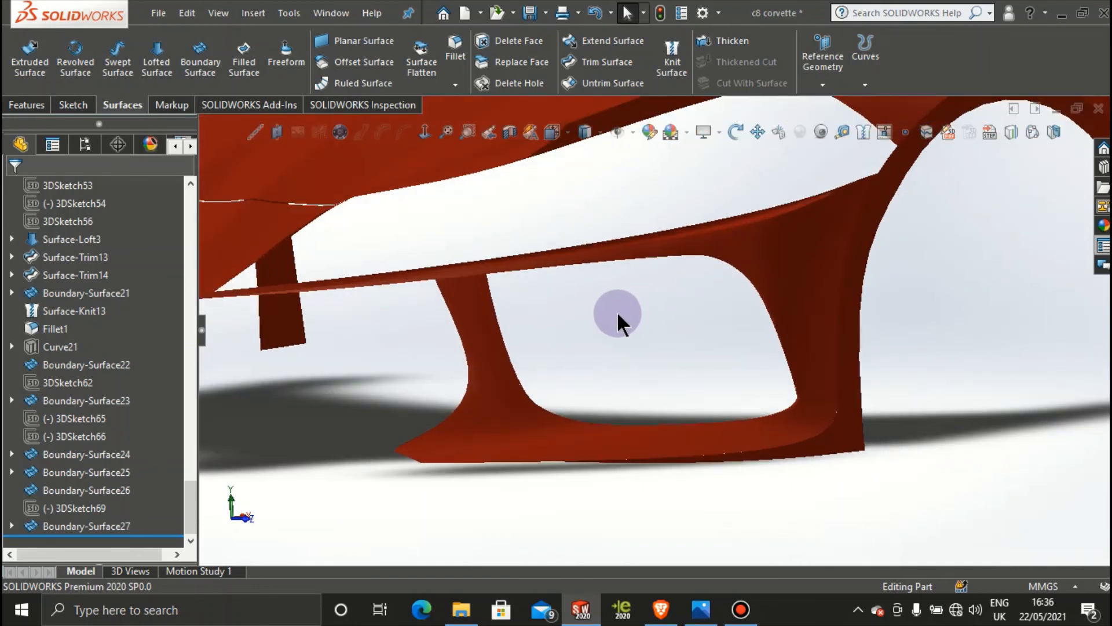
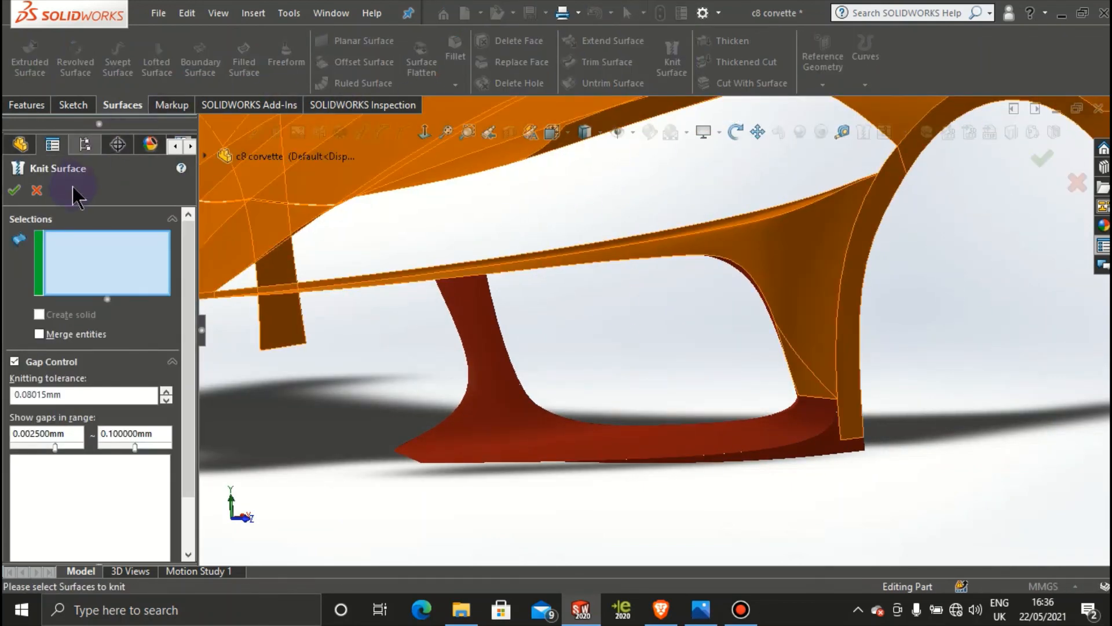
click(37, 190)
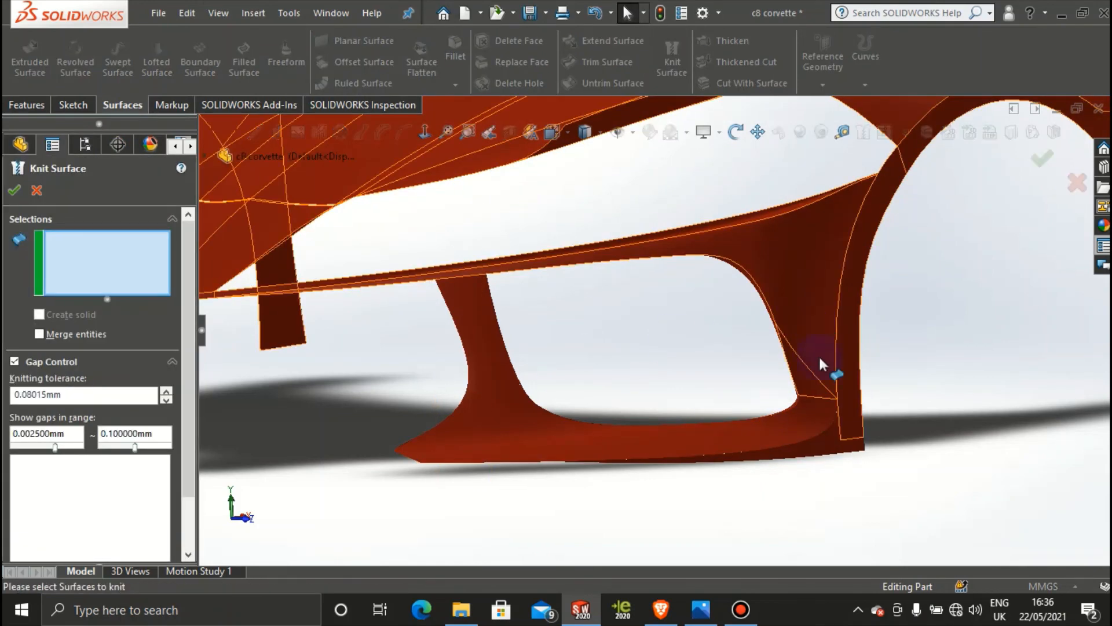
click(805, 406)
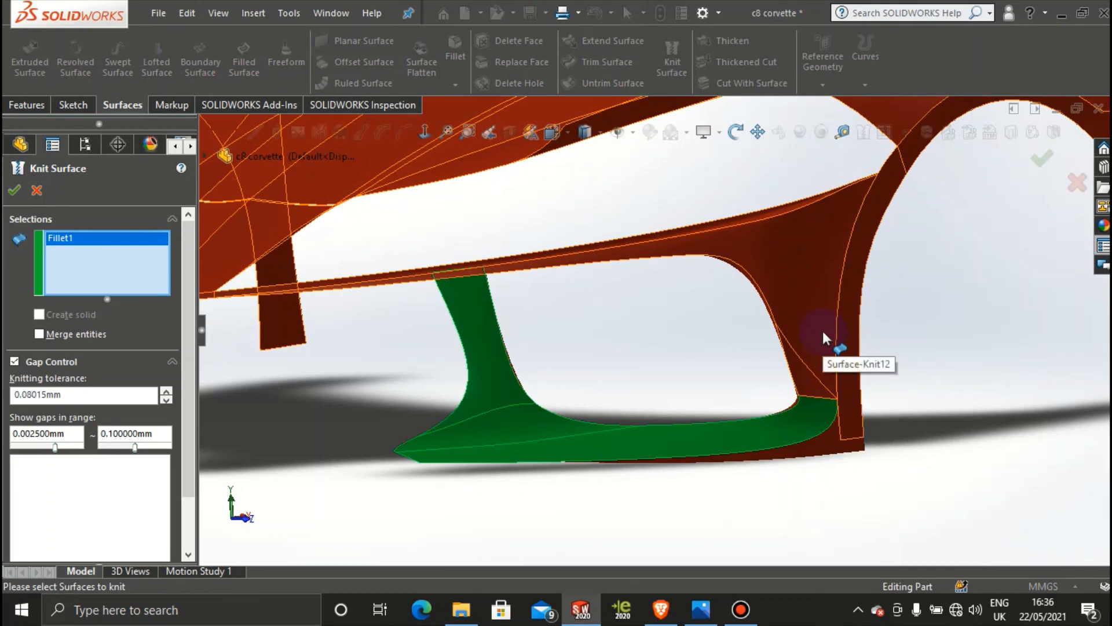
click(837, 443)
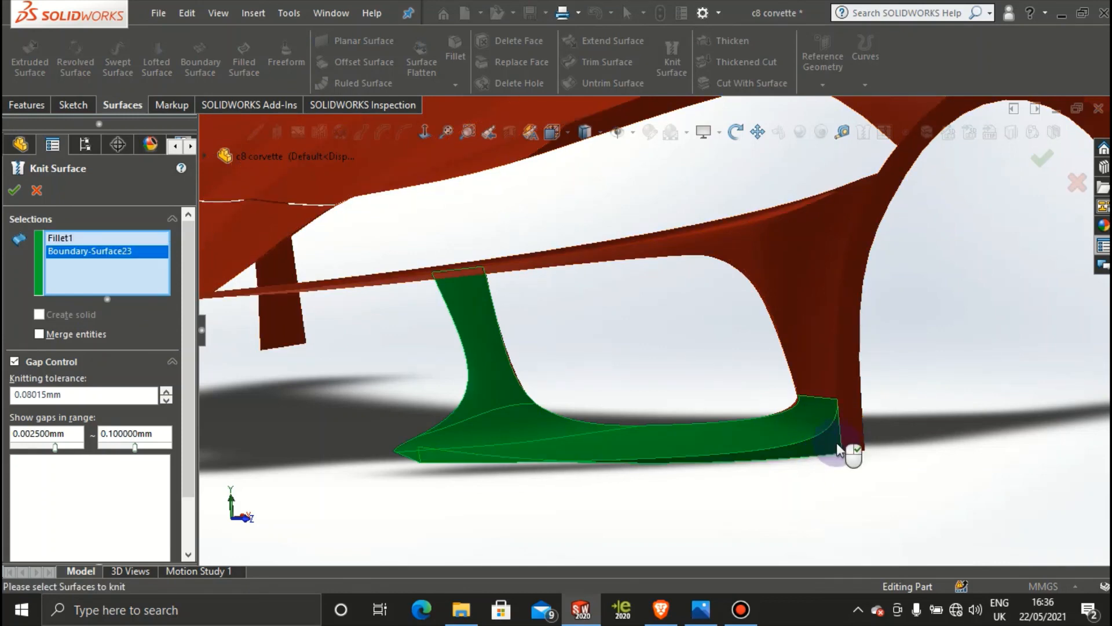
click(856, 445)
Step: Add the opening's inner surfaces Boundary-Surface27 and Boundary-Surface24, Boundary-Surface26 and the strut's remaining side surface, and complete the knit
middle_drag(720, 373, 777, 373)
click(772, 366)
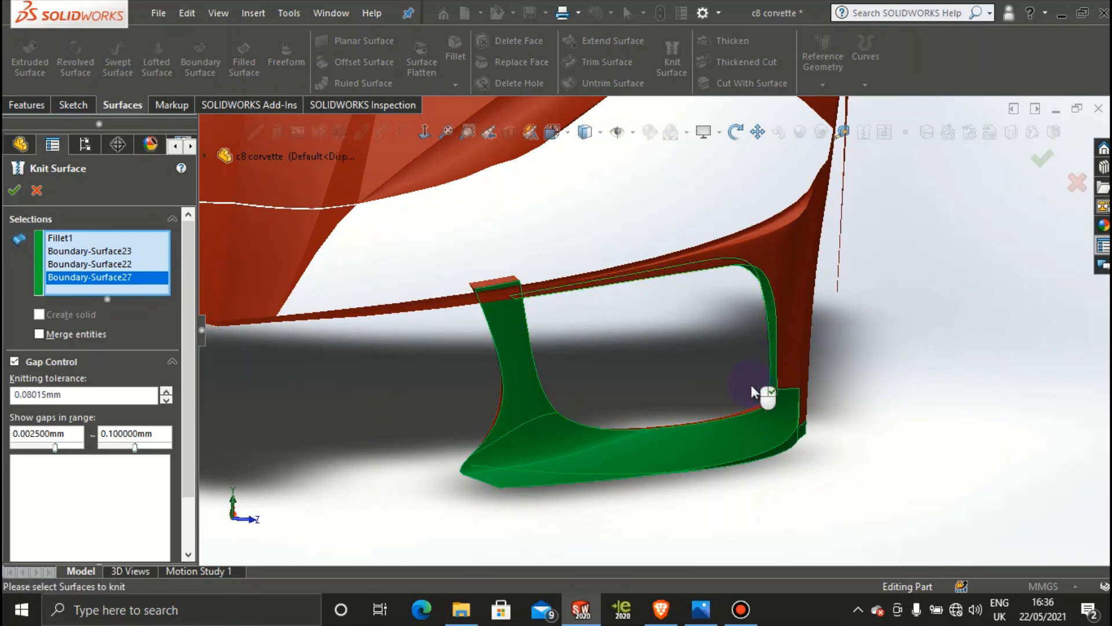
click(765, 412)
click(496, 290)
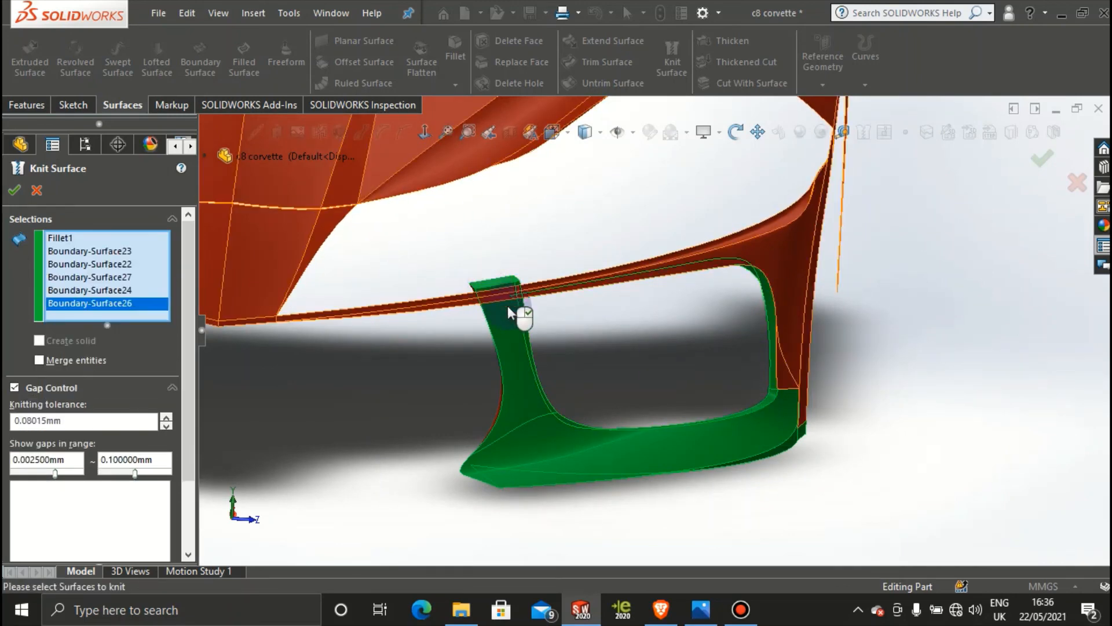
middle_drag(510, 313, 416, 299)
click(523, 357)
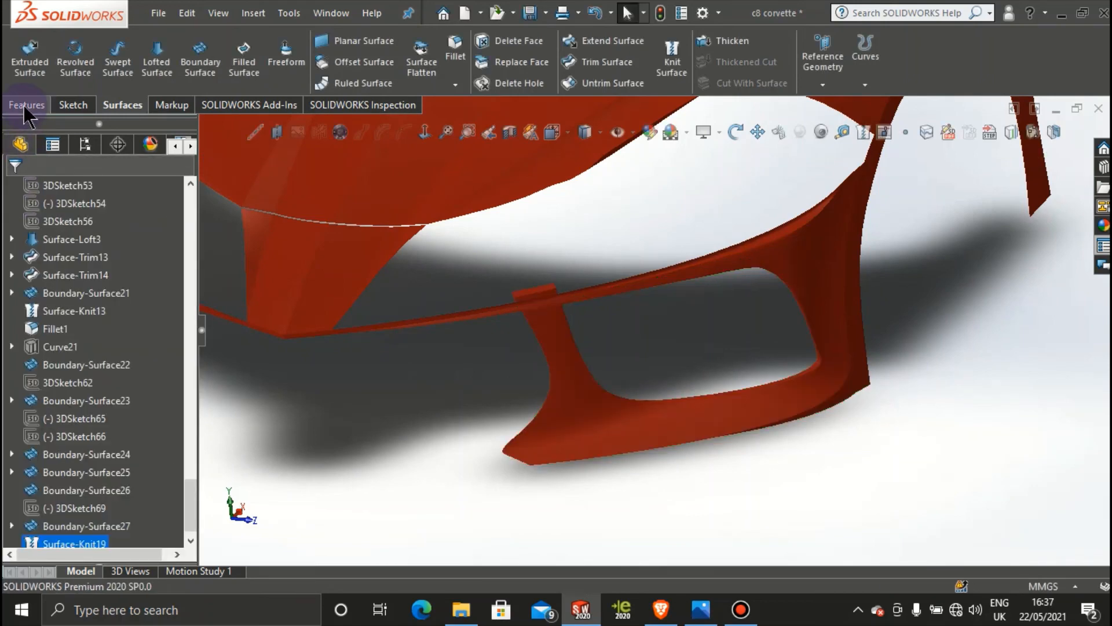
Step: Mirror the knitted lip body Surface-Knit19 about the Front Plane as a body mirror
scroll(711, 330, up, 3)
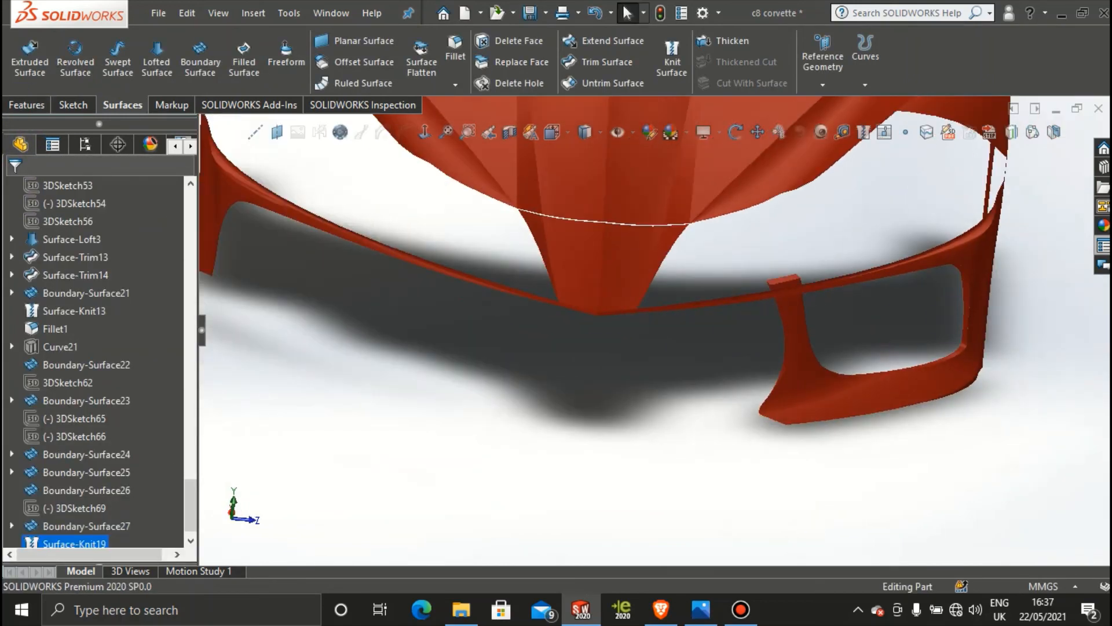
scroll(985, 318, down, 3)
scroll(846, 343, down, 2)
scroll(846, 343, up, 4)
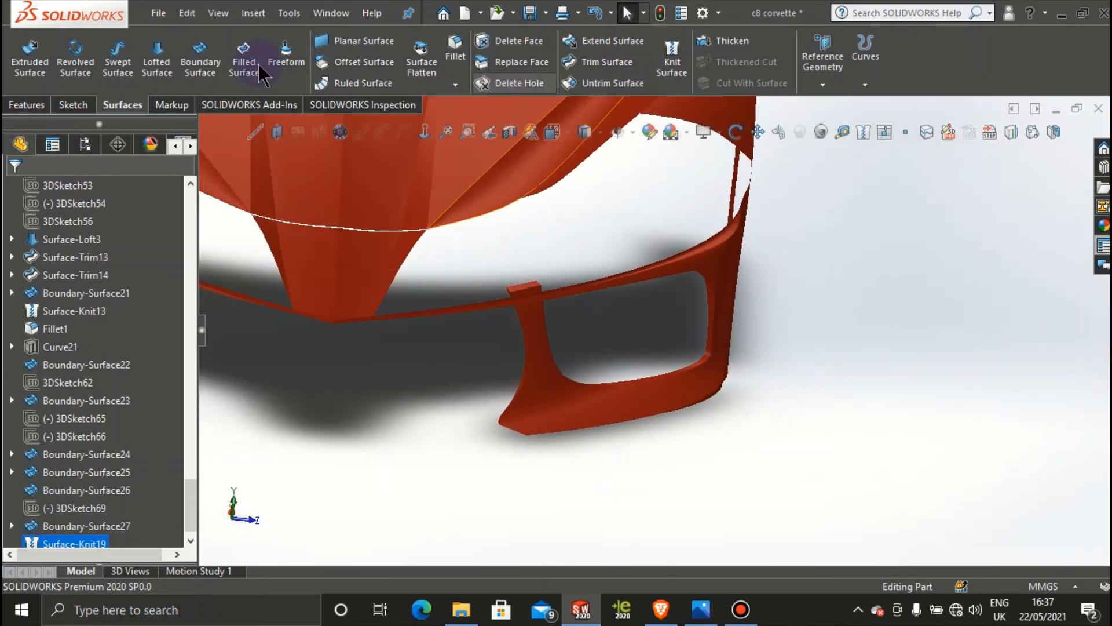
click(23, 105)
click(574, 84)
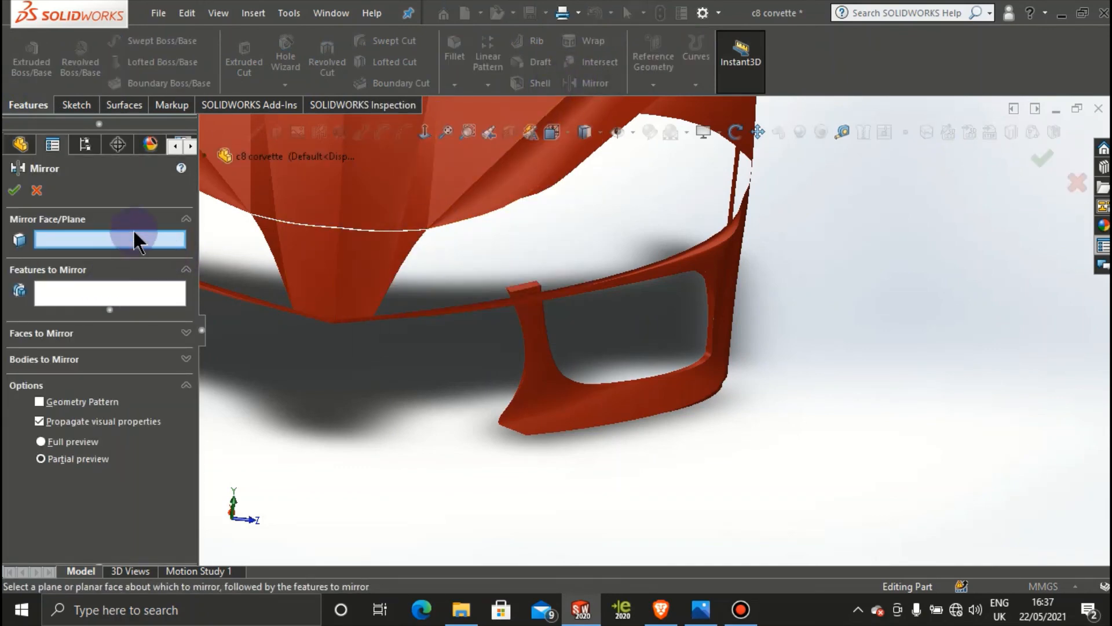
click(212, 166)
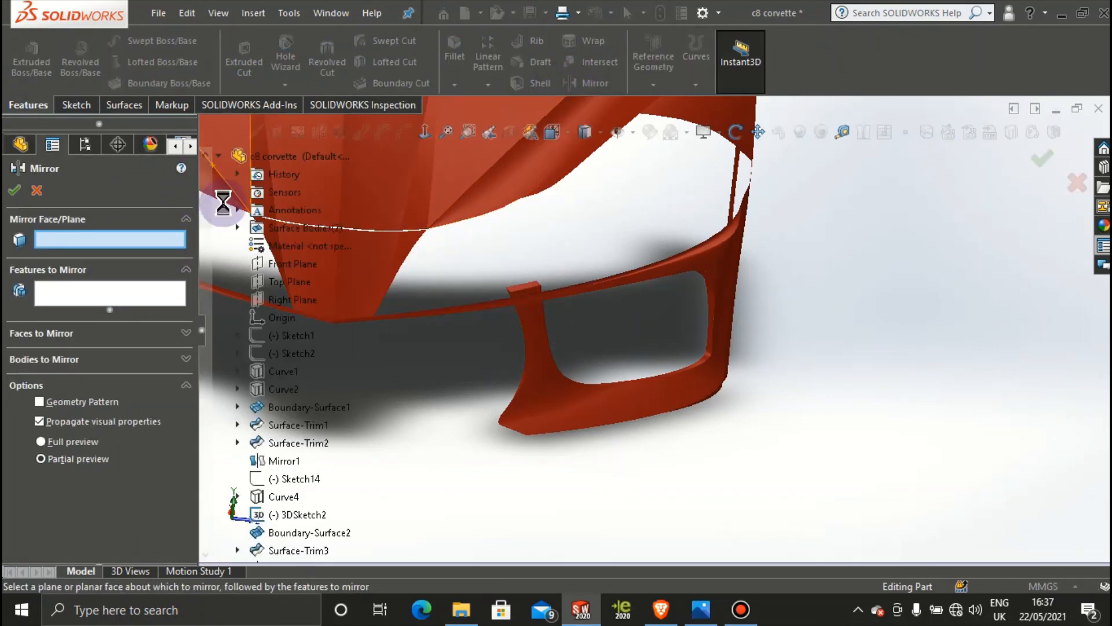
click(290, 267)
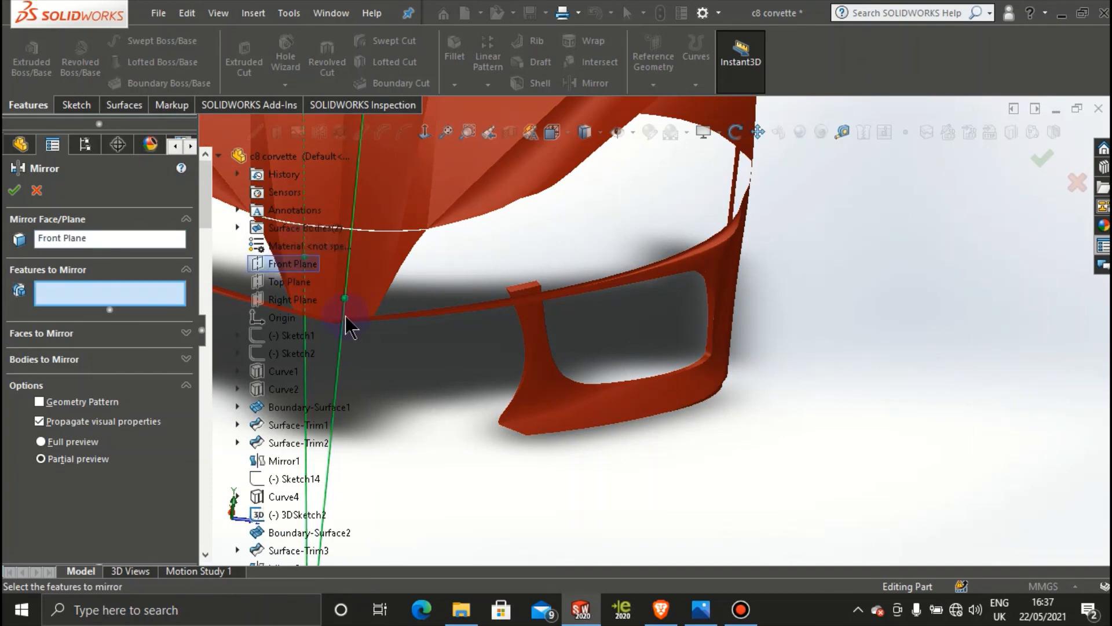
click(128, 358)
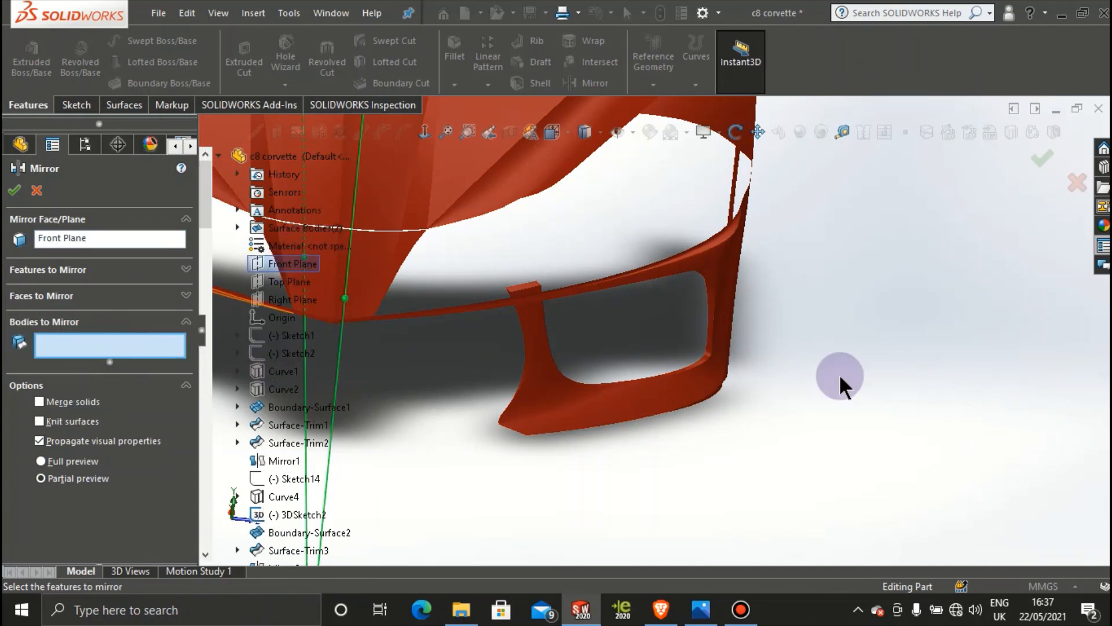
click(606, 405)
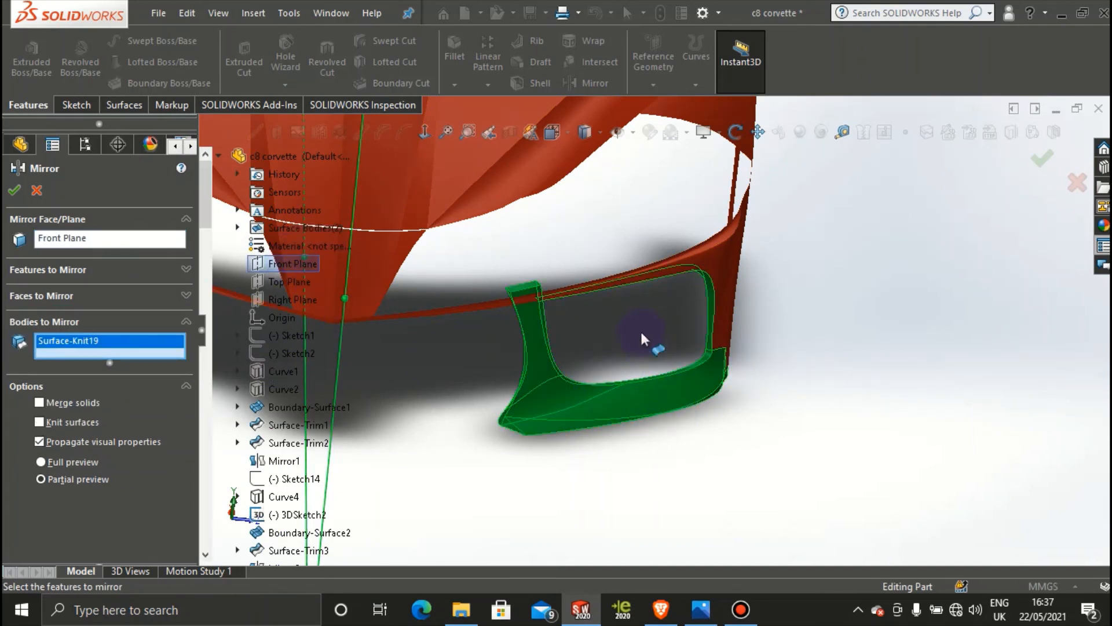
scroll(613, 372, up, 1)
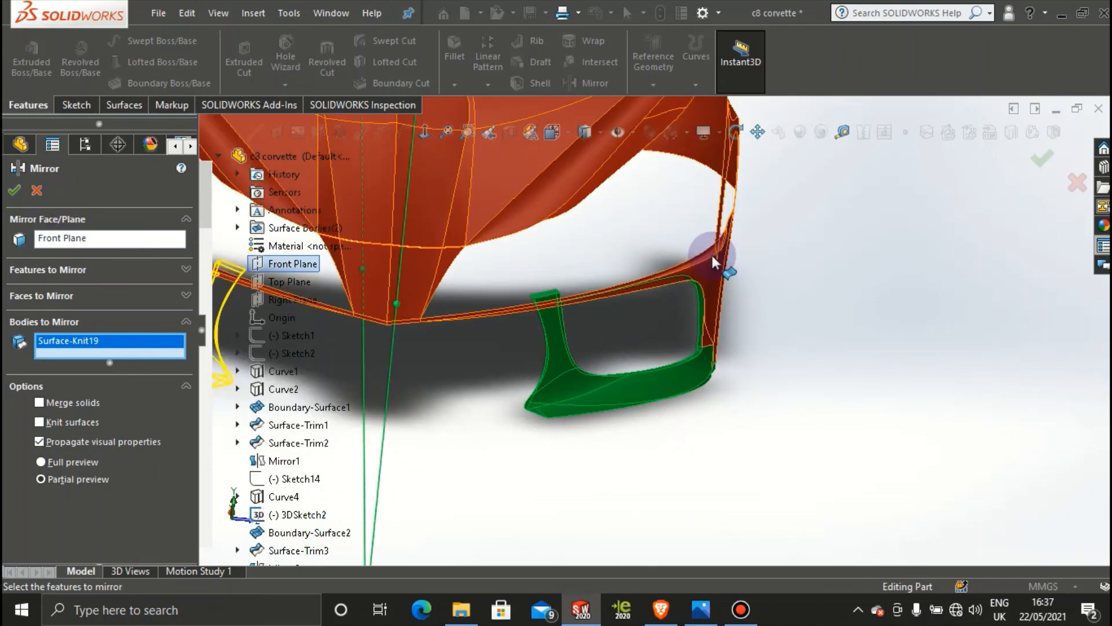
click(14, 190)
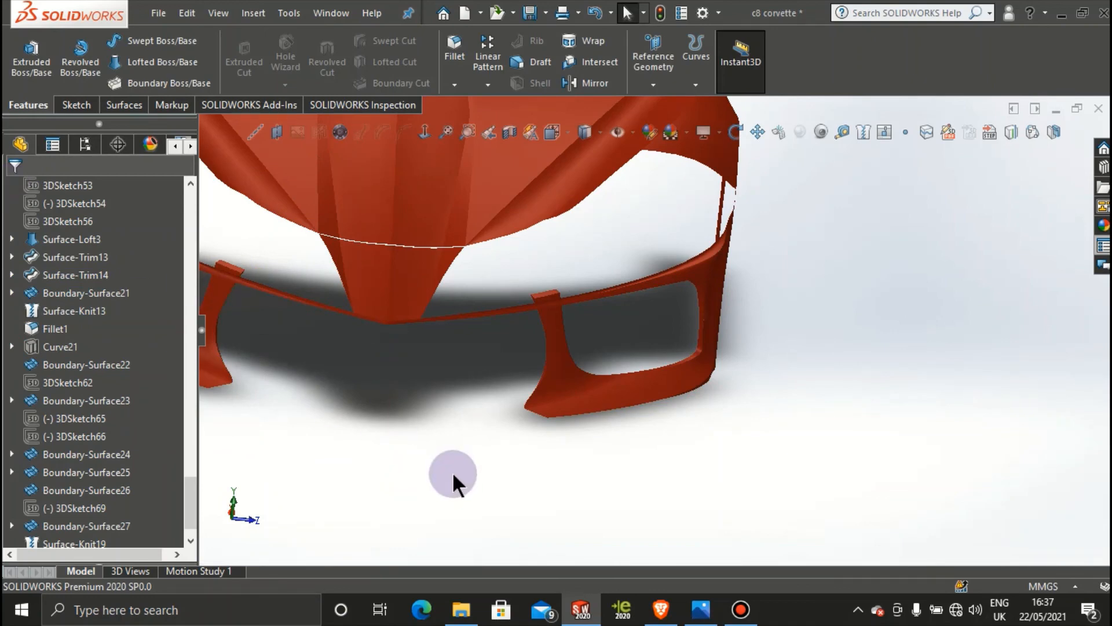
Step: Examine the mirrored lip's lower face, strut and opening edges for leftover or overlapping surfaces
scroll(446, 464, up, 2)
scroll(299, 262, down, 4)
click(358, 435)
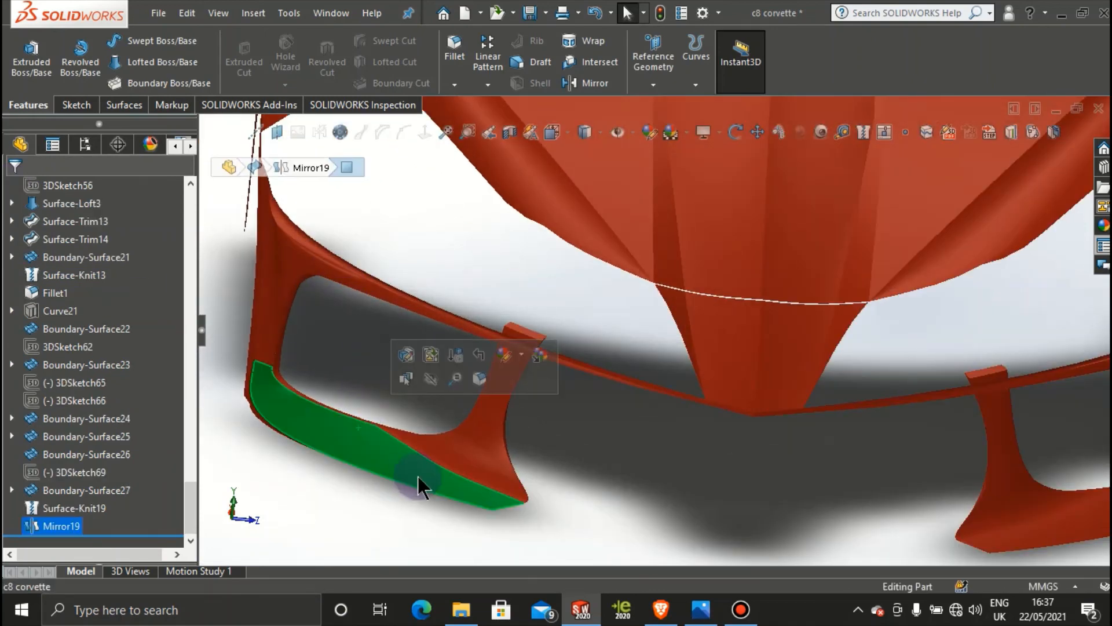
click(495, 428)
scroll(580, 481, up, 3)
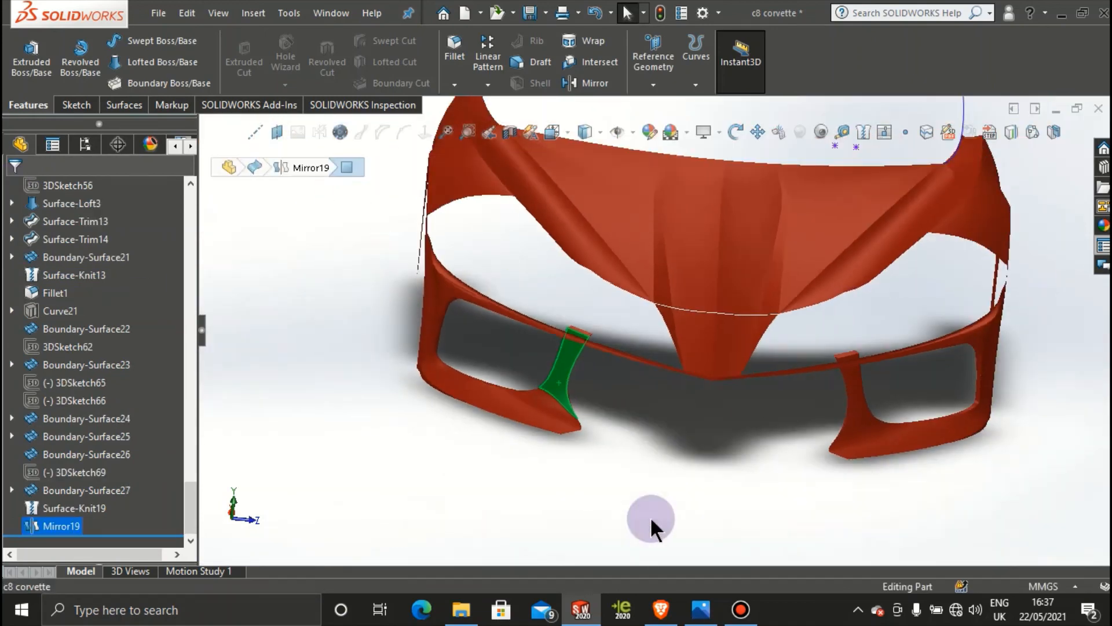
click(640, 460)
middle_drag(640, 464, 683, 476)
scroll(693, 487, up, 3)
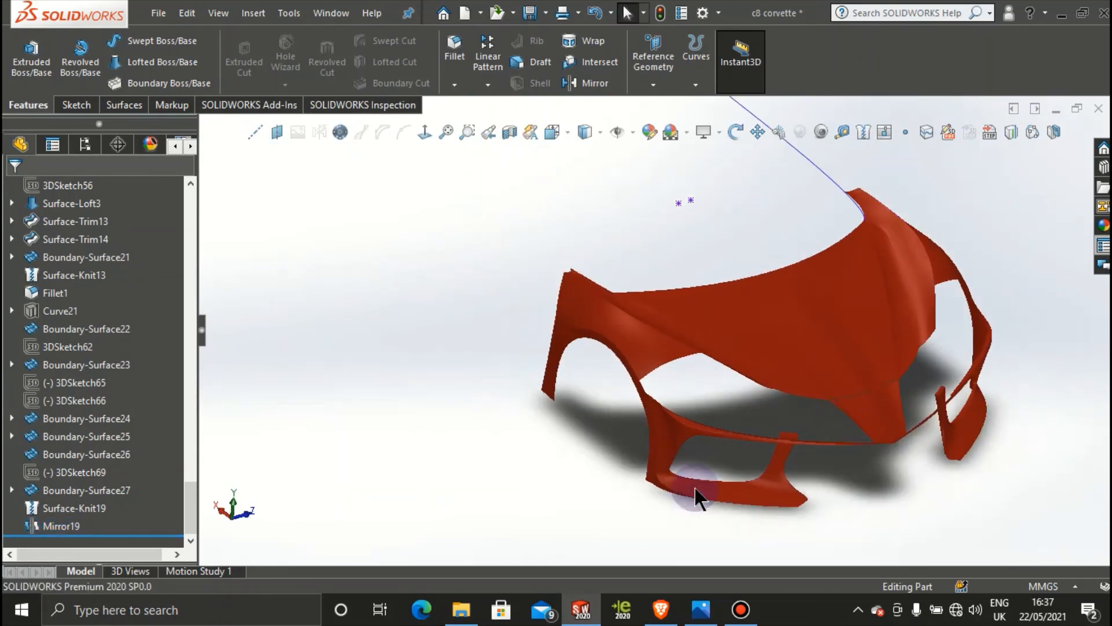
scroll(720, 373, down, 4)
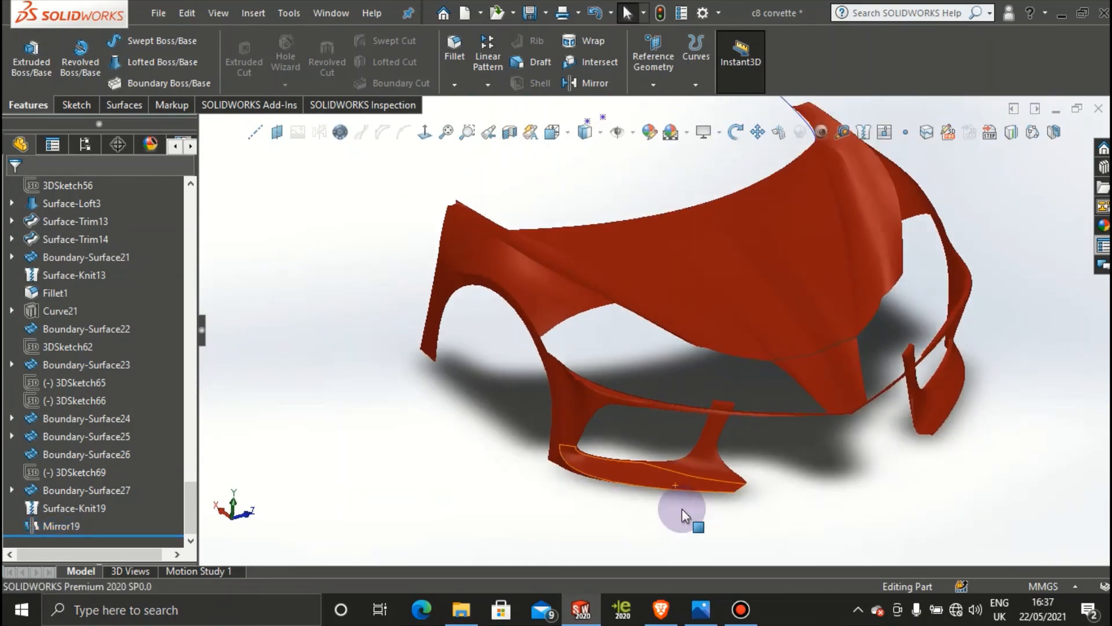
scroll(670, 427, down, 5)
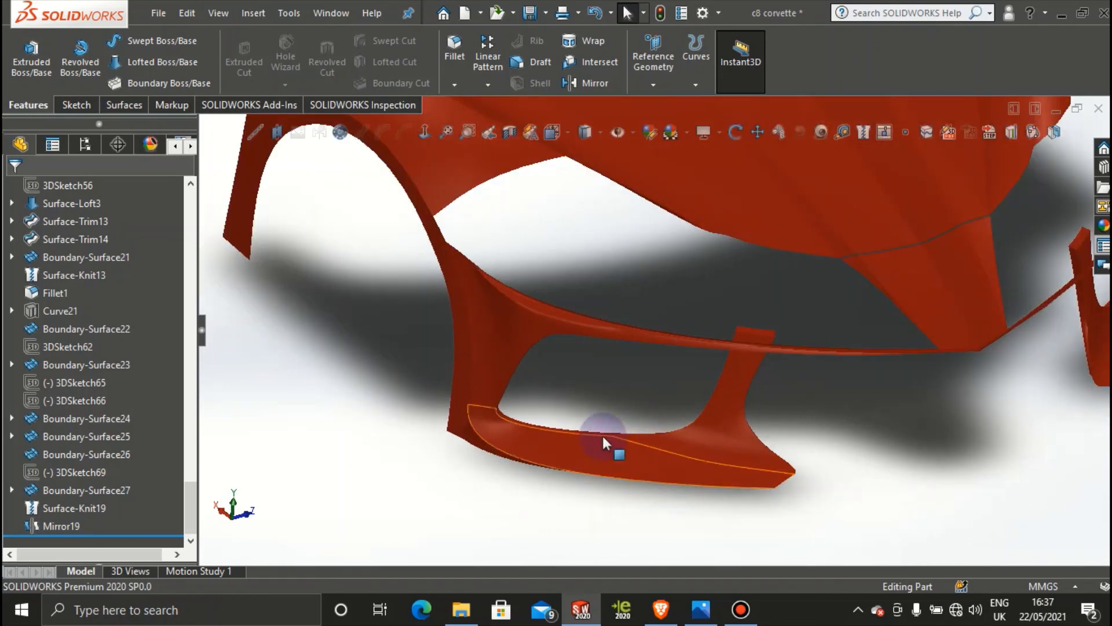
scroll(834, 451, up, 2)
click(653, 414)
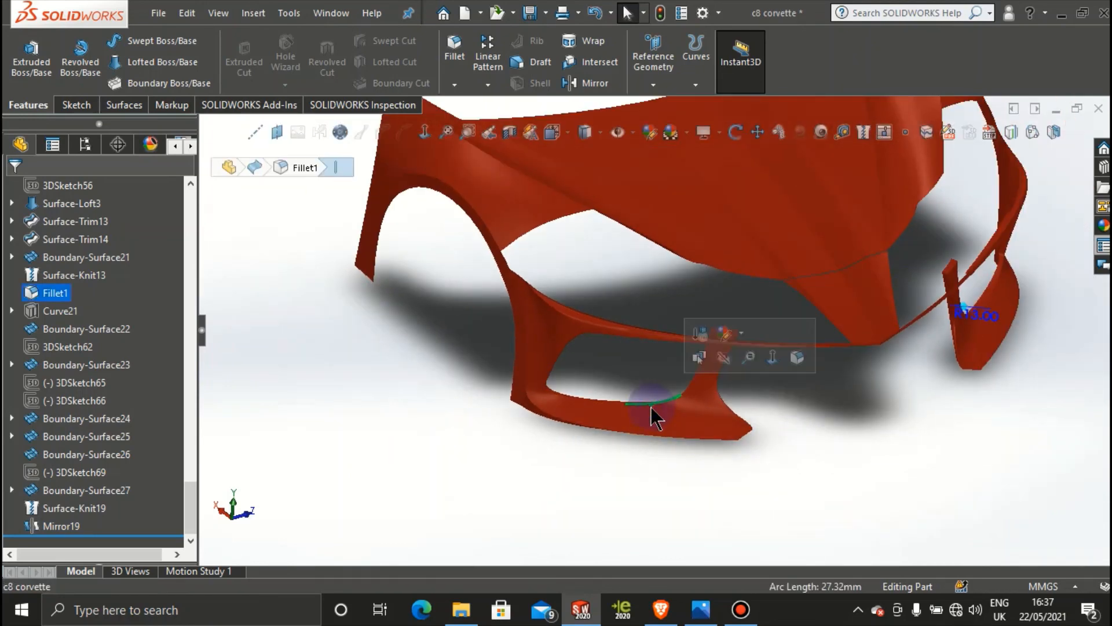
click(651, 427)
click(703, 390)
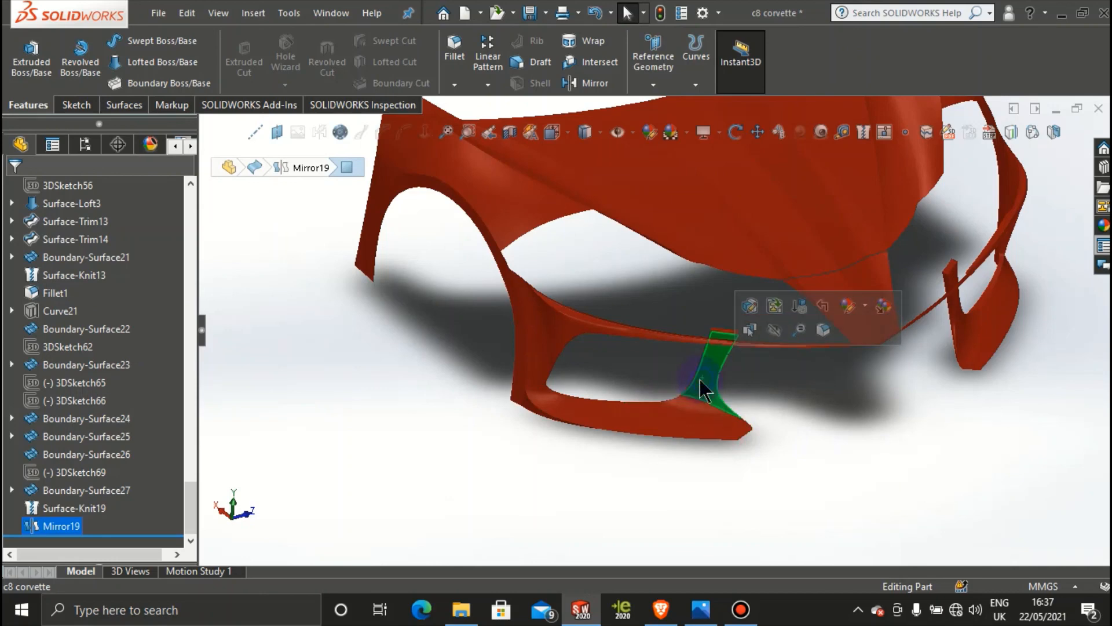
scroll(781, 424, up, 3)
click(779, 407)
scroll(694, 348, down, 4)
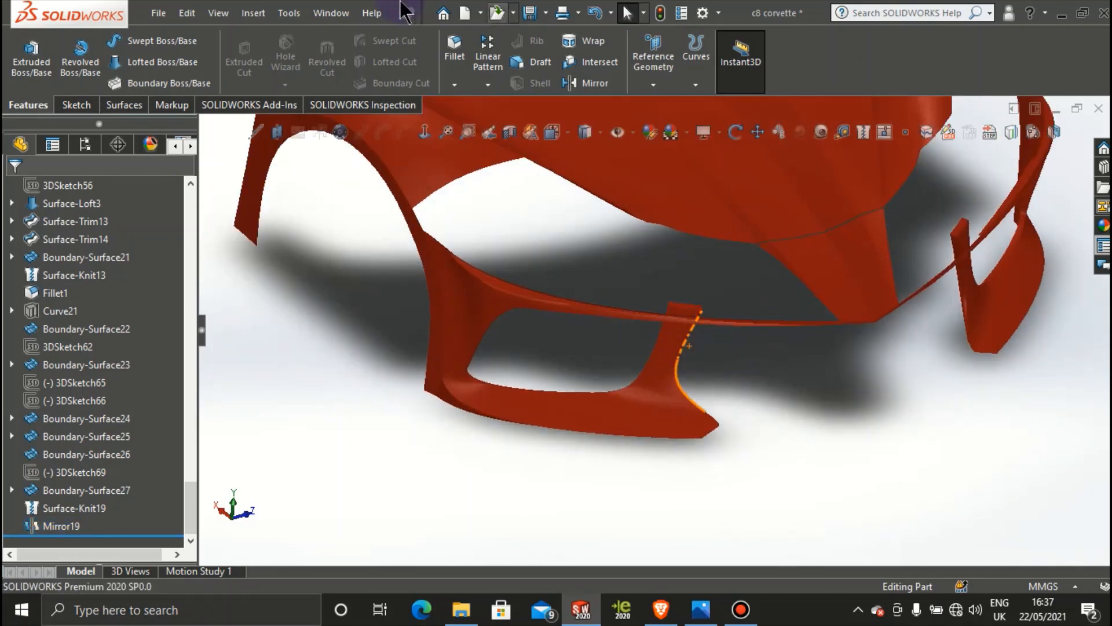
Step: Knit the mirrored lip Mirror19, the original lip Surface-Knit19 and the main body Surface-Knit12 into one surface body
click(122, 105)
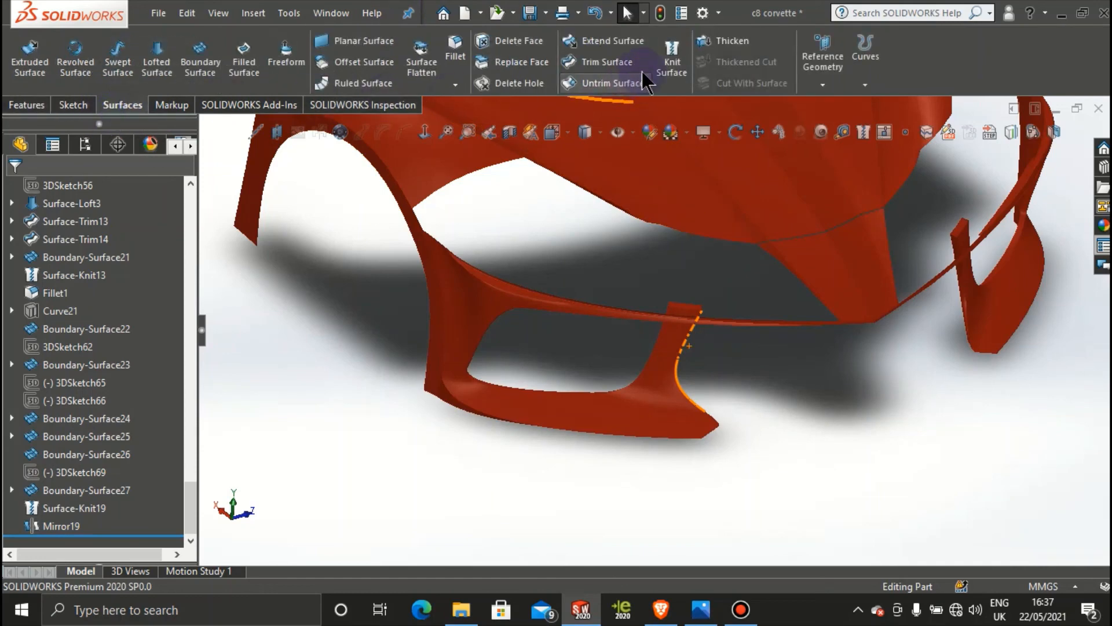
click(667, 65)
click(620, 421)
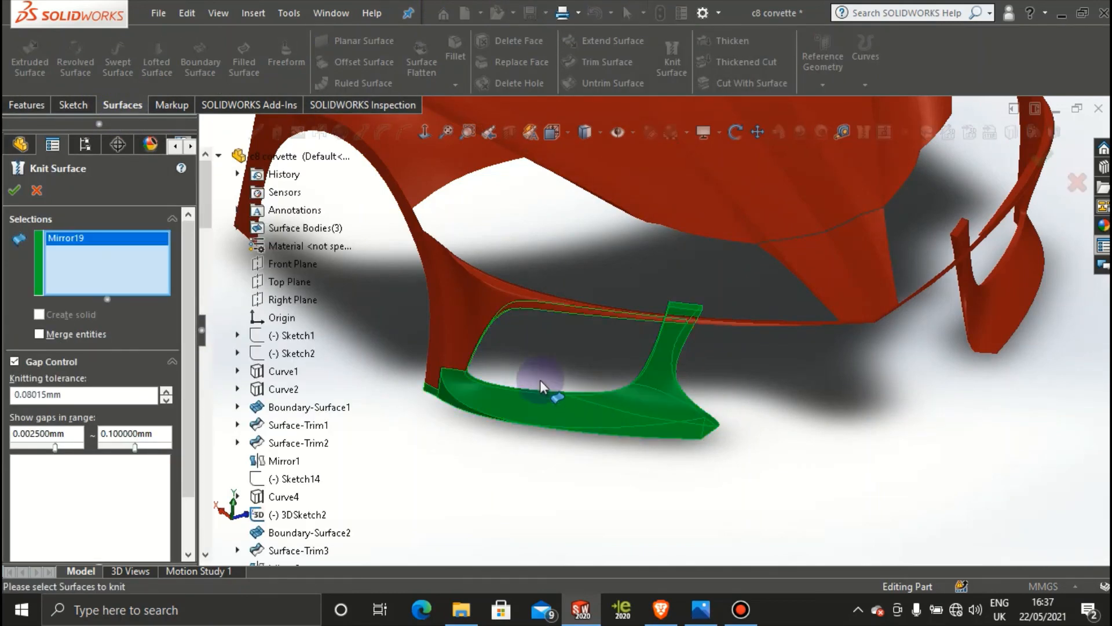
click(1029, 321)
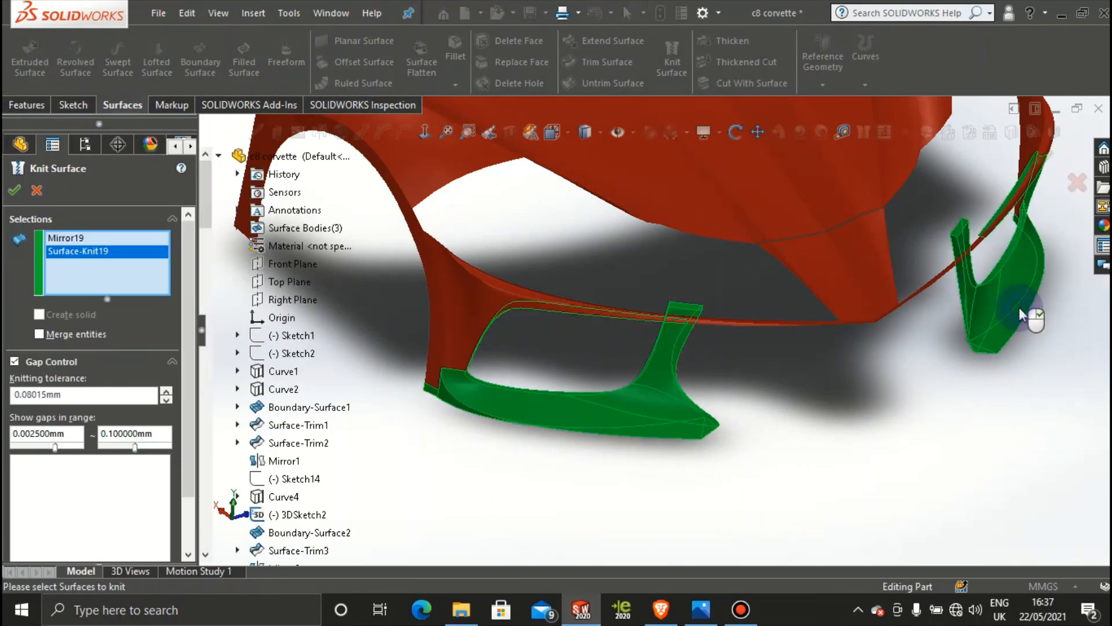
click(847, 281)
middle_drag(720, 429, 631, 451)
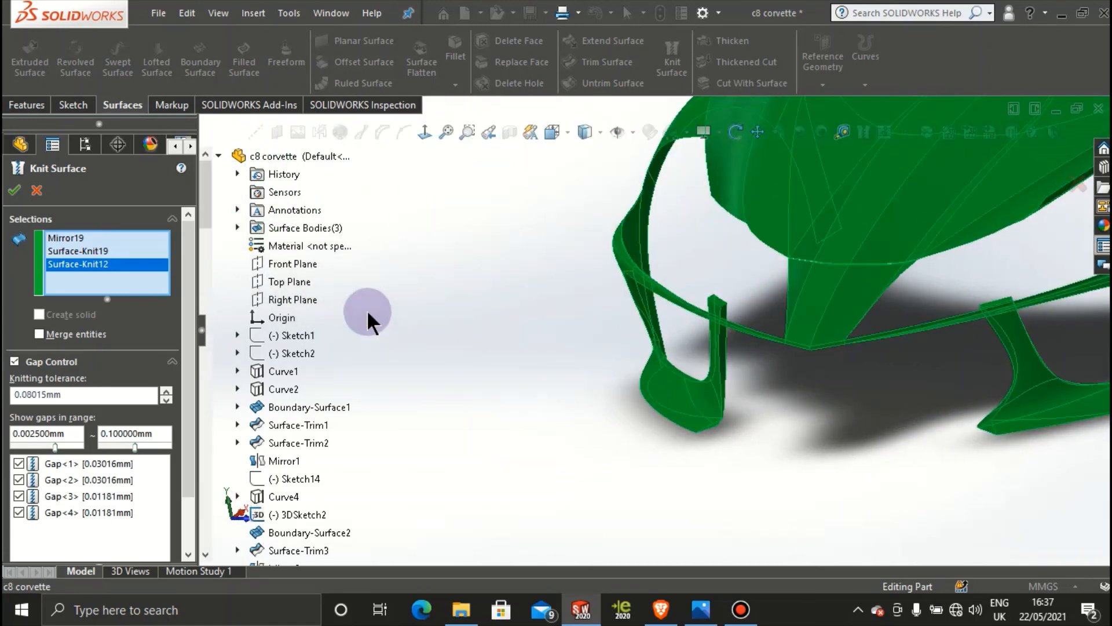
scroll(872, 377, down, 4)
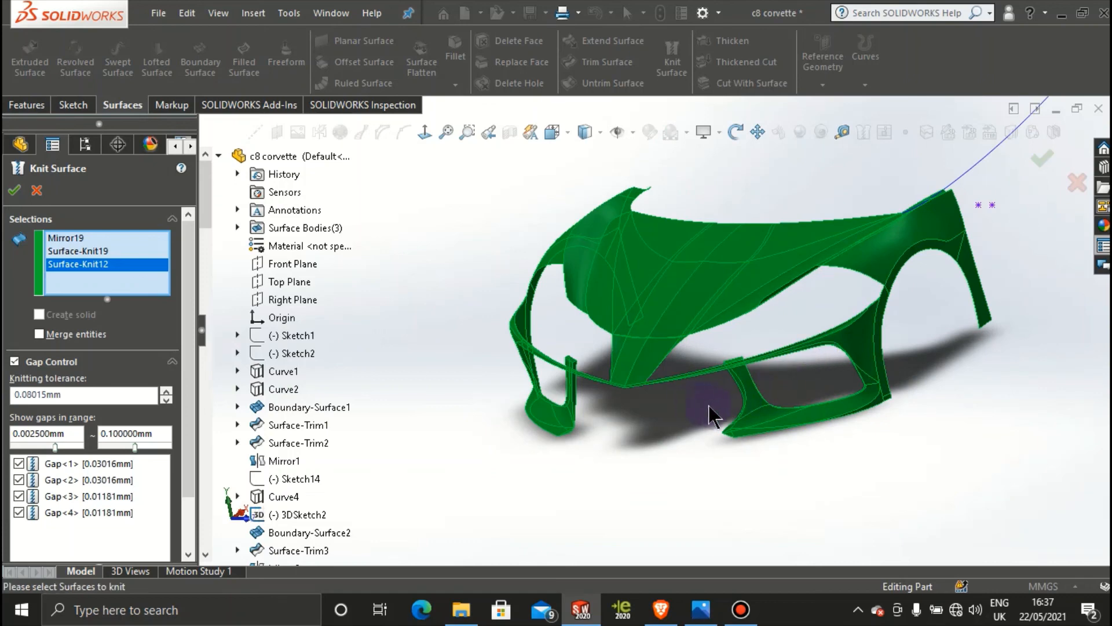
mouse_move(711, 413)
middle_down()
mouse_move(807, 397)
mouse_move(688, 385)
mouse_move(695, 400)
middle_up()
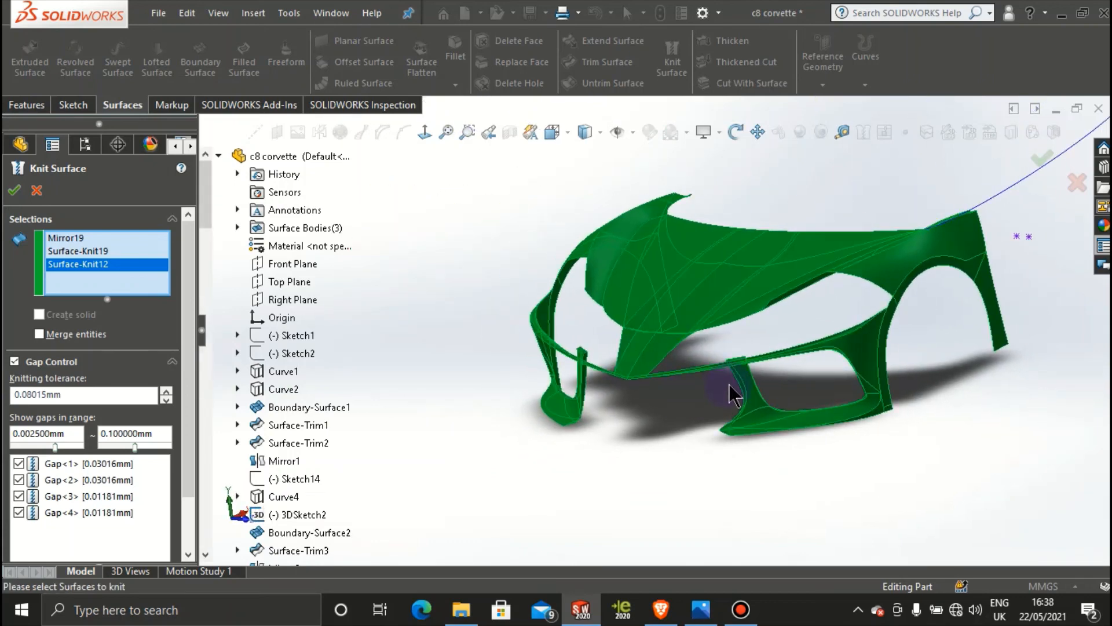
scroll(731, 394, down, 2)
scroll(706, 234, down, 2)
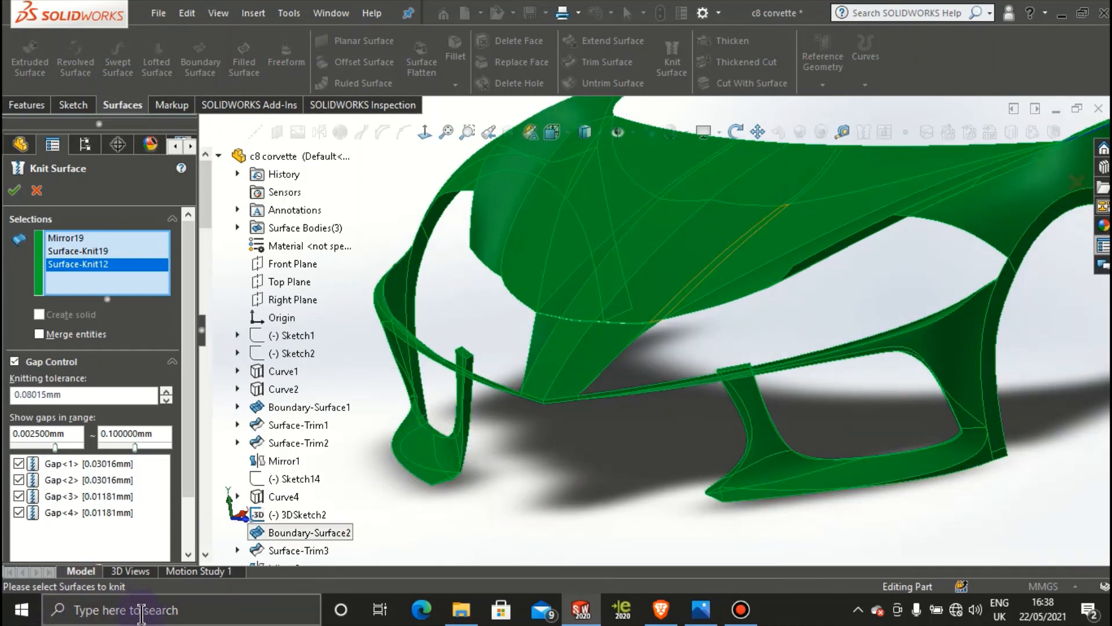
click(14, 190)
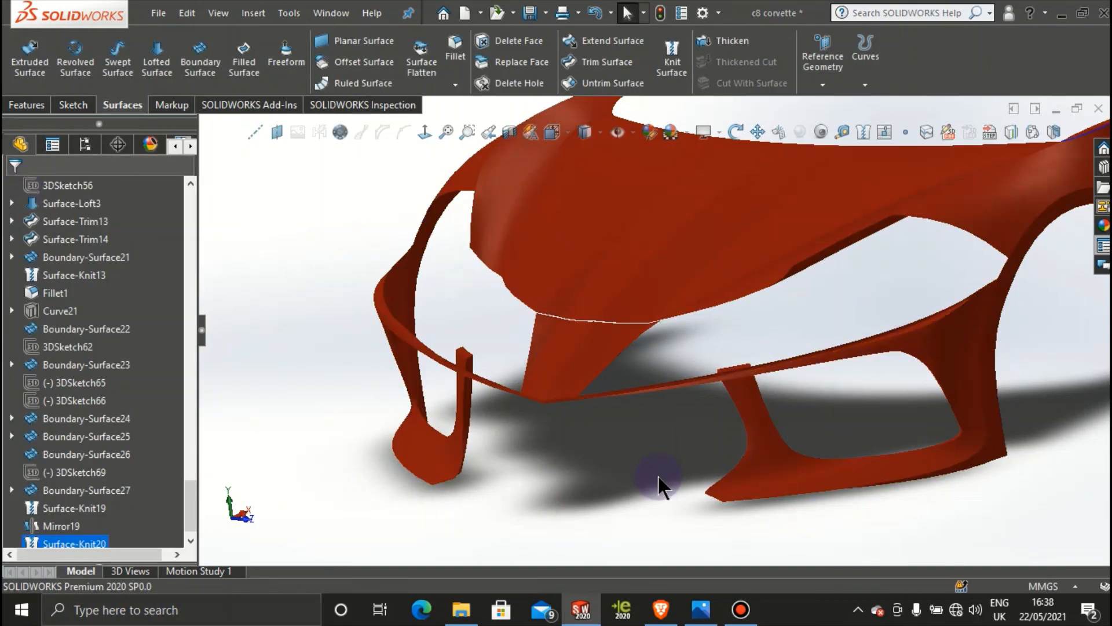
Step: Examine the knitted front body from the front and side, checking both lower lips, the struts and the bumper's centre edge
scroll(664, 495, up, 3)
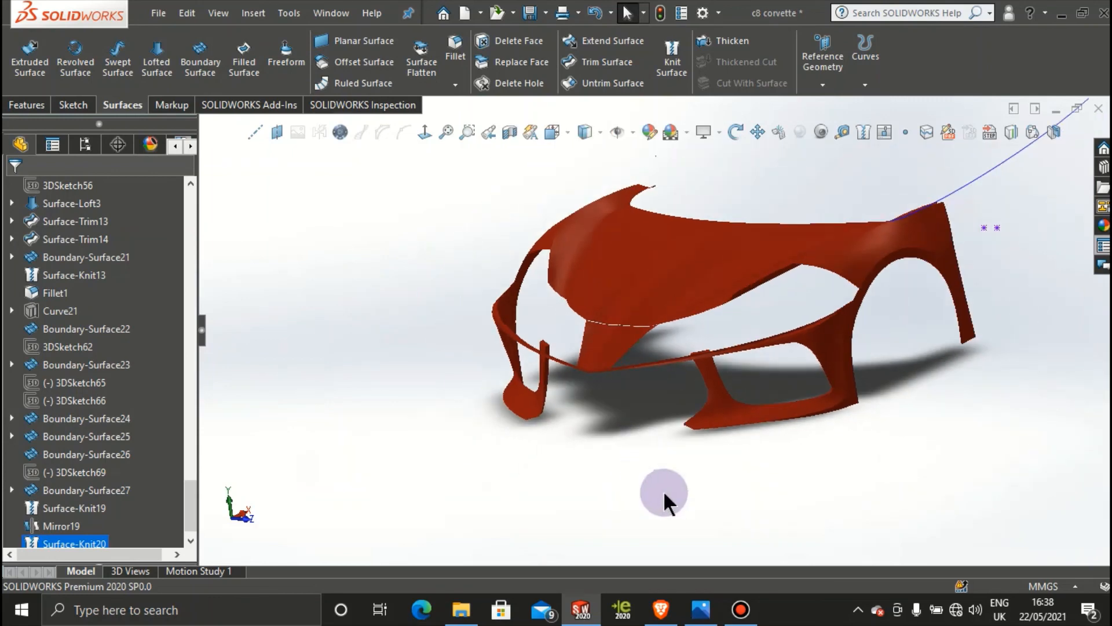
click(740, 619)
click(740, 618)
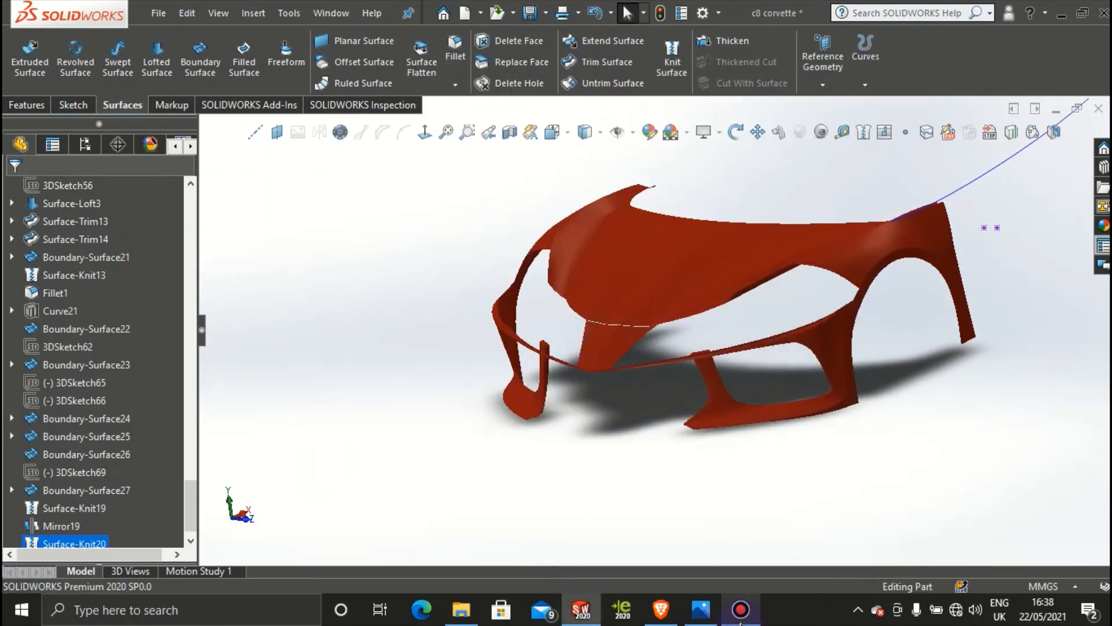
scroll(704, 279, down, 2)
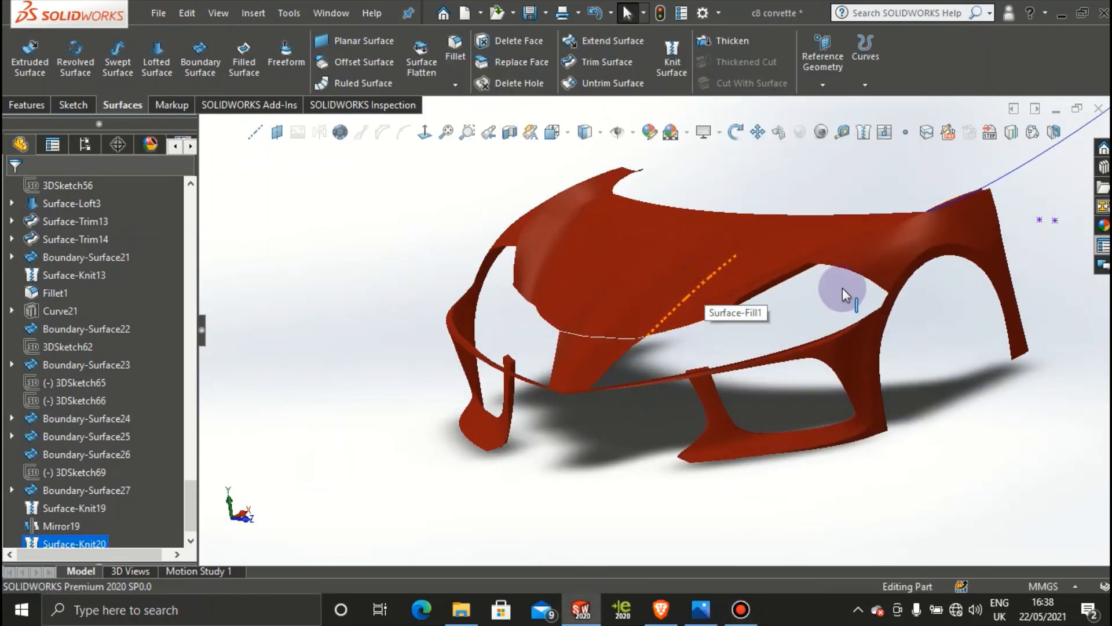
mouse_move(912, 276)
middle_down()
mouse_move(930, 266)
mouse_move(914, 259)
middle_up()
scroll(841, 235, down, 1)
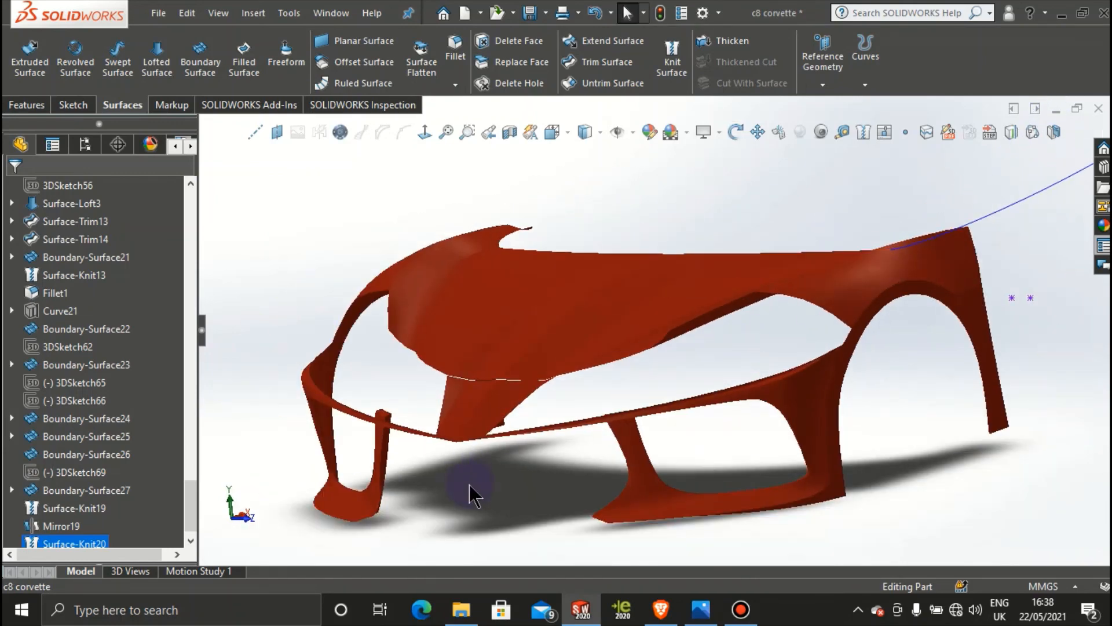
middle_drag(471, 484, 555, 467)
scroll(526, 394, down, 3)
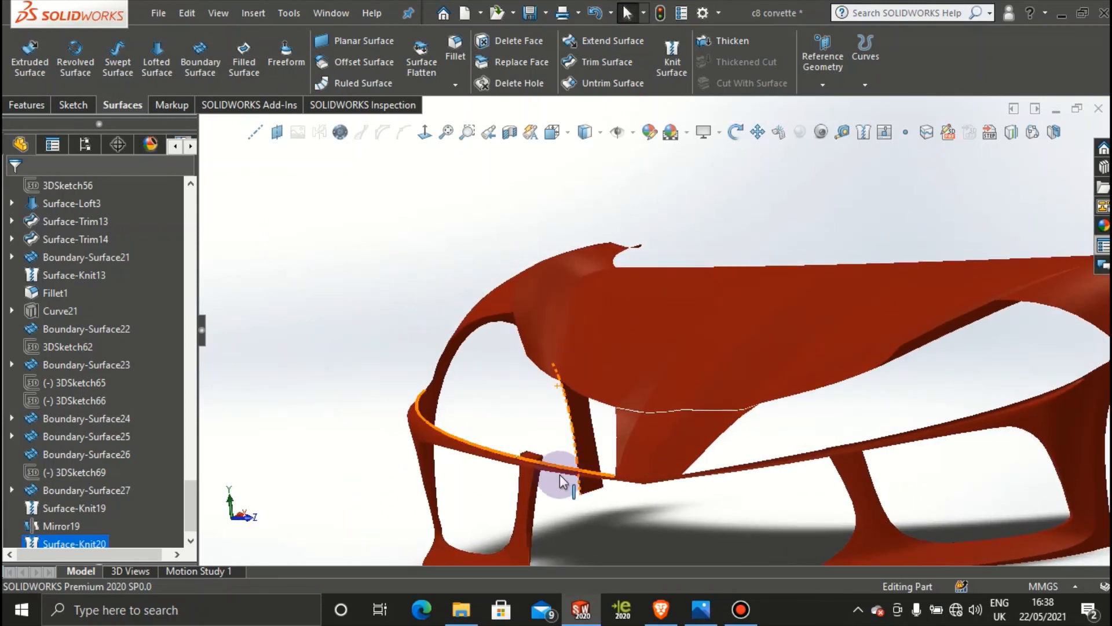
scroll(641, 510, up, 3)
middle_drag(752, 447, 712, 453)
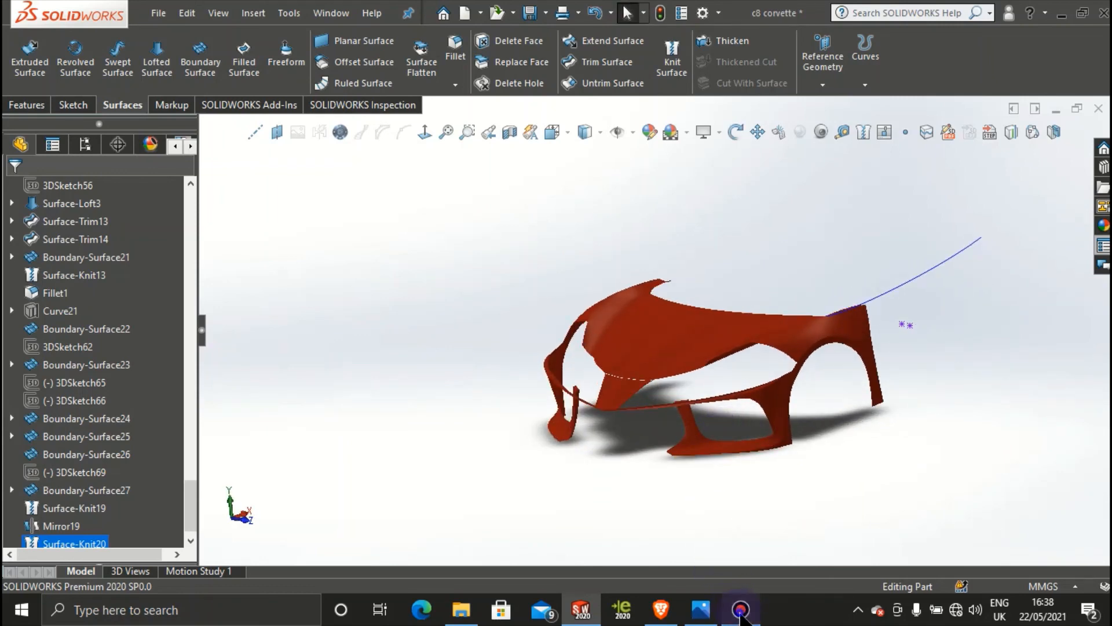